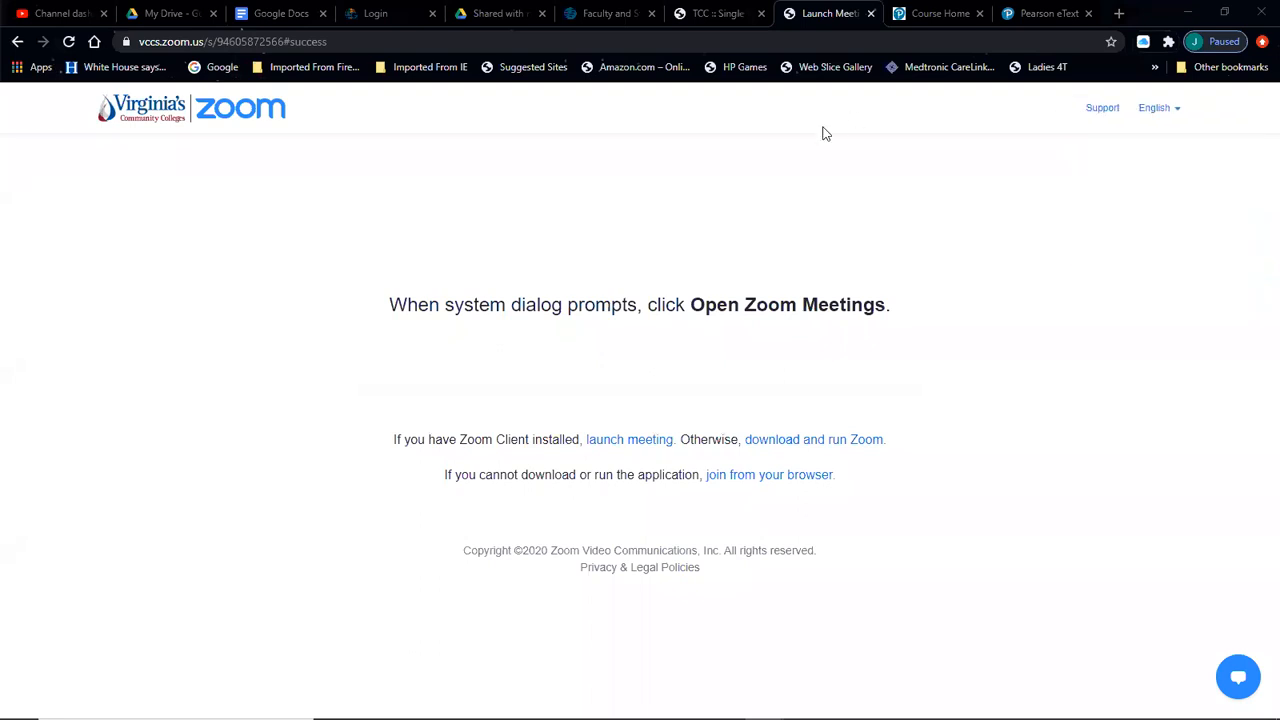
- Switch to the Word notes and highlight "DELETED FROM THE COURSE." in the MML sign-up line
click(667, 704)
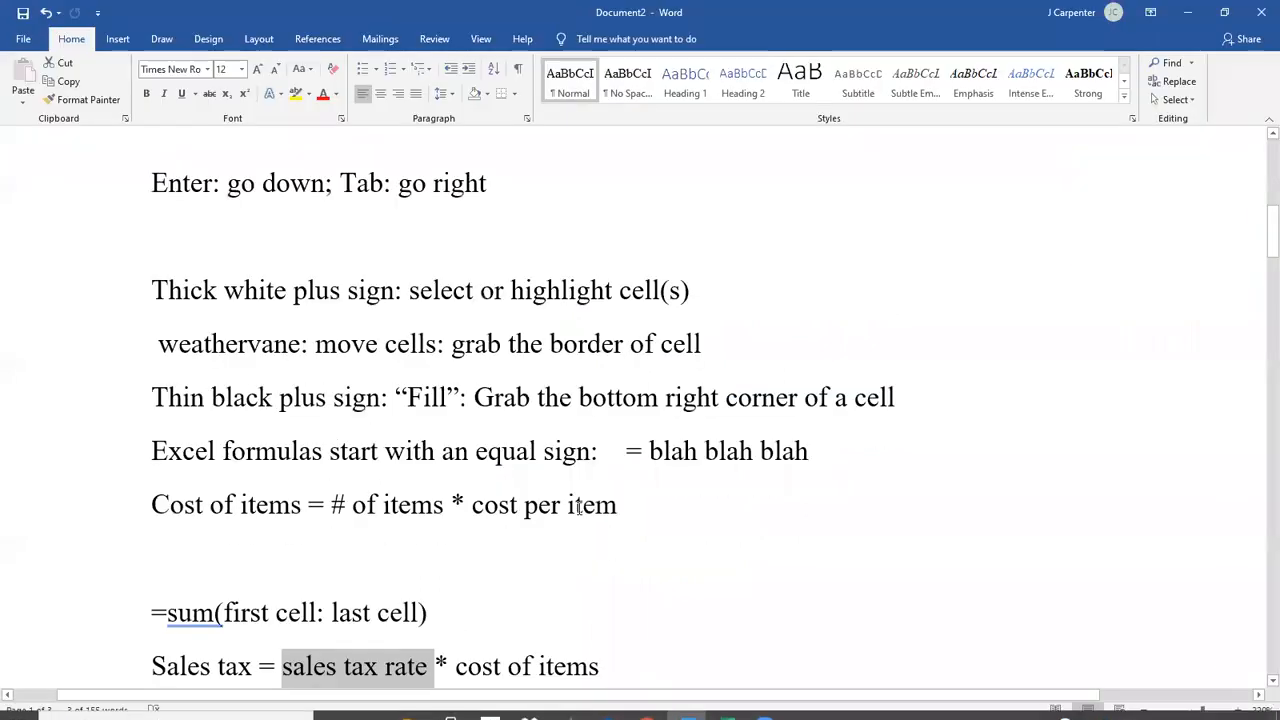
scroll(510, 331, up, 7)
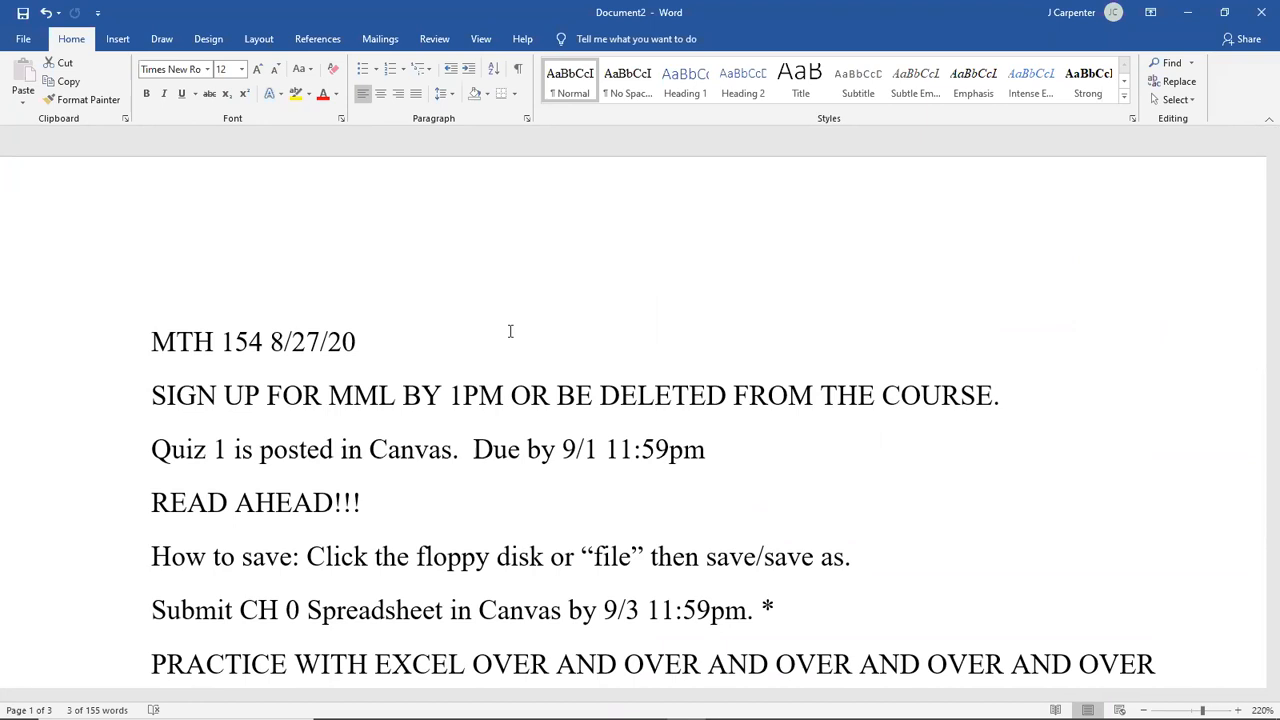
click(465, 393)
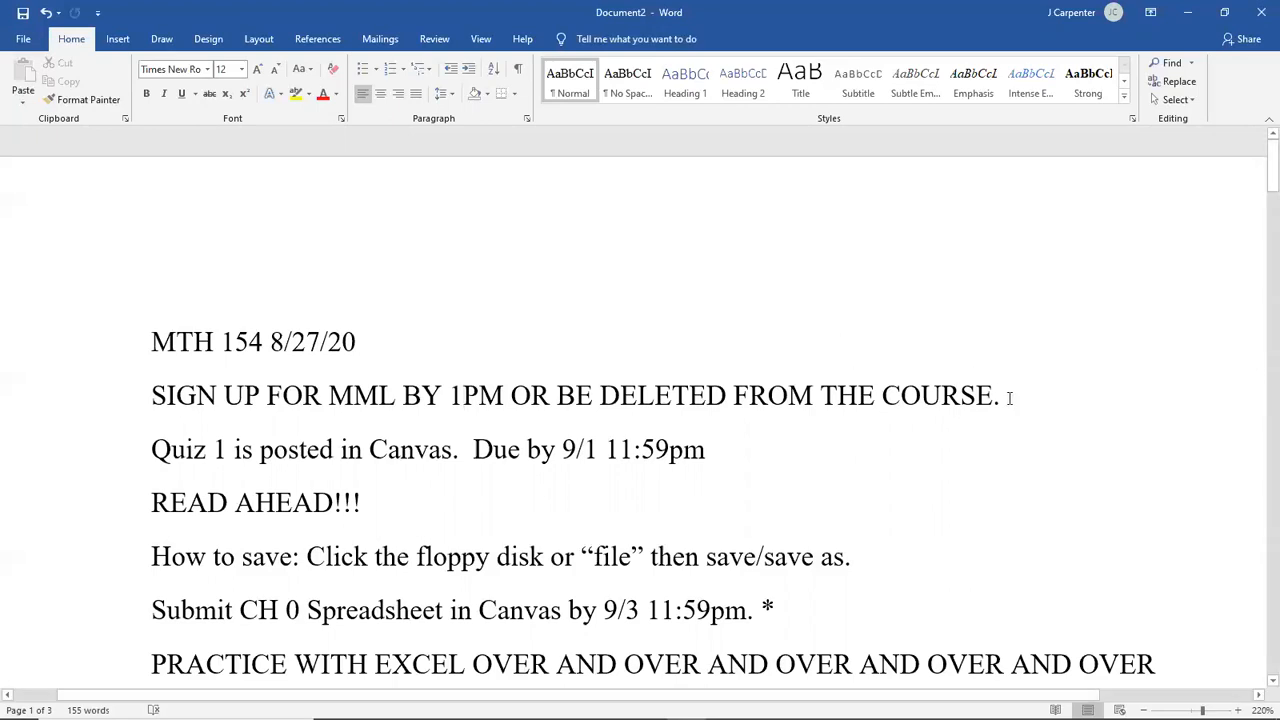
drag(1006, 400, 604, 400)
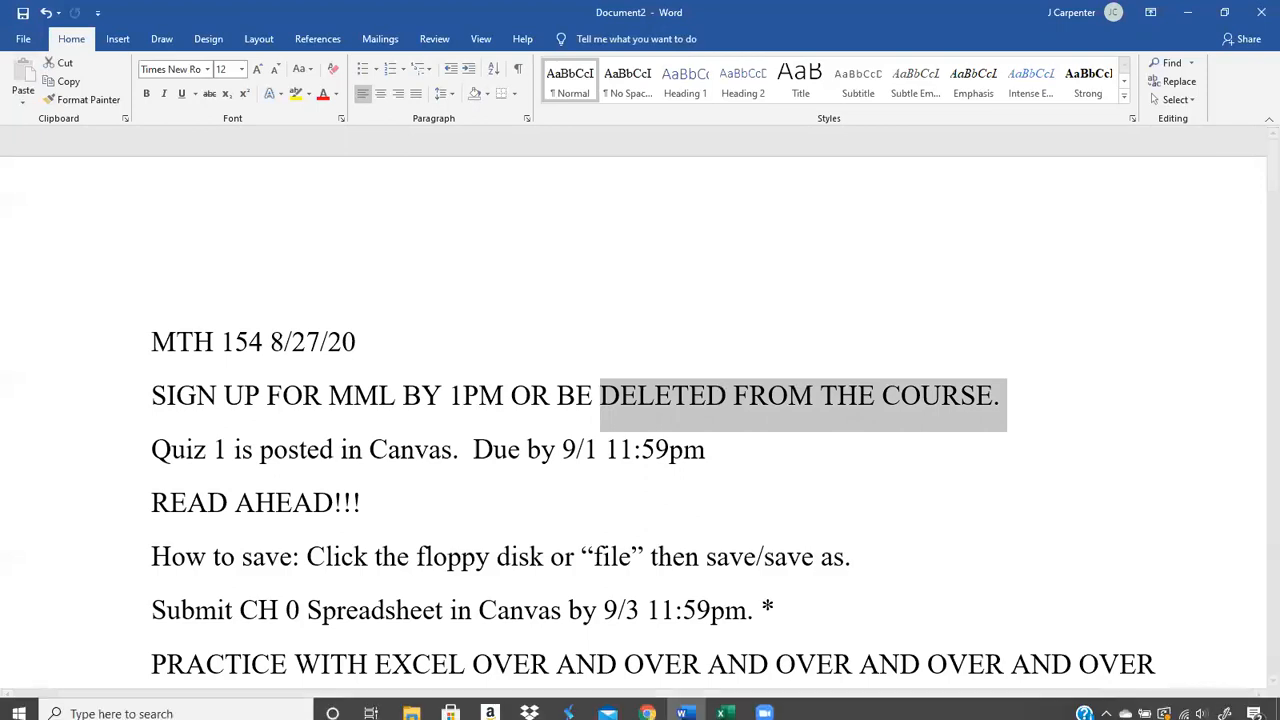
- Switch to Chrome, highlight the course ID of the MTH 154 TR 11:00-12:15 course on the Pearson page, and return to the notes
click(647, 704)
click(603, 658)
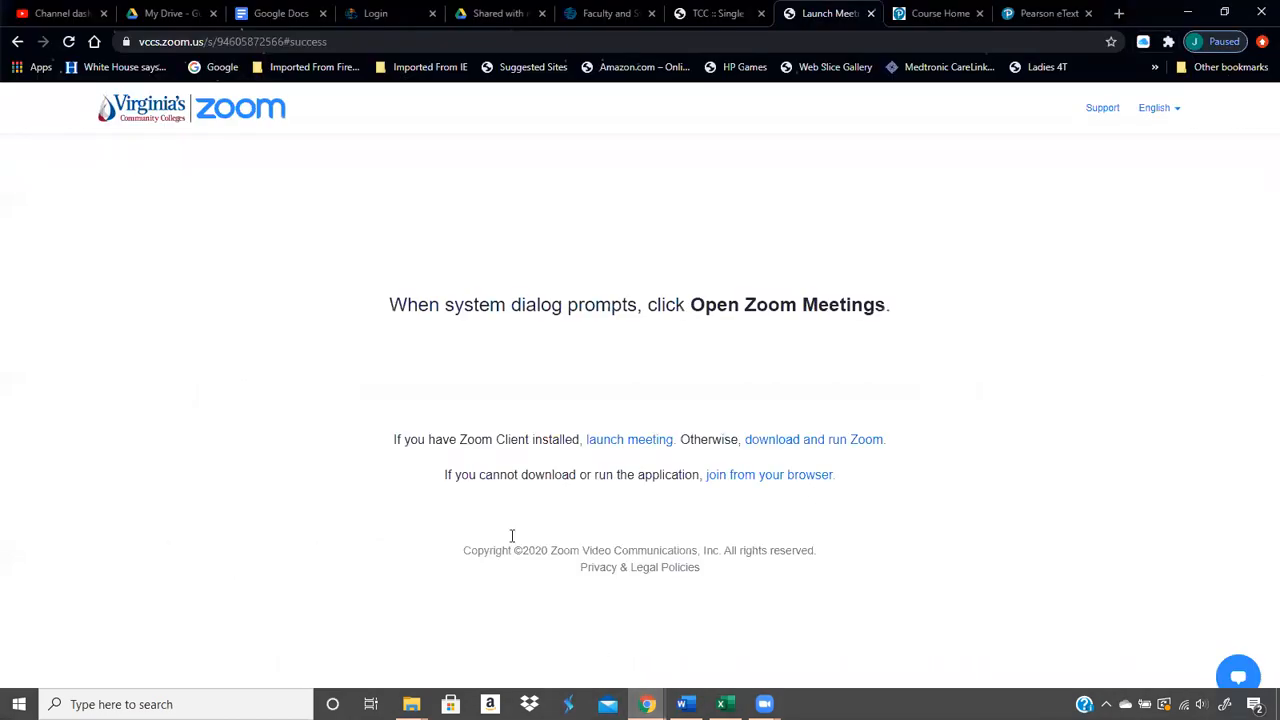
click(1040, 12)
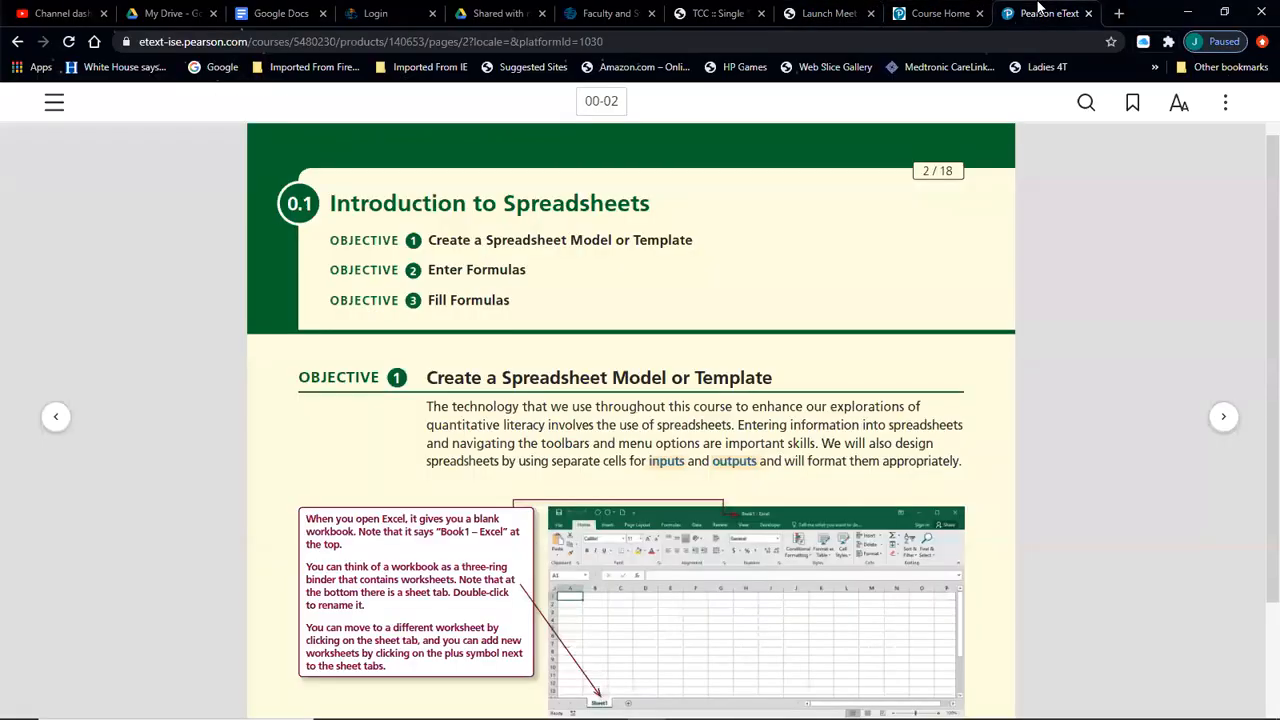
click(935, 12)
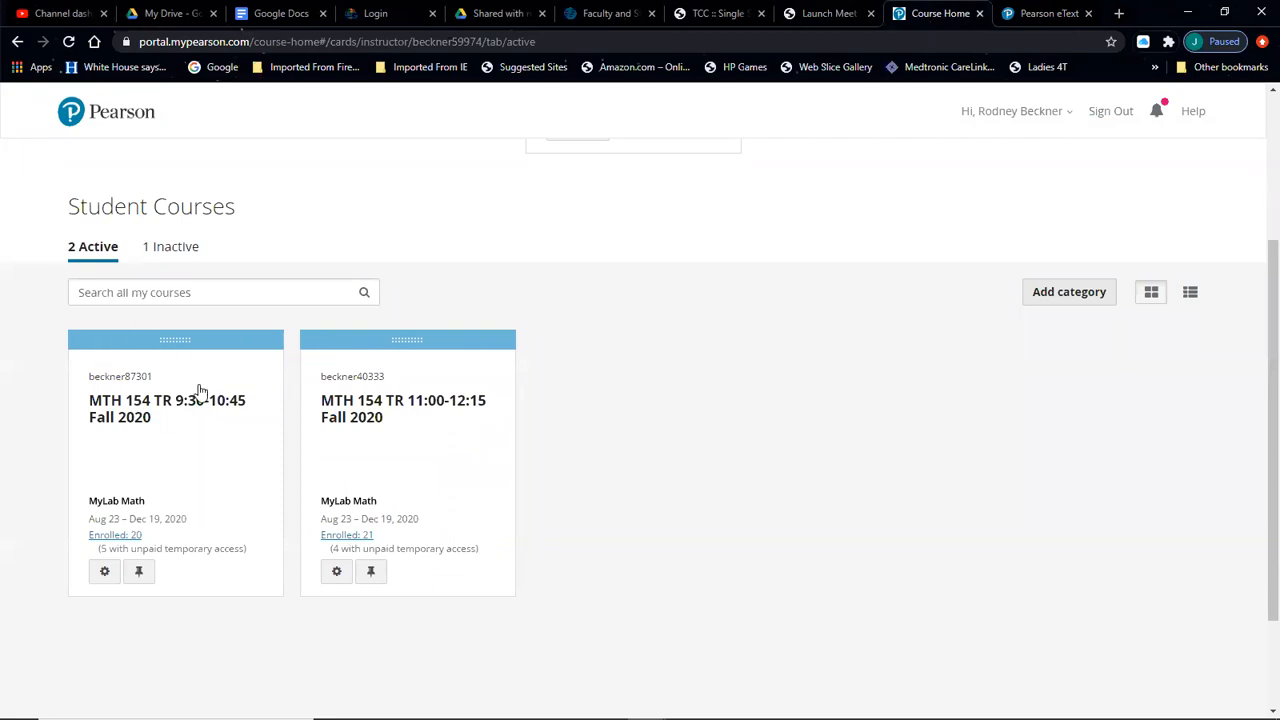
drag(385, 376, 320, 376)
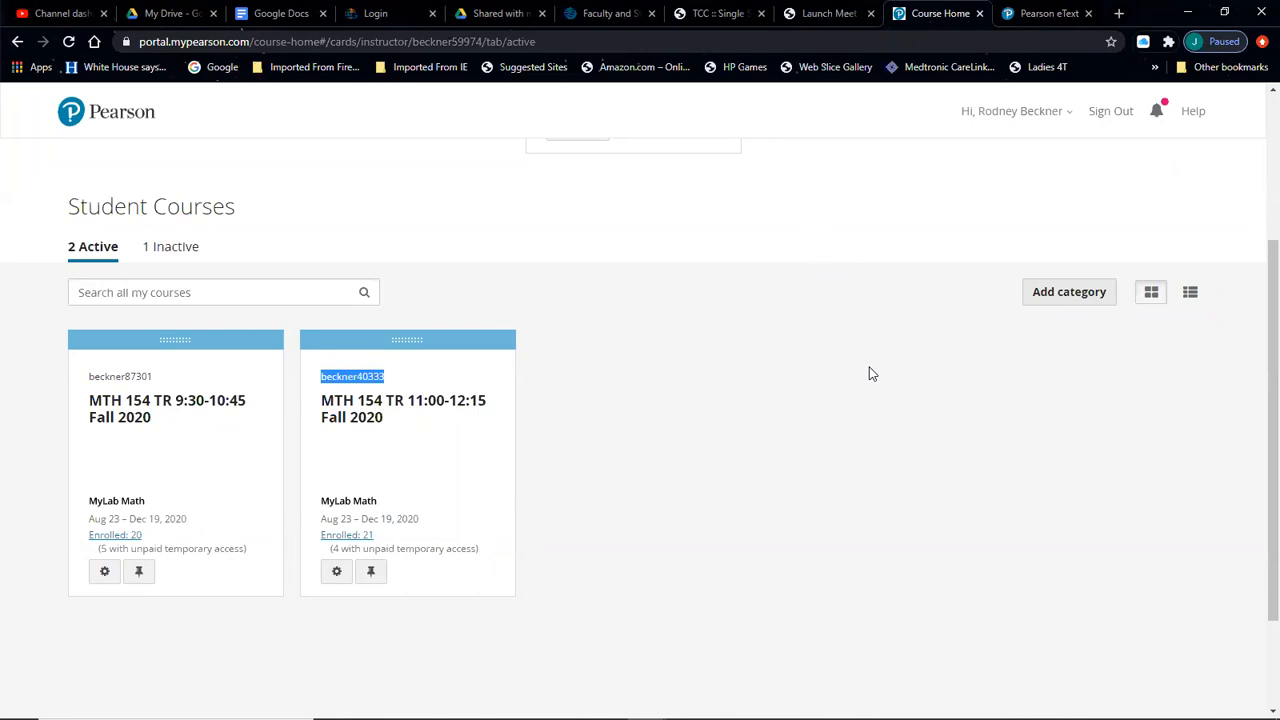
click(1187, 12)
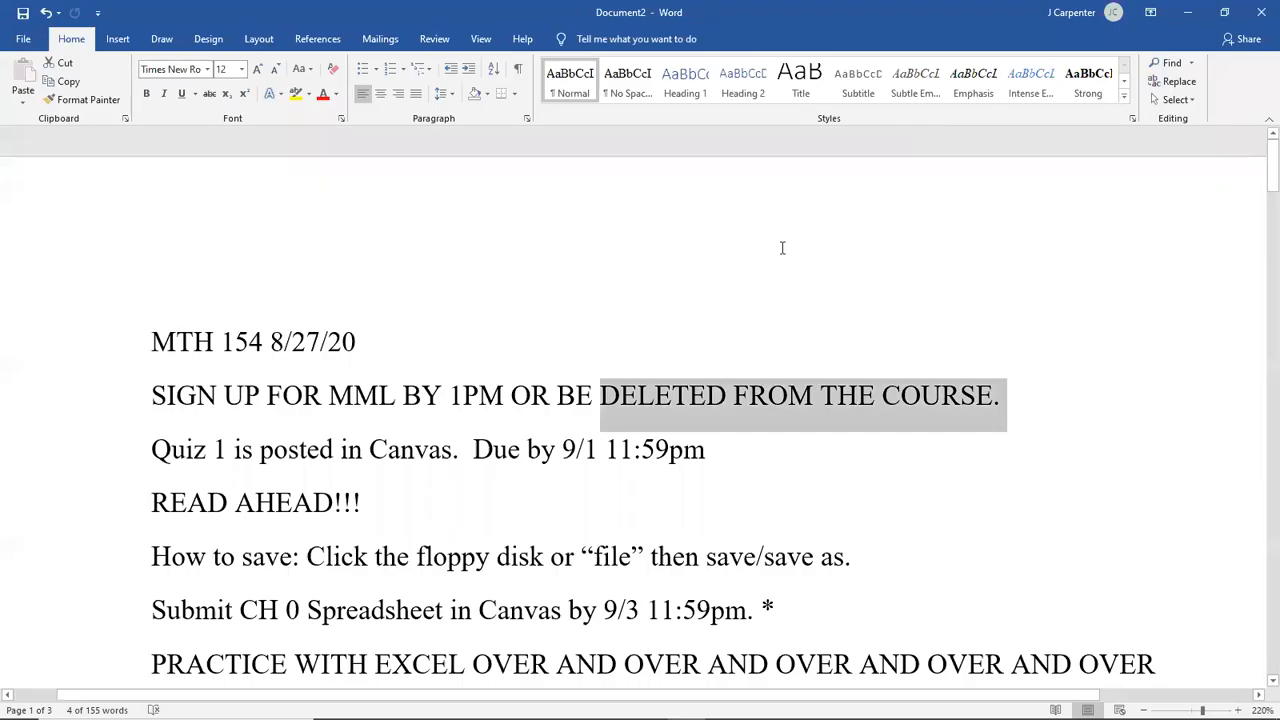
- Highlight the Quiz 1 line in the notes and its due date and time, 9/1 11:59pm
click(505, 485)
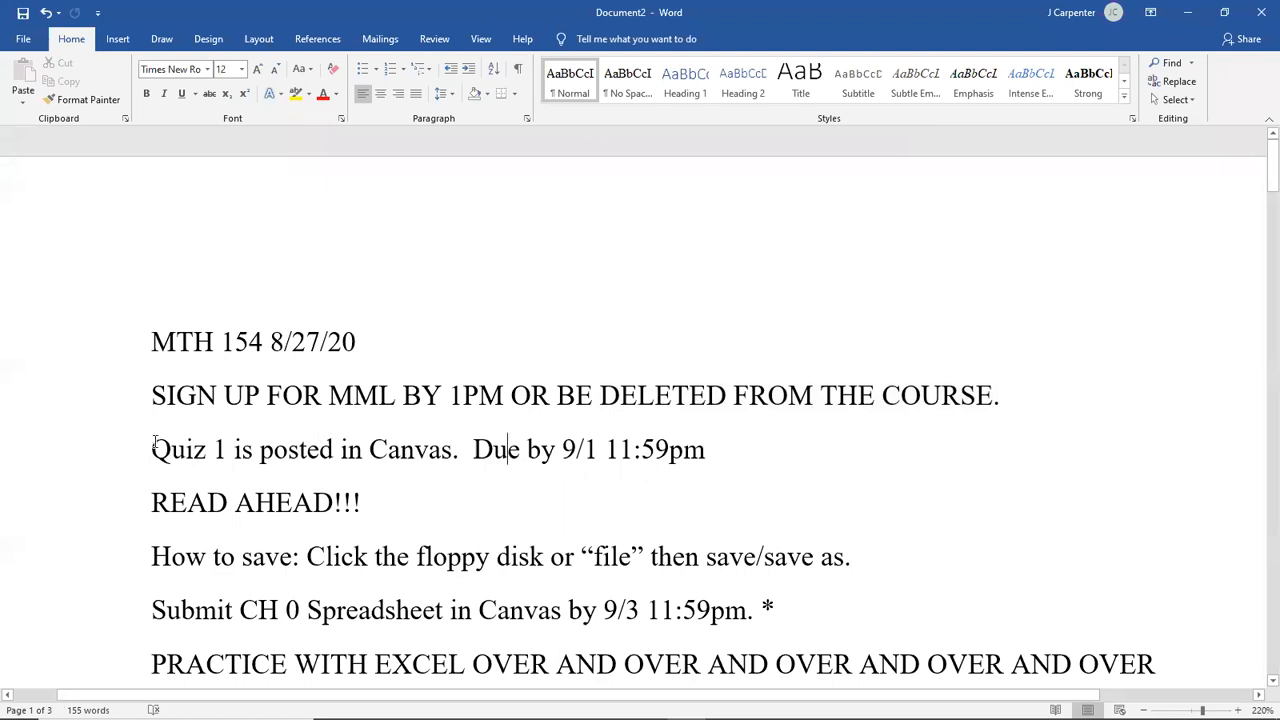
drag(149, 449, 700, 442)
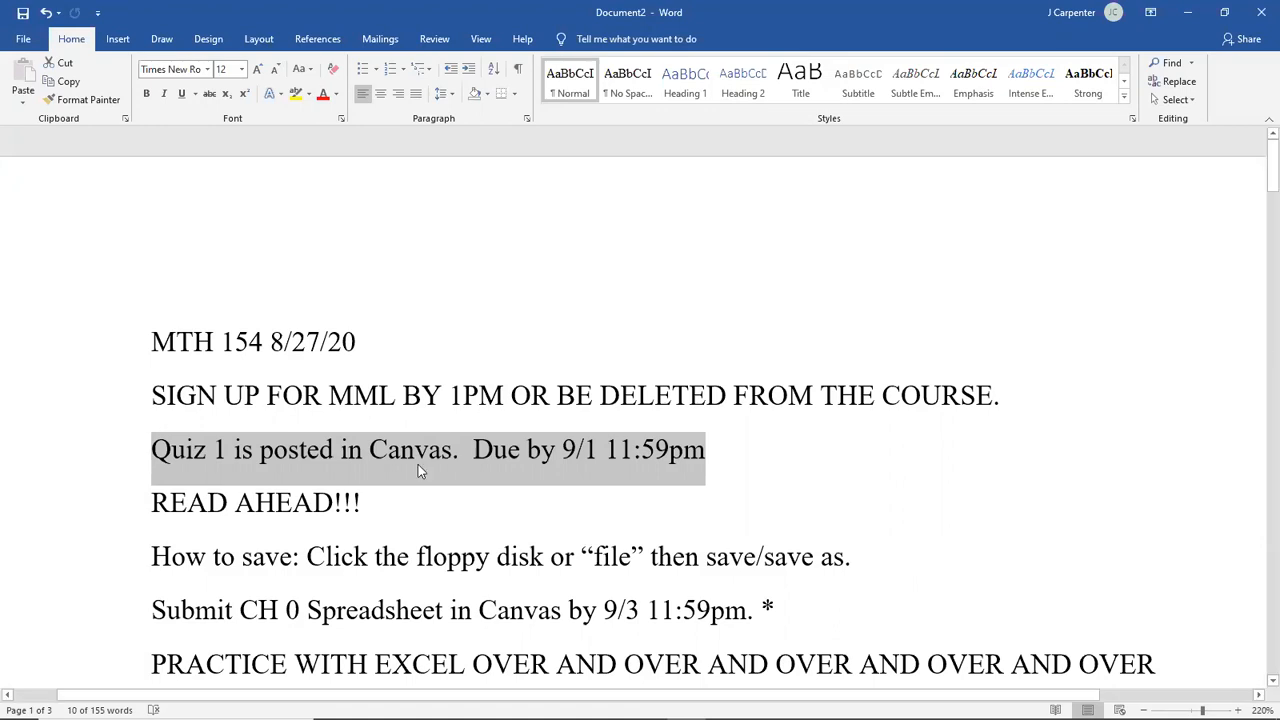
click(509, 453)
shift+click(611, 450)
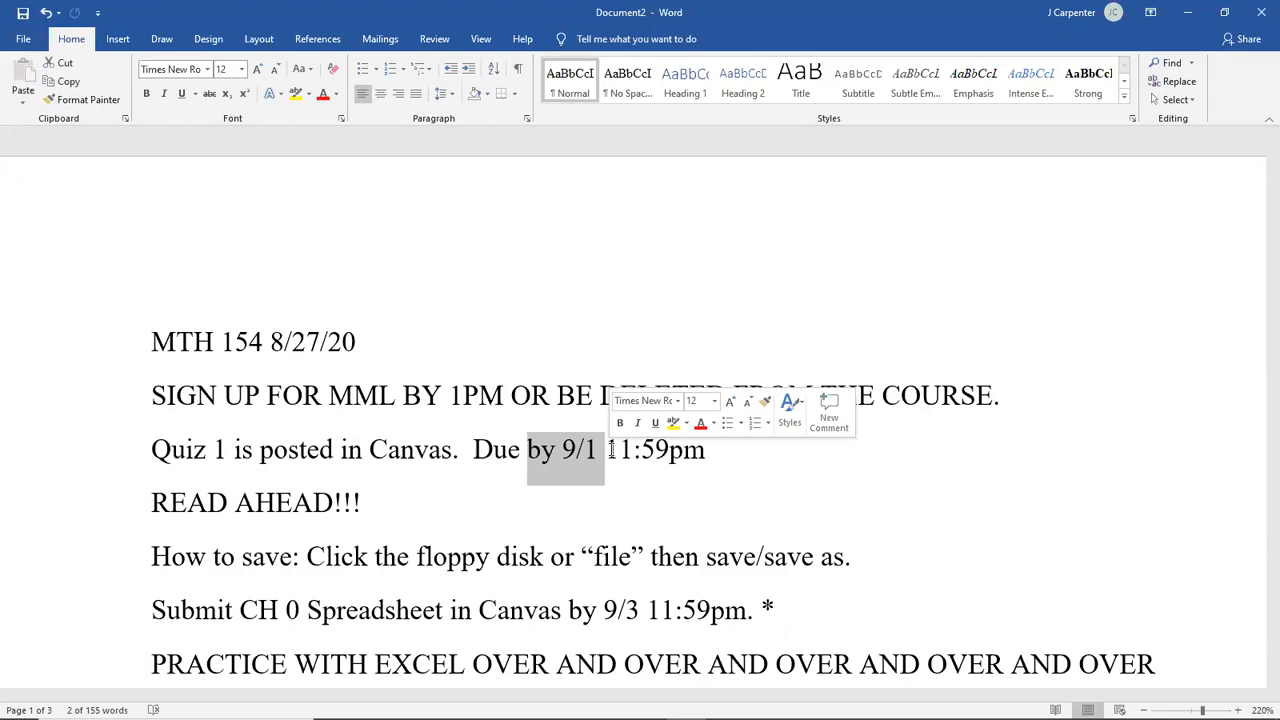
click(561, 450)
drag(611, 445, 709, 452)
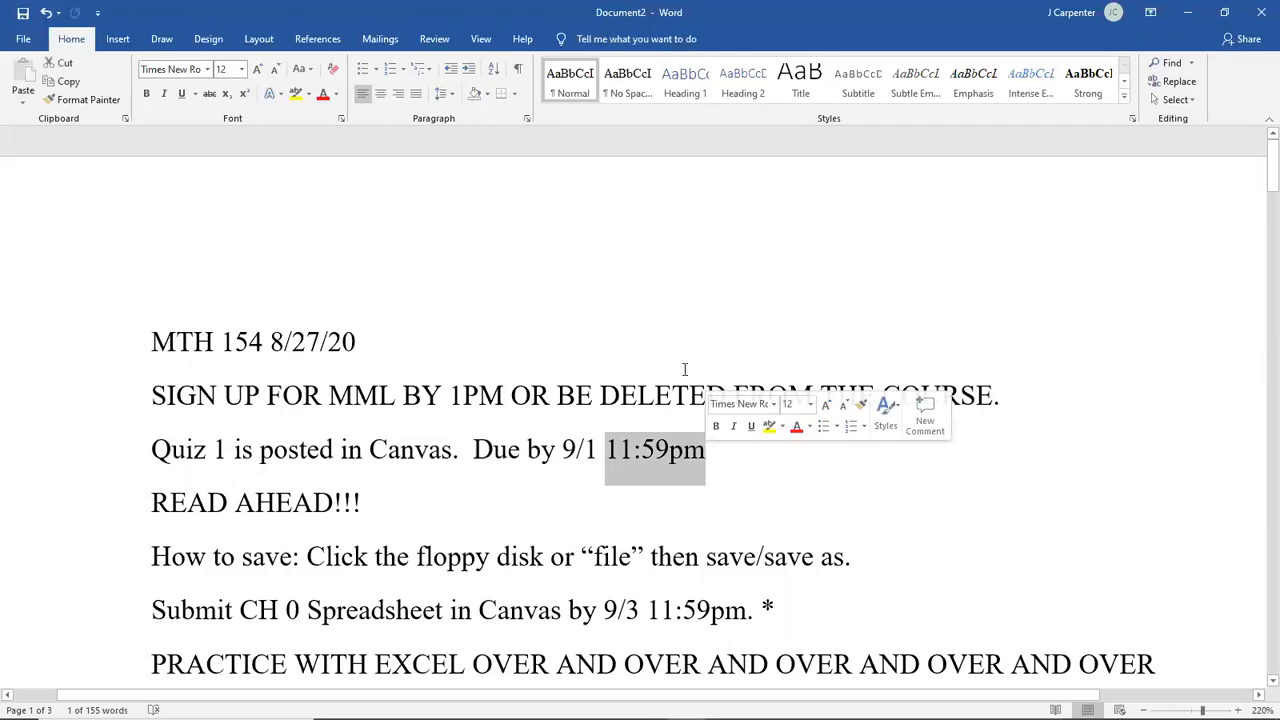
click(641, 388)
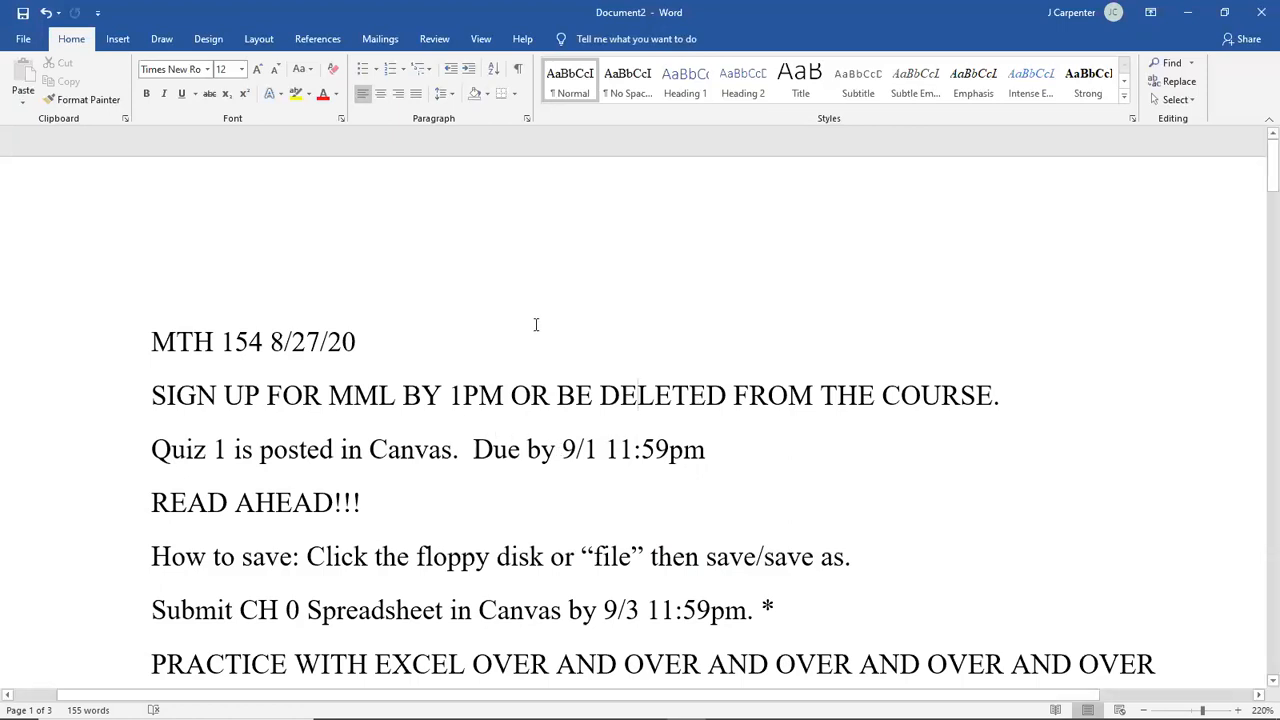
drag(686, 455, 604, 455)
click(620, 455)
- Highlight the "READ AHEAD!!!" line and the how-to-save line in the notes
drag(379, 502, 150, 503)
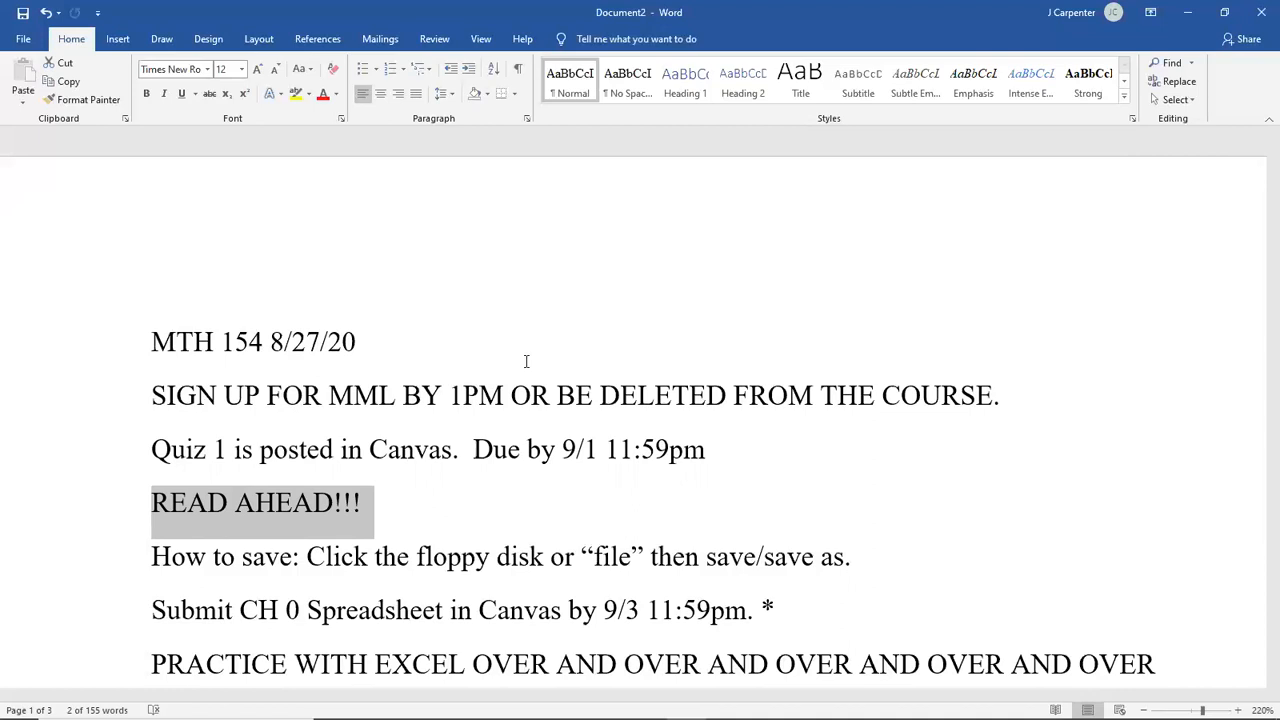
click(502, 575)
drag(172, 554, 1077, 574)
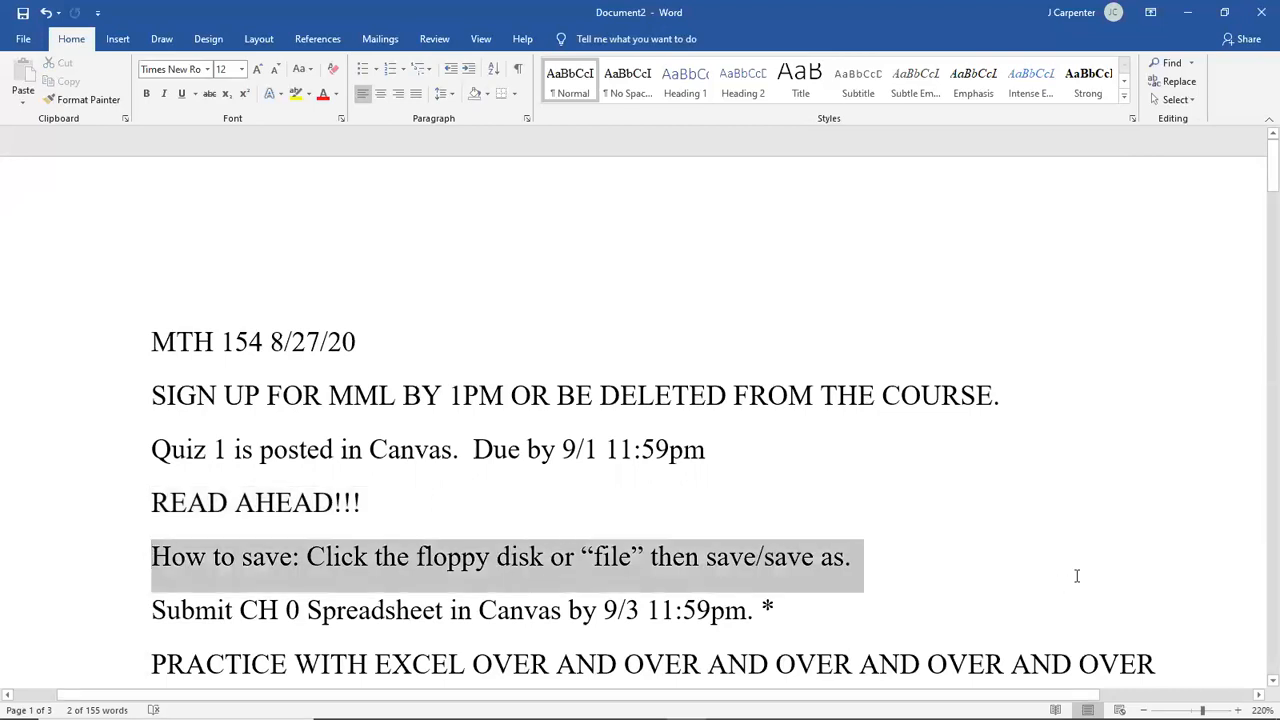
drag(866, 557, 851, 557)
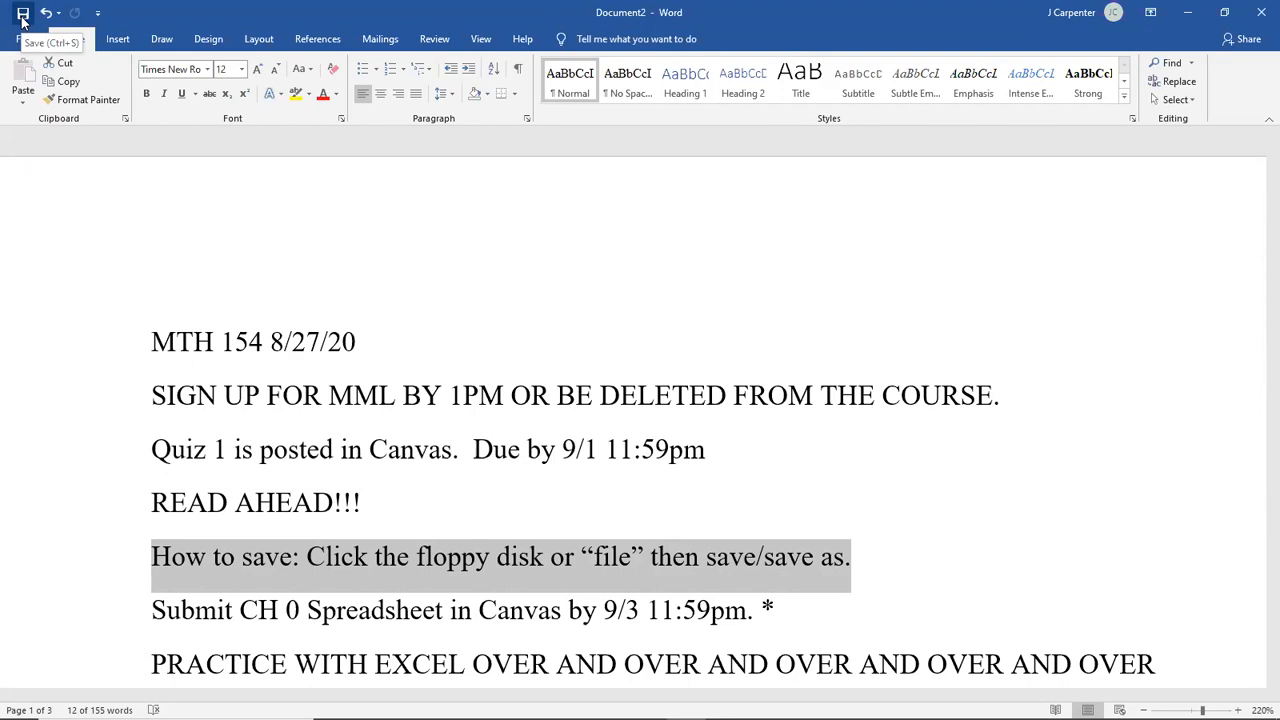
- Show where the document's Save and Save As commands are found and return to the notes
click(26, 39)
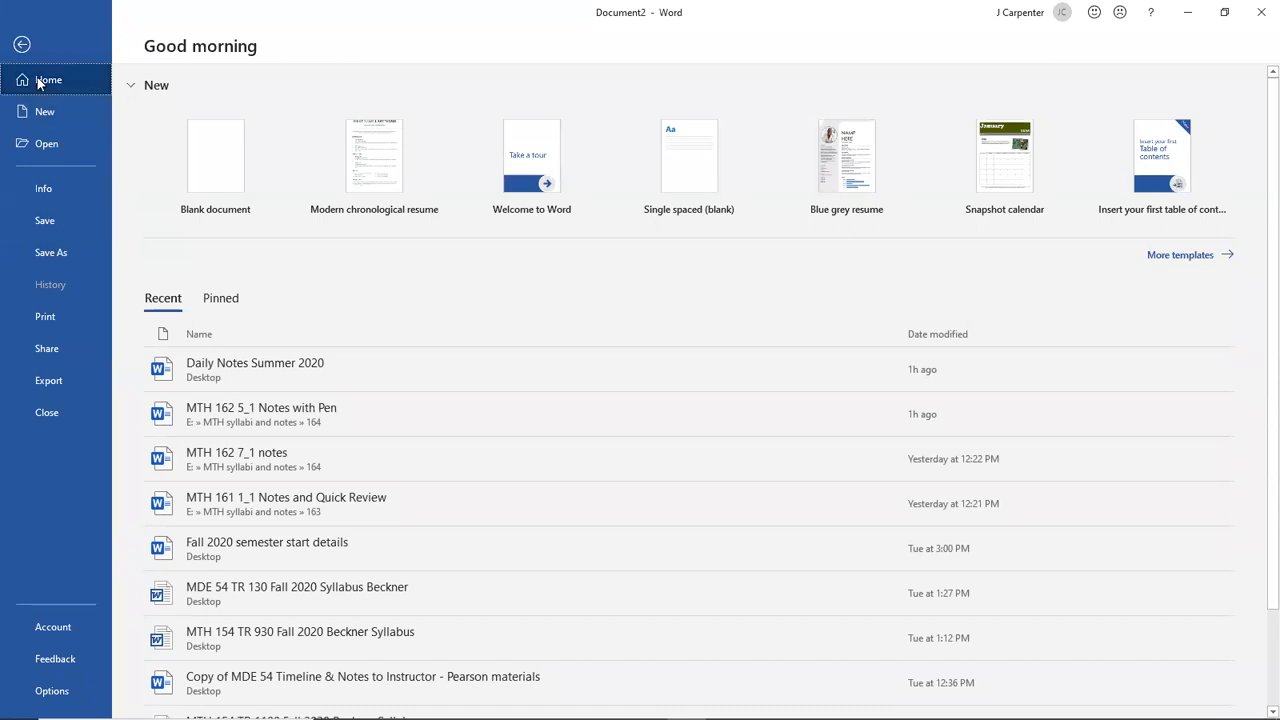
click(21, 46)
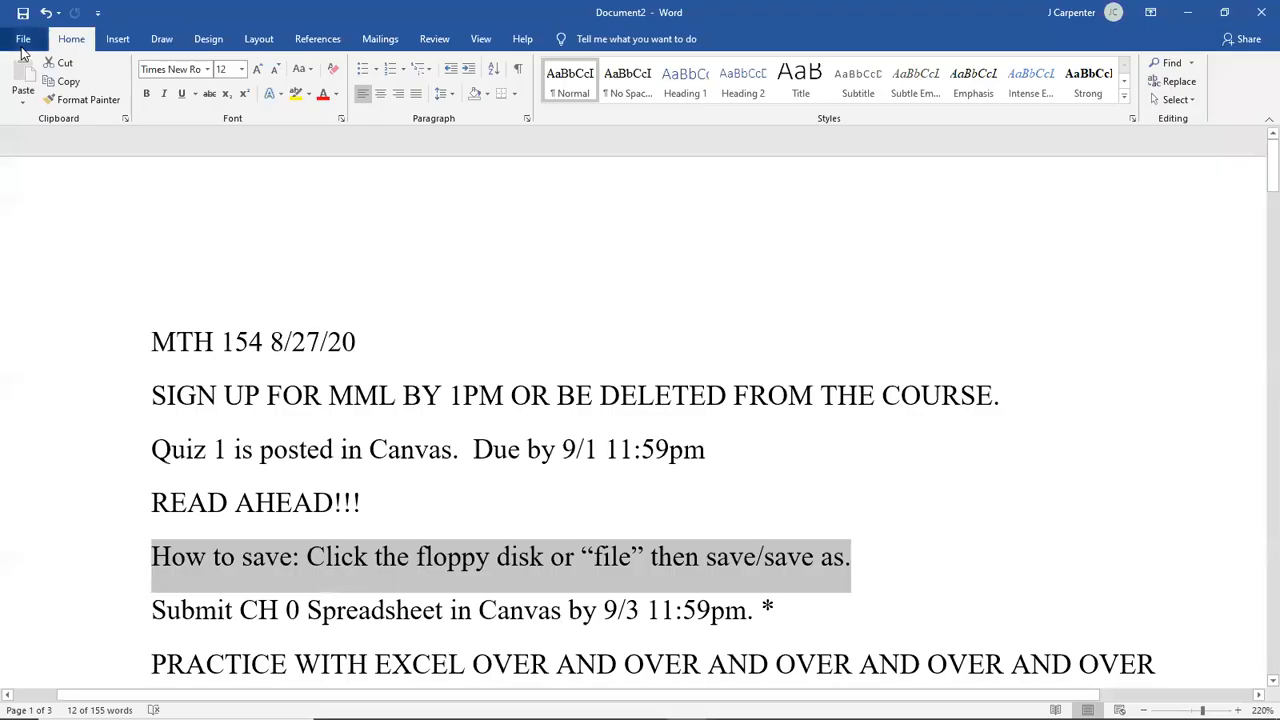
click(664, 568)
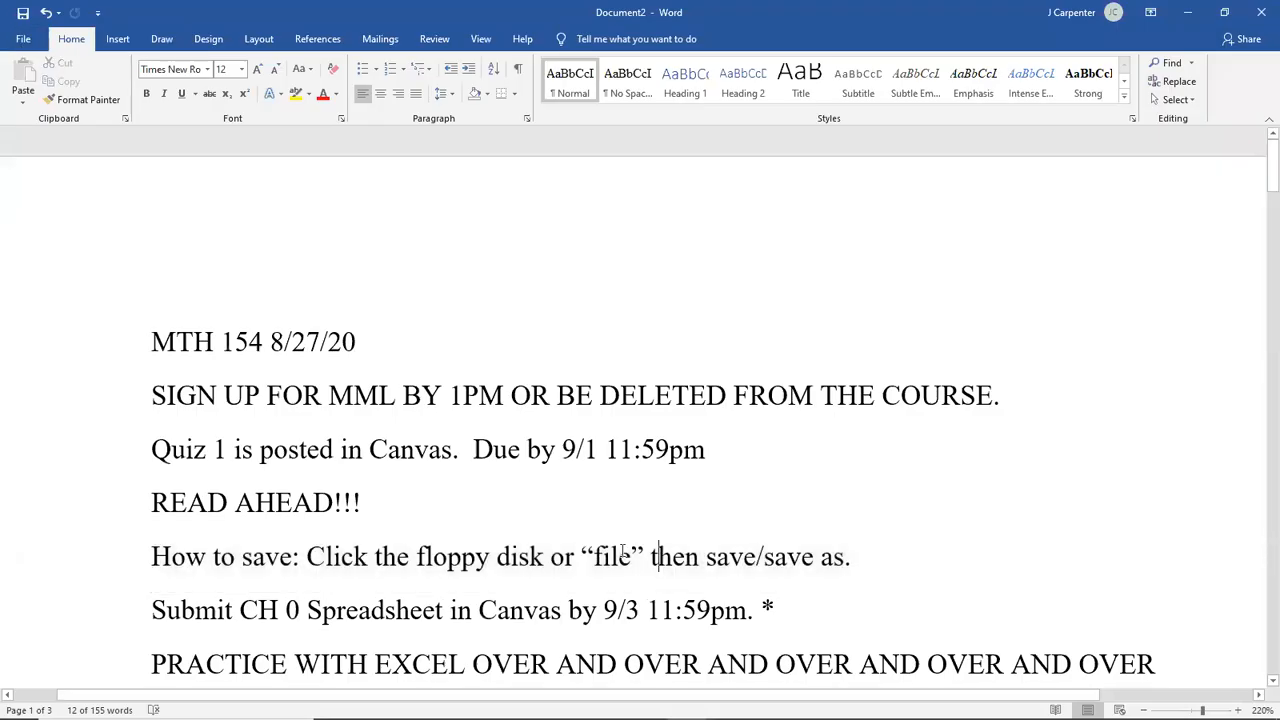
click(572, 558)
- Highlight the line about submitting the CH 0 Spreadsheet in Canvas by 9/3 11:59pm
drag(151, 608, 775, 611)
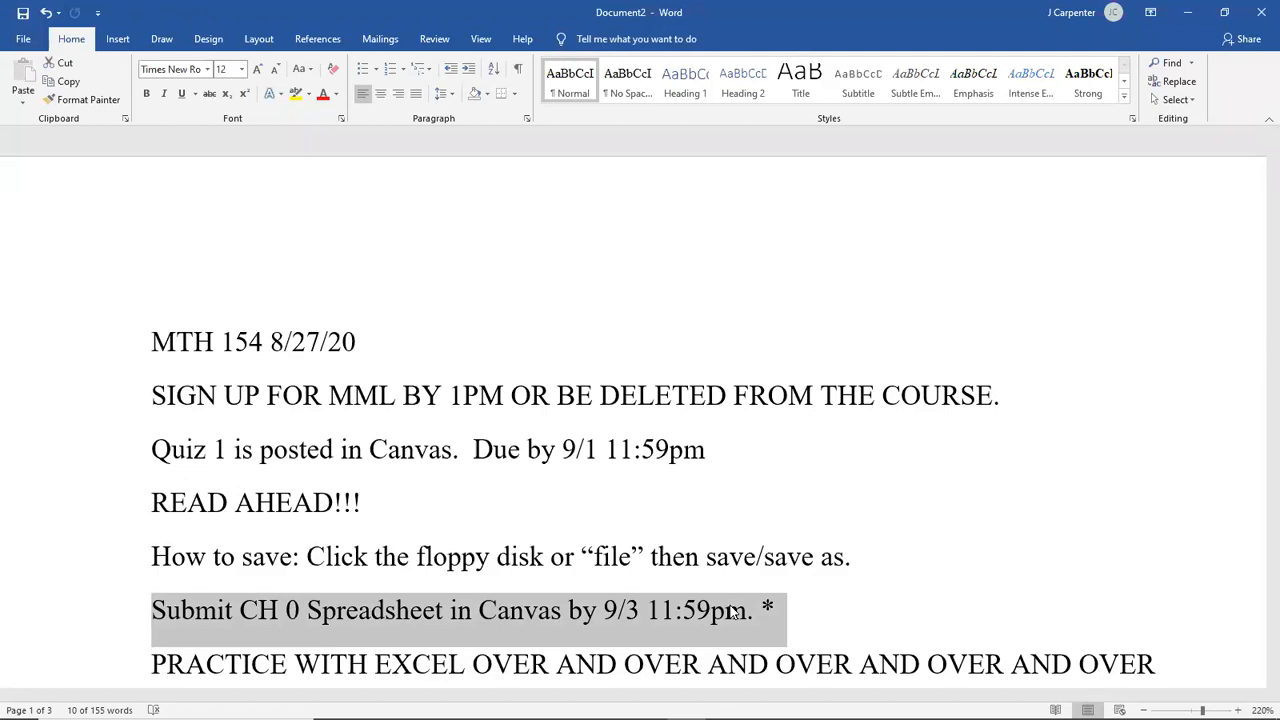
drag(250, 612, 768, 608)
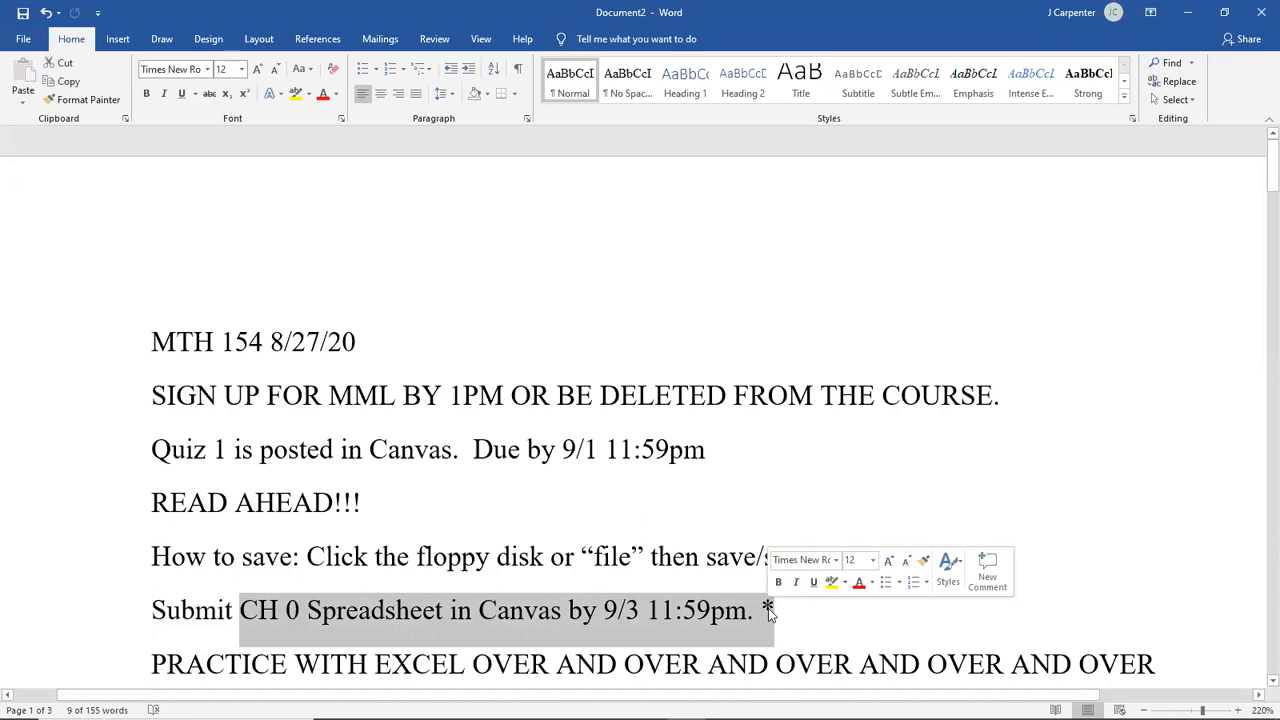
click(672, 558)
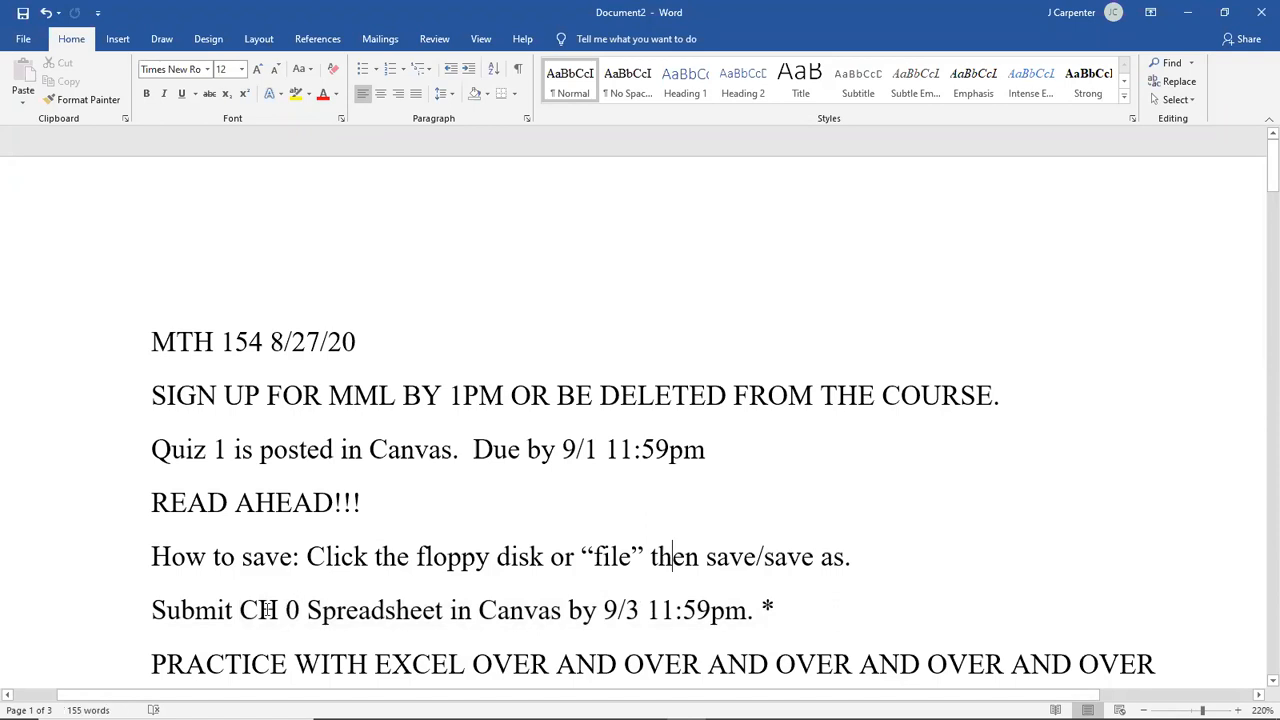
right_click(268, 609)
click(254, 609)
- Highlight the "PRACTICE WITH EXCEL OVER AND OVER" line in the notes
drag(152, 664, 1189, 540)
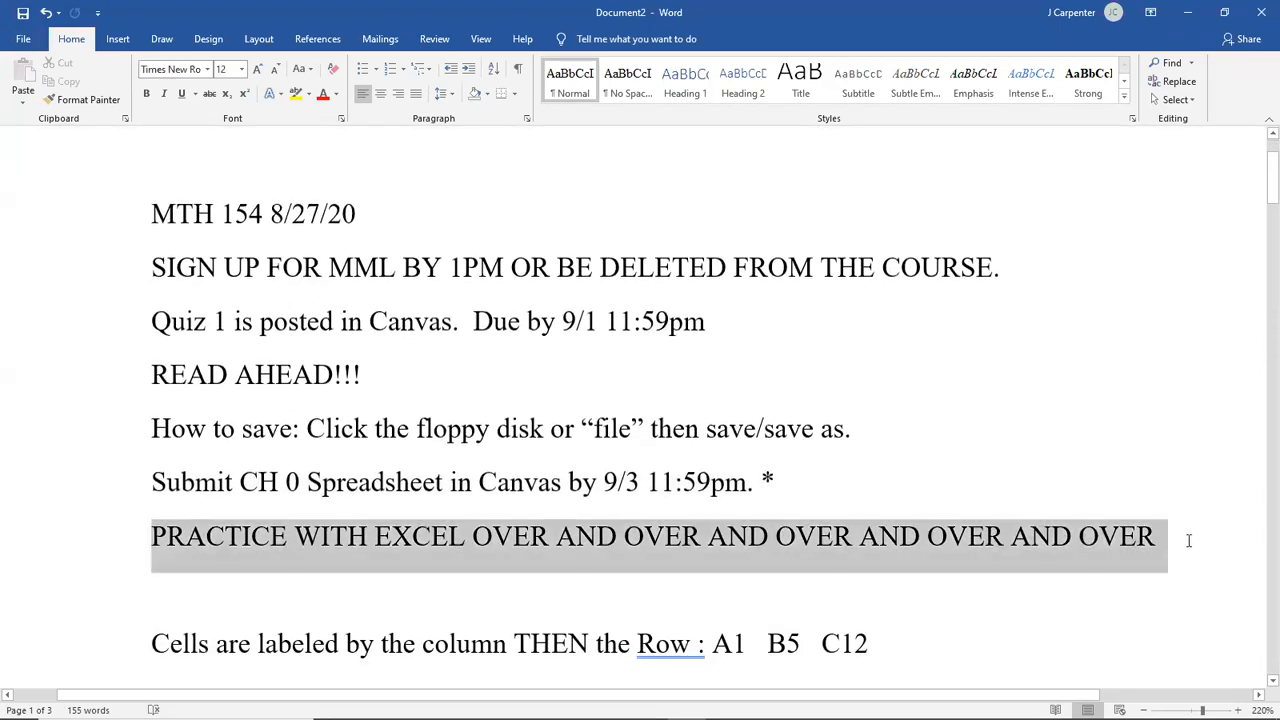
scroll(1072, 495, up, 1)
scroll(1072, 495, up, 1)
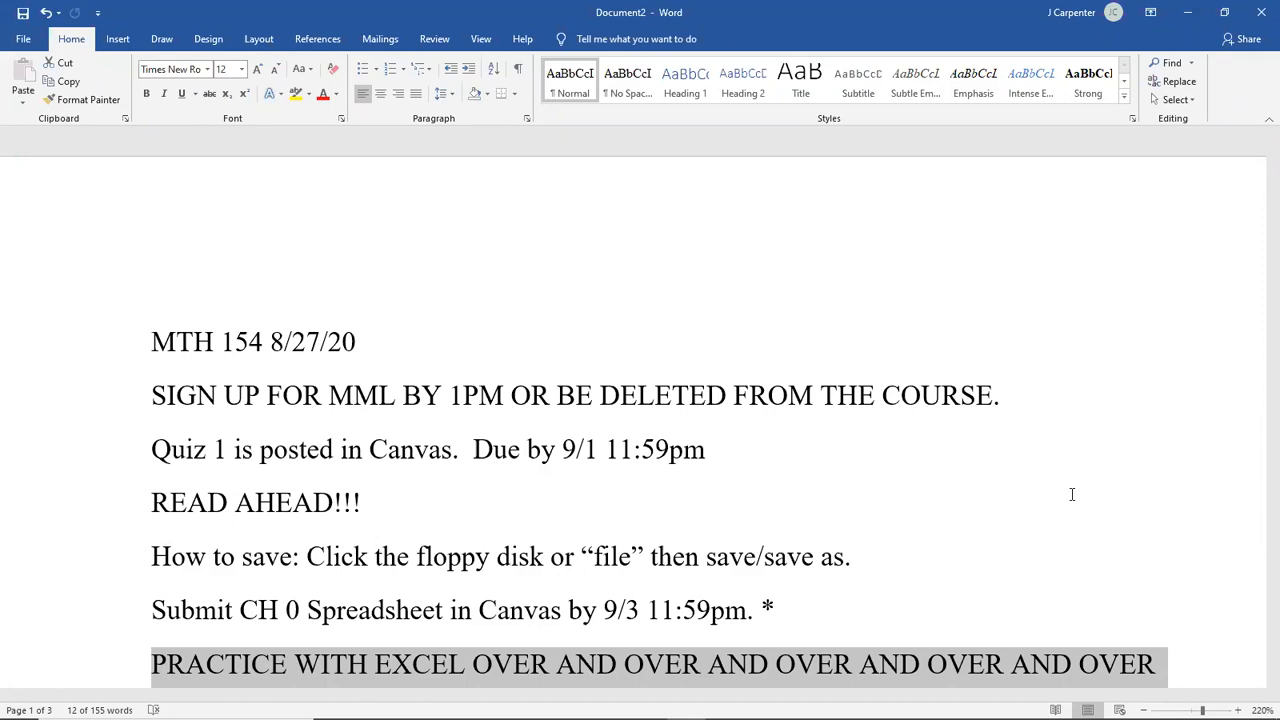
scroll(775, 483, down, 1)
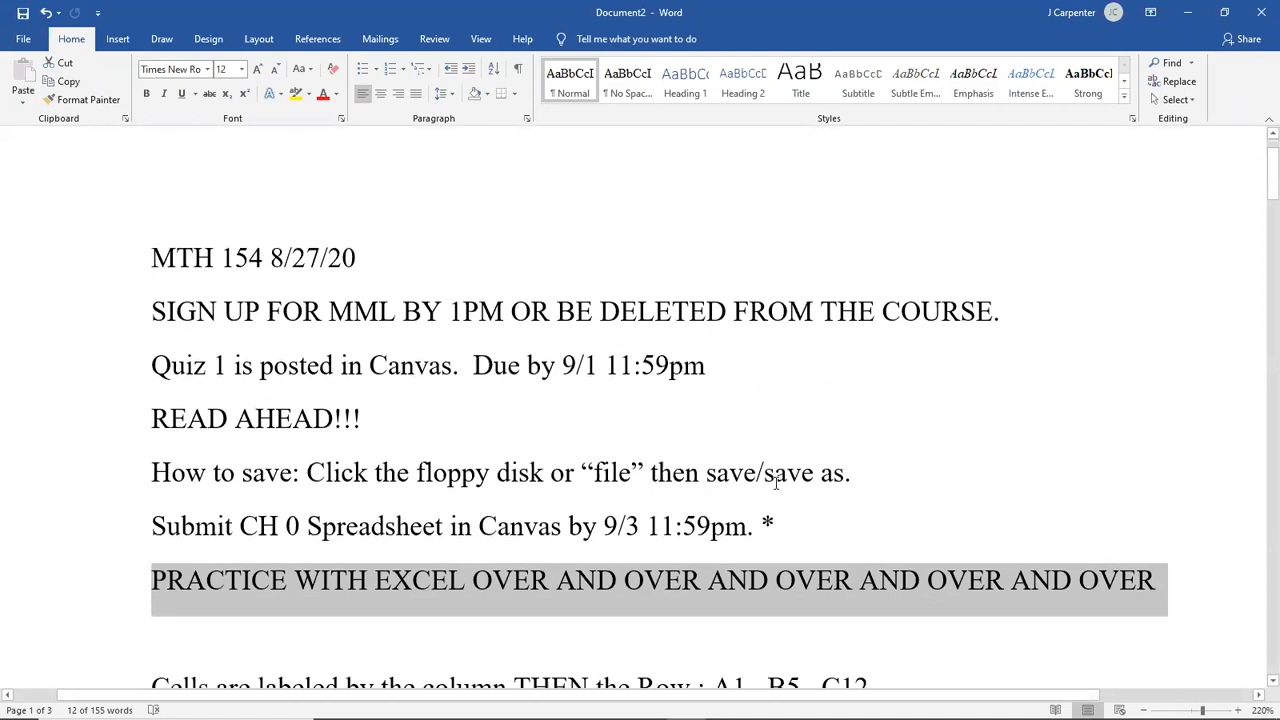
scroll(775, 483, up, 1)
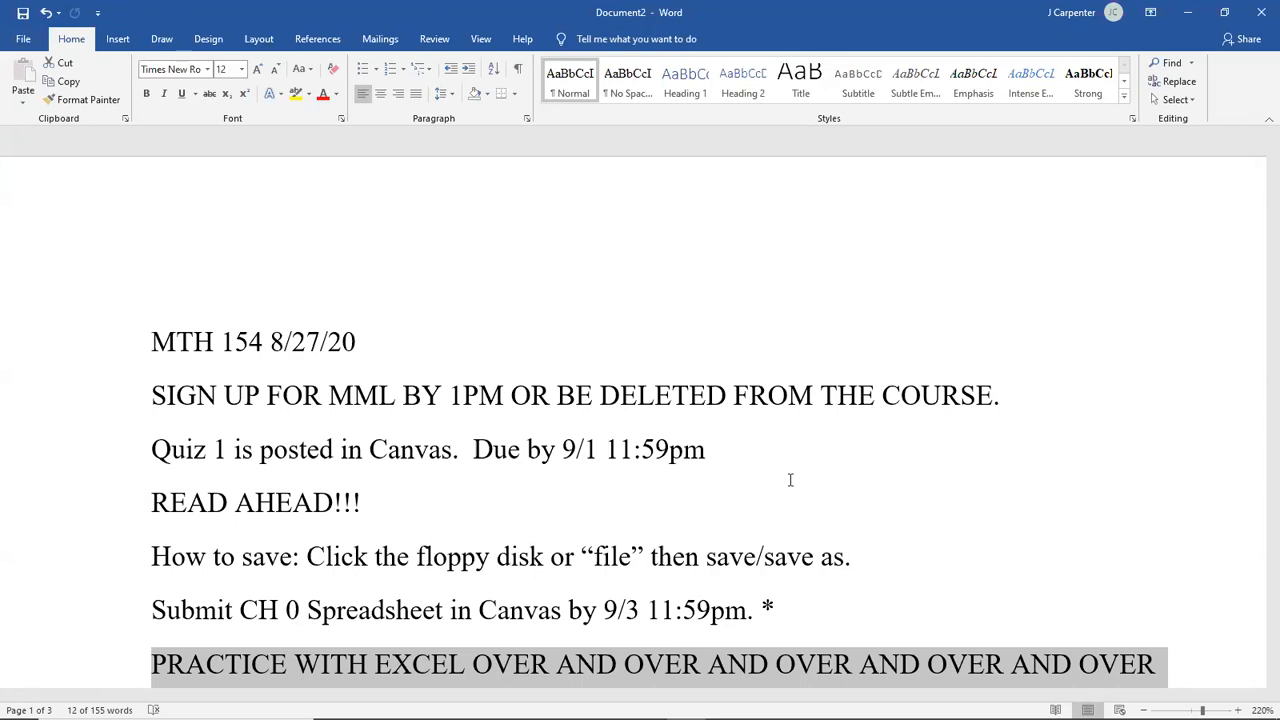
- Add the line "Even if I do not make a discussion board for CH 0: DO THE ENTIRE THING ANYWAYS!!!" below the Excel practice line
click(1151, 641)
click(1172, 655)
key(Return)
text(Even if I do)
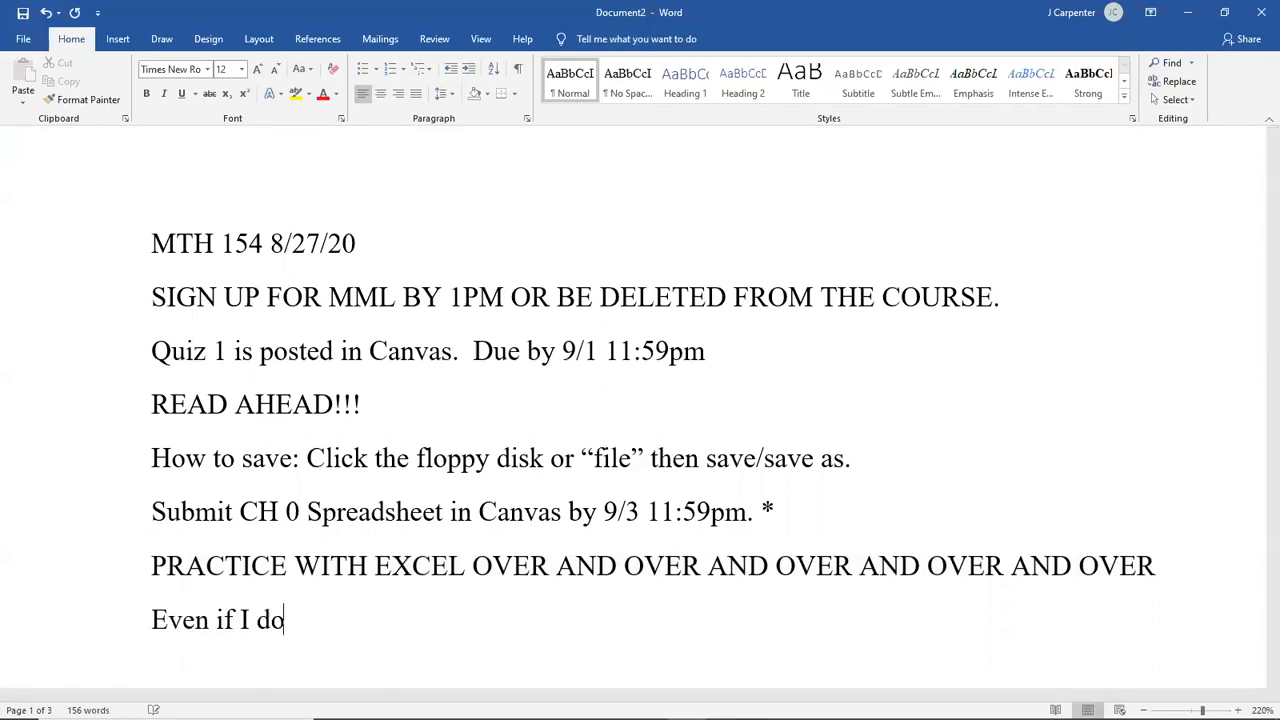
text( not make a d)
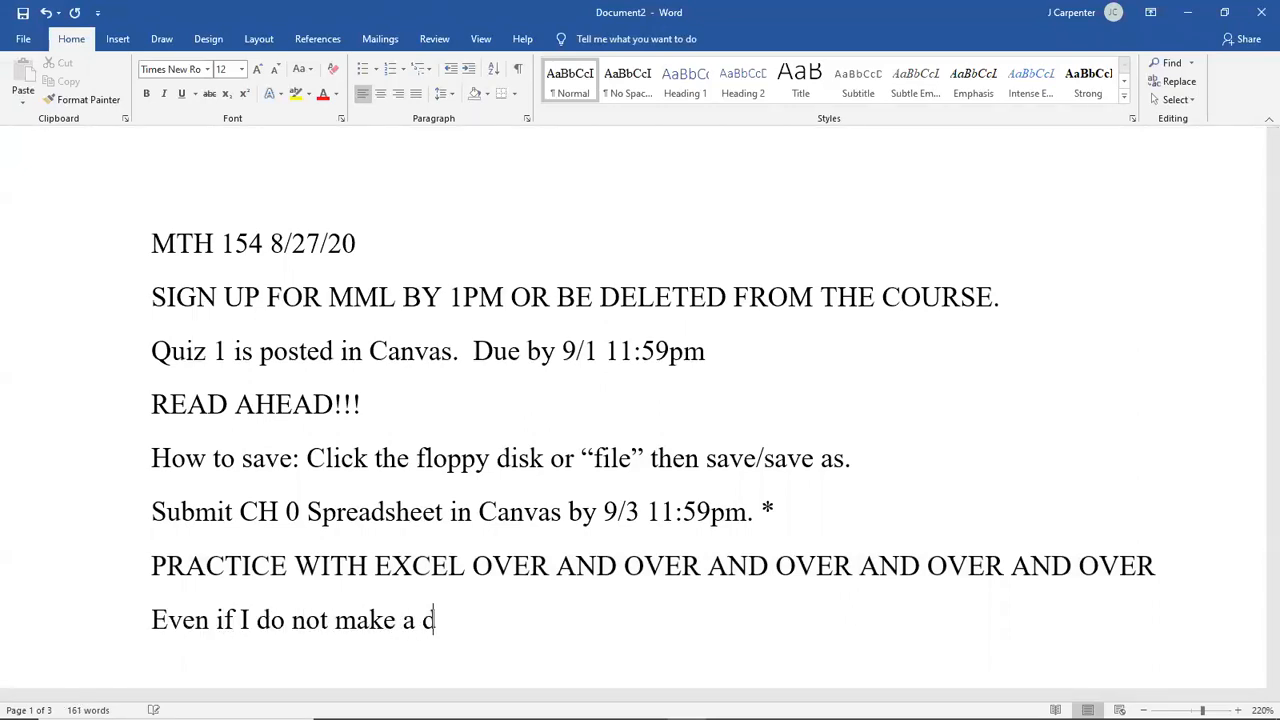
text(iscussion board f)
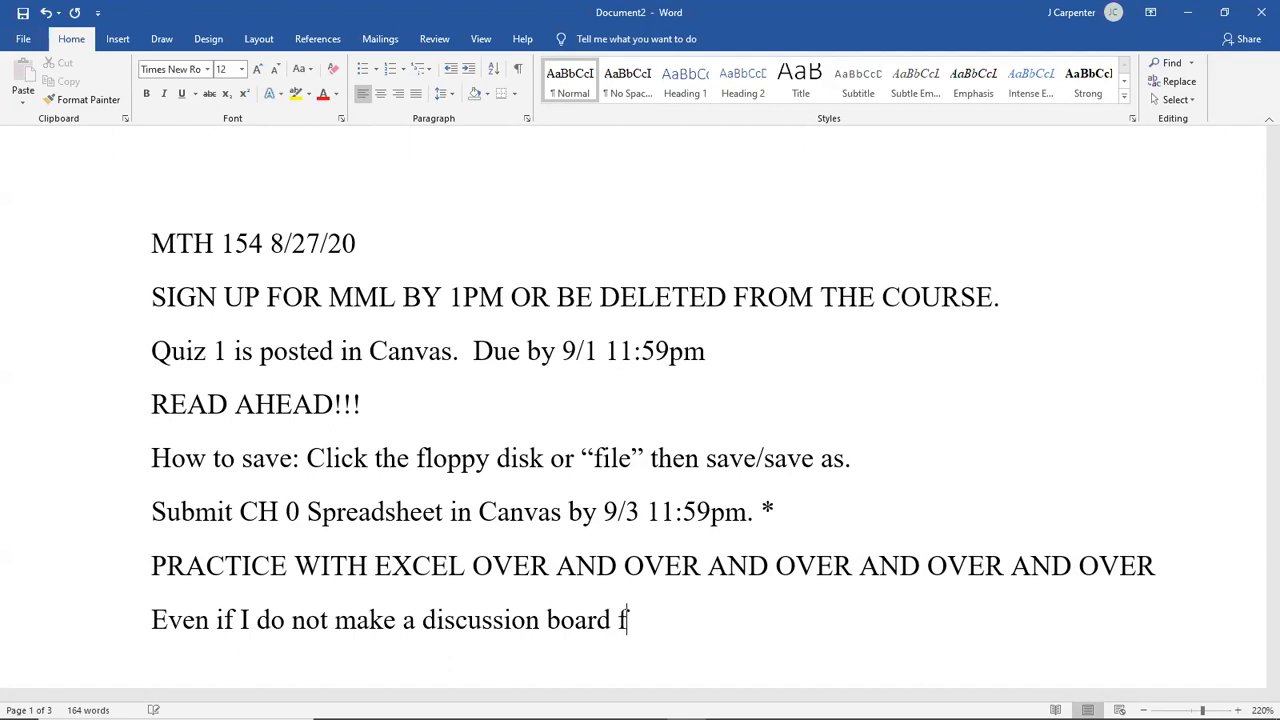
text(or CH 0: )
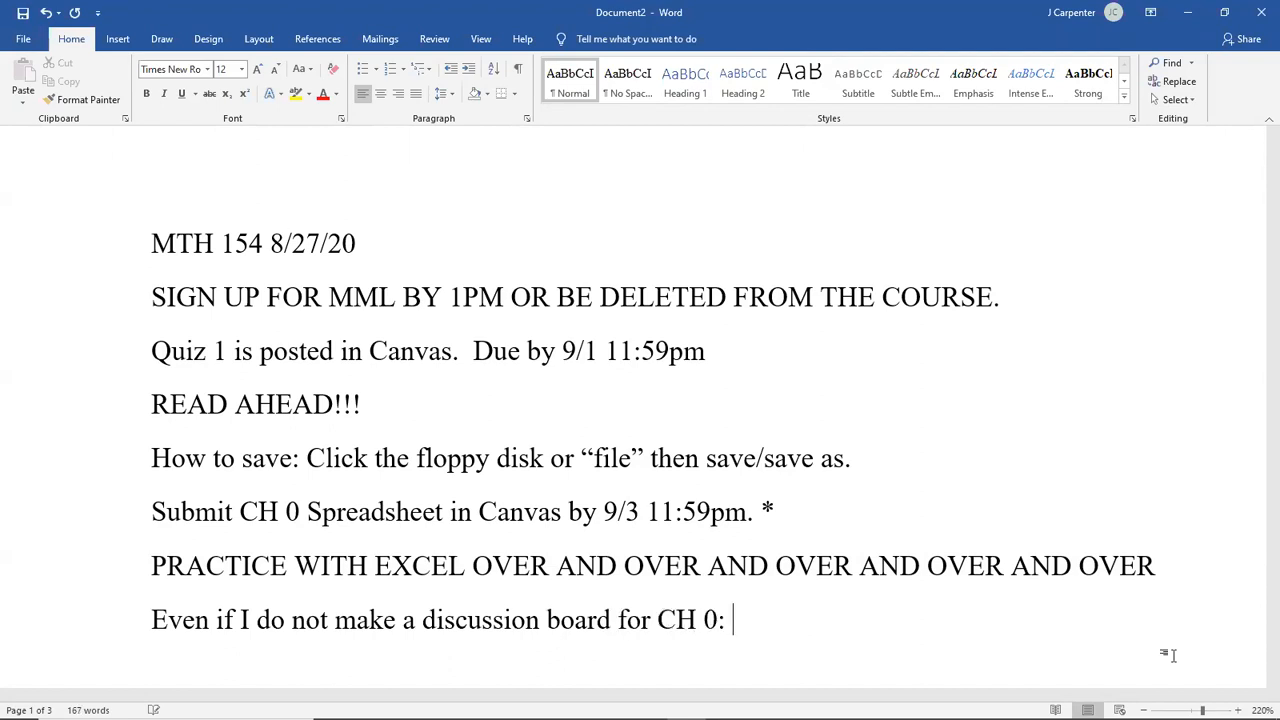
text(DO THE ENTIRE THIN)
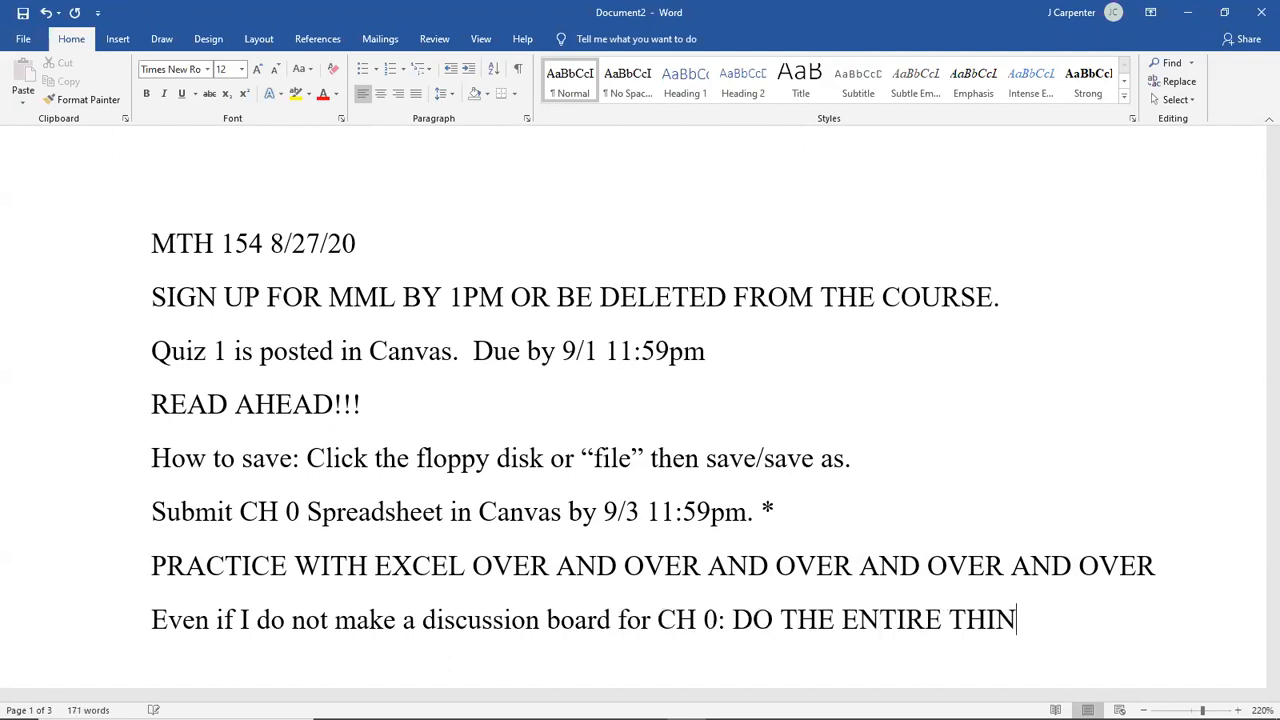
text(G ANYWAYS!!!)
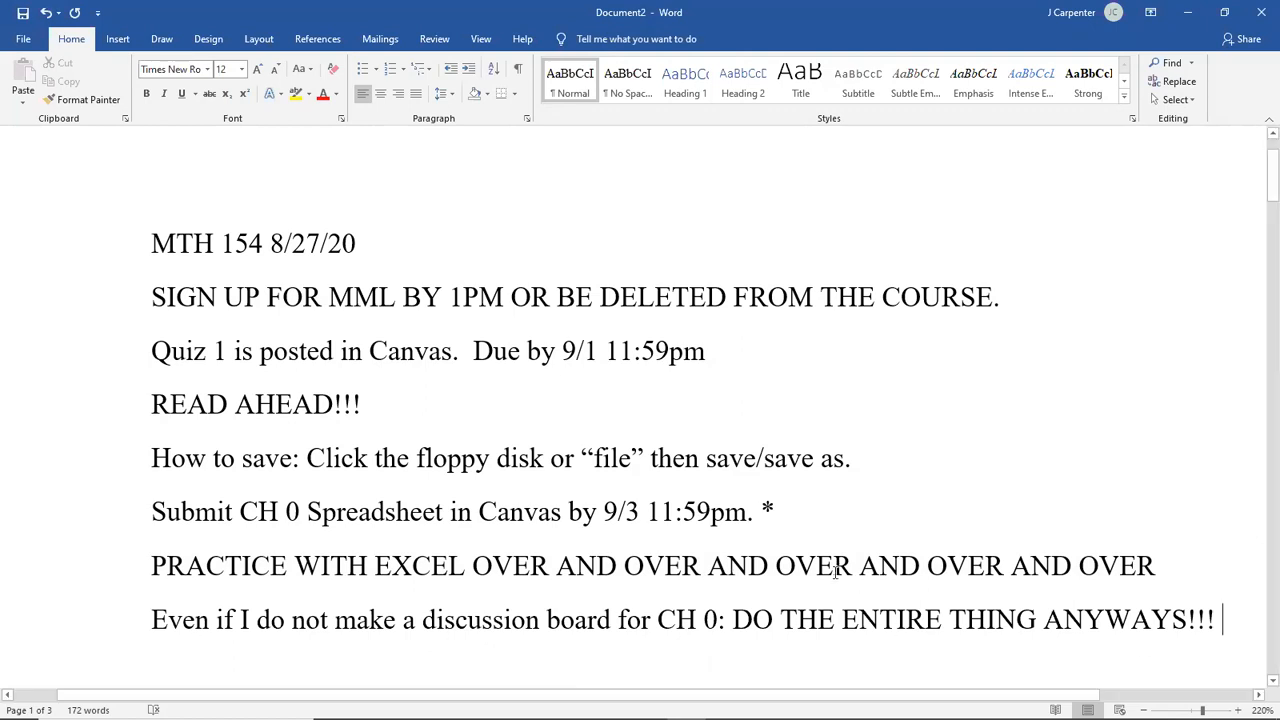
- Highlight "board for CH 0" in the discussion board line and the CH 0 Spreadsheet submission line
scroll(804, 572, down, 1)
drag(547, 538, 717, 538)
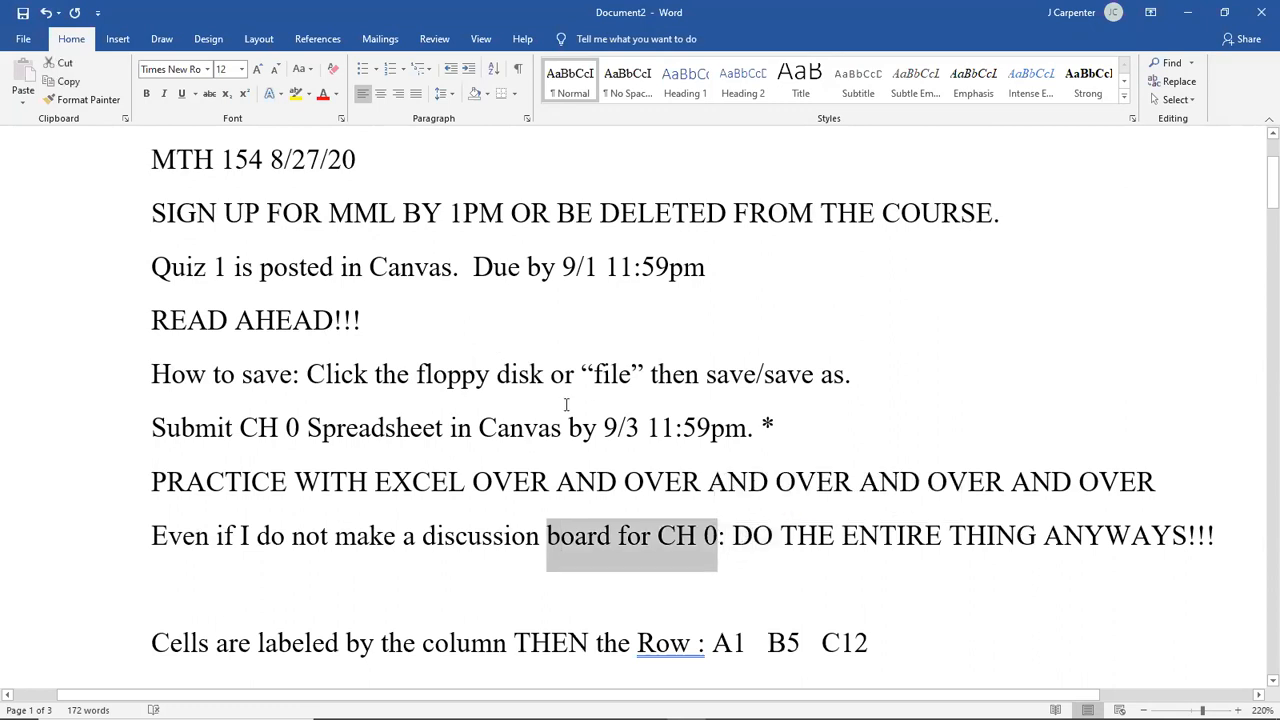
drag(153, 427, 787, 440)
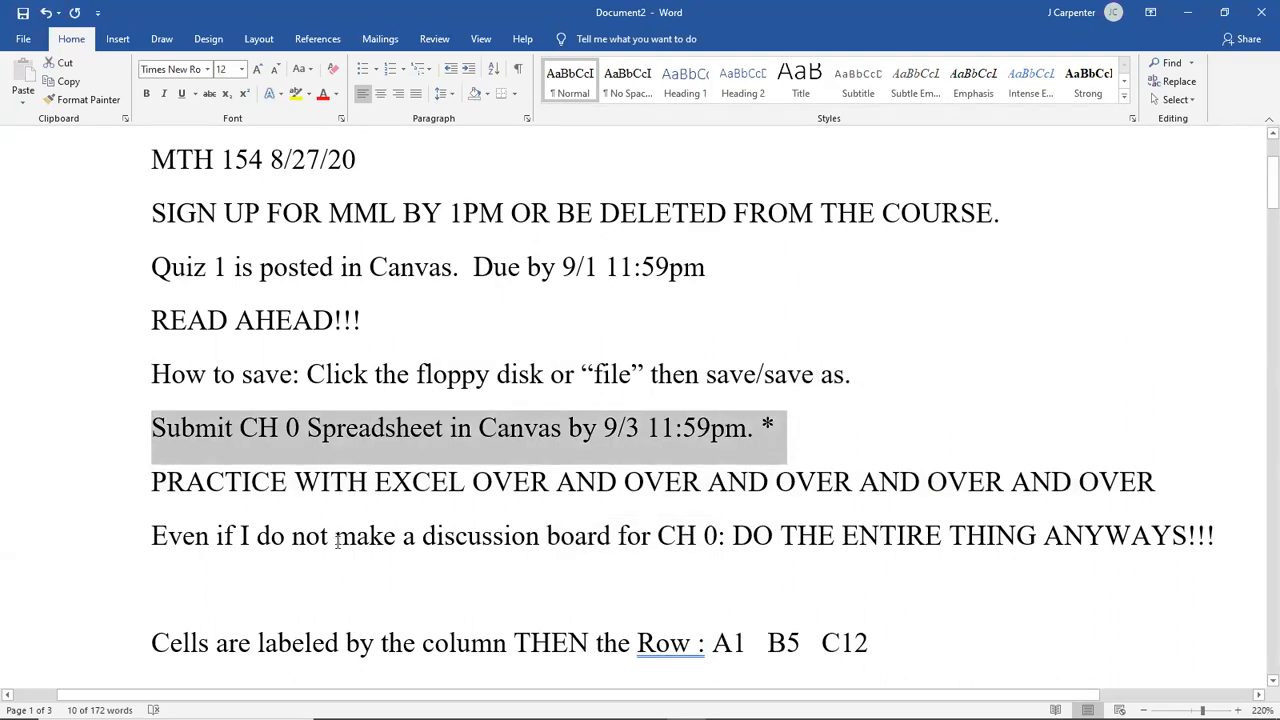
- Switch to the sales order form in Excel and select the quantity cells and the cost cells to point them out
click(727, 530)
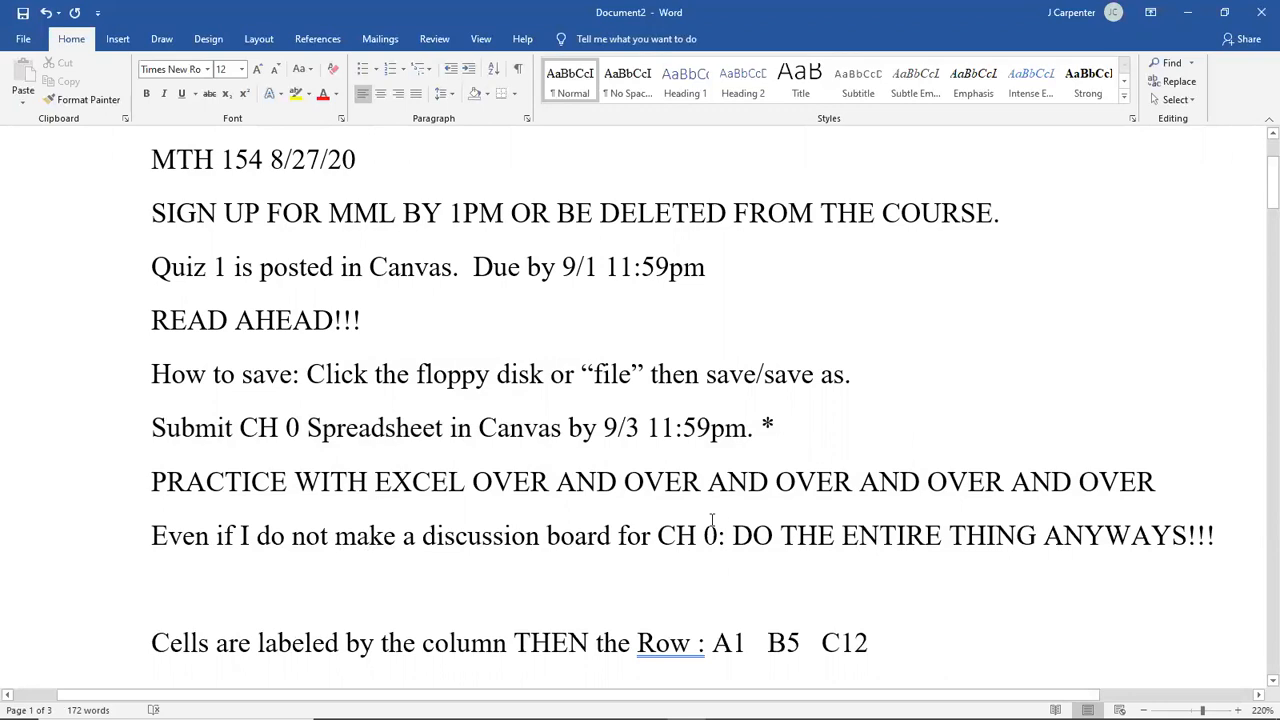
key(Down)
click(725, 713)
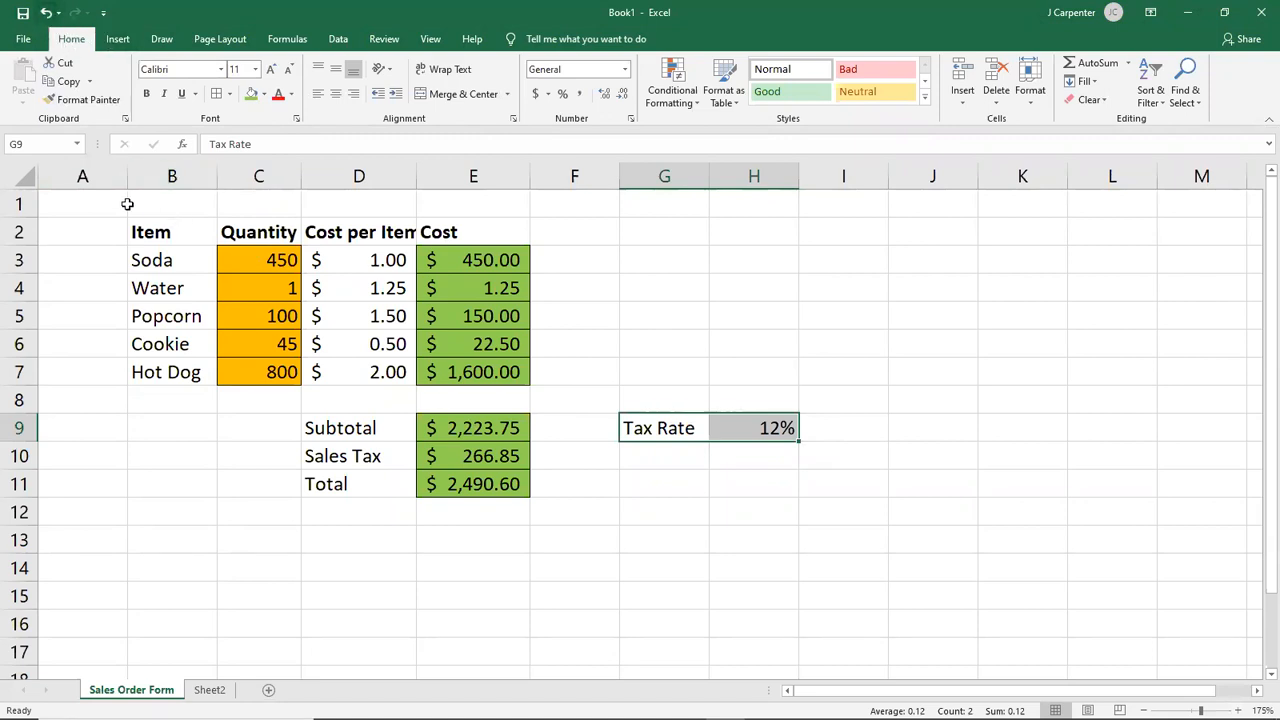
drag(272, 256, 270, 374)
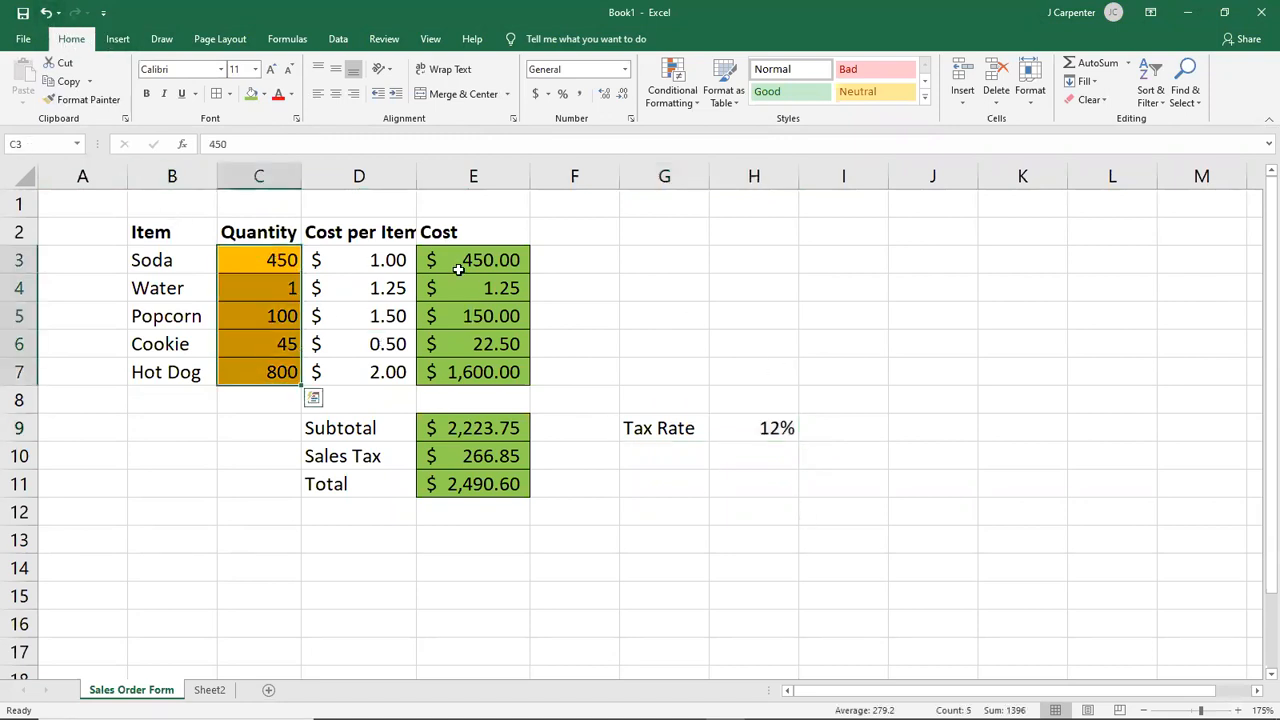
drag(468, 257, 482, 531)
- Set the quantities for Soda, Water, Popcorn, Cookie and Hot Dog to 1, 2, 3, 4 and 5
drag(271, 258, 277, 372)
click(270, 259)
text(1)
key(Return)
text(2)
key(Return)
text(3)
key(Return)
text(4)
key(Return)
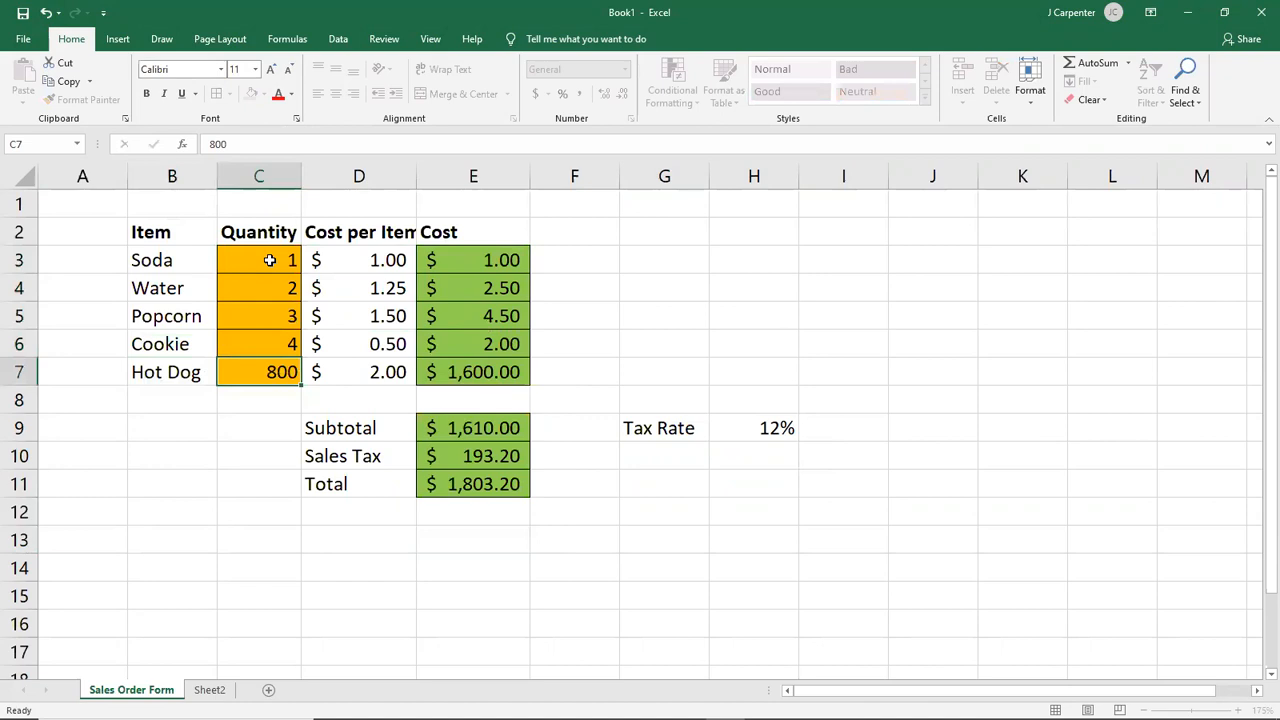
text(5)
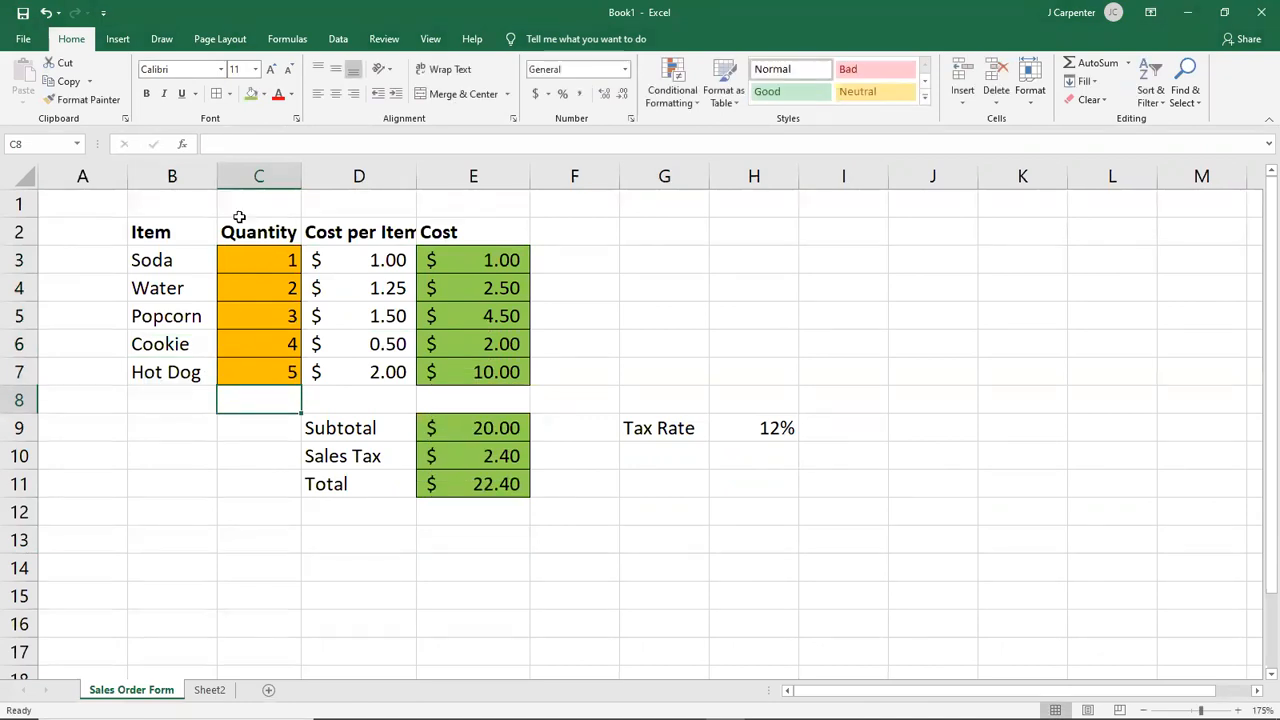
- Set the tax rate in the sales order form to 8%
click(767, 432)
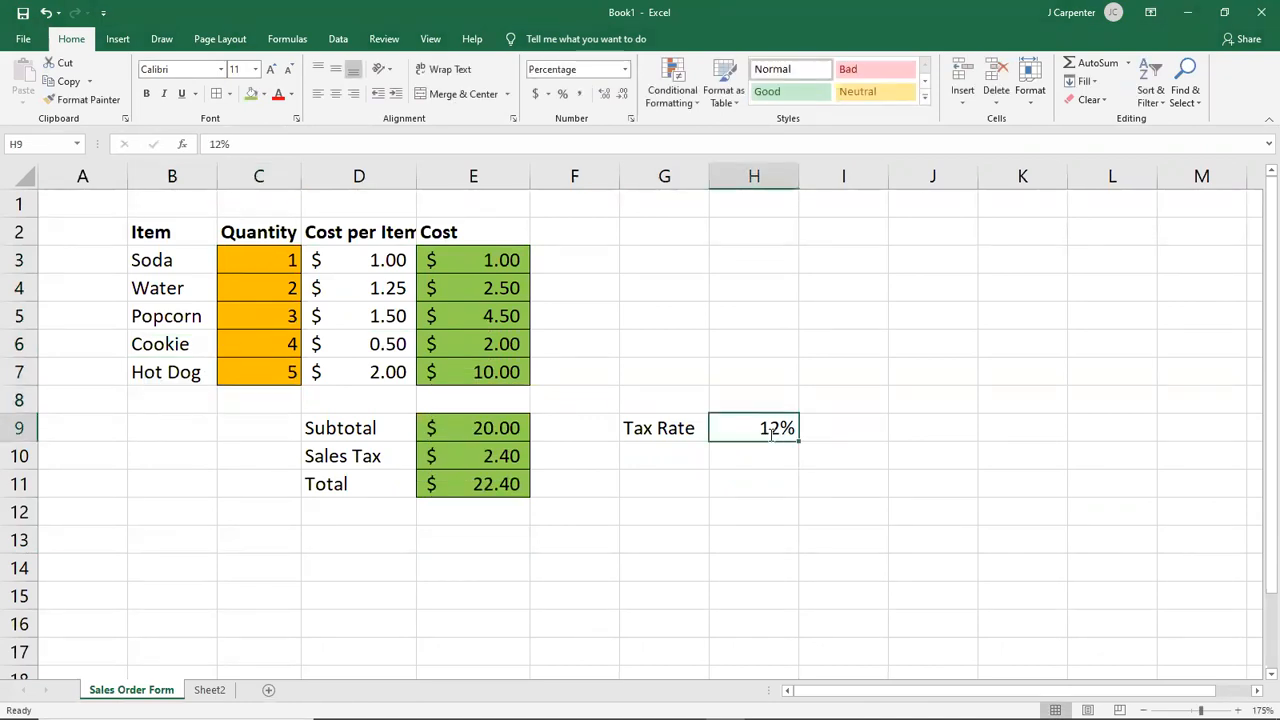
text(8)
key(Return)
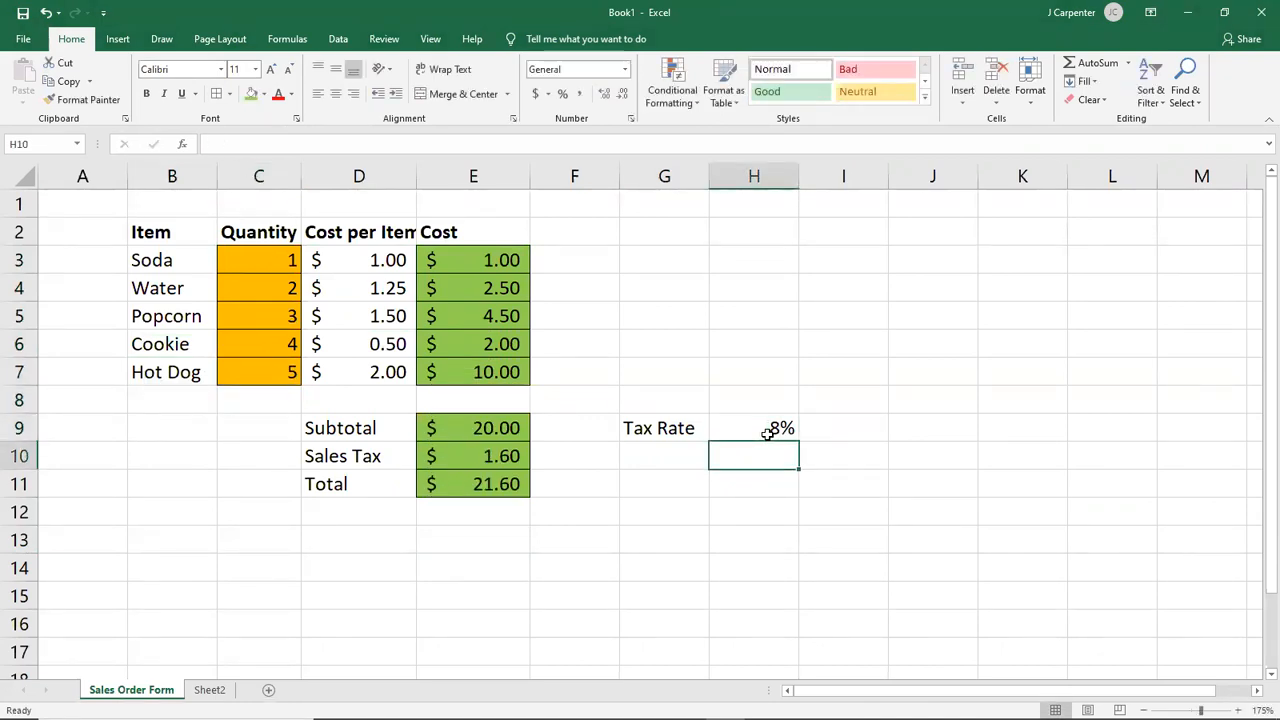
- Create a new blank workbook and make it the active window
click(21, 39)
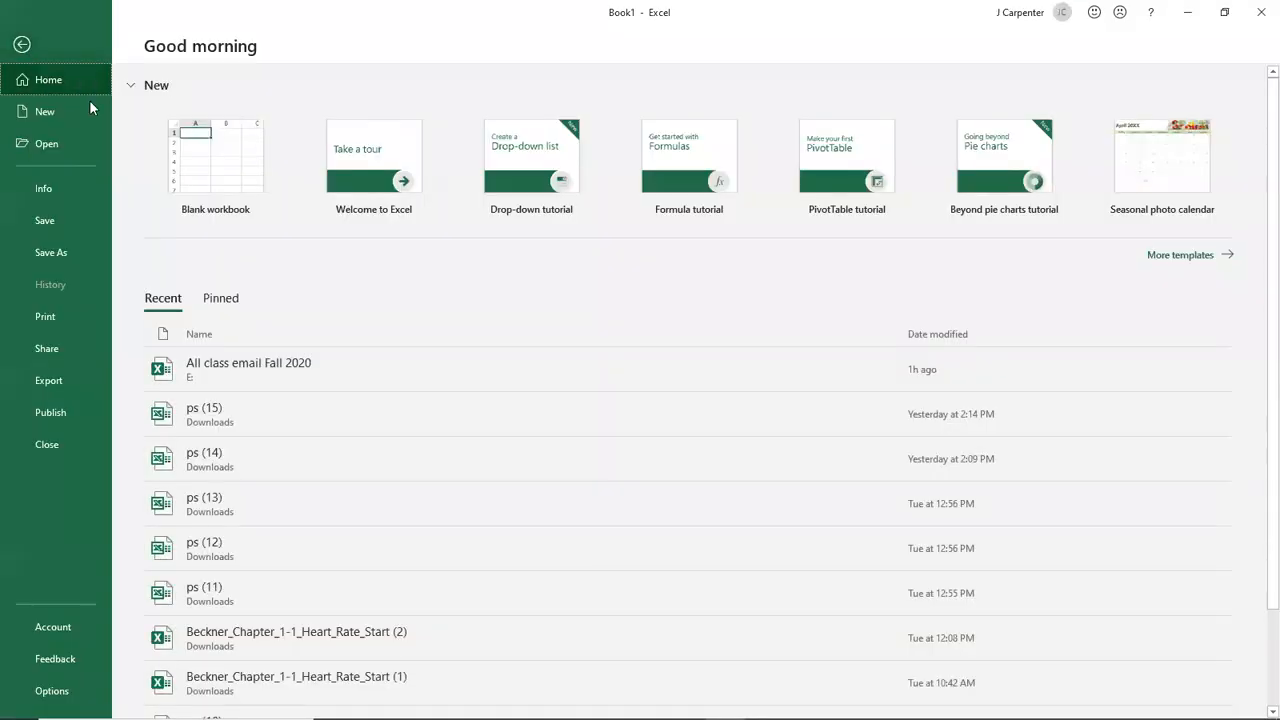
click(178, 138)
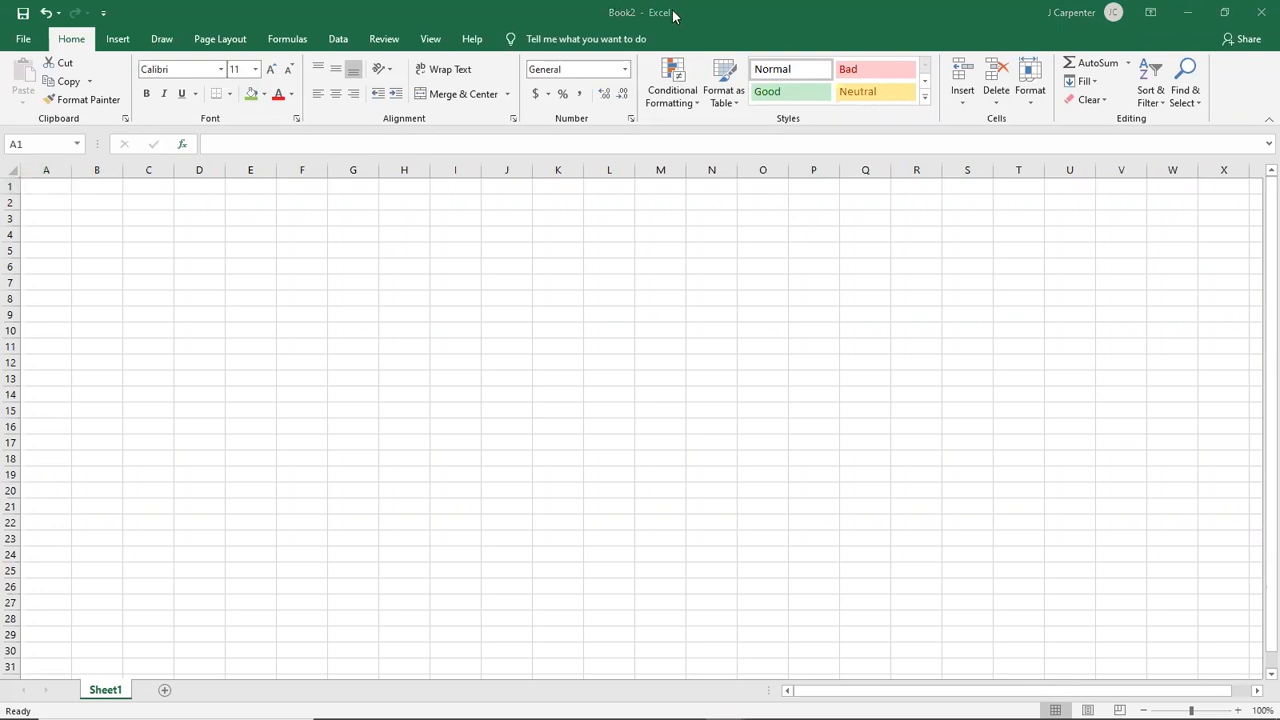
ctrl+scroll(232, 322, up, 3)
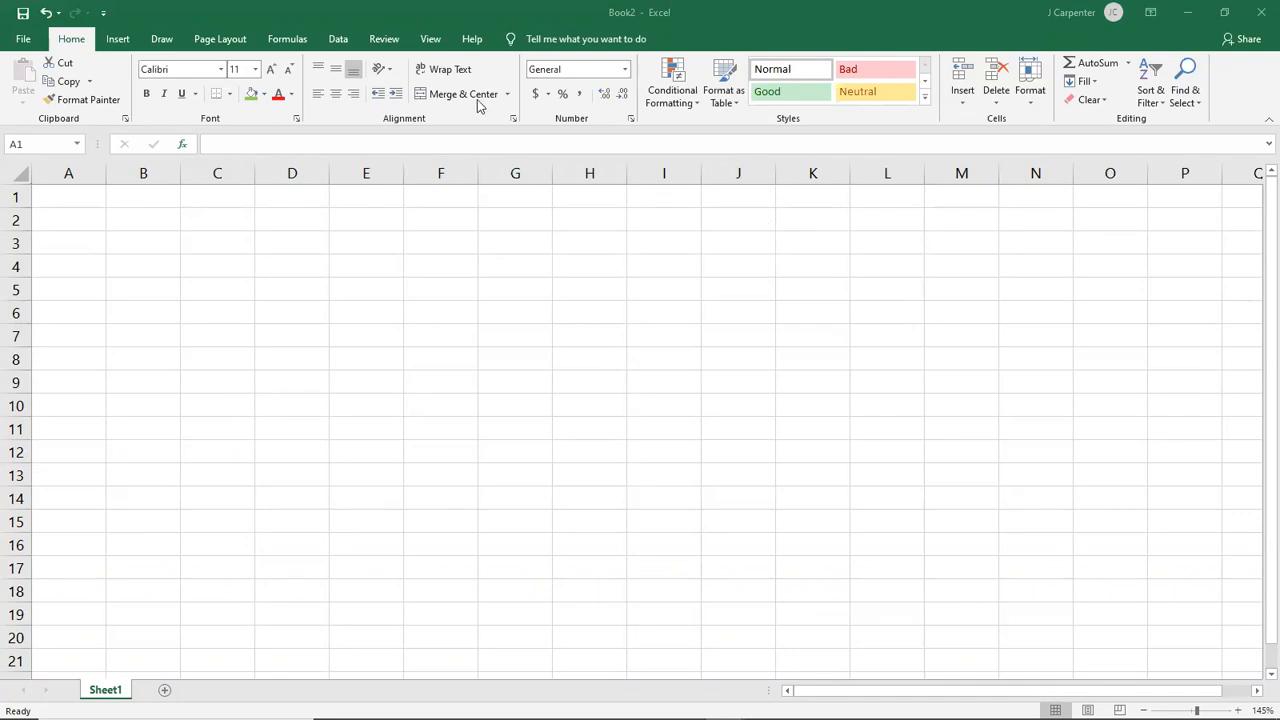
click(432, 15)
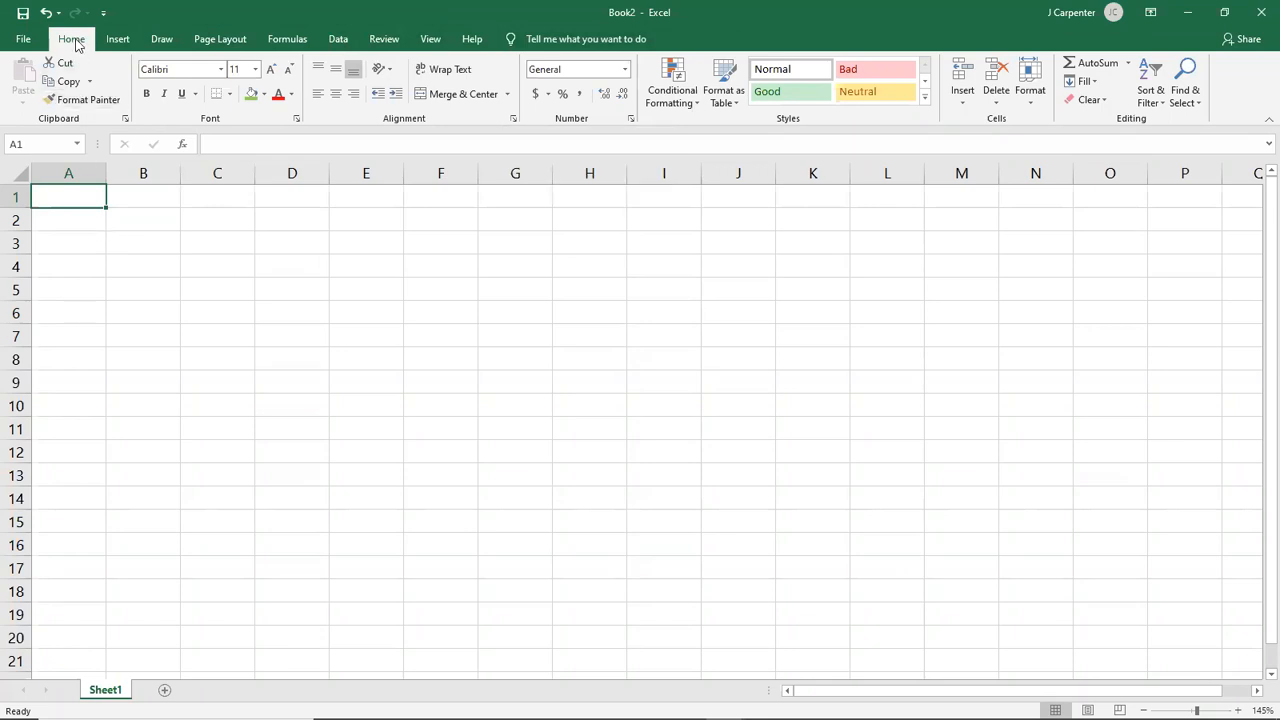
- Look over the Insert, Formulas and View command sets, finishing back at the Home commands
click(115, 40)
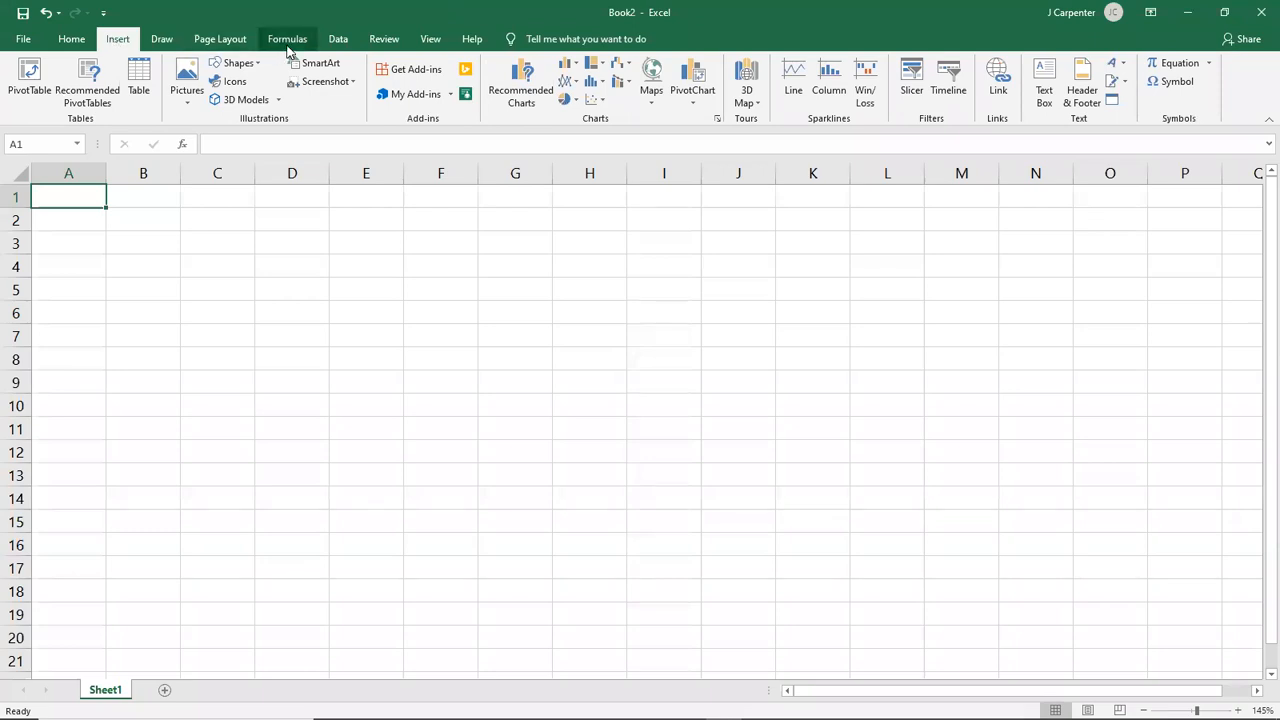
click(287, 40)
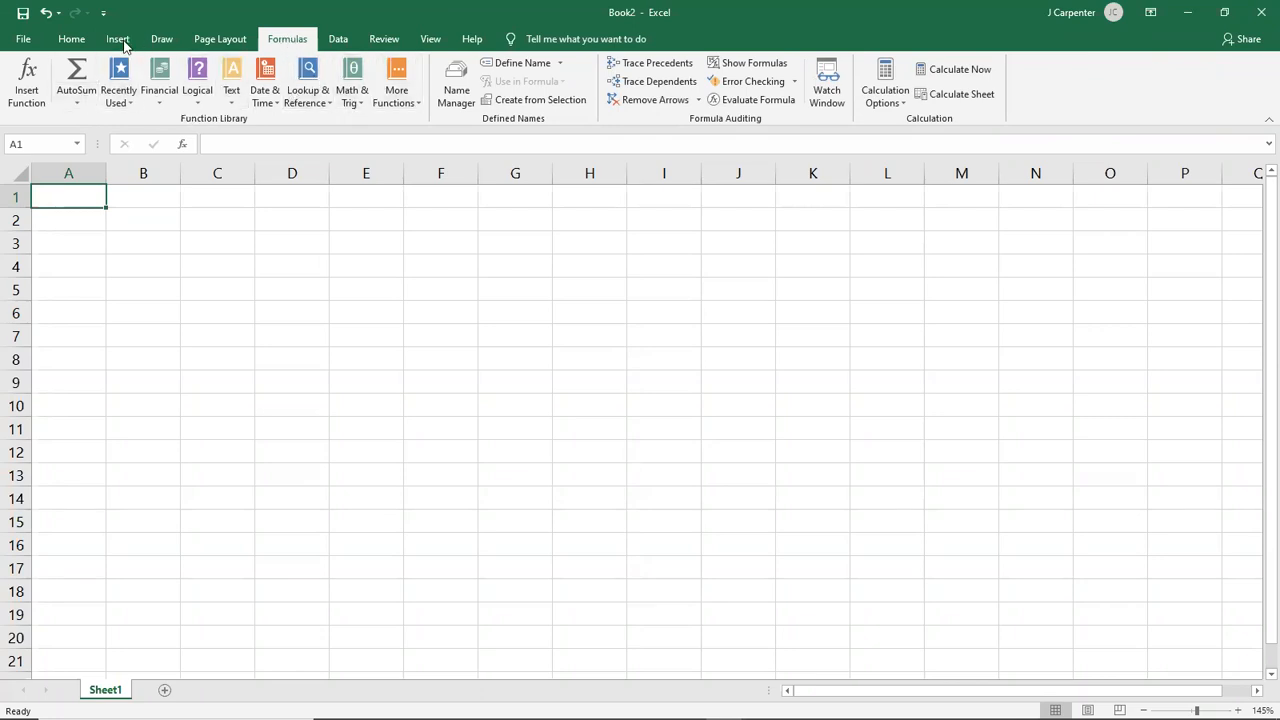
click(72, 39)
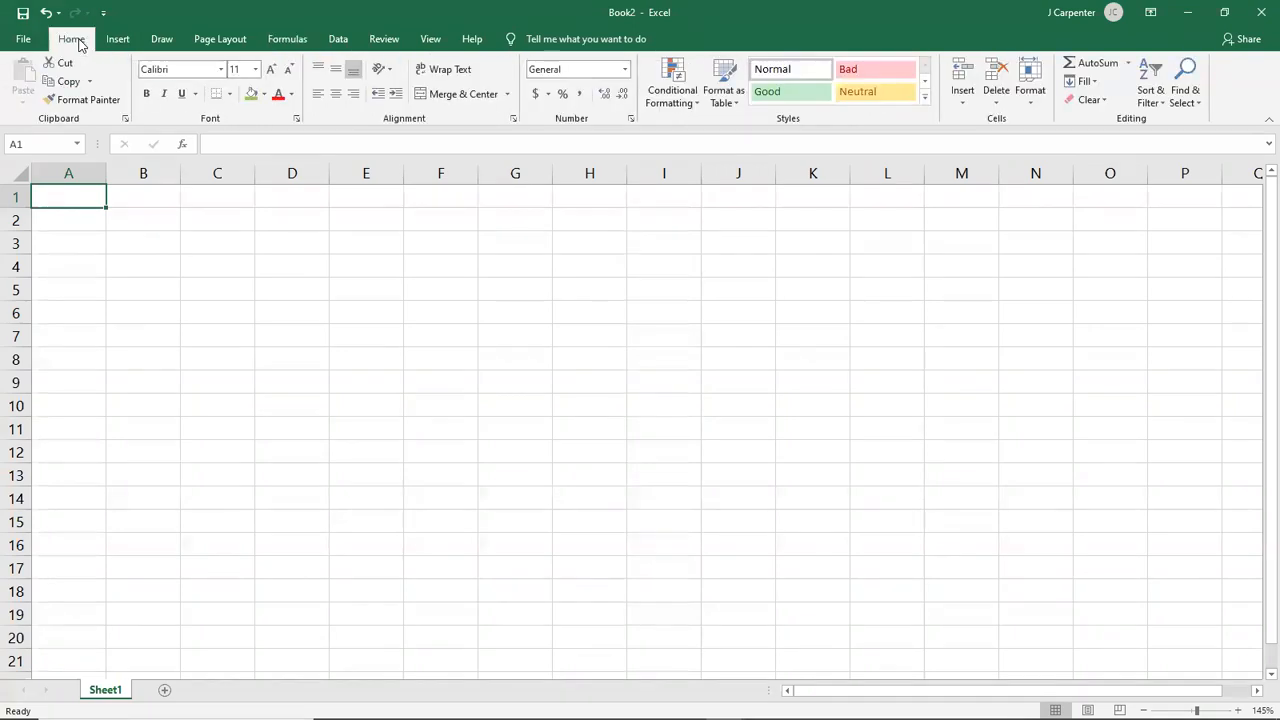
click(430, 39)
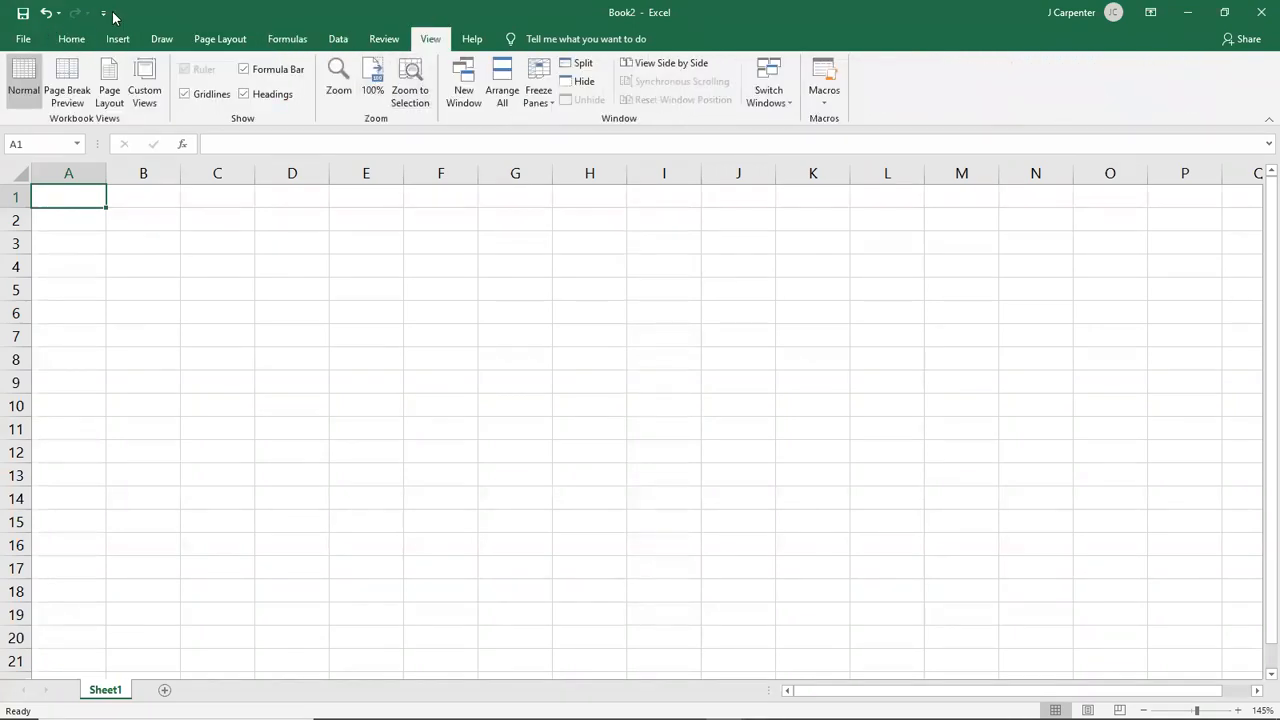
click(68, 42)
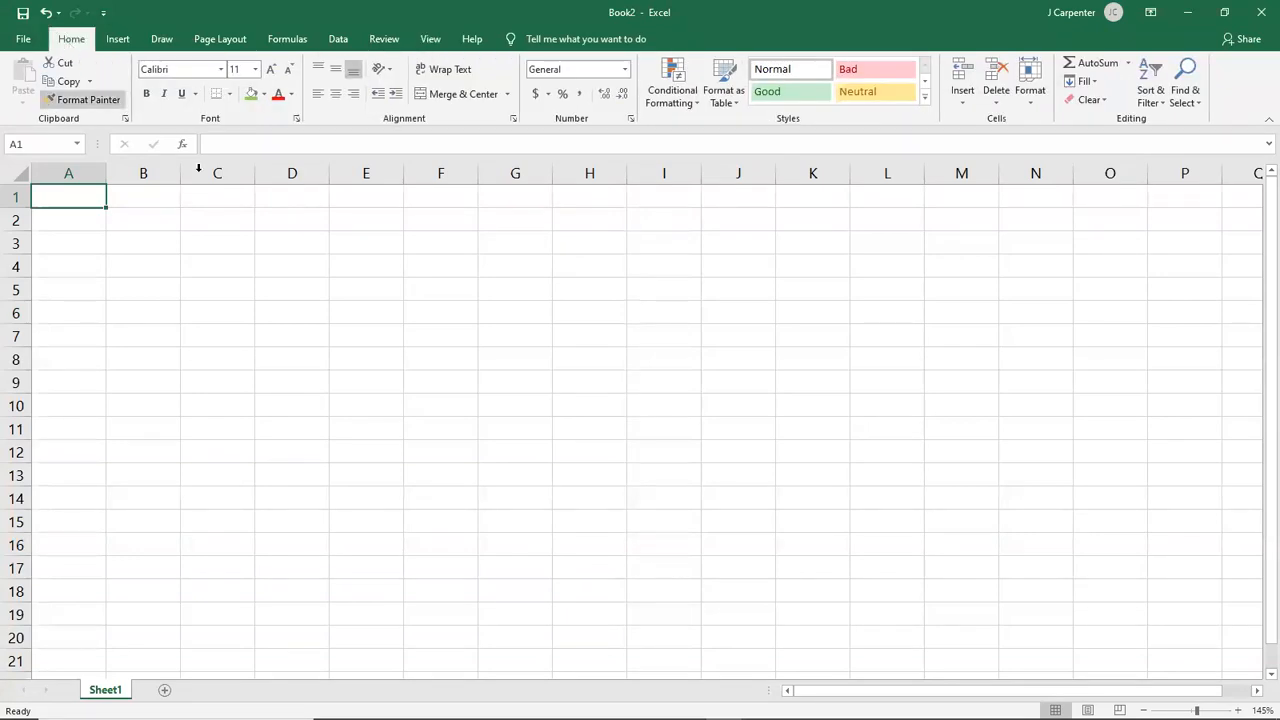
- Examine the extent of the empty sheet's rows and columns at zoom levels from 10% to 400%
scroll(223, 262, down, 10)
scroll(223, 268, down, 20)
scroll(8, 245, down, 20)
scroll(129, 260, up, 8)
scroll(129, 260, up, 20)
scroll(113, 259, up, 7)
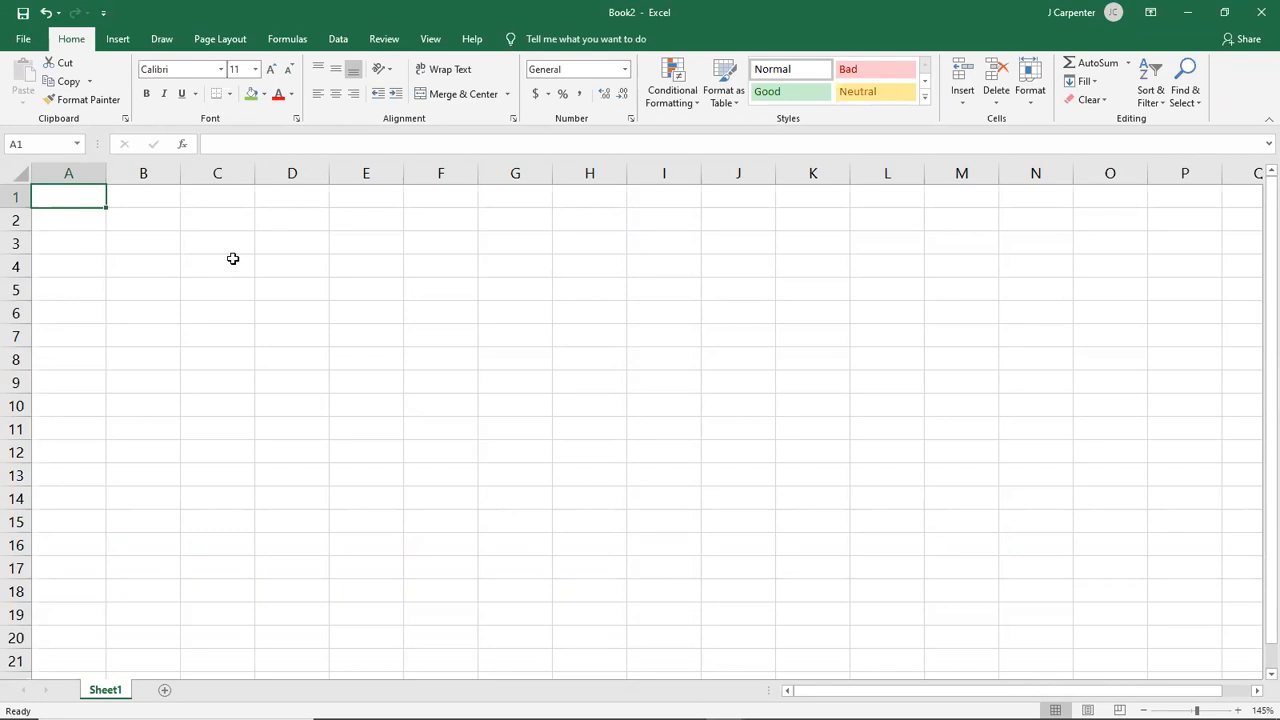
ctrl+scroll(232, 259, down, 6)
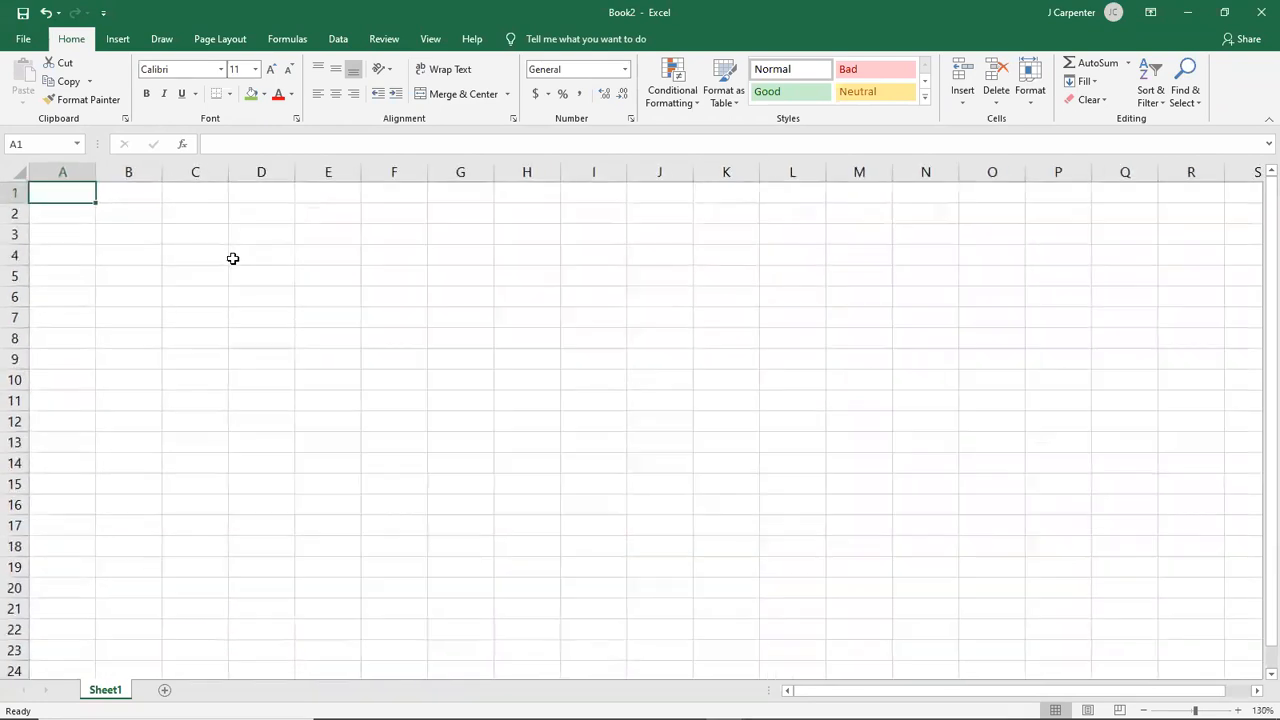
ctrl+scroll(232, 259, up, 7)
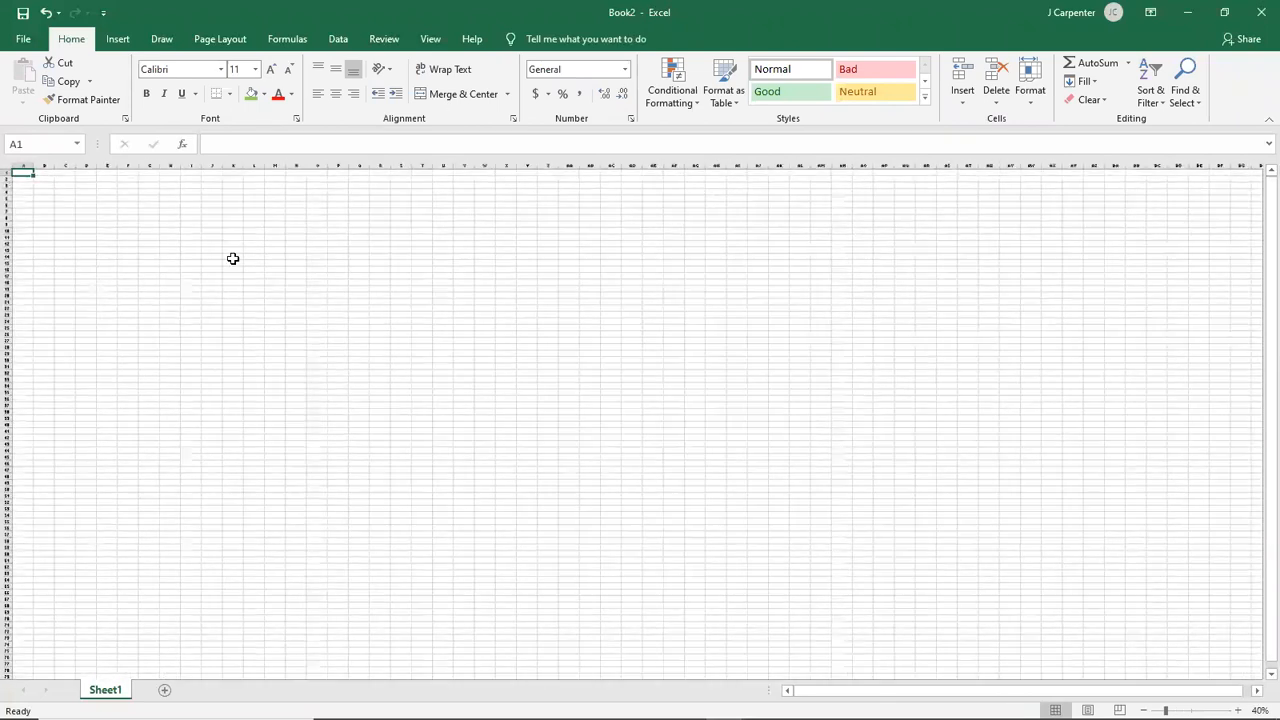
ctrl+scroll(232, 259, down, 10)
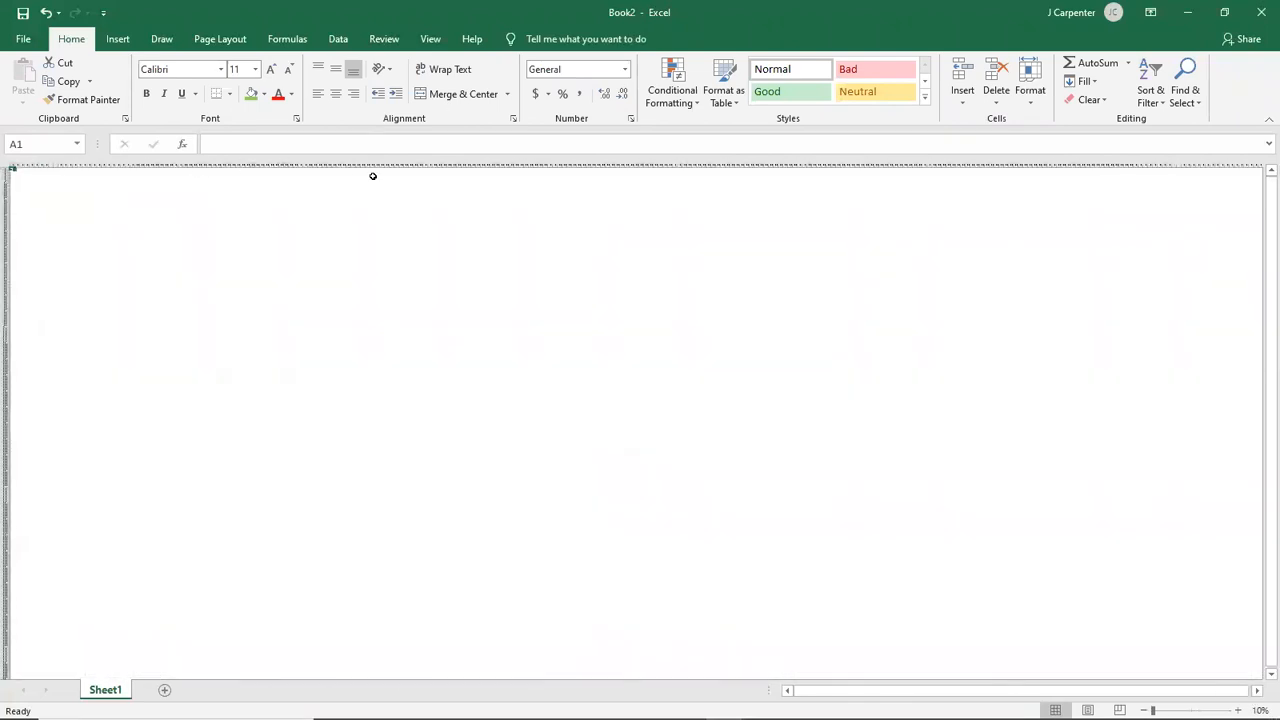
ctrl+scroll(77, 246, up, 15)
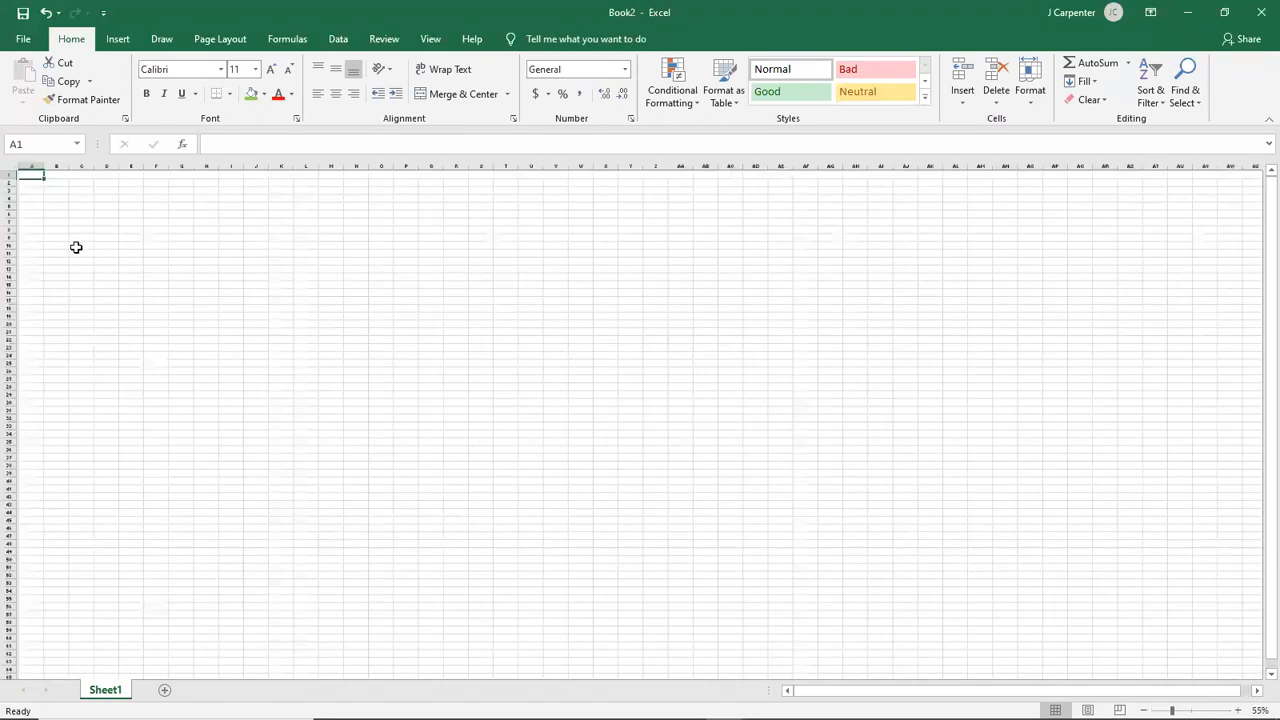
ctrl+scroll(124, 276, up, 5)
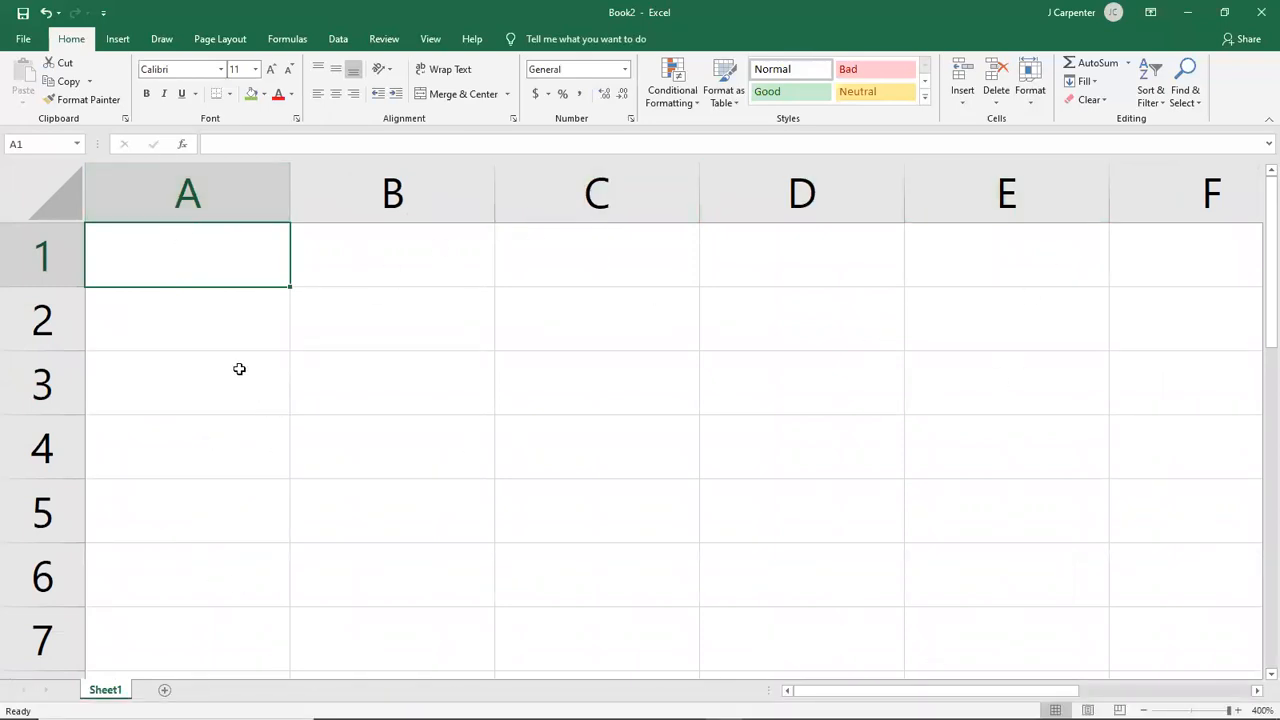
scroll(300, 360, down, 3)
scroll(266, 343, up, 3)
ctrl+scroll(266, 343, down, 6)
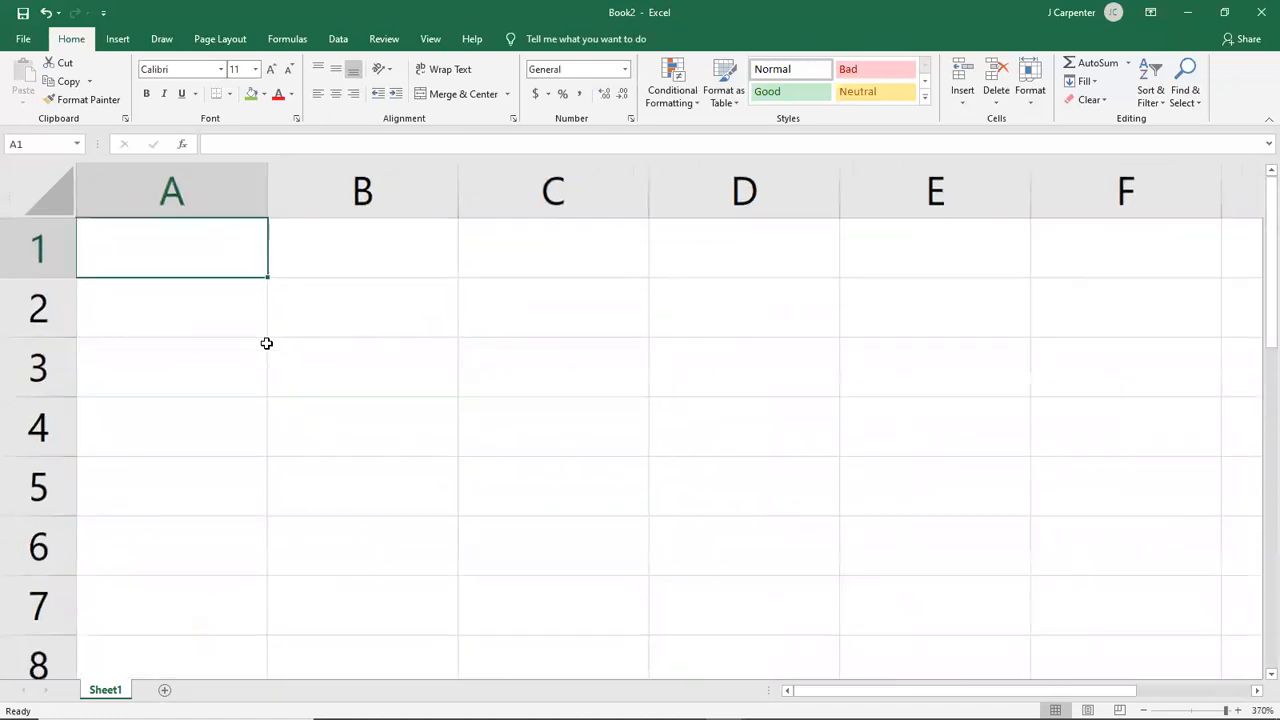
scroll(266, 343, down, 2)
scroll(497, 331, up, 2)
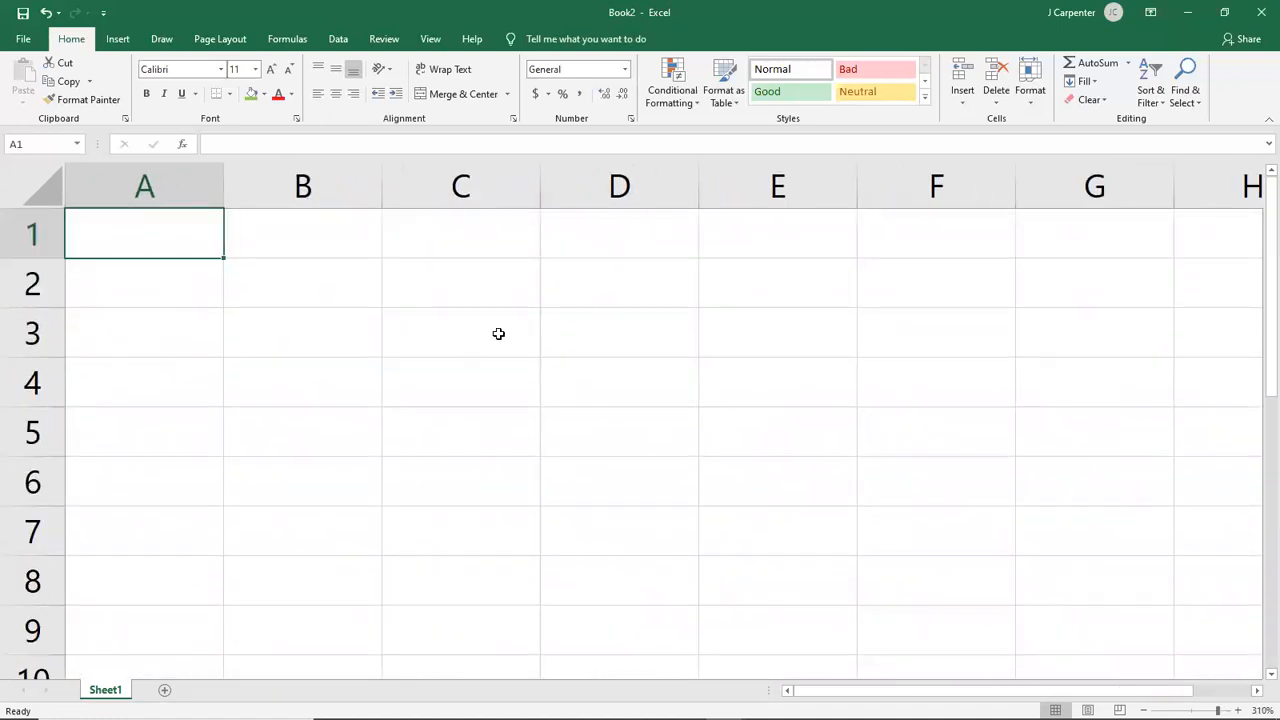
- Enter the sample text "sdgksjd" in G3 and "sdflkgjd" in B7, and the number 5 in C2
click(495, 336)
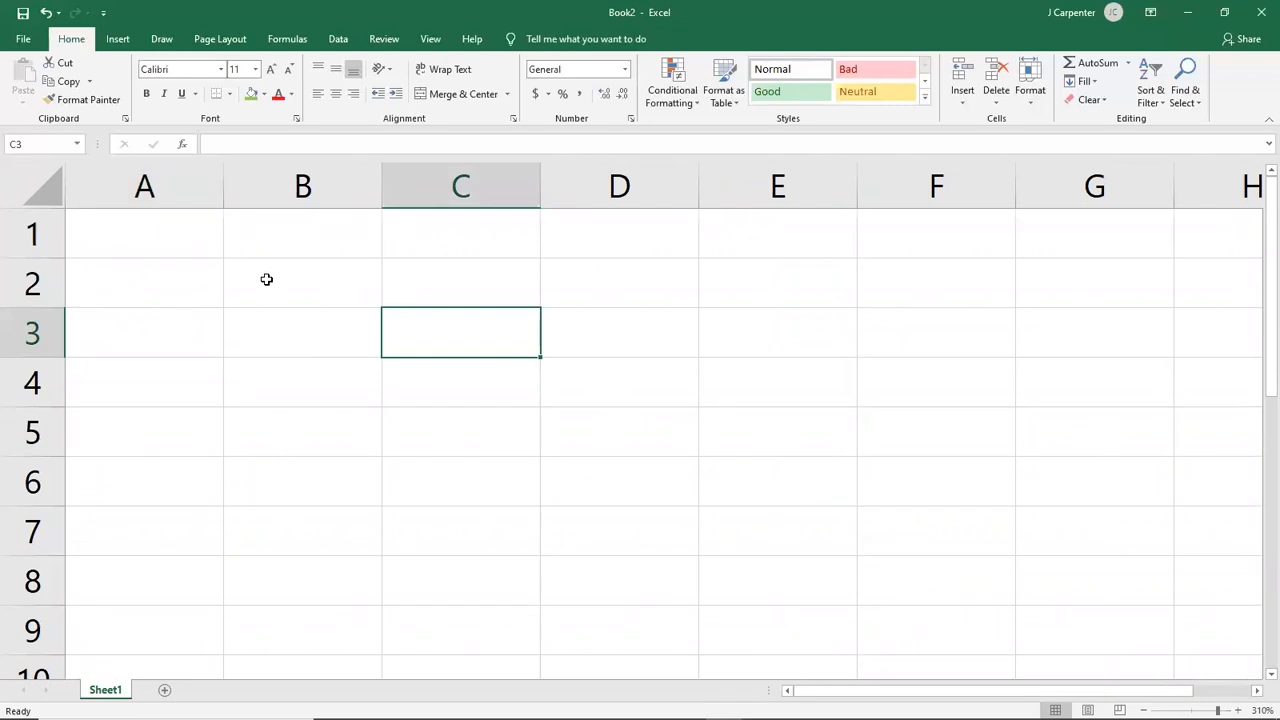
ctrl+scroll(266, 277, down, 4)
click(602, 326)
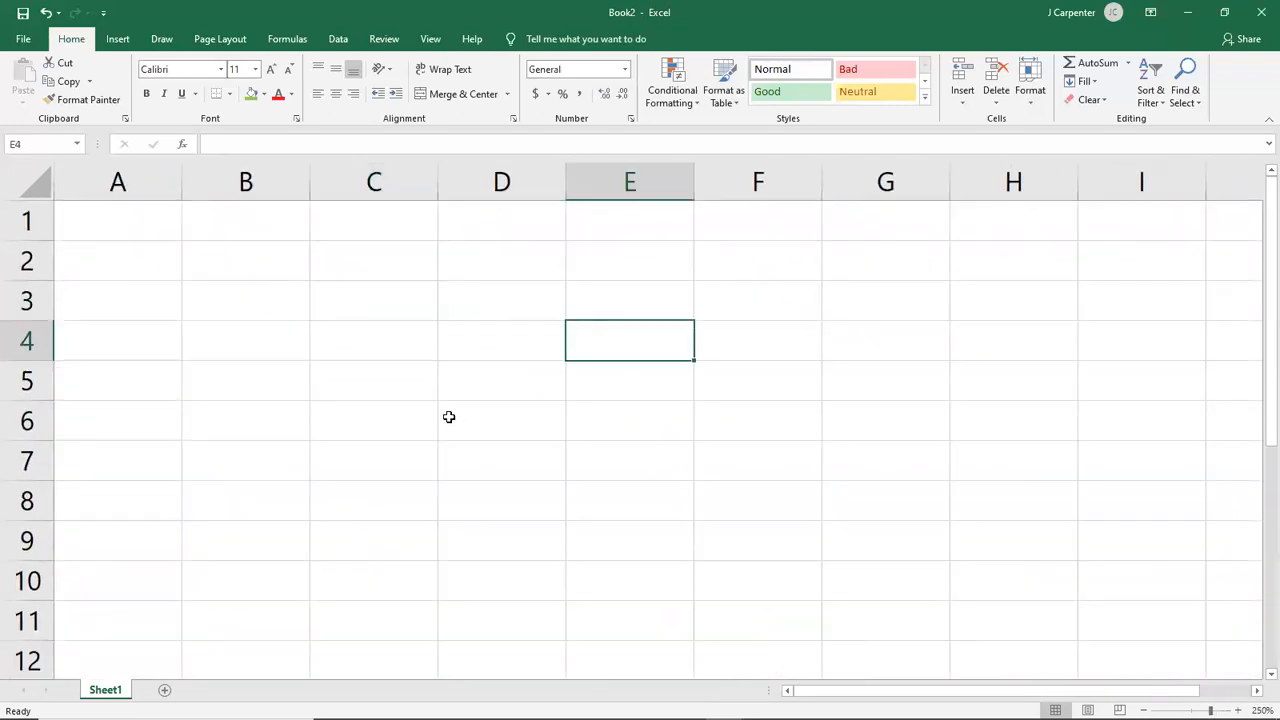
click(223, 409)
click(859, 306)
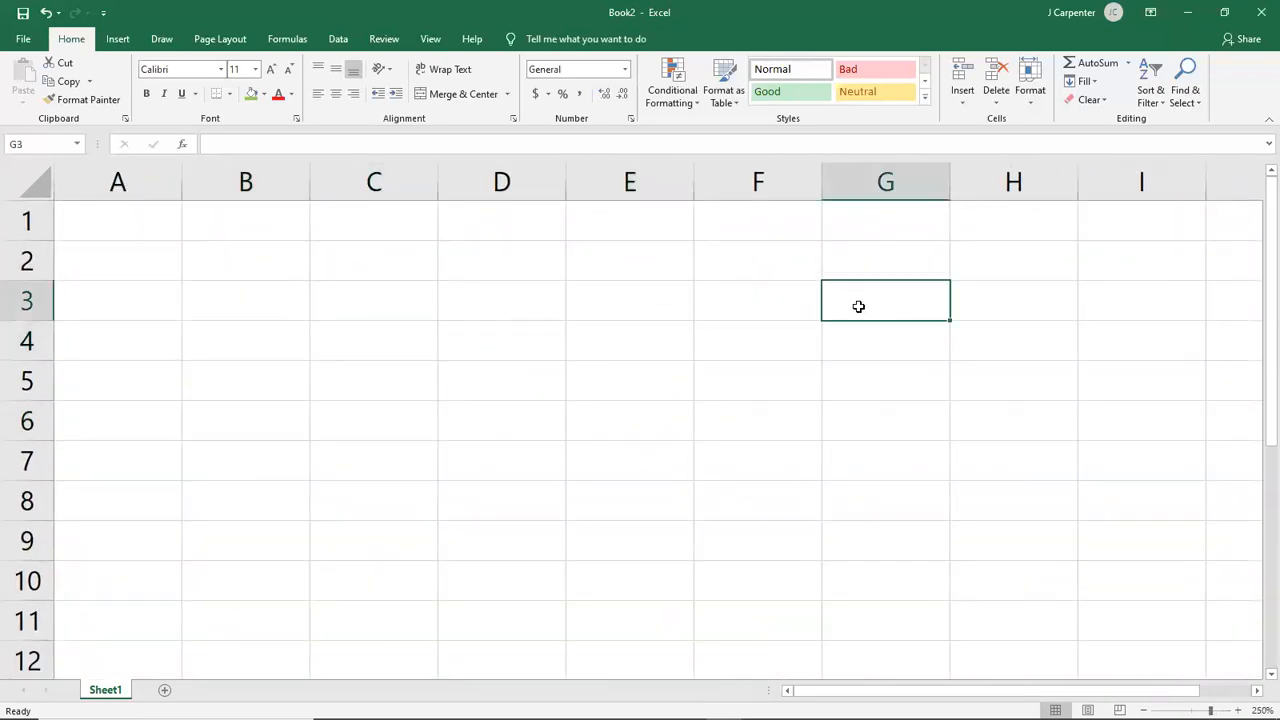
text(sdgksjd)
key(Return)
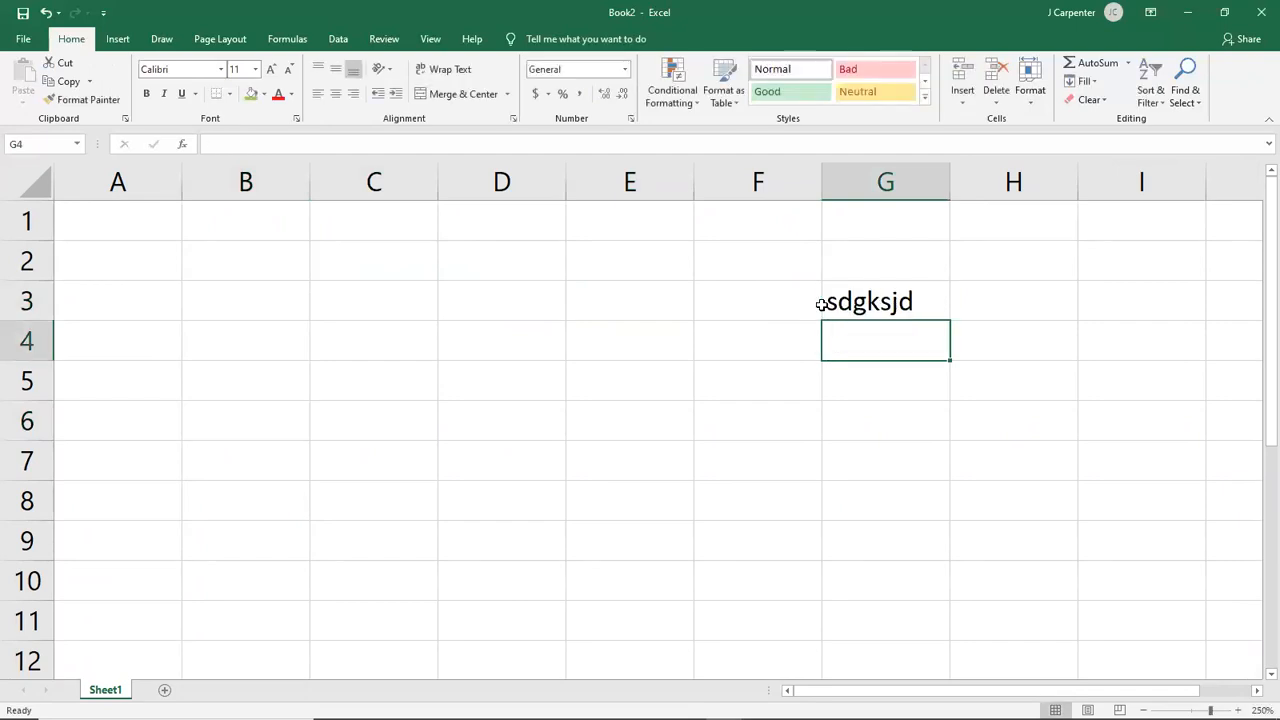
click(278, 449)
text(sdflkgjd)
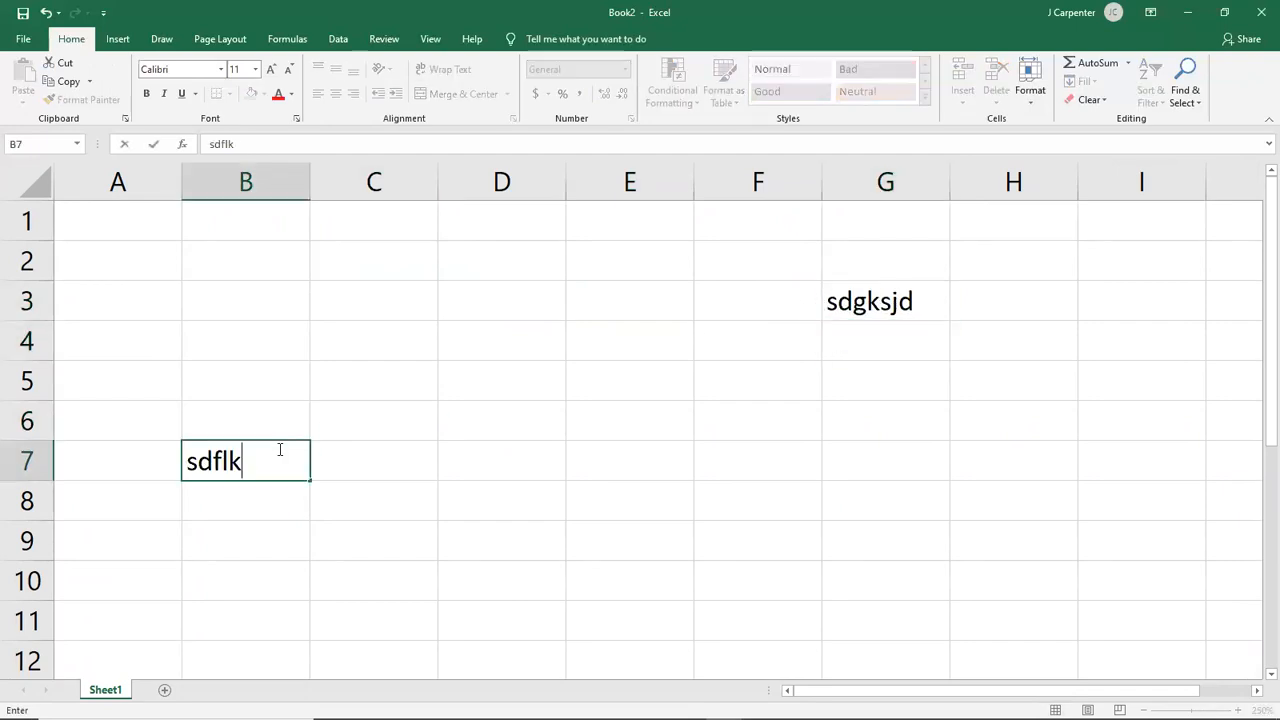
key(Return)
click(382, 240)
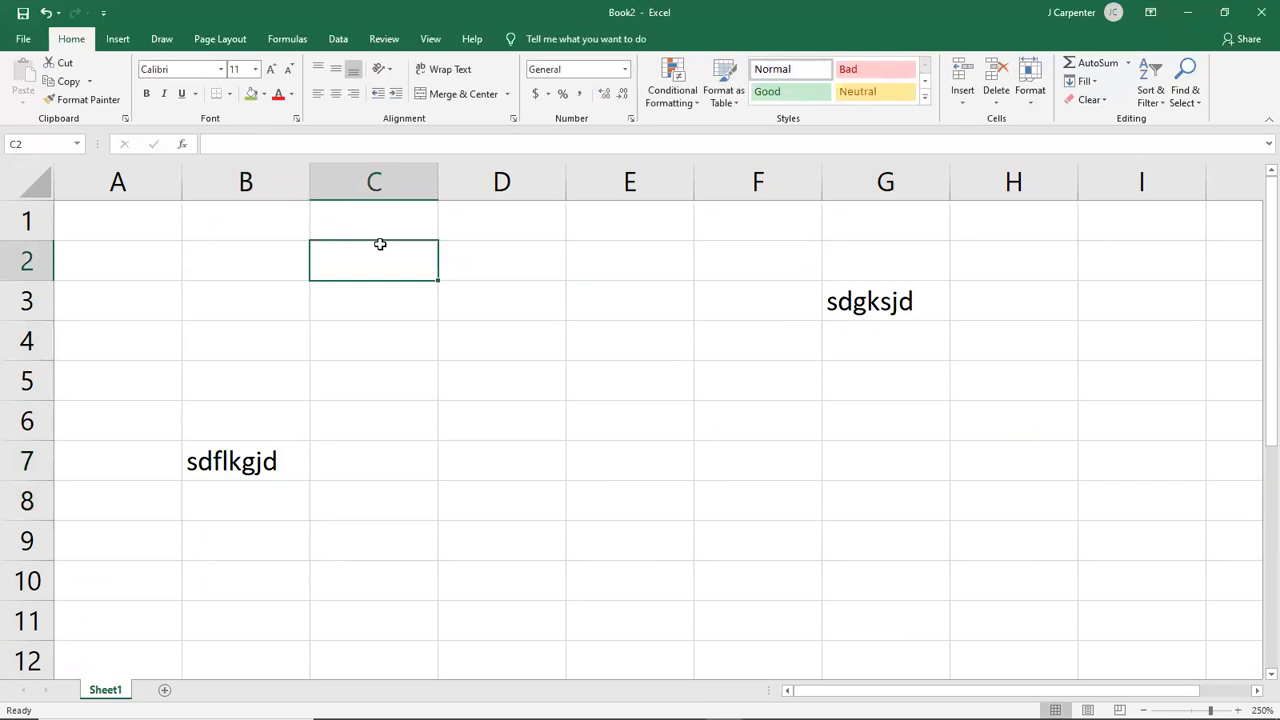
text(5)
key(Return)
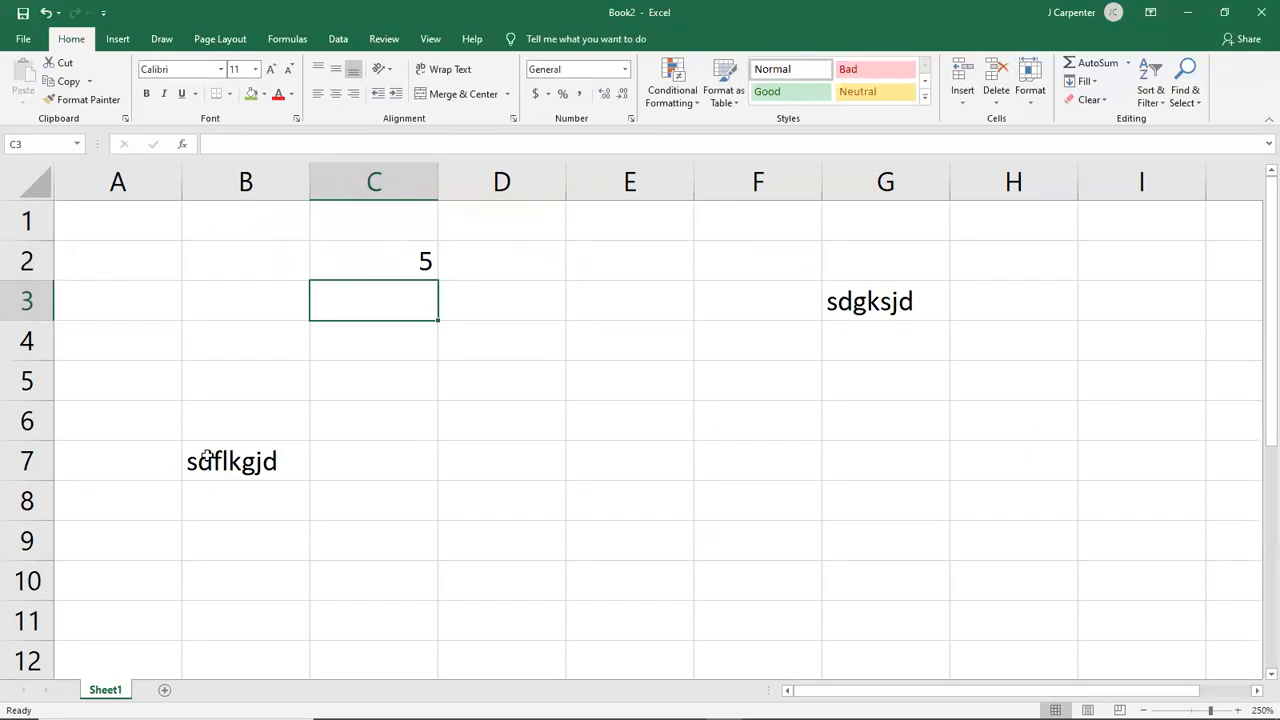
- Clear the sample entries from cells B7, C2 and G3
click(244, 466)
key(Delete)
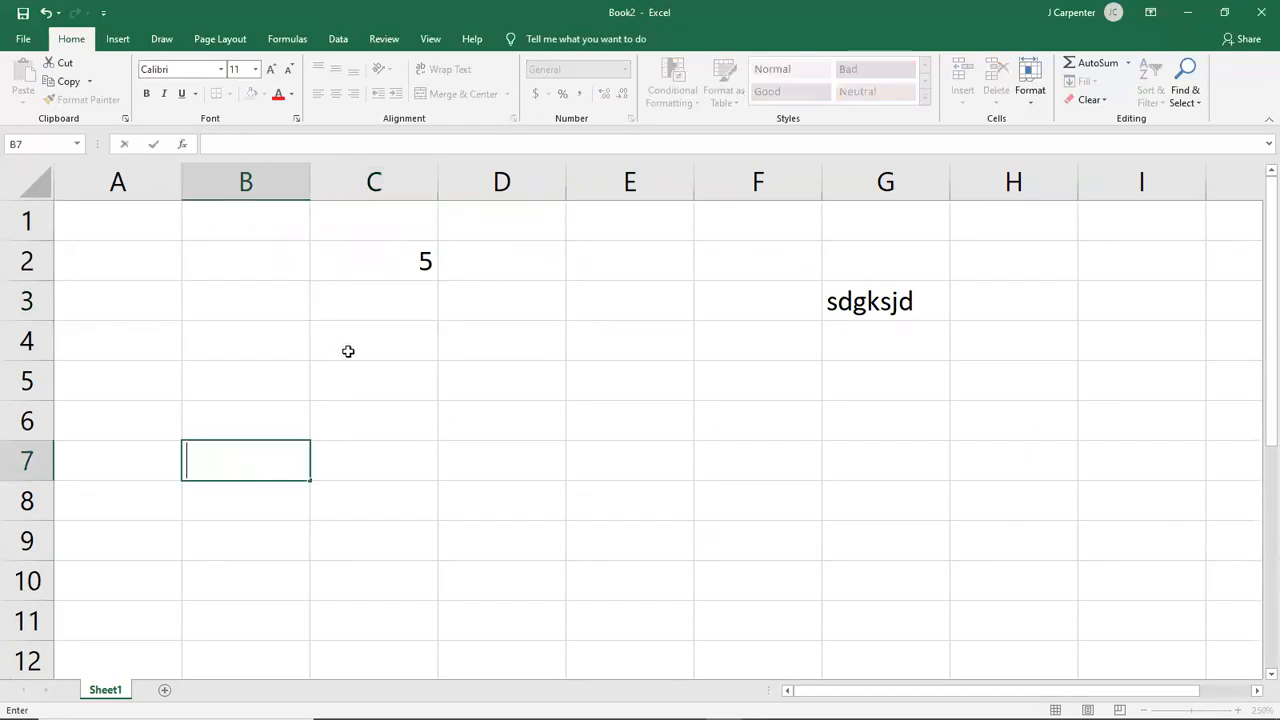
click(414, 260)
key(Delete)
click(885, 305)
key(Delete)
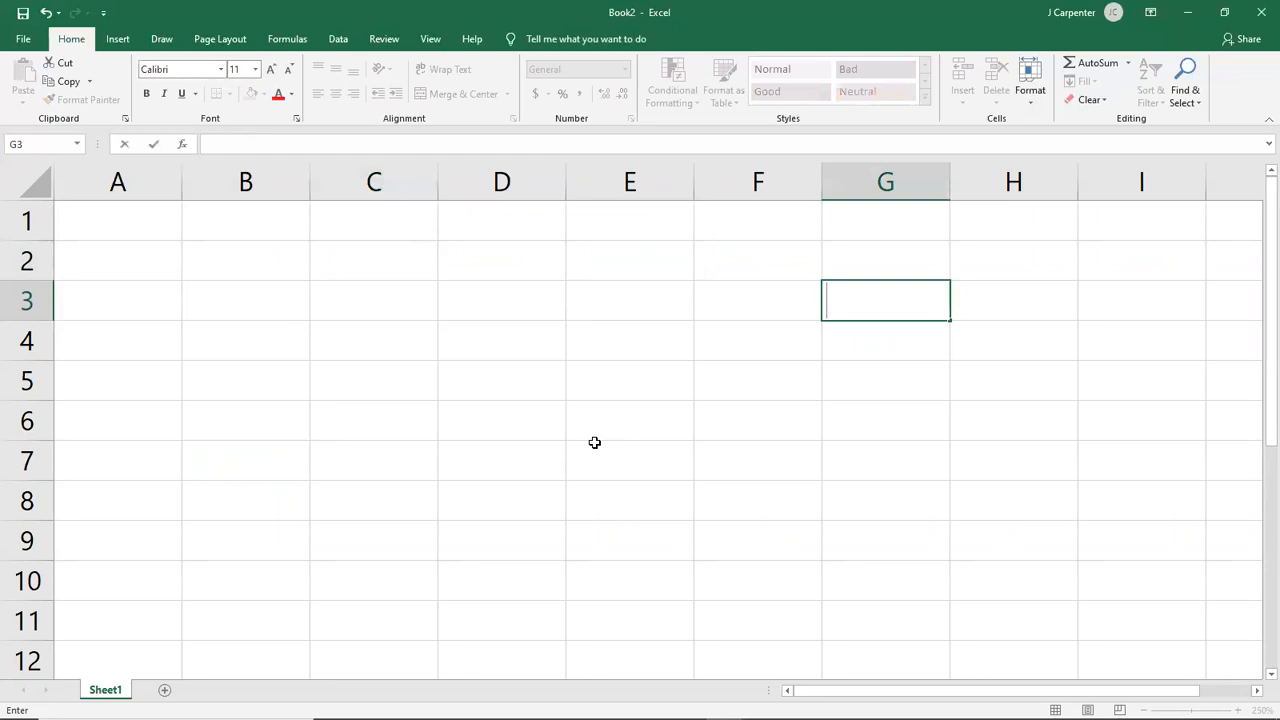
click(594, 445)
click(479, 252)
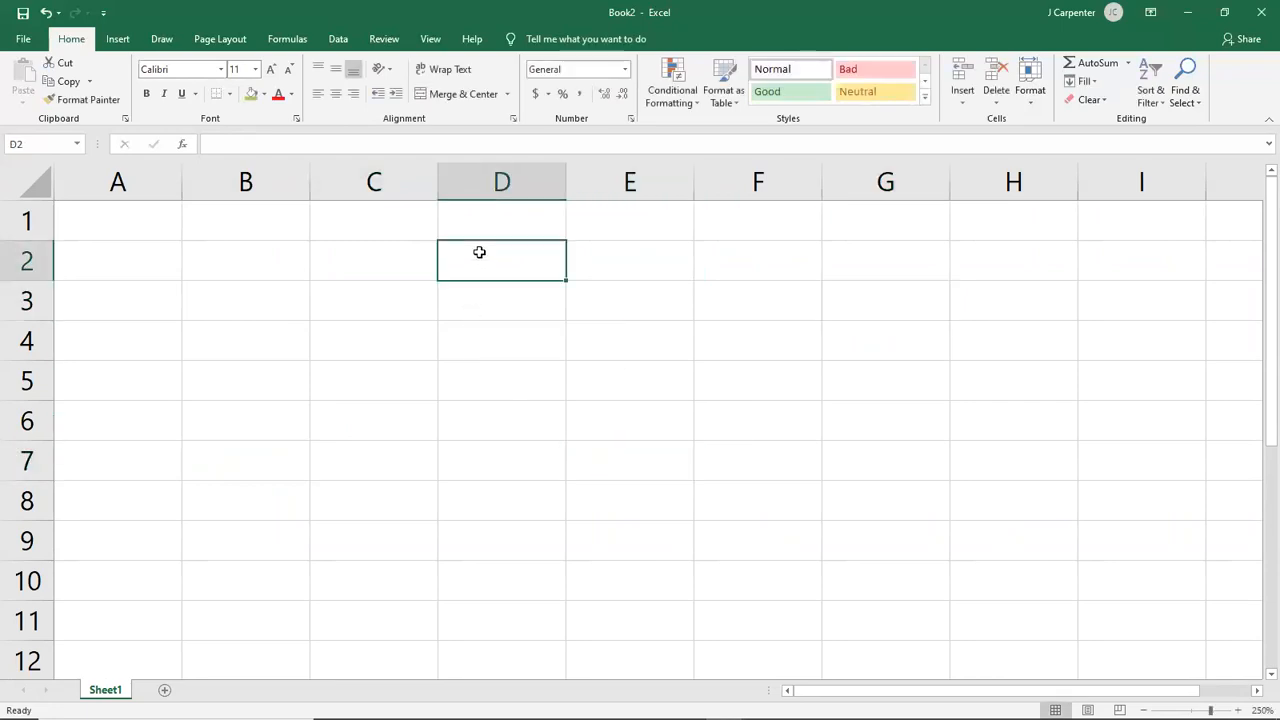
click(415, 262)
click(391, 331)
click(423, 383)
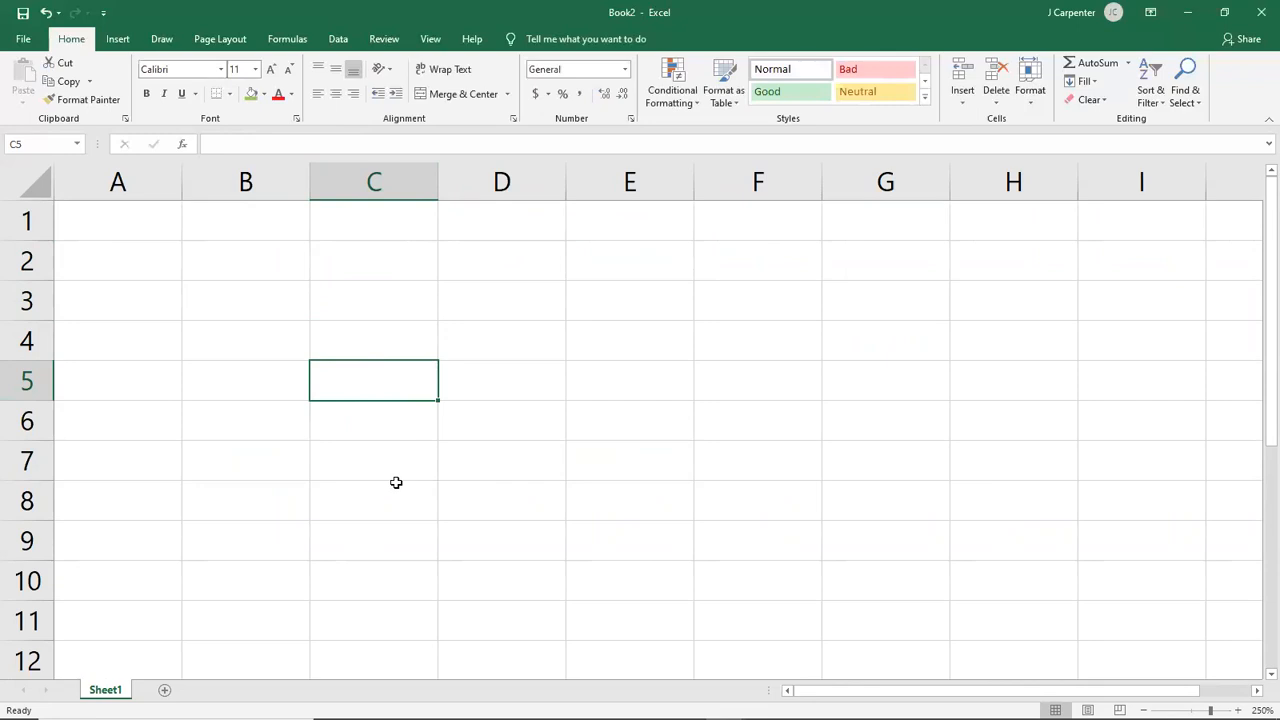
- Highlight cell ranges down columns C, D, E and G and across row 4 to examine columns versus rows
drag(386, 217, 410, 620)
drag(491, 214, 502, 592)
drag(631, 215, 649, 649)
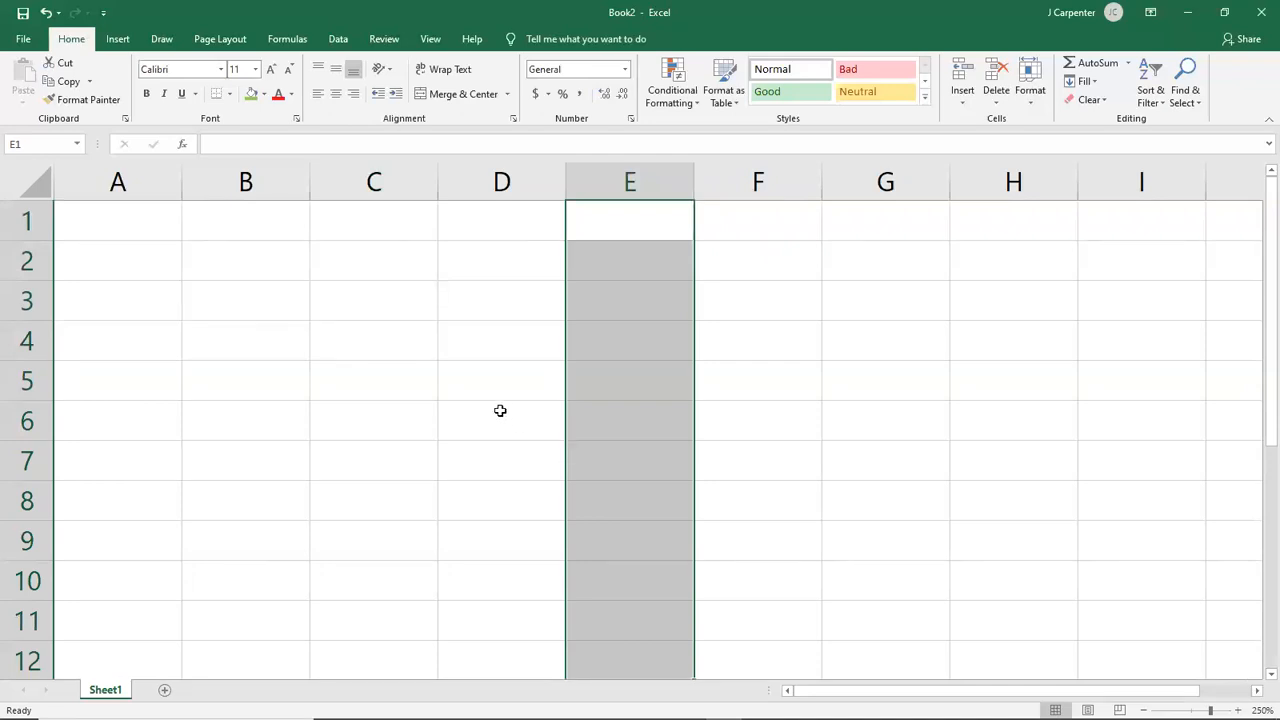
drag(397, 232, 380, 585)
drag(597, 227, 589, 607)
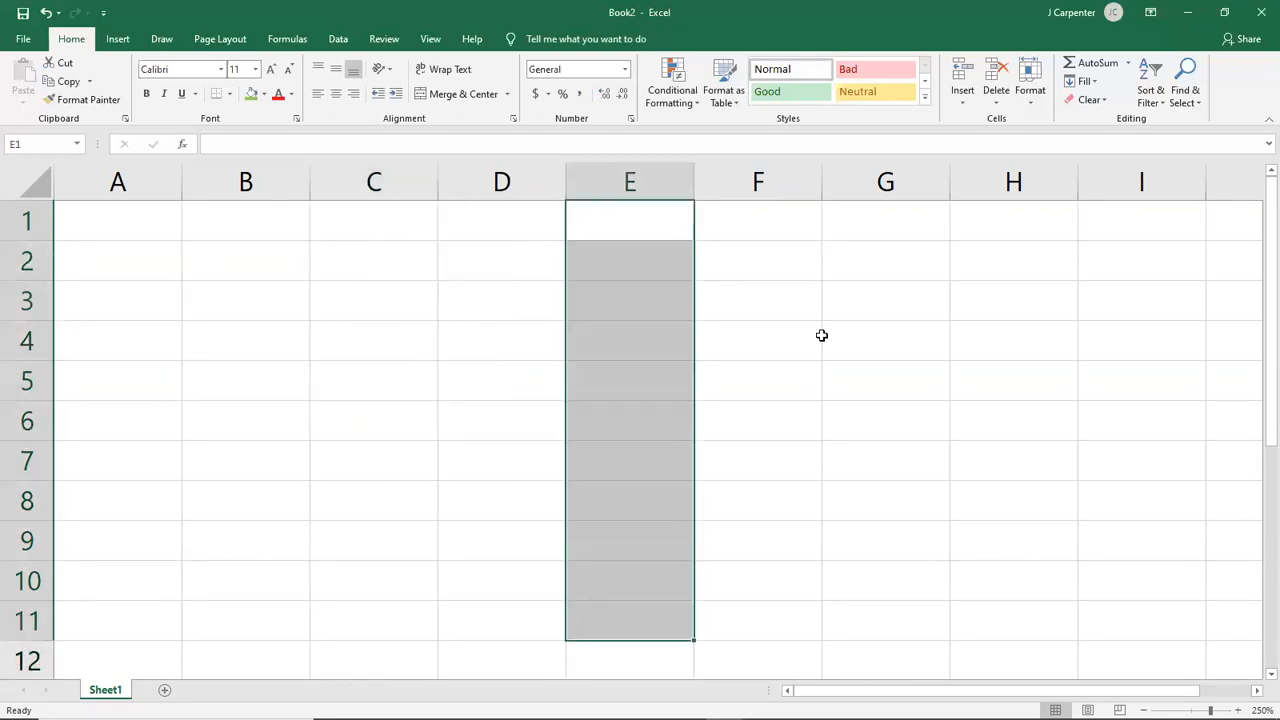
click(850, 300)
click(880, 213)
drag(880, 213, 885, 580)
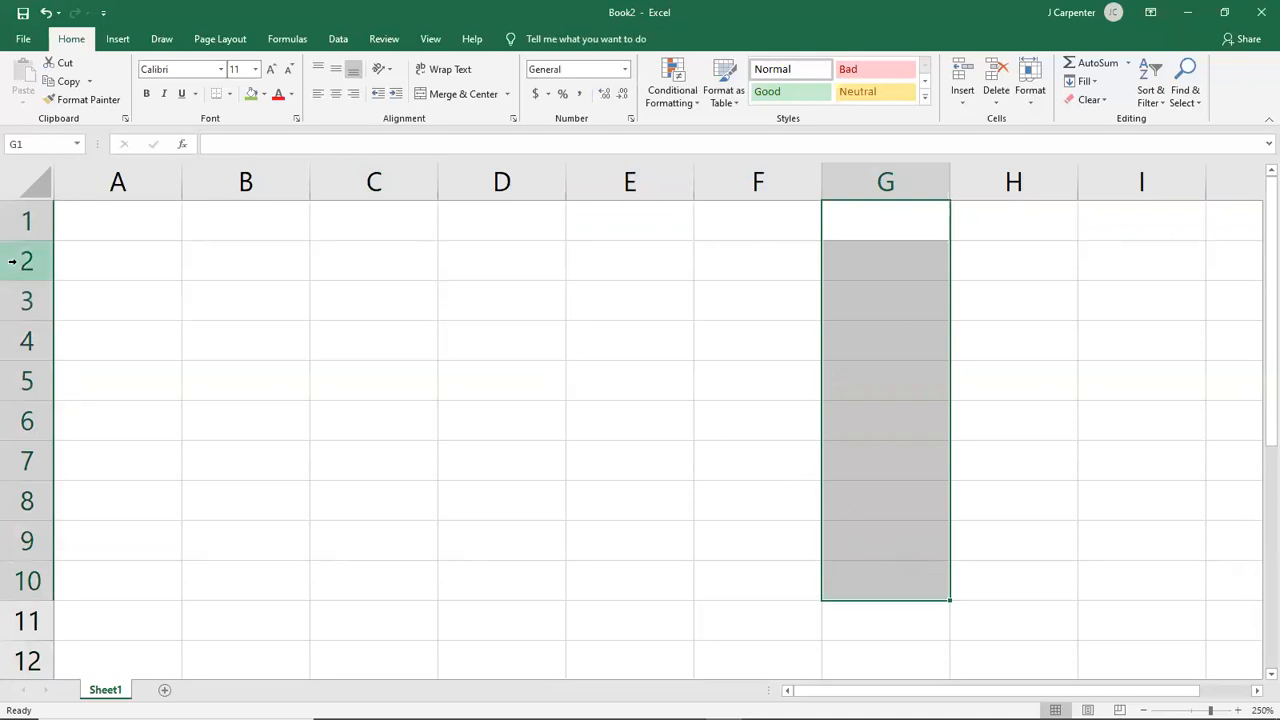
drag(80, 337, 1027, 331)
drag(615, 213, 588, 626)
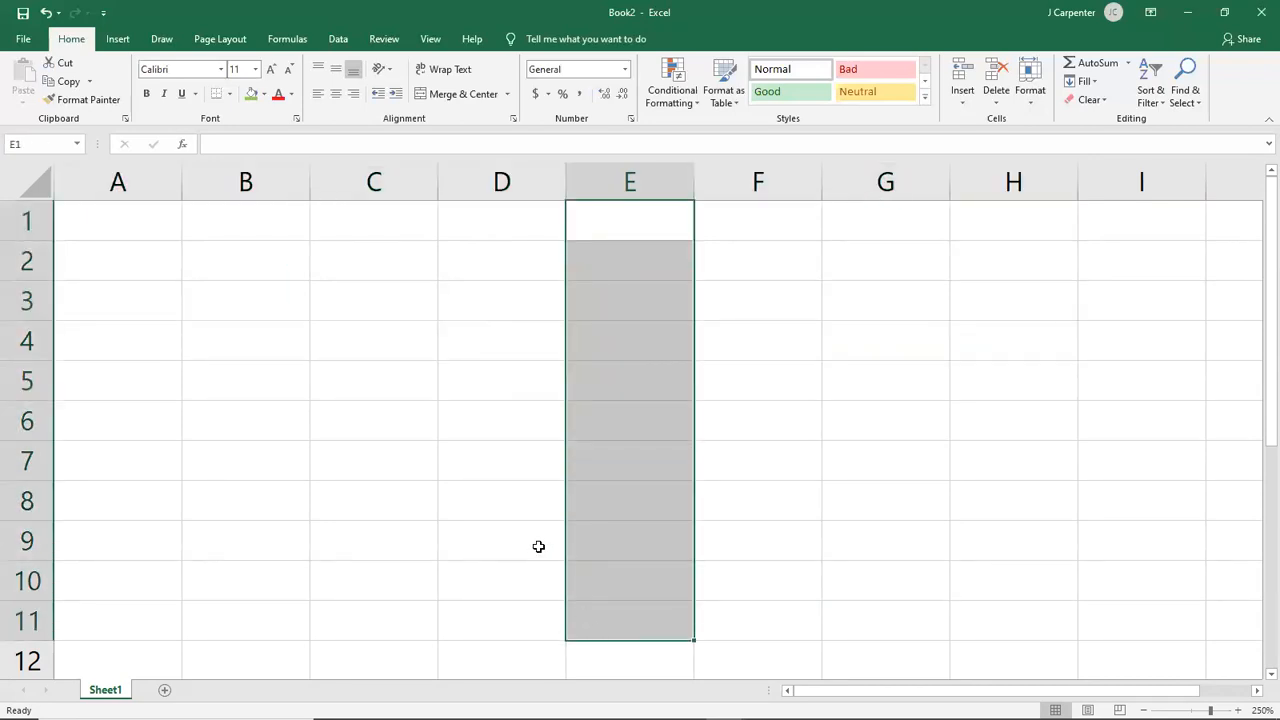
click(467, 455)
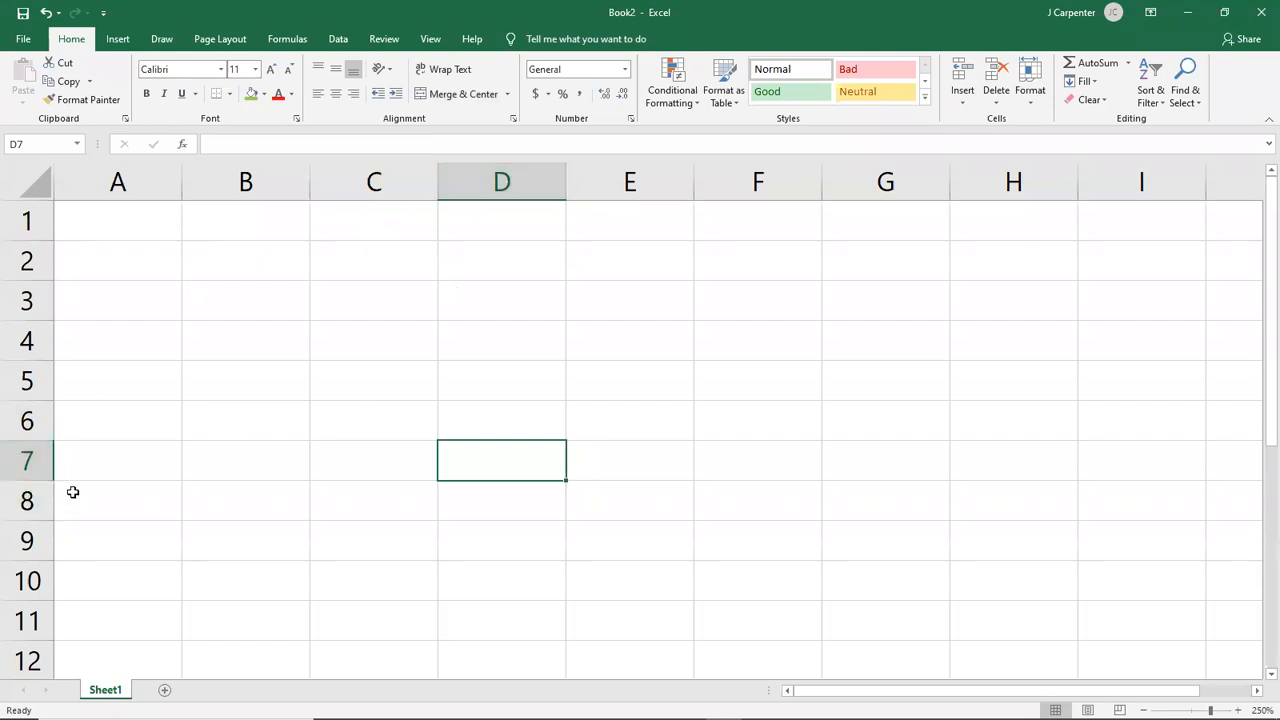
- Select single cells such as G8, A1, B7 and F2 to examine how each cell's reference is named
click(877, 510)
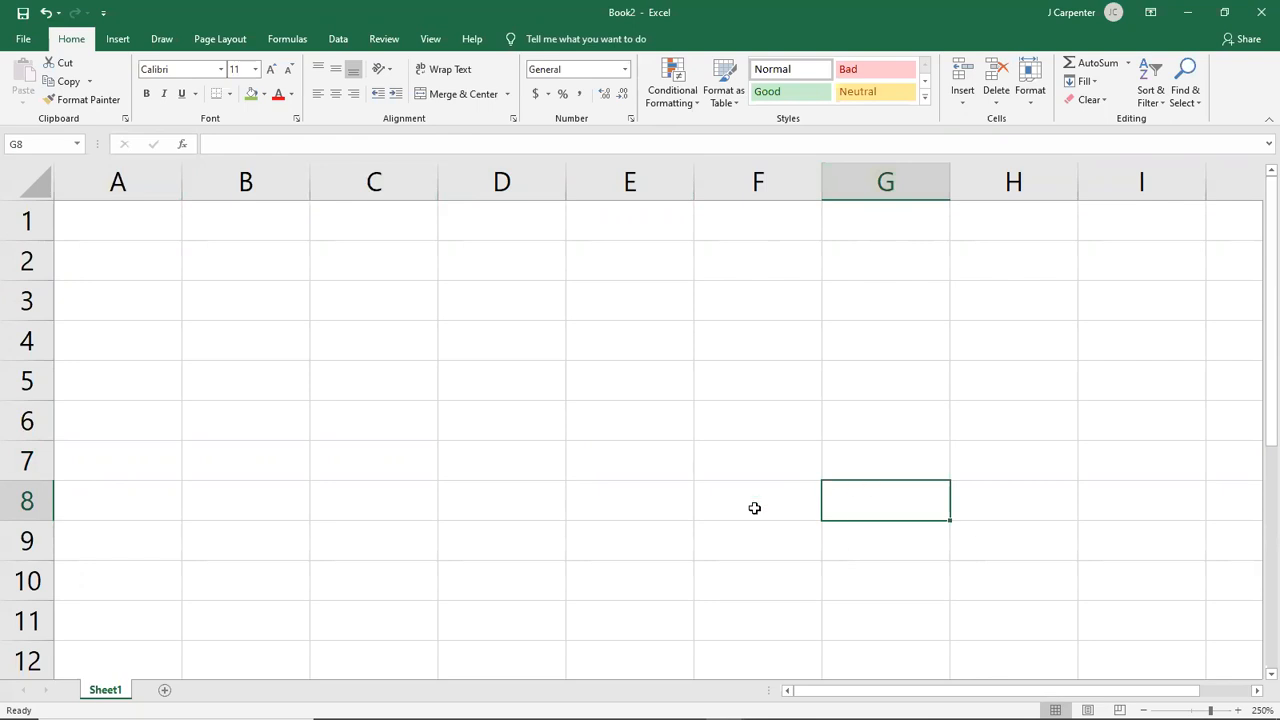
click(150, 236)
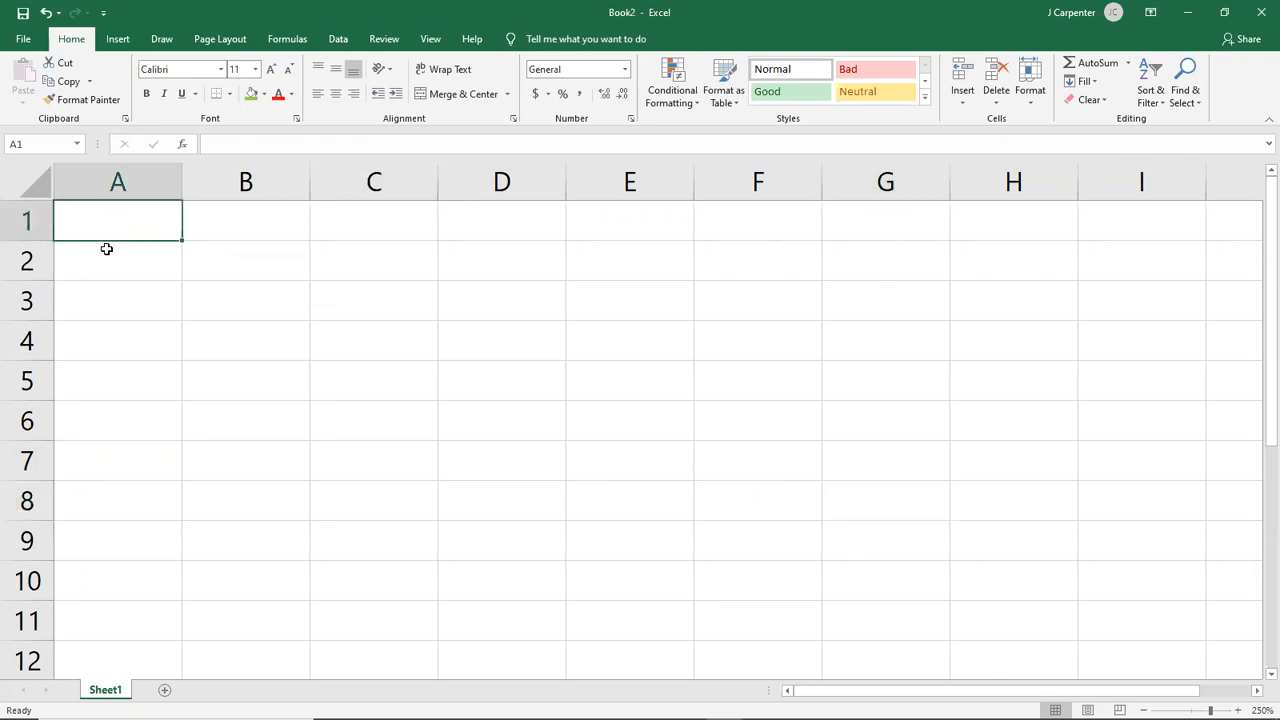
click(229, 451)
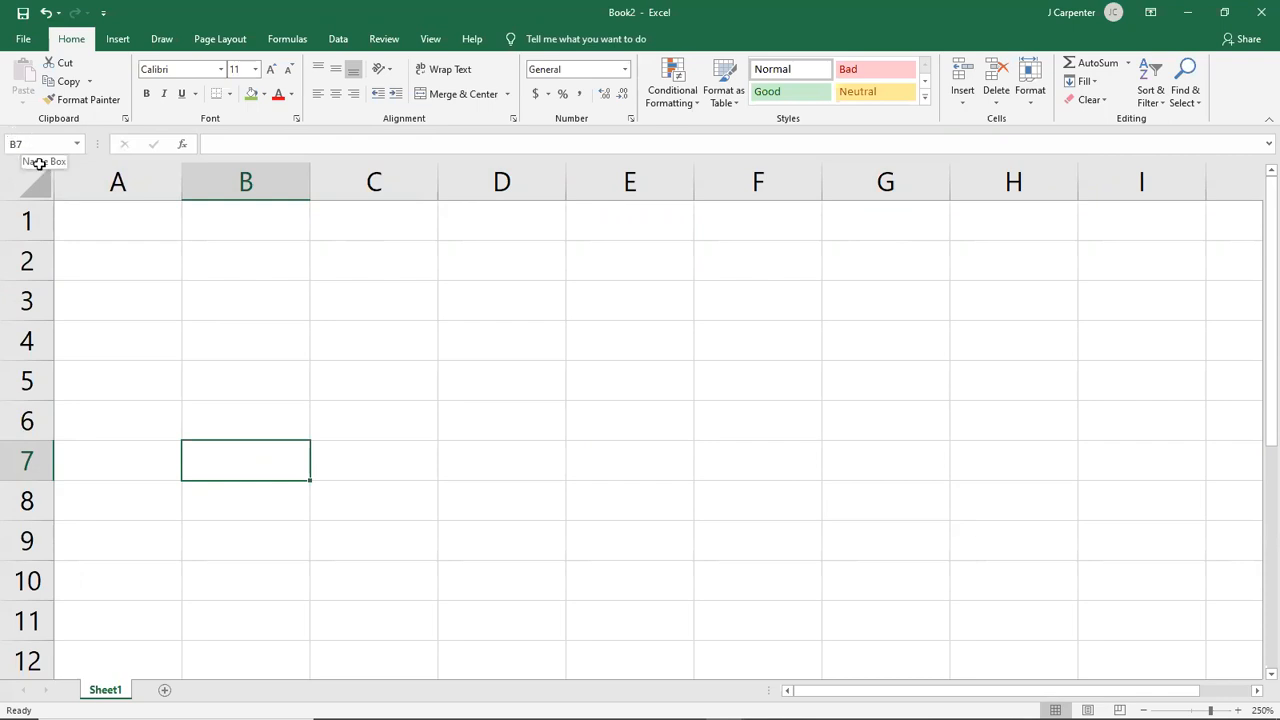
click(103, 229)
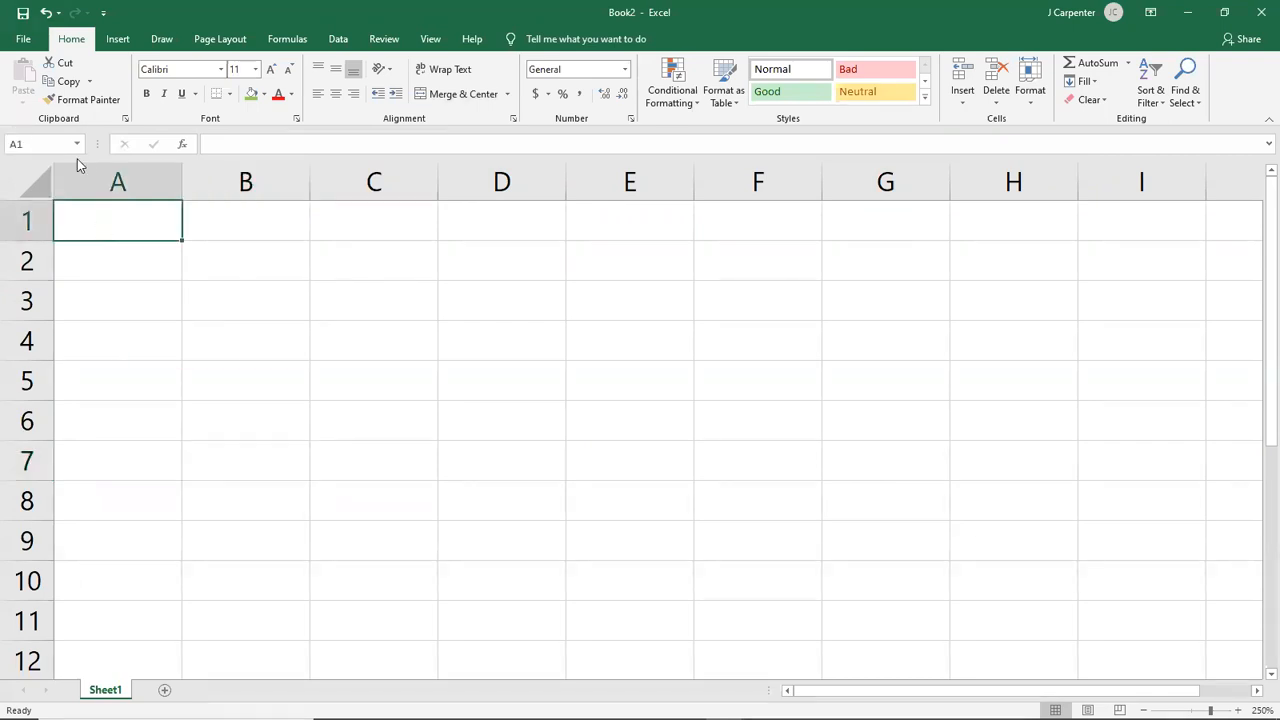
click(747, 261)
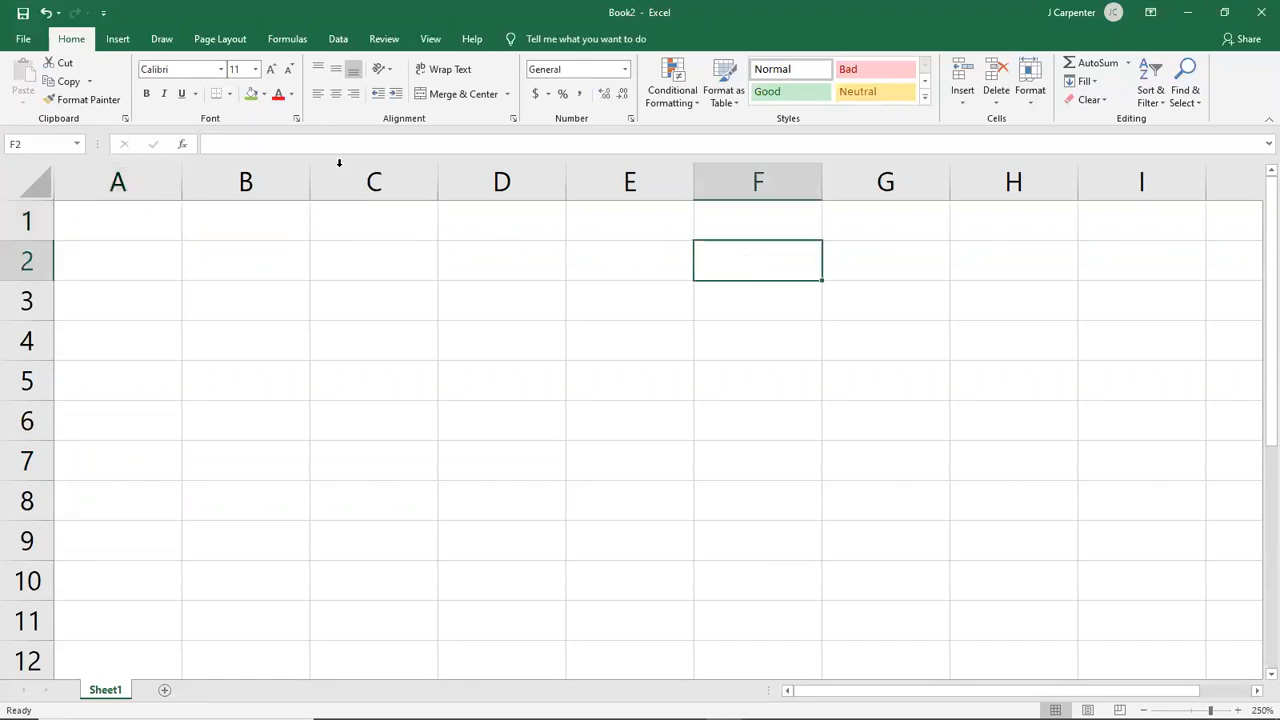
click(26, 144)
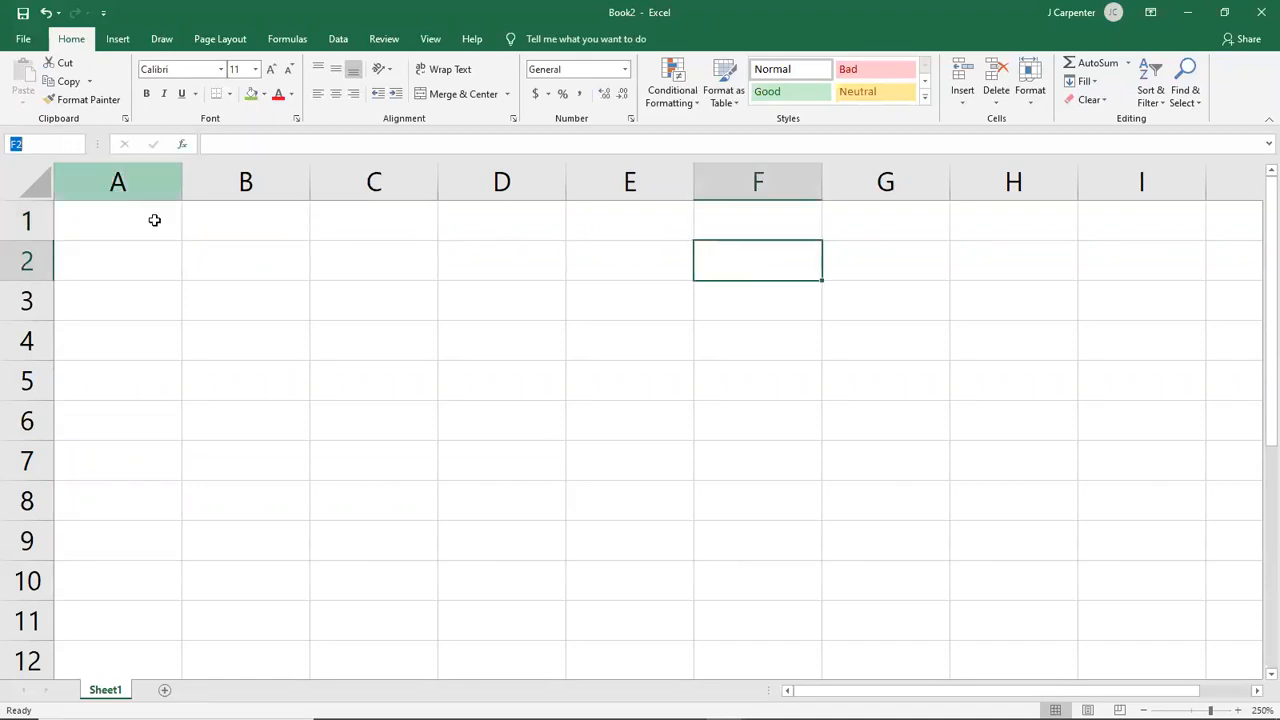
click(316, 418)
click(480, 500)
click(405, 538)
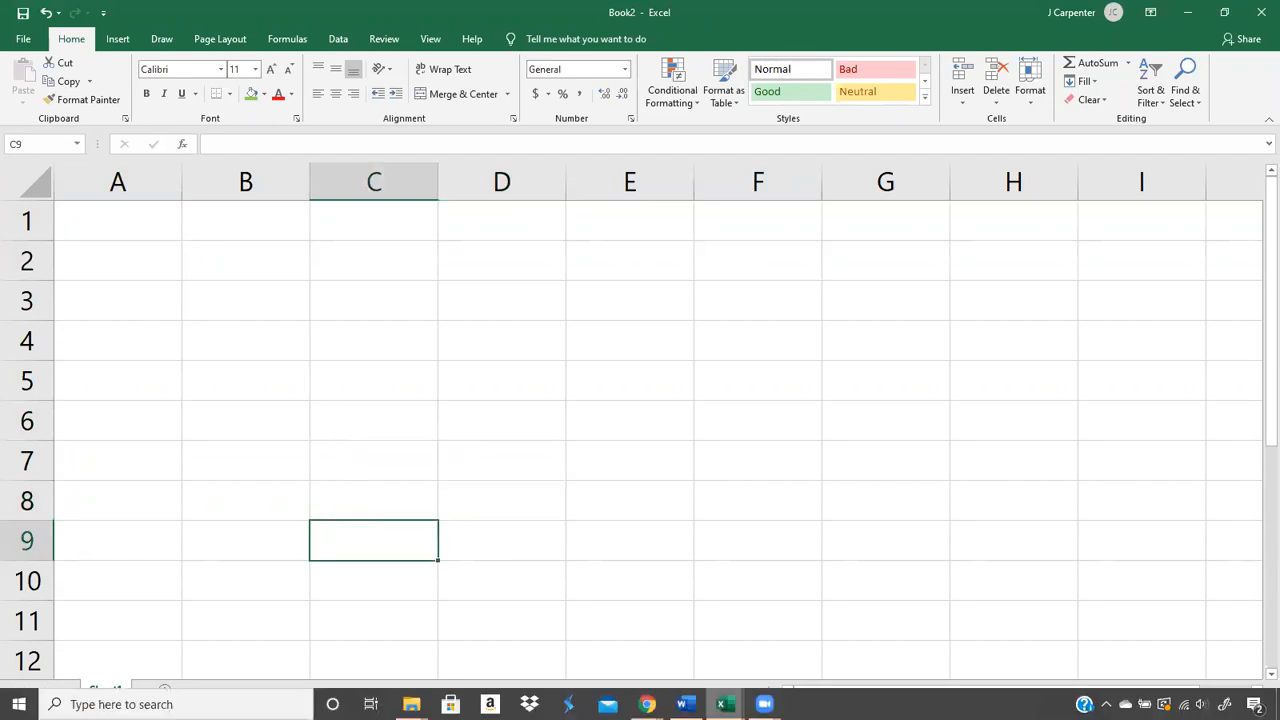
- Switch to the Word class notes and highlight the line on labeling cells by the column THEN the row
click(686, 705)
drag(216, 636, 894, 643)
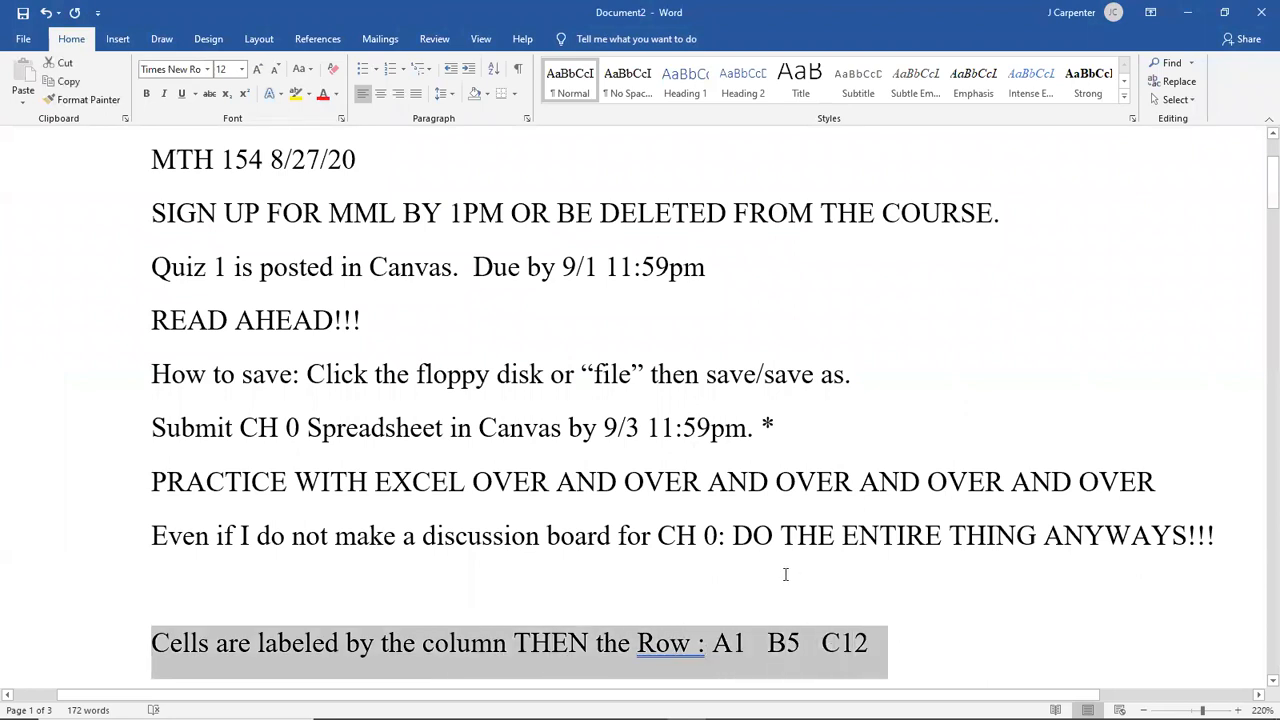
scroll(670, 547, down, 1)
scroll(670, 547, up, 1)
click(604, 593)
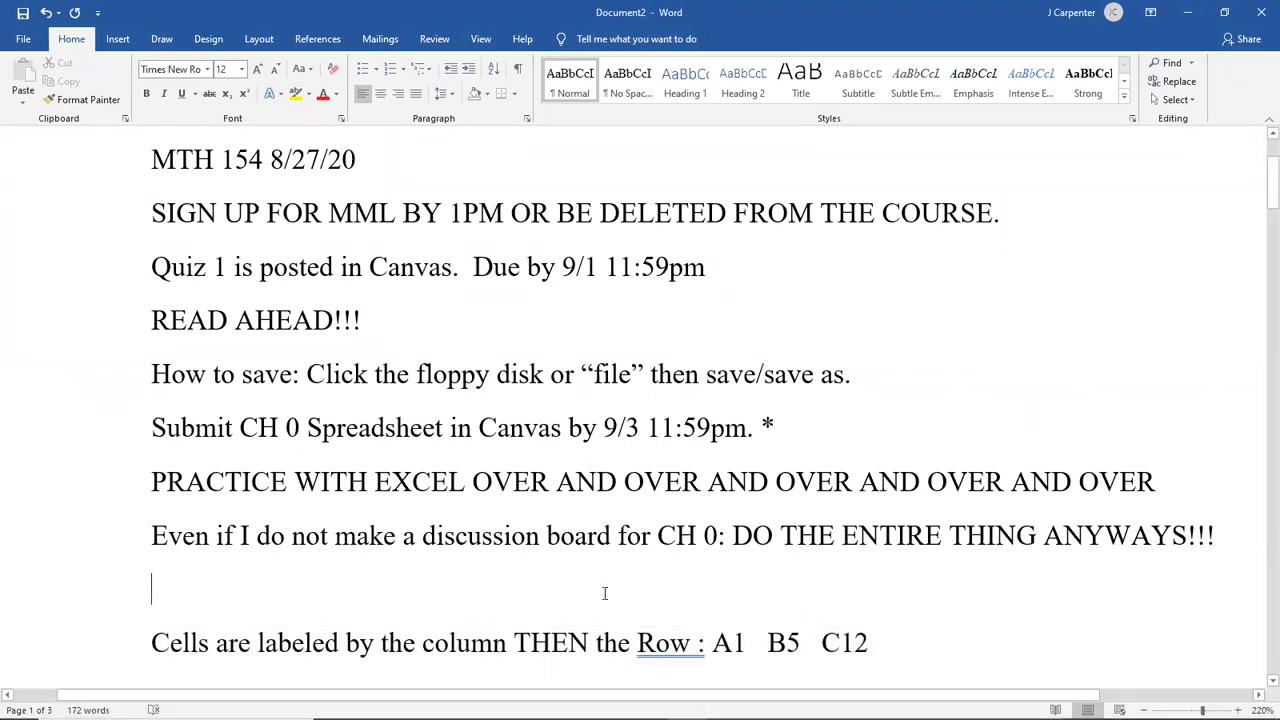
- Switch back to the Book2 workbook in Excel and examine the references of scattered cells, including F10 and C1
mouse_move(724, 704)
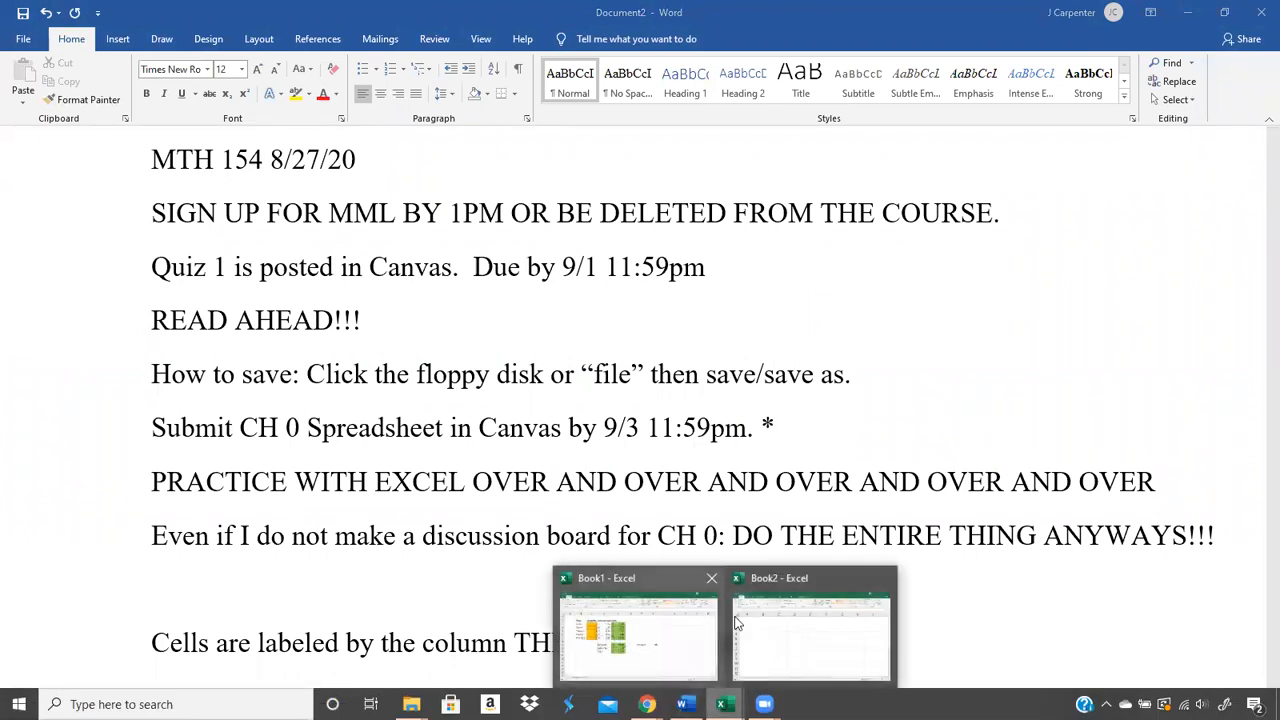
click(770, 612)
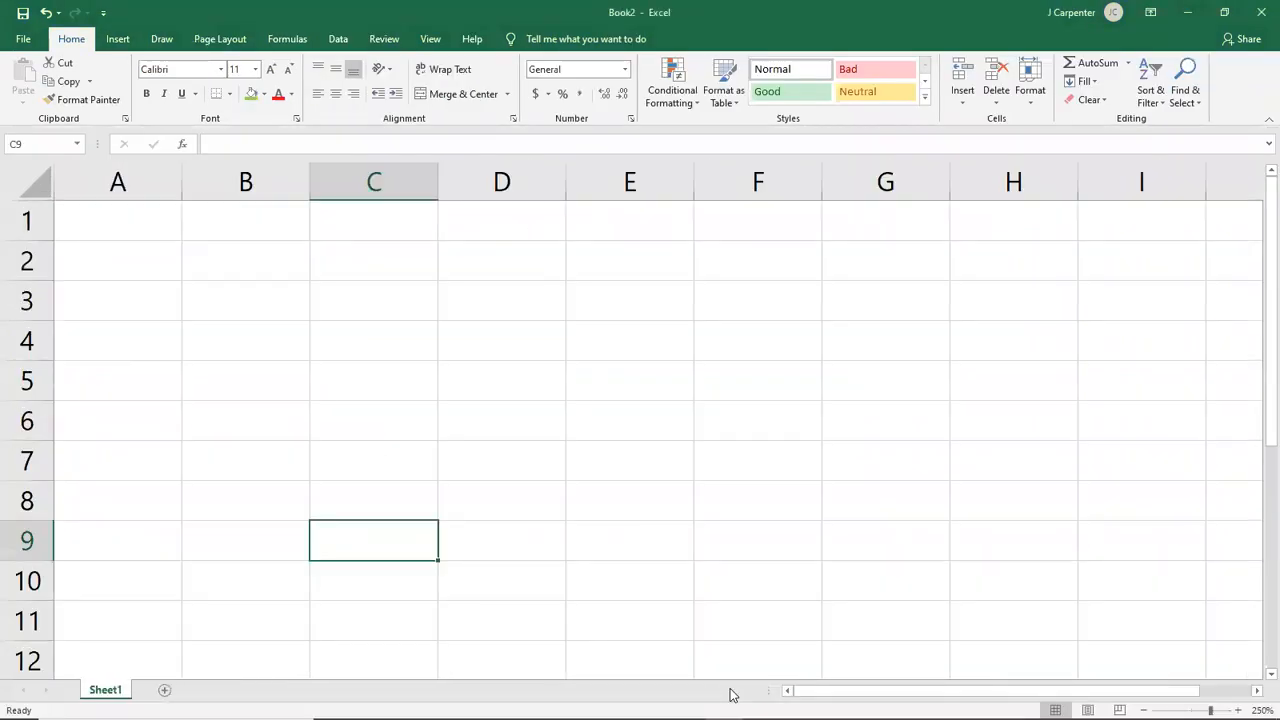
click(409, 337)
click(260, 388)
click(741, 591)
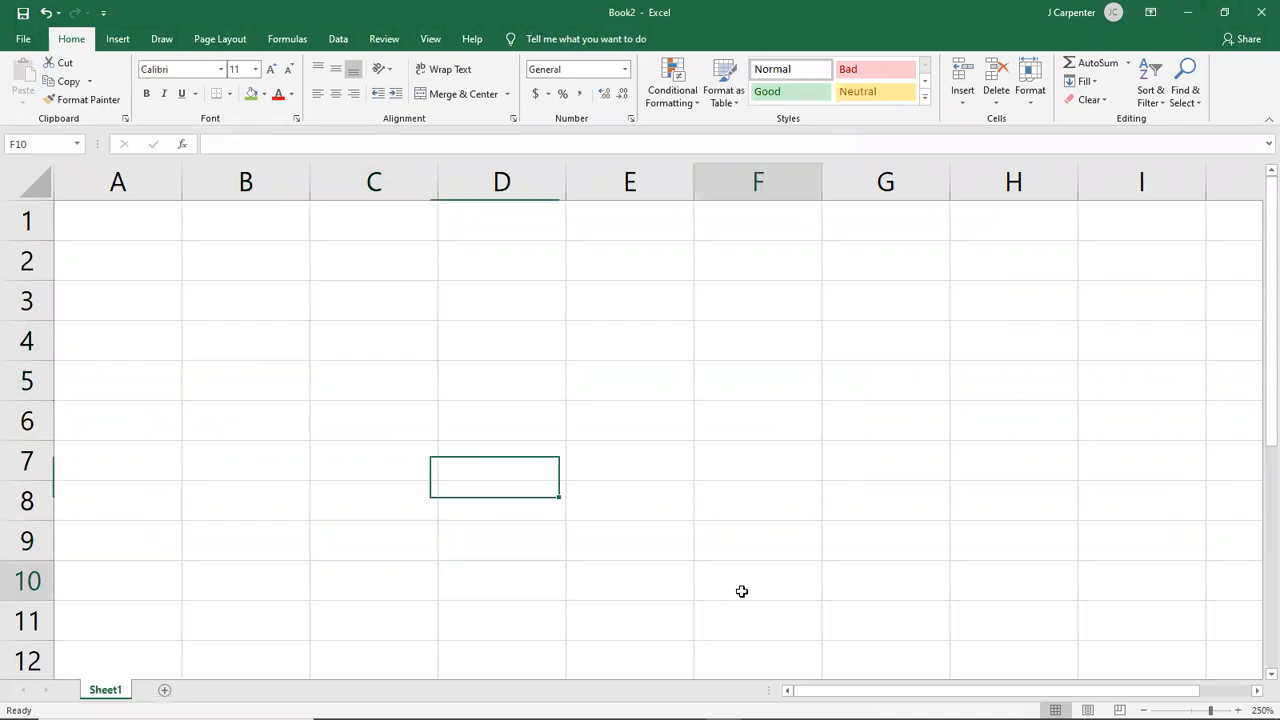
click(1000, 311)
click(340, 232)
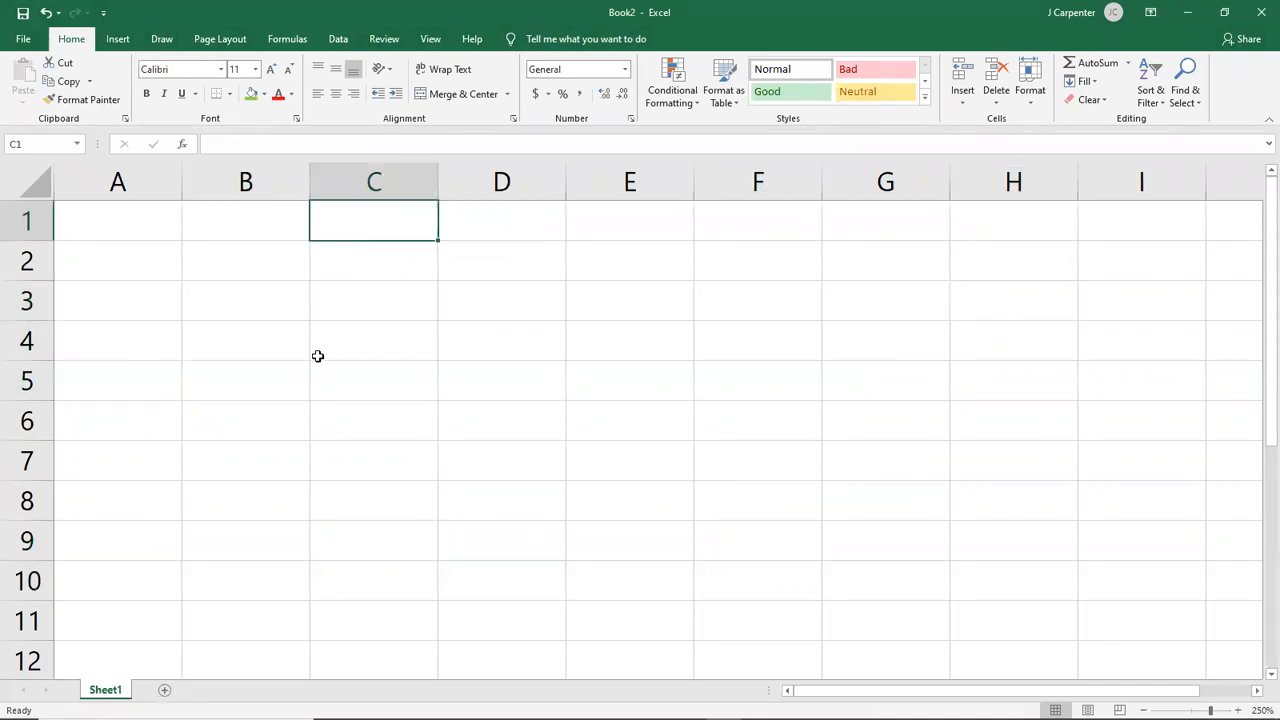
- Enter the sample text "asd;lfjdsfo" in cell B7, finishing with B2 selected
click(263, 457)
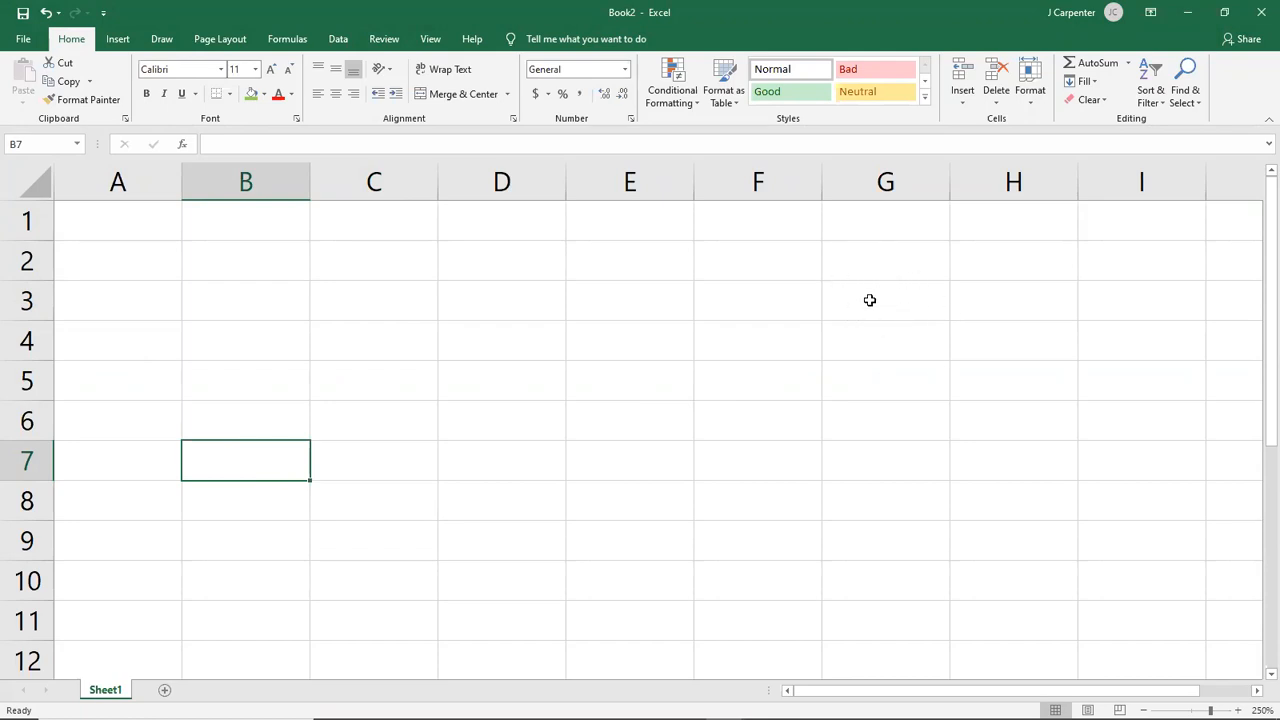
text(asd;lfjdsfo)
key(Return)
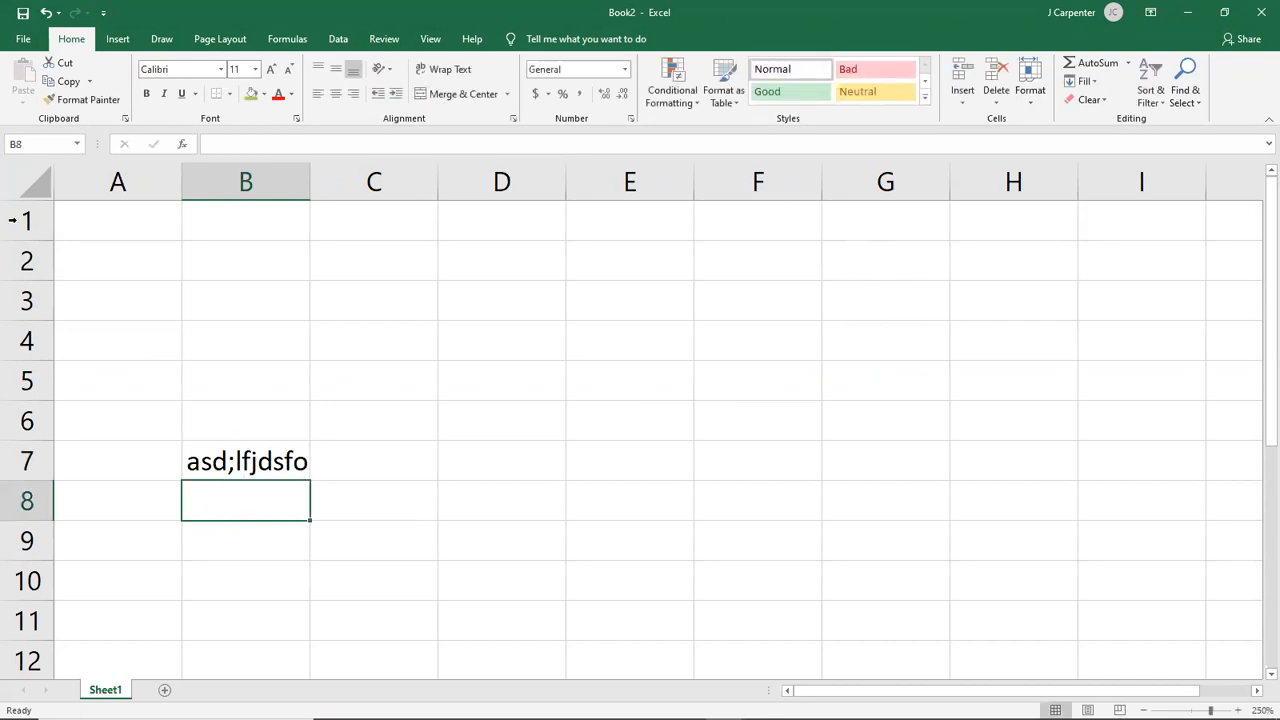
click(289, 266)
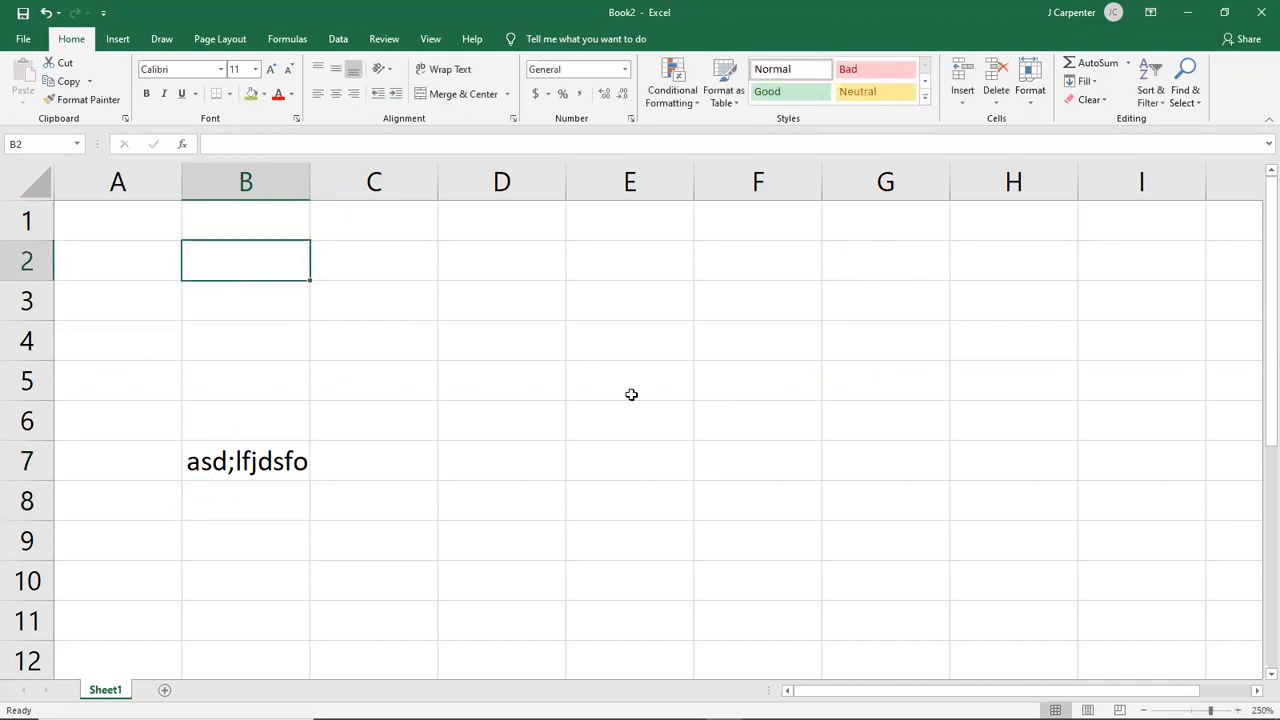
- Select the range D3:F6 and enter the sample text "sdfsf" into its first cell, D3
drag(507, 293, 735, 401)
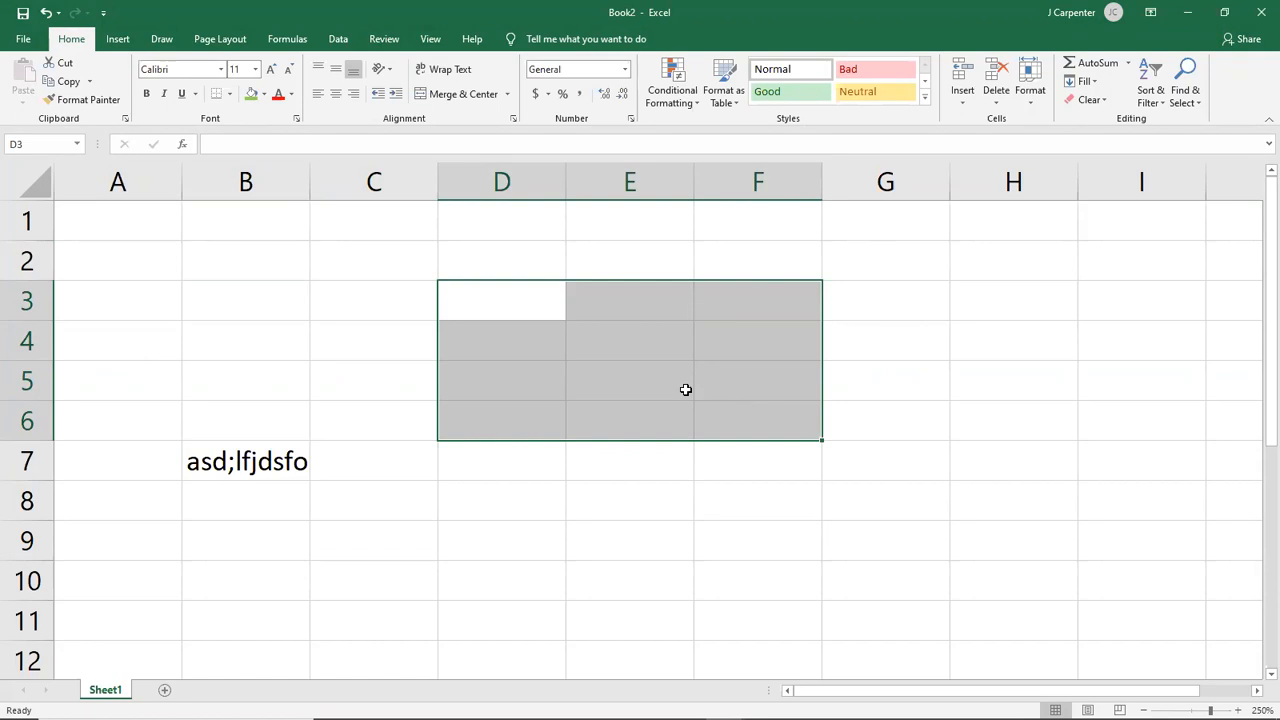
text(sdfsf)
key(Return)
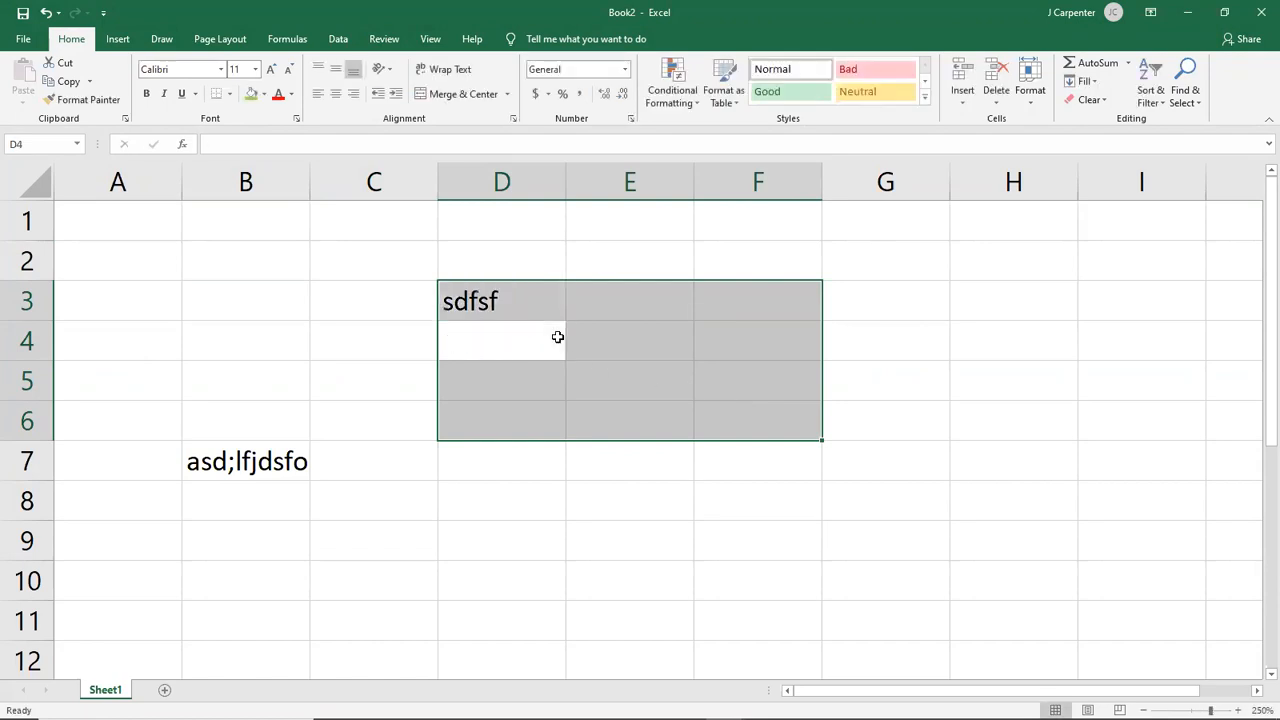
click(403, 346)
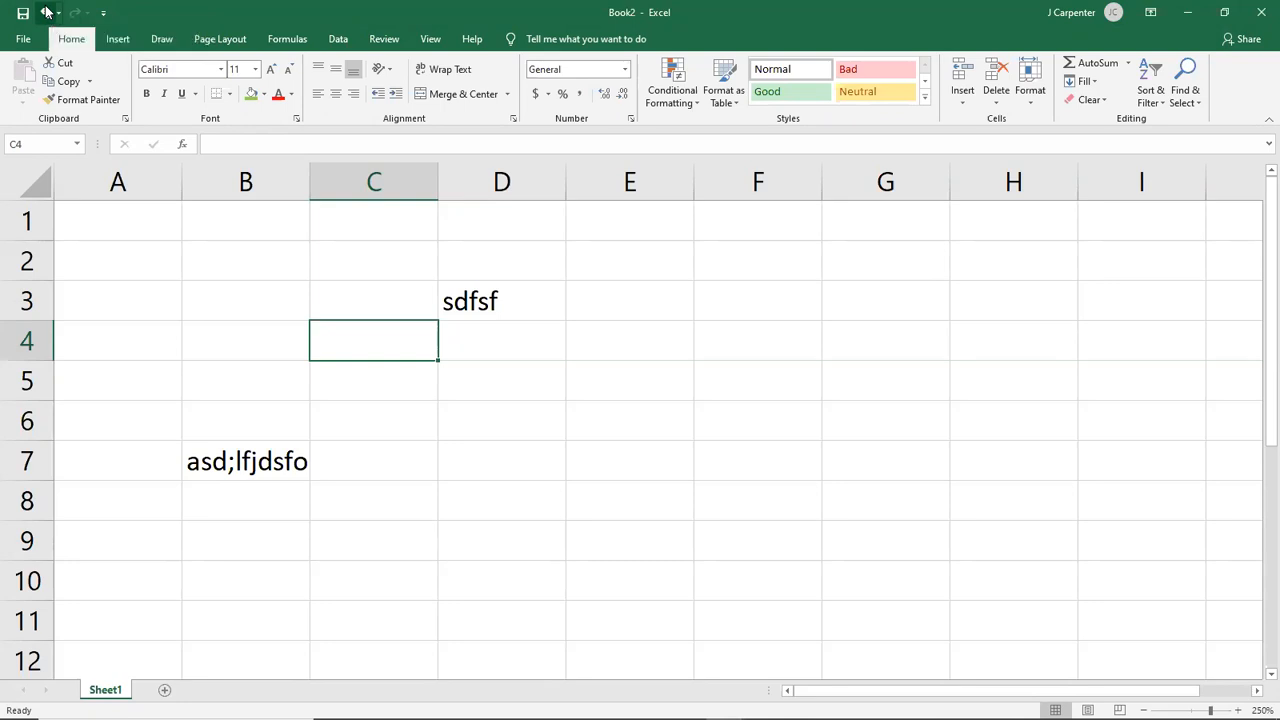
- Undo the sample entries in D3 and B7 and all earlier edits in the workbook
click(46, 12)
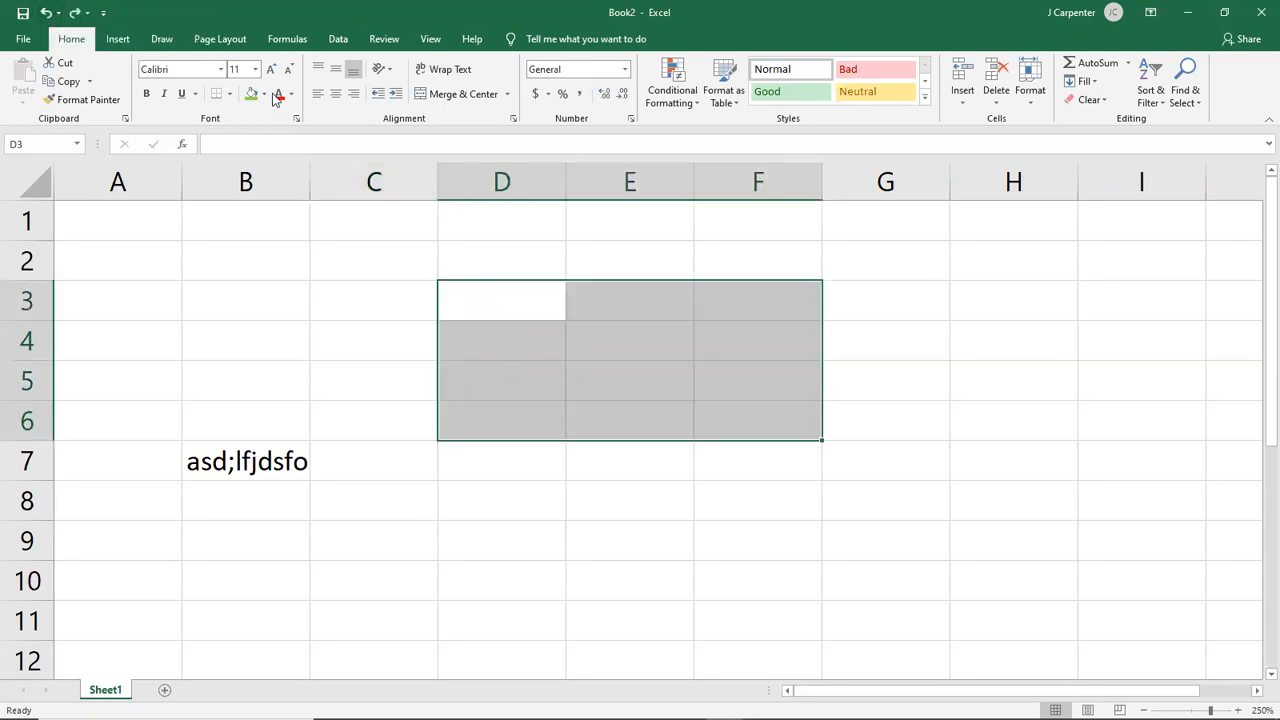
click(46, 12)
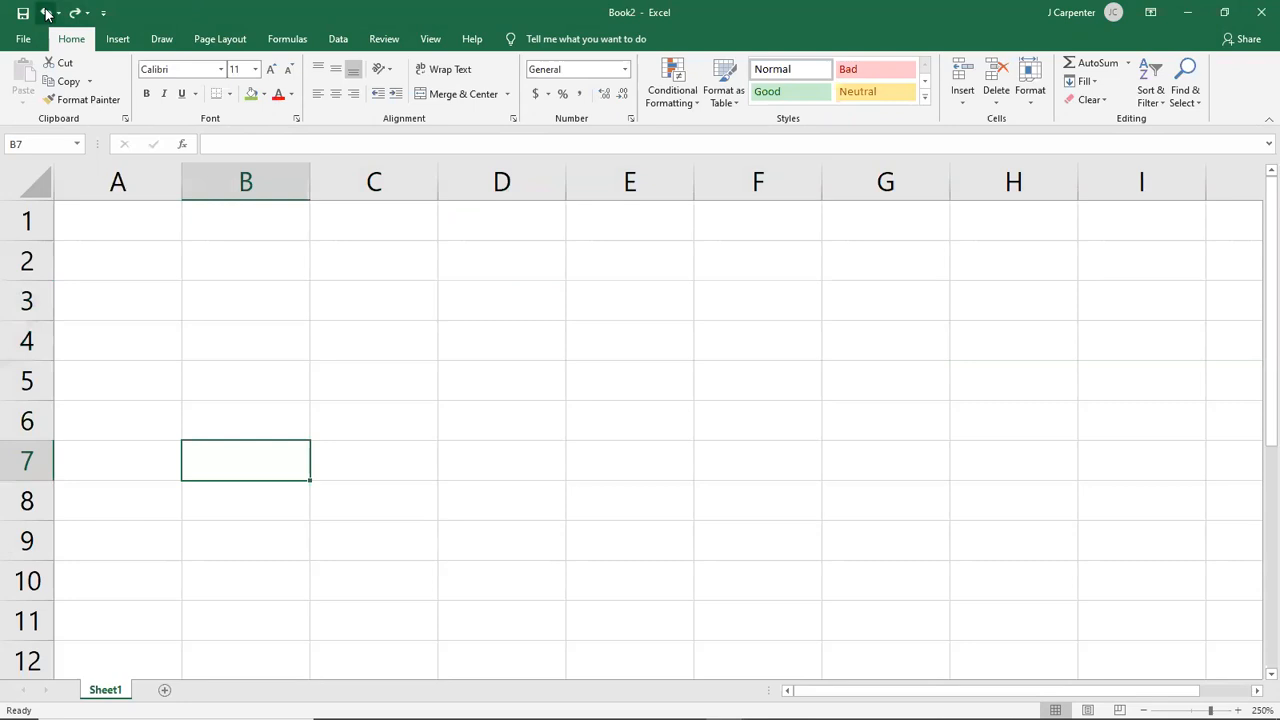
click(46, 12)
click(46, 12)
click(46, 12)
click(46, 12)
click(46, 12)
click(46, 12)
click(46, 12)
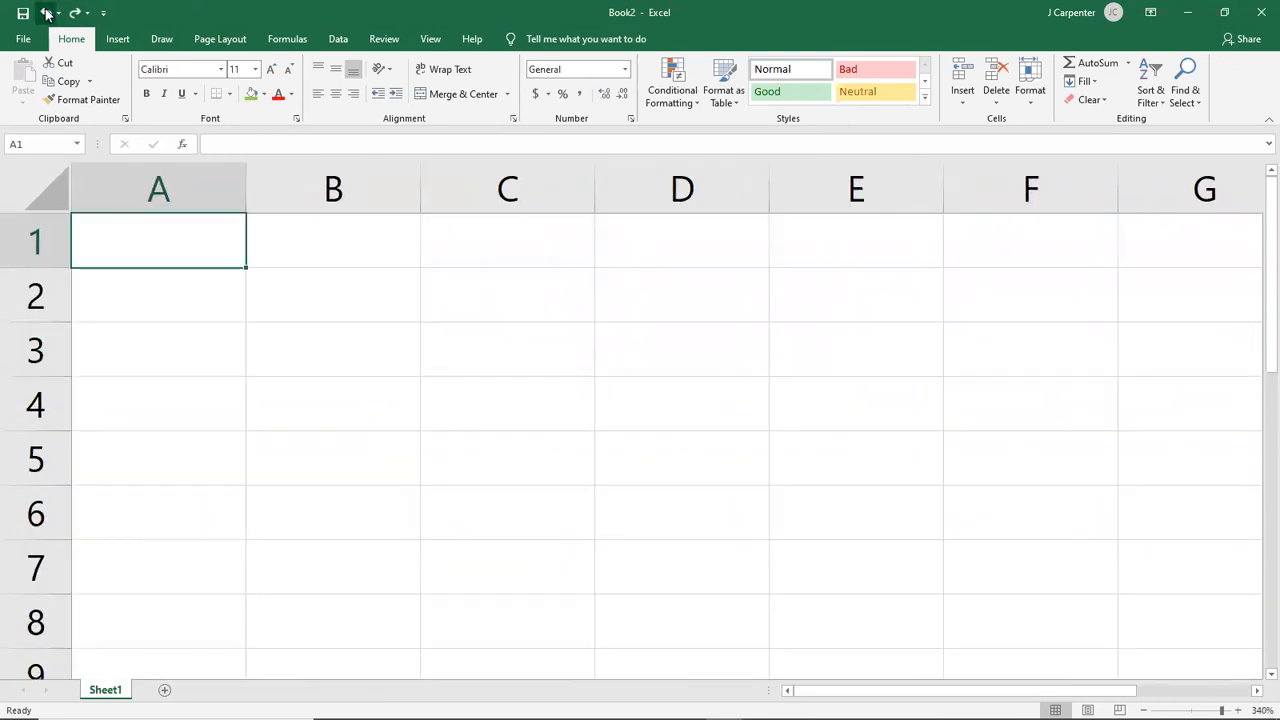
- Redo the sample entry "sdgksjd" in G3 and clear that cell again
click(75, 13)
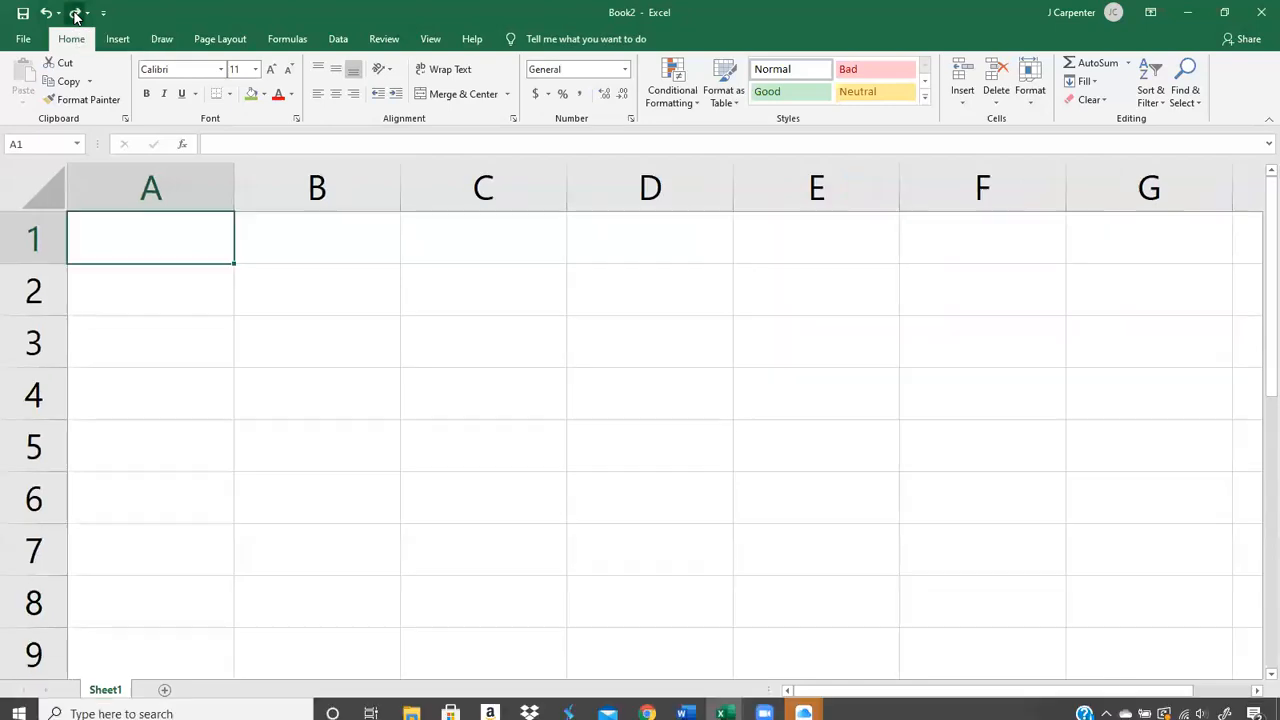
click(75, 13)
click(75, 13)
click(75, 13)
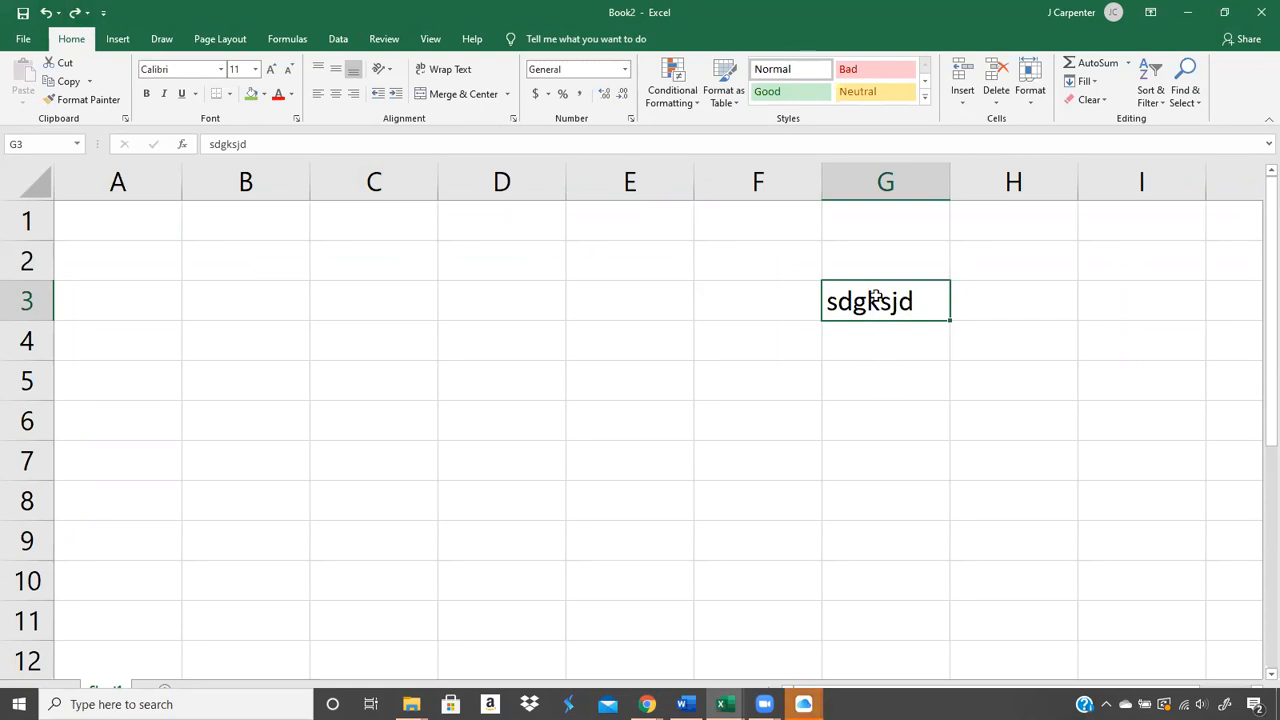
key(BackSpace)
click(658, 310)
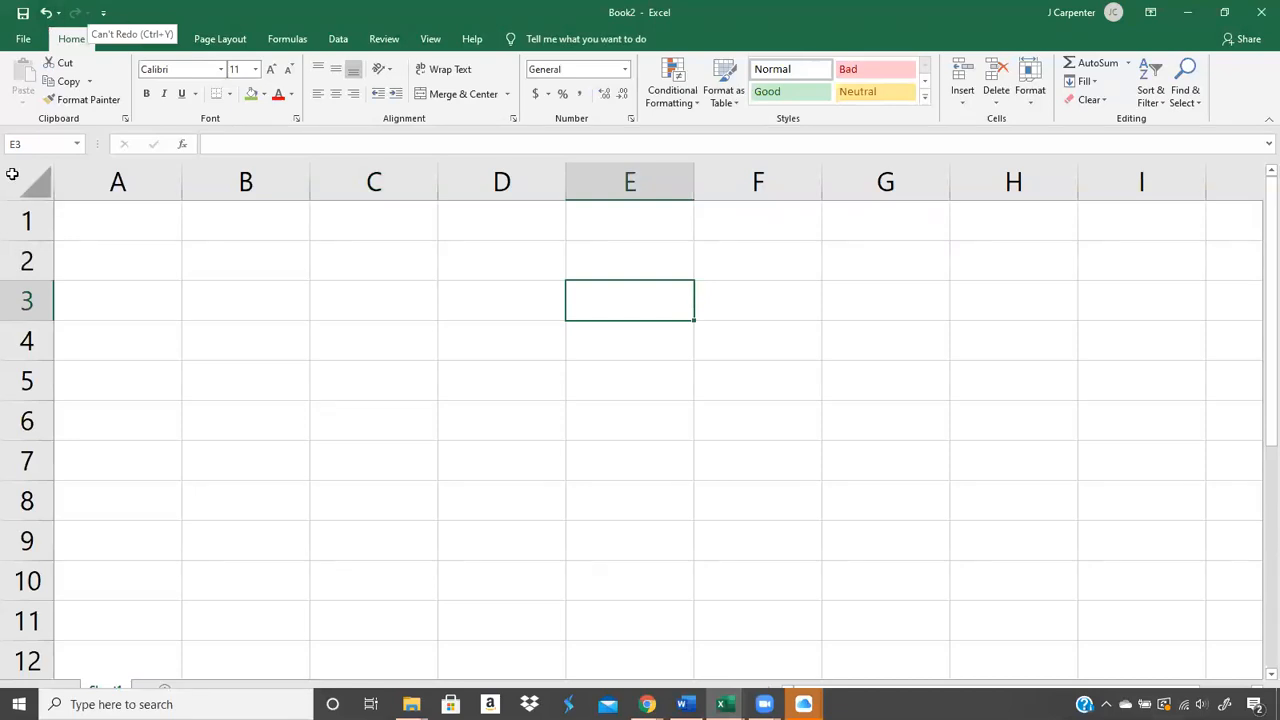
- Enter the sample text "sklfngdzfilm" in cell C3
click(369, 254)
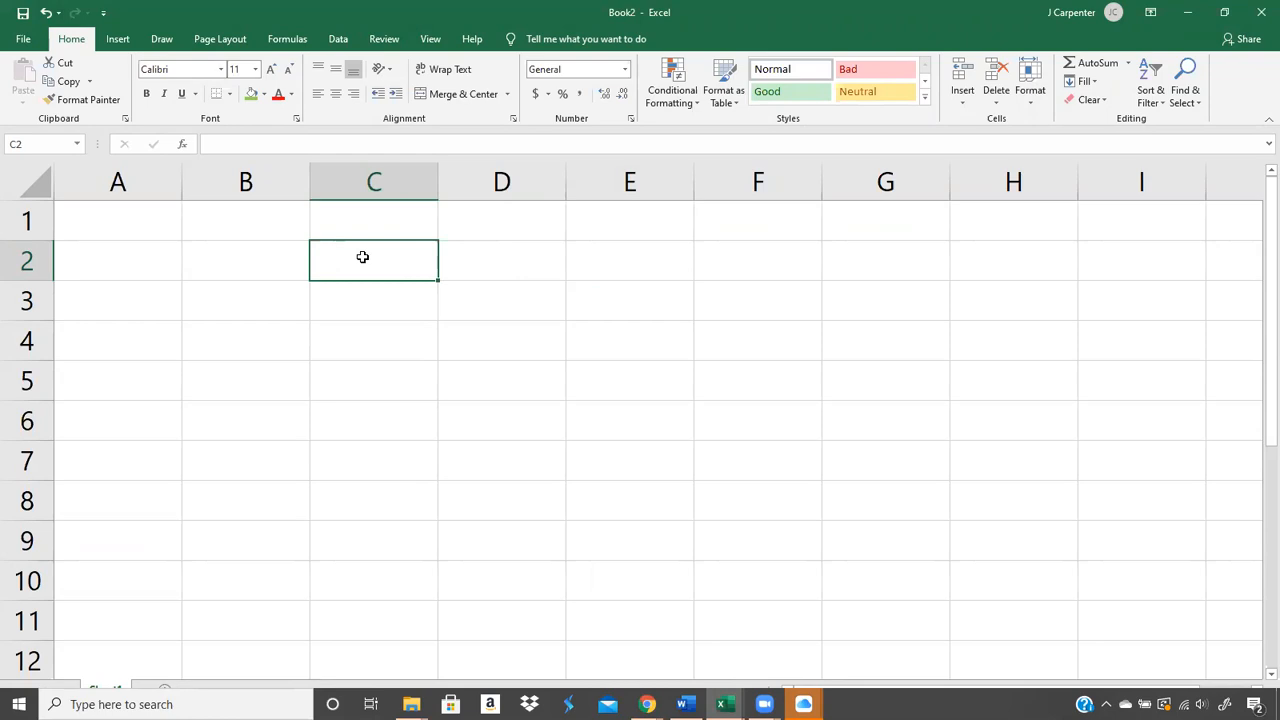
click(292, 270)
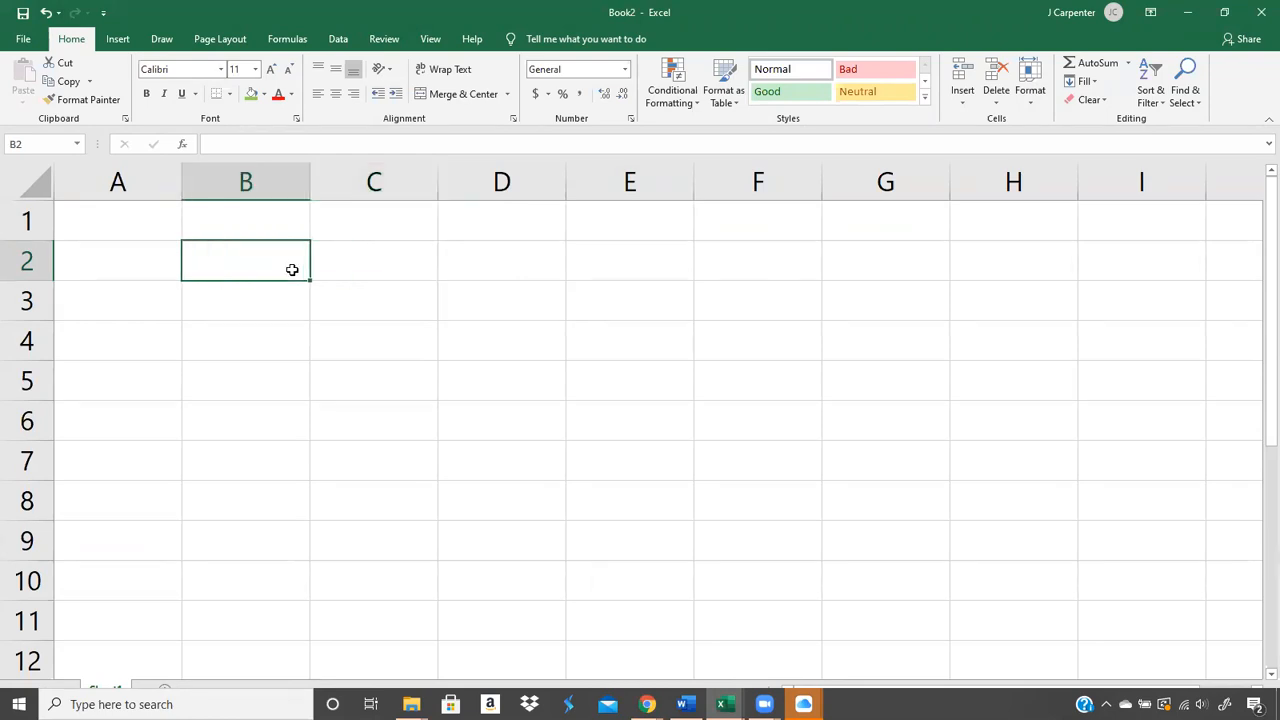
click(359, 300)
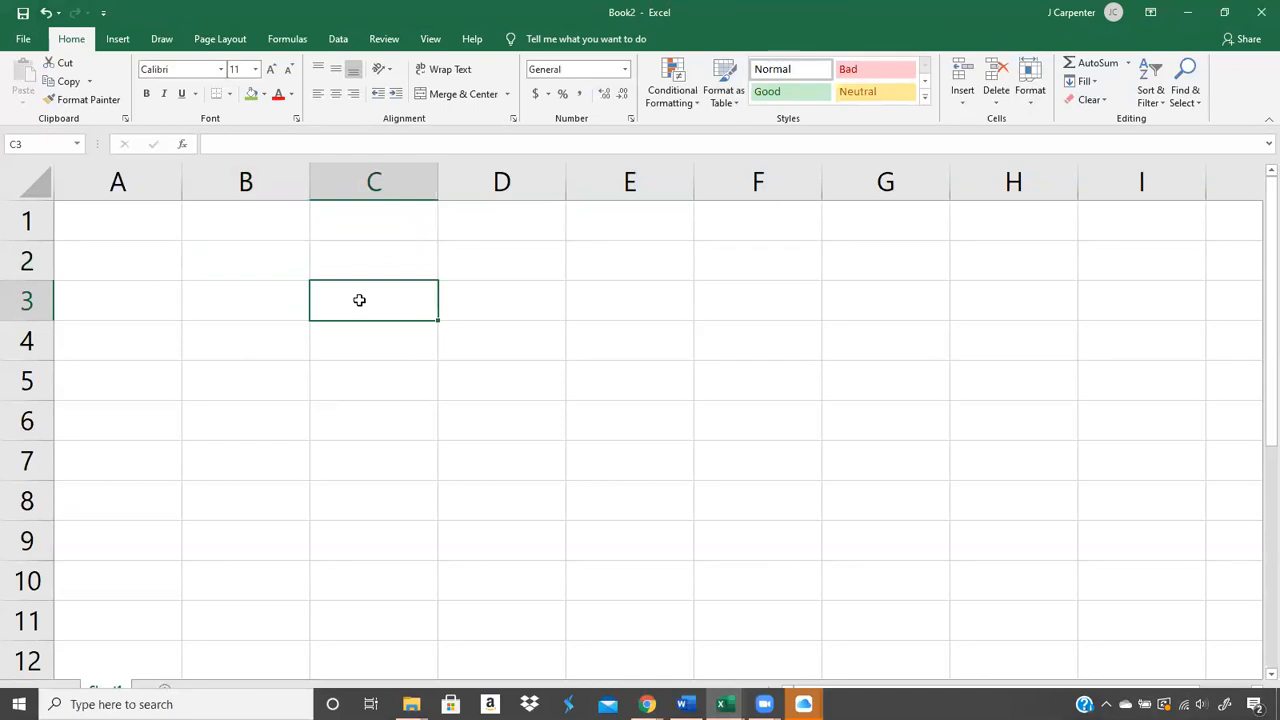
text(sklfngdzfilm)
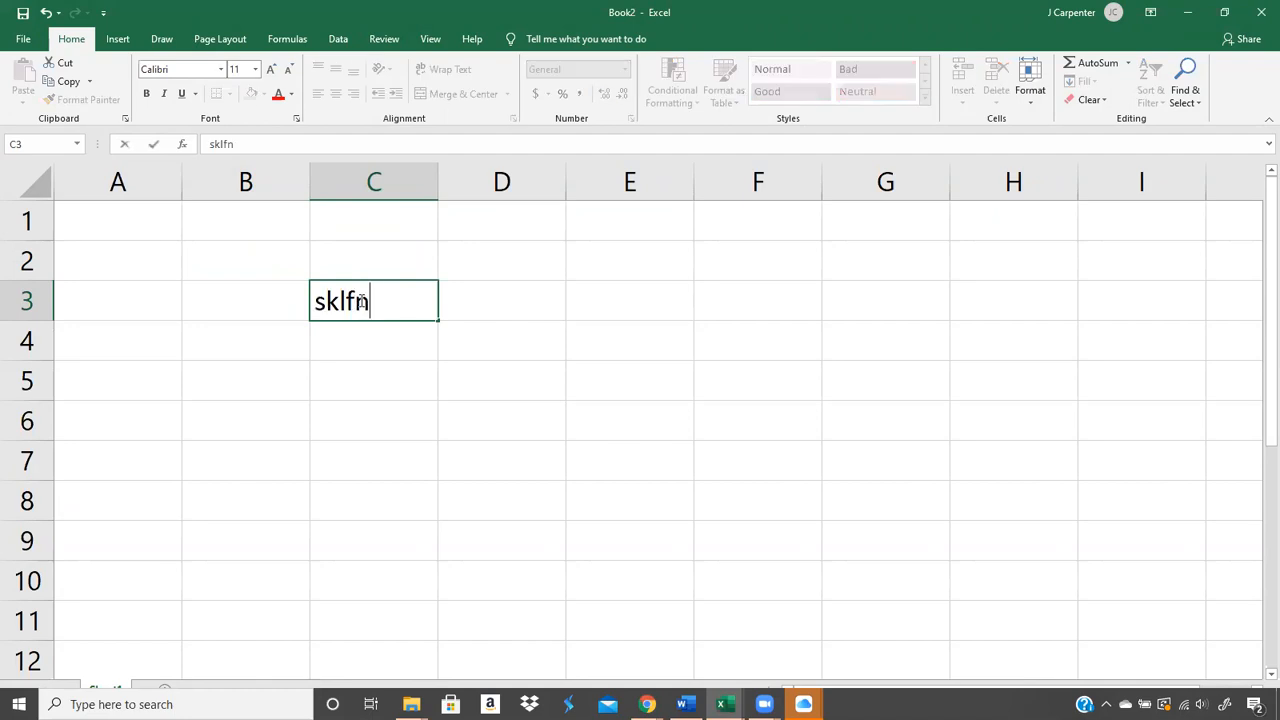
key(Return)
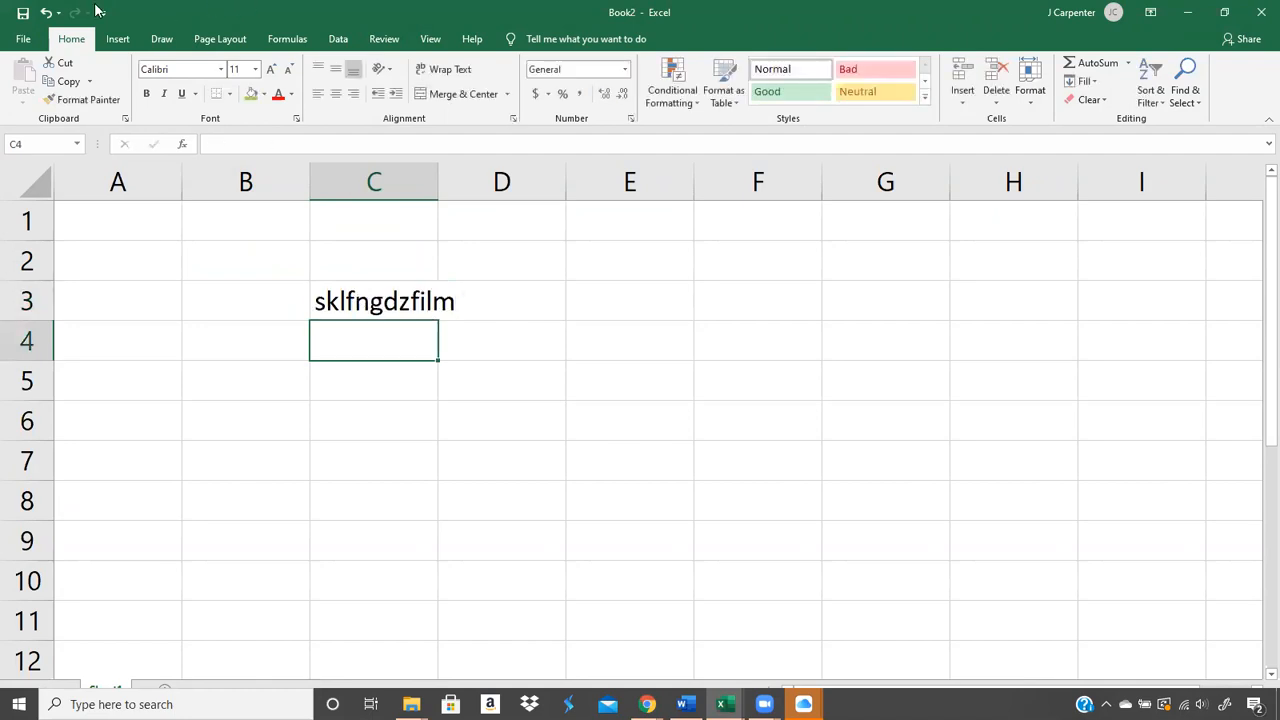
- Undo the sample entry in C3 and enter "isdf", "d", "ds", "as" and "s" down column D, from D4 to D8
key(ctrl+z)
click(540, 331)
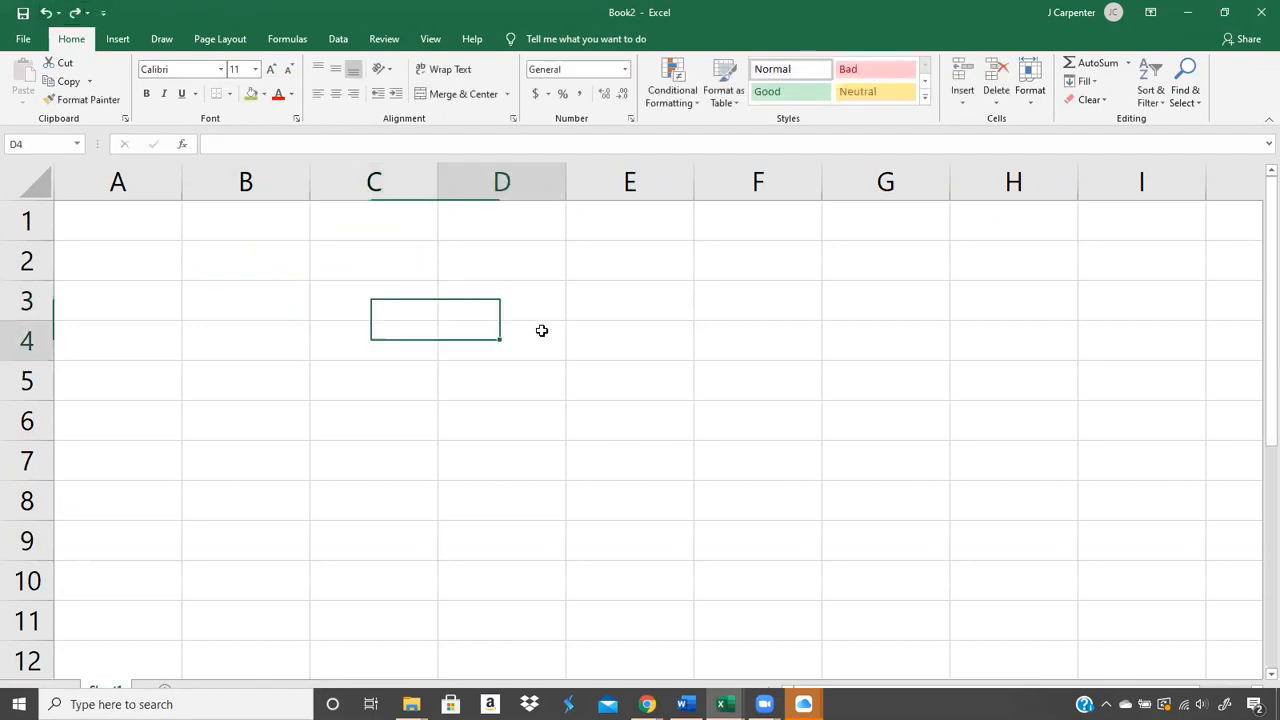
text(isdf)
key(Return)
text(d)
key(Return)
text(ds)
key(Return)
text(as)
key(Return)
text(s)
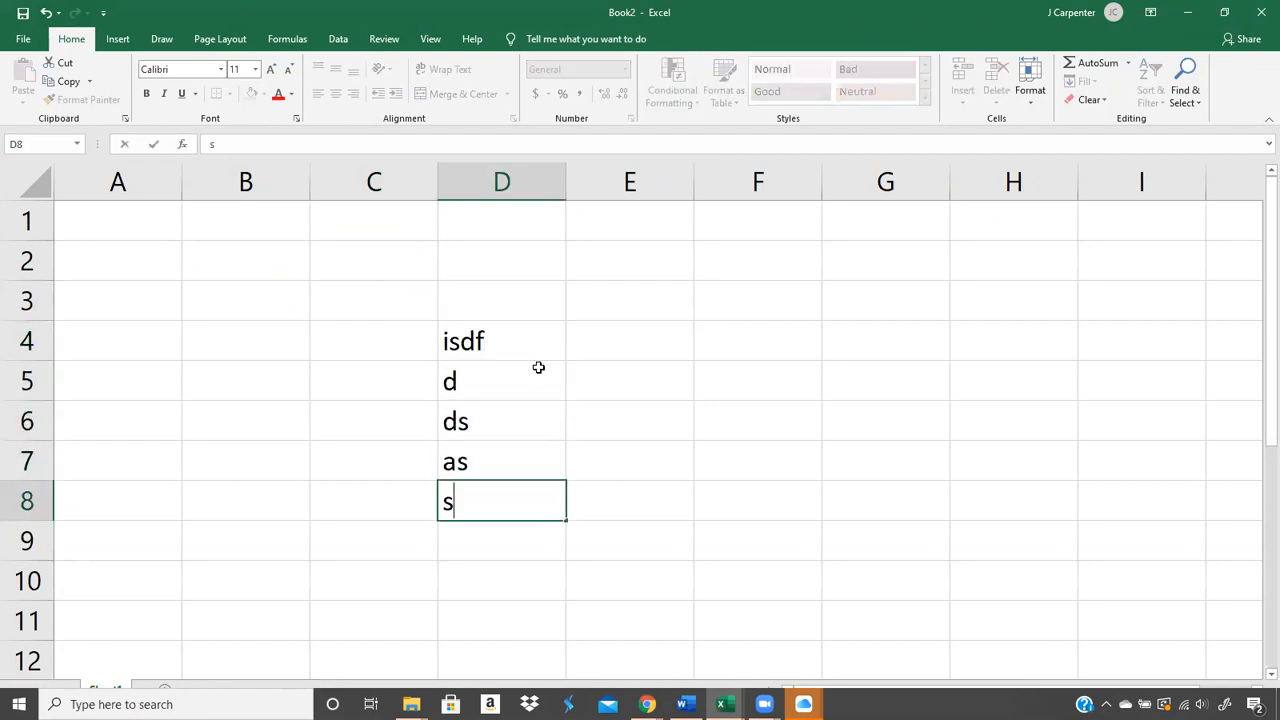
- Remove the unfinished entry in D8 and clear the sample texts from D4:D7
click(46, 12)
drag(477, 349, 486, 466)
key(BackSpace)
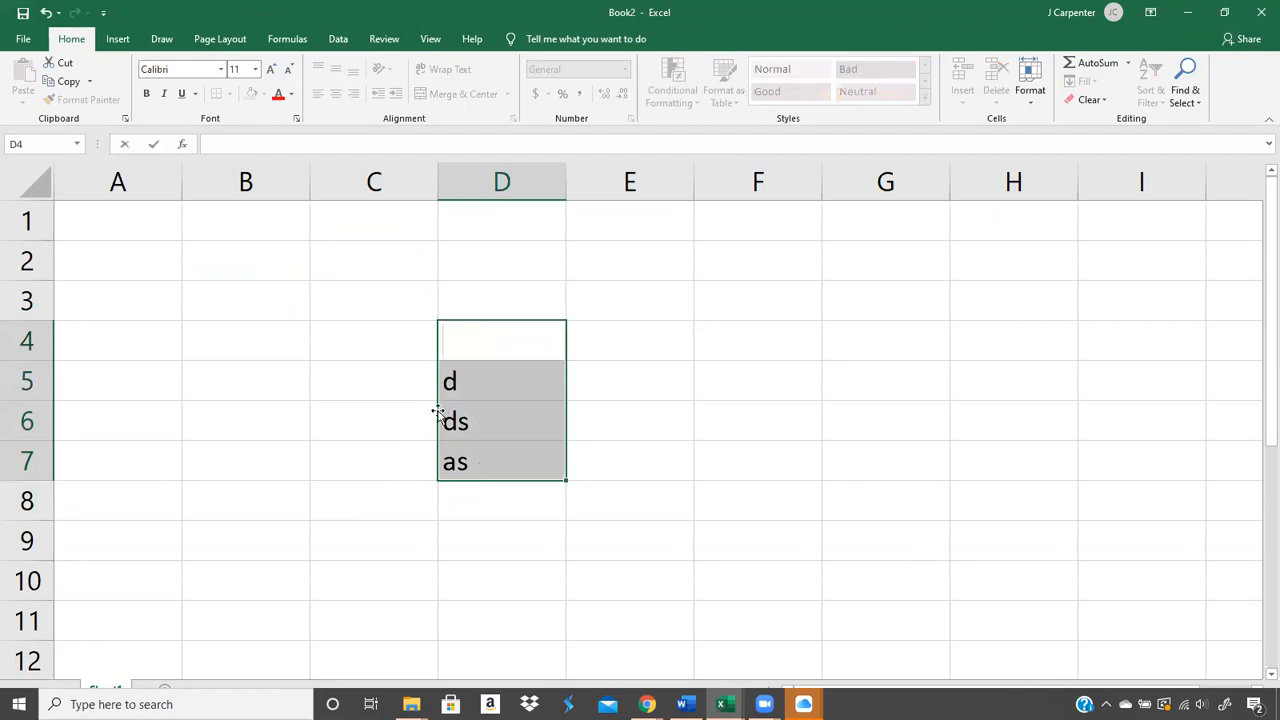
drag(378, 391, 520, 471)
key(Delete)
click(143, 266)
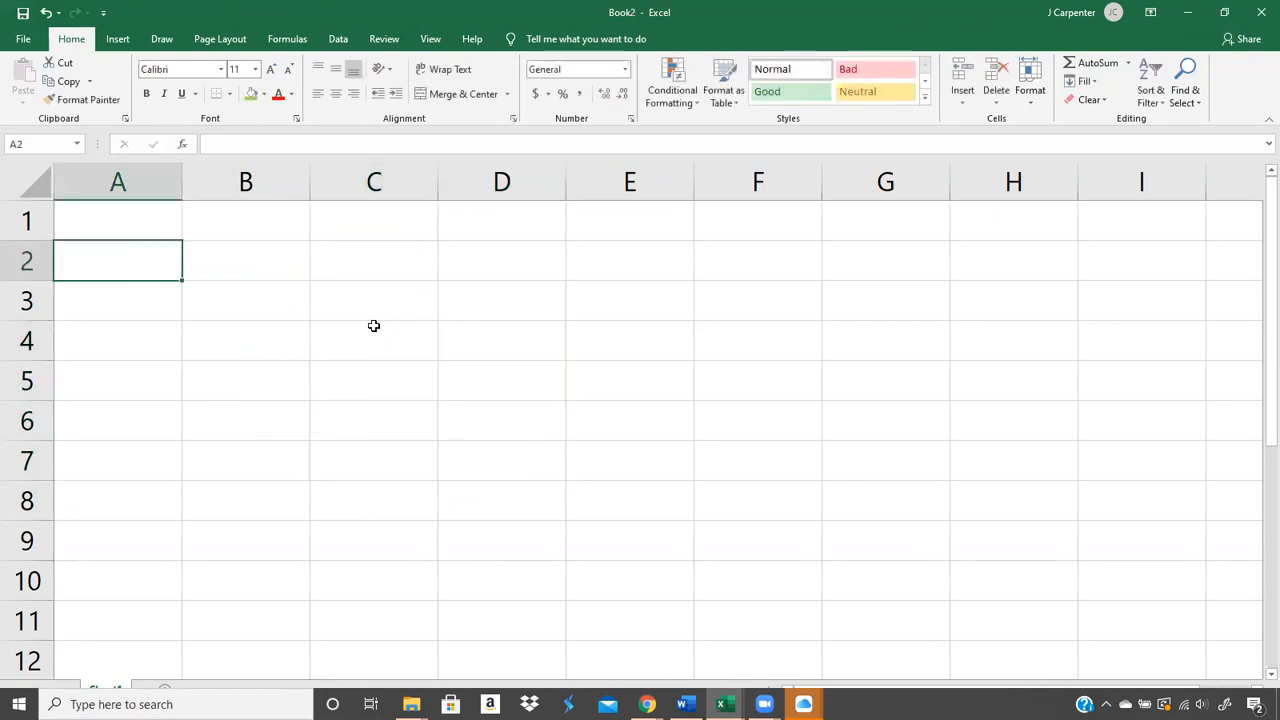
- Select the sample ranges C4:E9 and C2:D5 and return to the single cell B6
drag(373, 325, 669, 543)
click(477, 274)
drag(421, 273, 493, 388)
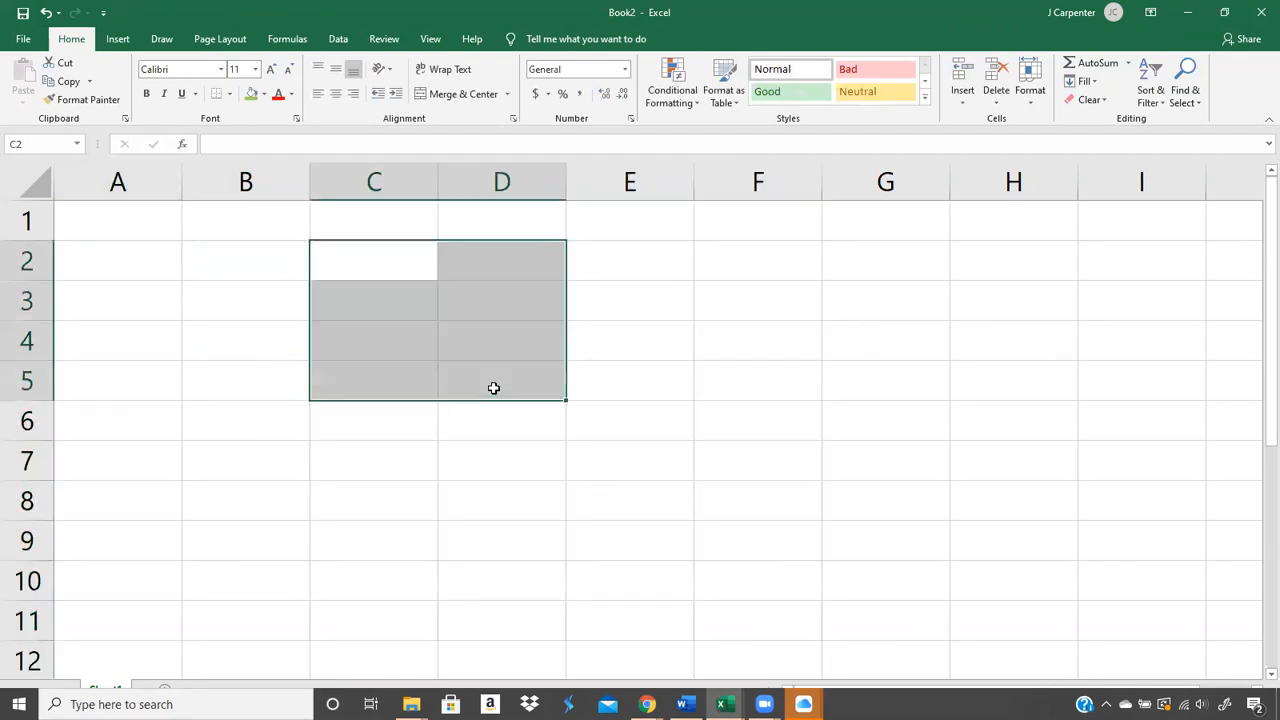
click(247, 419)
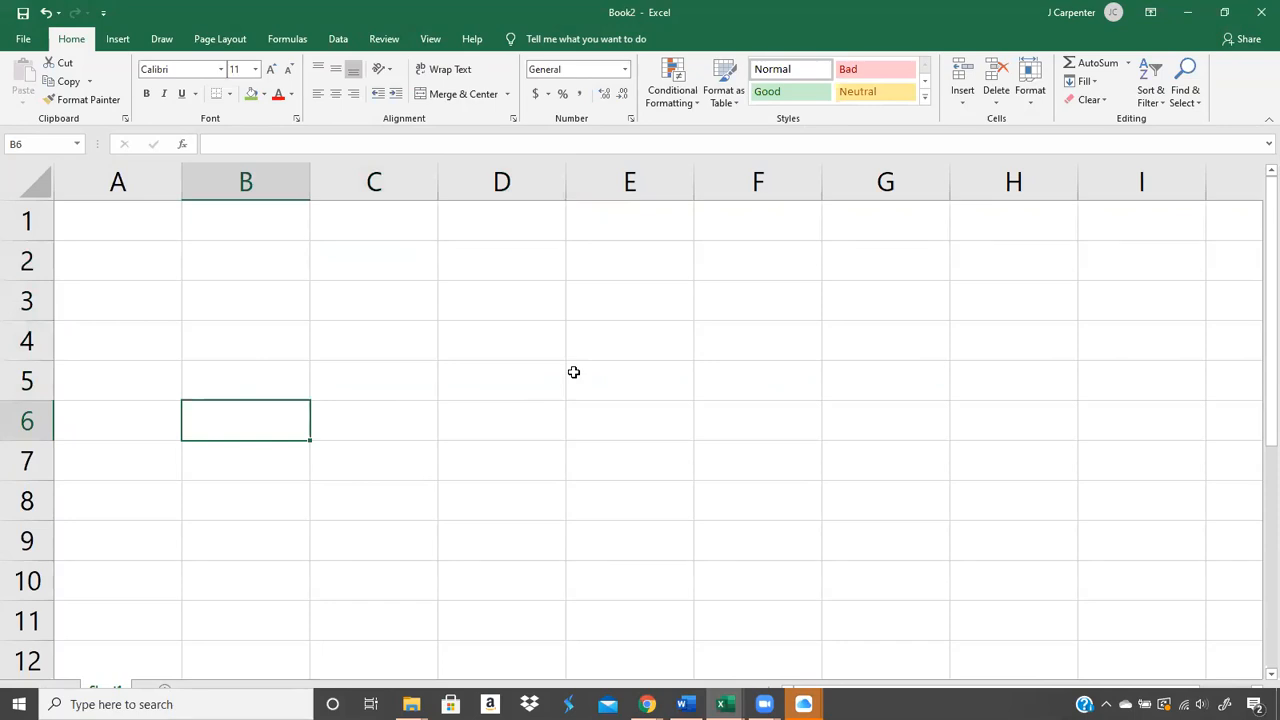
- Switch to the Pearson eText in Chrome and examine the new-workbook explanation under Objective 1 of section 0.1, Introduction to Spreadsheets
mouse_move(647, 704)
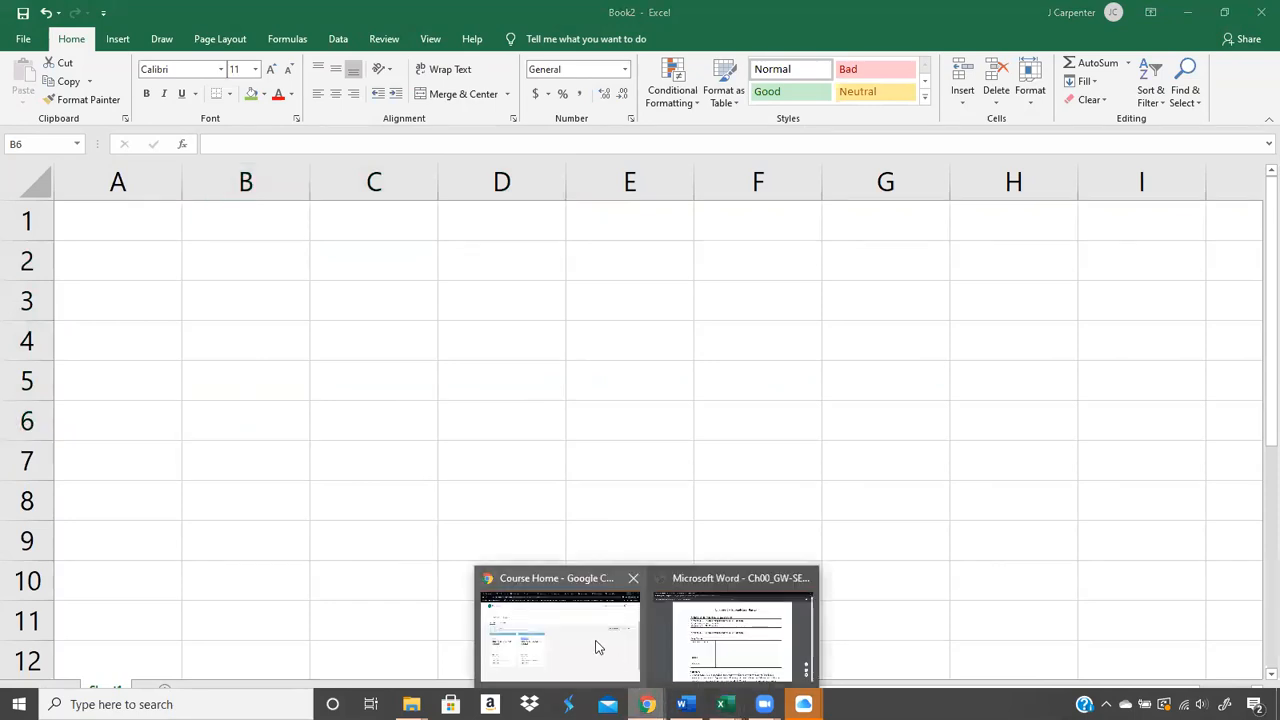
mouse_move(595, 647)
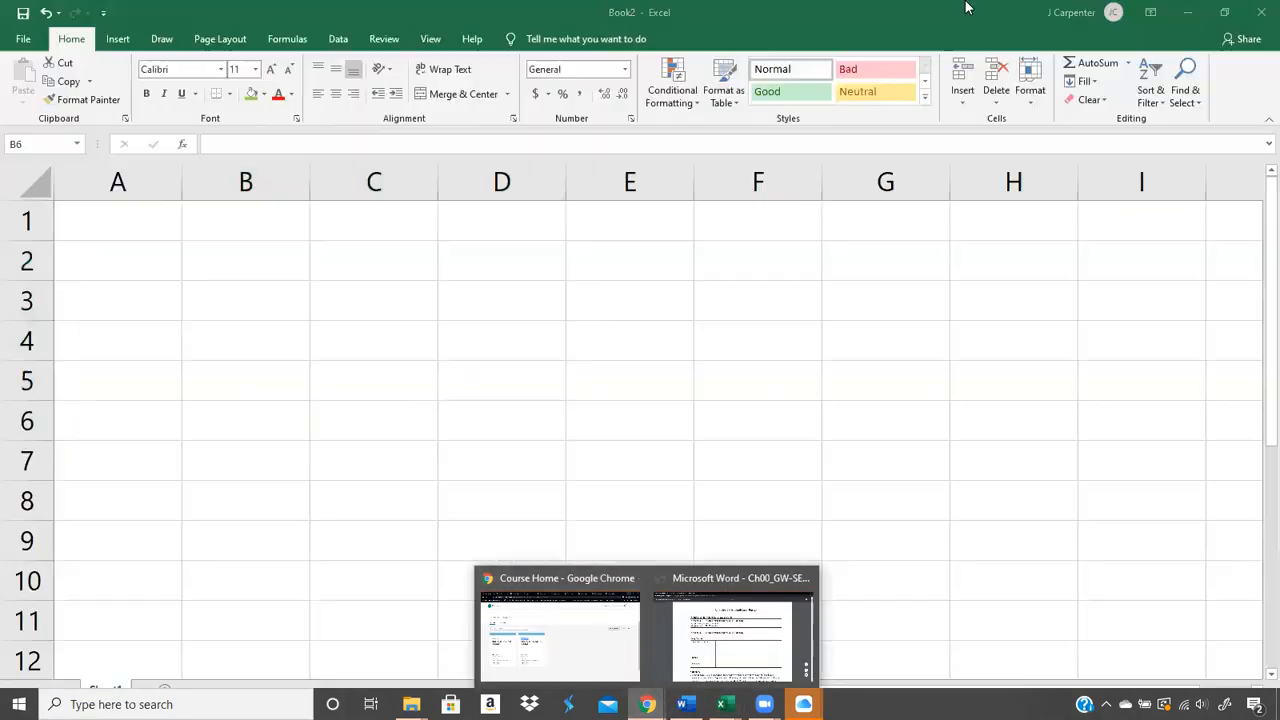
click(571, 600)
click(1050, 13)
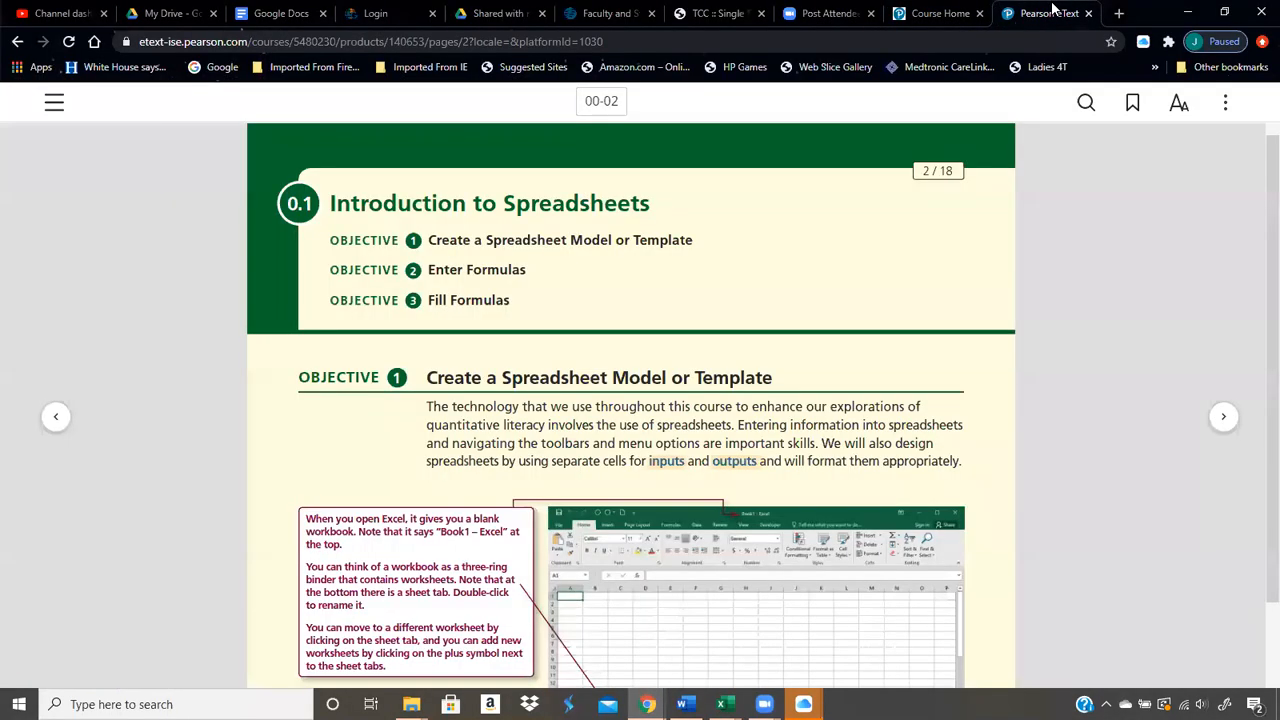
scroll(840, 324, down, 2)
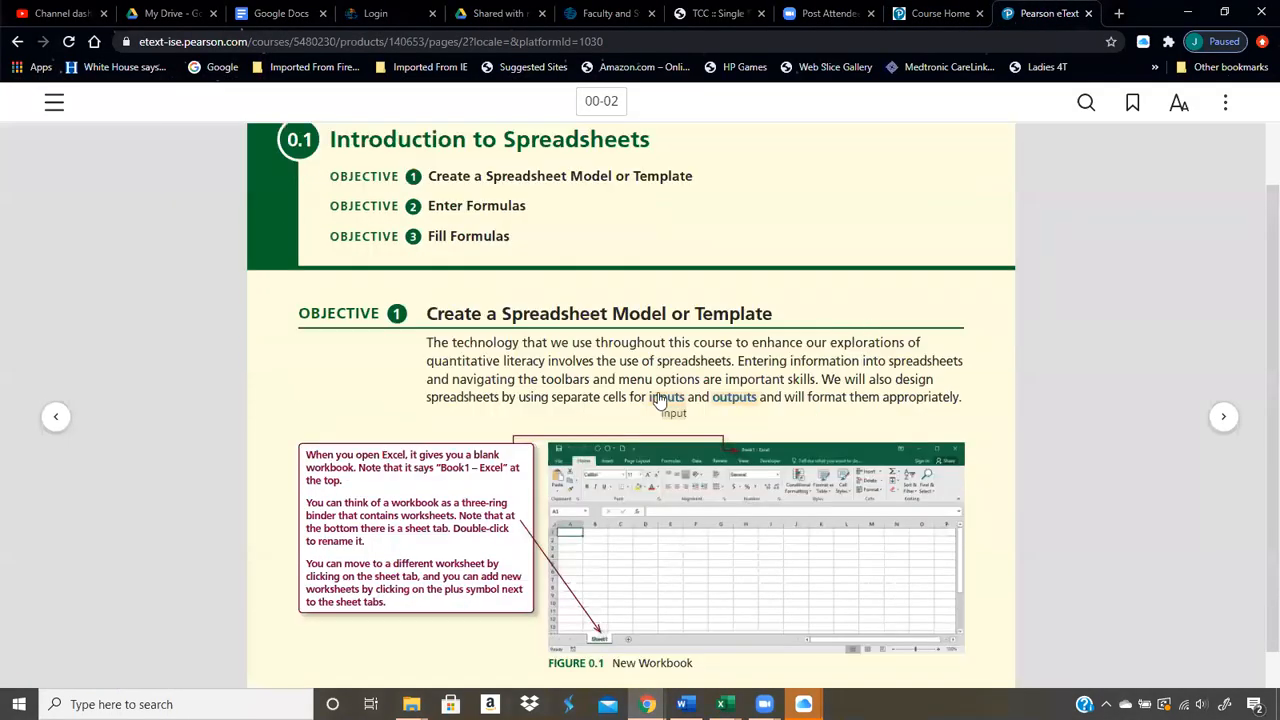
scroll(573, 372, up, 1)
scroll(575, 254, down, 2)
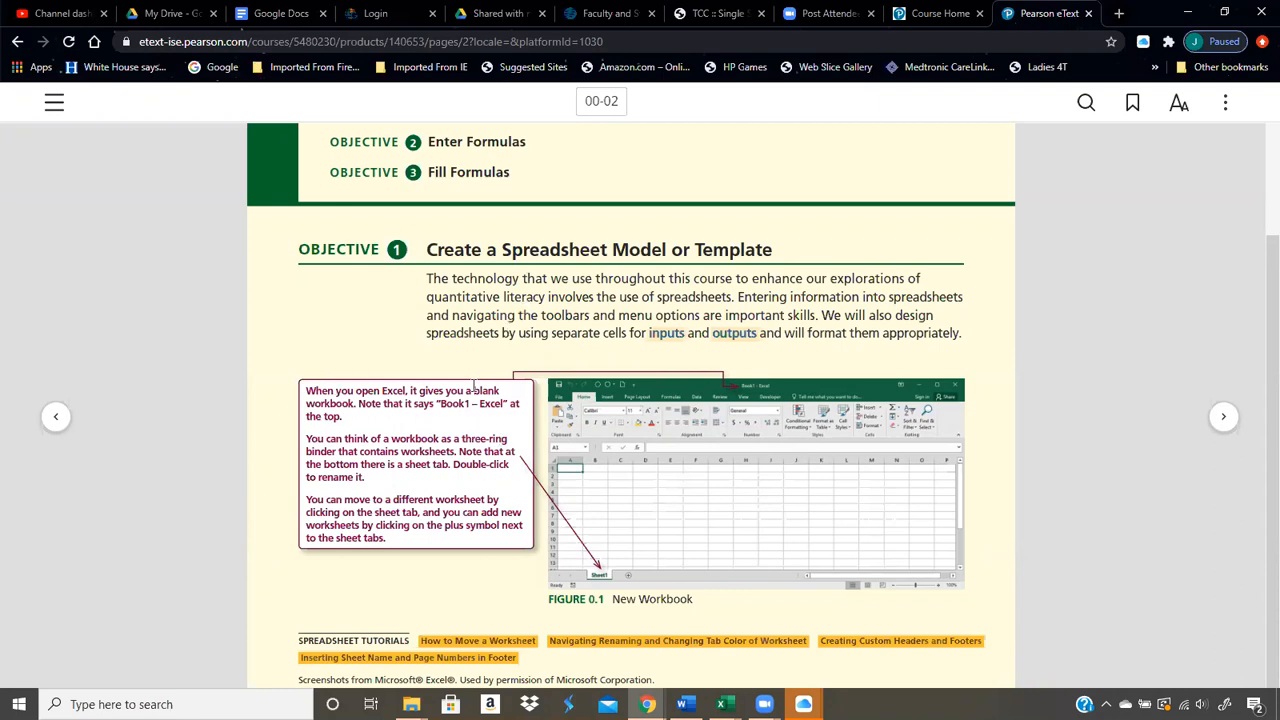
drag(379, 400, 512, 405)
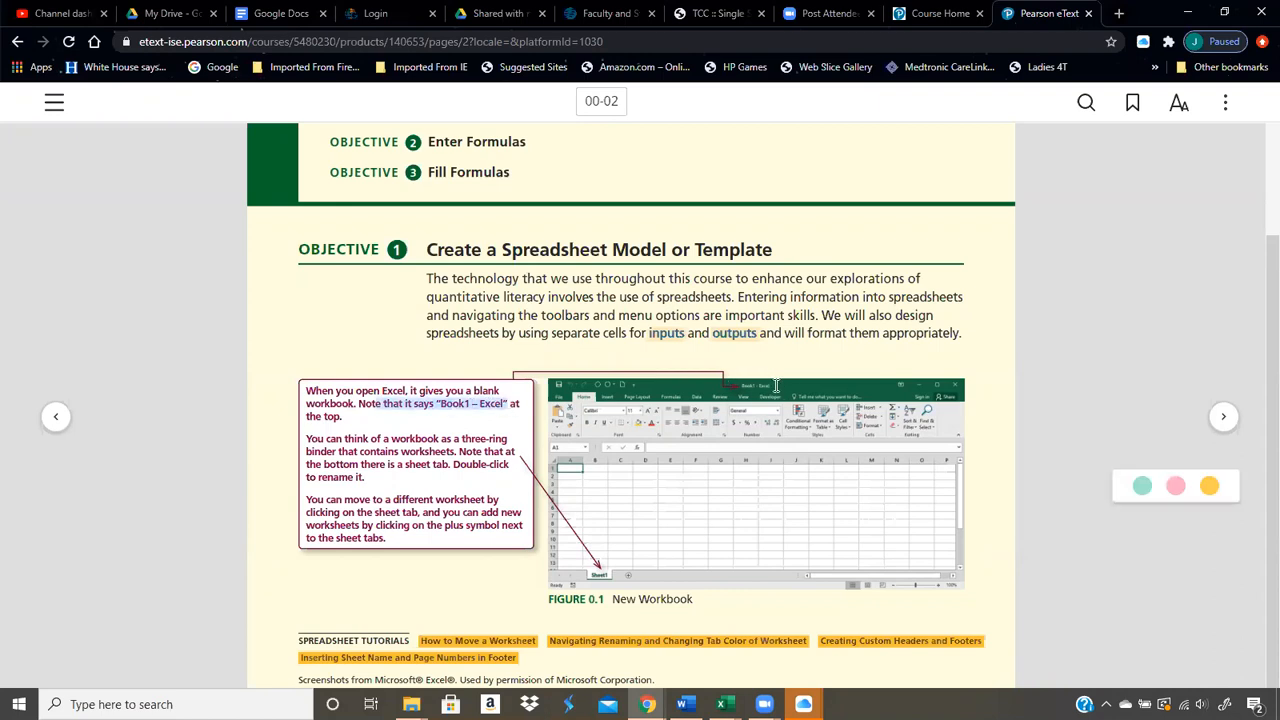
click(410, 444)
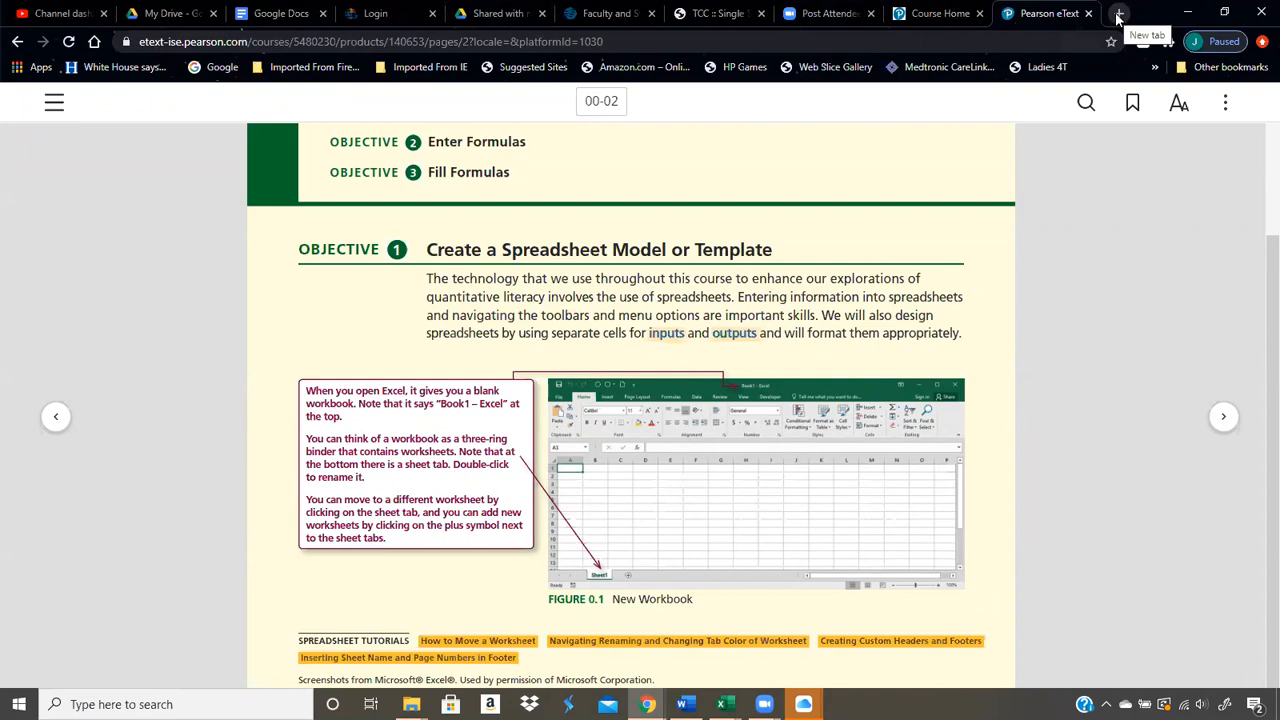
- Switch back to the Book2 workbook in Excel and enter the sample text "bob" in cell D5 of Sheet1
click(808, 703)
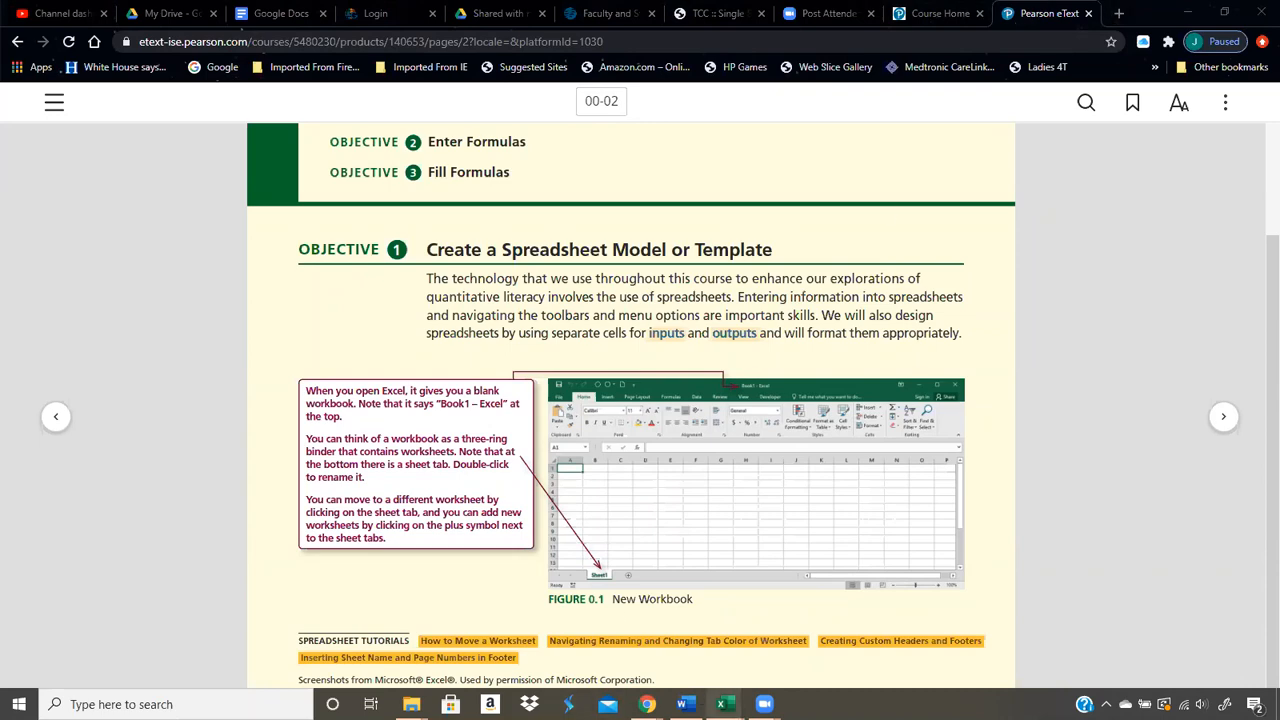
mouse_move(707, 690)
click(811, 635)
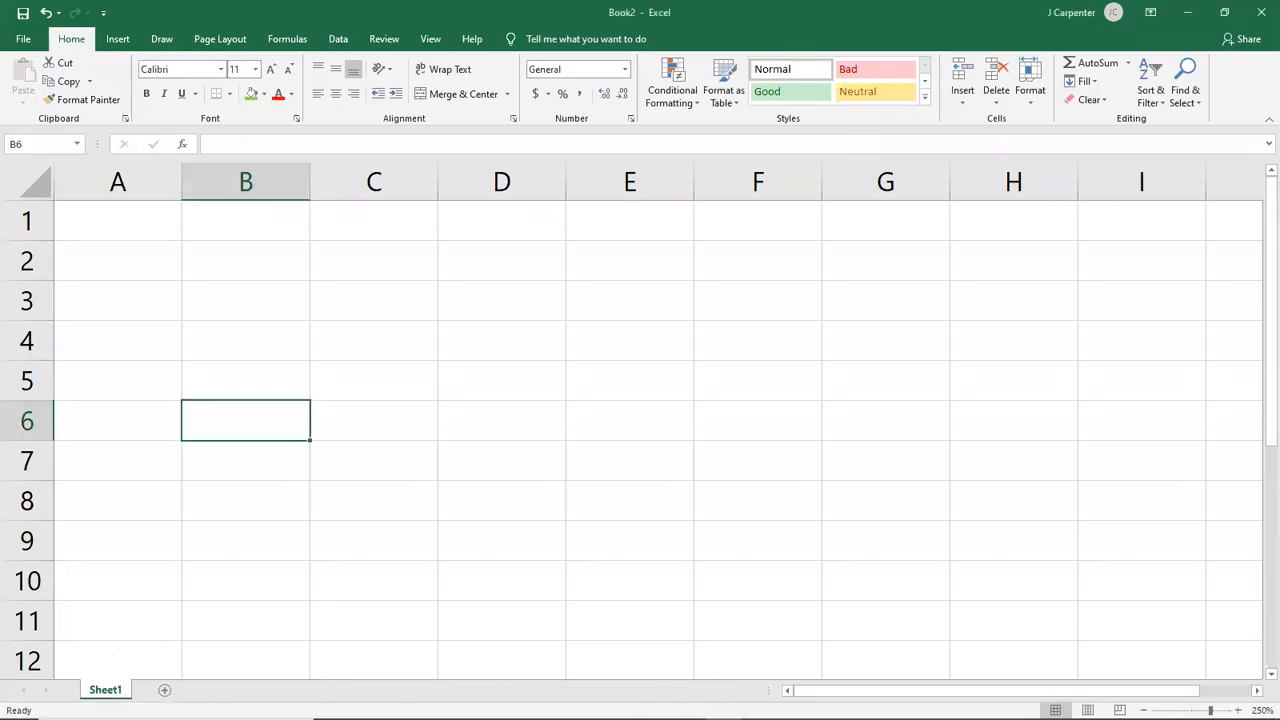
click(474, 365)
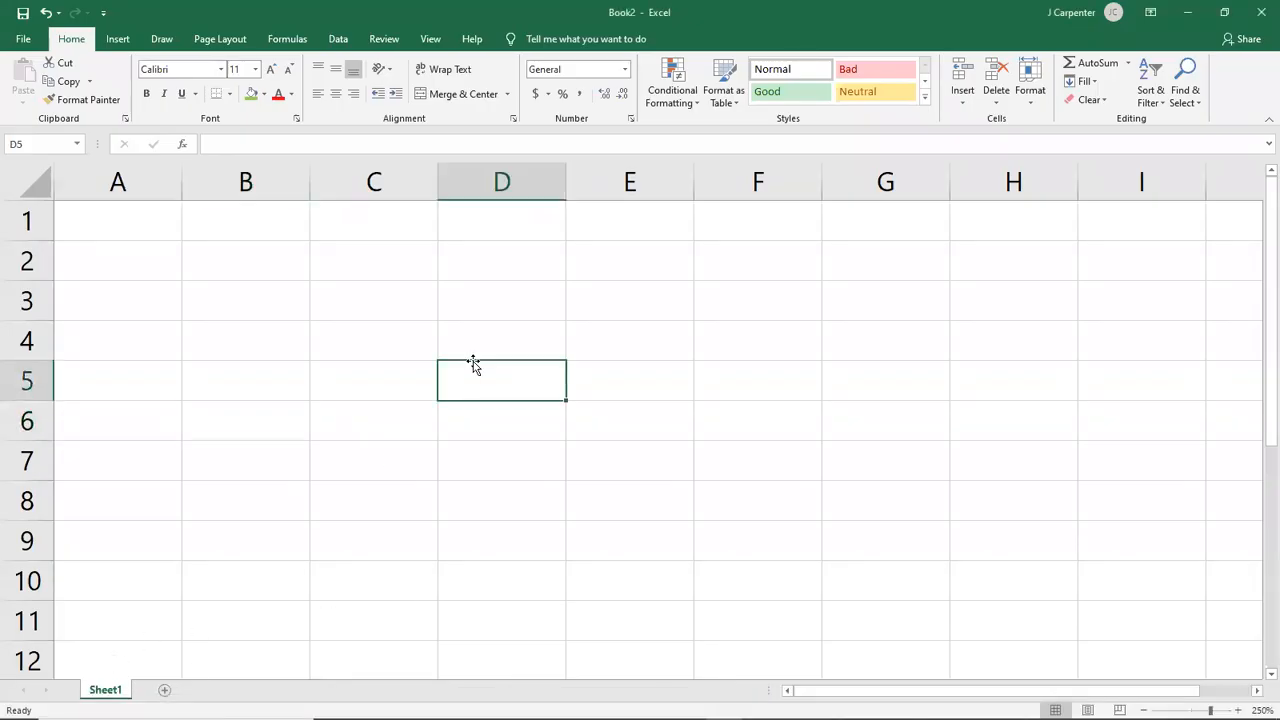
text(bob)
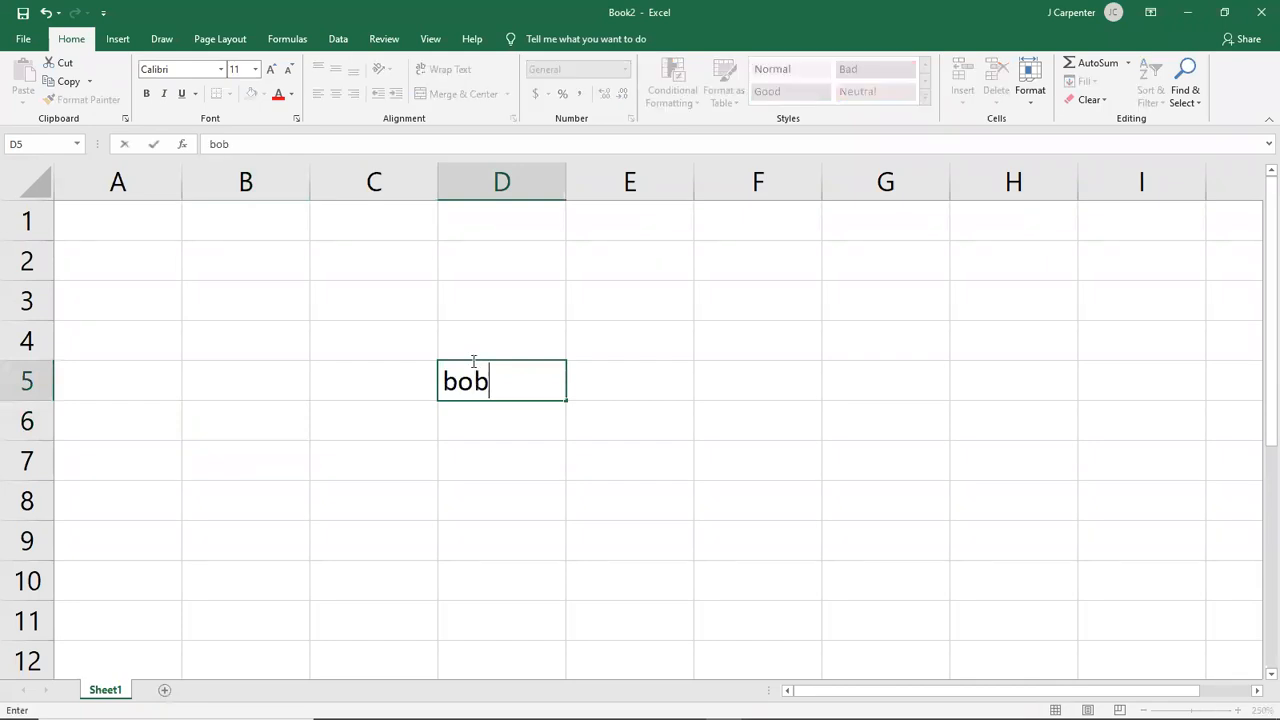
key(Return)
click(484, 379)
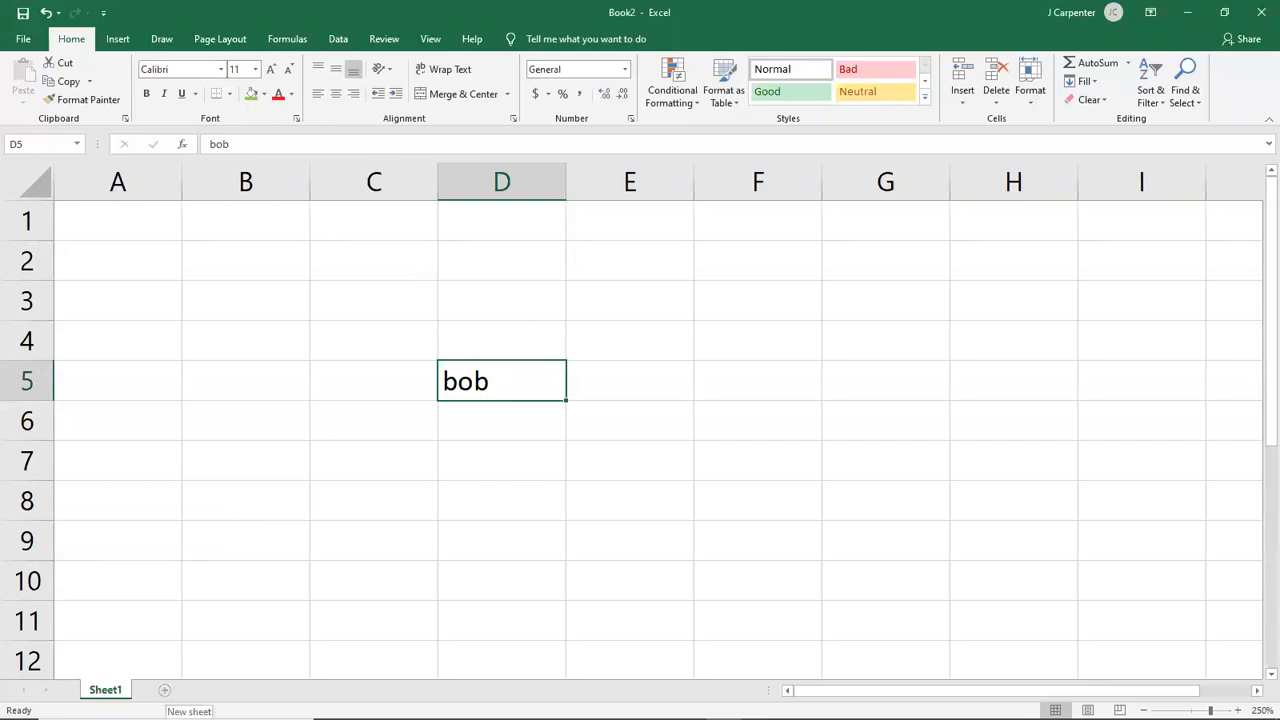
- Add a second worksheet to the workbook and enter "Hello" in cell A1 of the new sheet
click(164, 690)
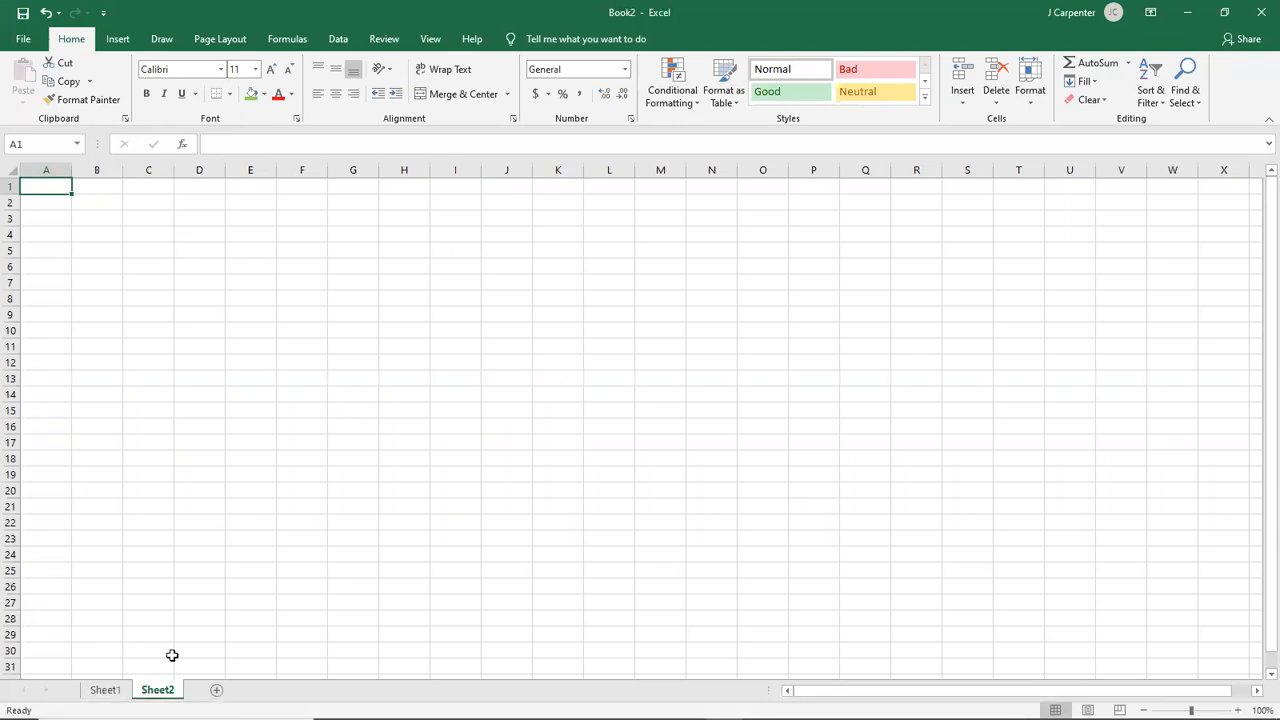
click(105, 690)
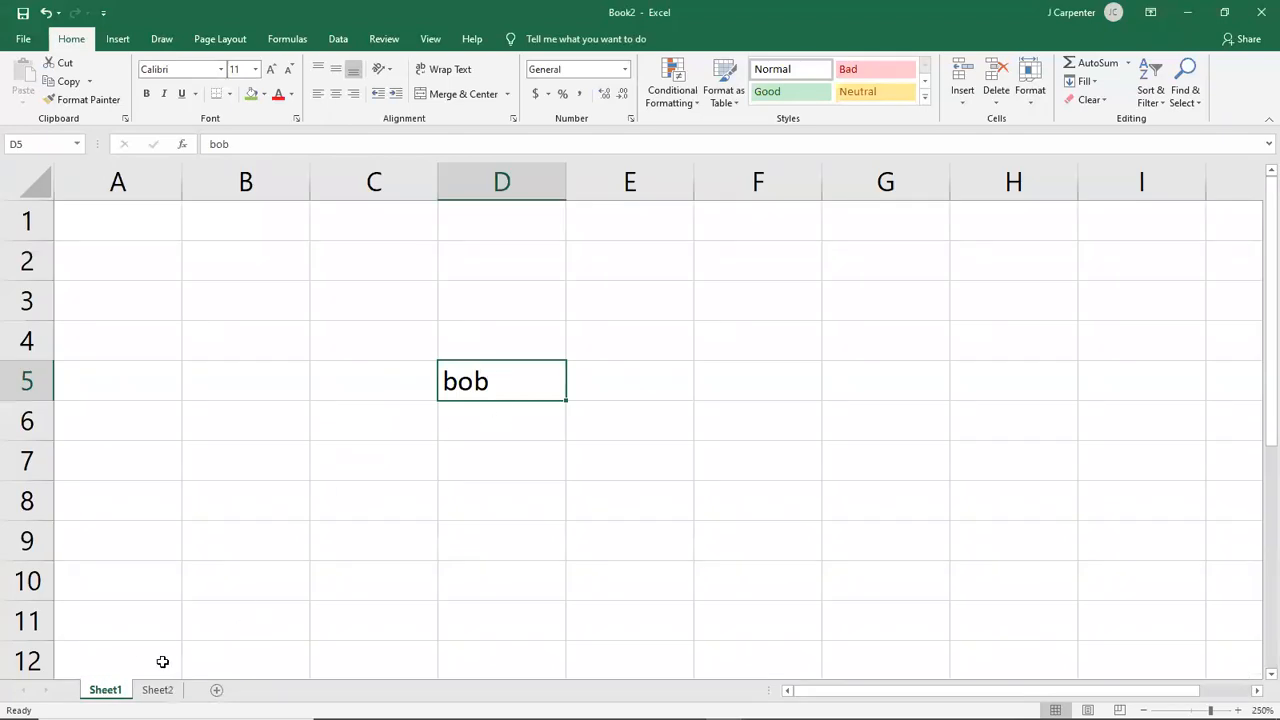
click(147, 692)
click(391, 376)
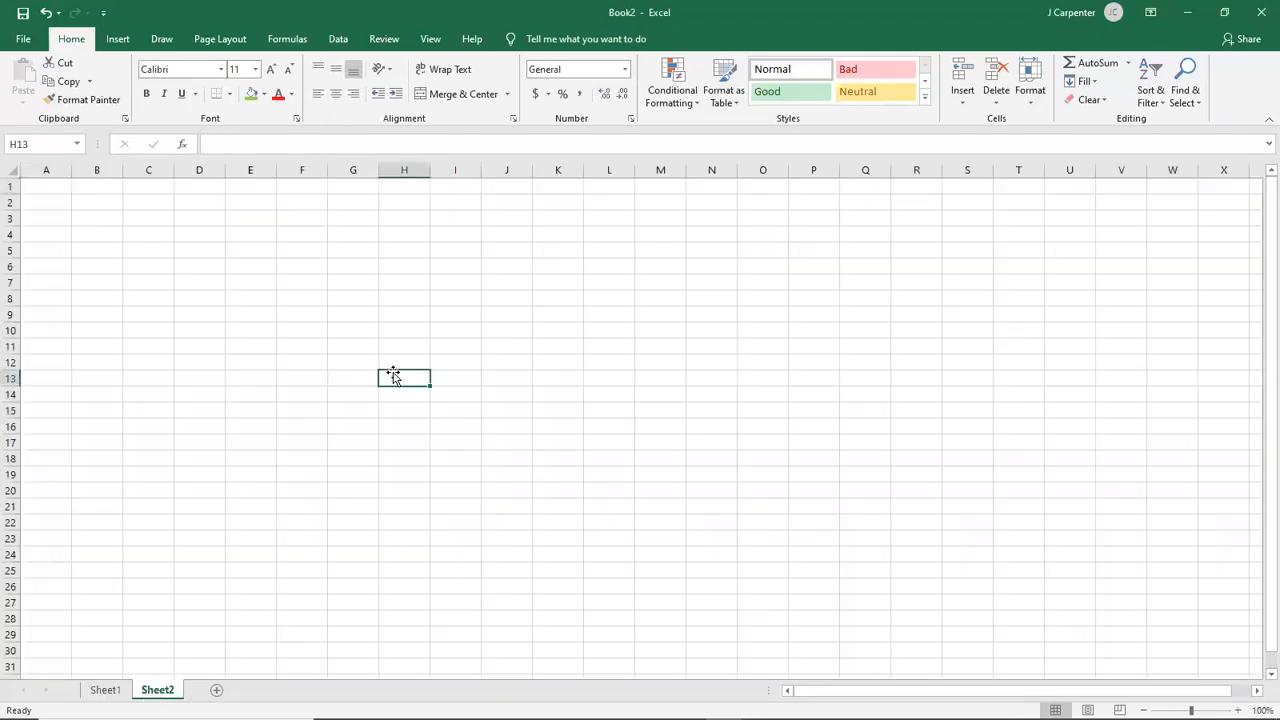
click(57, 185)
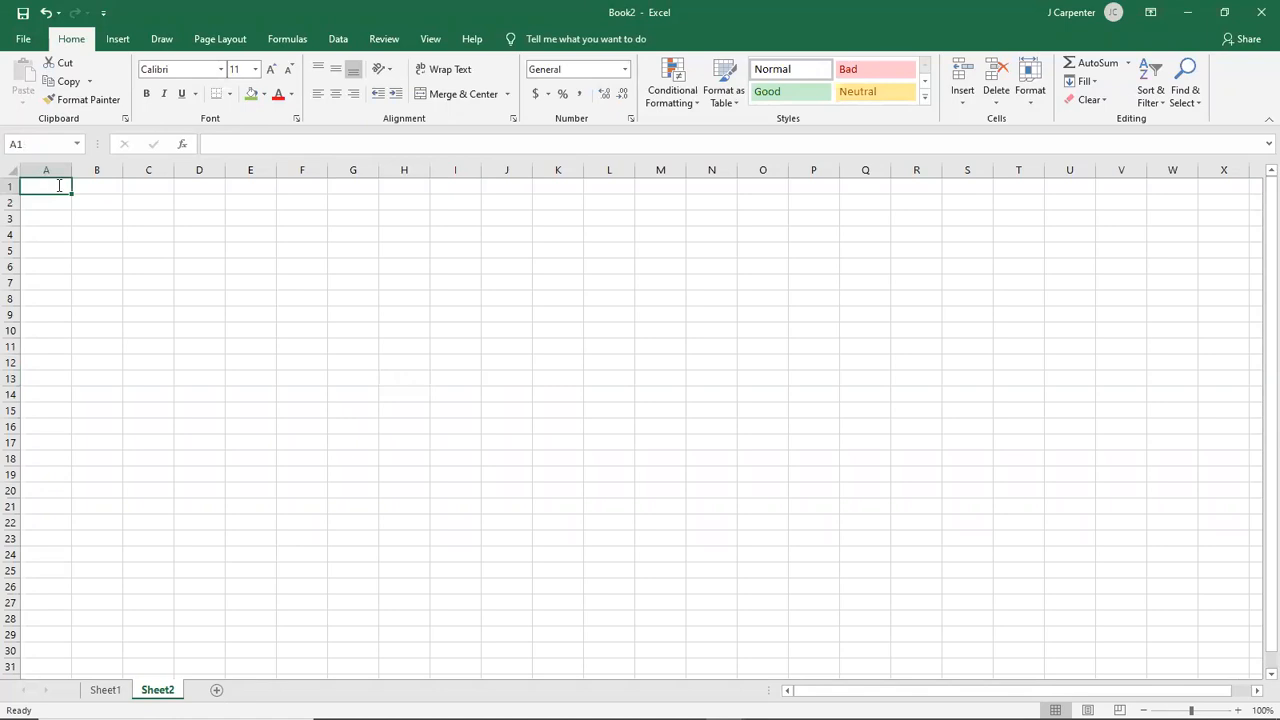
text(Hello)
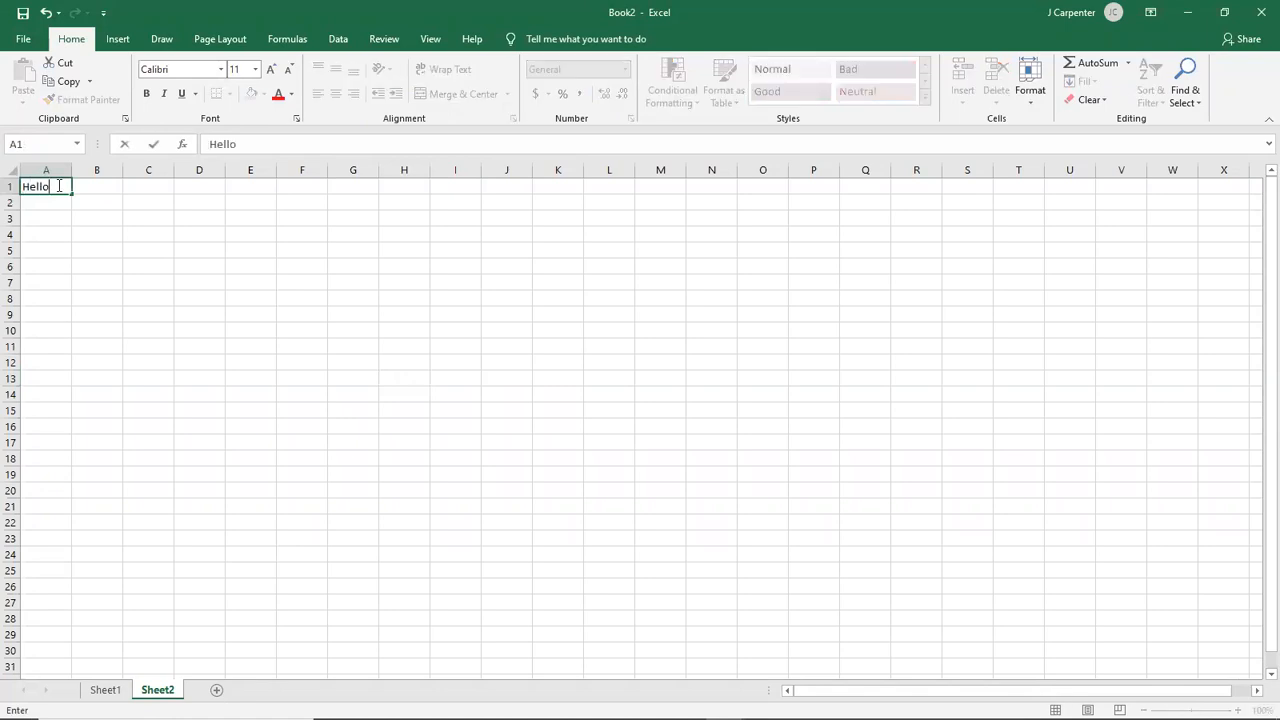
- Switch back and forth between Sheet1 and Sheet2 to compare their separate contents
click(105, 690)
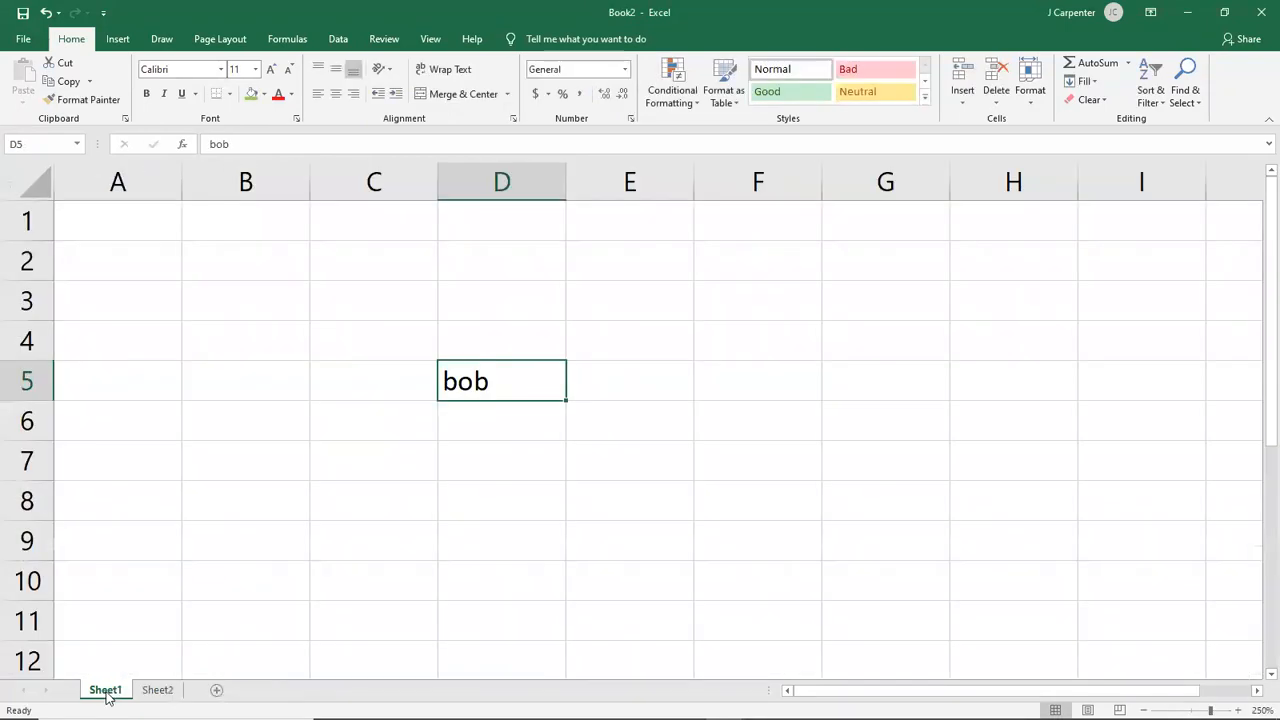
click(163, 688)
click(106, 689)
click(145, 690)
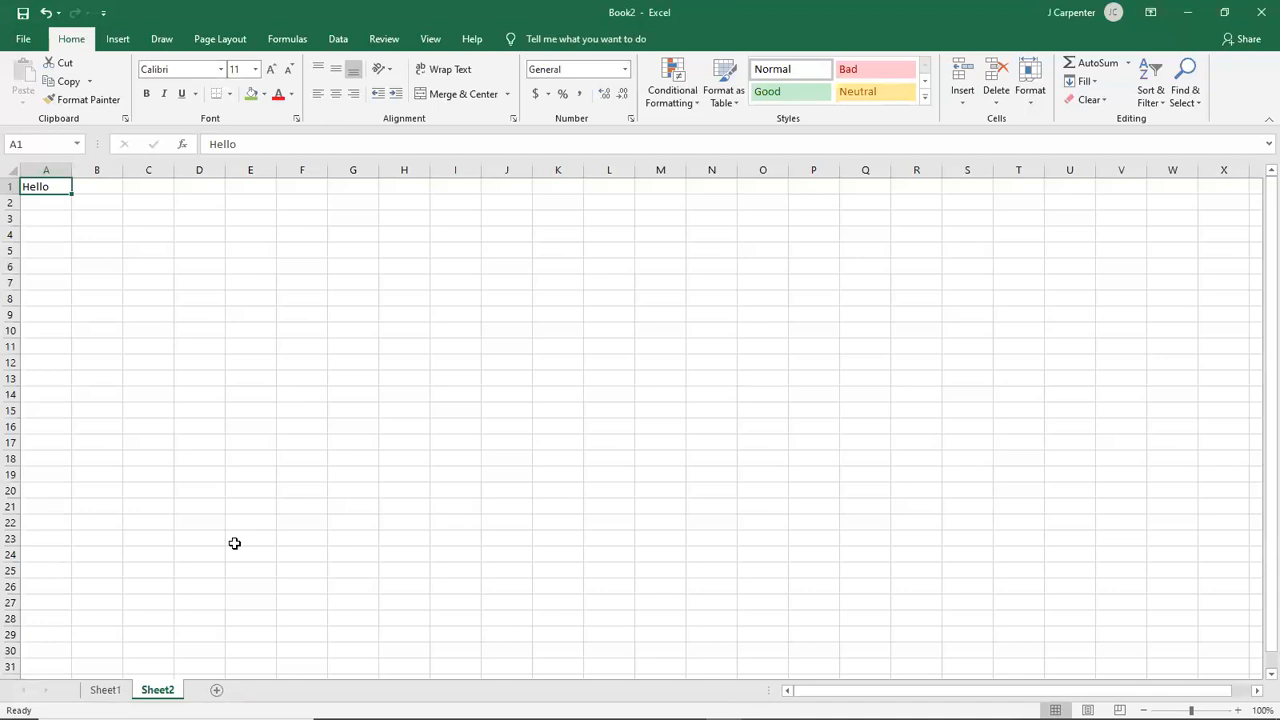
- Rename Sheet1 as "Sales Order Form"
click(104, 690)
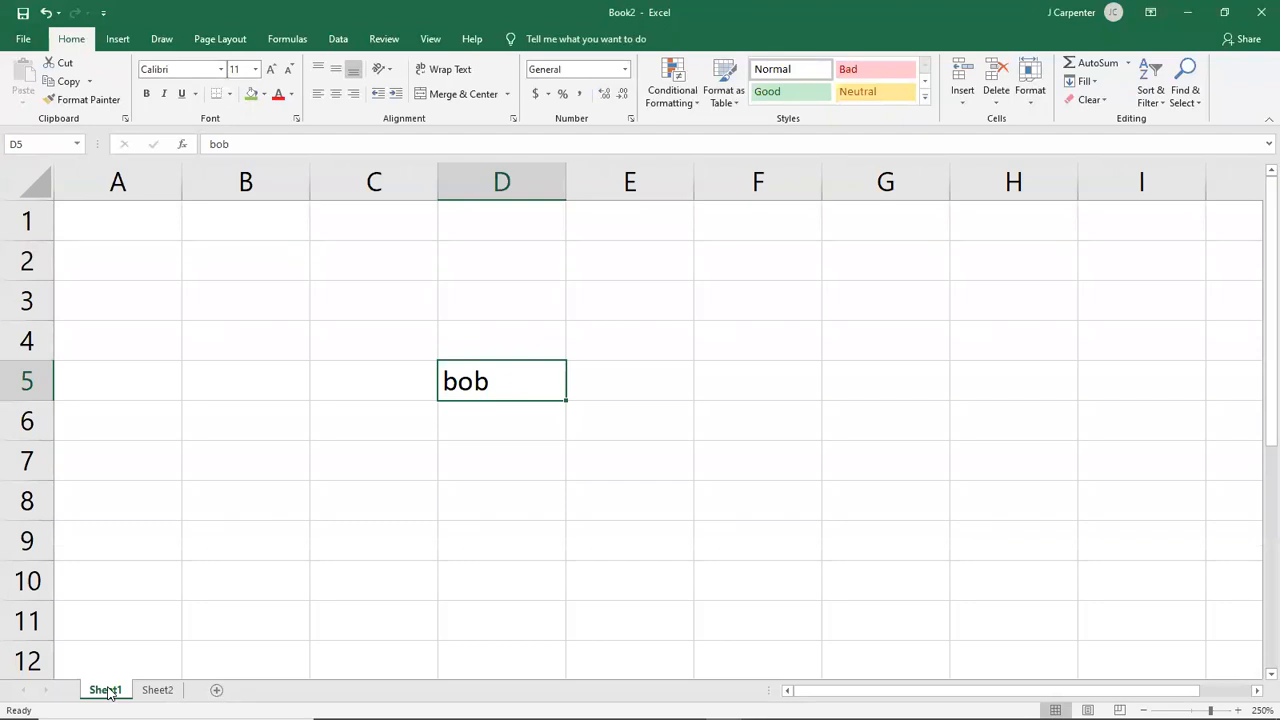
double_click(106, 690)
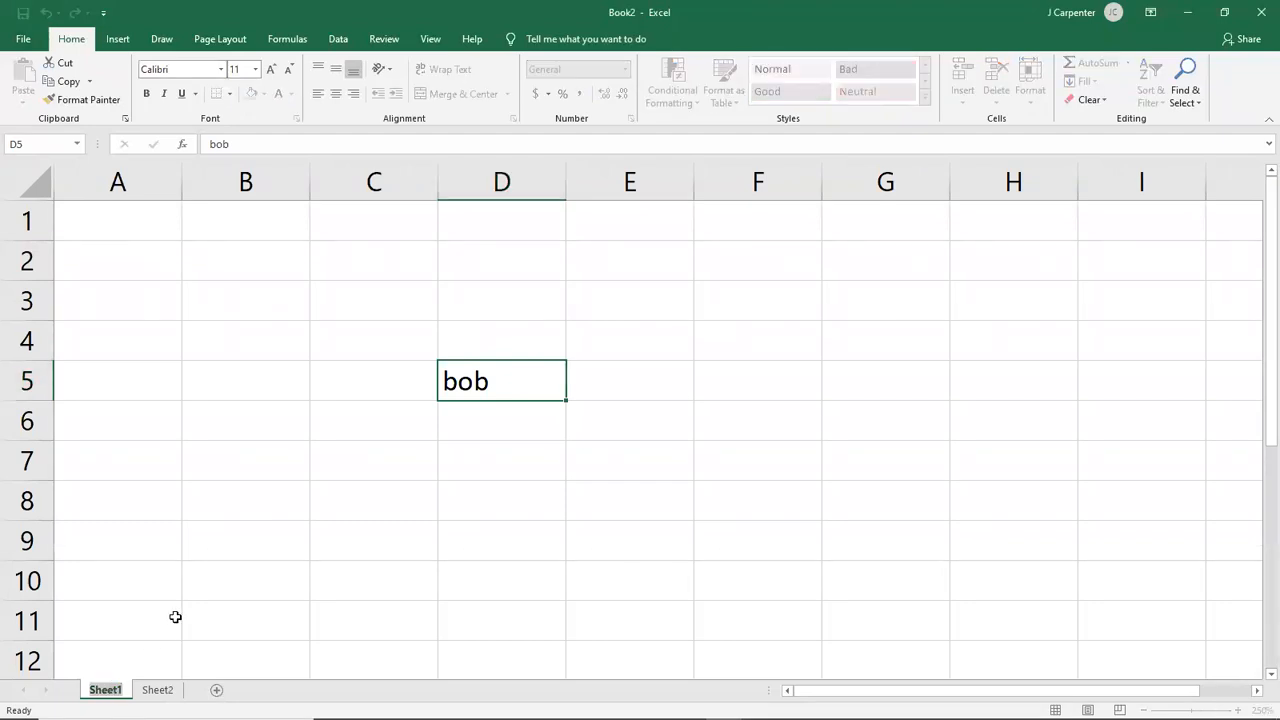
text(Sales)
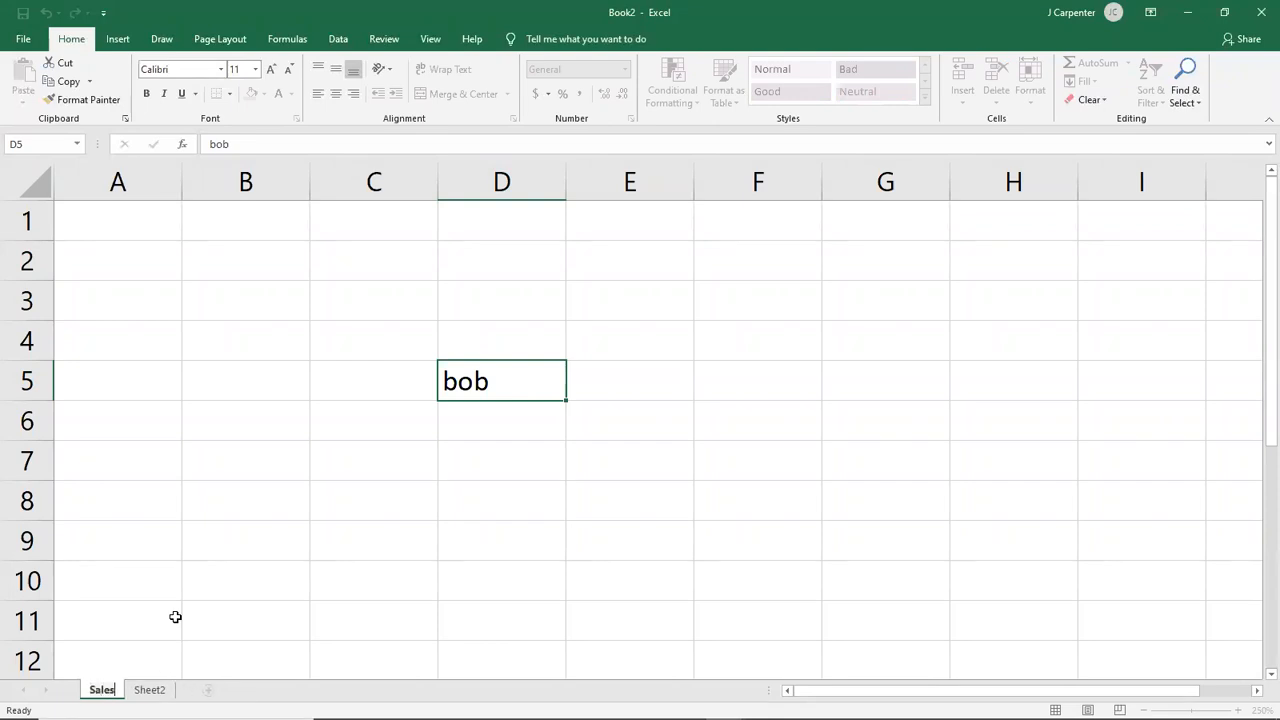
text( Order Form)
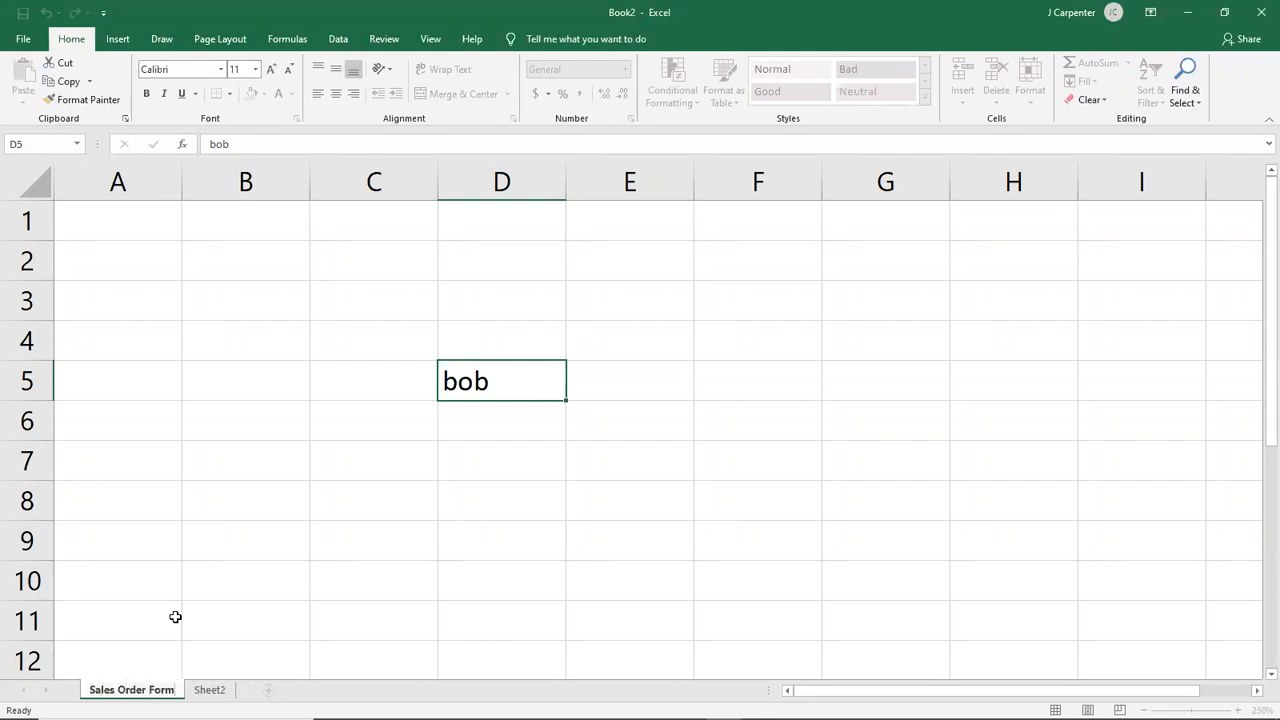
key(Return)
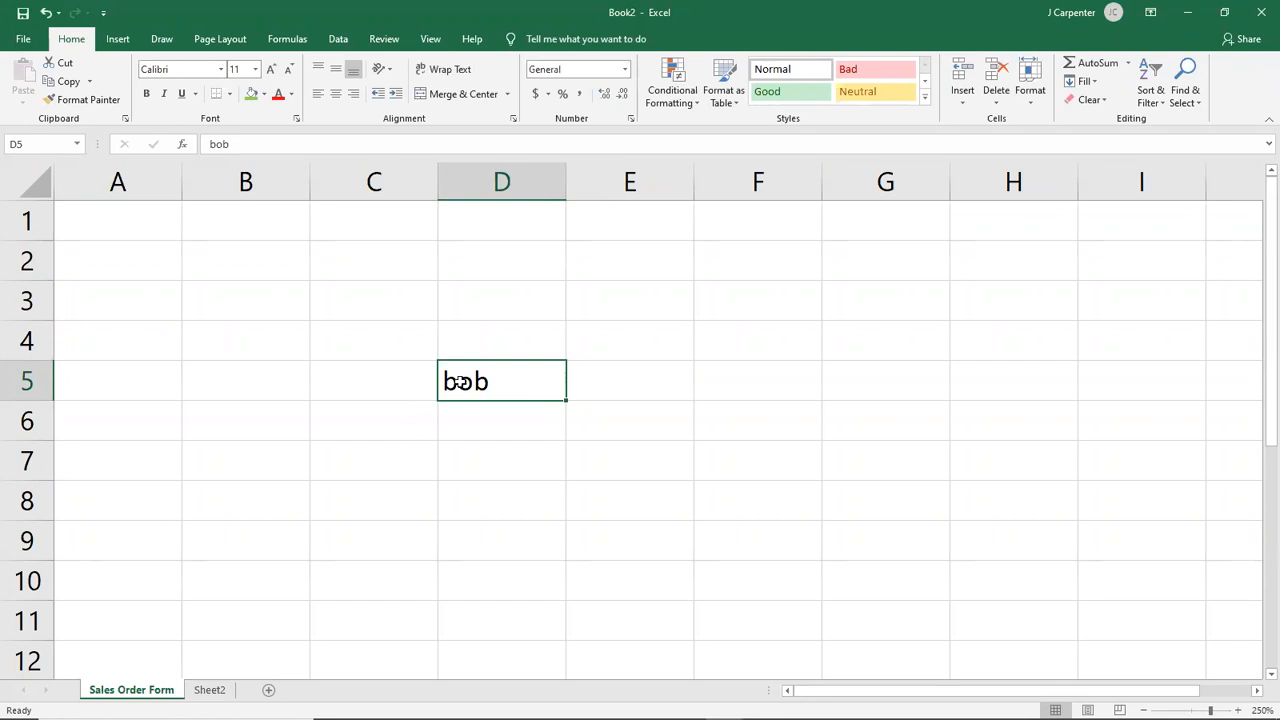
- Clear the sample text from cell D5 of the Sales Order Form sheet
key(BackSpace)
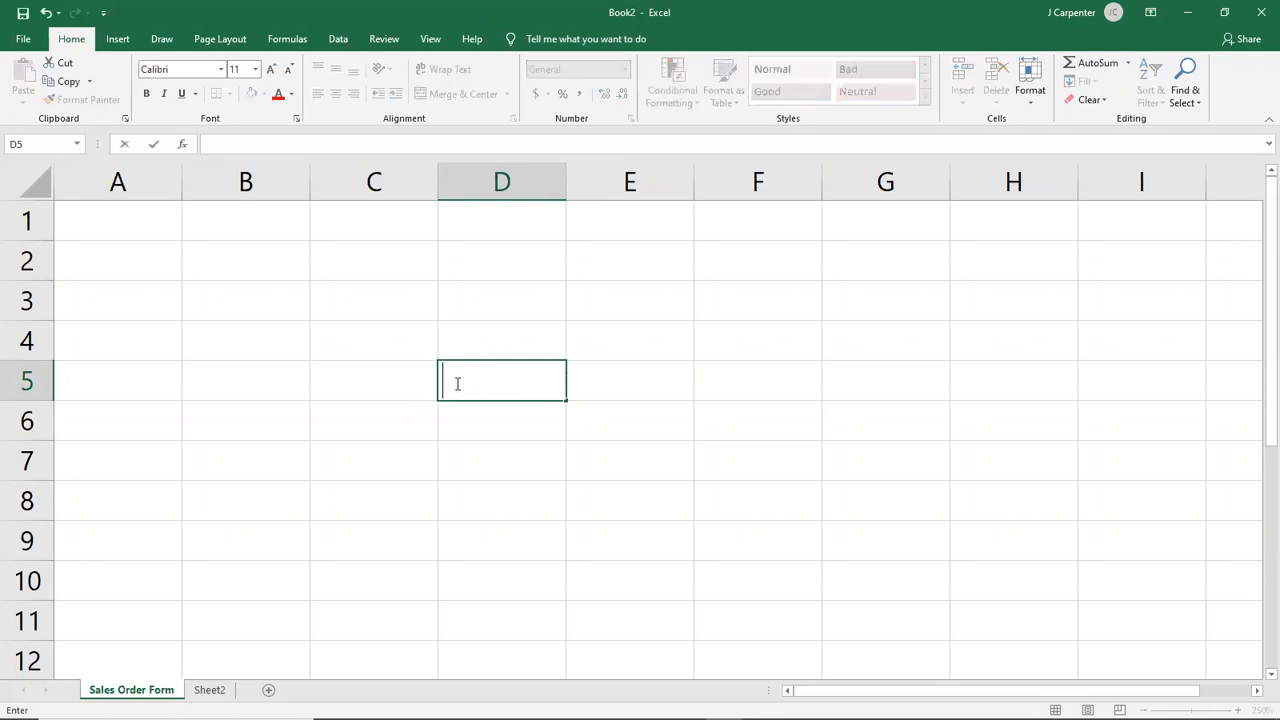
click(391, 404)
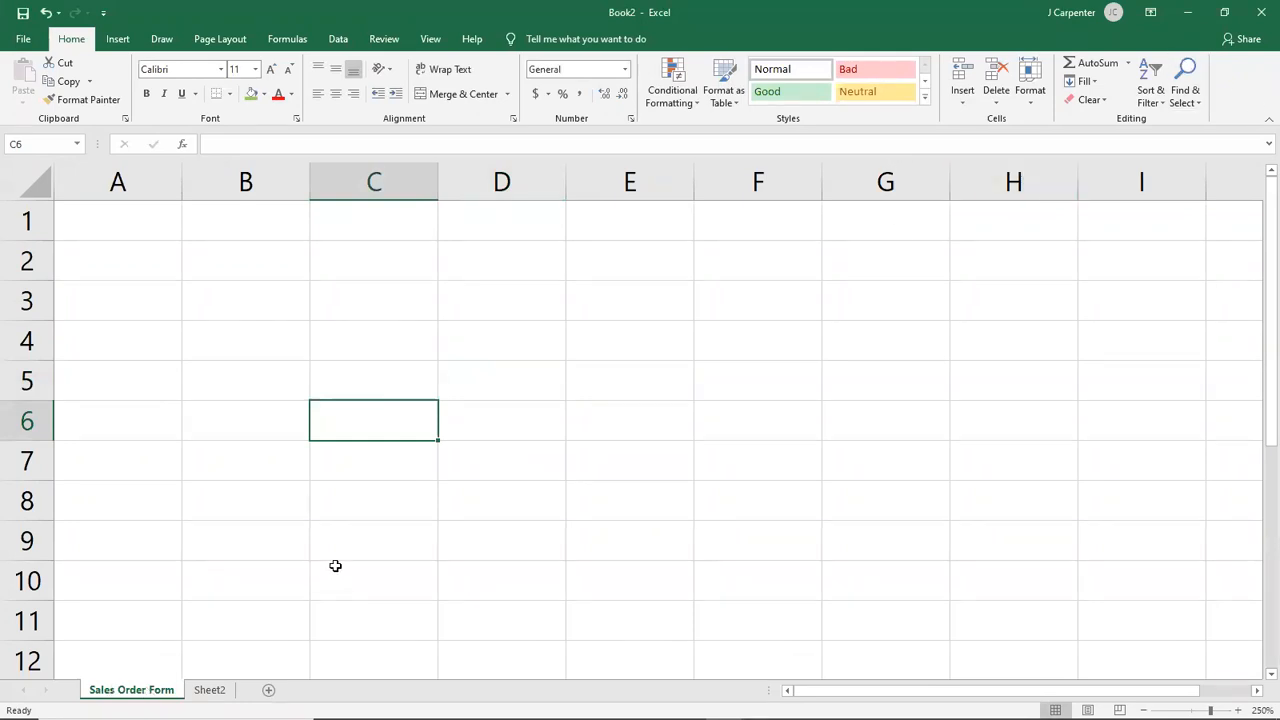
- Show the sheet options for Sheet2 without applying any, and return to the Sales Order Form sheet
right_click(206, 690)
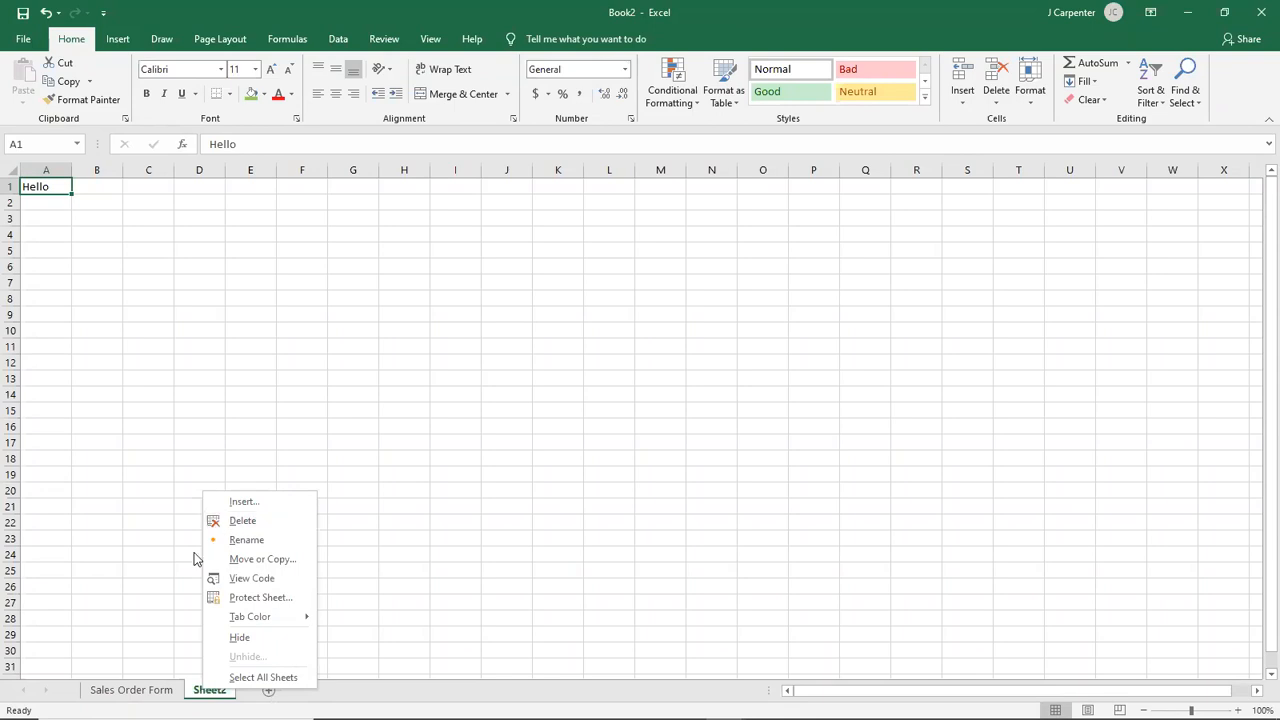
click(147, 618)
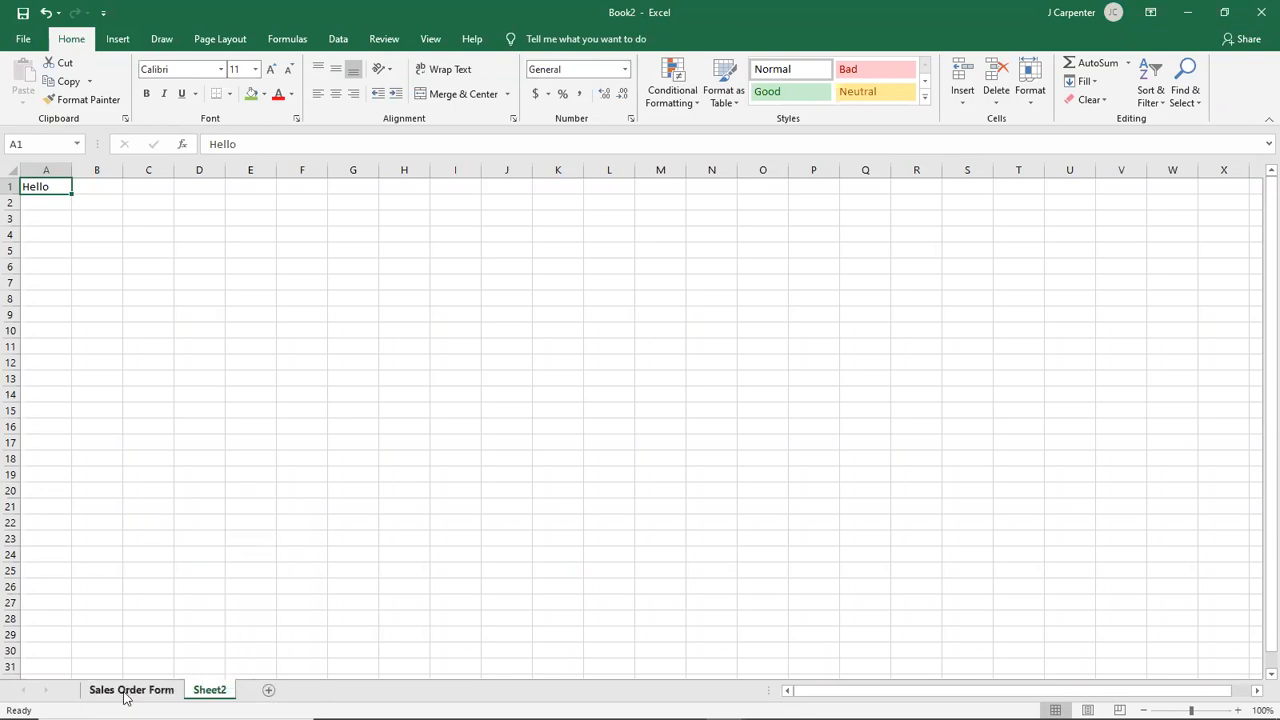
click(124, 692)
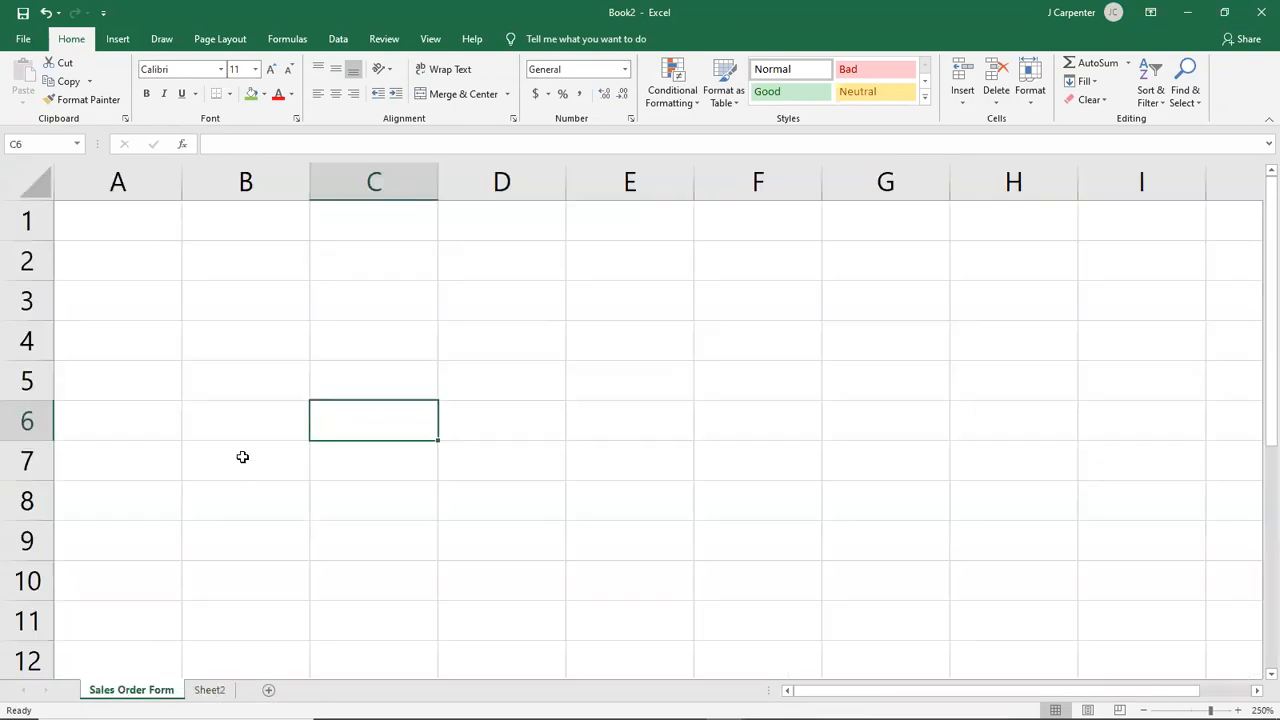
- Permanently delete the Sheet2 worksheet from the workbook
right_click(212, 690)
click(255, 521)
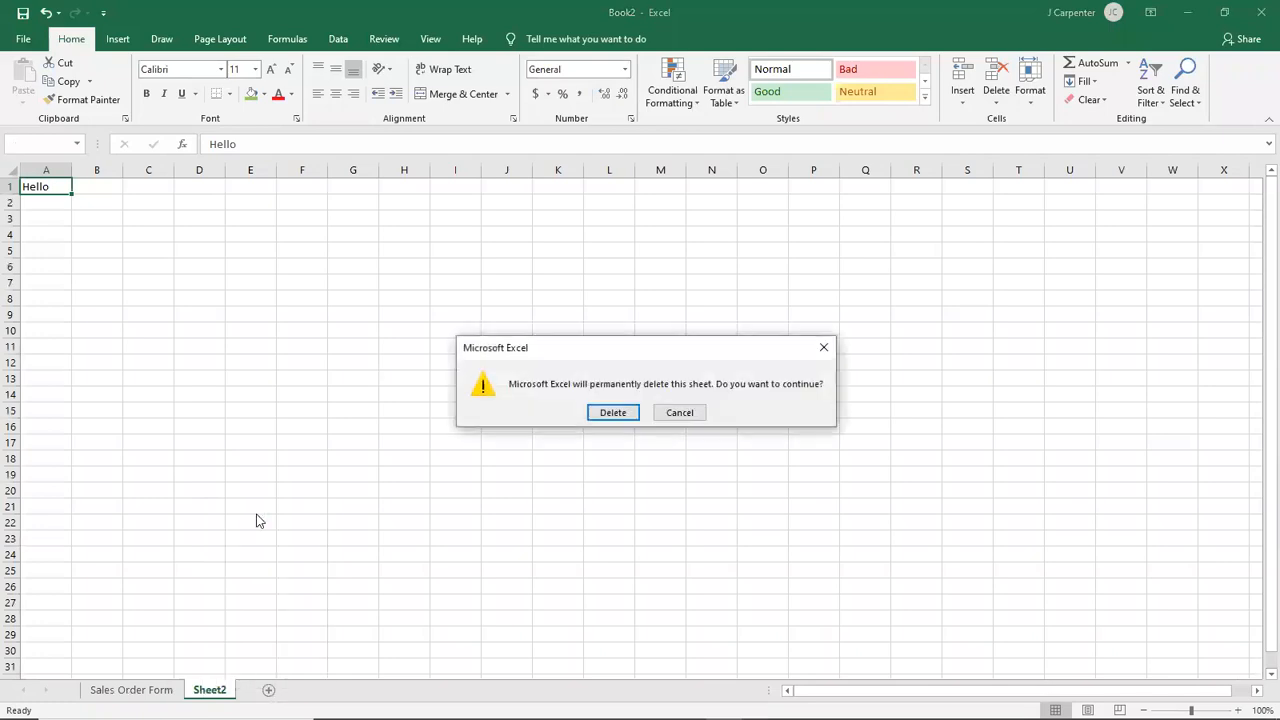
click(610, 413)
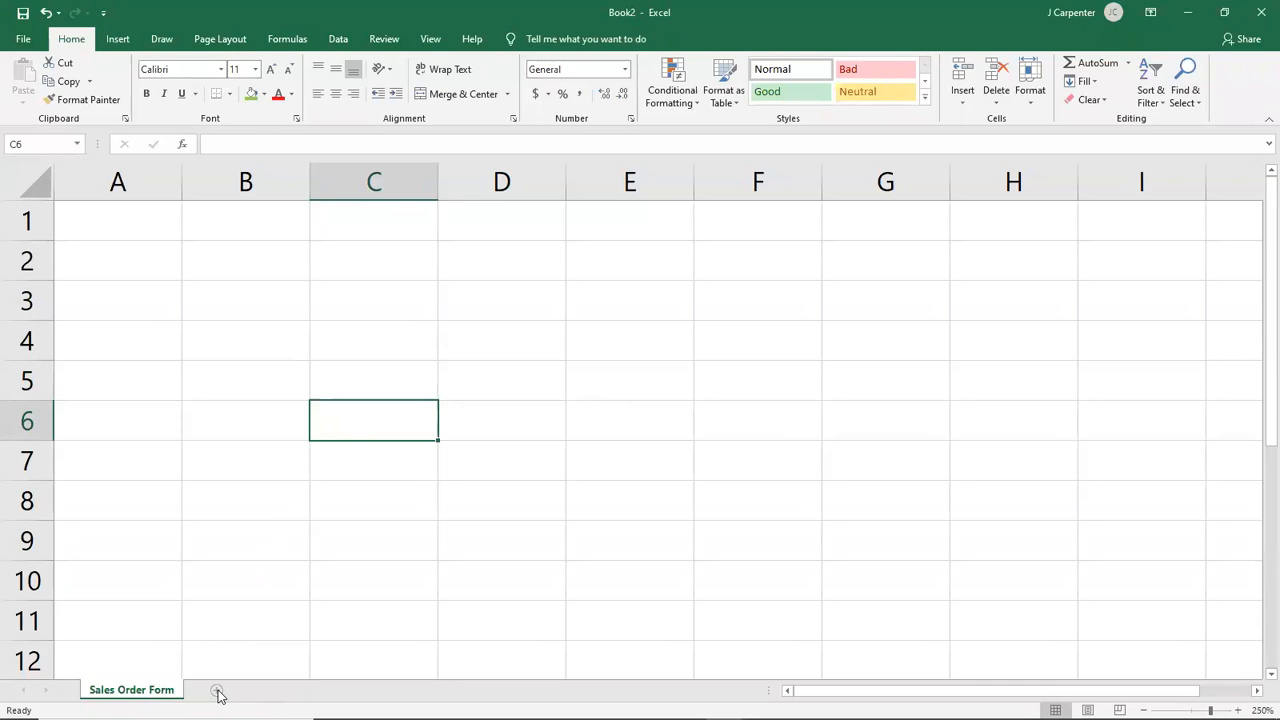
- Add a new worksheet after Sales Order Form and name it "Sheet 2"
click(218, 692)
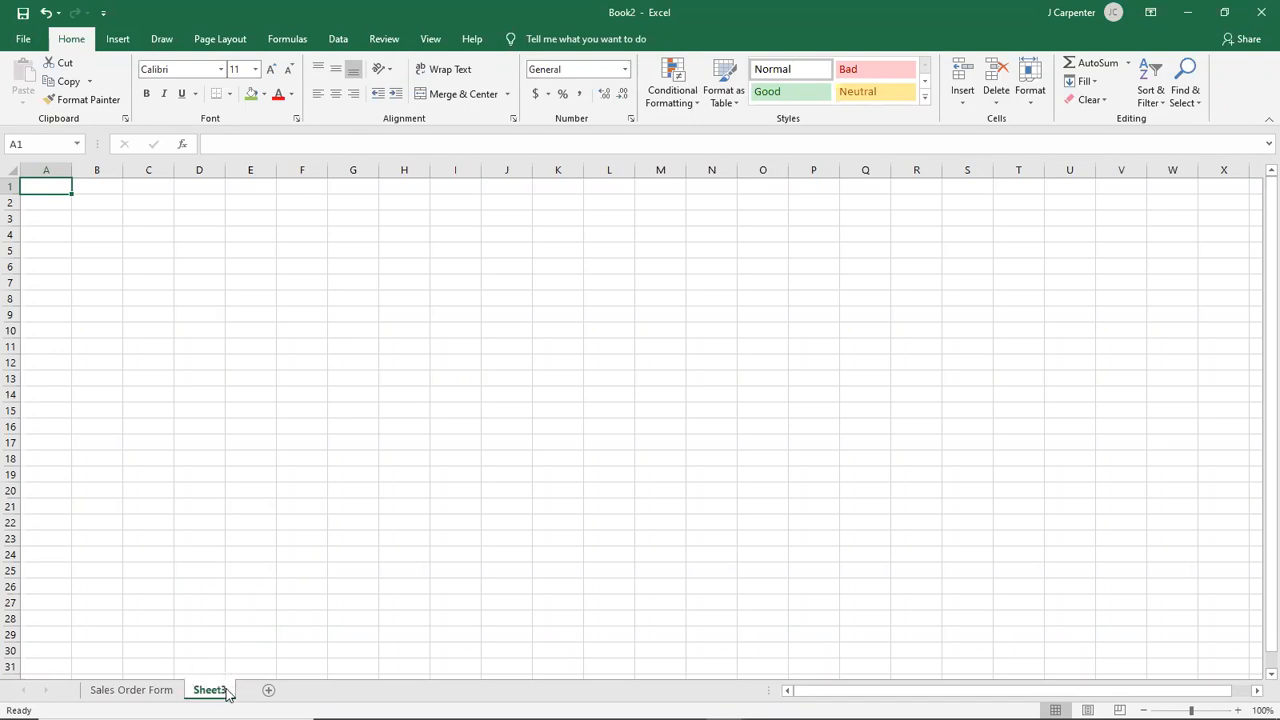
double_click(211, 692)
text(Sheet 2)
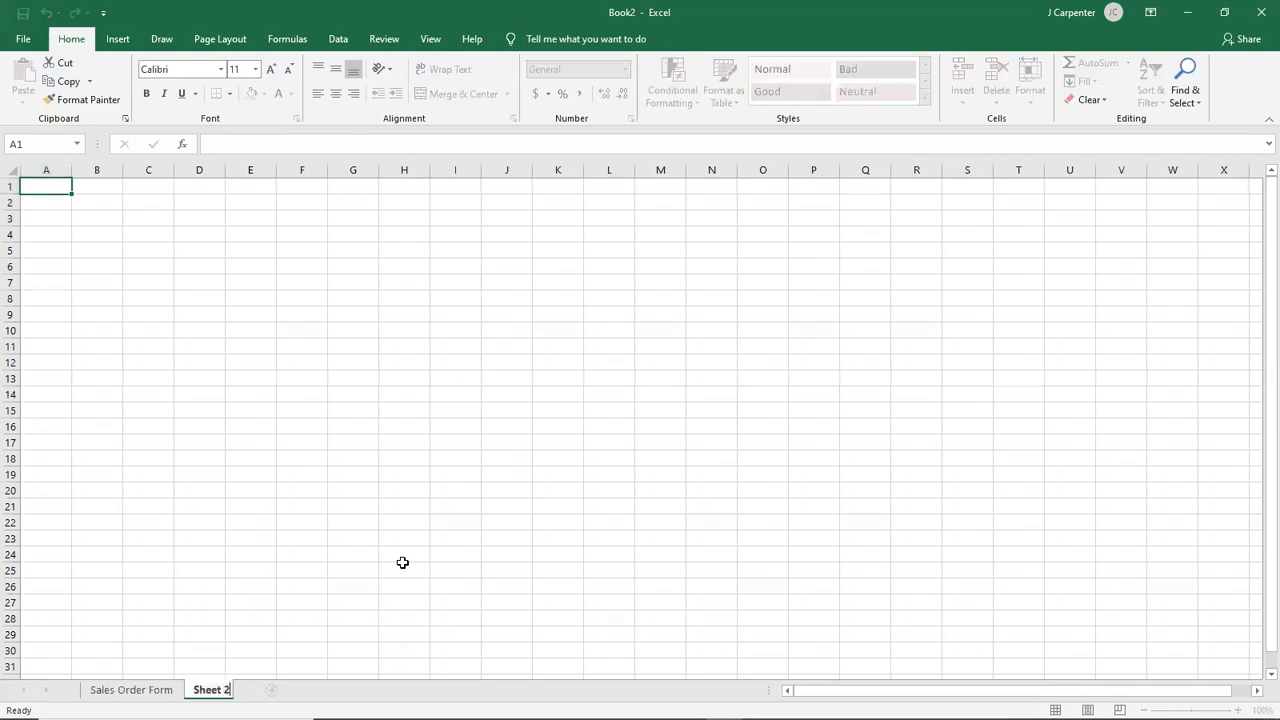
key(Return)
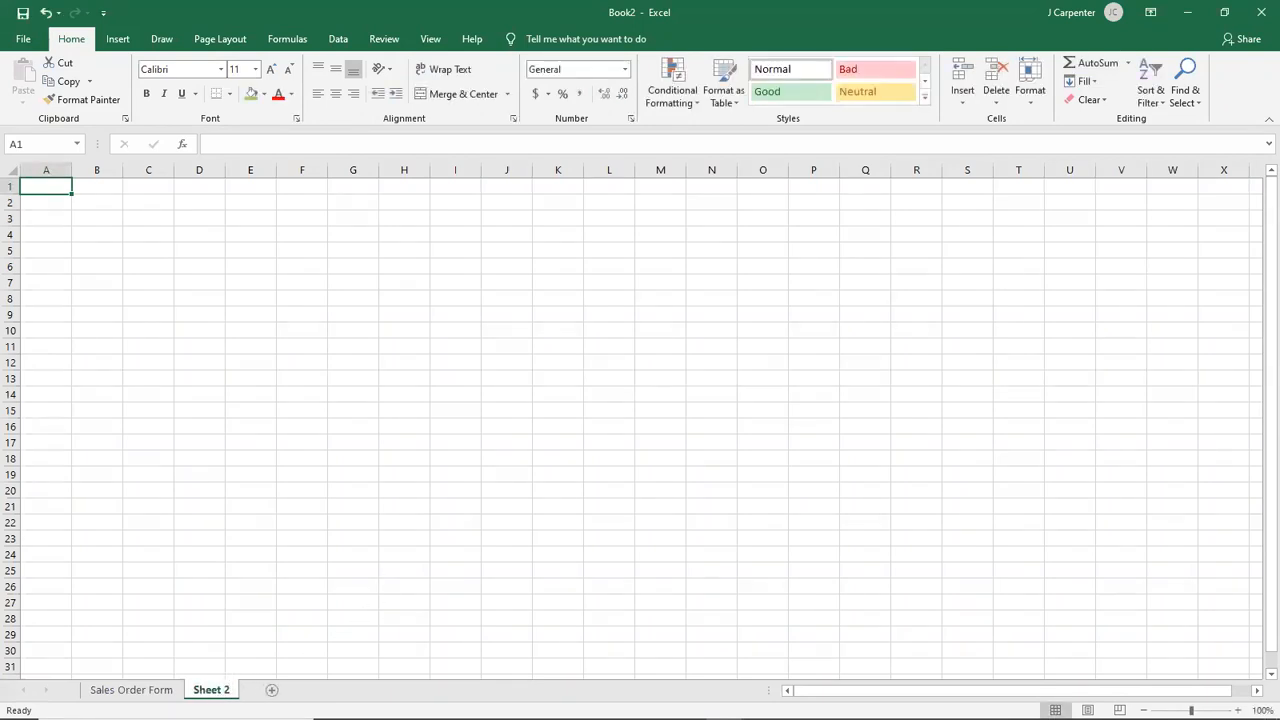
- Add another worksheet after Sheet 2 and return to the Sales Order Form sheet
click(271, 690)
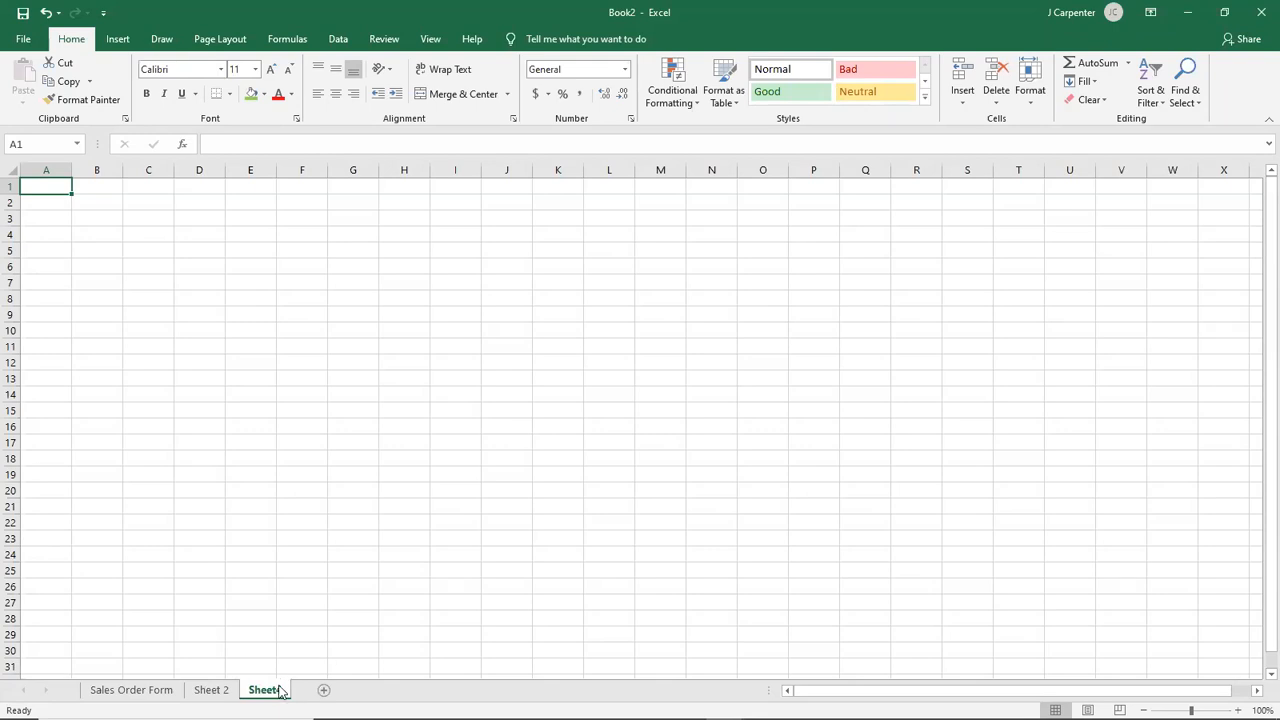
click(121, 690)
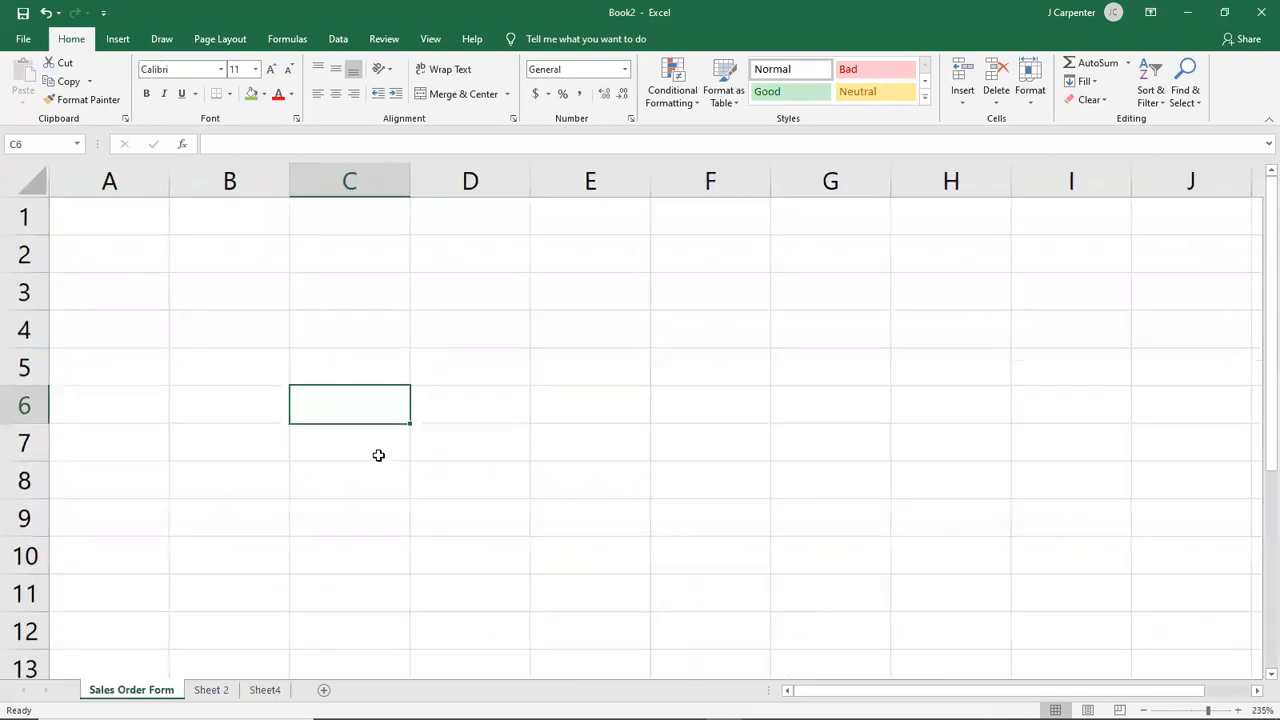
- Switch to the Pearson eText in Chrome, look at page 00-03 and return to page 00-02
mouse_move(610, 717)
click(647, 705)
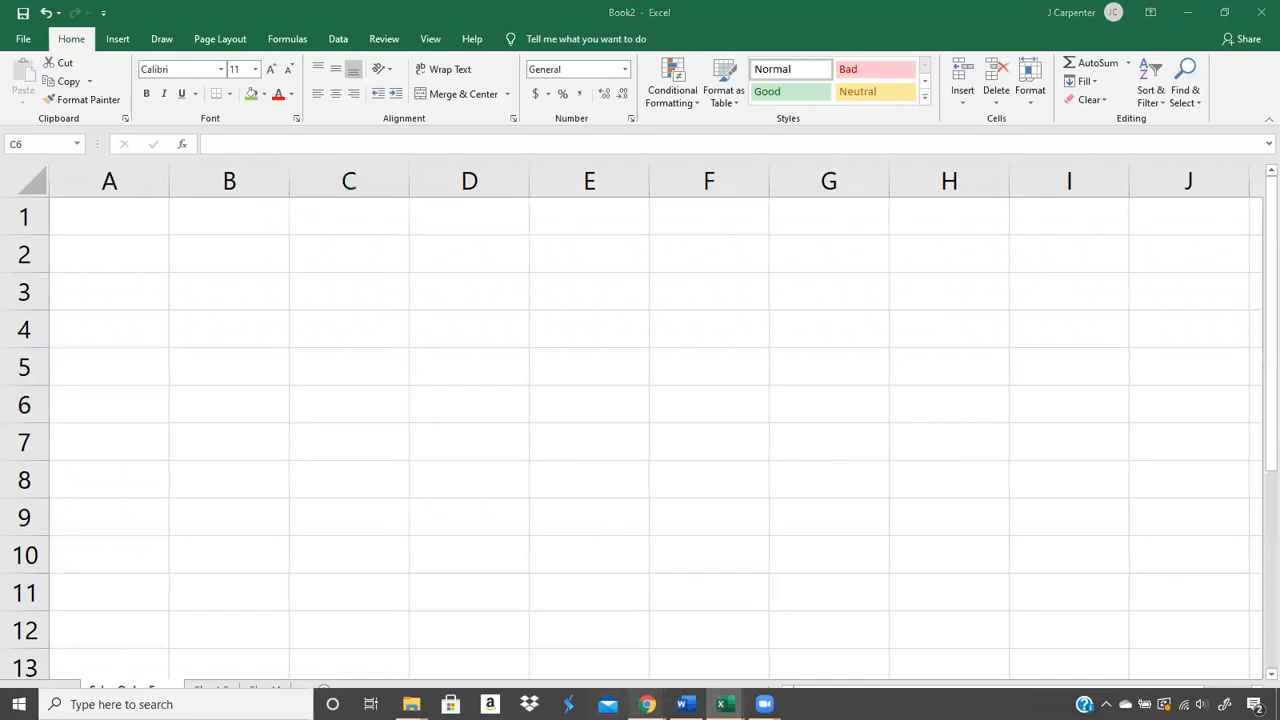
click(560, 625)
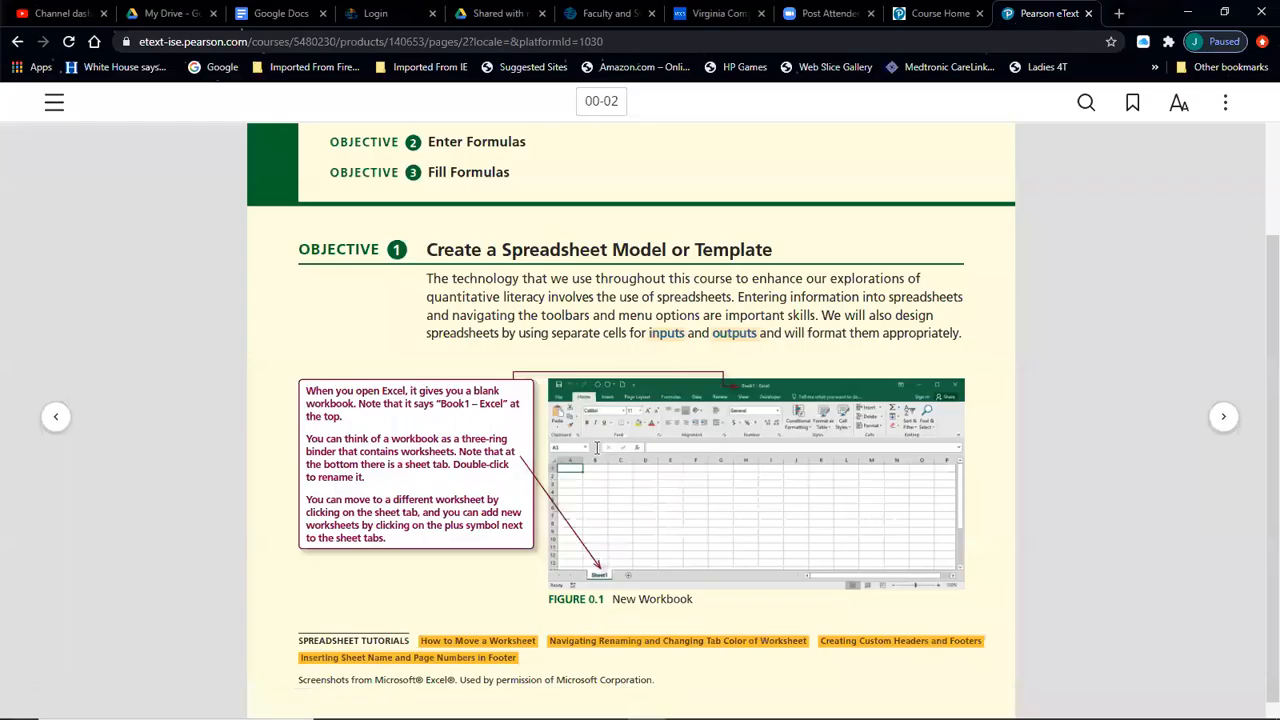
click(1226, 416)
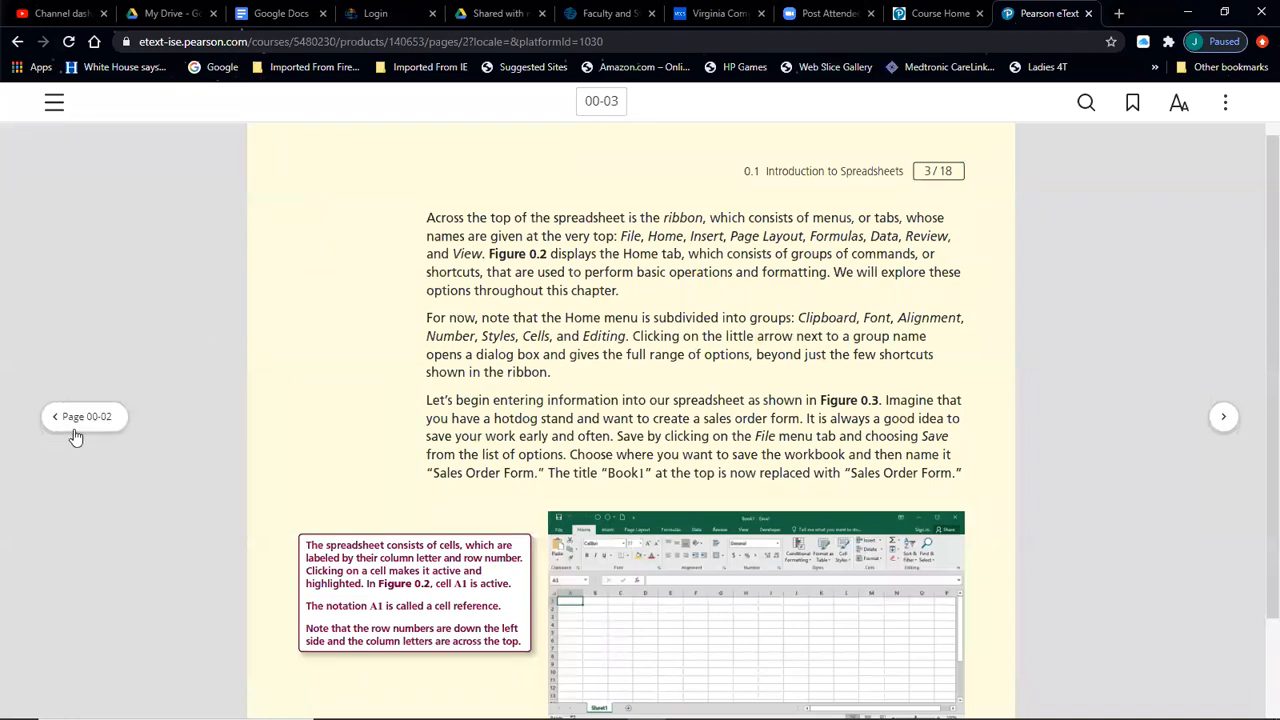
click(57, 417)
- Switch to the Chapter 0 worksheets PDF and look through its Section 0.1 exercises and the key terms of Objective 2, Enter Formulas
mouse_move(648, 704)
click(751, 630)
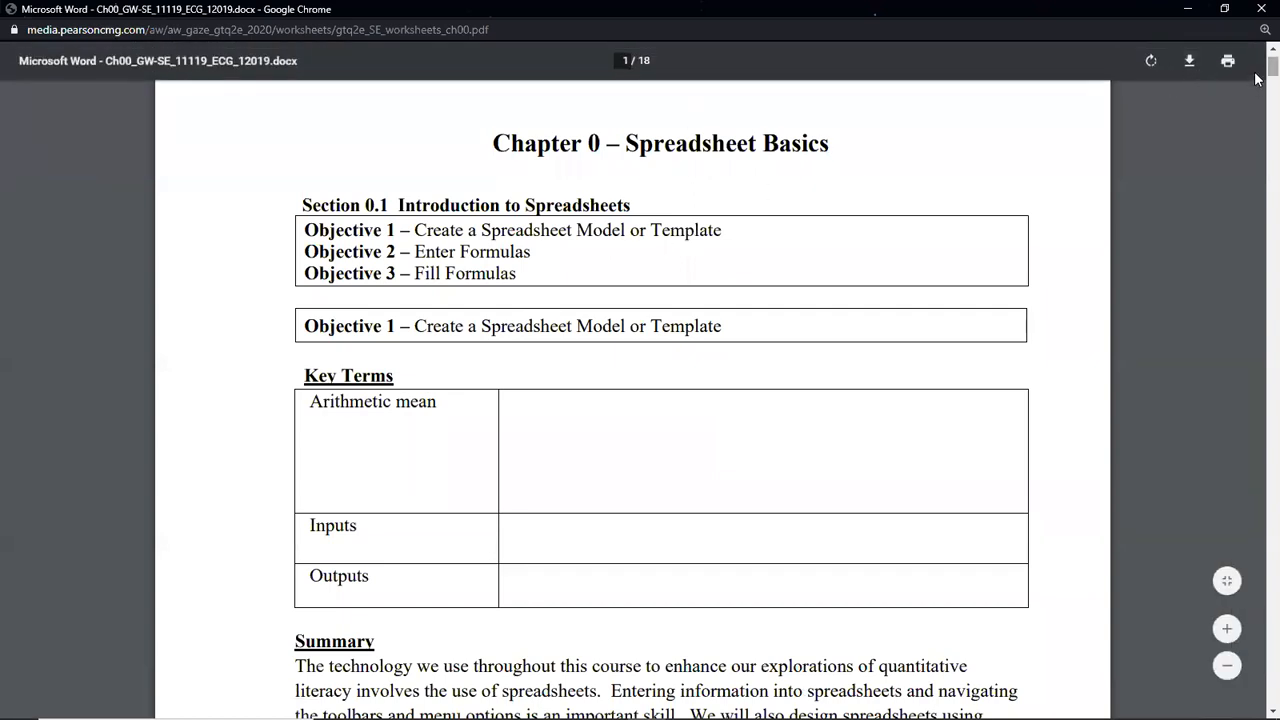
scroll(1257, 86, down, 3)
scroll(1257, 86, up, 2)
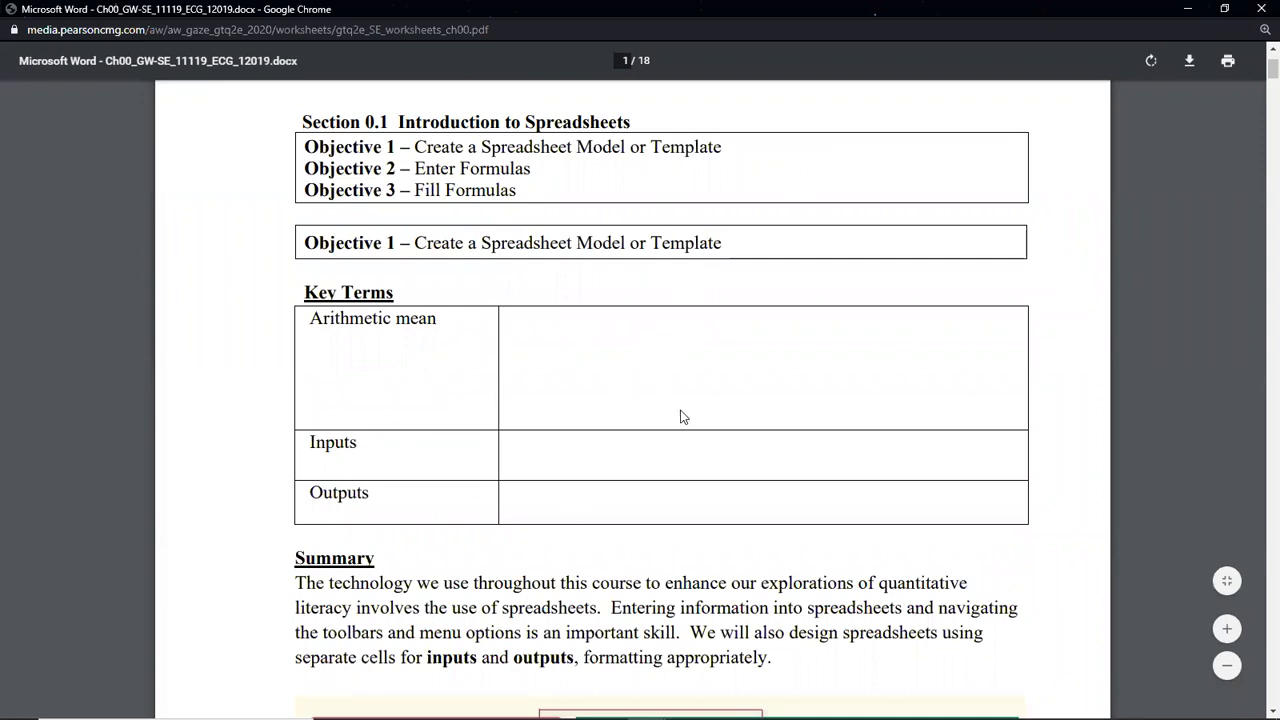
drag(1257, 68, 1246, 305)
scroll(892, 169, up, 1)
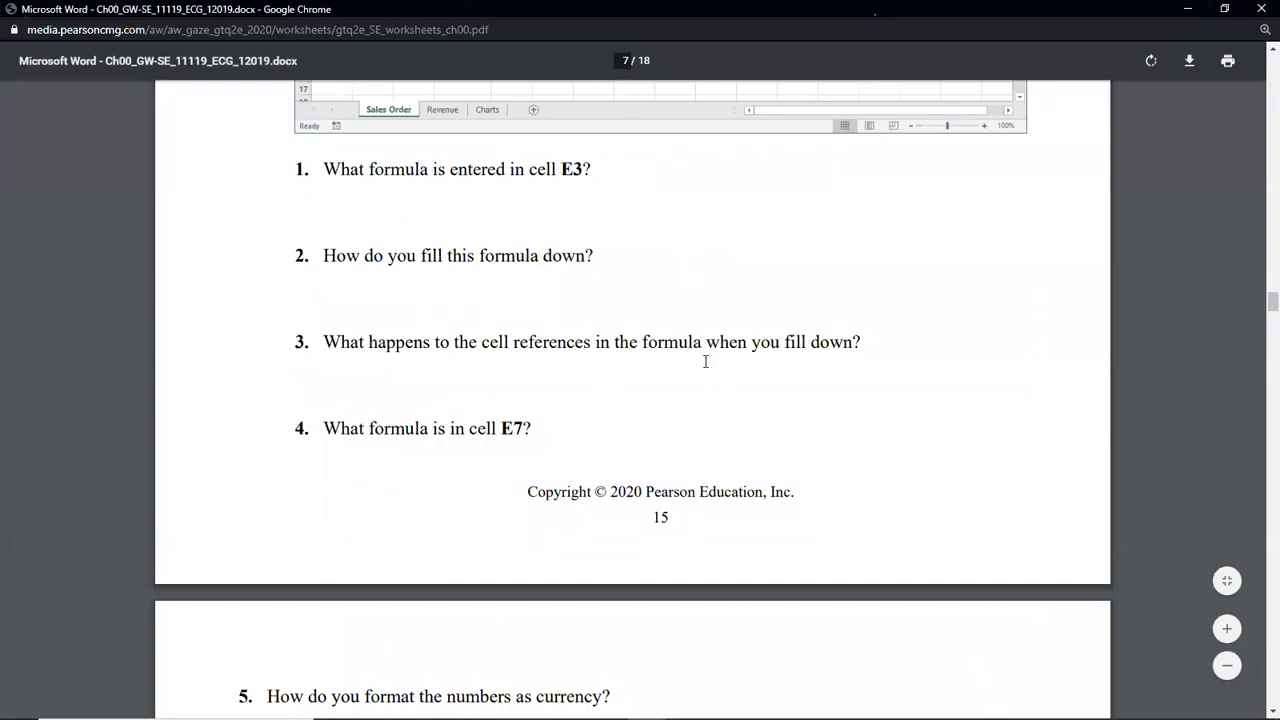
scroll(651, 316, up, 8)
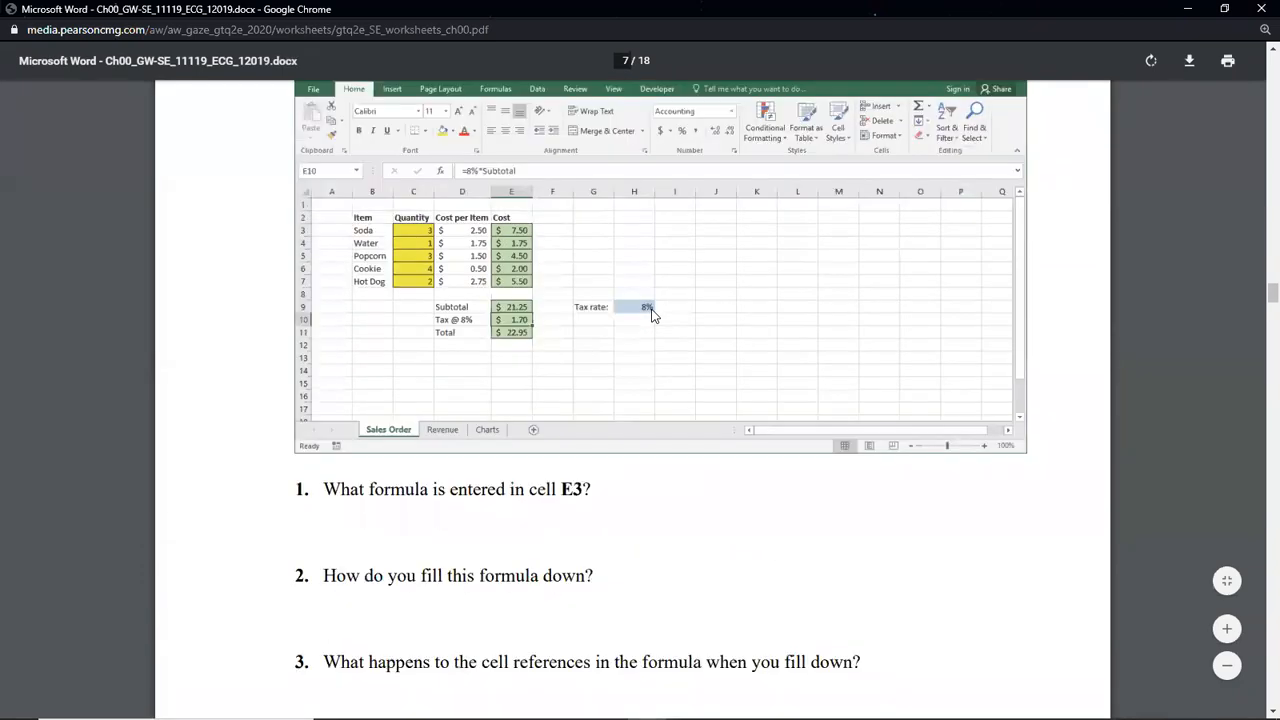
scroll(760, 306, up, 15)
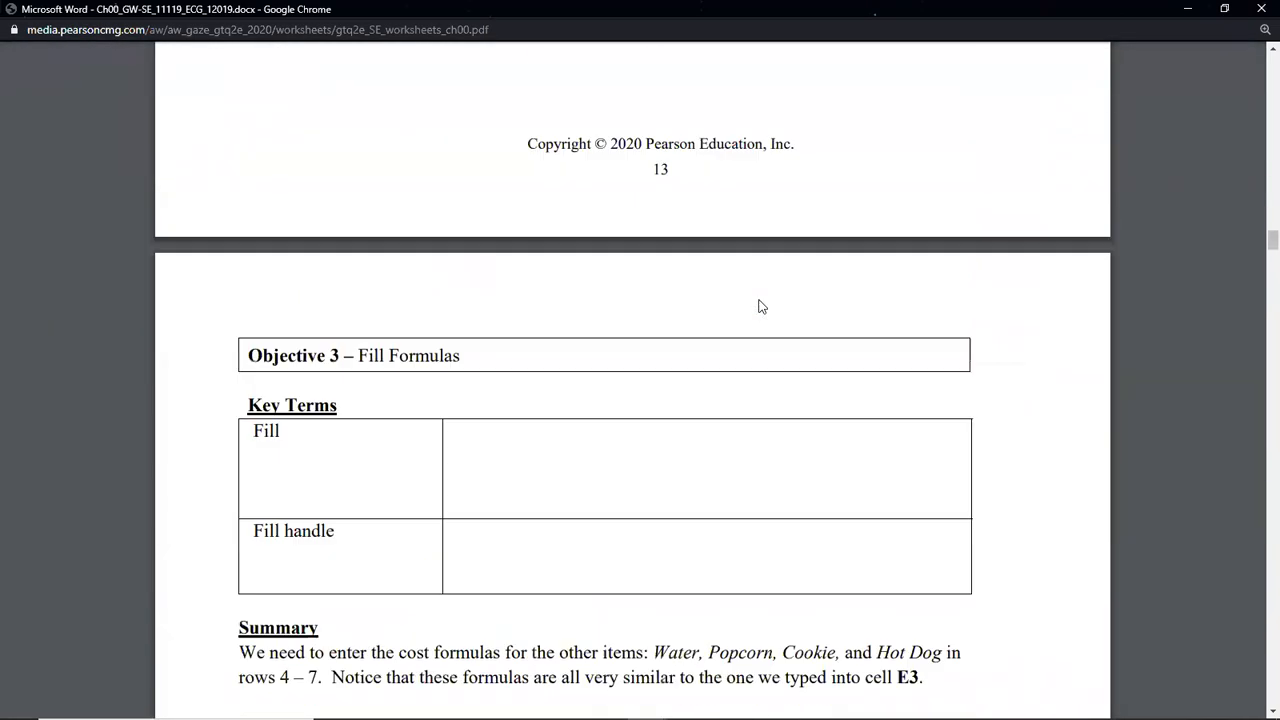
scroll(760, 306, up, 15)
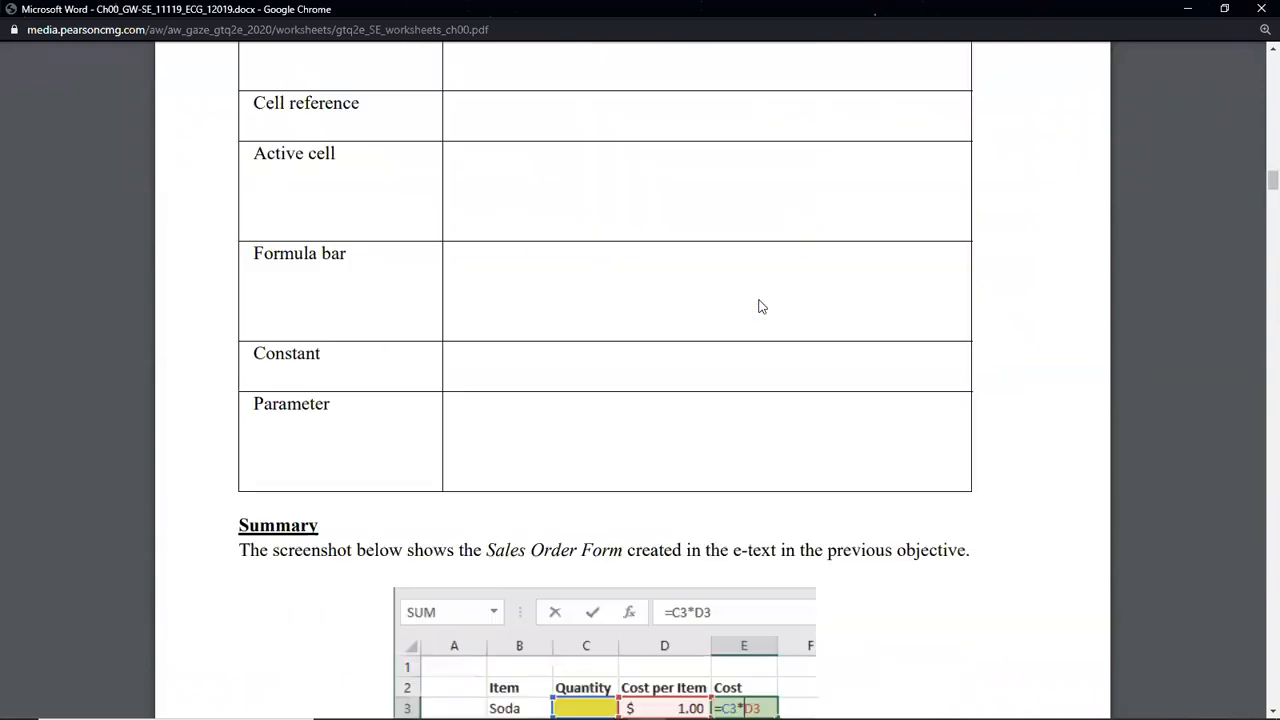
scroll(760, 306, down, 3)
scroll(306, 94, up, 3)
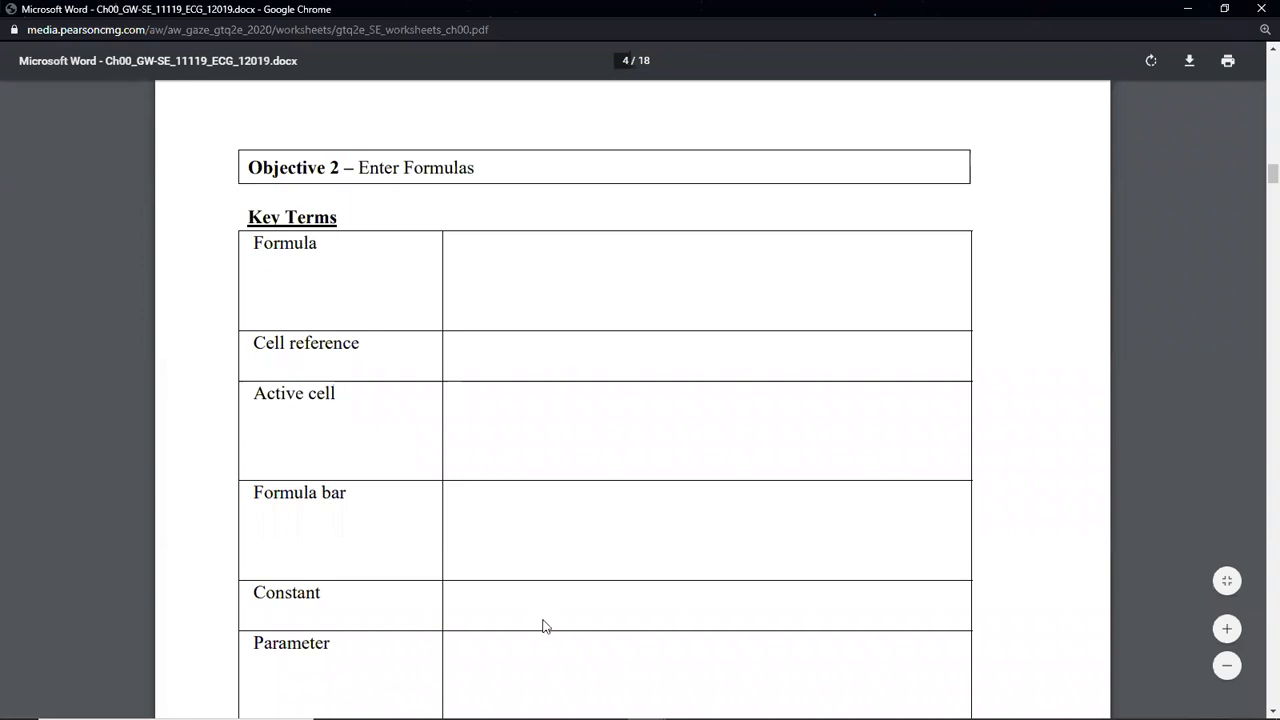
- Switch to the Book2 workbook in Excel, enter the sample text "dglkjdfsglkdfsg" in cell C3 and select that text for editing
mouse_move(670, 700)
click(725, 704)
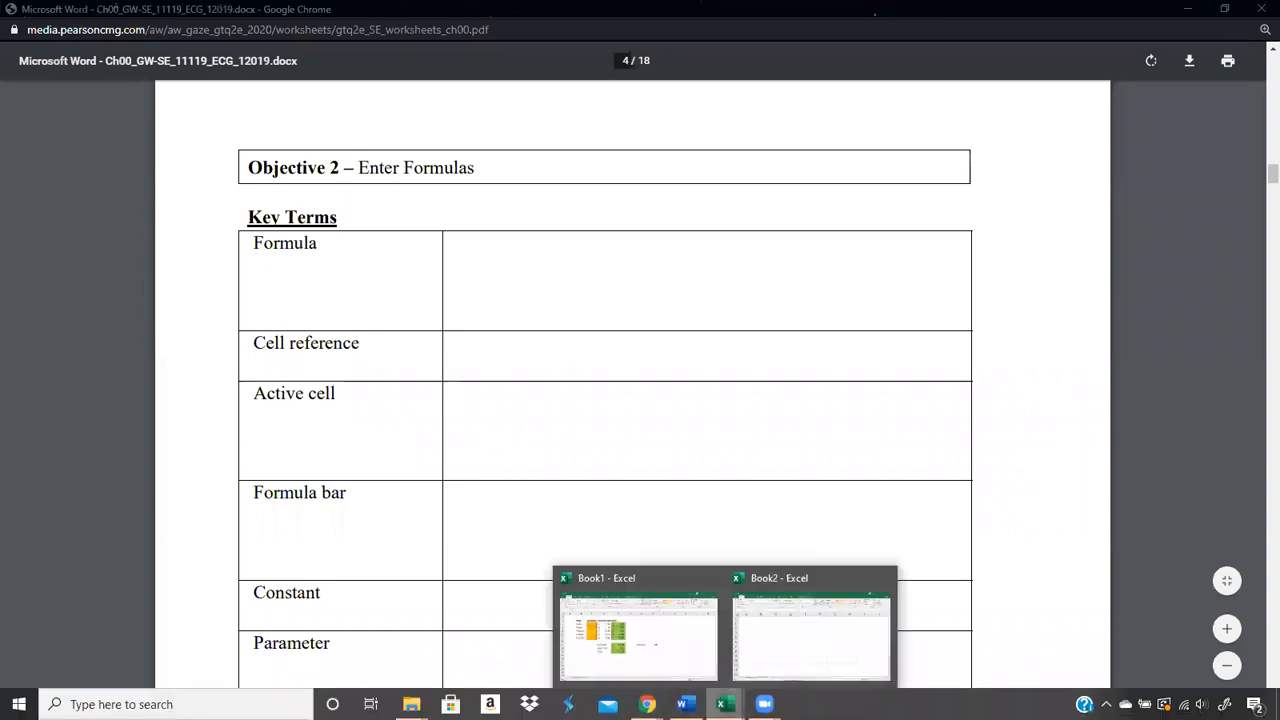
click(745, 652)
click(212, 142)
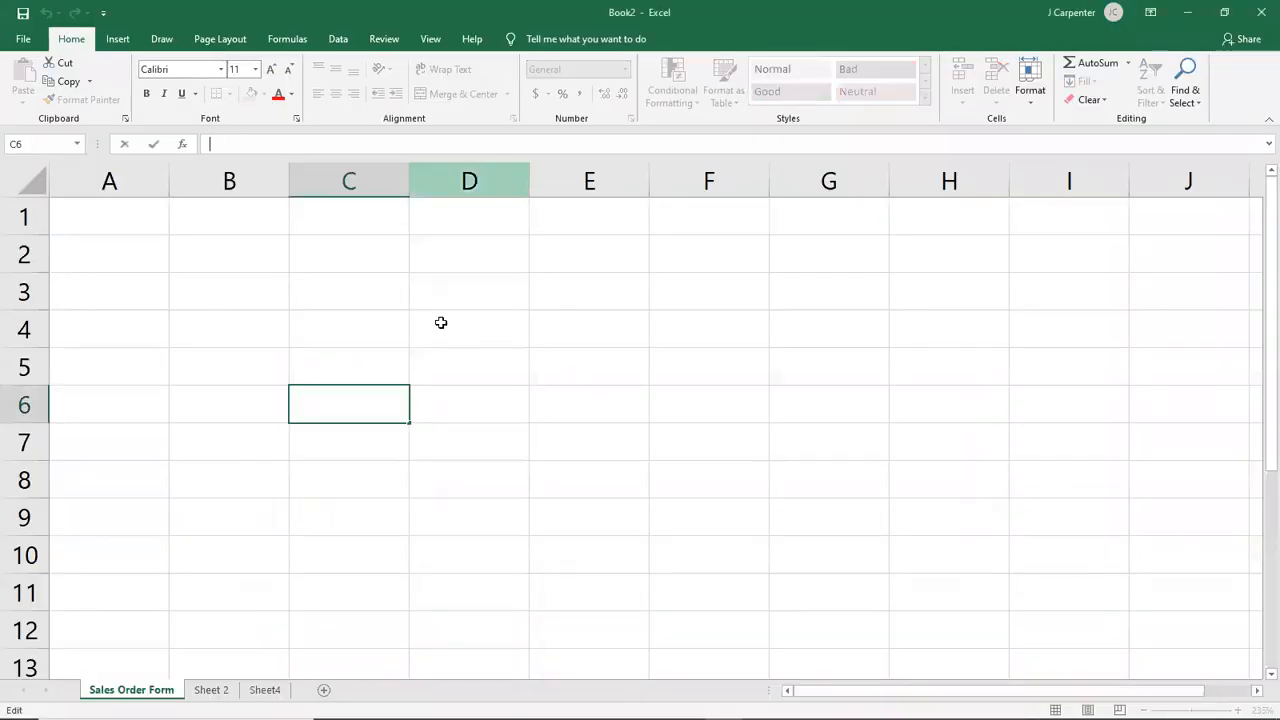
click(347, 288)
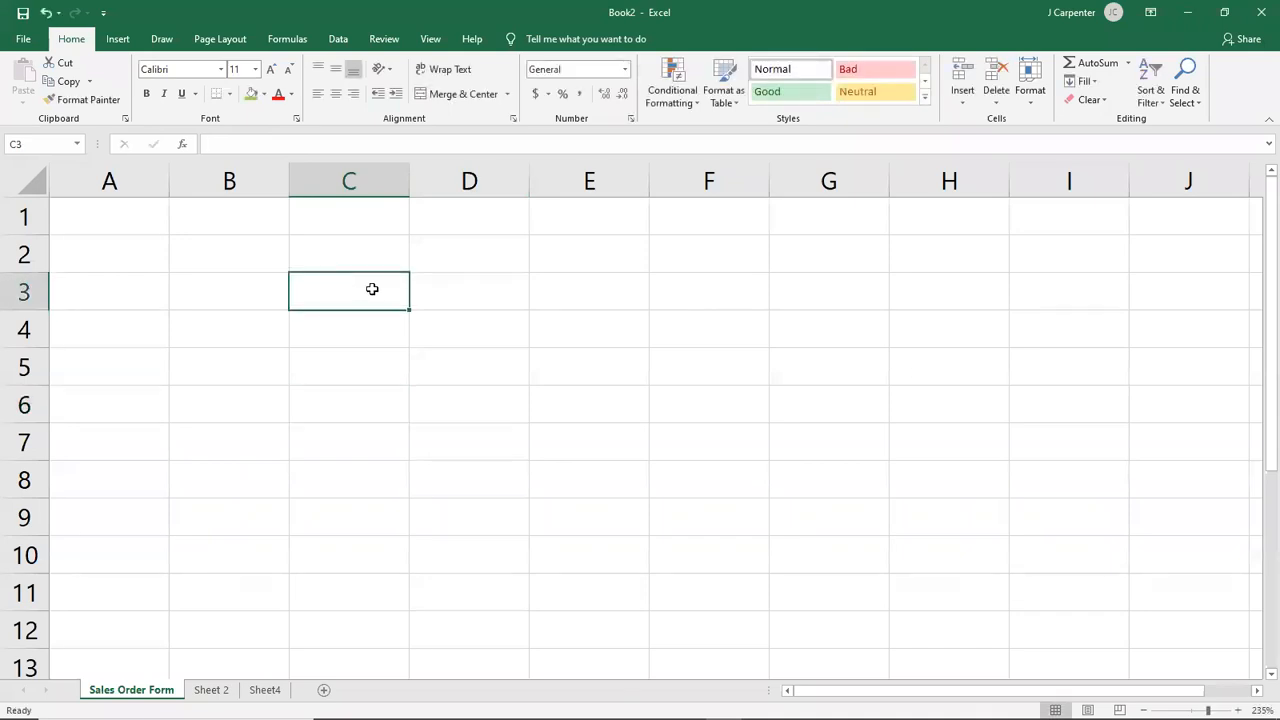
text(dglkjdfsglkdfsg)
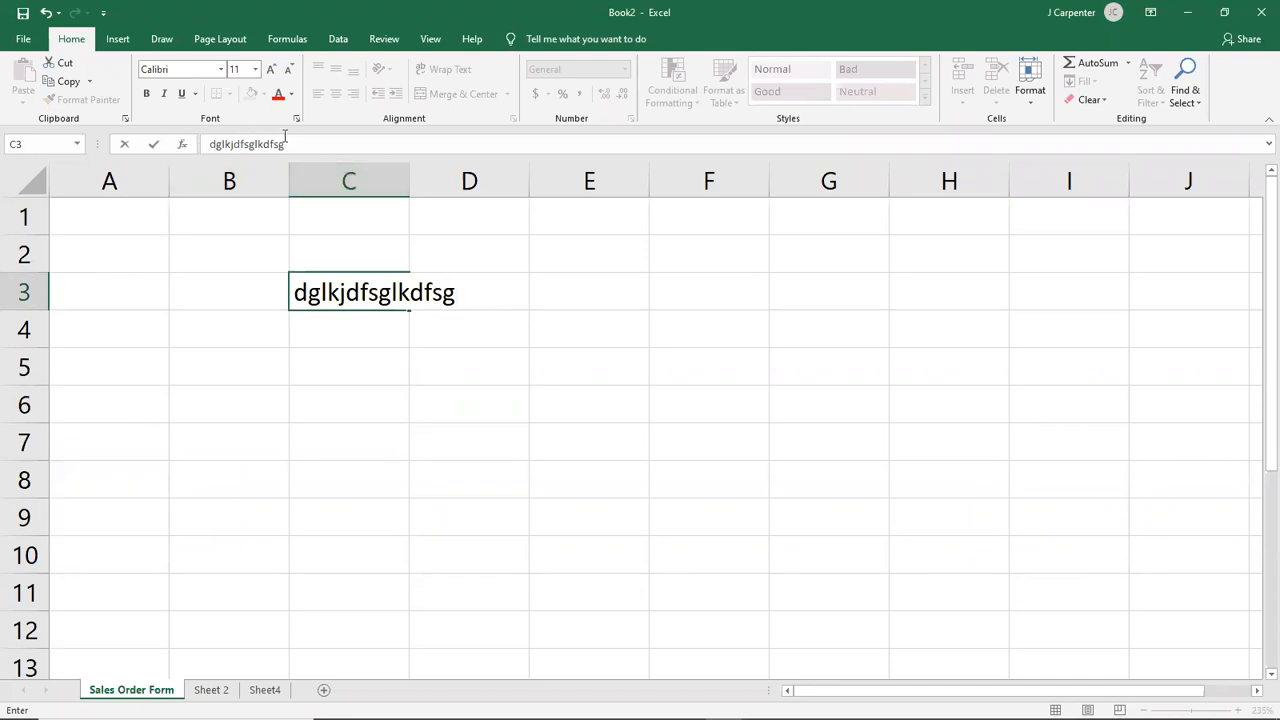
key(Return)
click(362, 286)
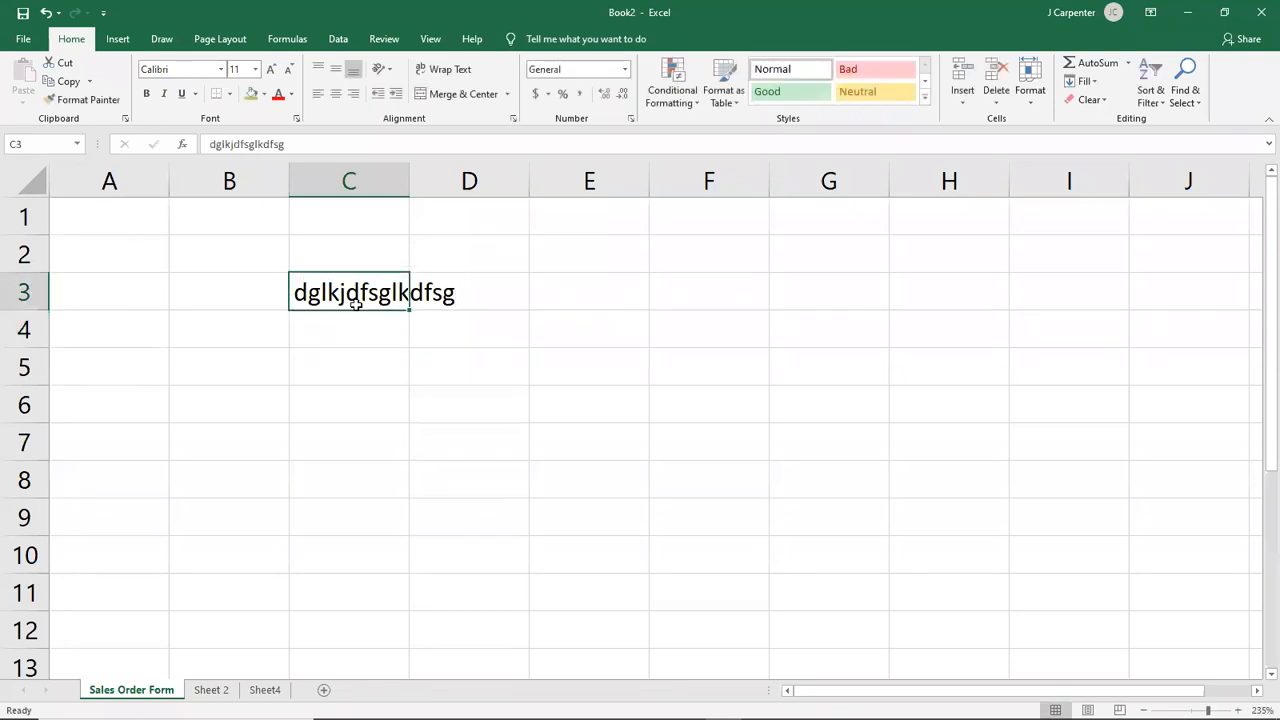
drag(308, 144, 187, 147)
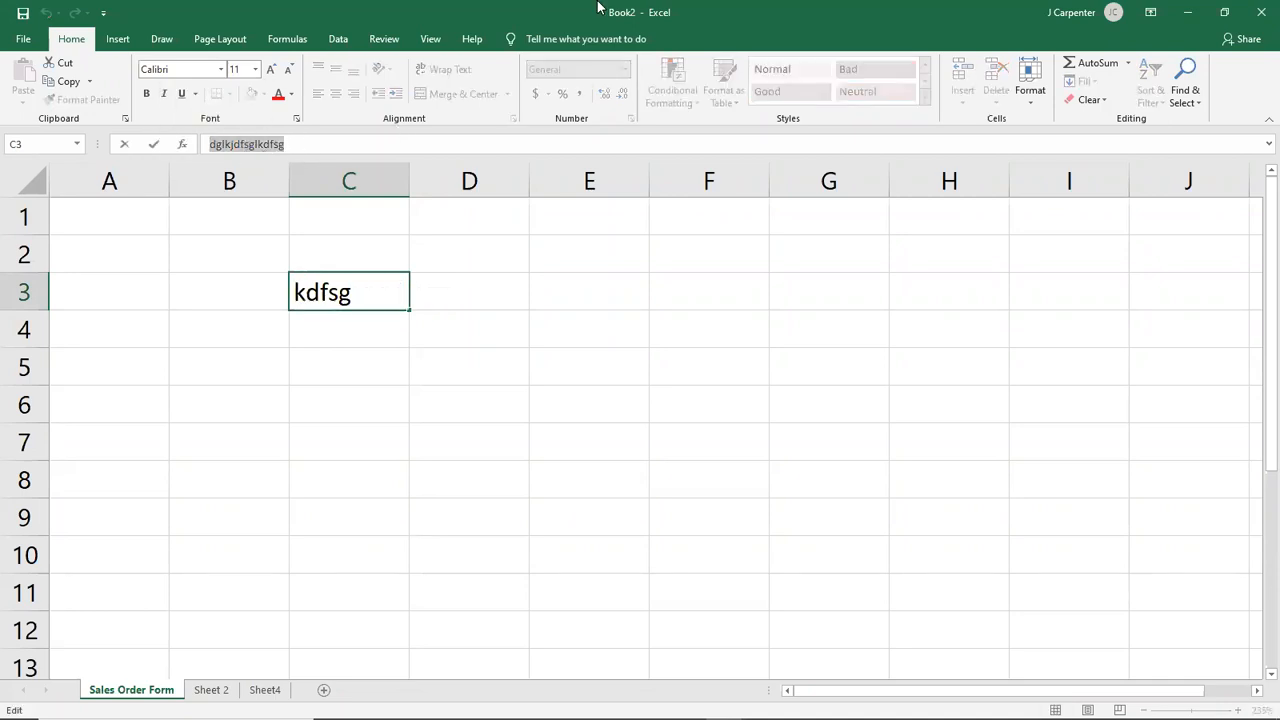
- Switch to the Pearson eText, go to page 00-03 and mark the passage listing the Home menu groups from Clipboard to Editing
mouse_move(648, 704)
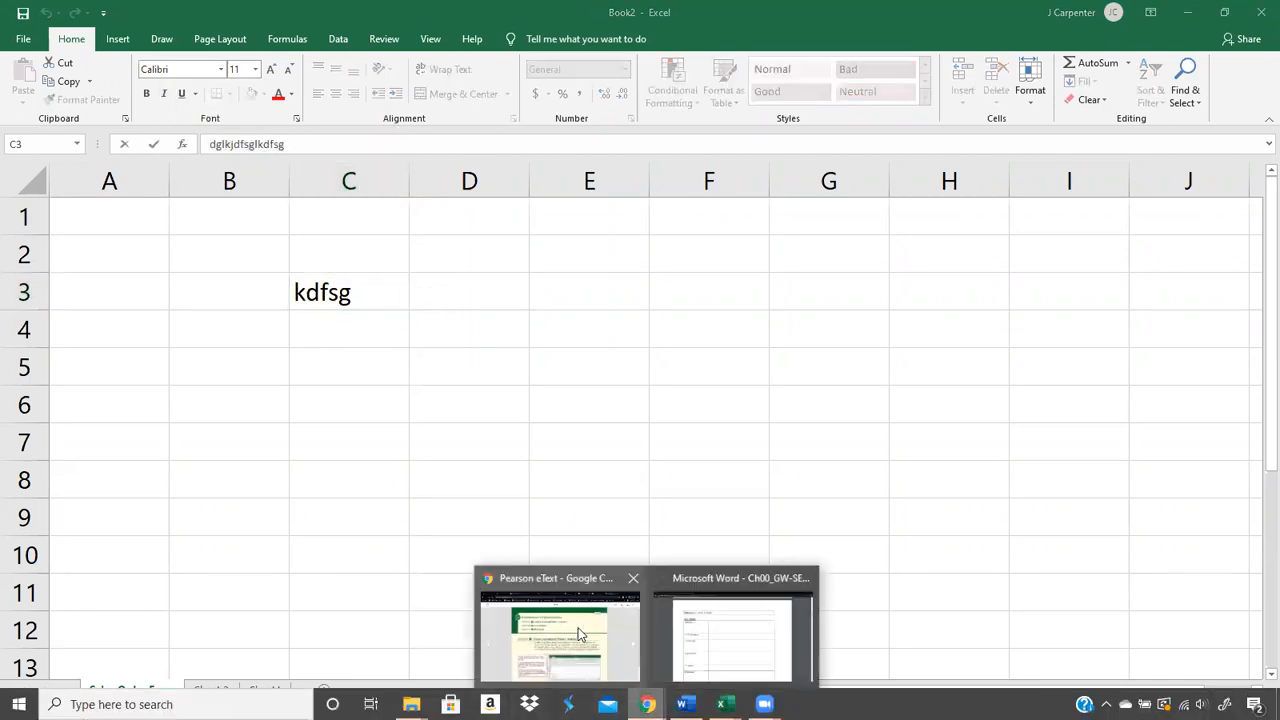
click(572, 627)
scroll(1160, 425, down, 1)
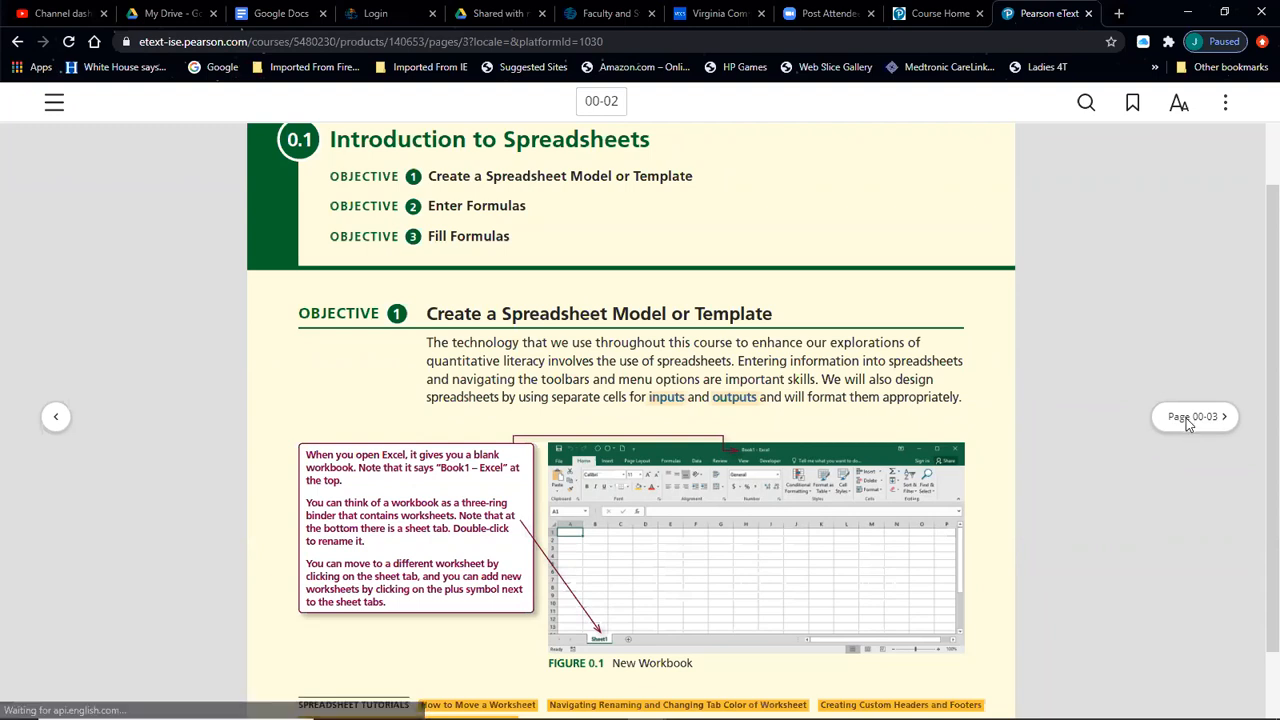
click(1190, 418)
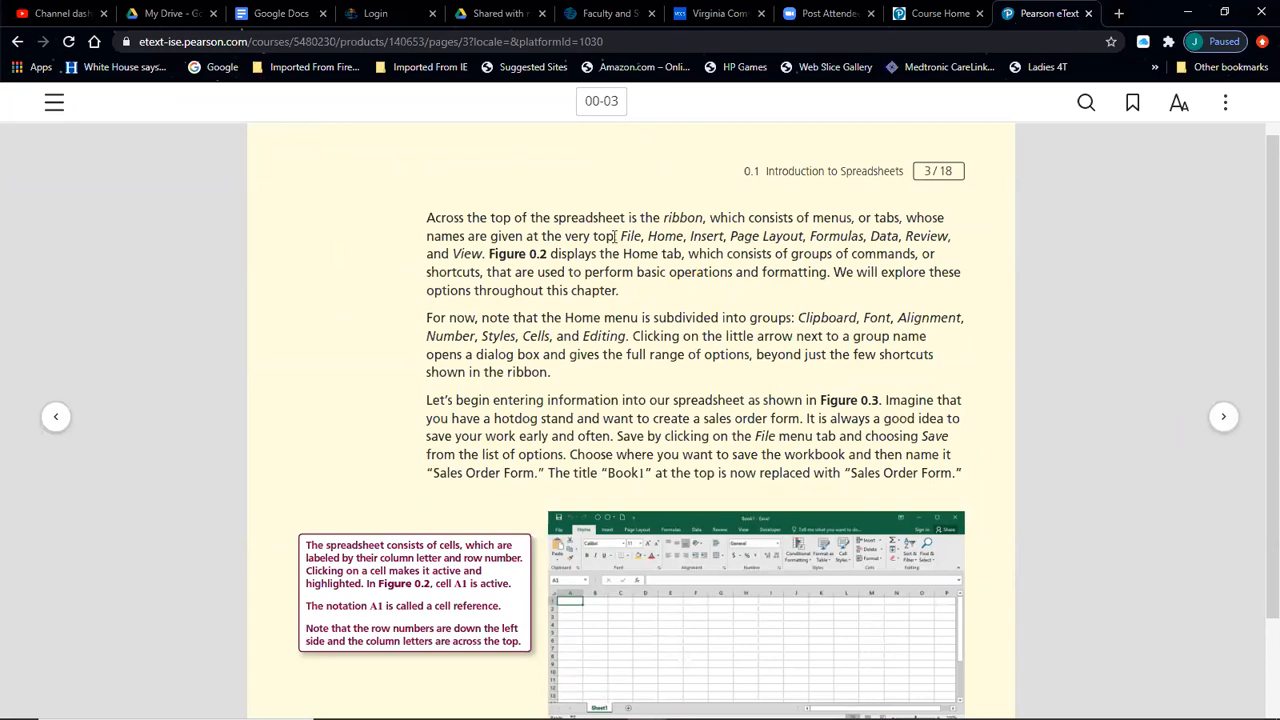
drag(686, 237, 728, 239)
click(661, 232)
drag(800, 317, 627, 337)
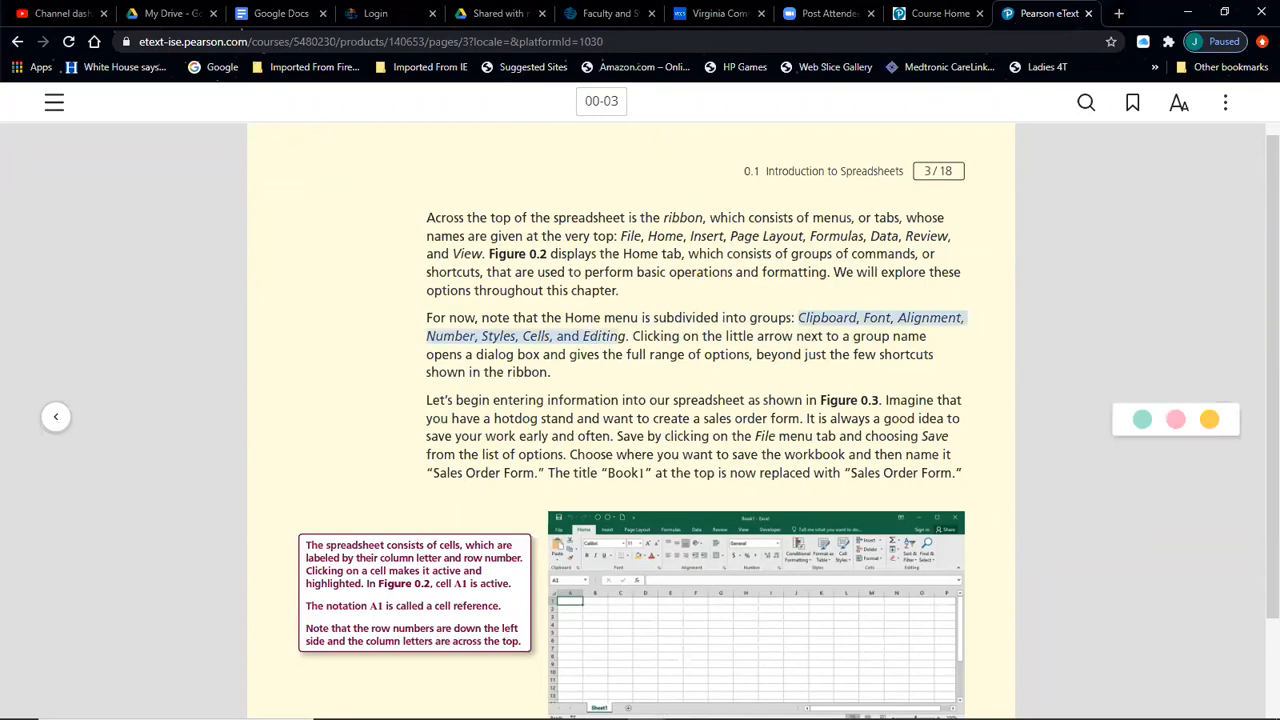
- Switch back to the Book2 workbook in Excel and replace the sample text in cell C3 with 5
mouse_move(724, 704)
click(798, 628)
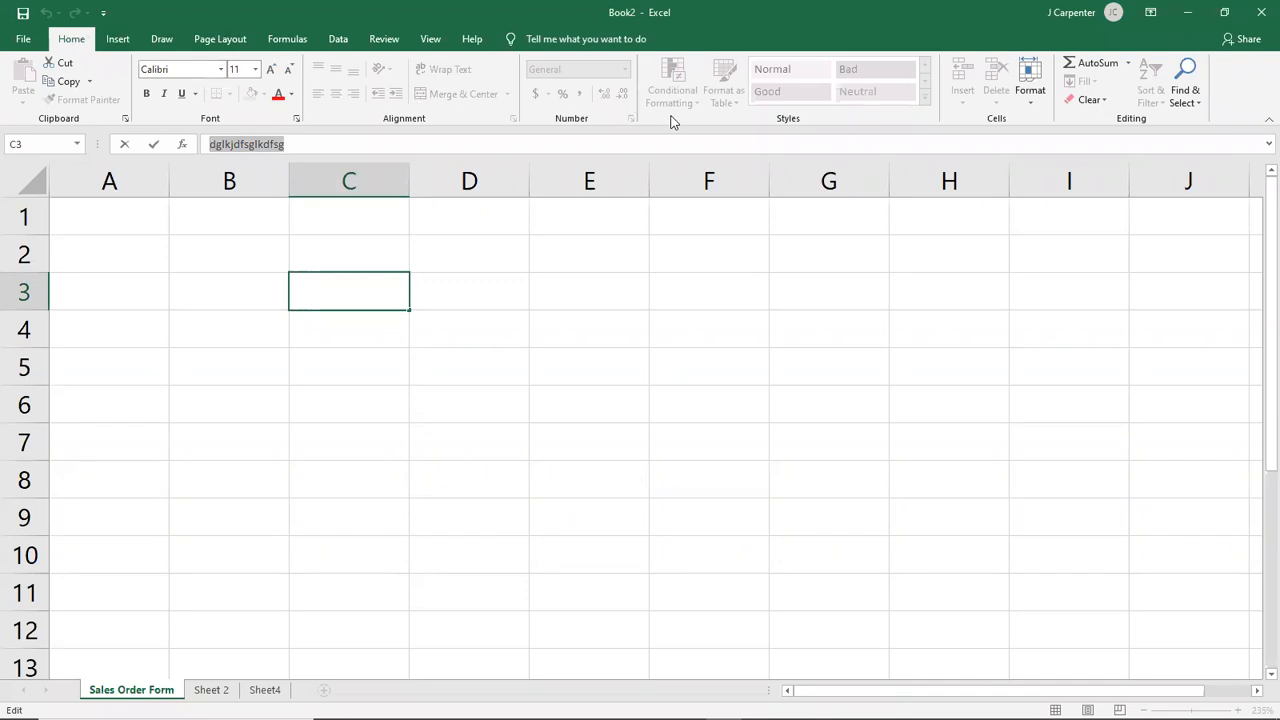
text(5)
key(Return)
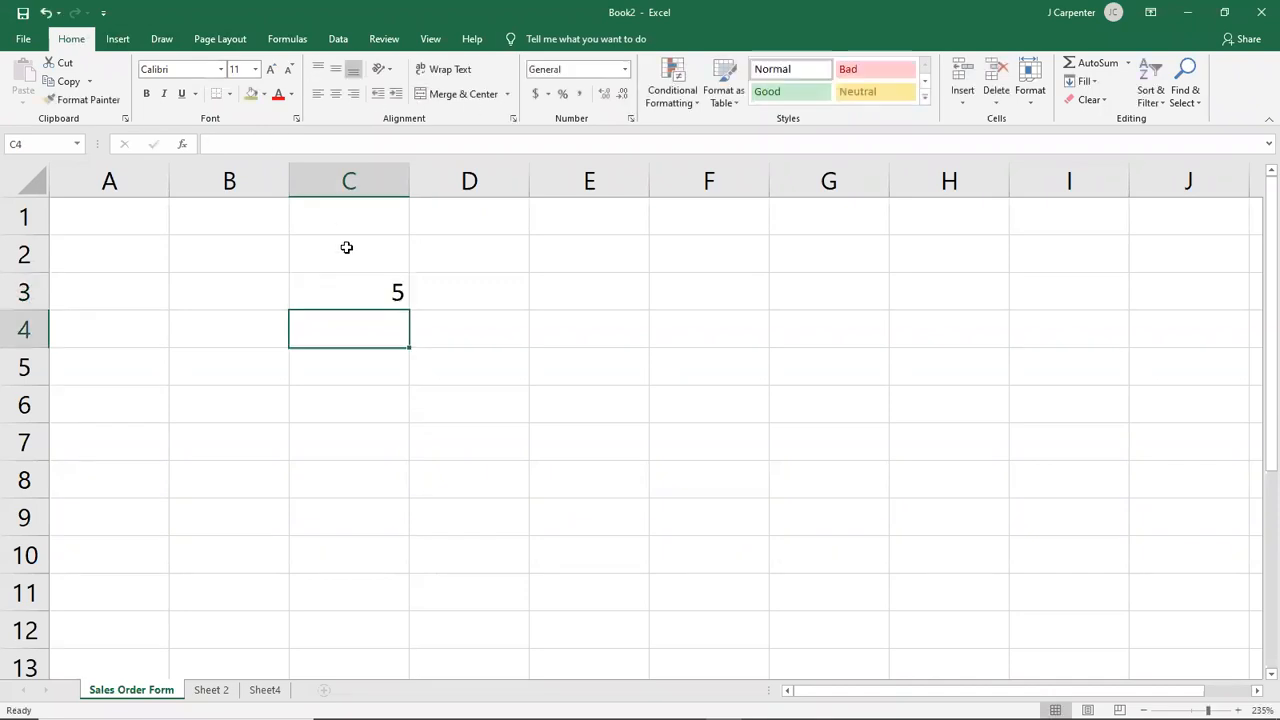
- Fill cell C3 with green, and undo both the fill and the entry of 5
click(343, 287)
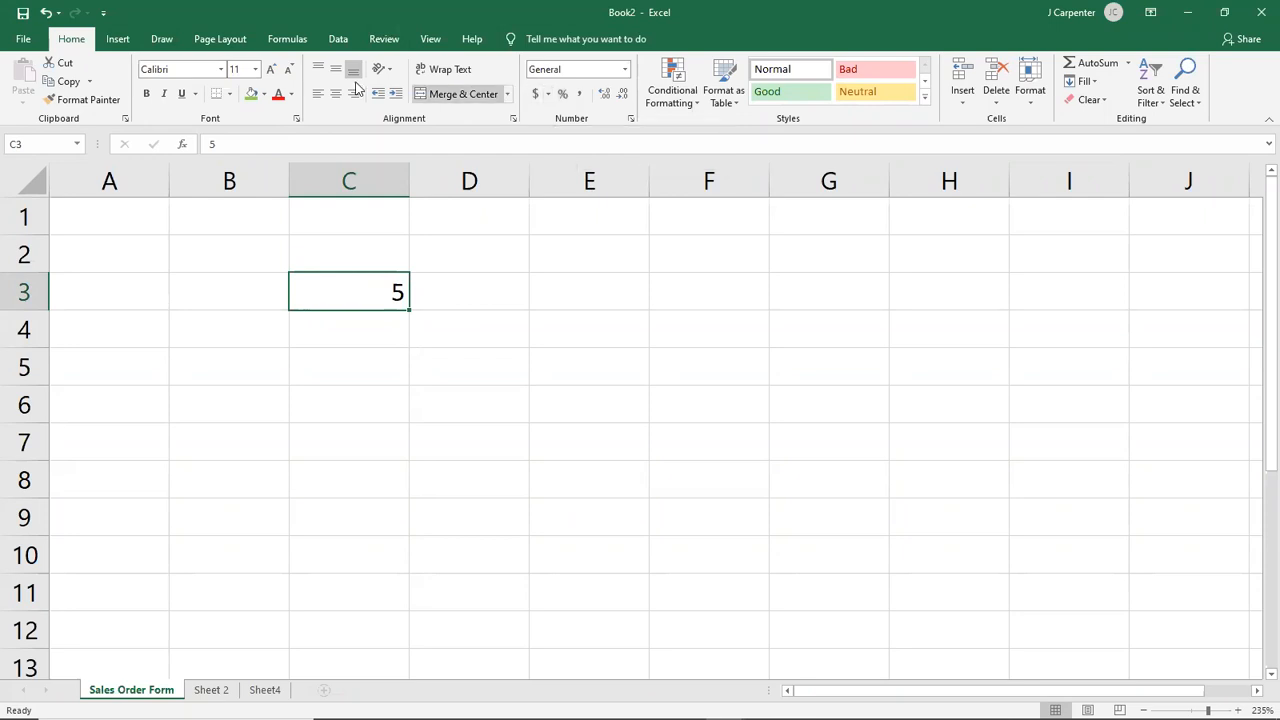
click(251, 94)
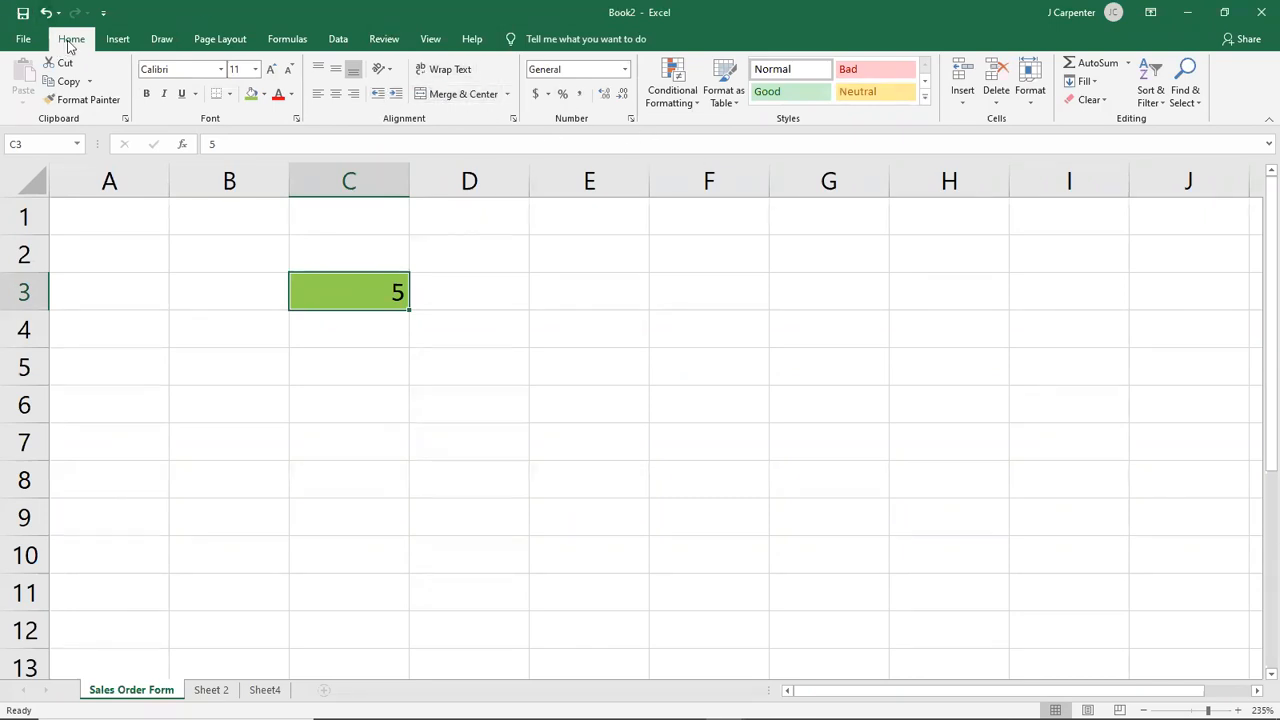
click(45, 12)
click(45, 12)
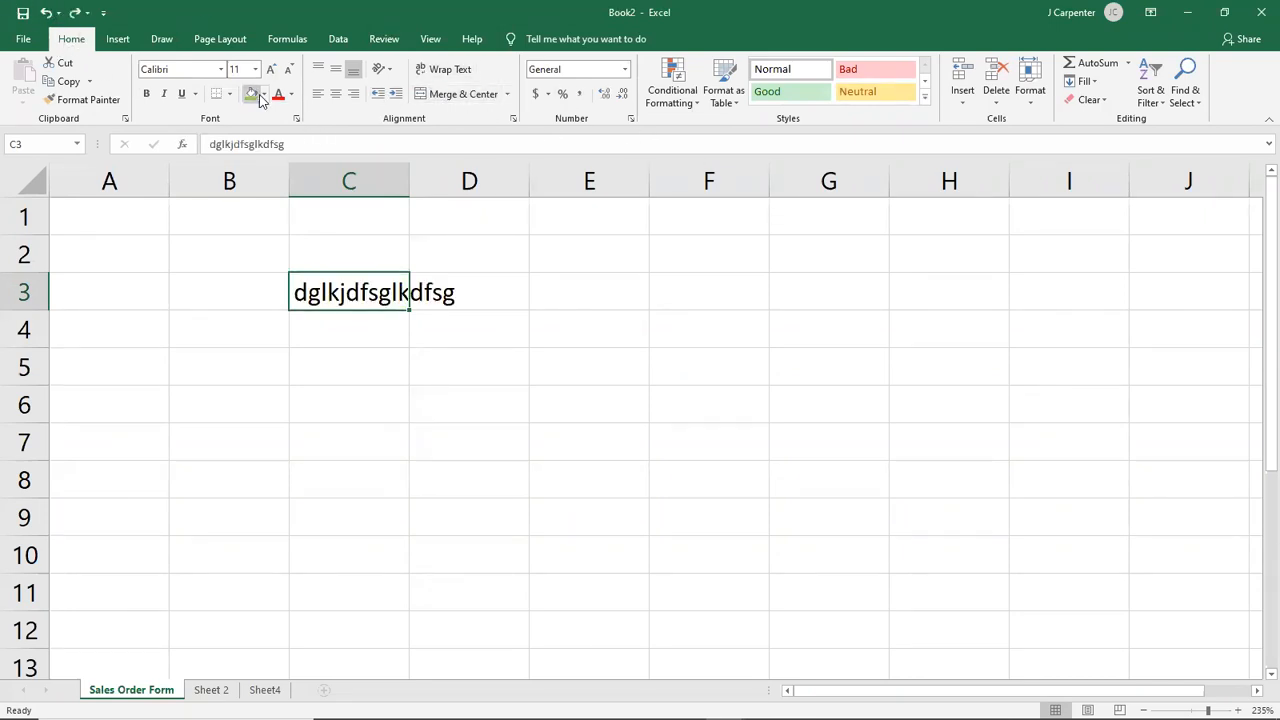
- Fill cell C3 with yellow and clear its text, leaving C3 selected
click(263, 94)
click(290, 222)
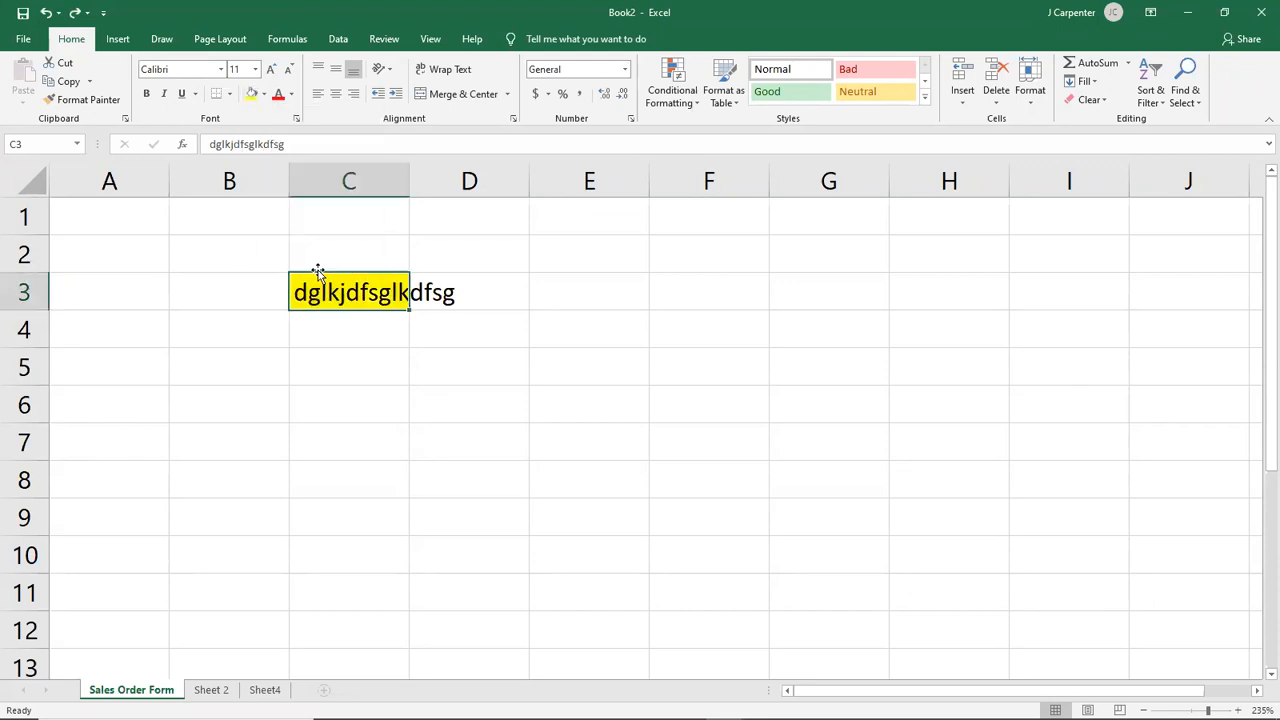
key(BackSpace)
click(263, 354)
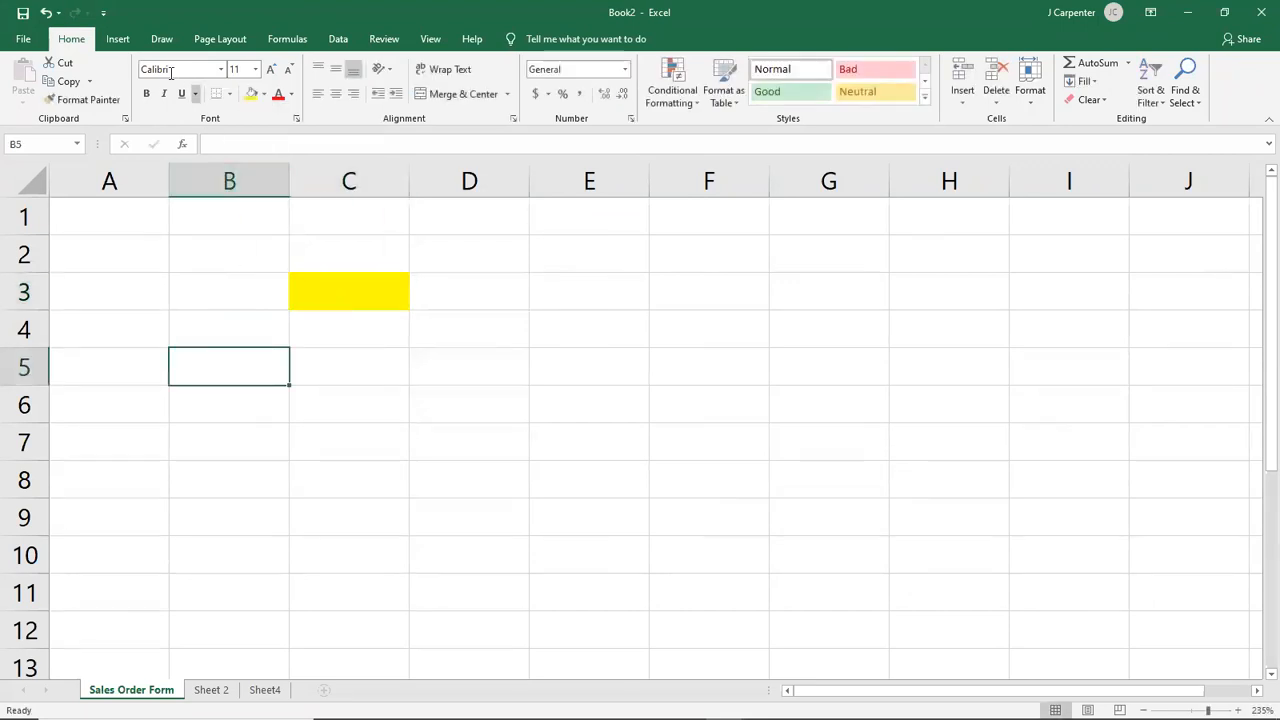
click(349, 301)
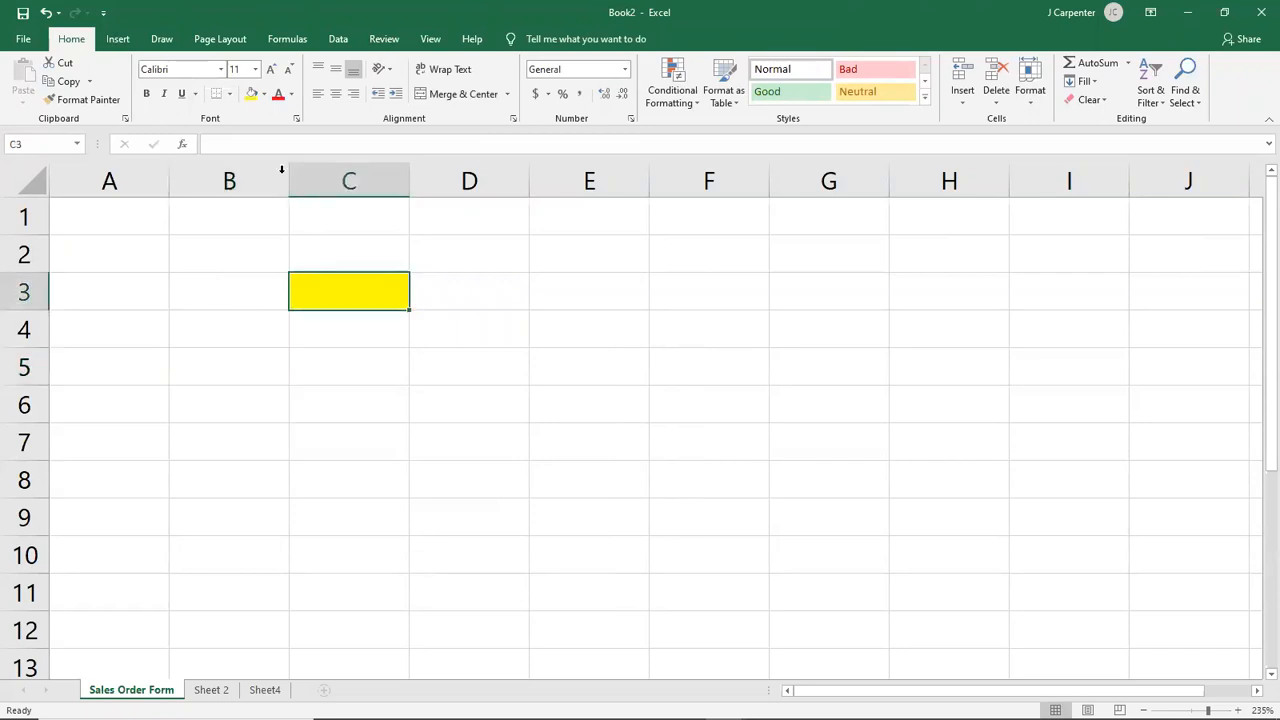
- Undo the text clearing and yellow fill in cell C3, and delete the restored sample text
click(45, 13)
click(45, 13)
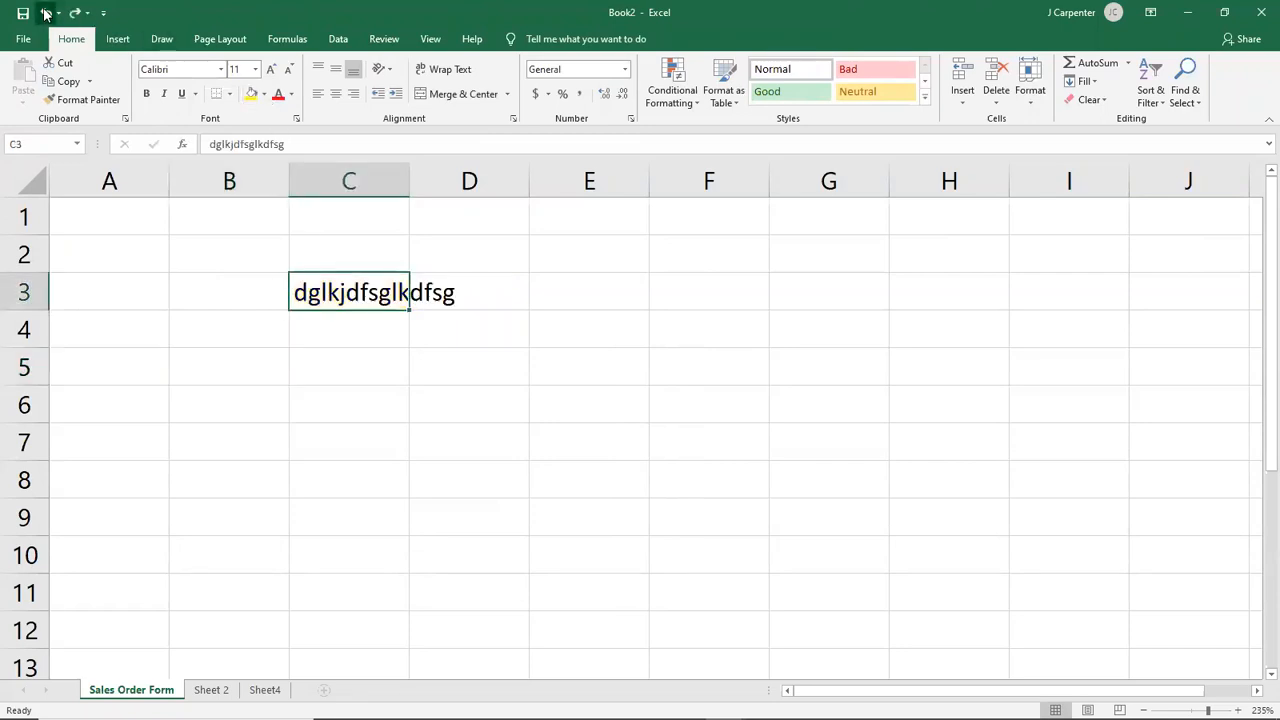
click(110, 405)
click(344, 300)
key(BackSpace)
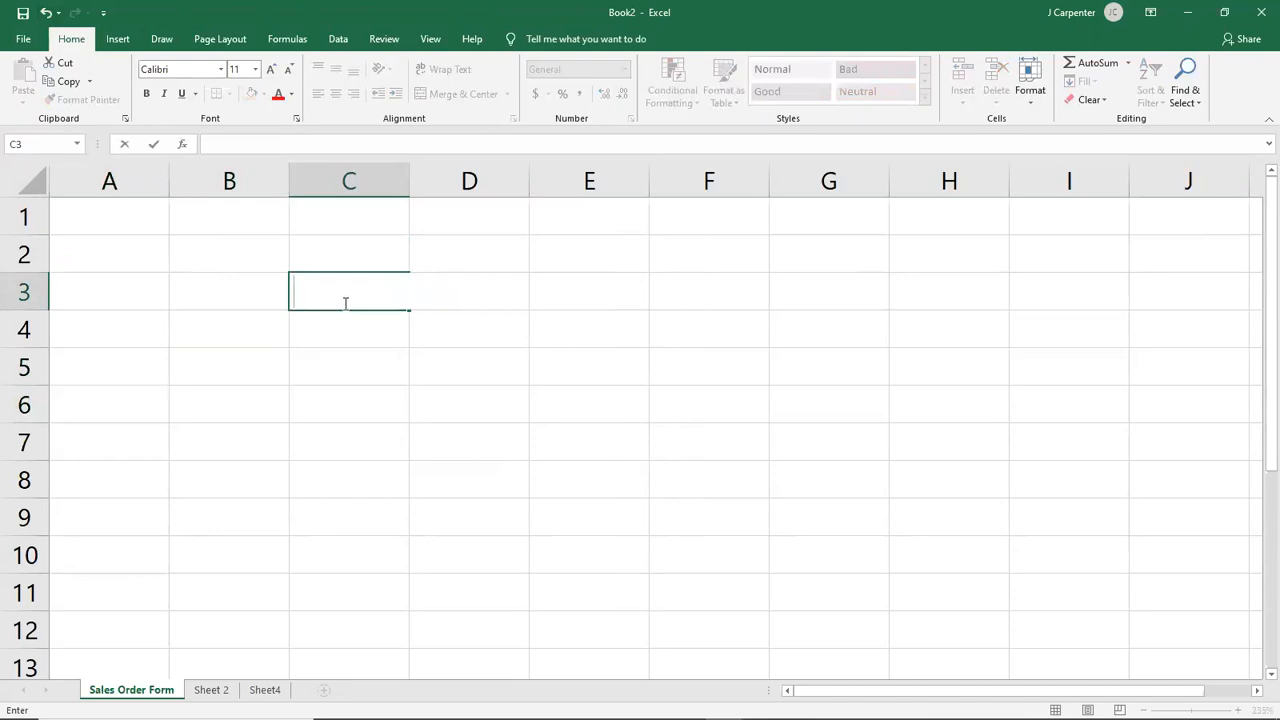
click(352, 345)
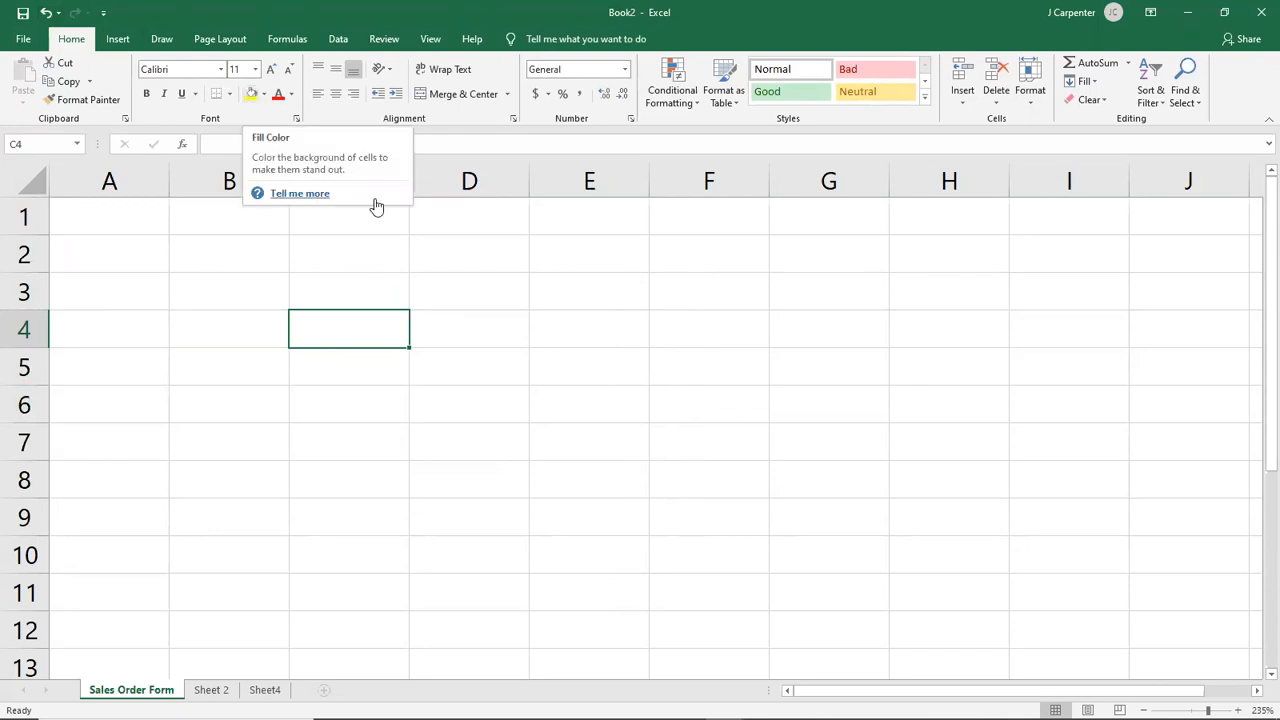
- Fill cell E2 with yellow, green, near-black and blue in turn
click(571, 251)
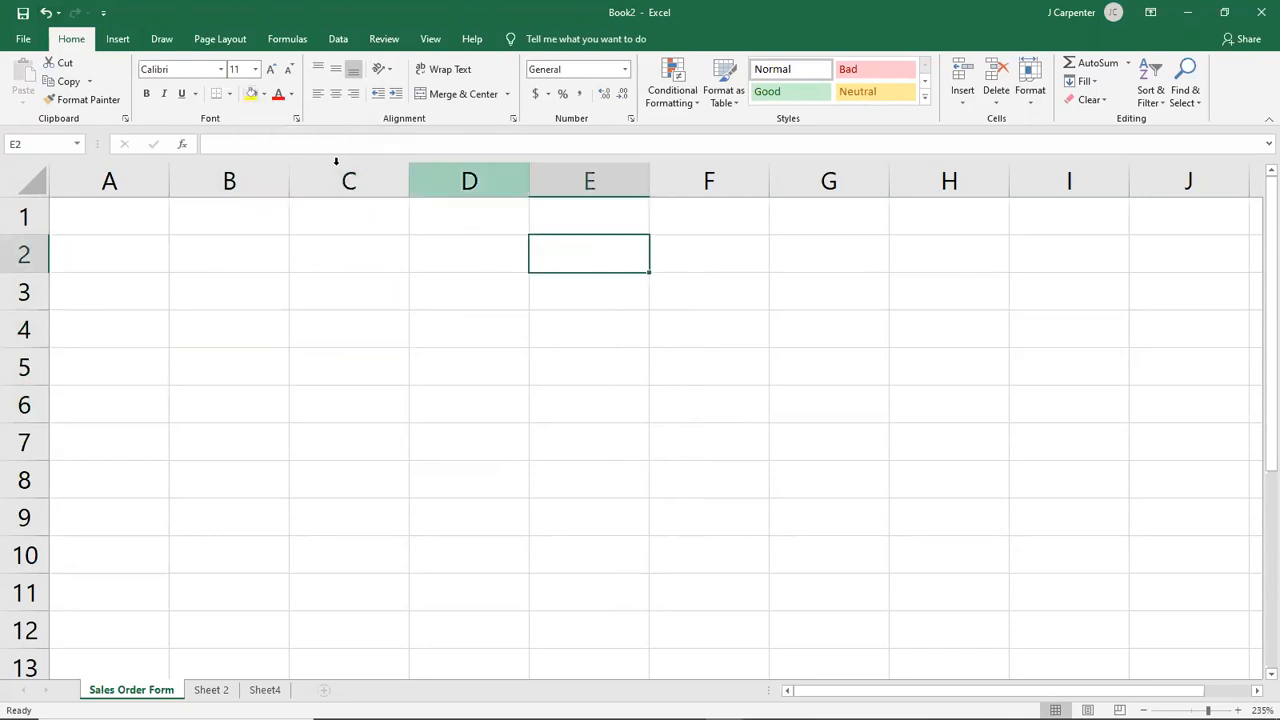
click(251, 94)
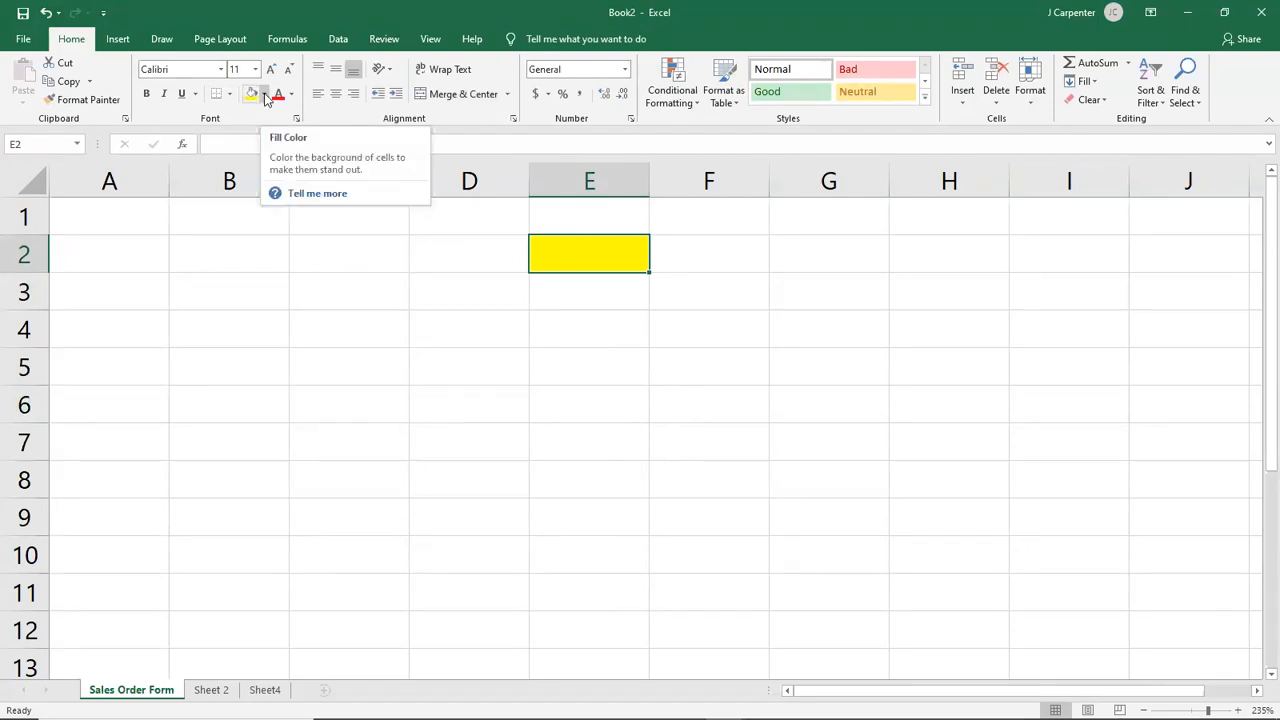
click(266, 95)
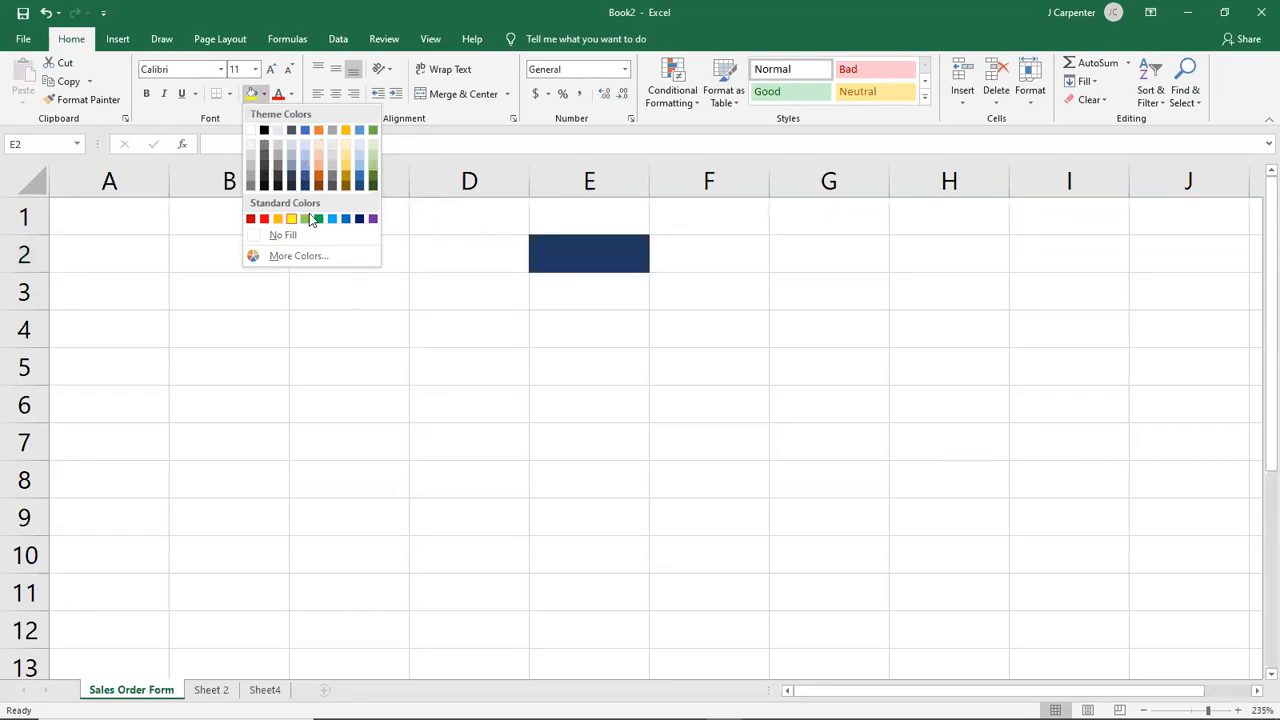
click(318, 219)
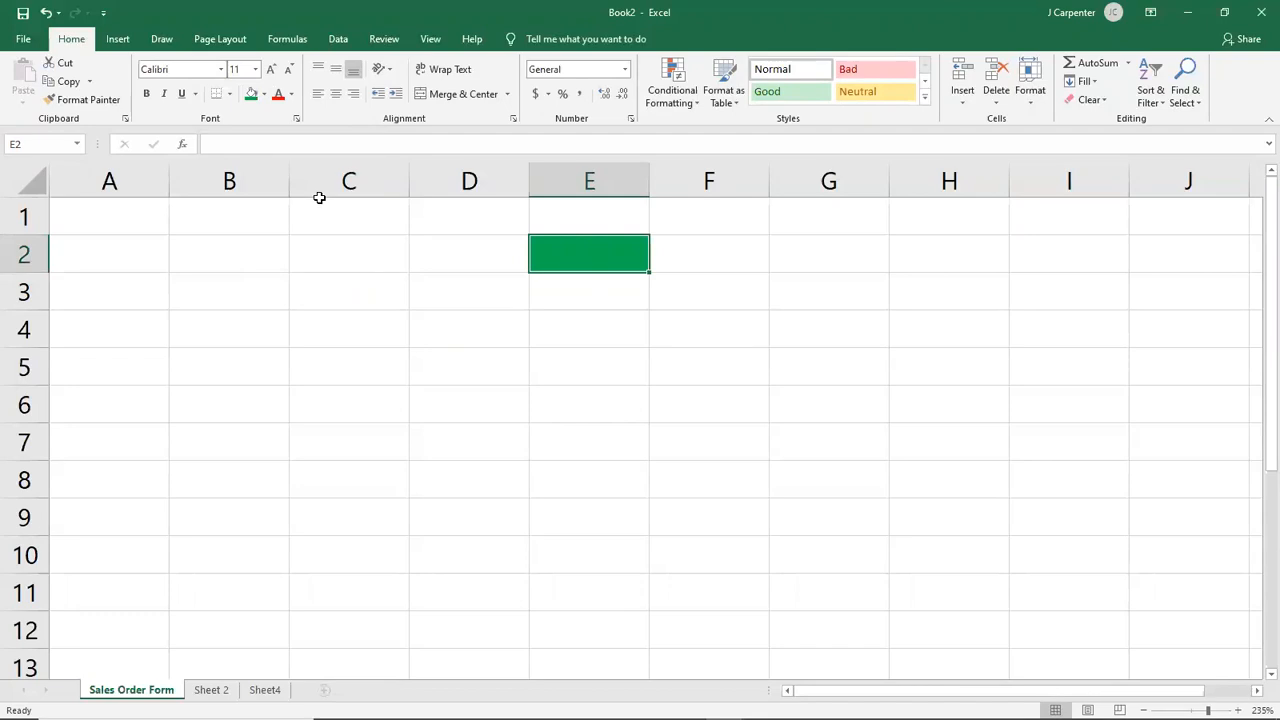
click(266, 95)
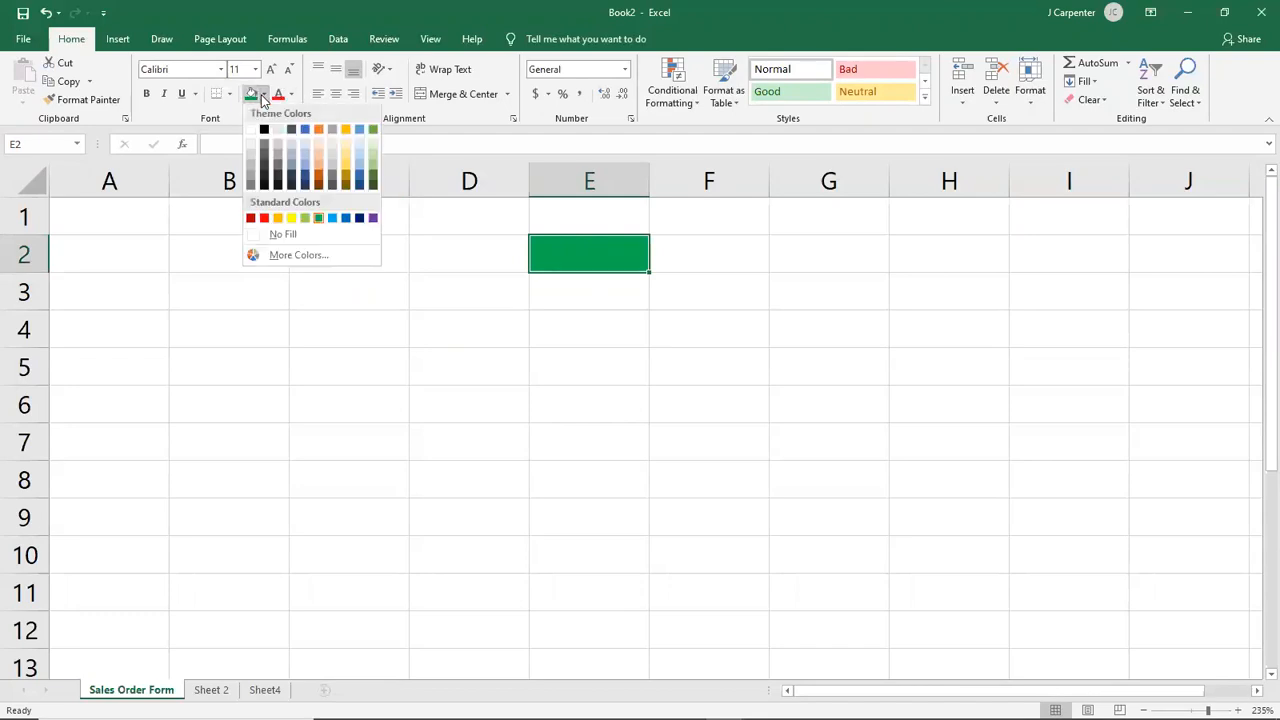
click(265, 184)
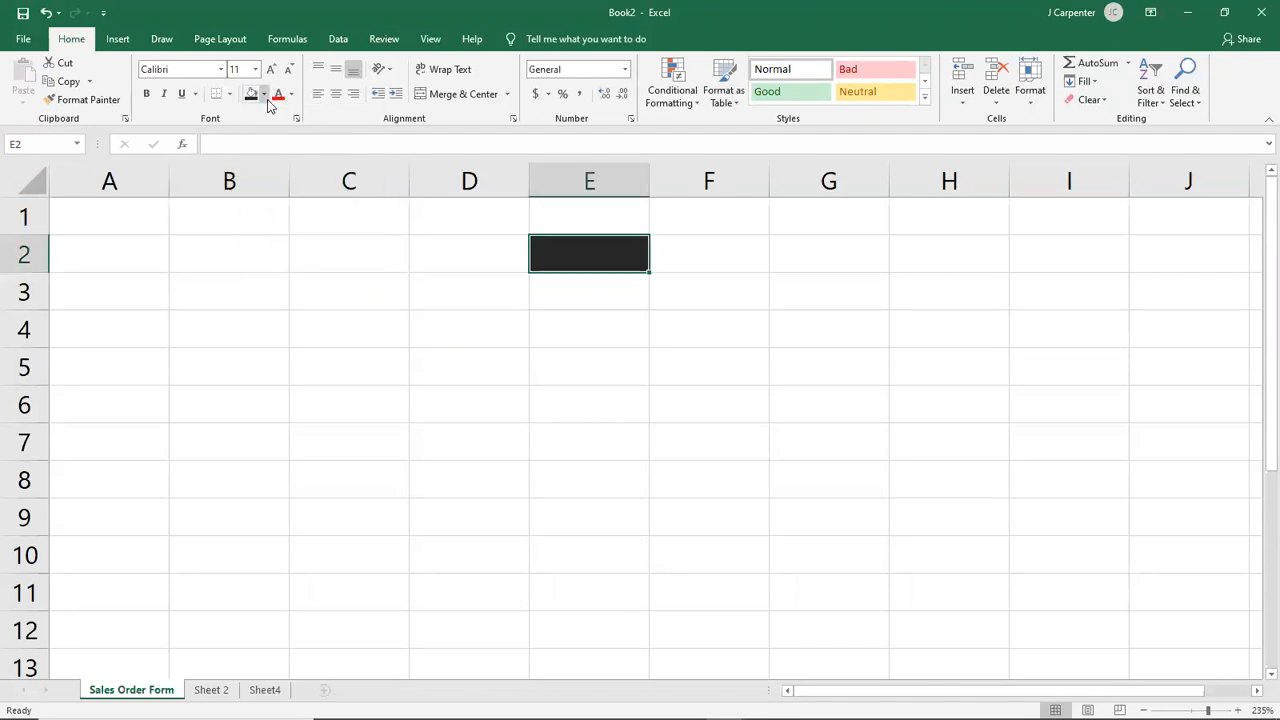
click(264, 95)
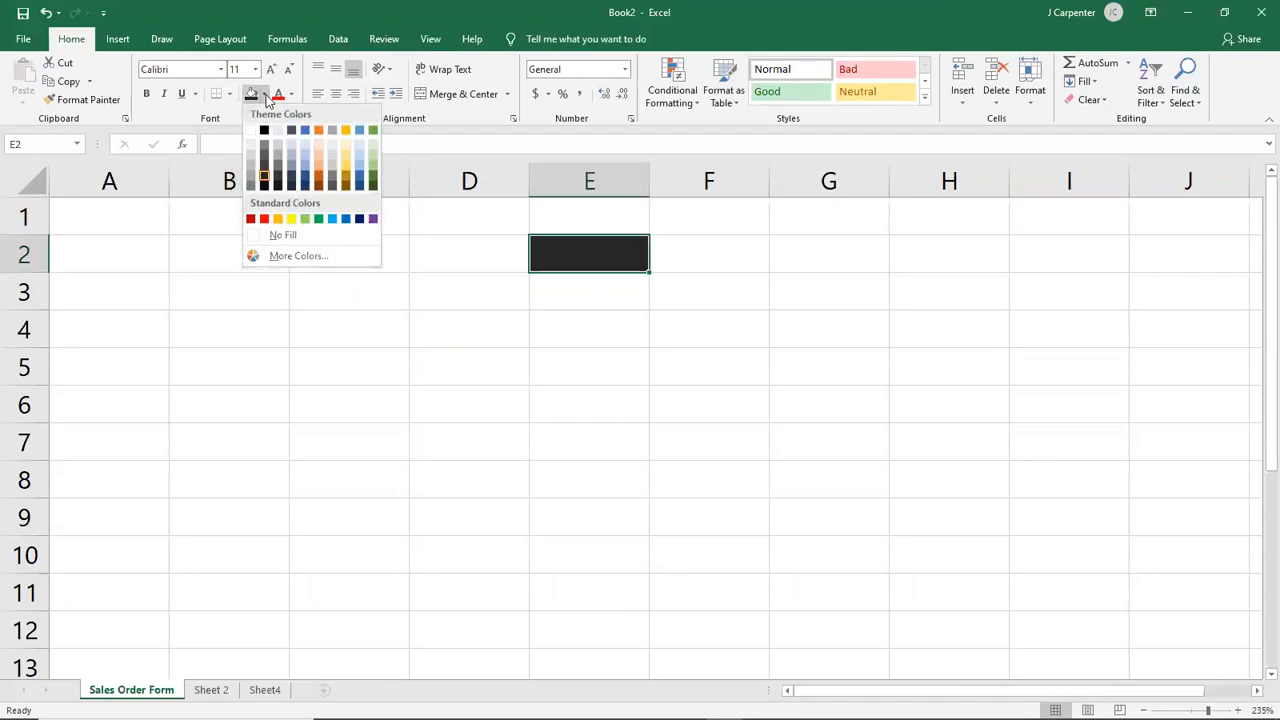
click(359, 174)
- Fill the range B2:E7 with yellow and select cell G4
drag(234, 236, 583, 446)
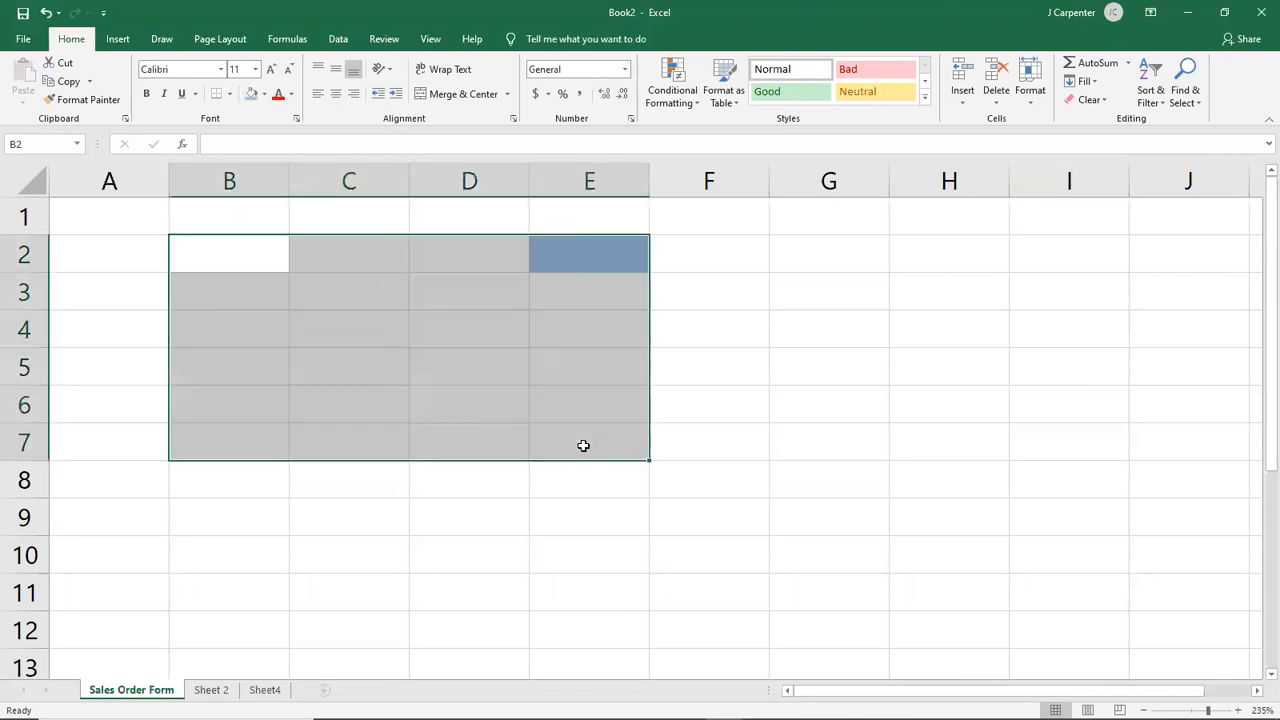
click(263, 94)
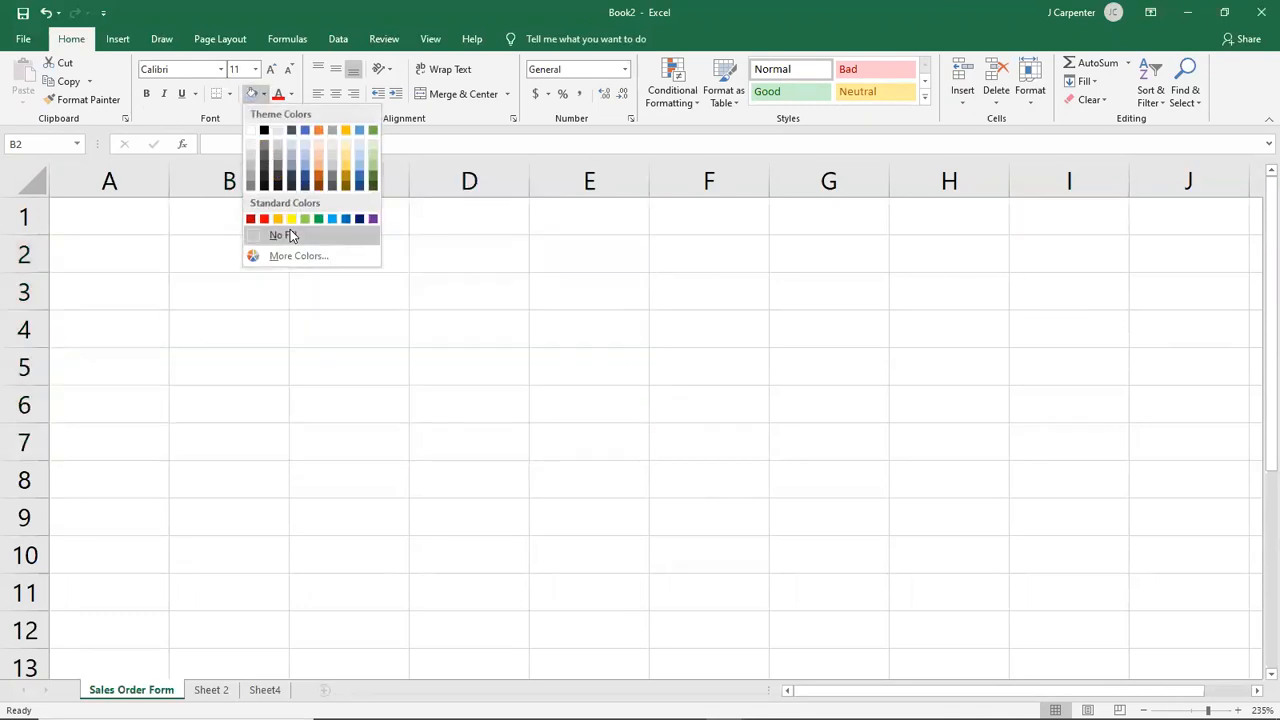
click(291, 218)
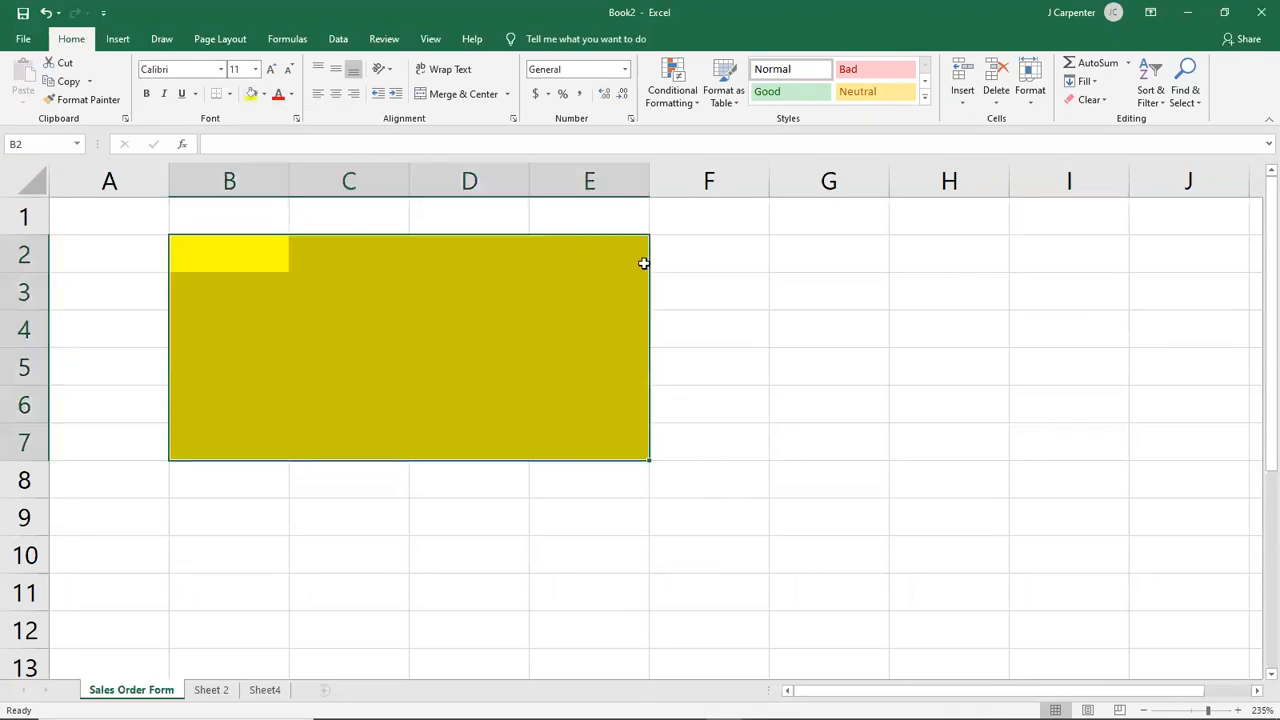
click(857, 335)
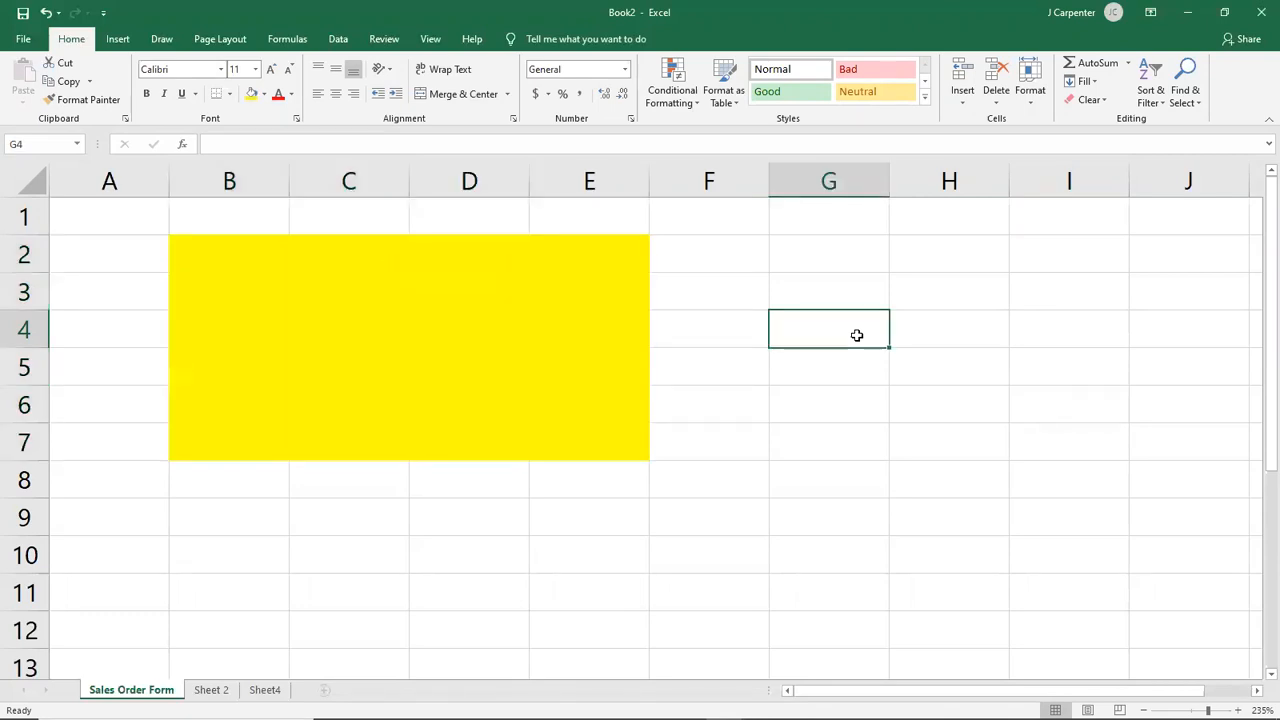
- Undo the yellow range fill and every fill applied to cell E2
click(47, 13)
click(47, 13)
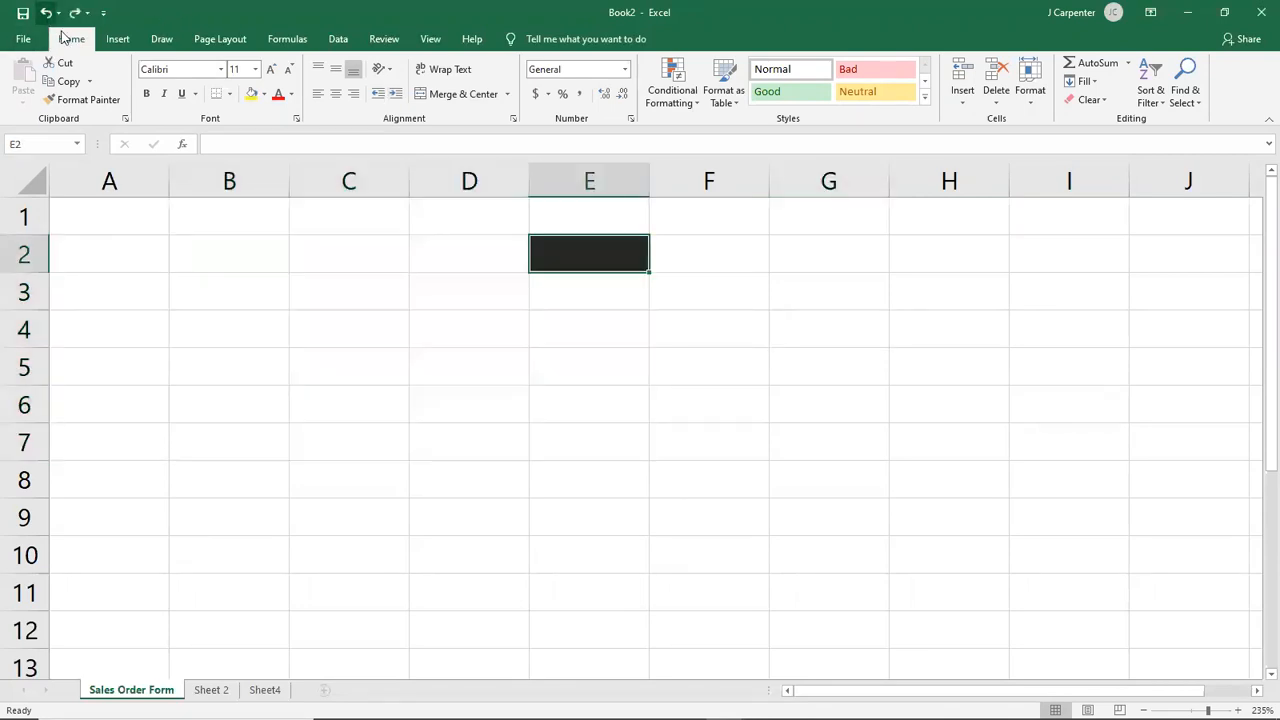
click(47, 12)
click(47, 12)
click(47, 12)
click(305, 343)
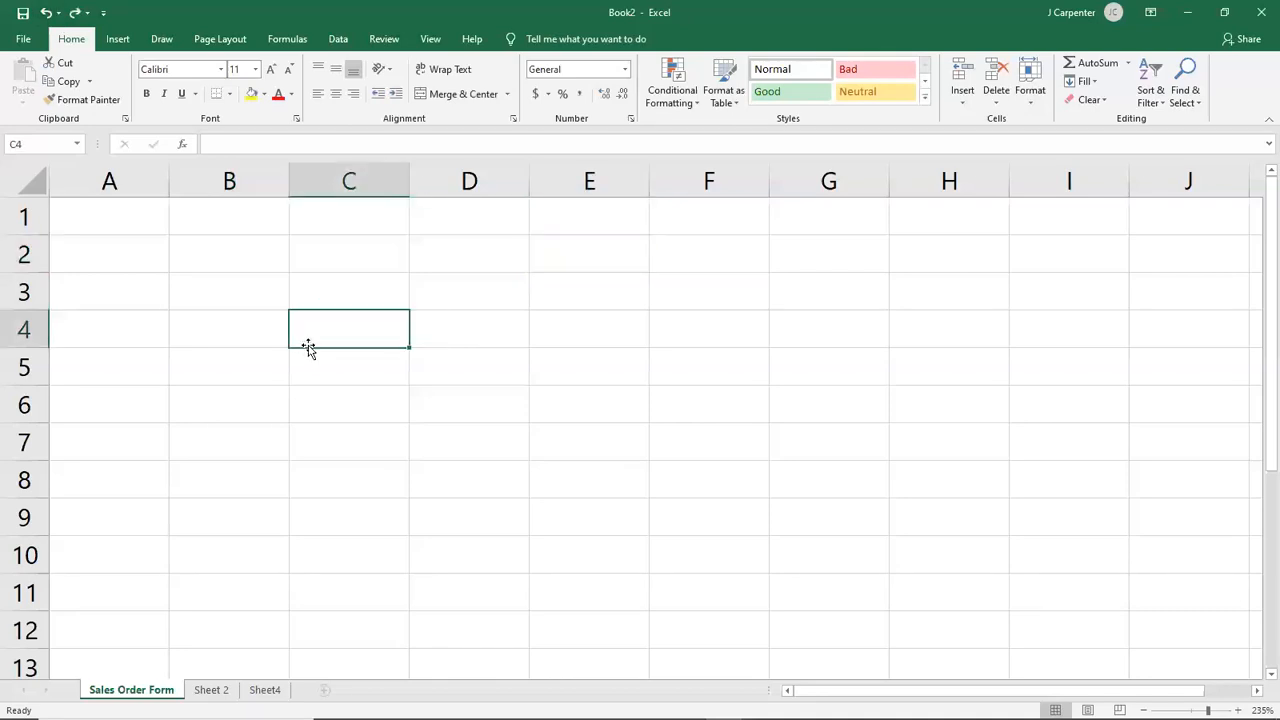
- Enter 5 in cell C2 and apply the dollar accounting format to it
click(345, 258)
text(5)
key(Return)
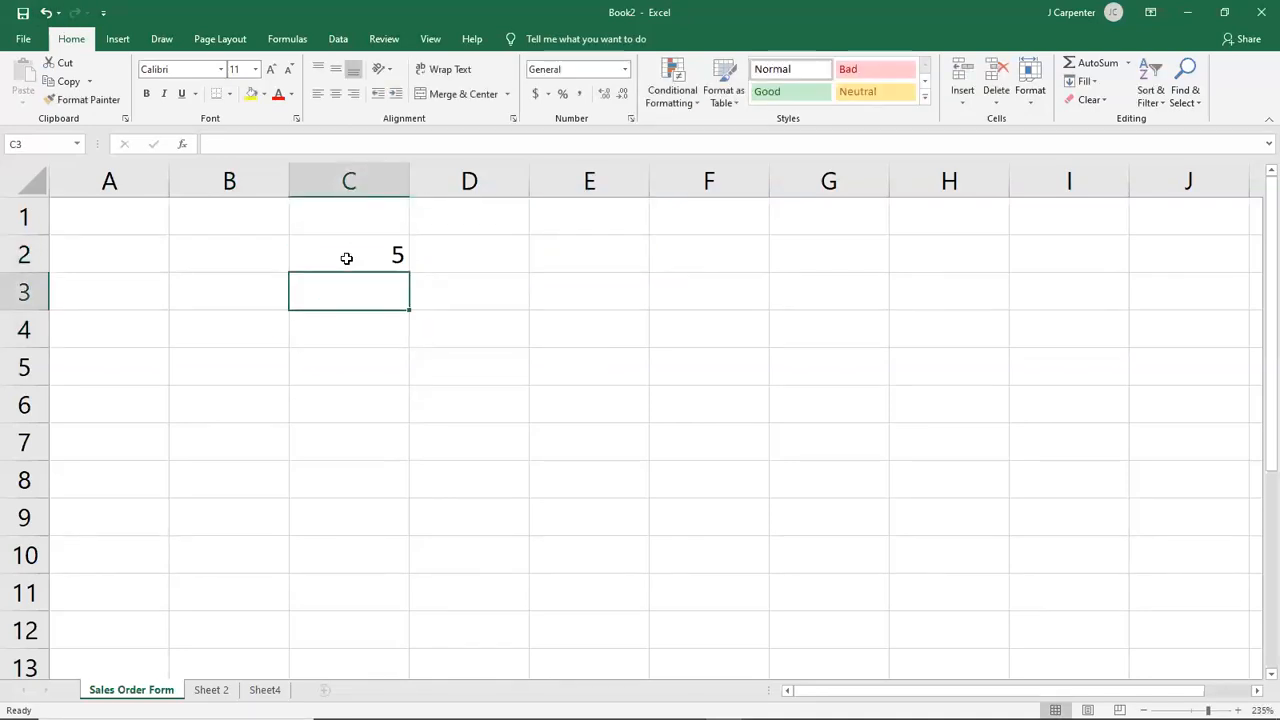
click(346, 258)
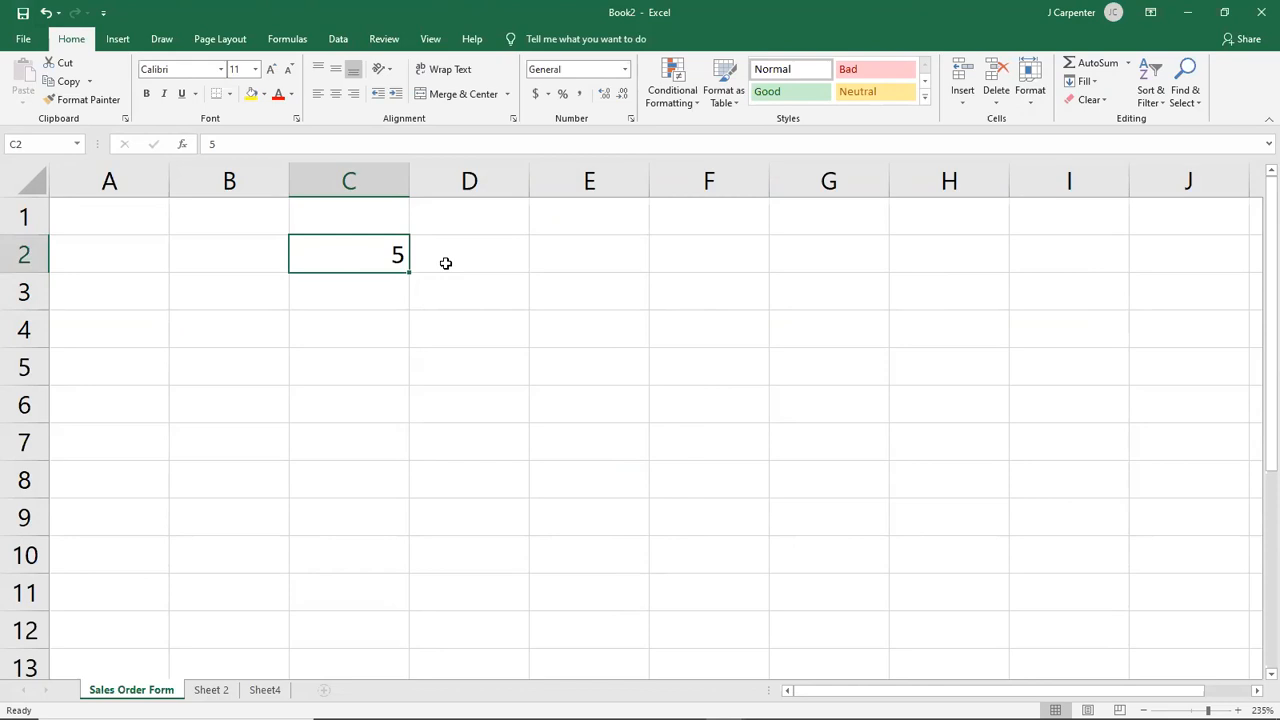
click(536, 93)
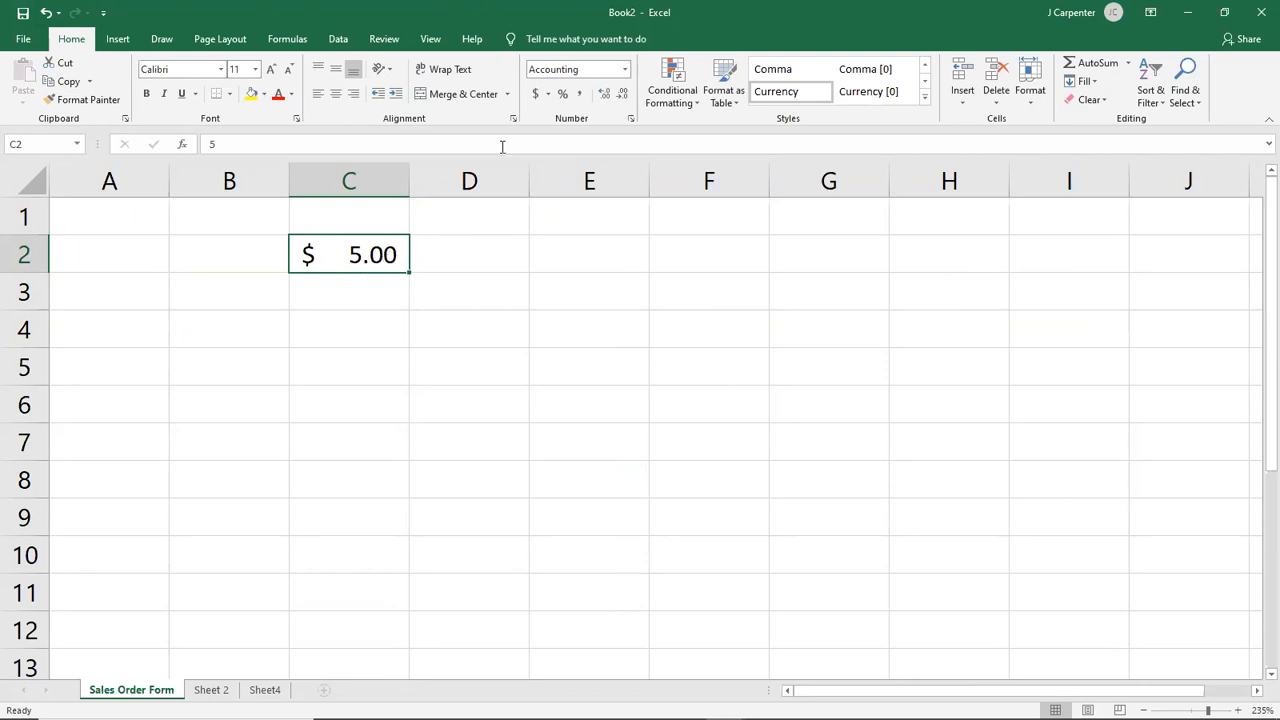
- Change cell C2's accounting currency to British pounds, euros and Chinese yuan in turn, and display the available accounting formats again
click(547, 94)
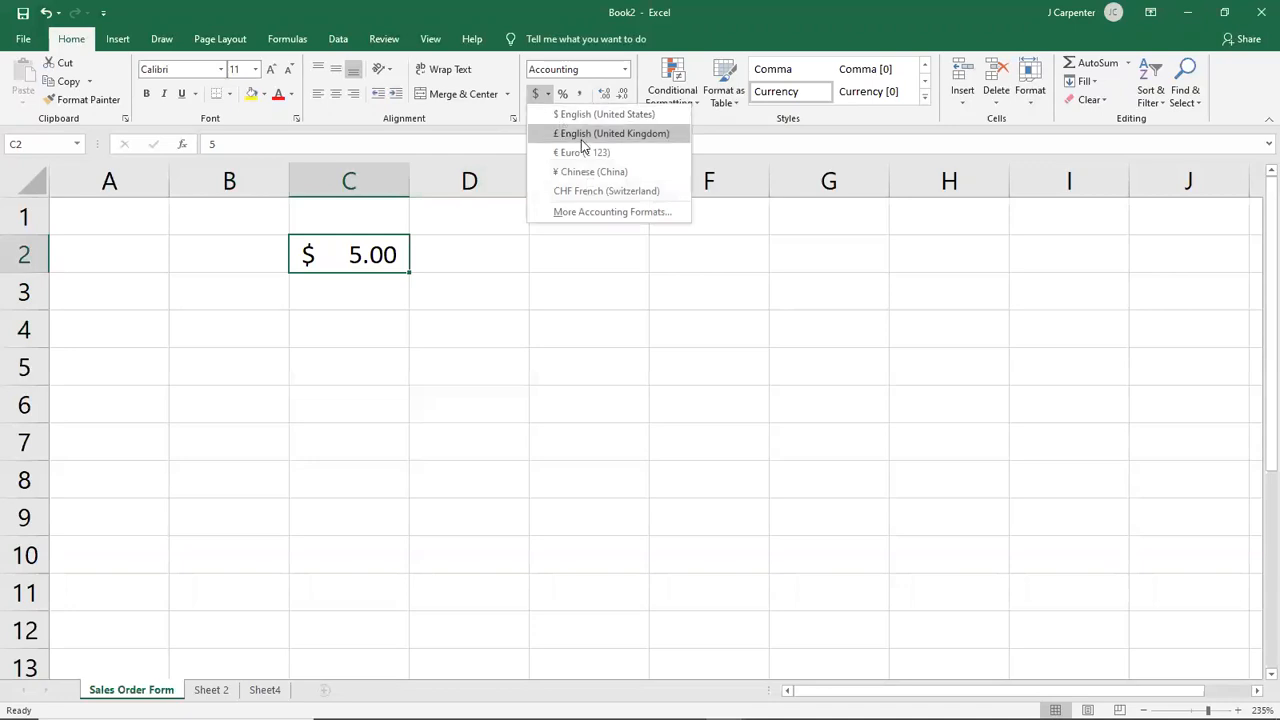
click(578, 133)
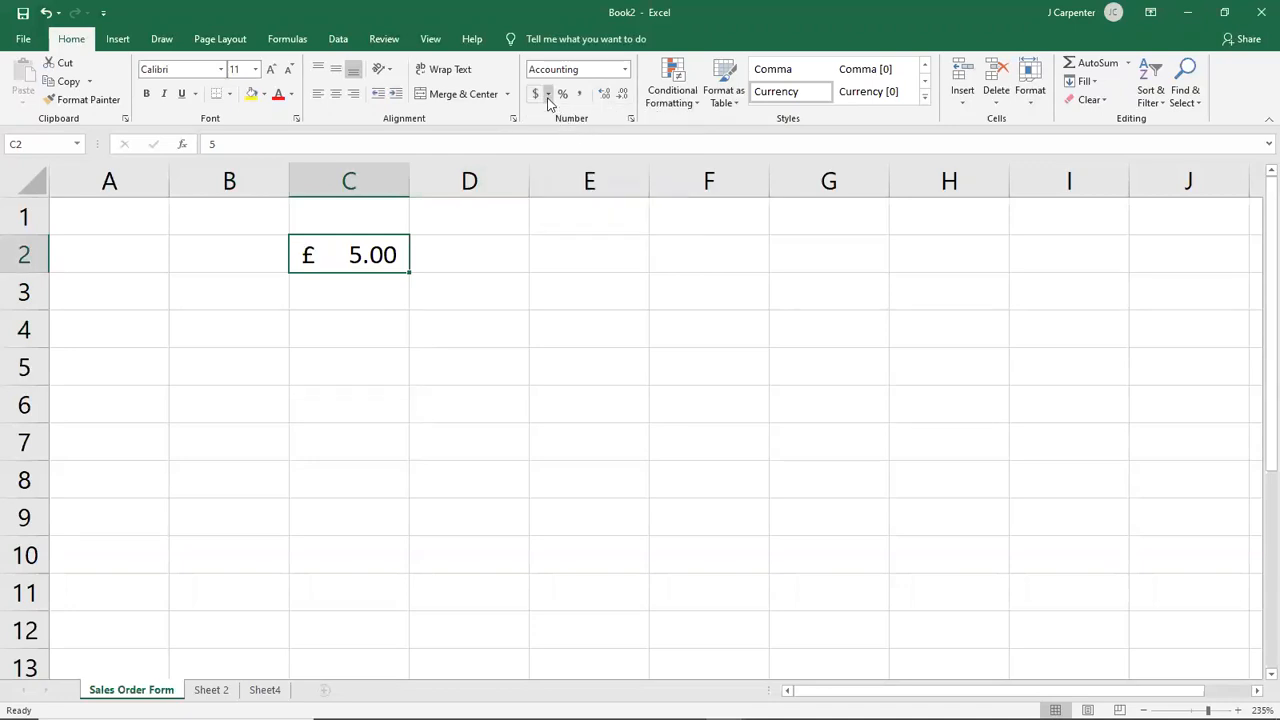
click(547, 94)
click(566, 152)
click(547, 94)
click(566, 171)
click(547, 94)
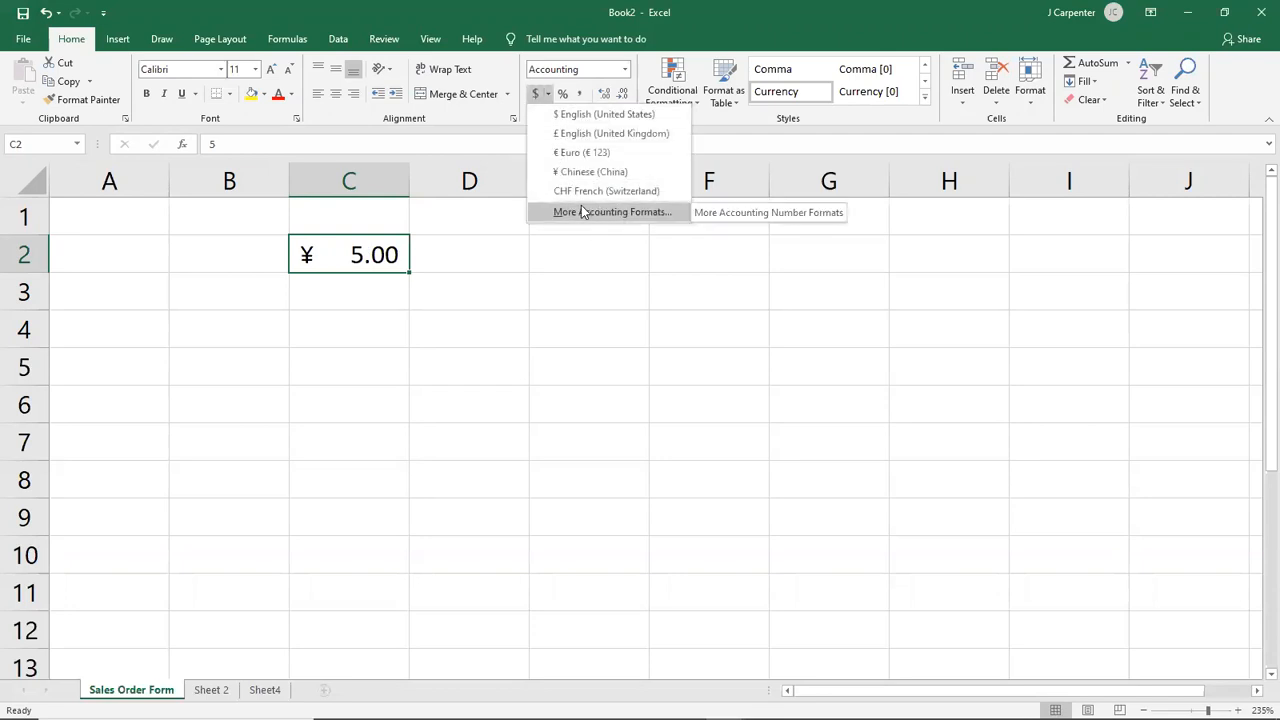
- Format cell C2 as a percentage, and enter 0.05 in cell C3 with the same percent style
click(564, 96)
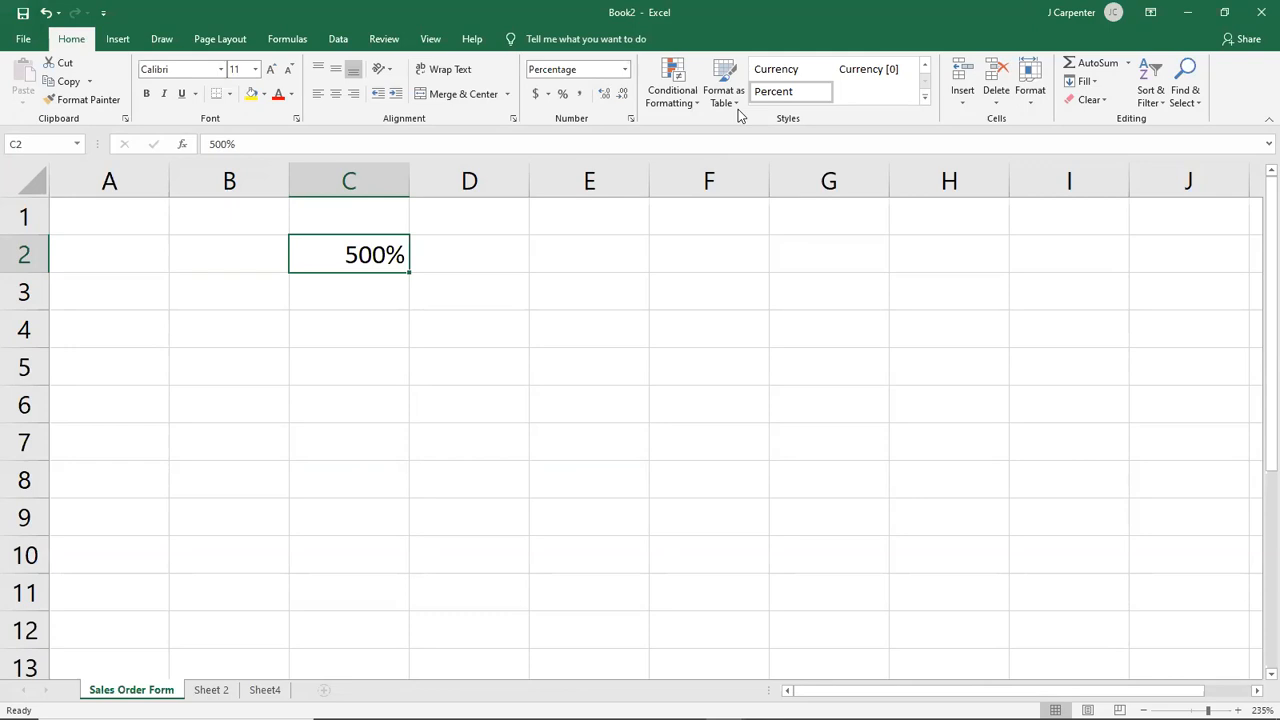
click(384, 289)
text(0.05)
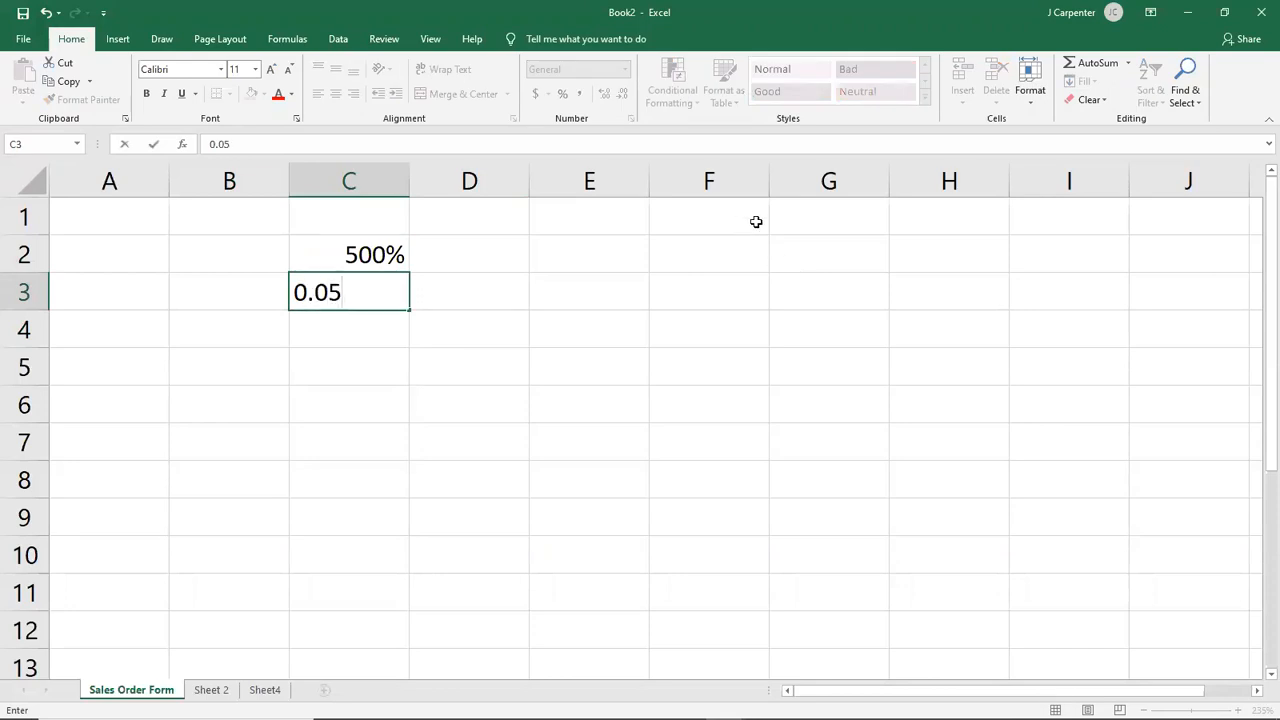
key(Return)
click(388, 296)
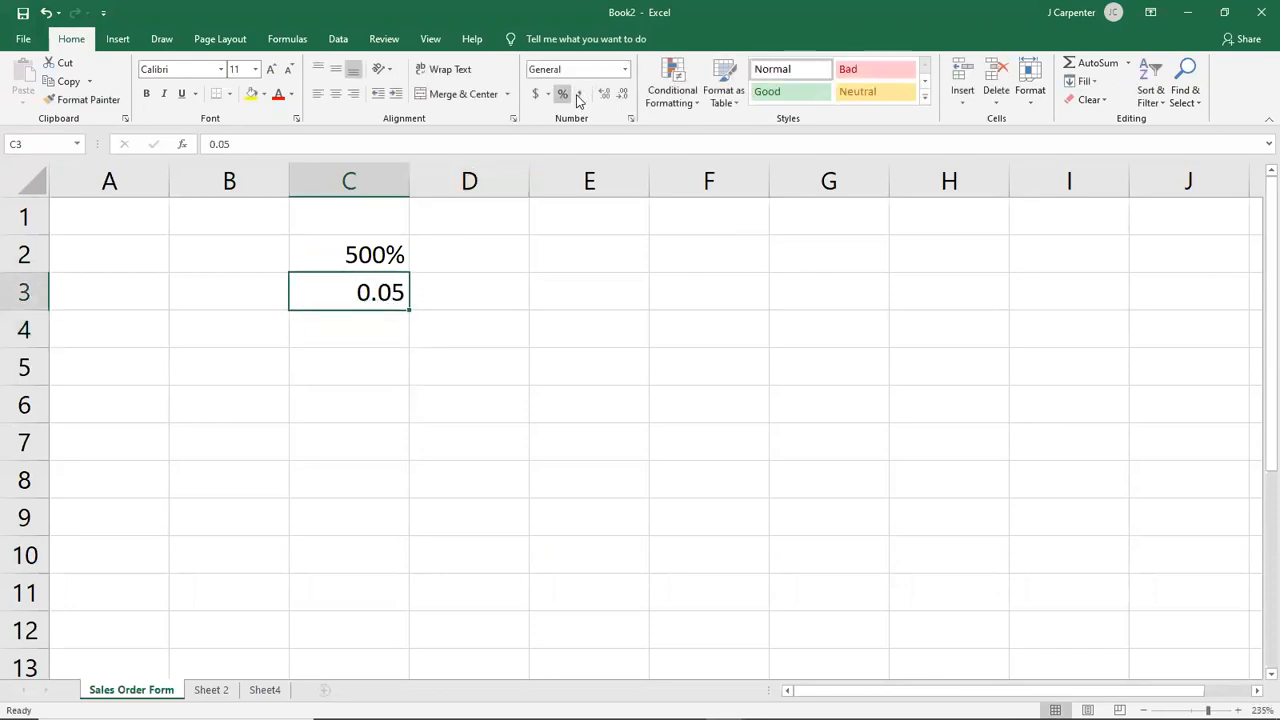
click(562, 94)
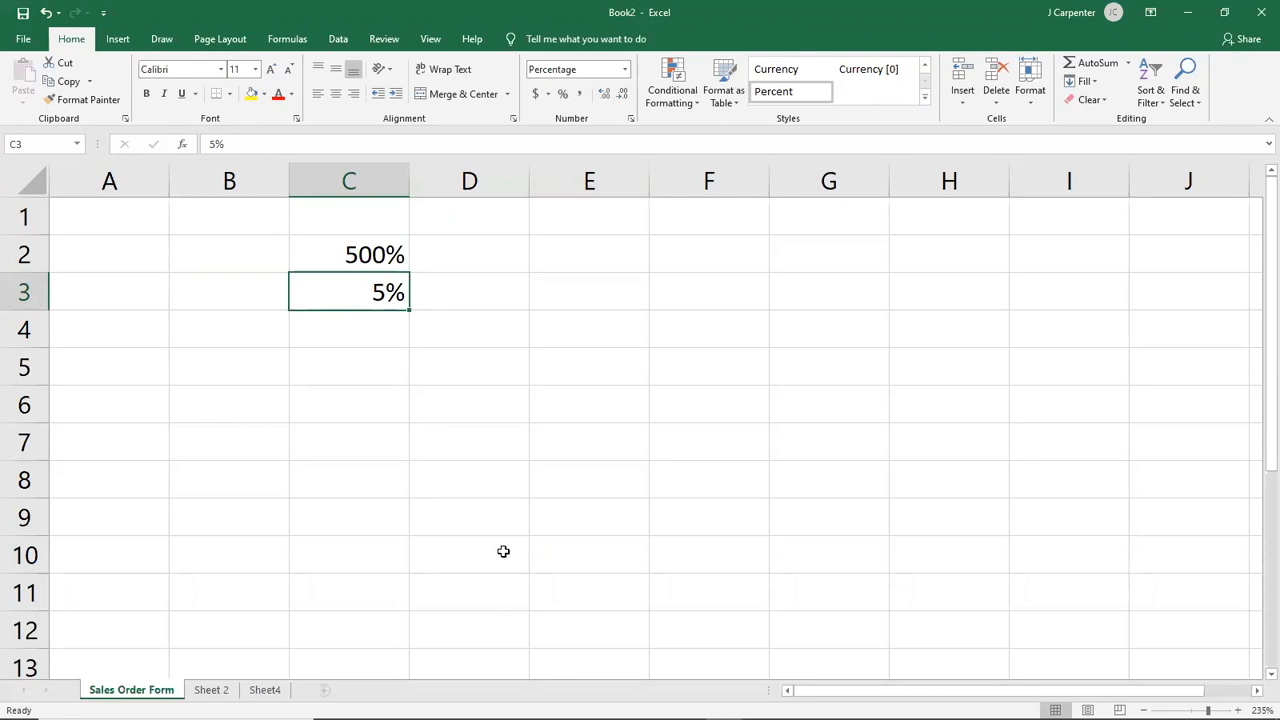
- Move the active cell from C3 down to C11 and across to I11
key(Down)
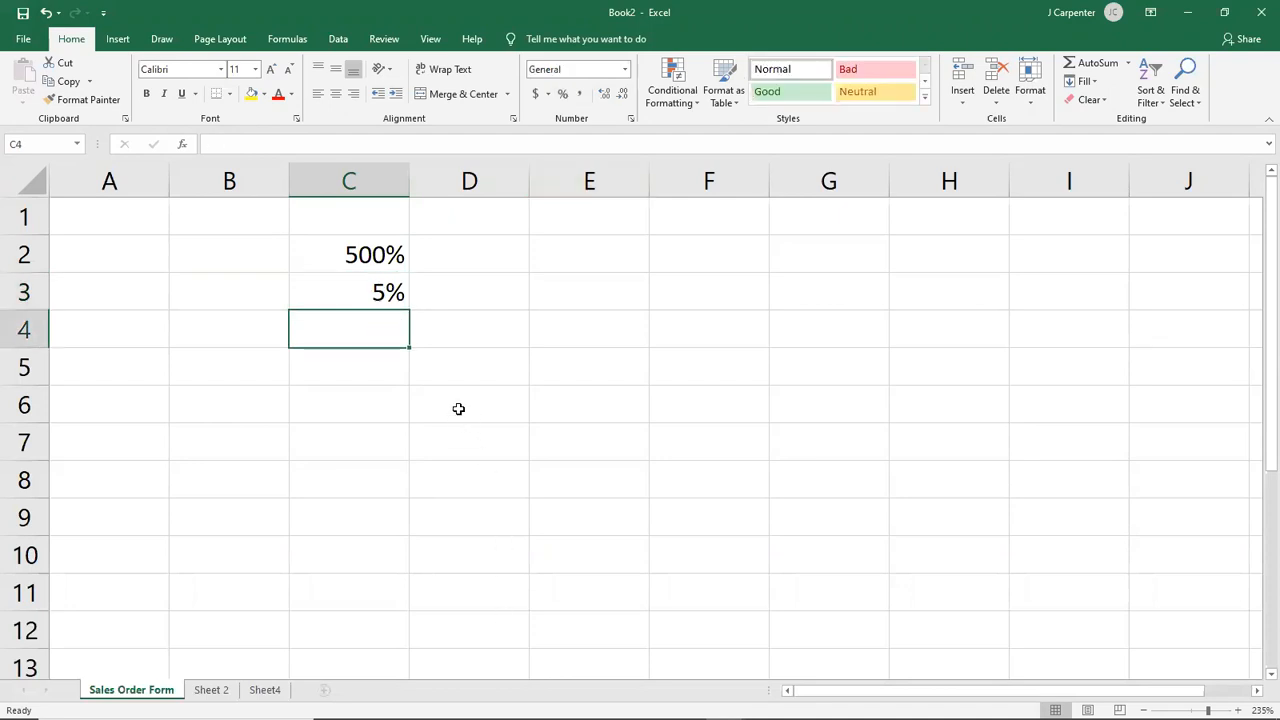
key(Down)
key(Down)
key(Down)
key(Down)
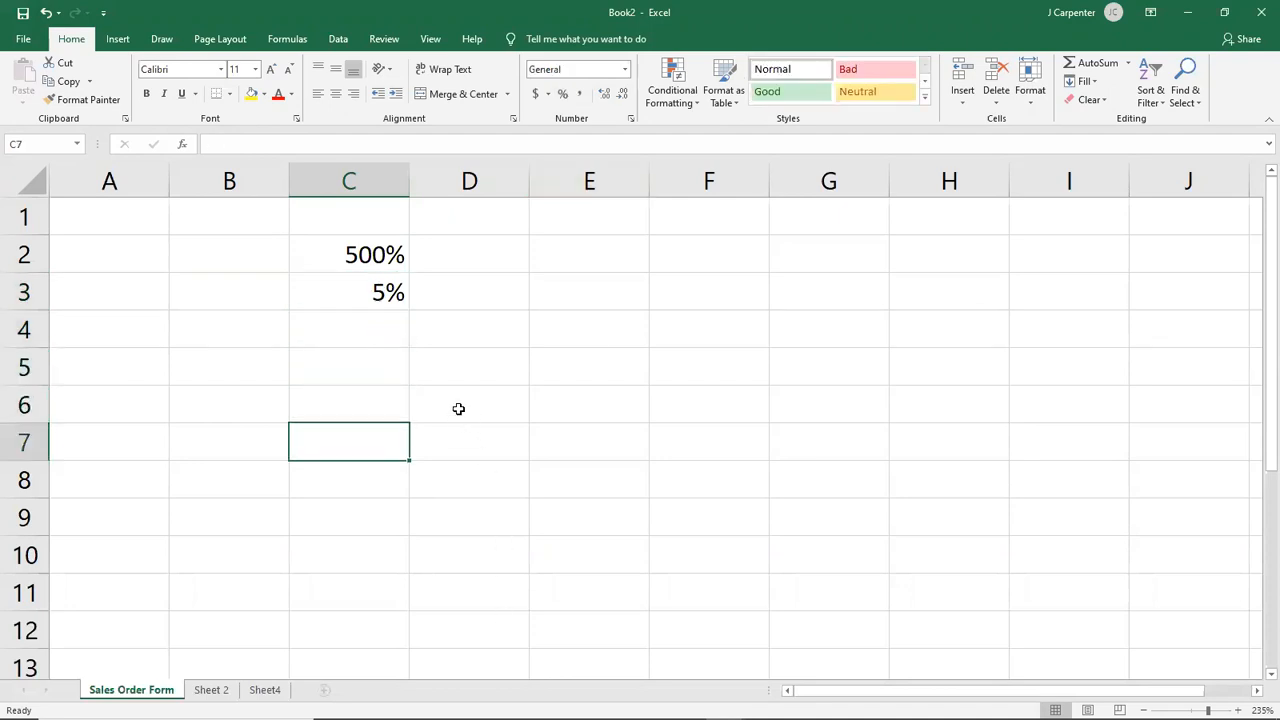
key(Down)
key(Down)
key(Down)
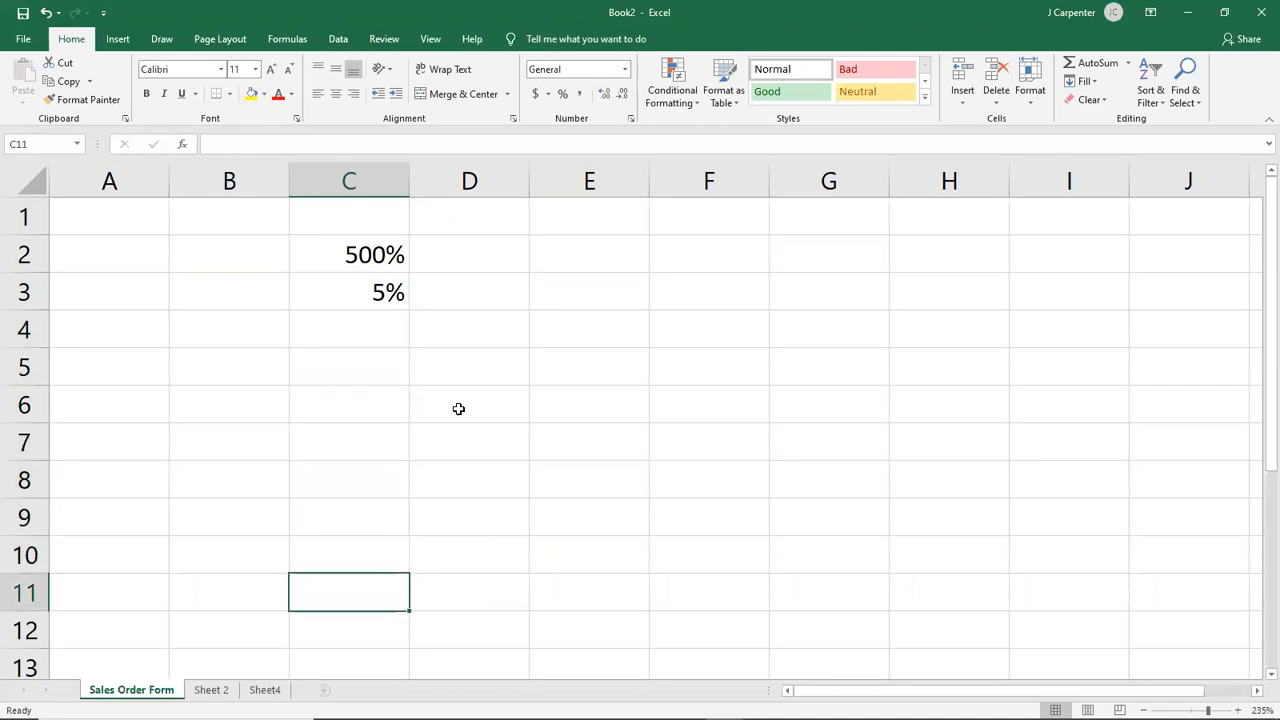
key(Right)
key(Right)
key(Right)
key(Right)
key(Right)
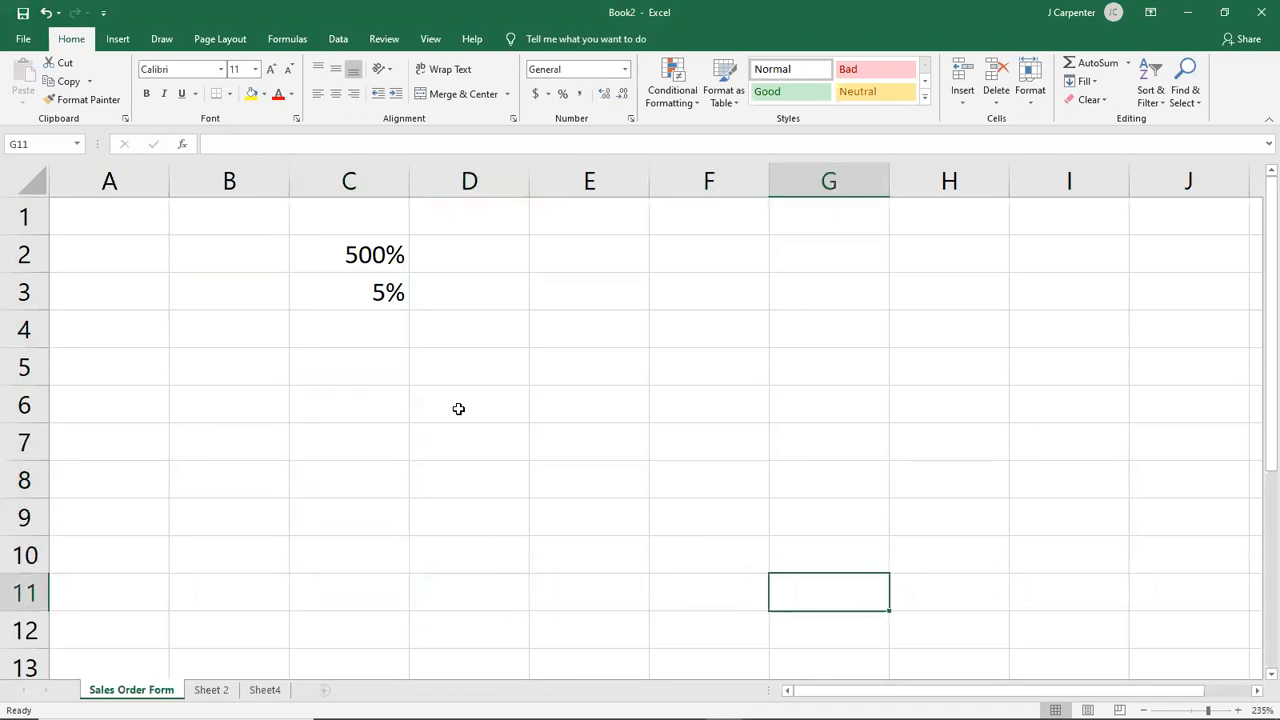
key(Right)
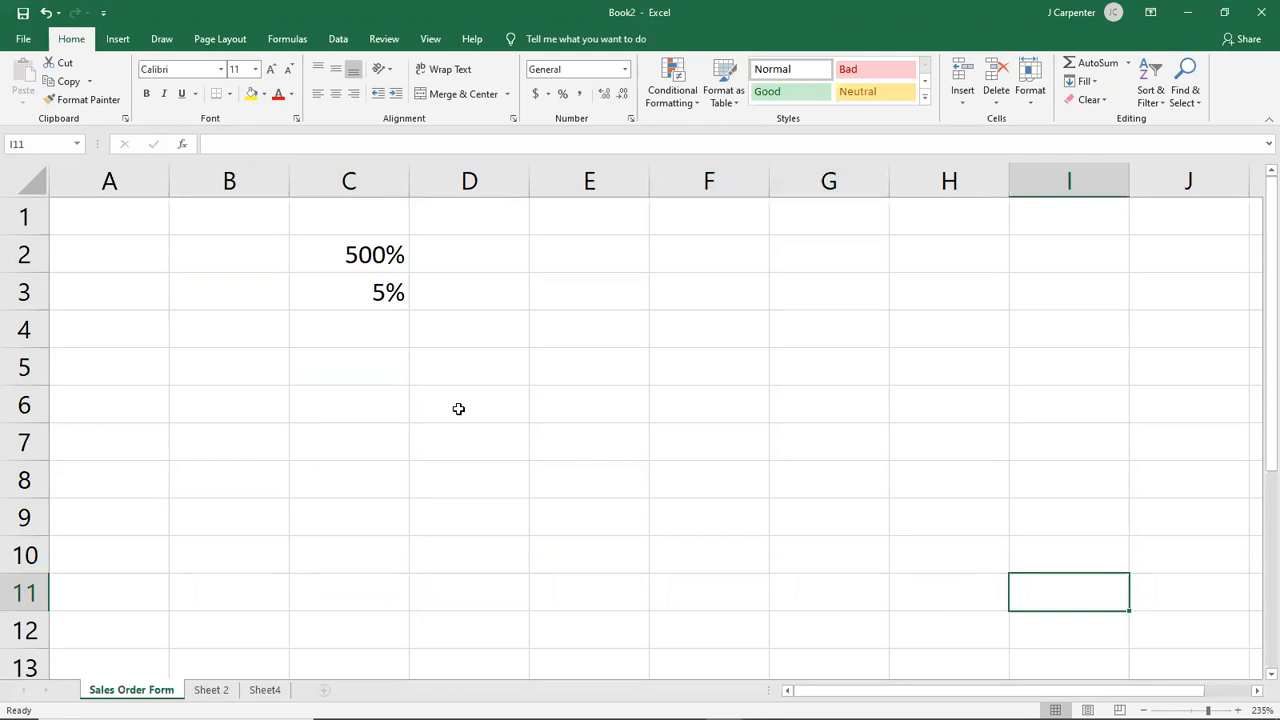
- Enter 5 in cell D3 and increase its display to six decimal places
click(466, 300)
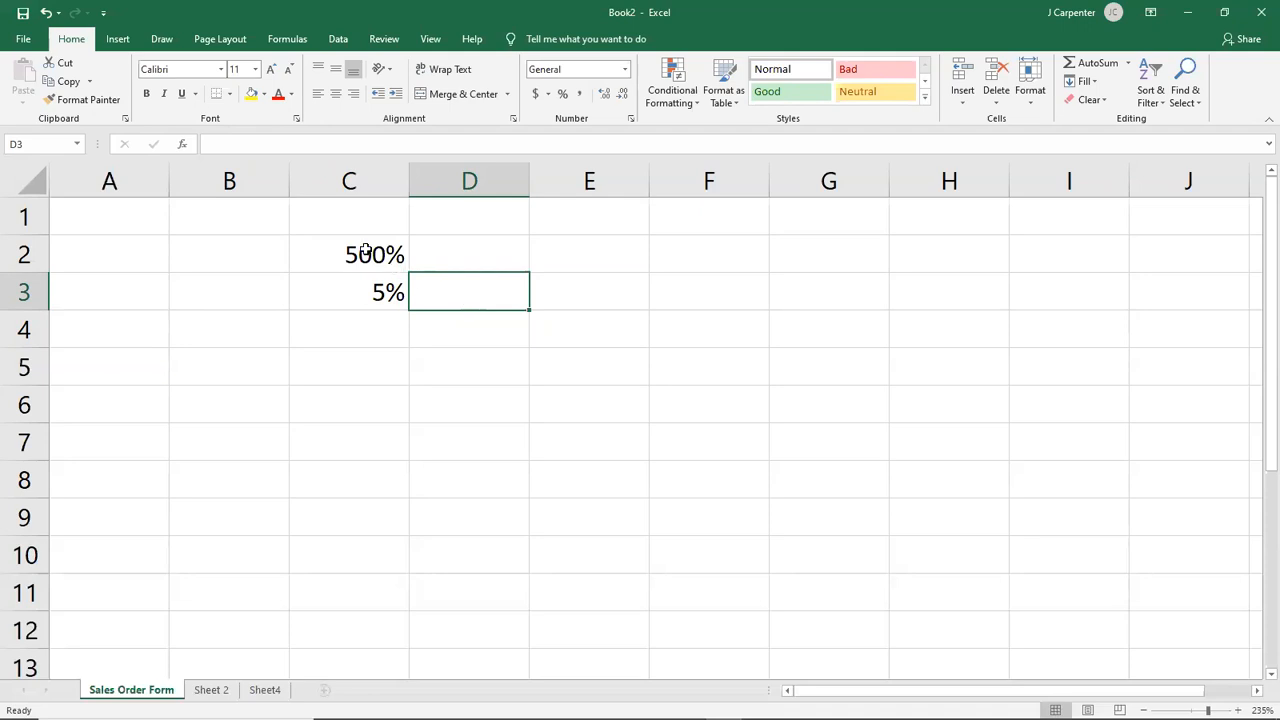
text(5)
key(Return)
click(505, 295)
click(606, 95)
click(604, 95)
click(604, 95)
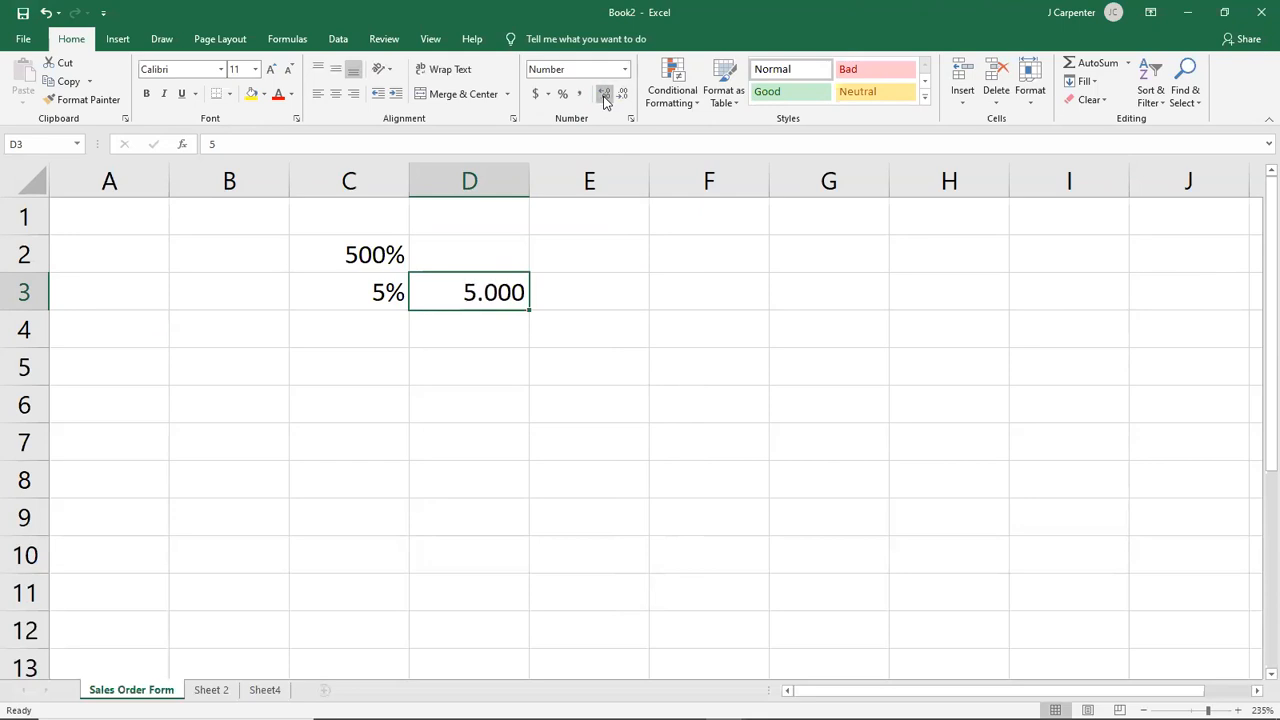
click(604, 95)
click(604, 95)
click(604, 95)
- Reduce cell D3 to no decimal places, and raise it again to three
click(621, 95)
click(621, 95)
click(621, 95)
click(621, 95)
click(621, 95)
click(621, 95)
click(604, 95)
click(604, 95)
click(604, 95)
- Replace the contents of cell D3 with 4.9999999
double_click(491, 296)
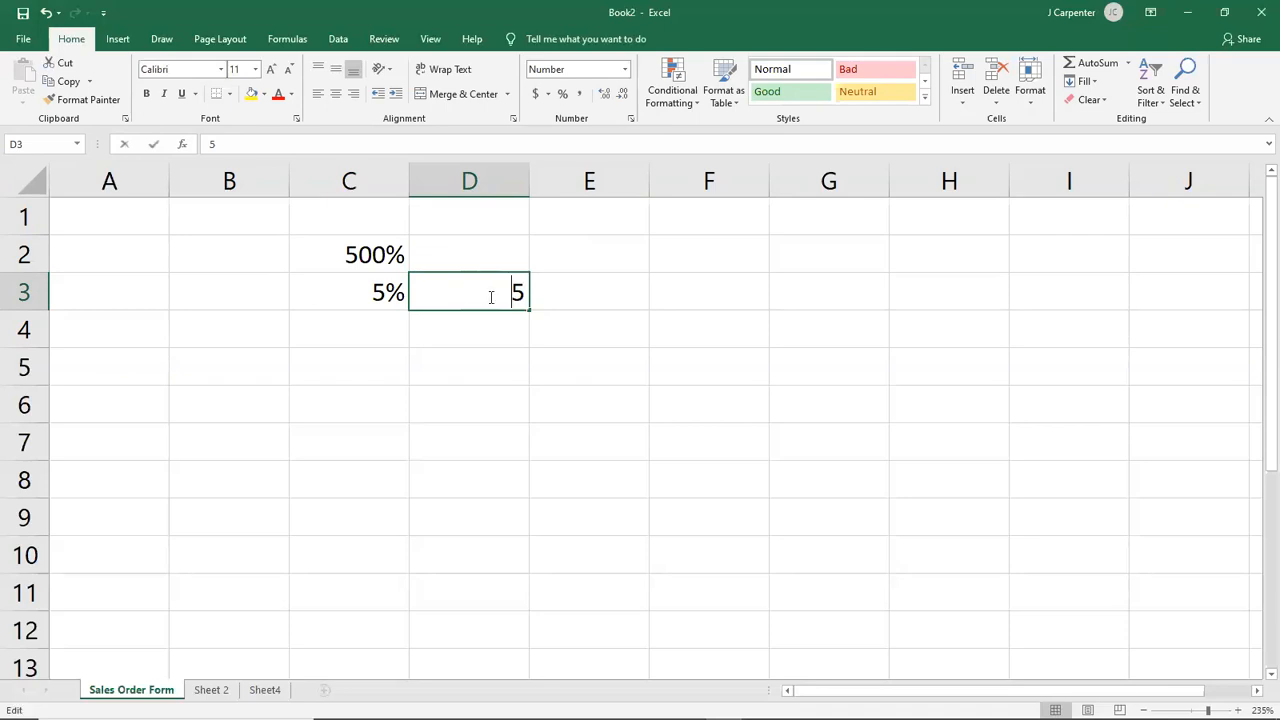
key(BackSpace)
text(4)
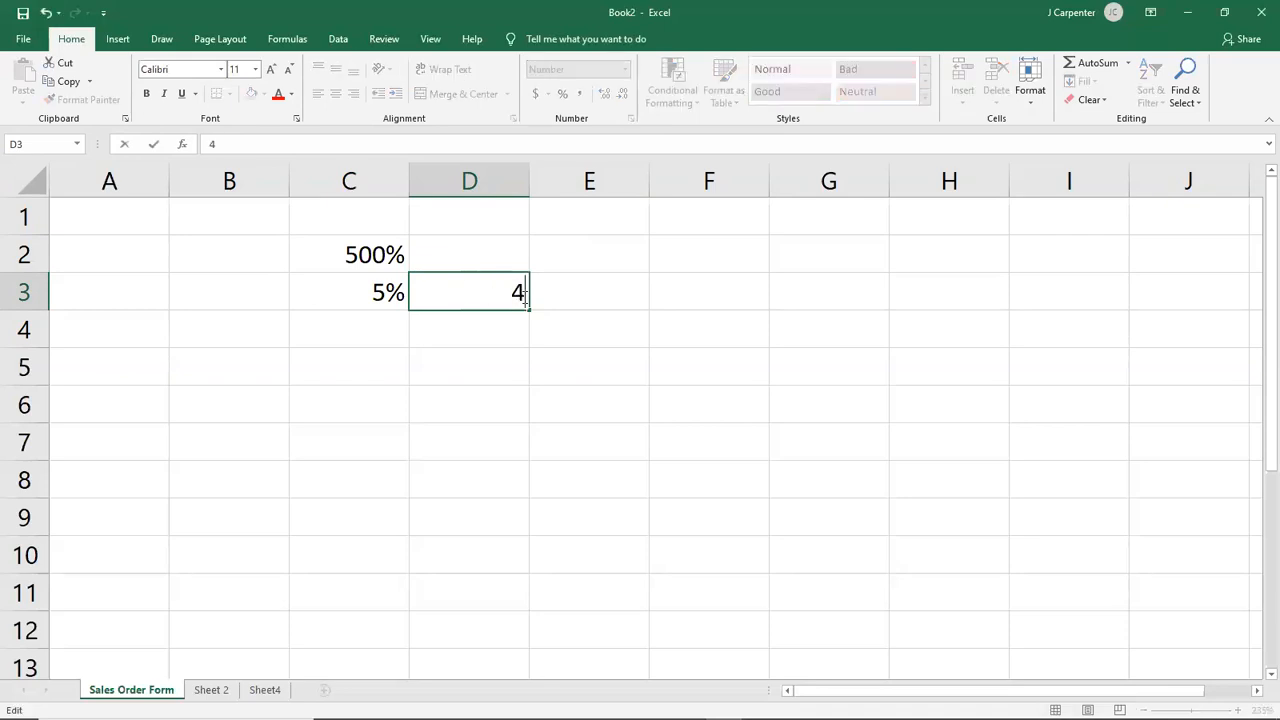
text(.9999999)
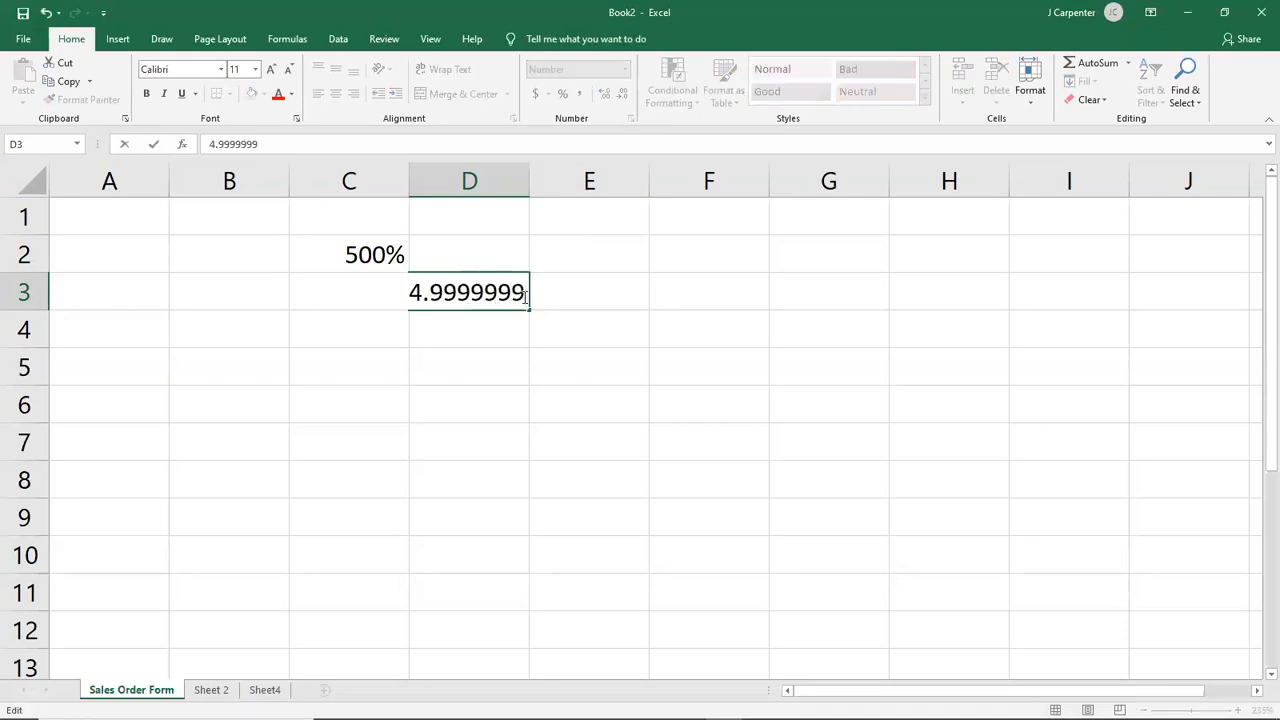
key(Return)
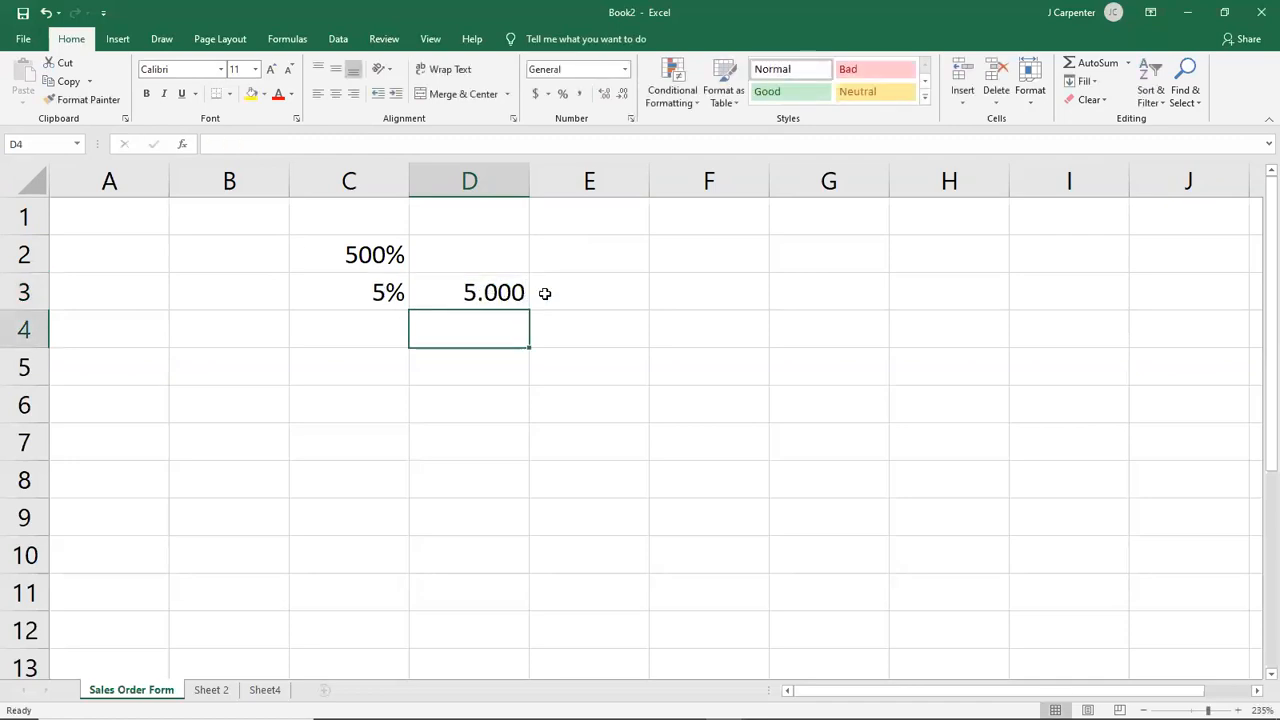
- Compare the value stored in cell D3 with its rounded display in the cell
click(471, 291)
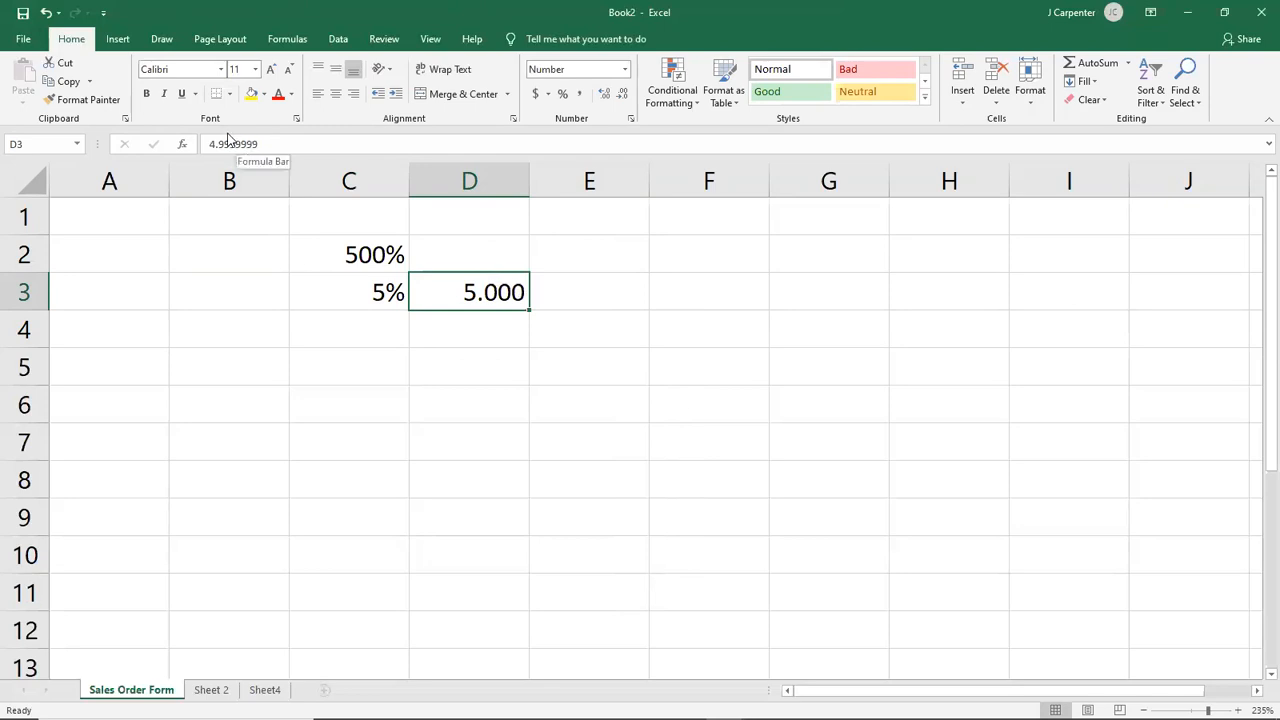
drag(278, 146, 207, 146)
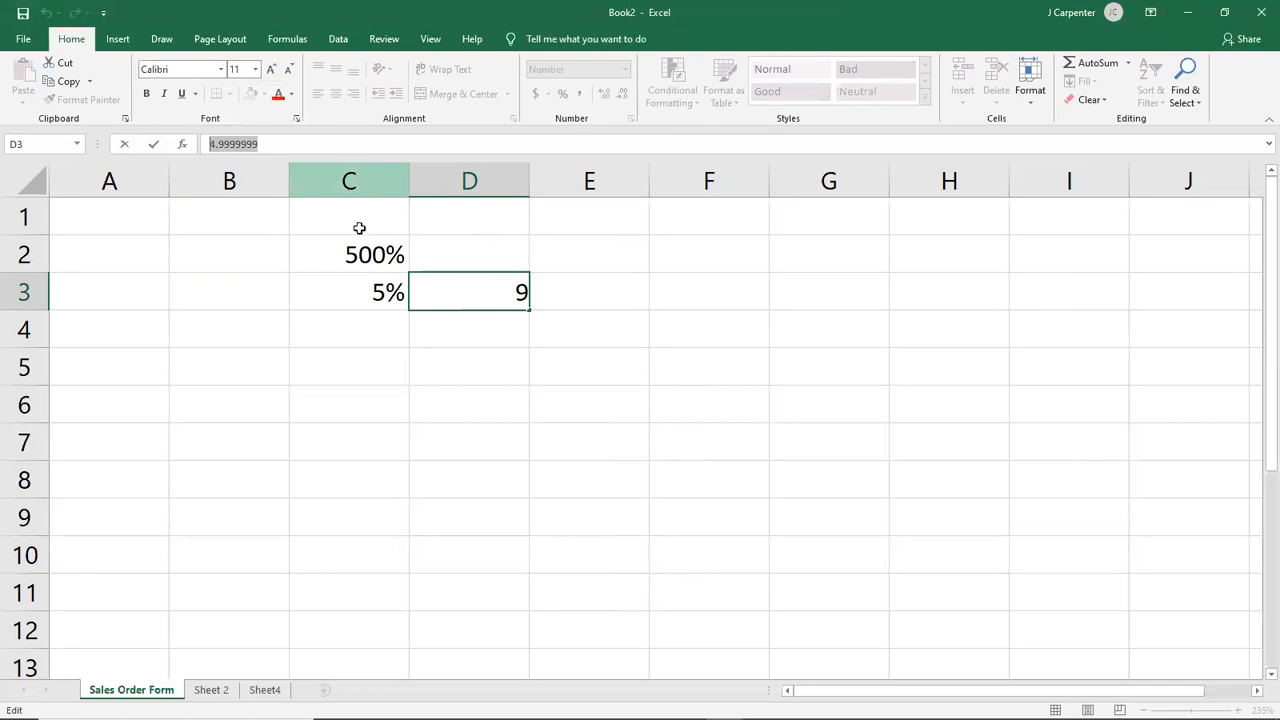
key(Return)
click(480, 297)
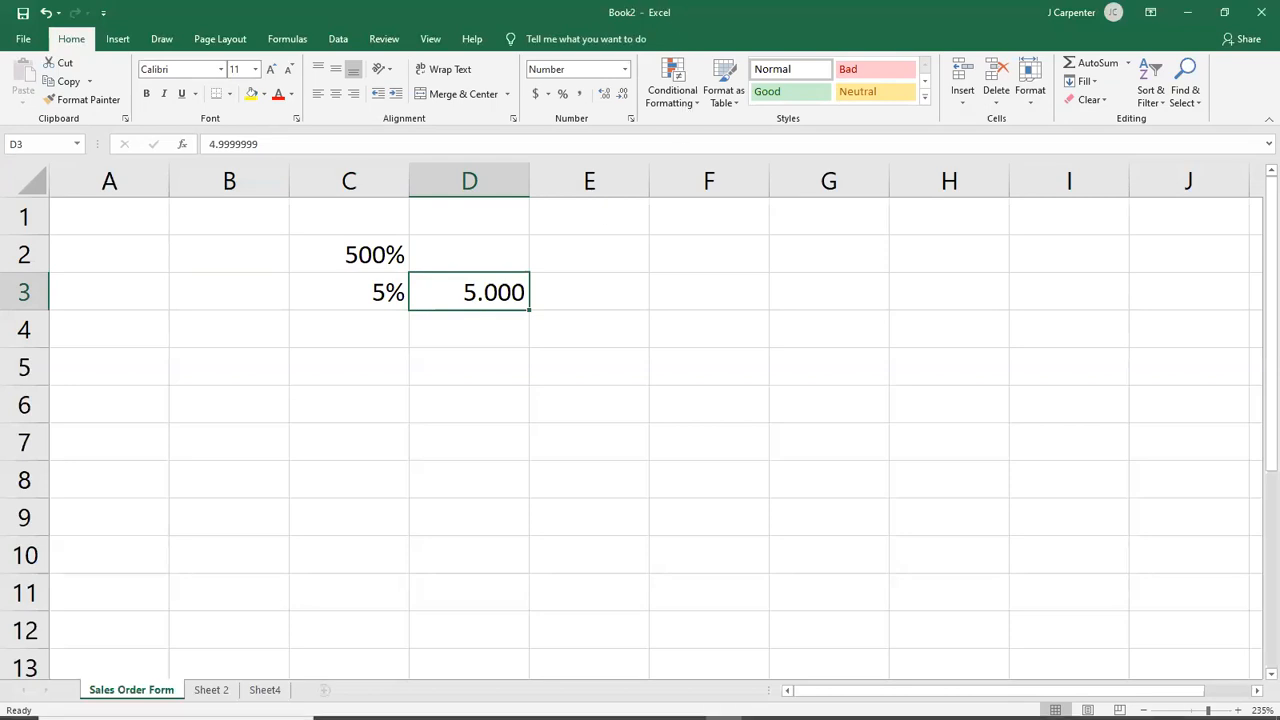
- Switch to the Pearson eText in Chrome and read the sales order spreadsheet instructions and Figure 0.3 on page 00-04
mouse_move(647, 704)
click(617, 673)
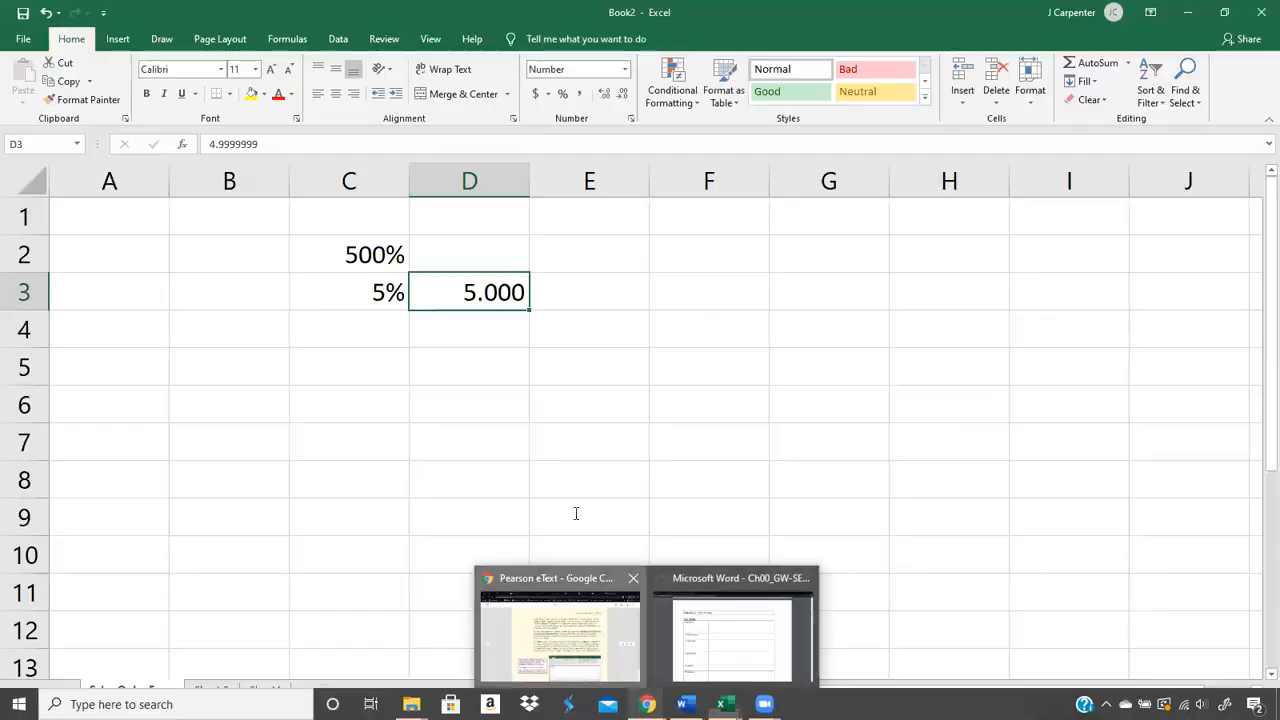
scroll(597, 363, up, 1)
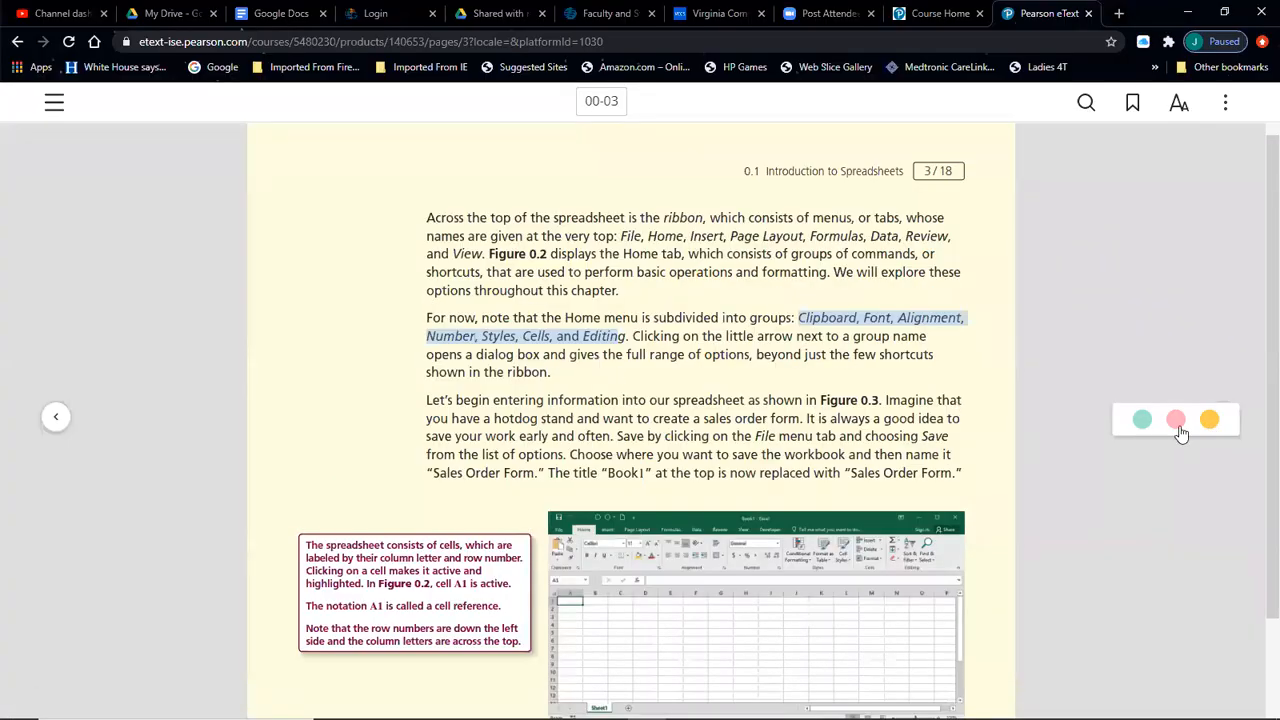
scroll(1029, 394, down, 2)
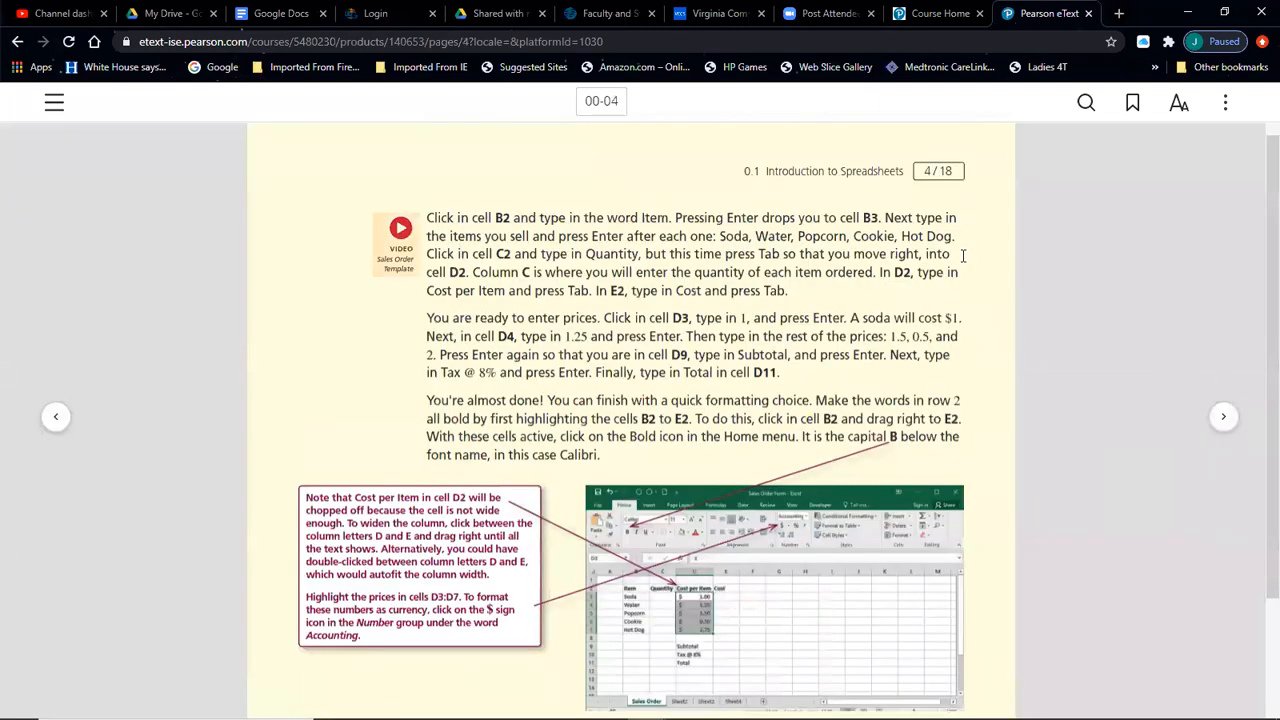
scroll(963, 256, down, 2)
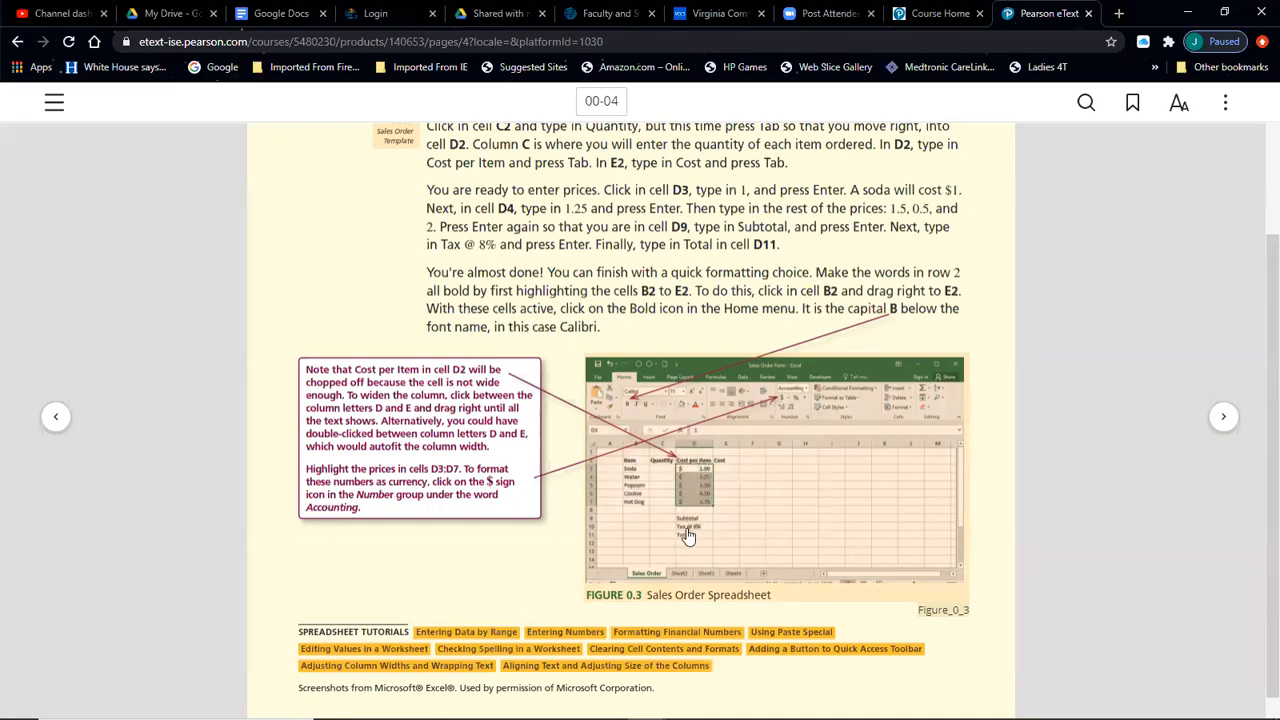
scroll(840, 450, up, 2)
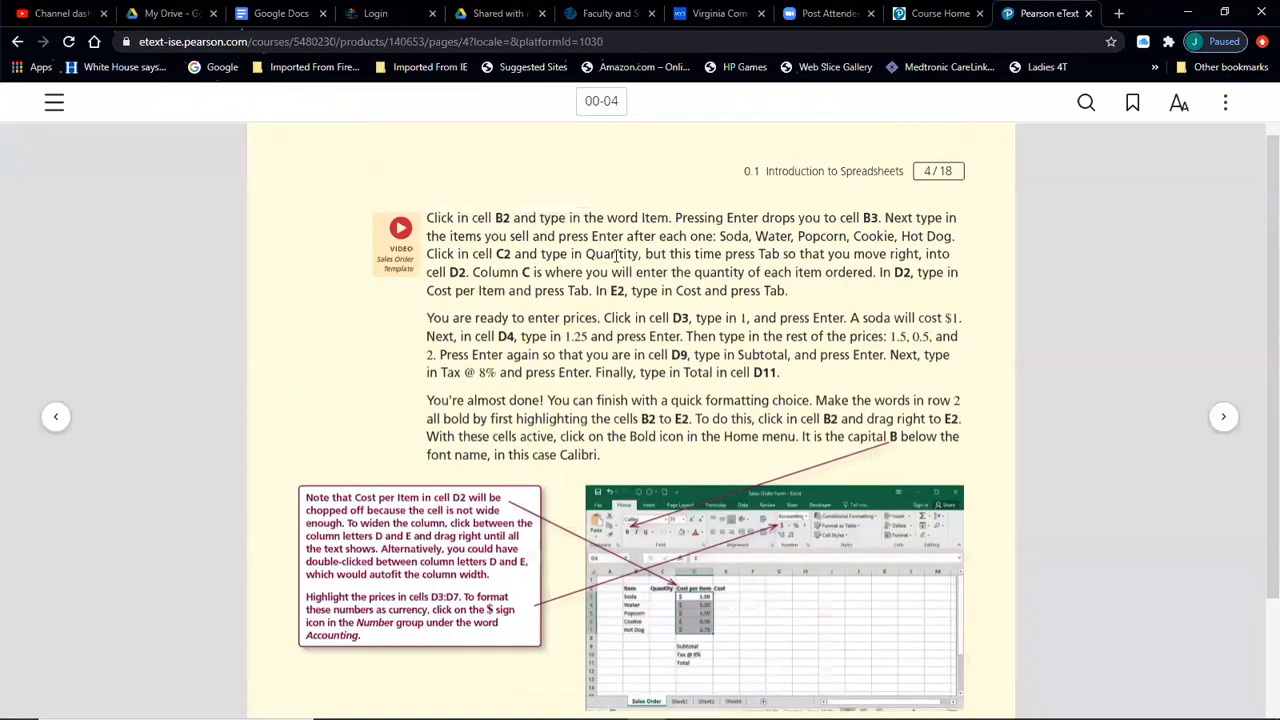
drag(428, 216, 603, 456)
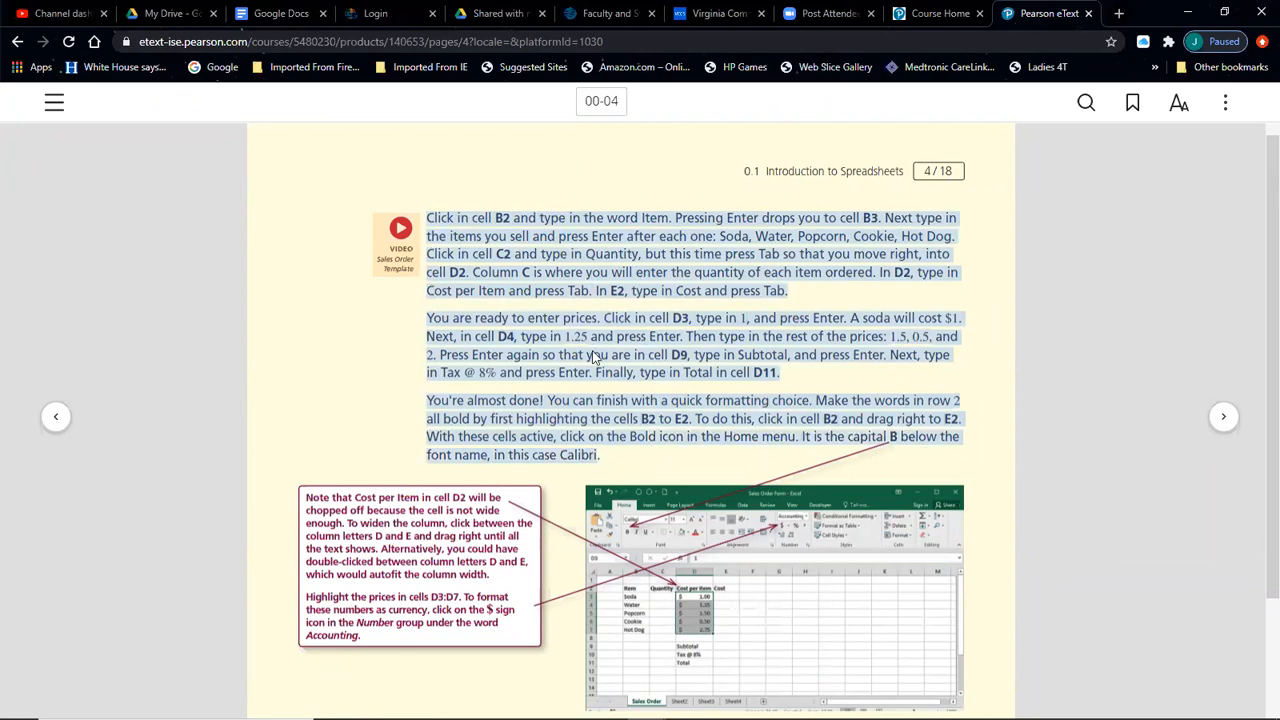
click(596, 358)
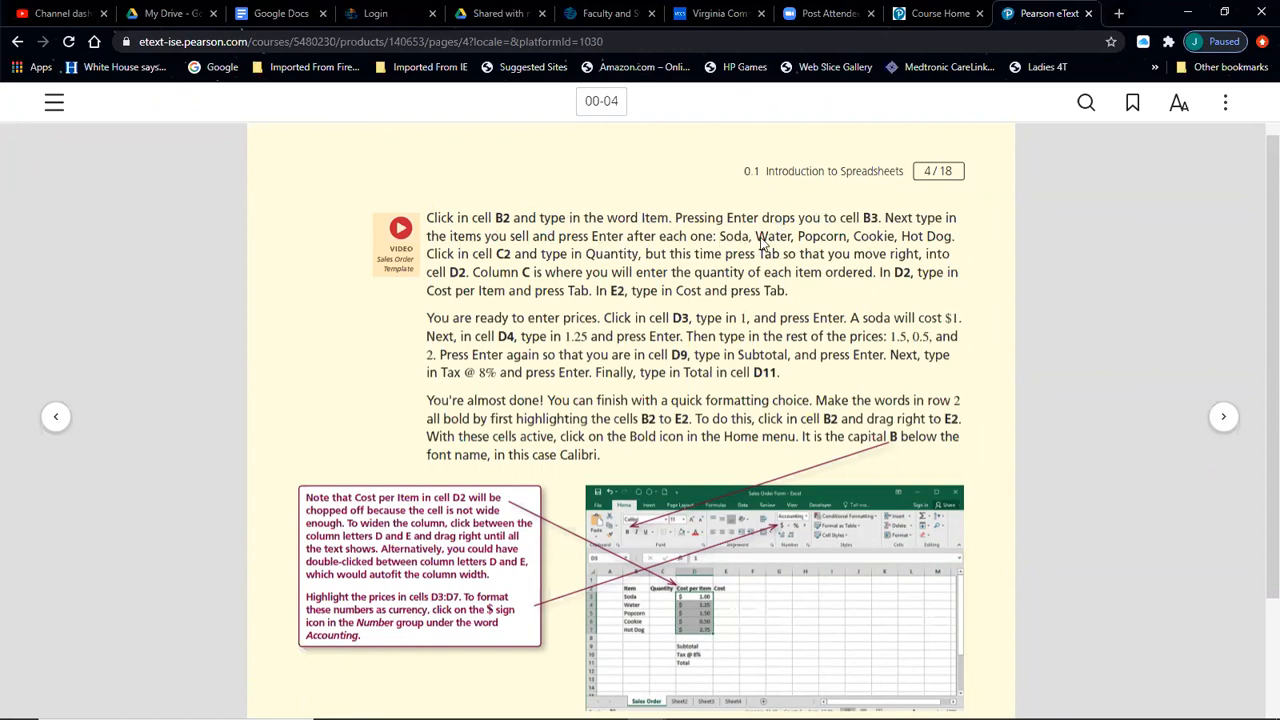
- Arrange the eText browser window and the Book2 workbook side by side
mouse_move(770, 718)
click(1224, 12)
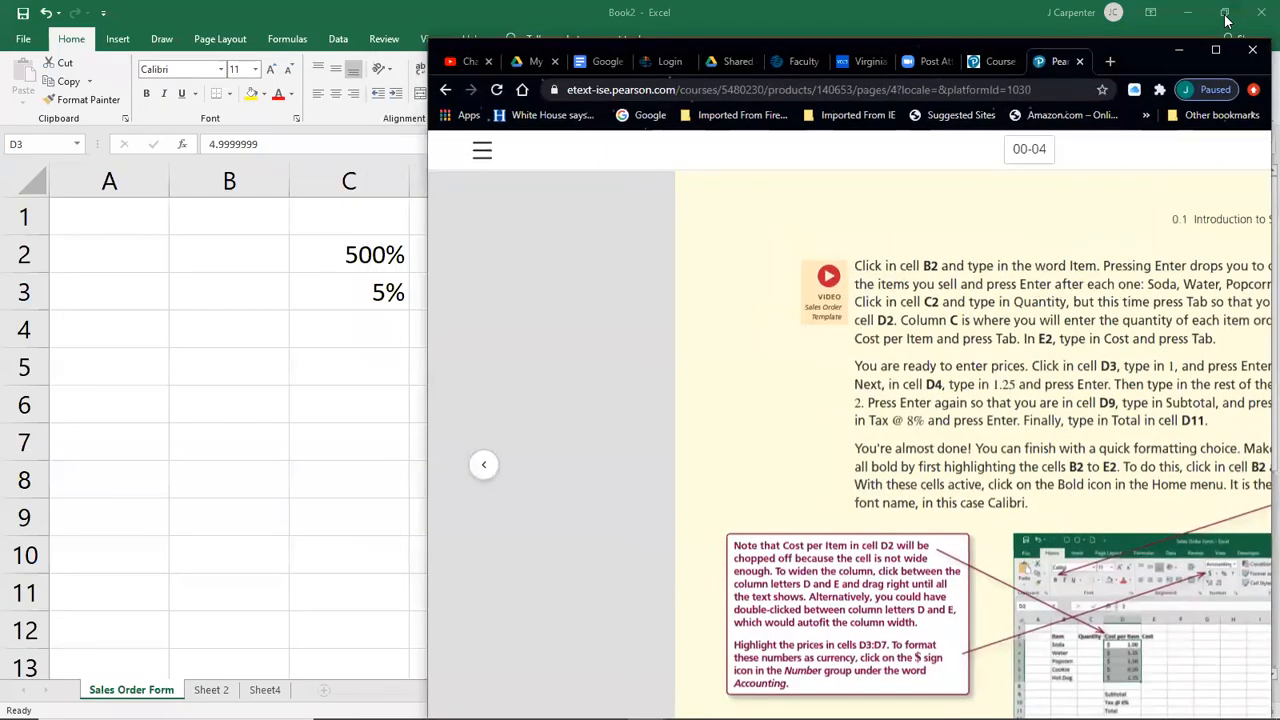
key(super+Left)
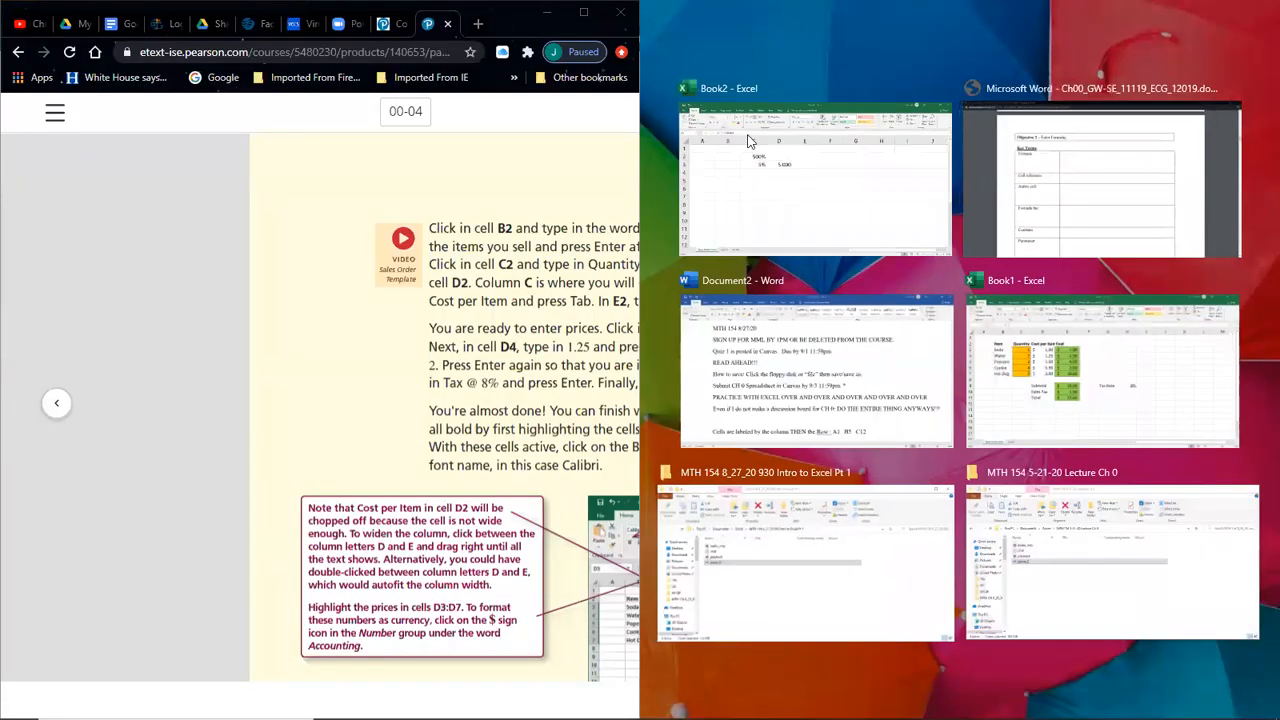
click(768, 198)
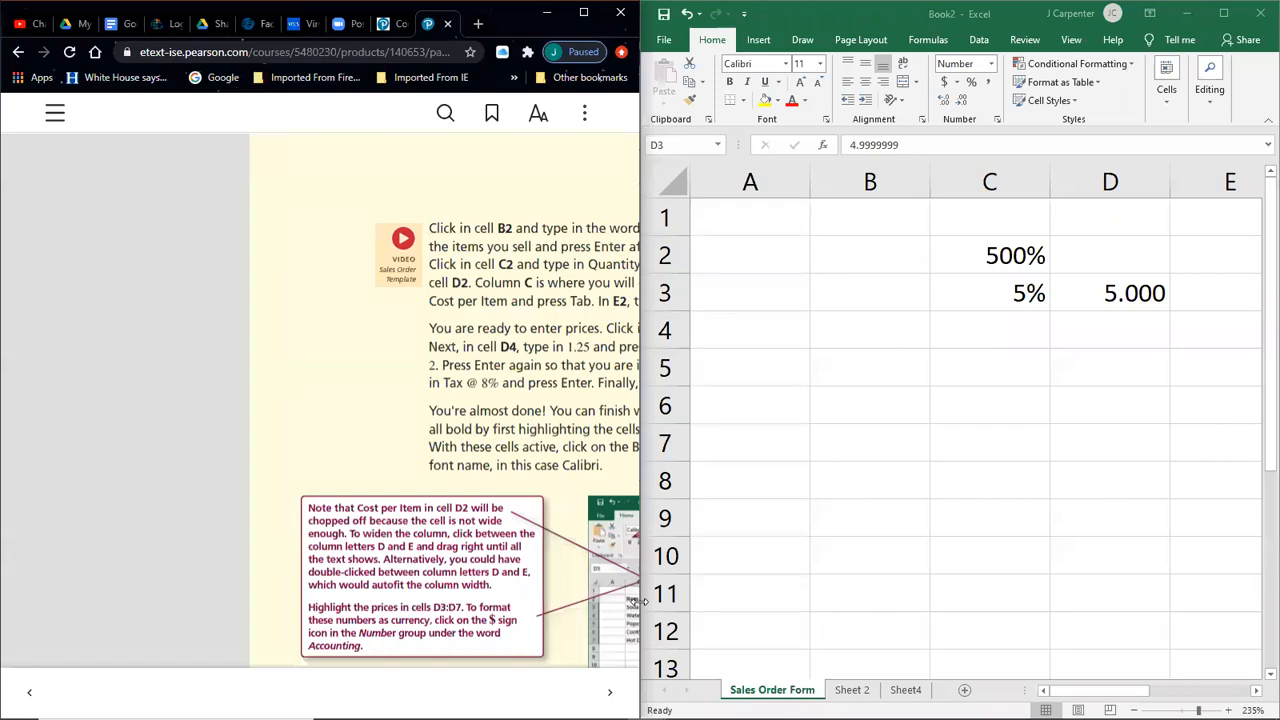
- Widen the eText window until all of page 00-04's text fits beside the worksheet, and zoom the worksheet out to 190%
drag(639, 602, 850, 590)
click(887, 490)
scroll(872, 448, down, 2)
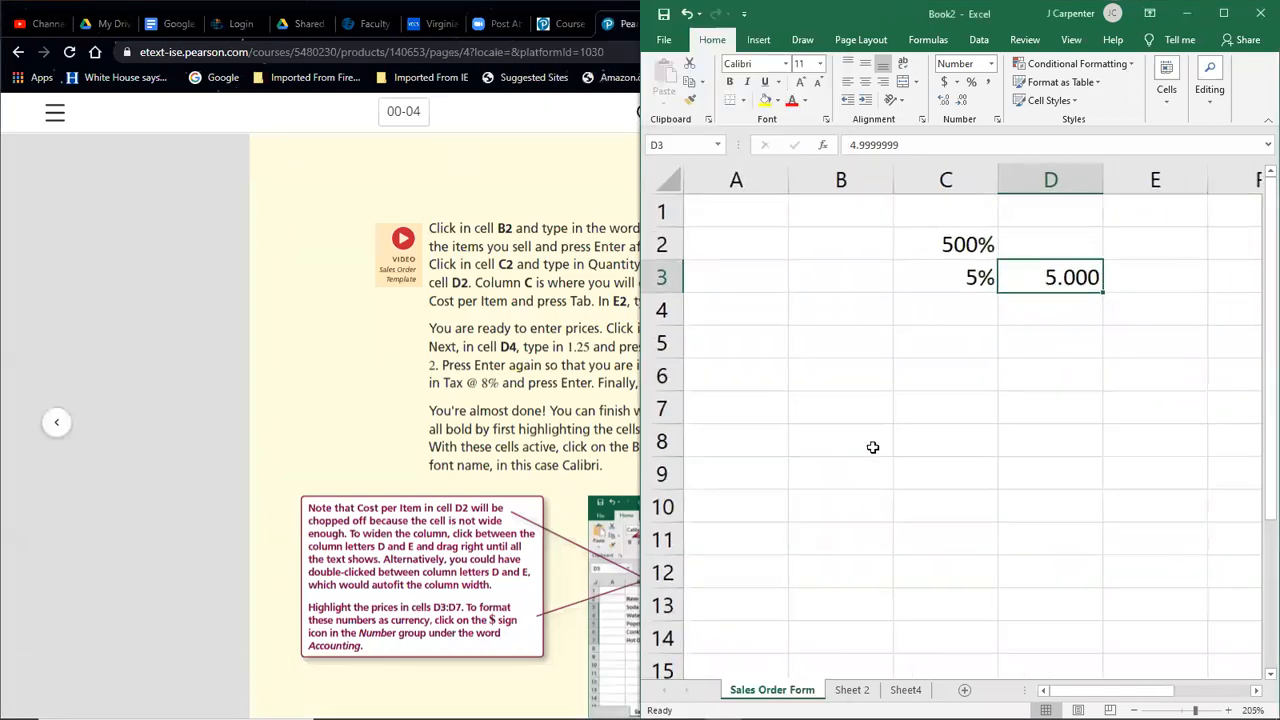
scroll(872, 447, down, 1)
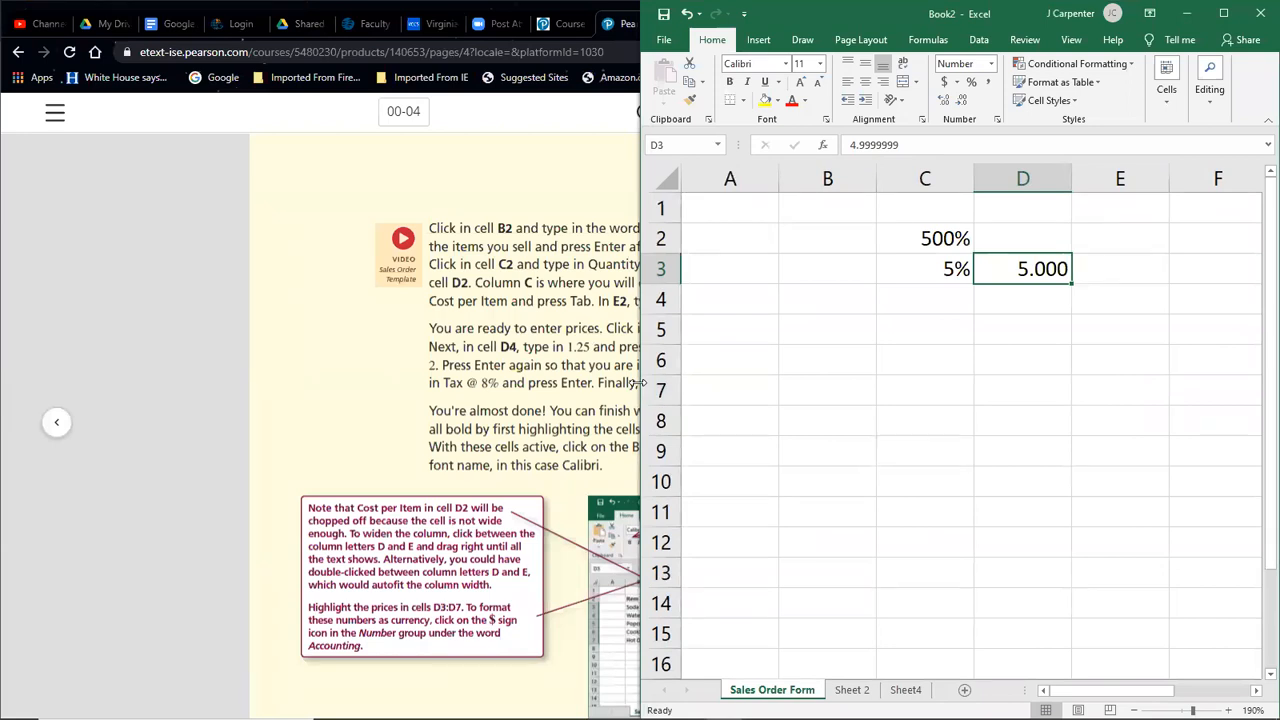
drag(637, 383, 838, 396)
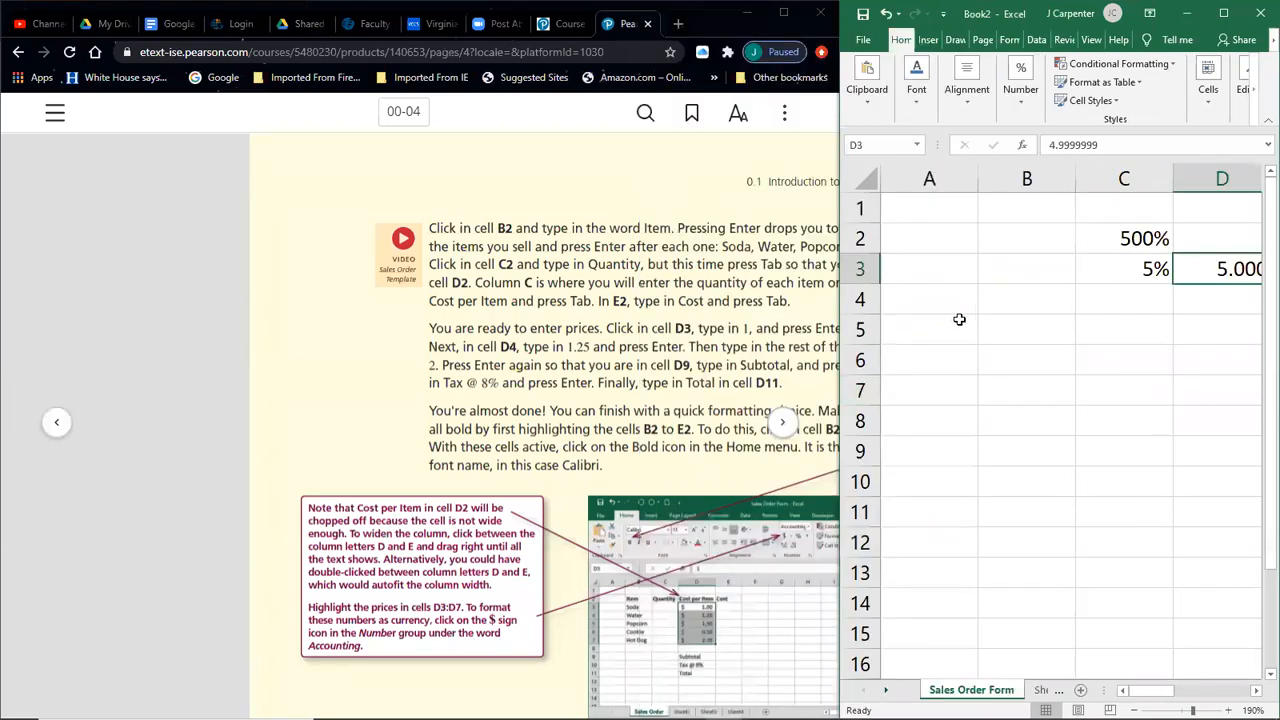
click(56, 421)
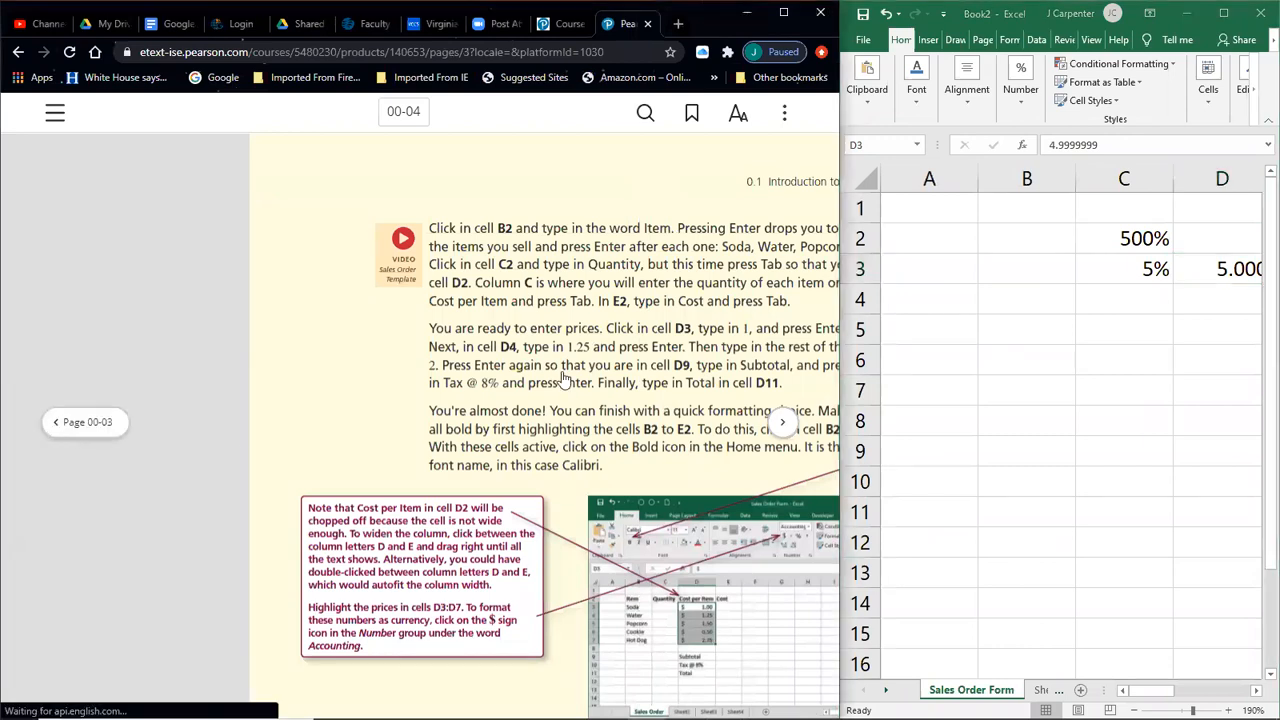
click(783, 423)
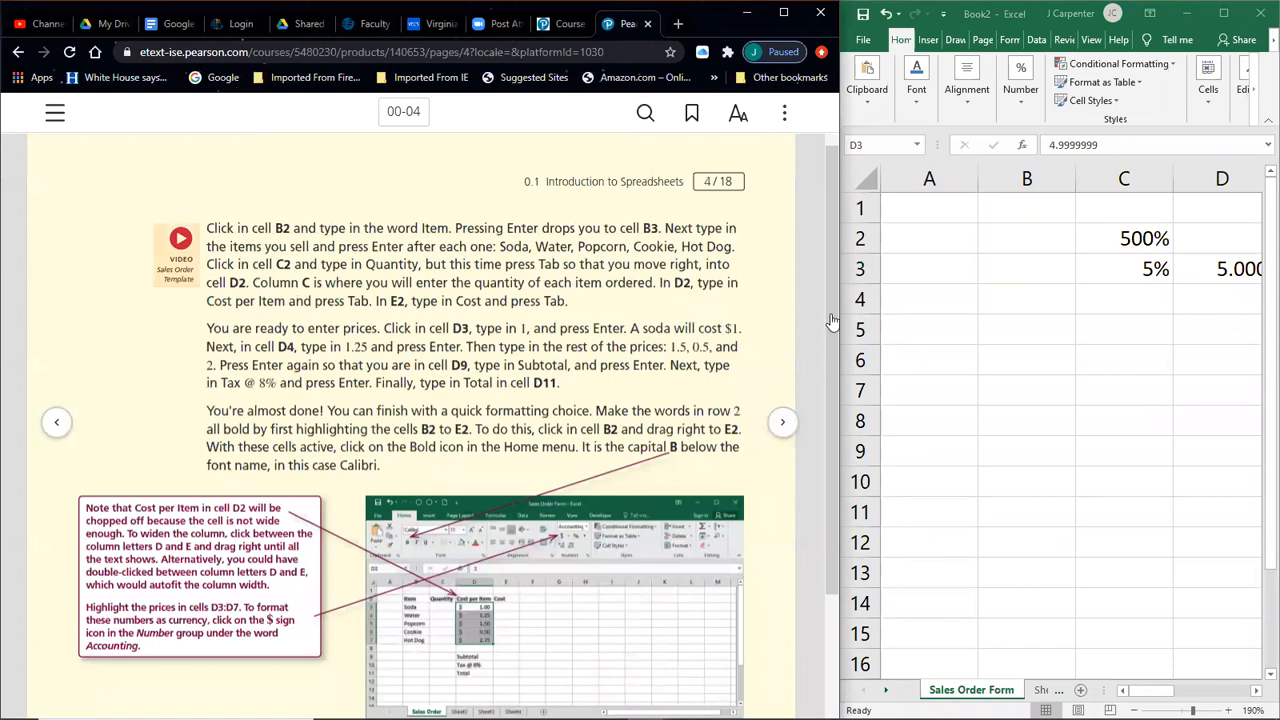
drag(839, 312, 798, 318)
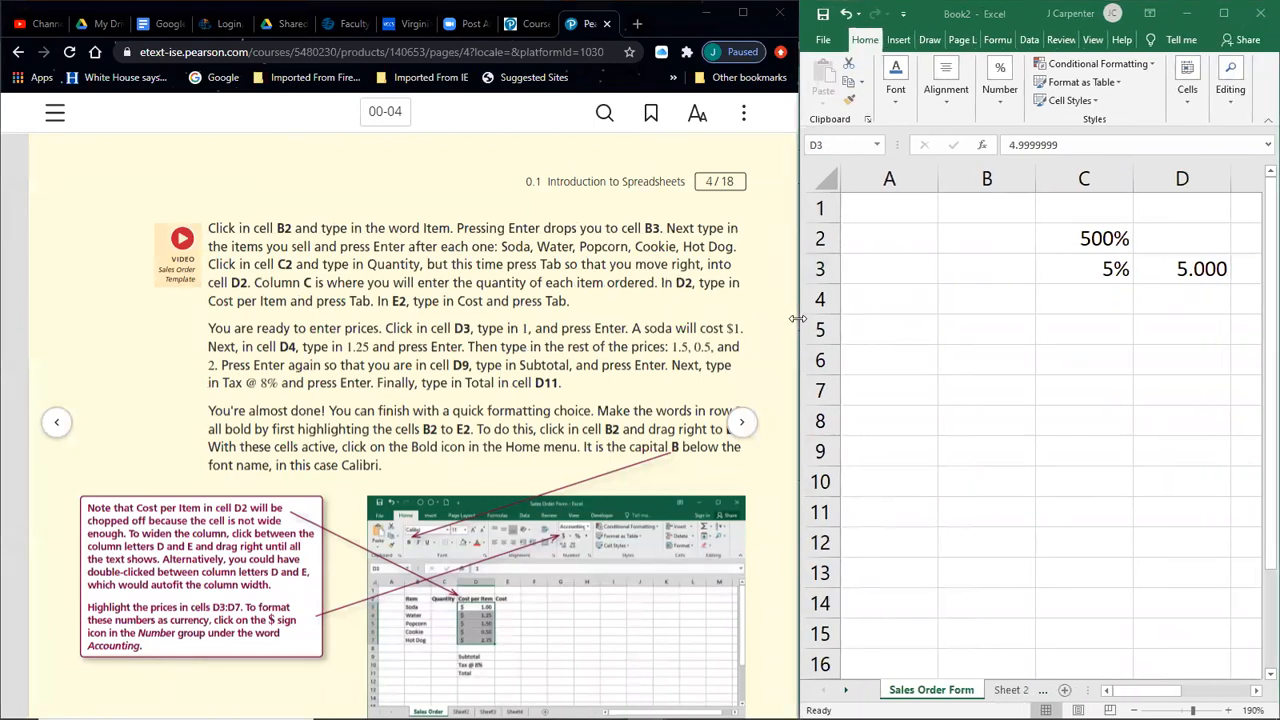
- Clear the contents of cells C2:D4
click(1048, 240)
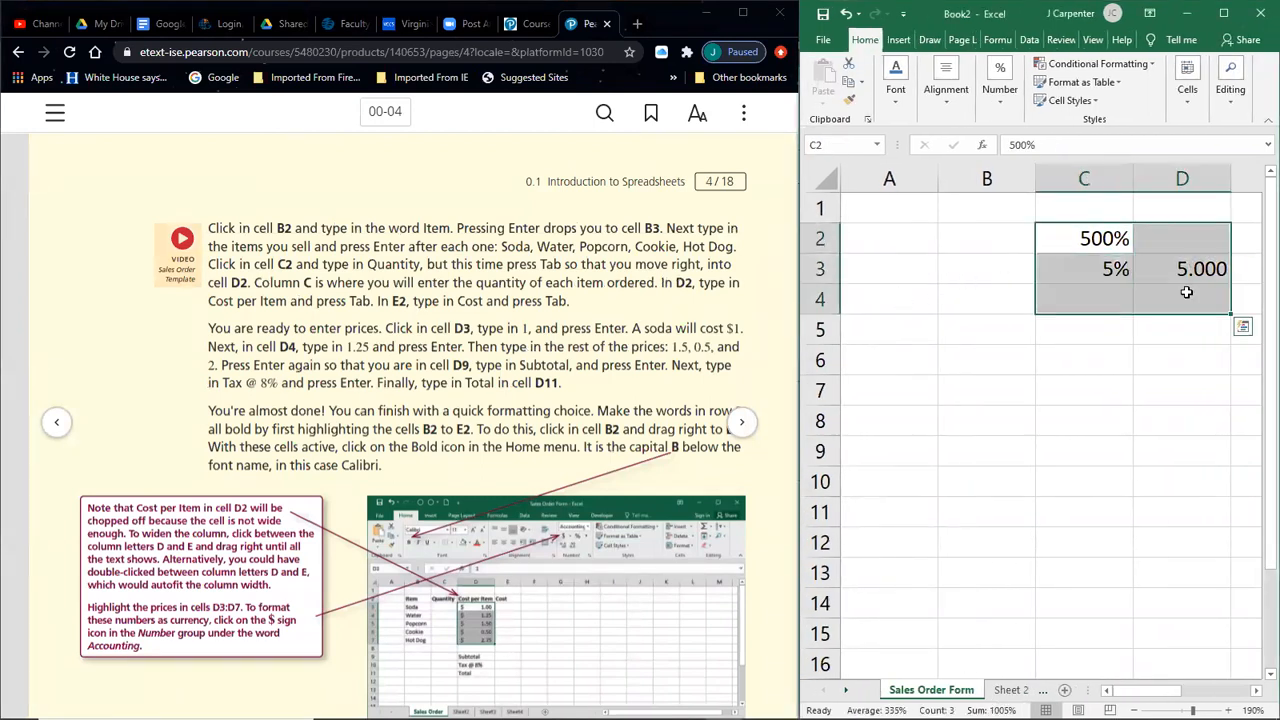
key(Delete)
click(972, 386)
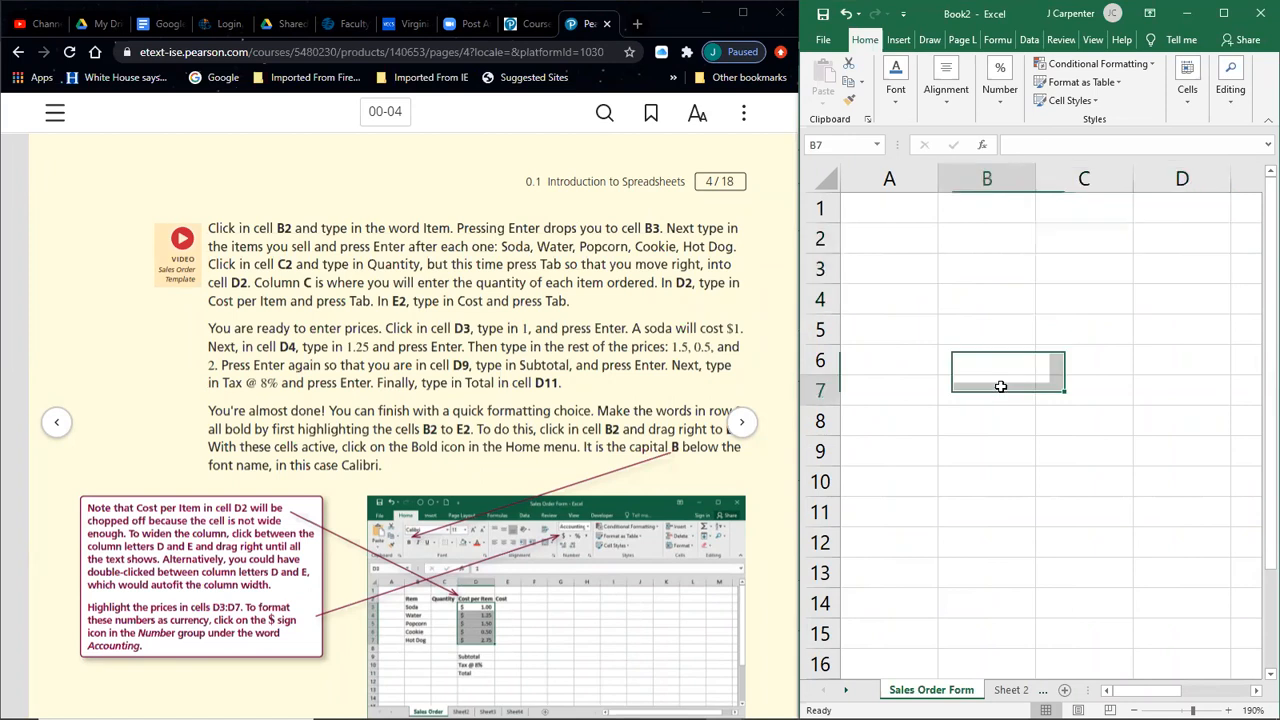
- Enter the heading Item in B2 and list Soda, Water, Popcorn, Cookie and Hot Dog in B3:B7
click(966, 250)
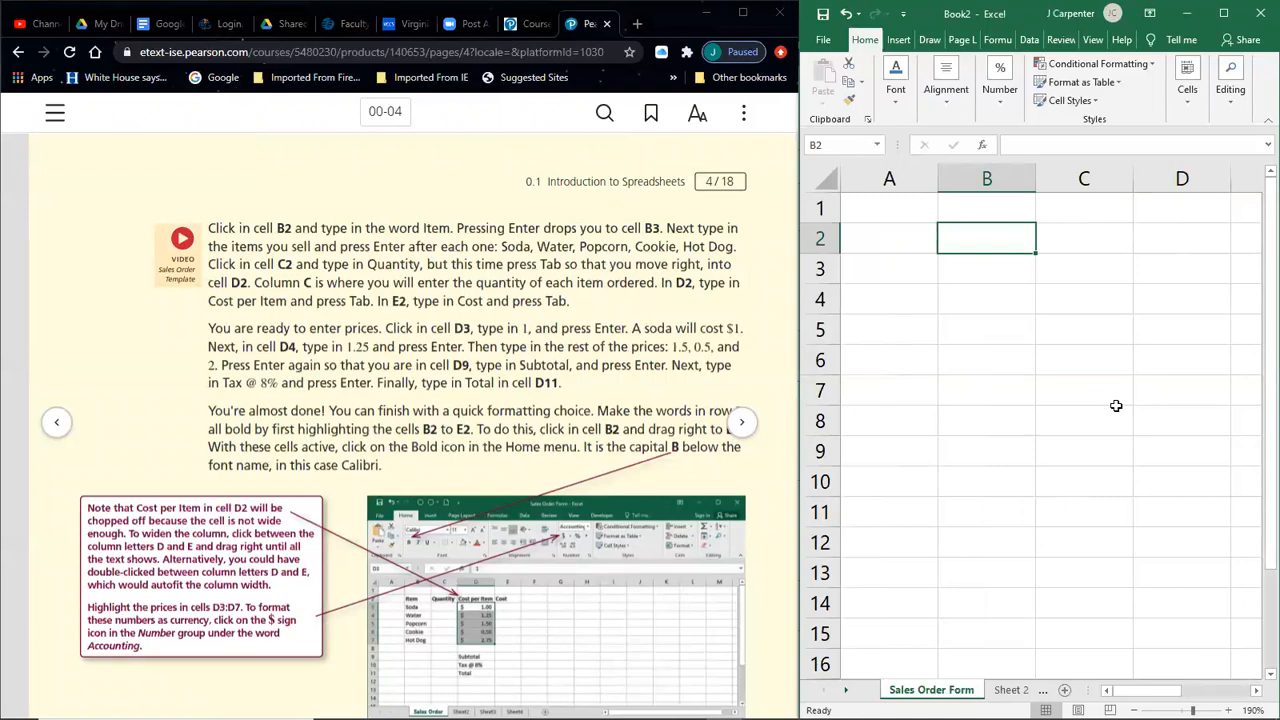
text(Item)
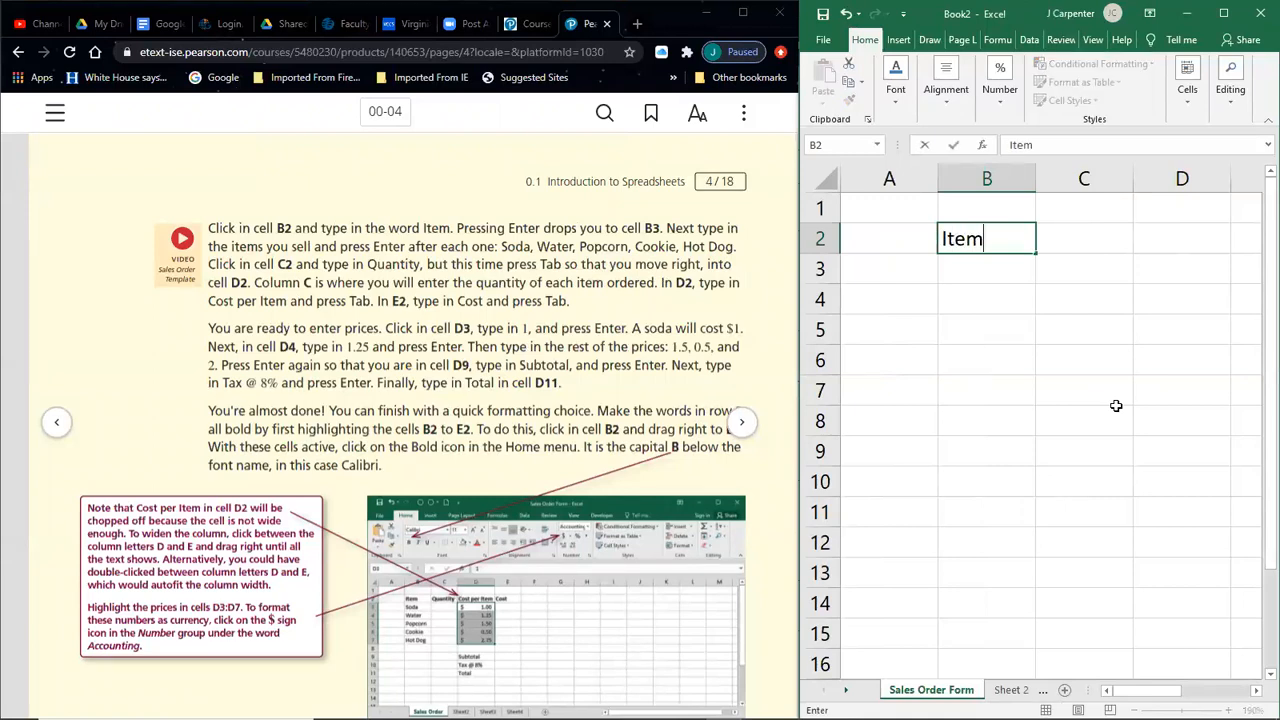
key(Return)
text(Soda)
key(Return)
text(Water)
key(Return)
text(Popcorn)
key(Return)
text(Cookie)
key(Return)
text(ho)
key(BackSpace)
key(BackSpace)
text(Hot Dog)
key(Return)
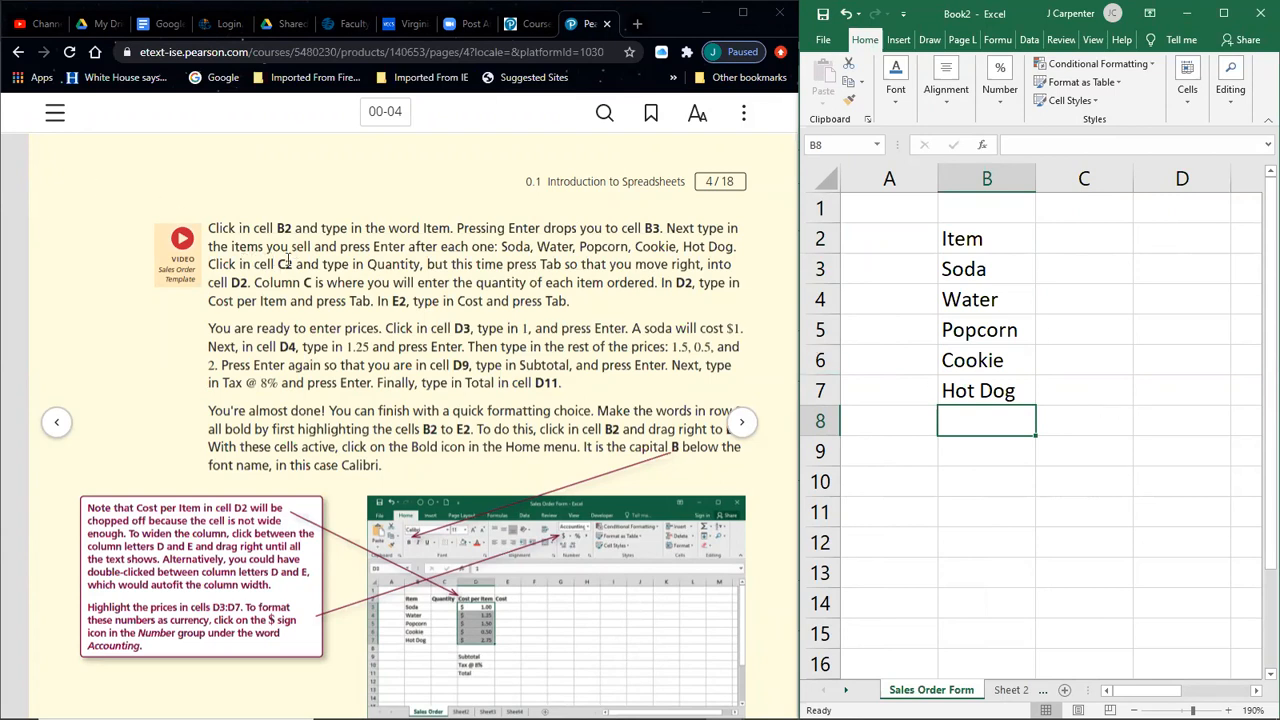
- Add the headings Quantity in C2 and Cost per Item in D2, and make E2 the active cell
click(1080, 238)
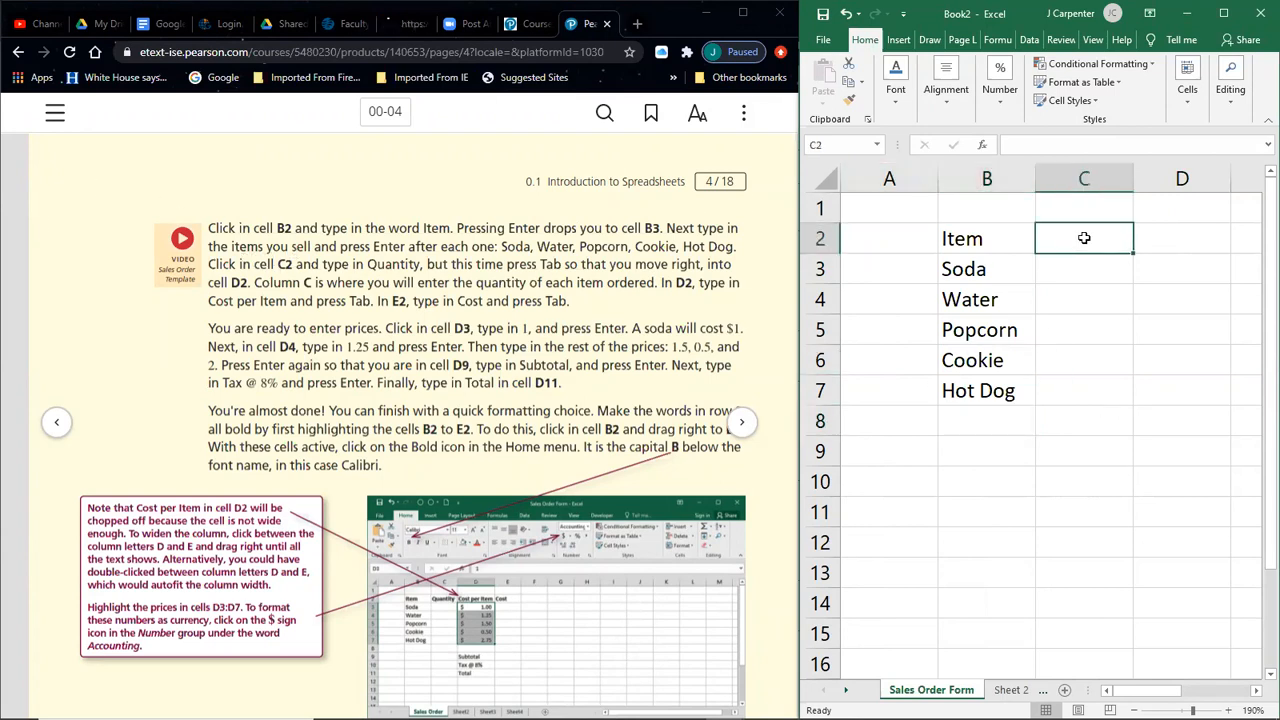
text(Quantity)
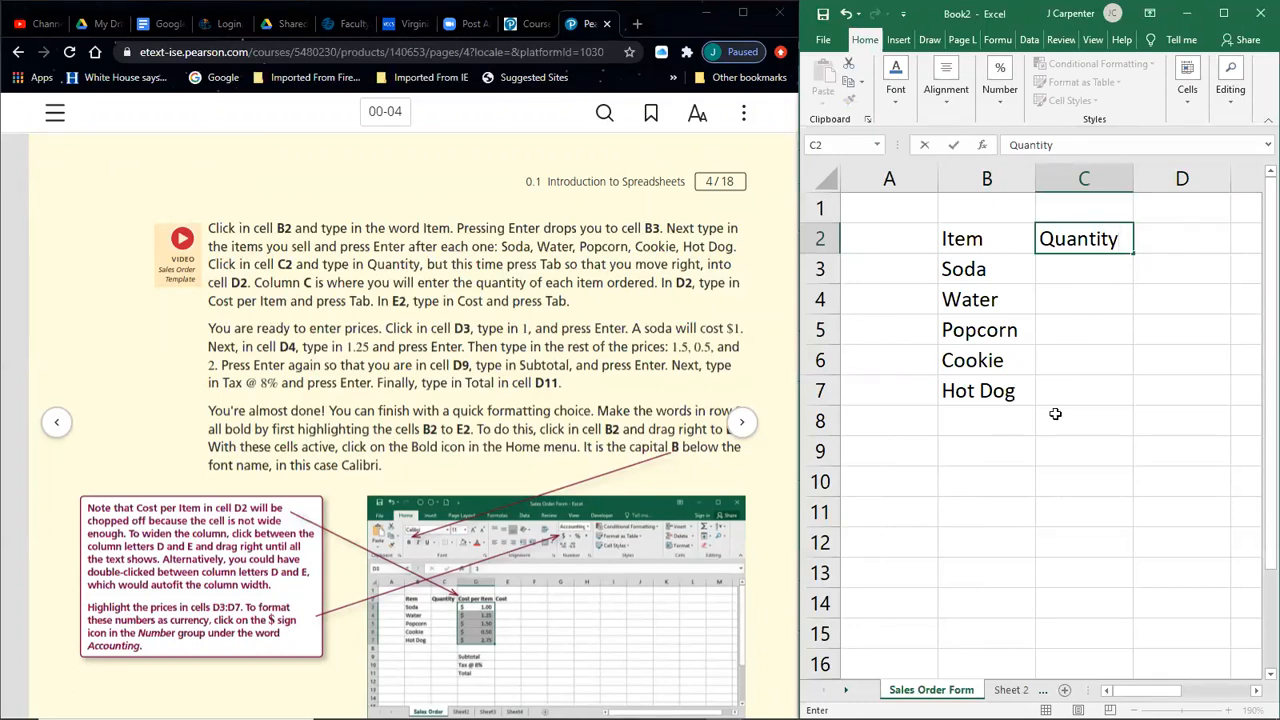
key(Tab)
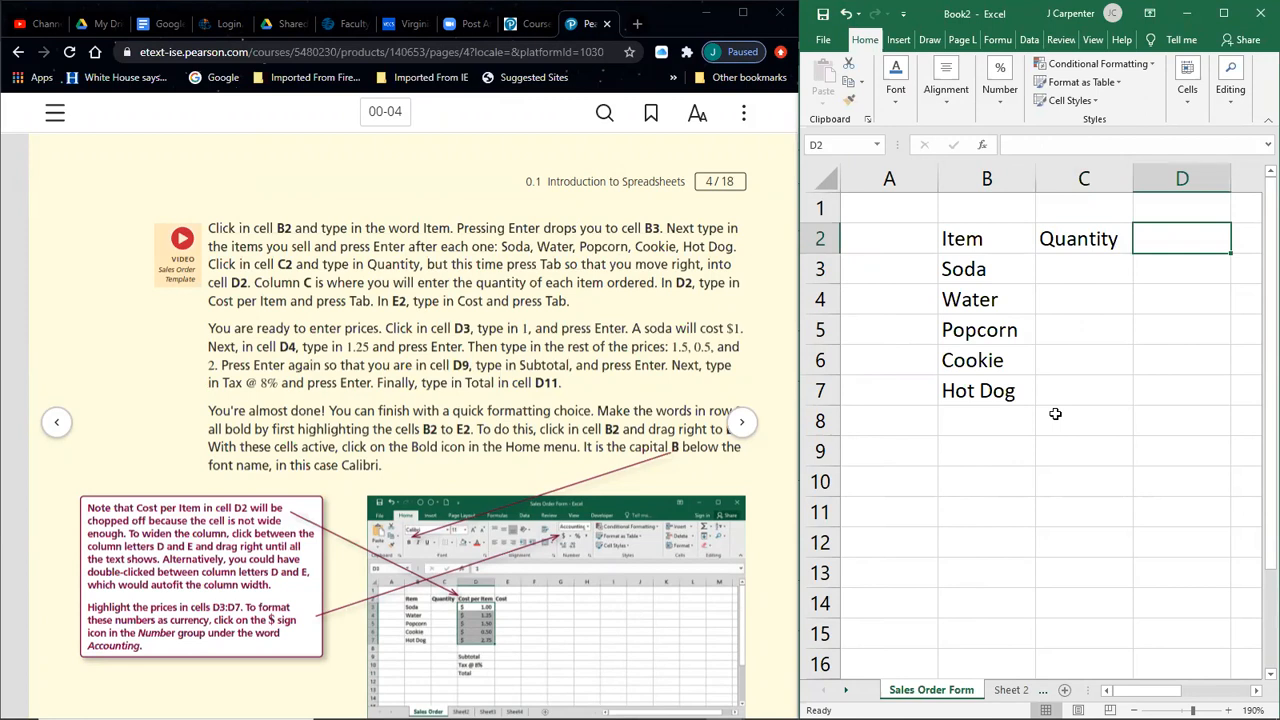
key(Left)
click(1178, 246)
text(Cost per Item)
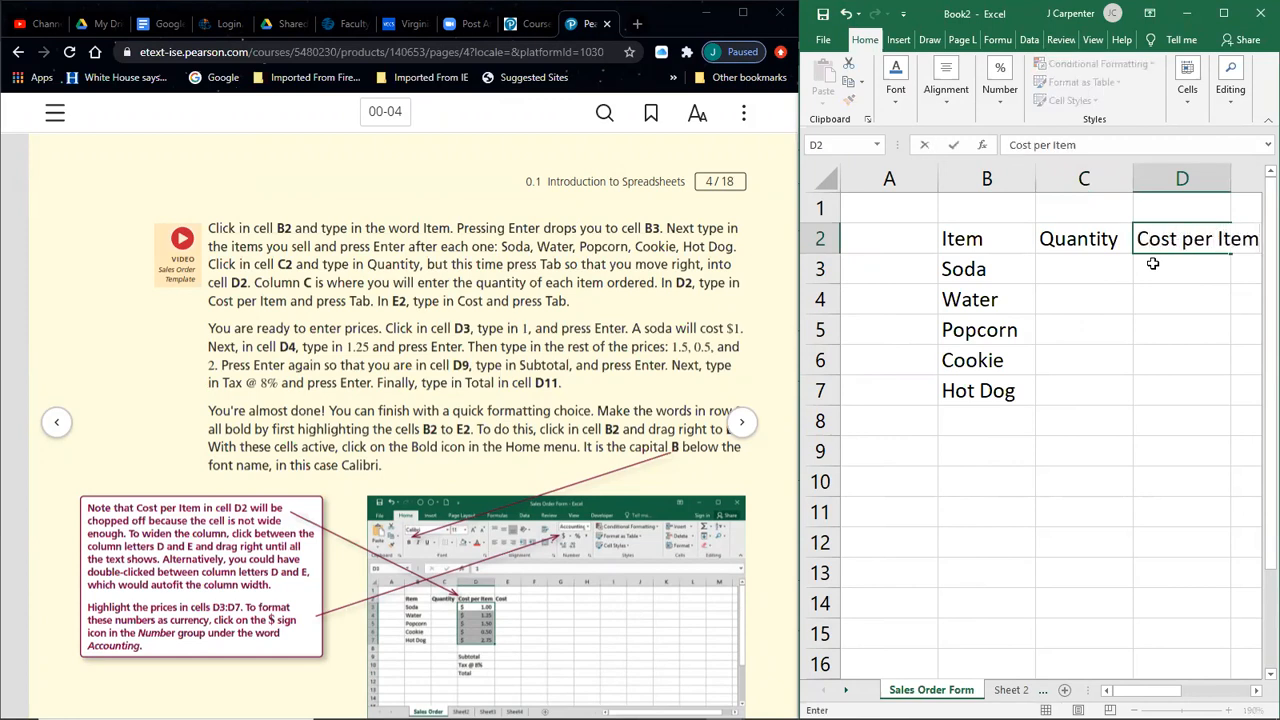
key(Tab)
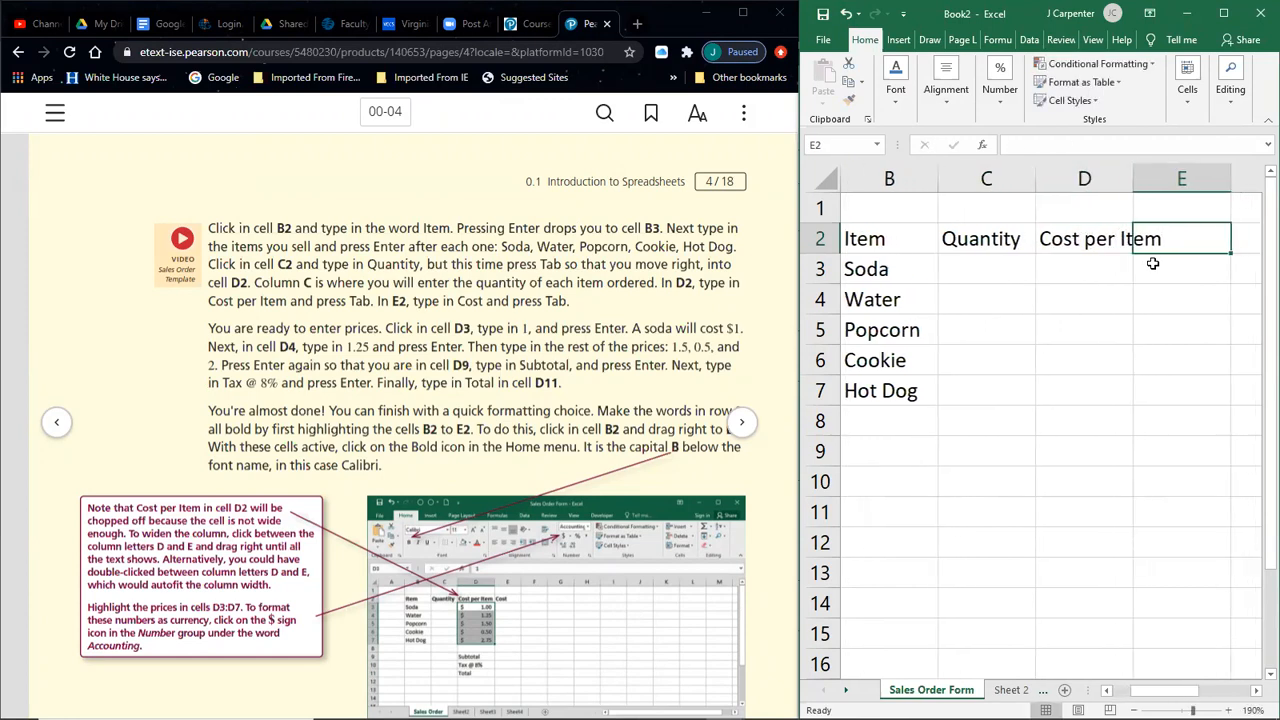
scroll(1152, 263, down, 3)
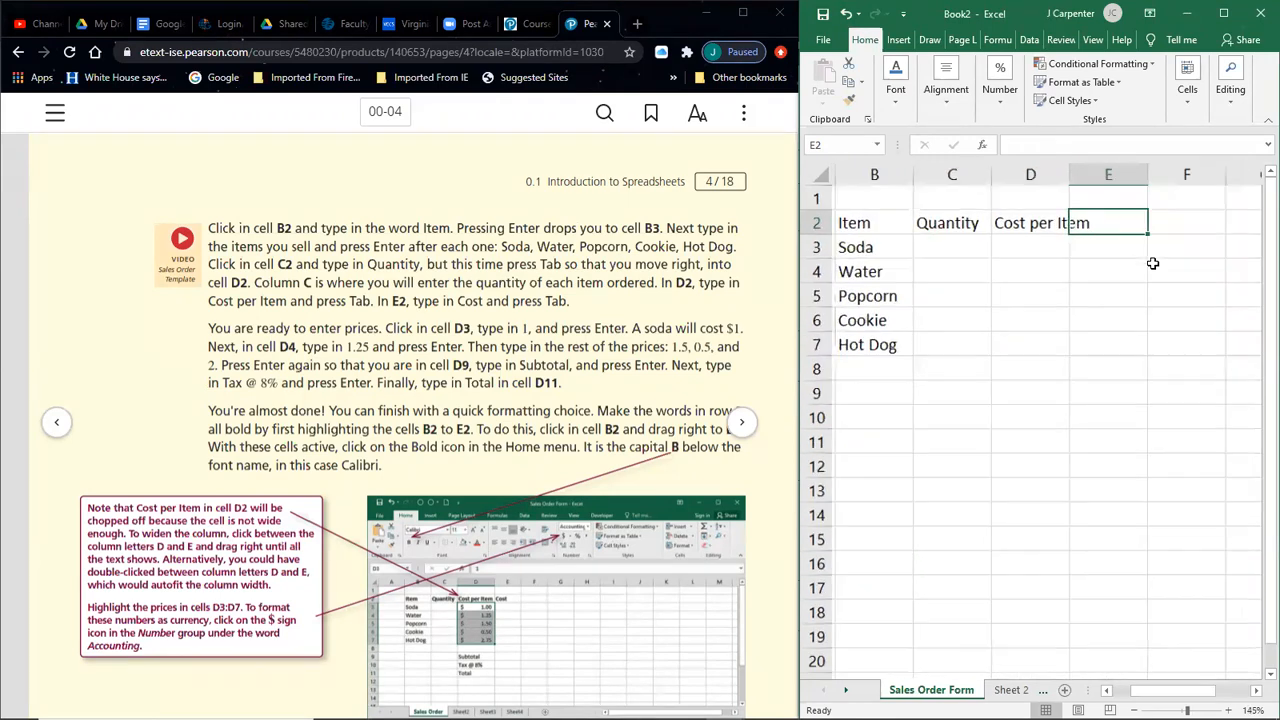
drag(1140, 690, 1117, 689)
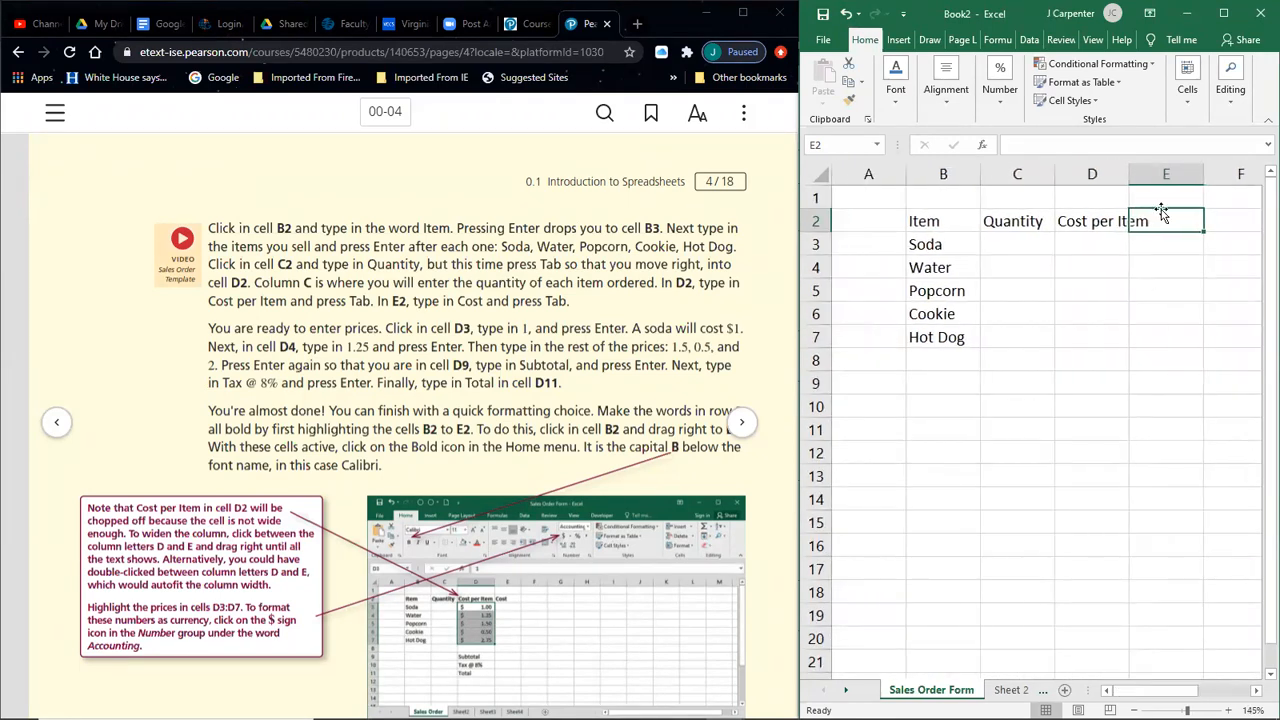
- Enter the heading Cost in cell E2
click(1089, 259)
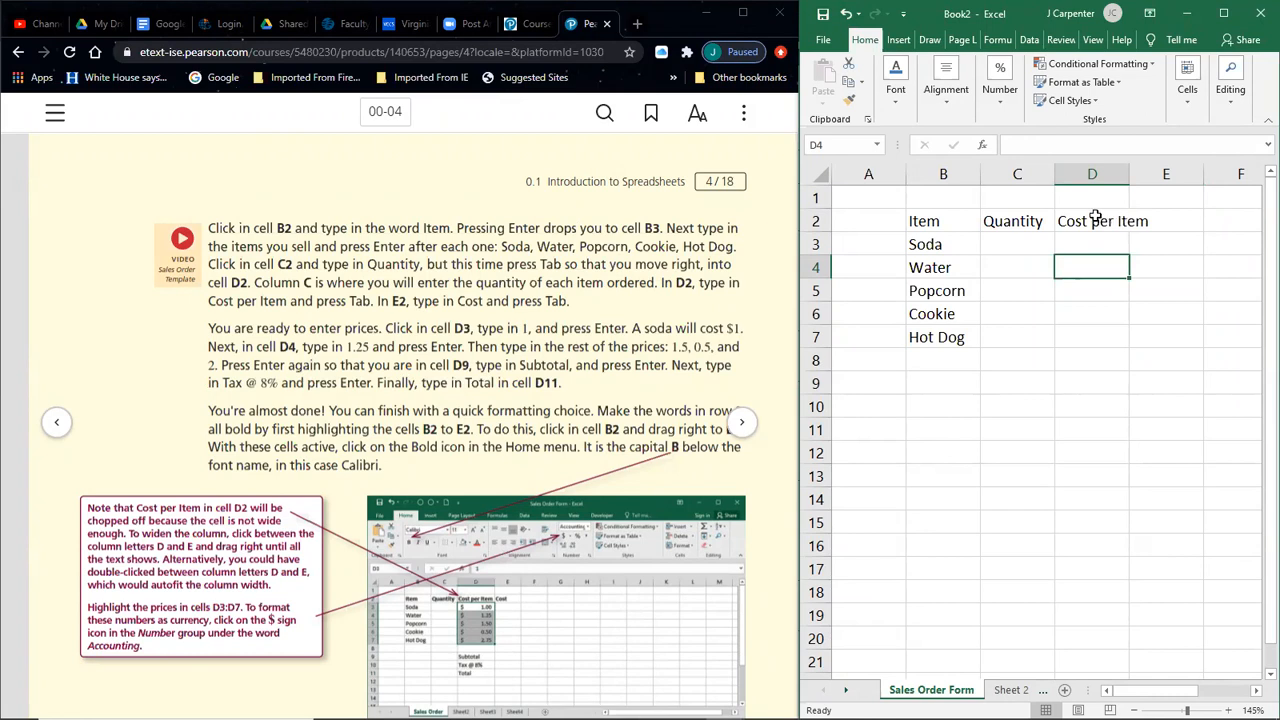
click(1094, 219)
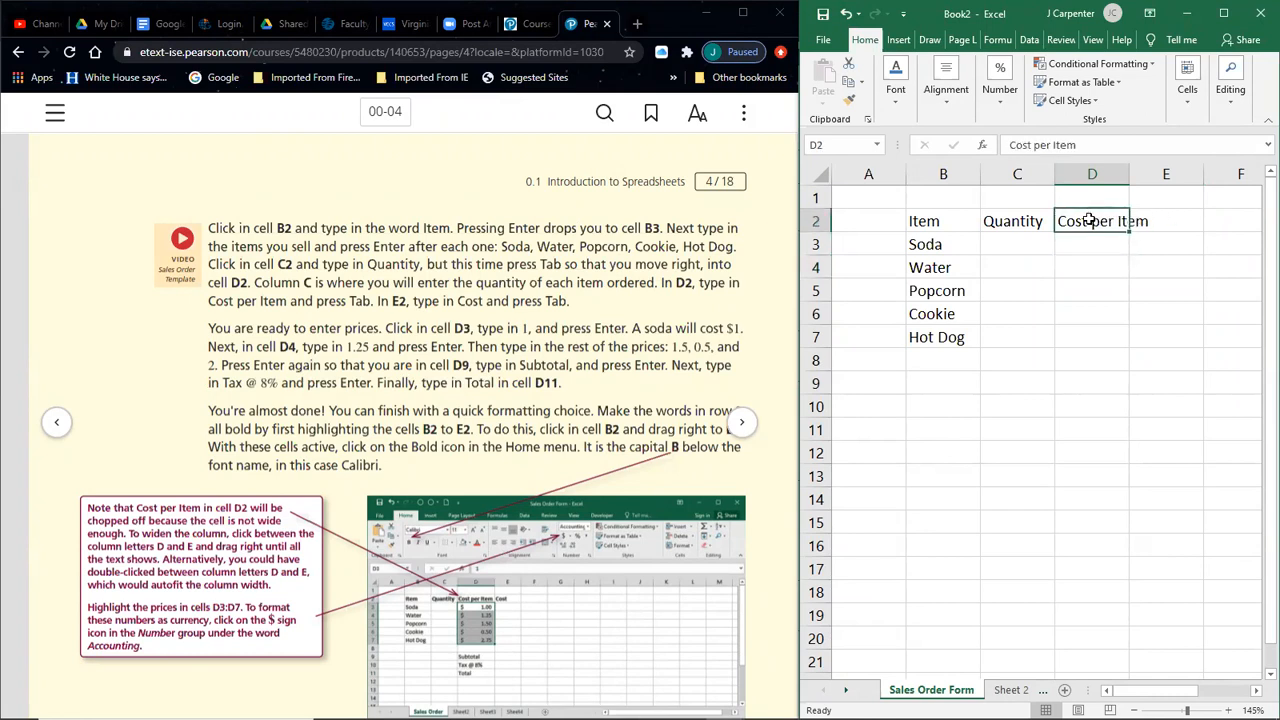
click(1161, 224)
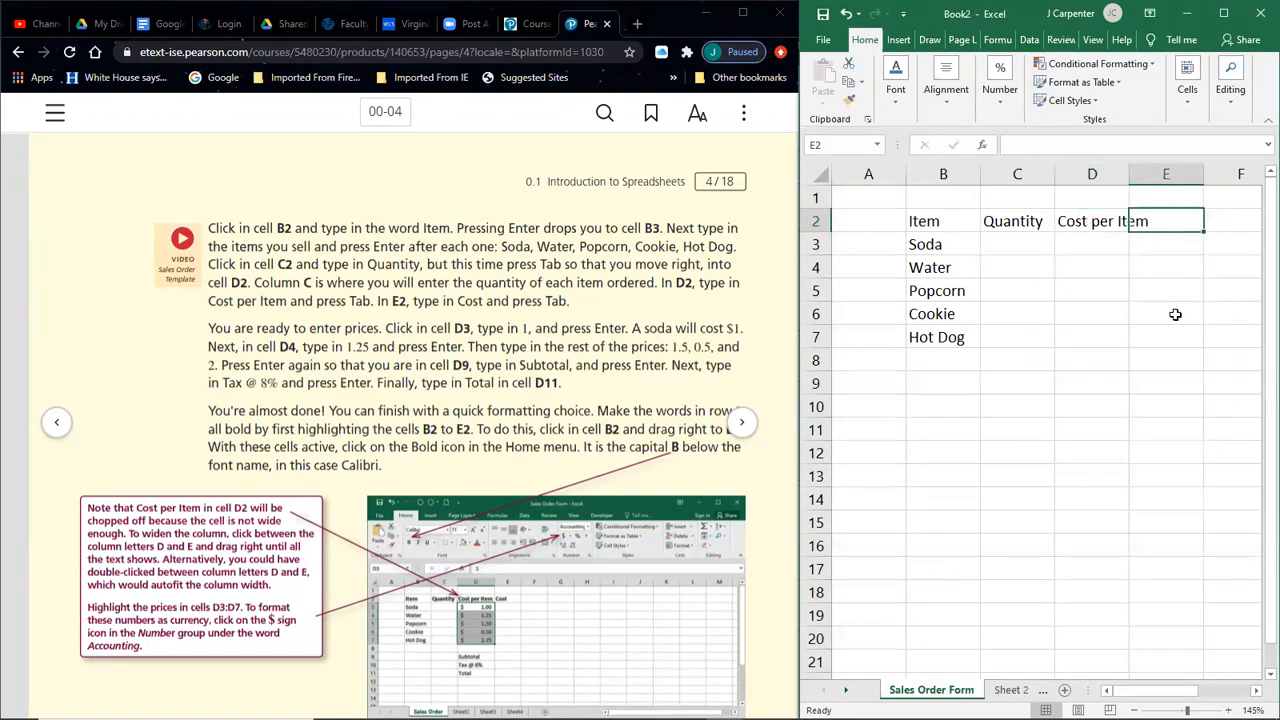
text(Cost)
key(Return)
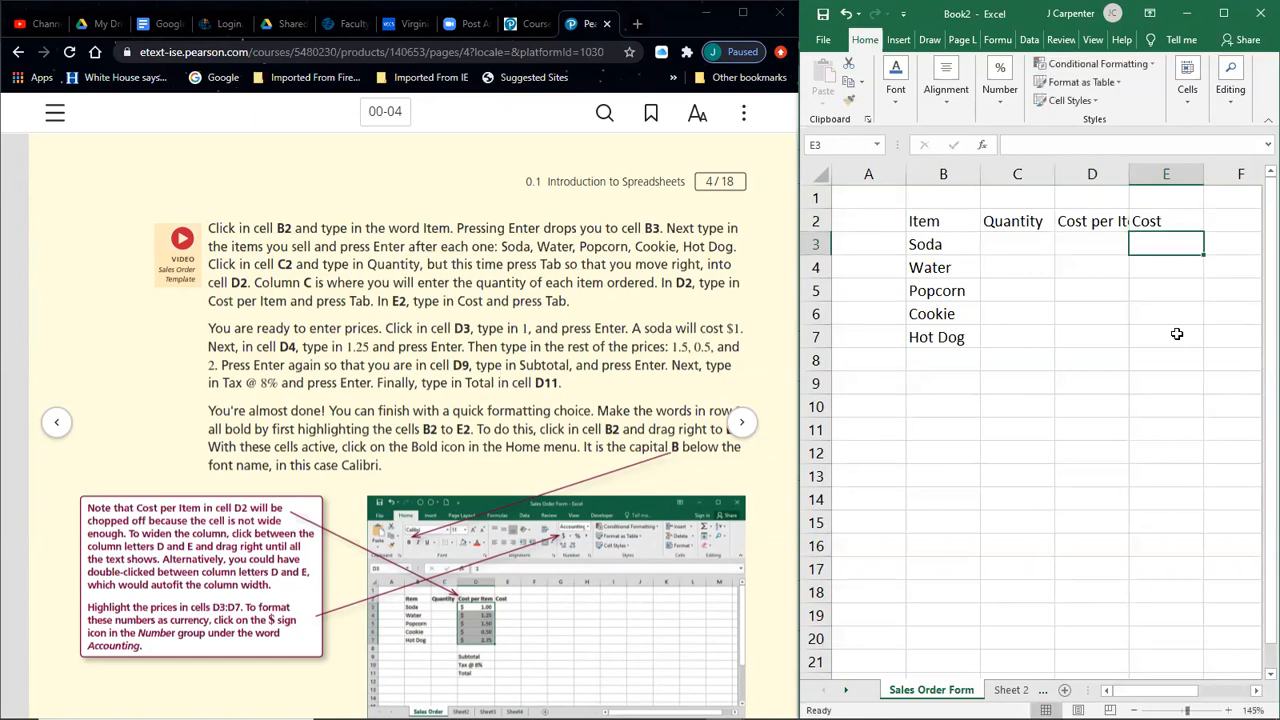
- Adjust the widths of columns C and D so the Quantity and Cost per Item headings both fit in full
click(1092, 224)
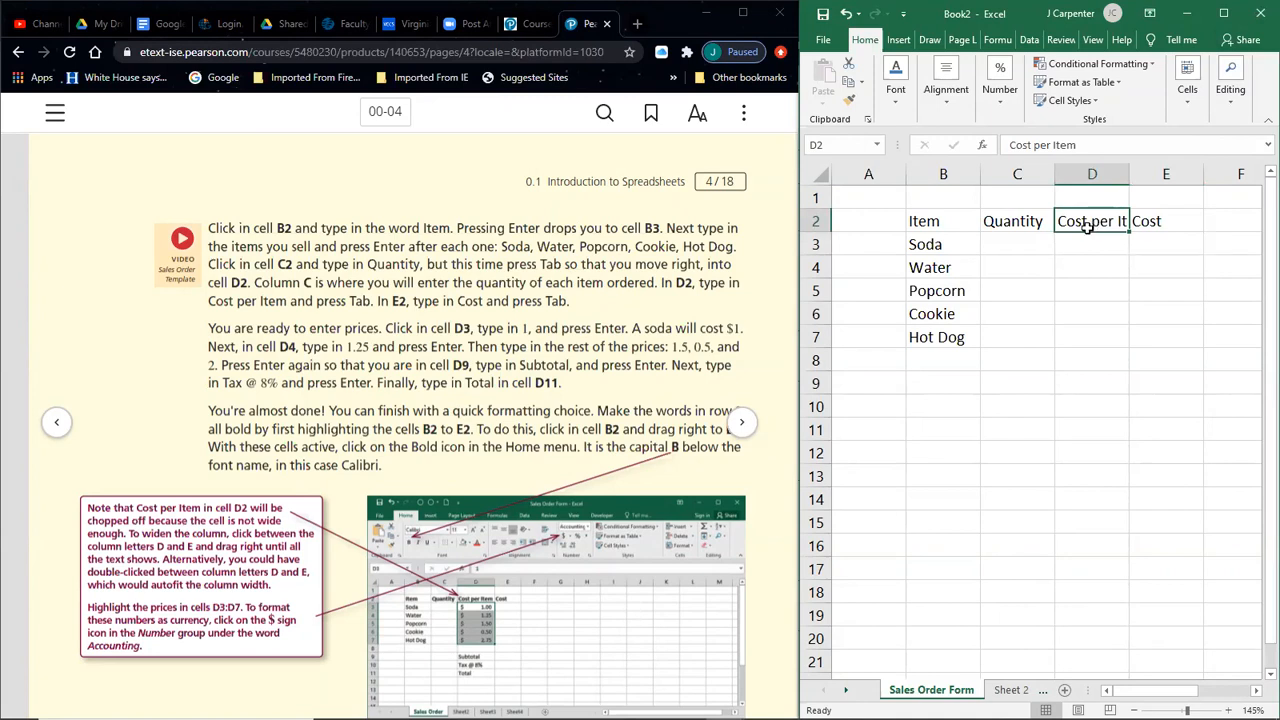
click(1103, 306)
click(1087, 218)
click(1075, 277)
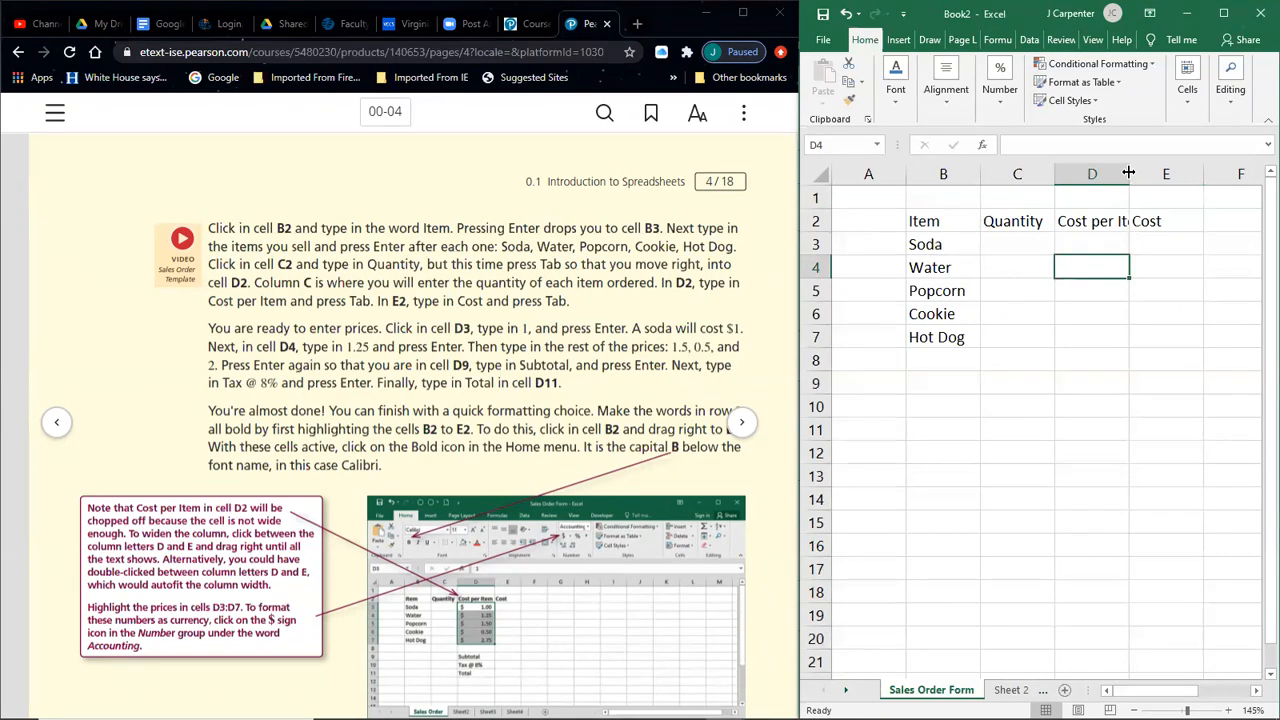
drag(1128, 172, 1047, 175)
drag(1124, 174, 1152, 175)
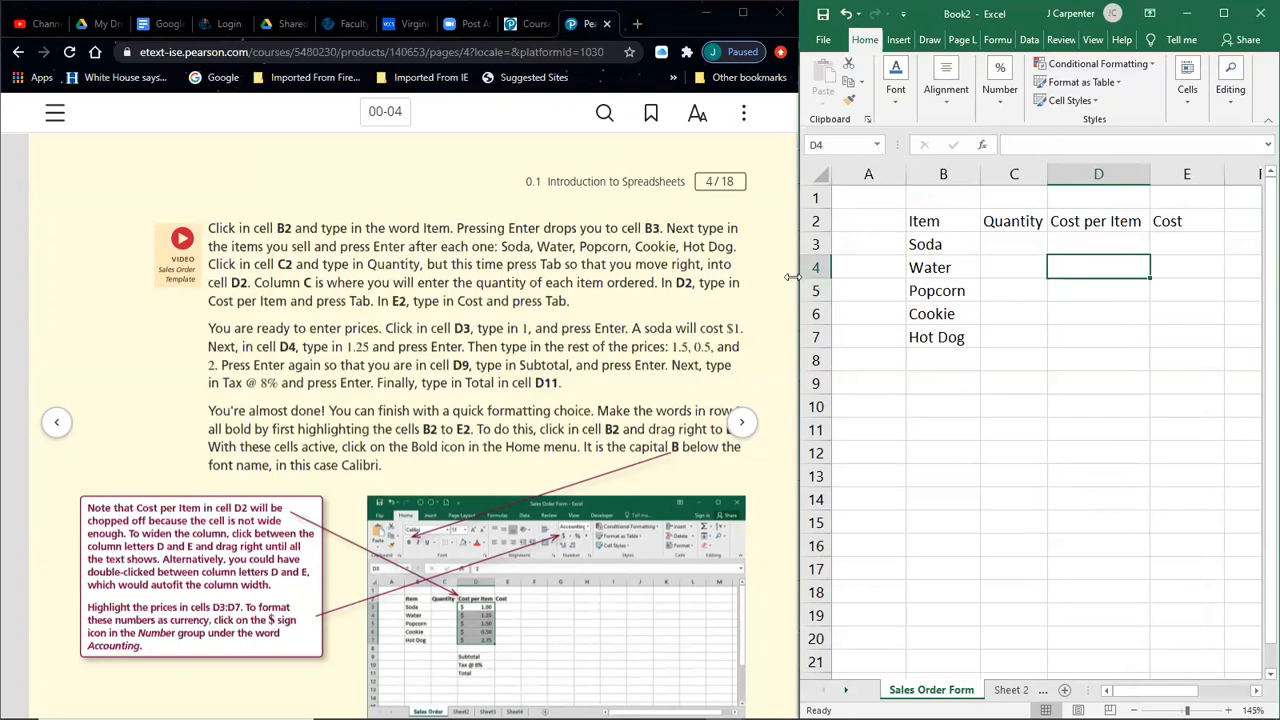
- View the MTH 154 courses on Pearson's My Courses page, and return to eText page 00-04
click(766, 220)
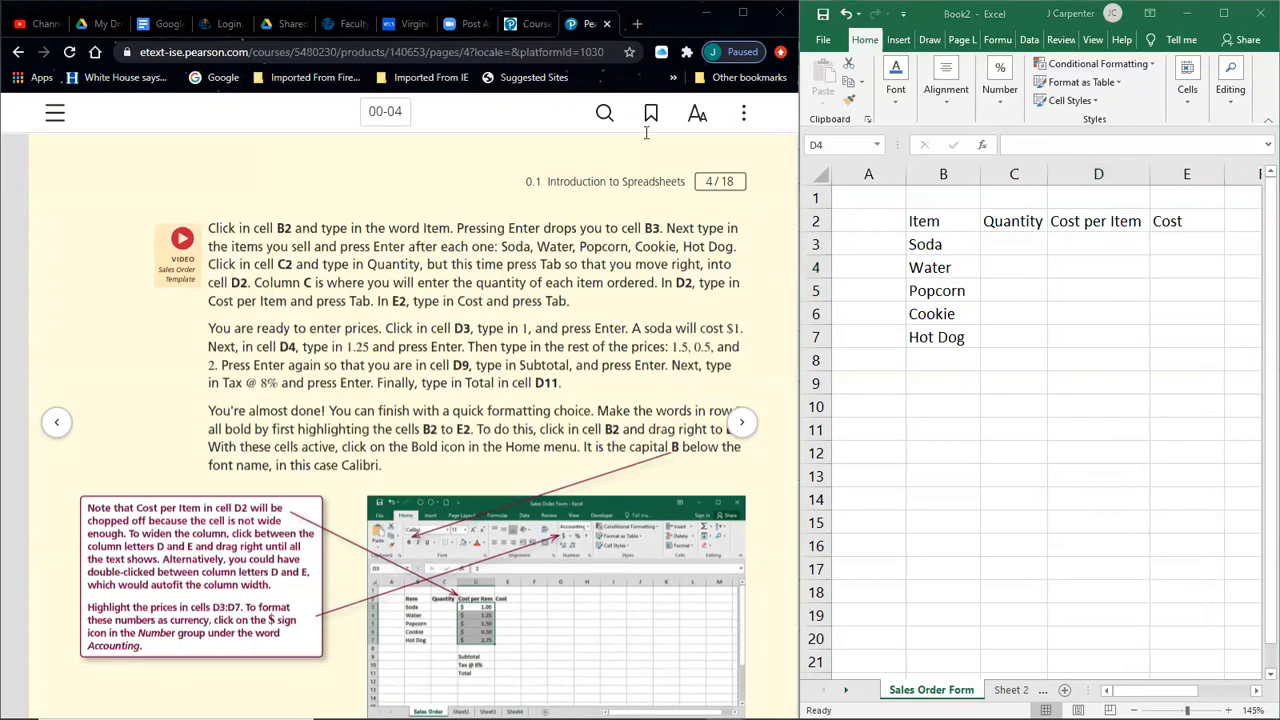
click(530, 23)
click(405, 416)
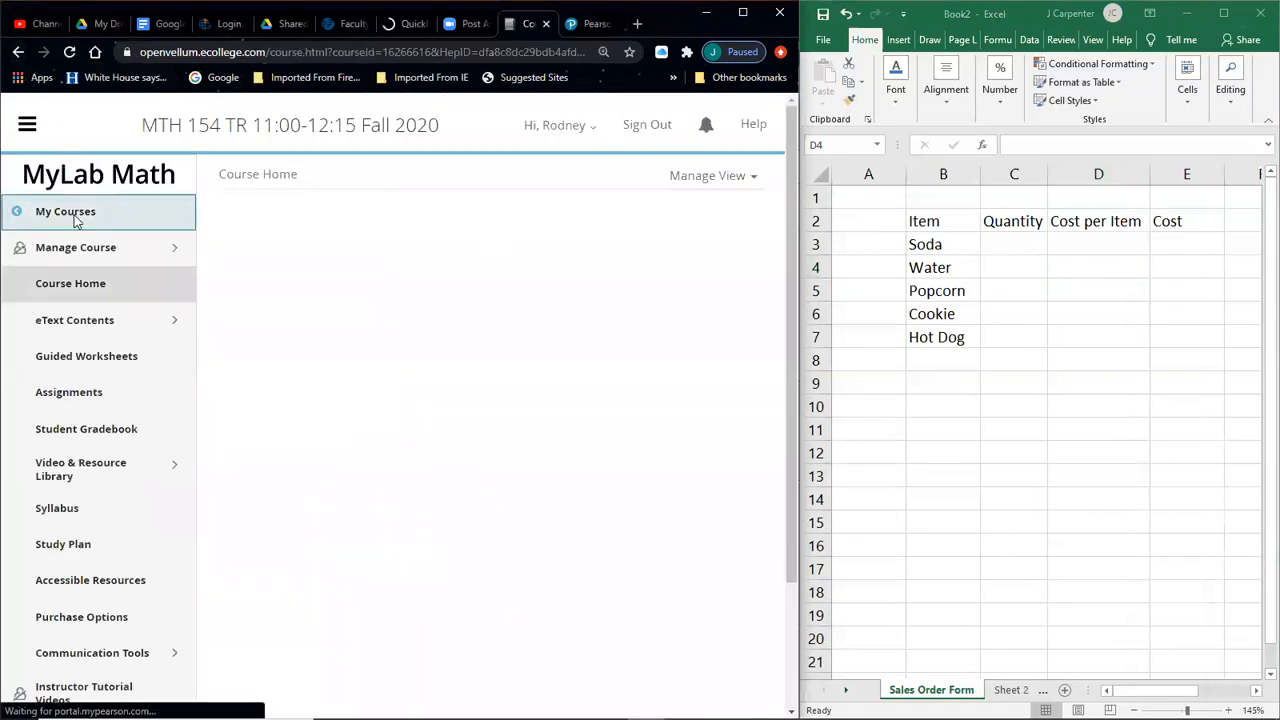
click(35, 215)
scroll(386, 462, down, 3)
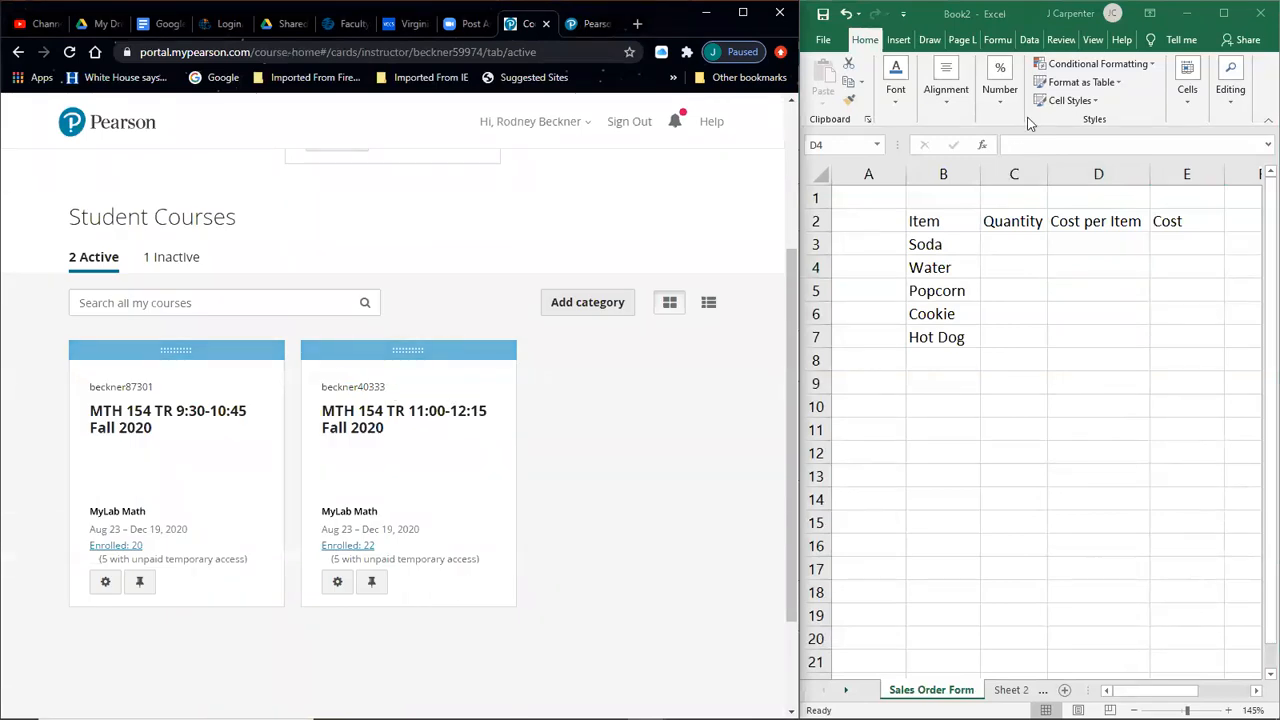
click(988, 12)
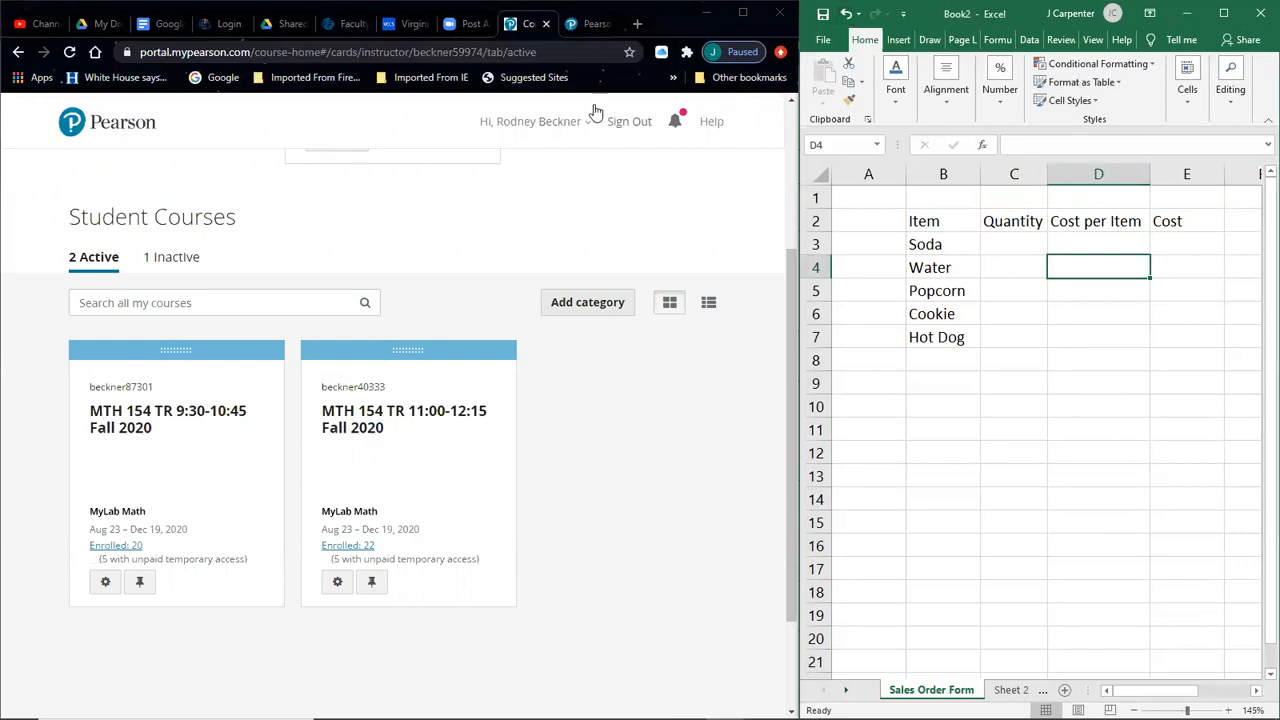
click(590, 23)
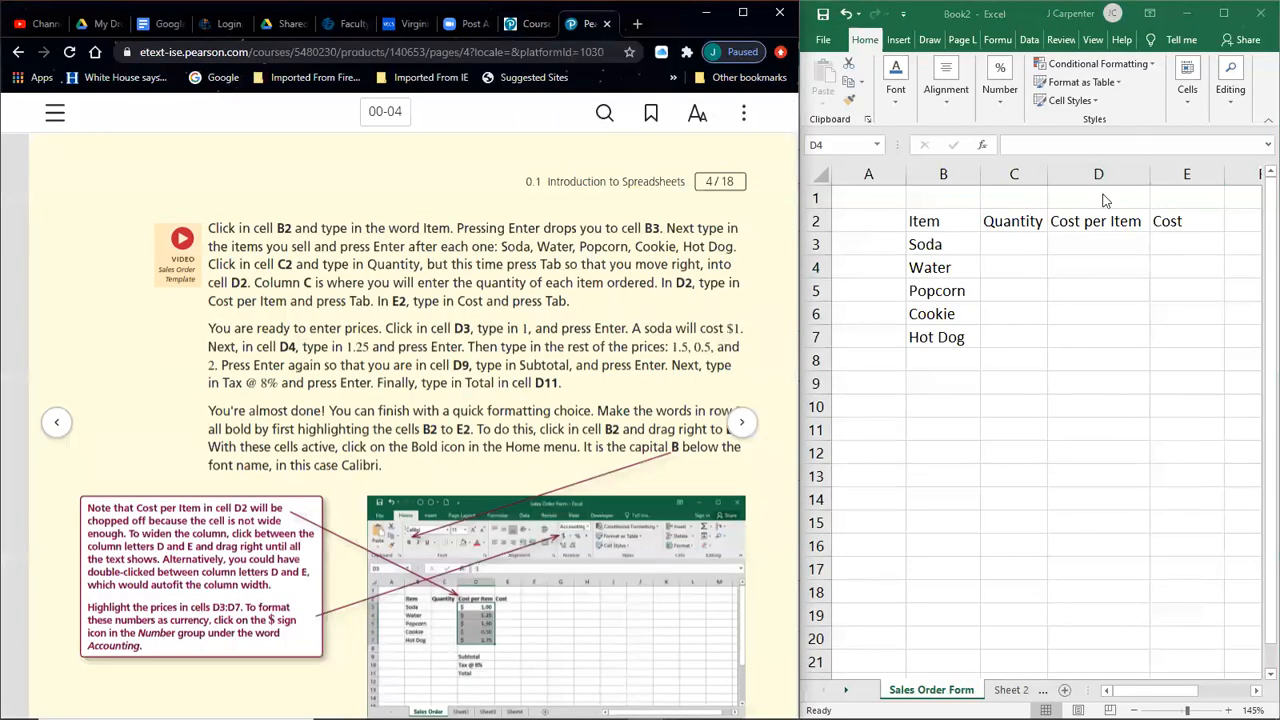
- Enter 1 as the soda's cost per item in cell D3
click(1019, 240)
click(1016, 236)
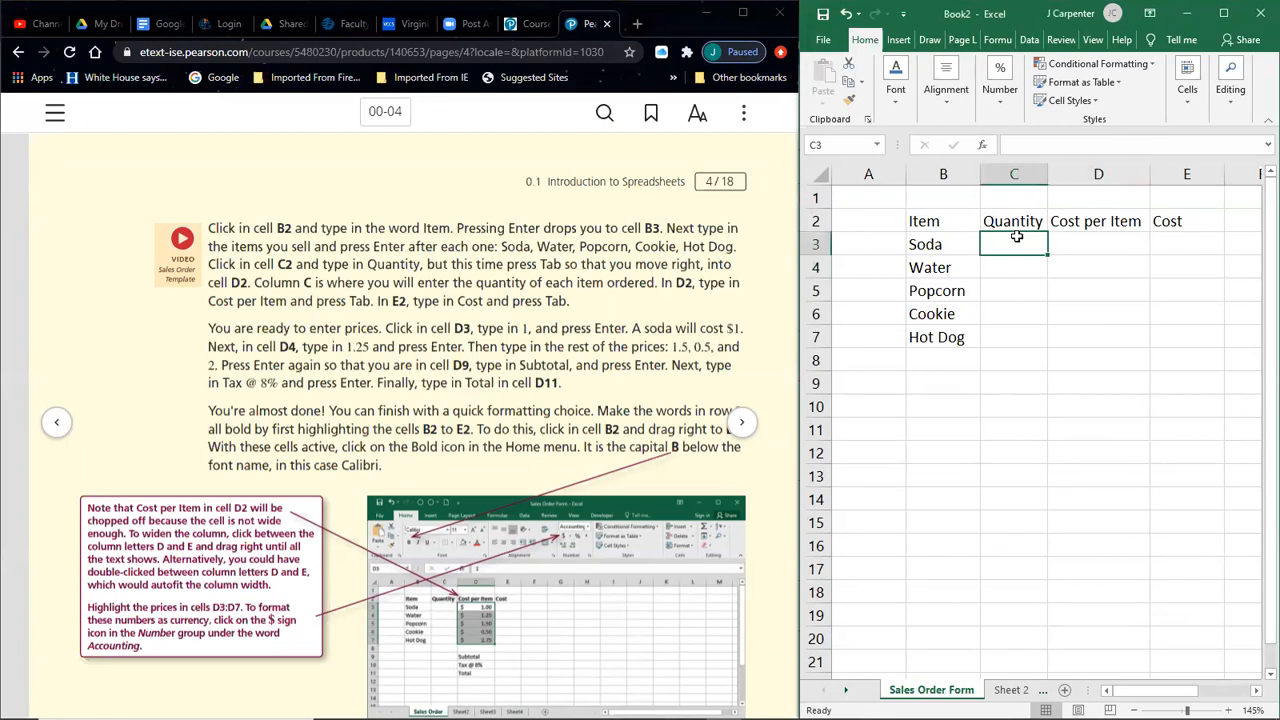
click(1099, 240)
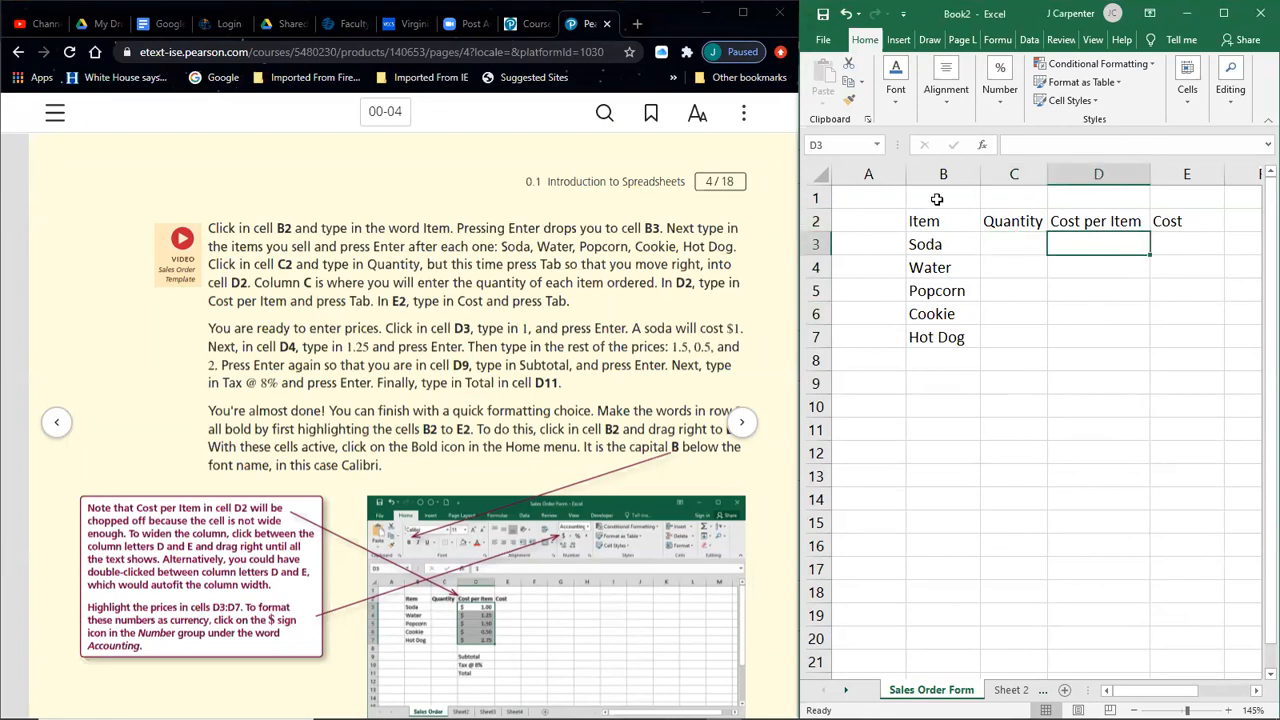
text(1)
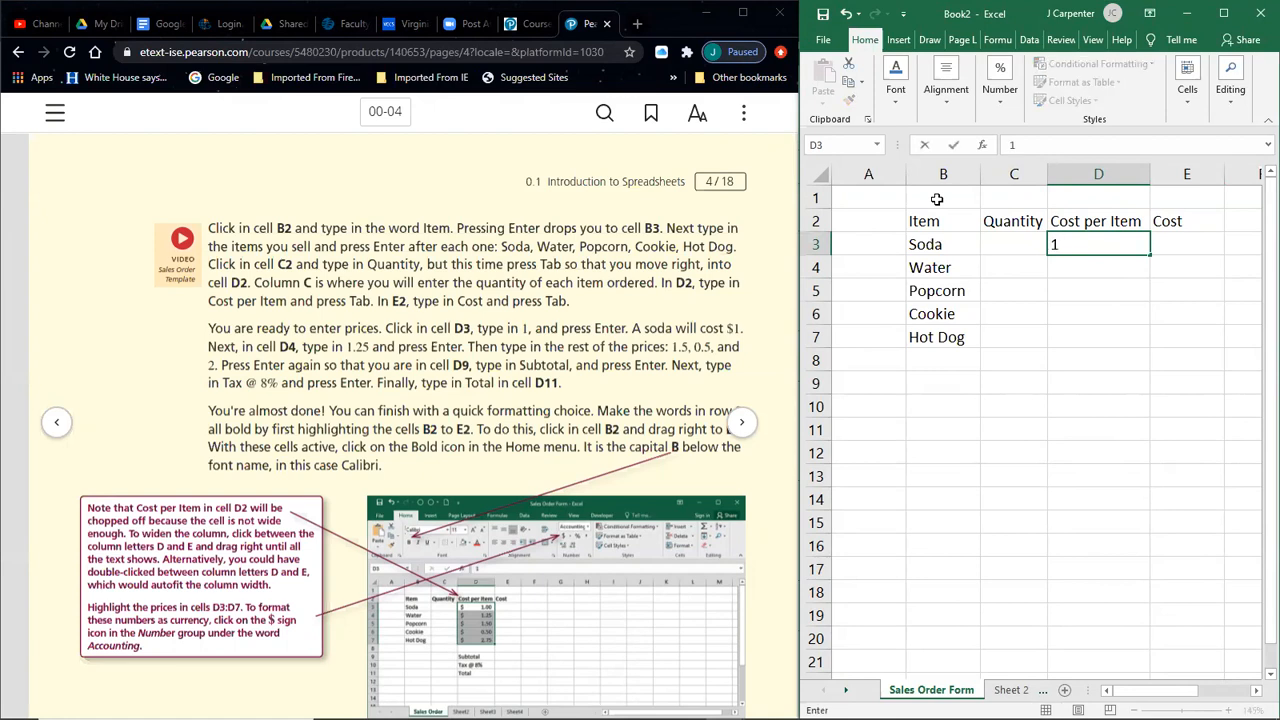
key(Return)
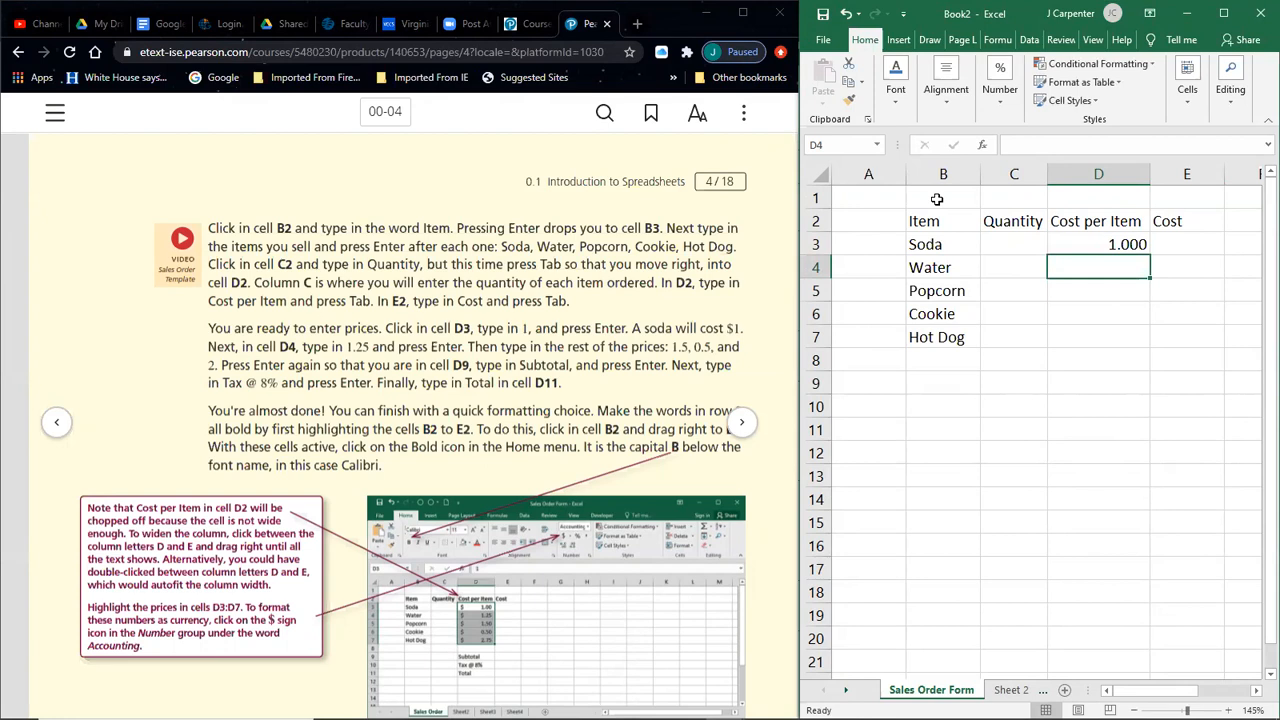
- Maximize the workbook window and reduce cell D3's number format to zero decimal places
click(1108, 241)
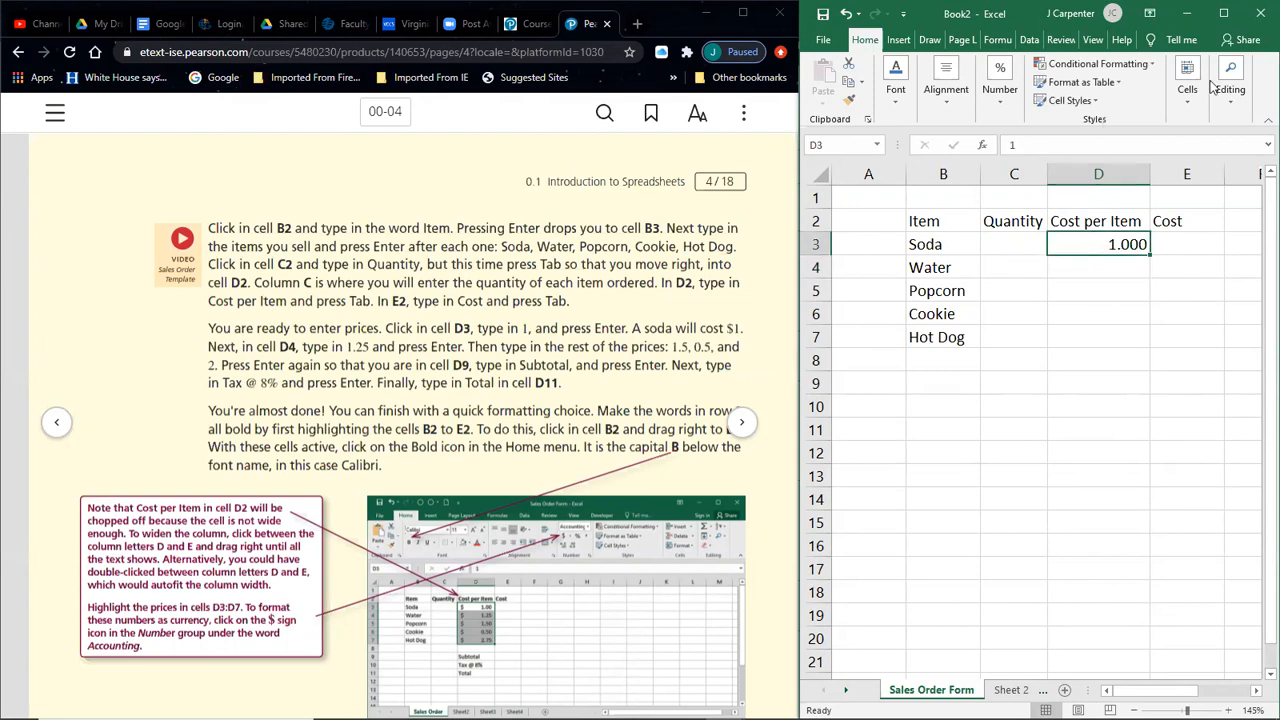
click(1223, 13)
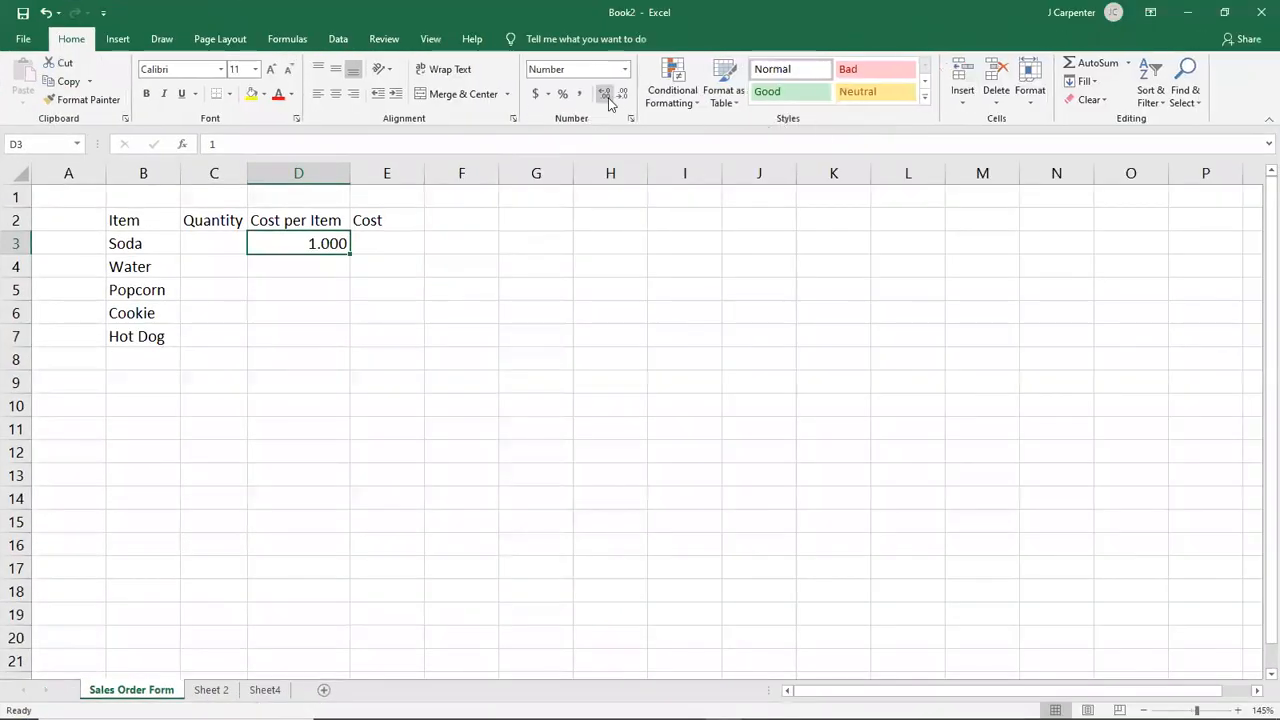
click(620, 94)
click(620, 94)
click(620, 94)
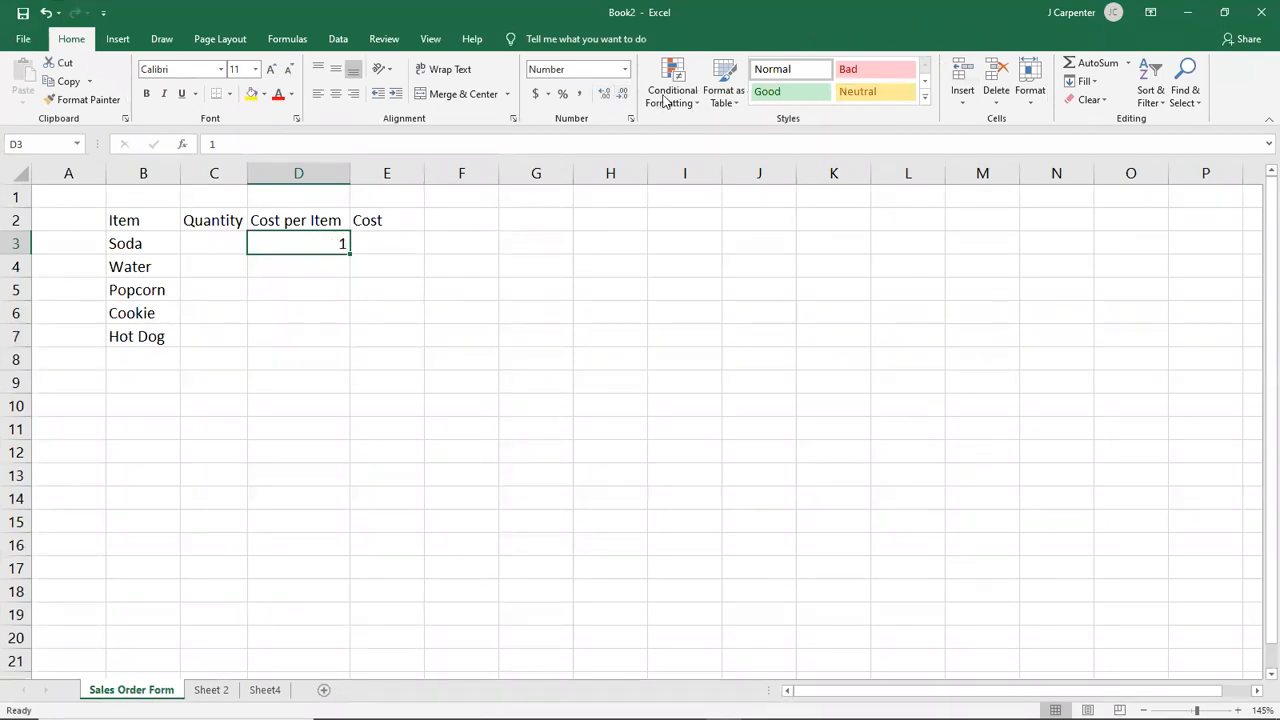
- Restore the workbook window to half the screen beside the eText
click(1222, 14)
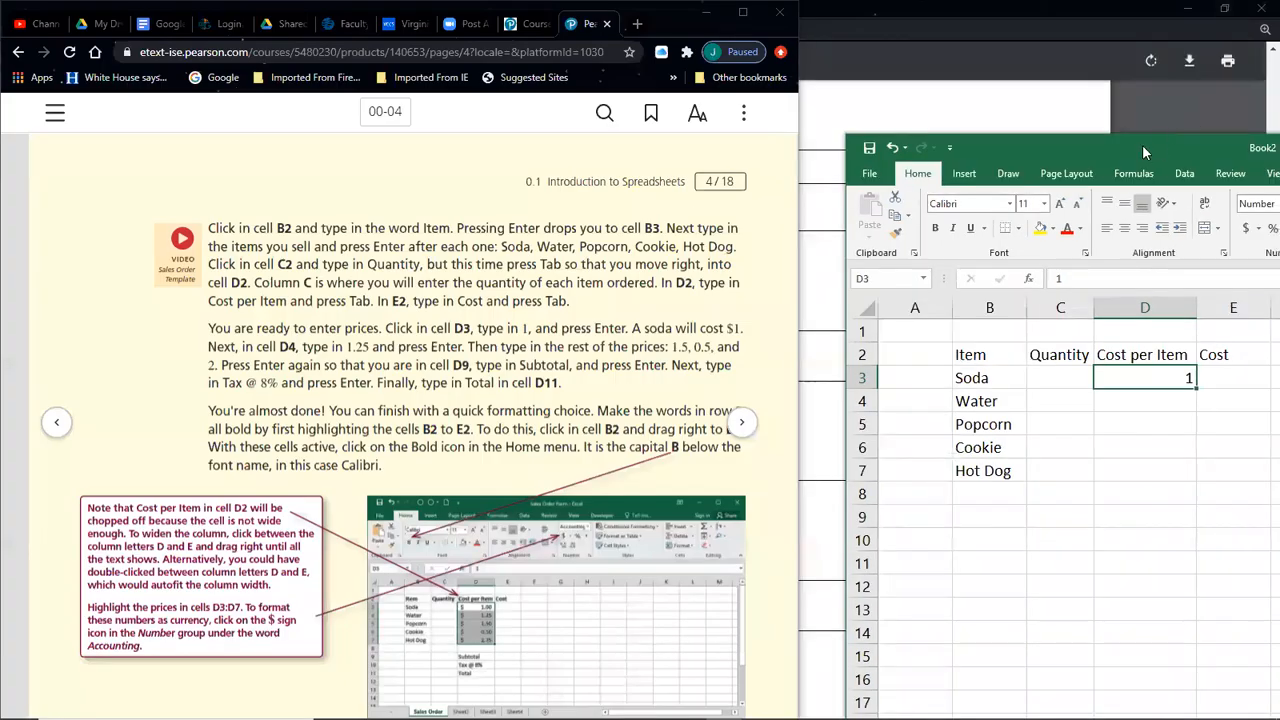
drag(1143, 147, 811, 91)
drag(1170, 85, 1051, 75)
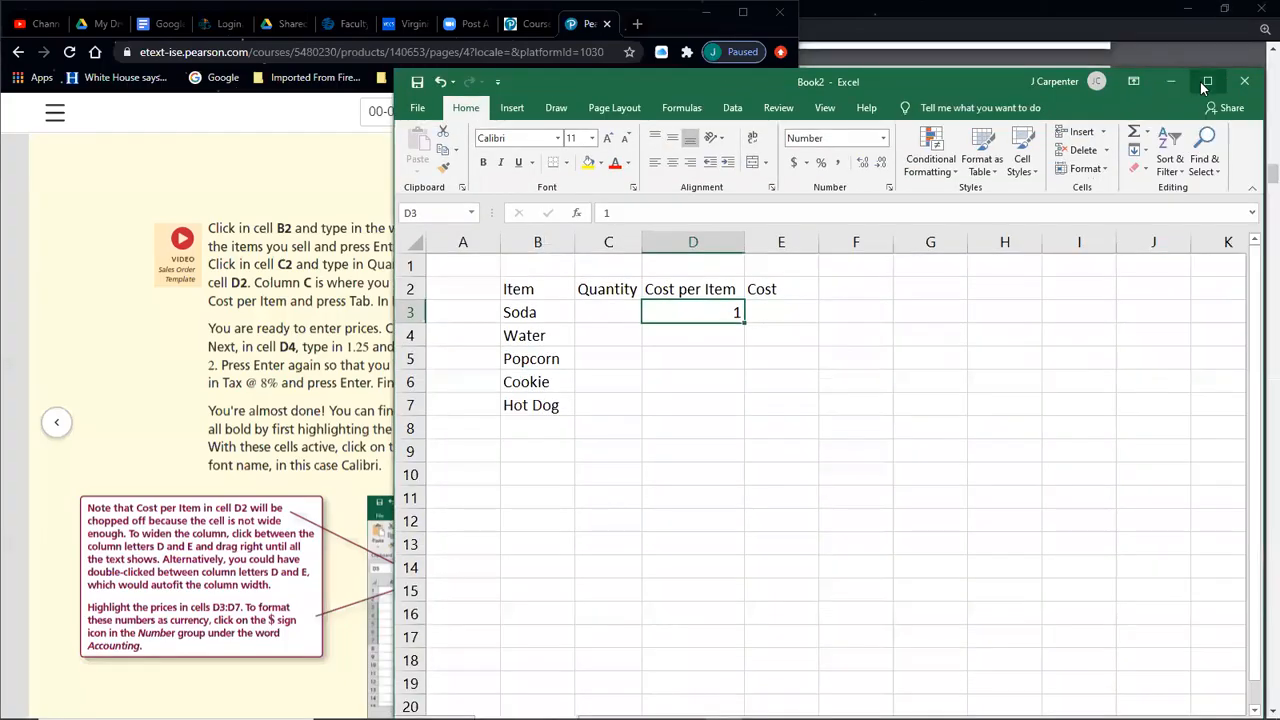
click(1207, 82)
key(super+Right)
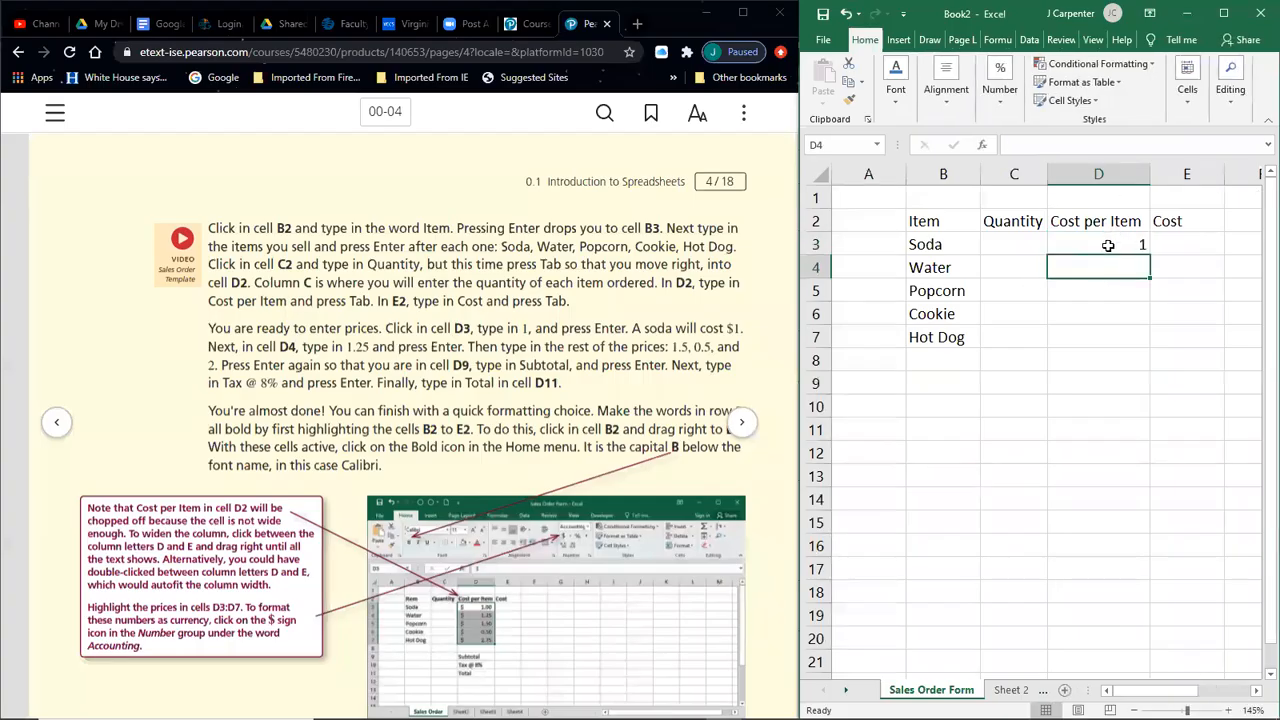
- Enter the remaining item prices 1.25, 1.50, .5 and 2.75 in cells D4:D7
text(1.25)
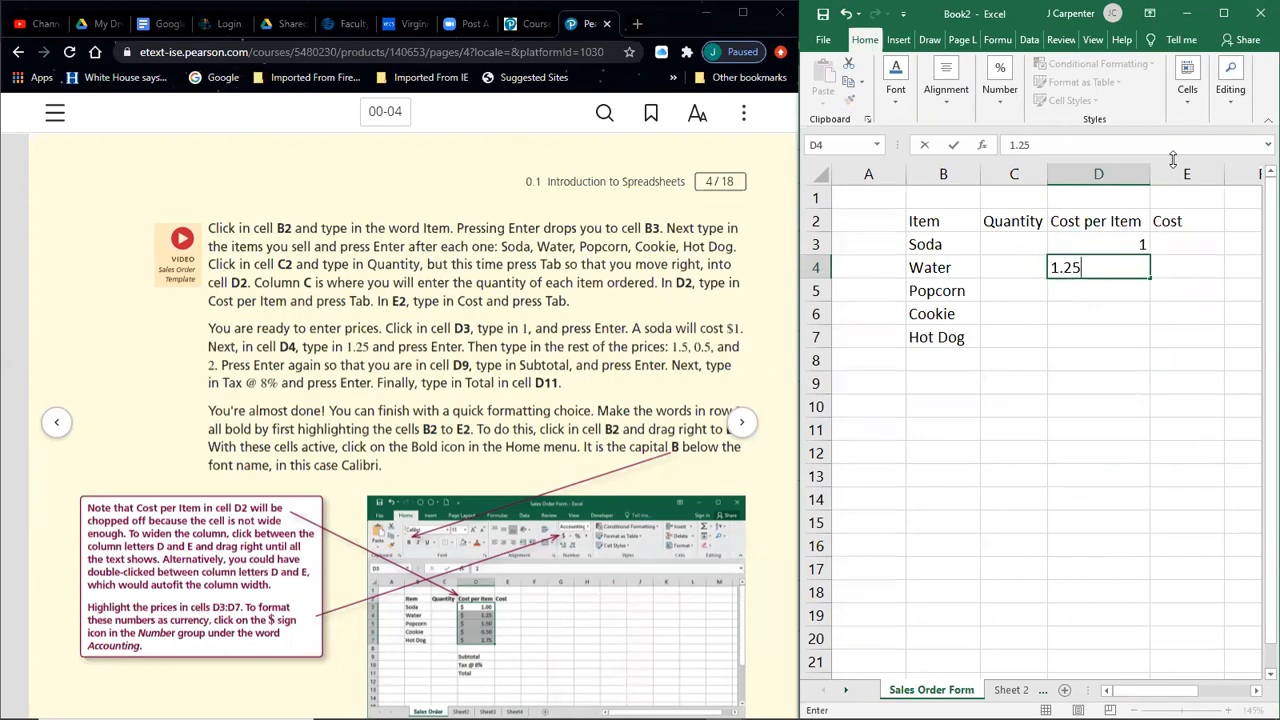
key(Return)
text(1.50)
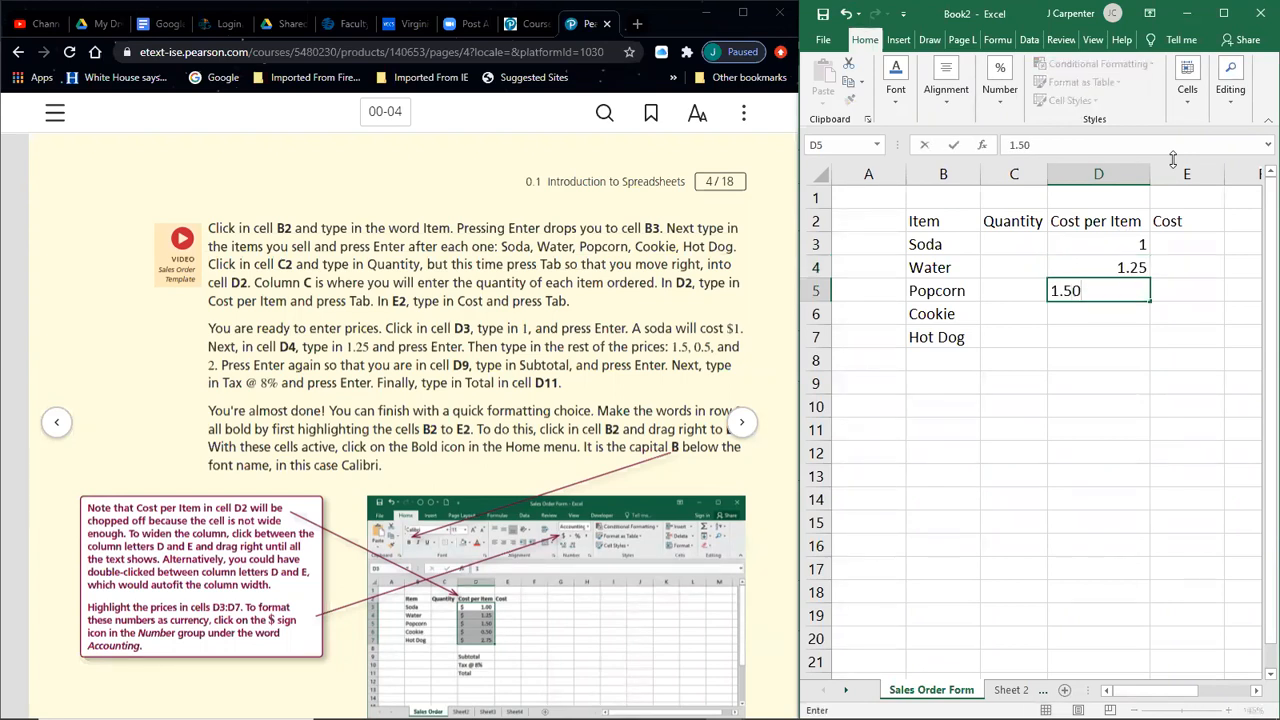
key(Return)
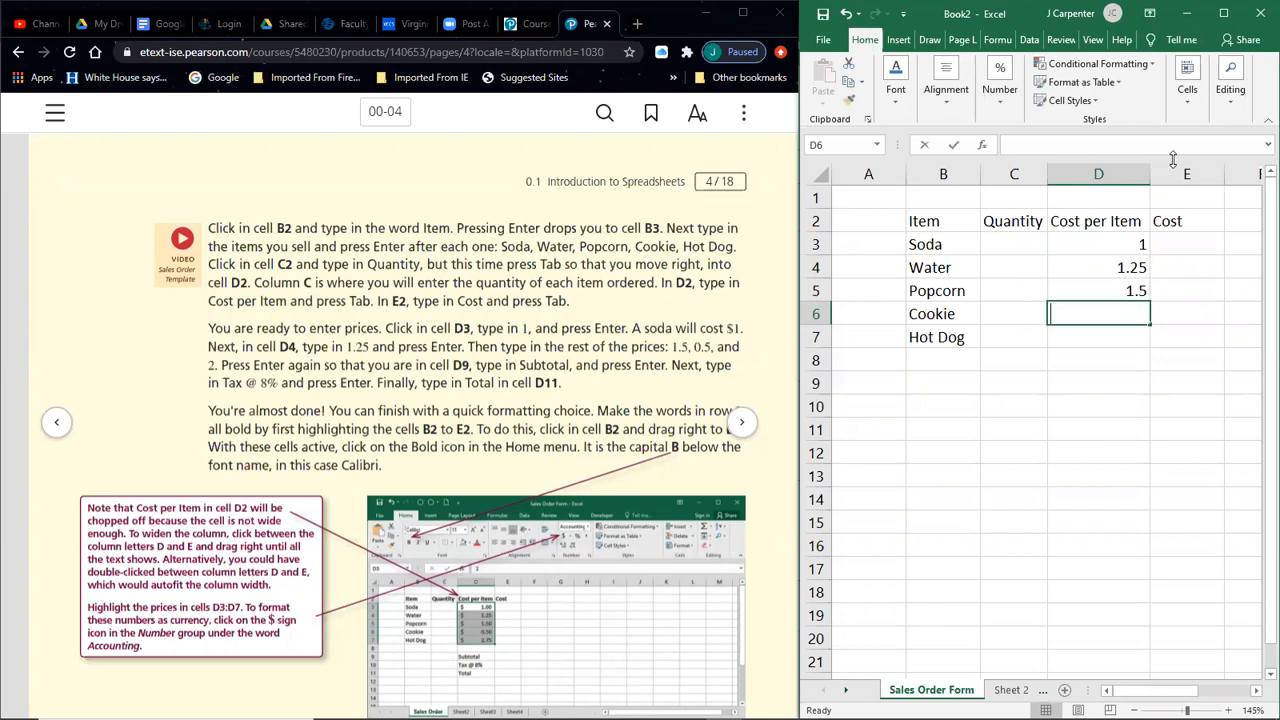
text(.5)
key(Return)
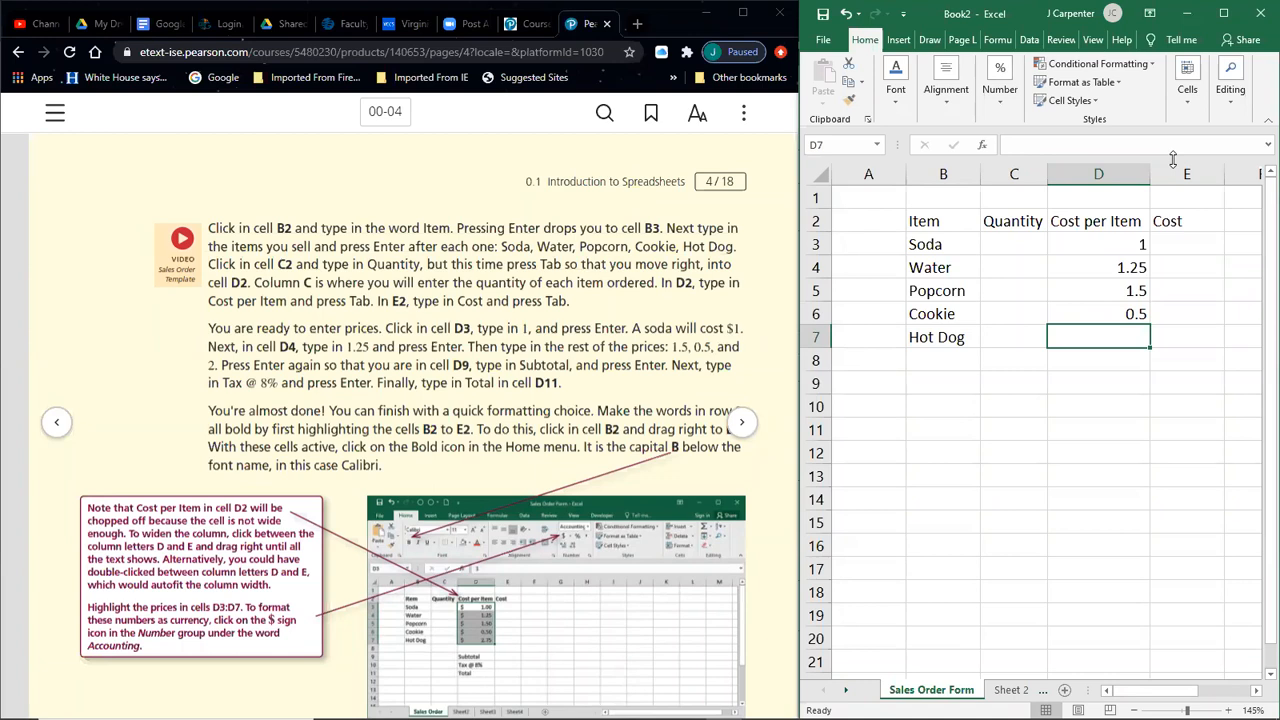
text(2.75)
key(Return)
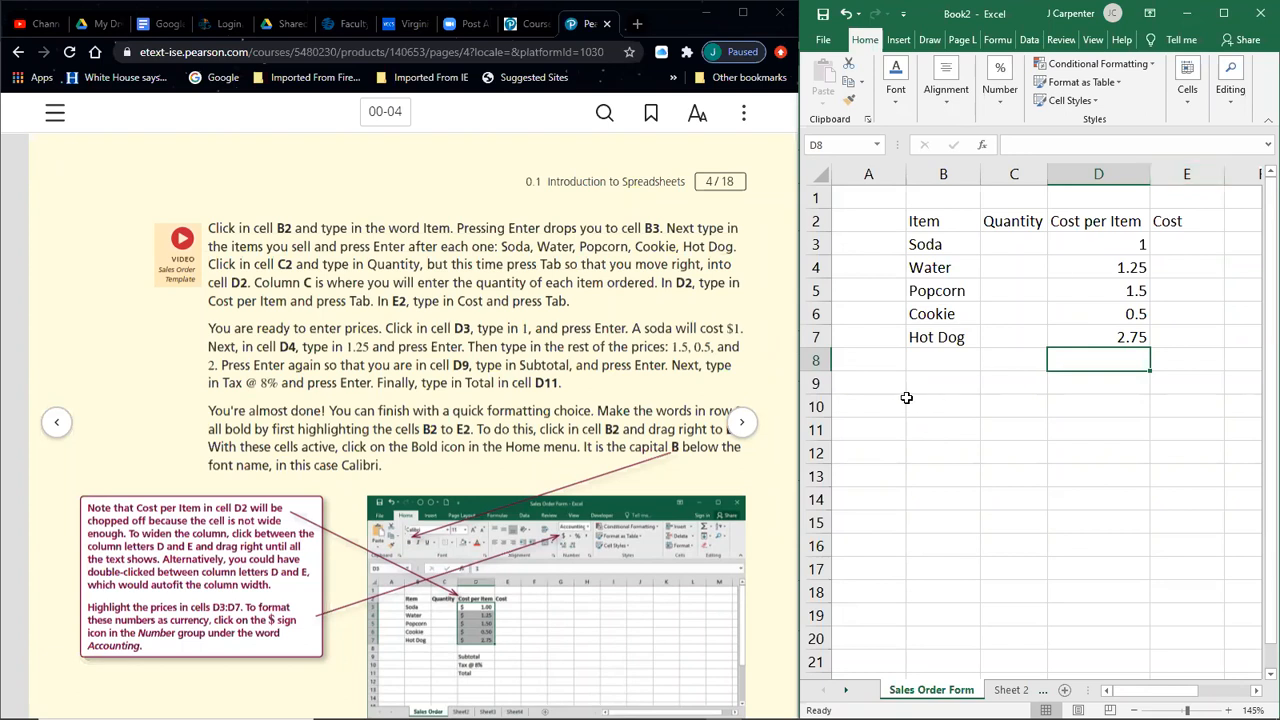
- Enter the labels Subtotal, Tax @8% and Total in cells D9:D11
click(1085, 379)
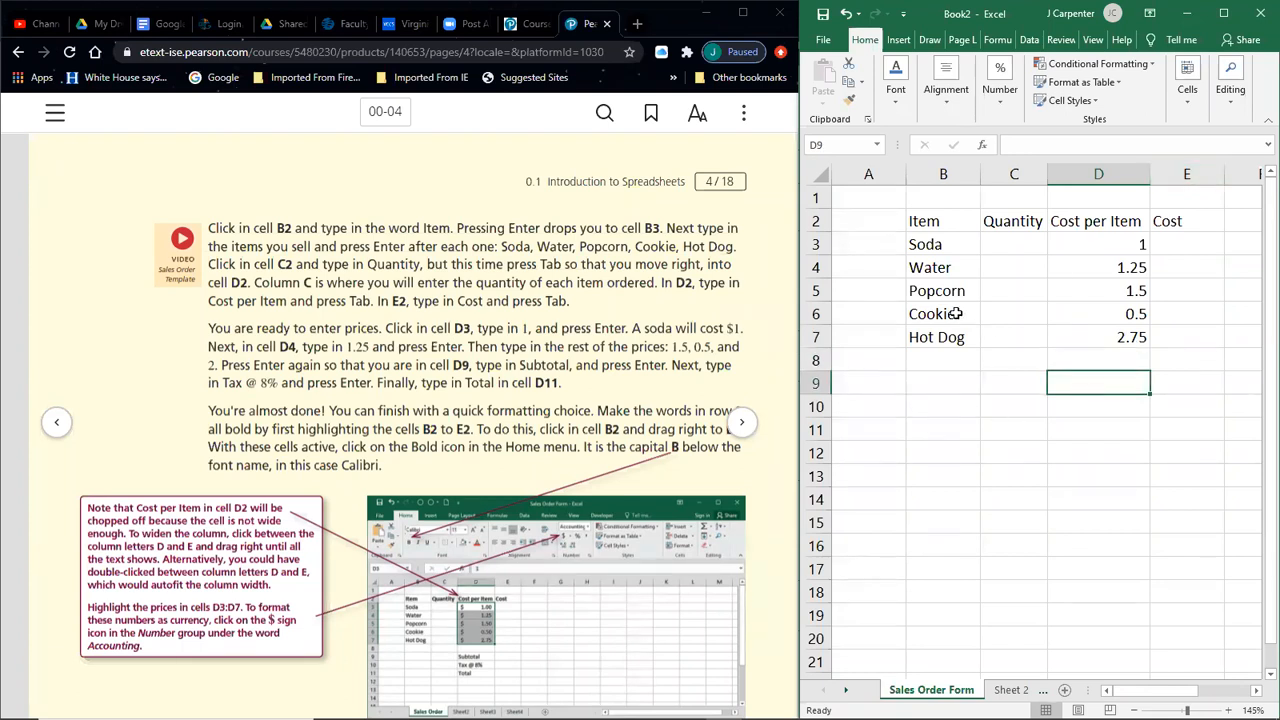
text(Subtotal)
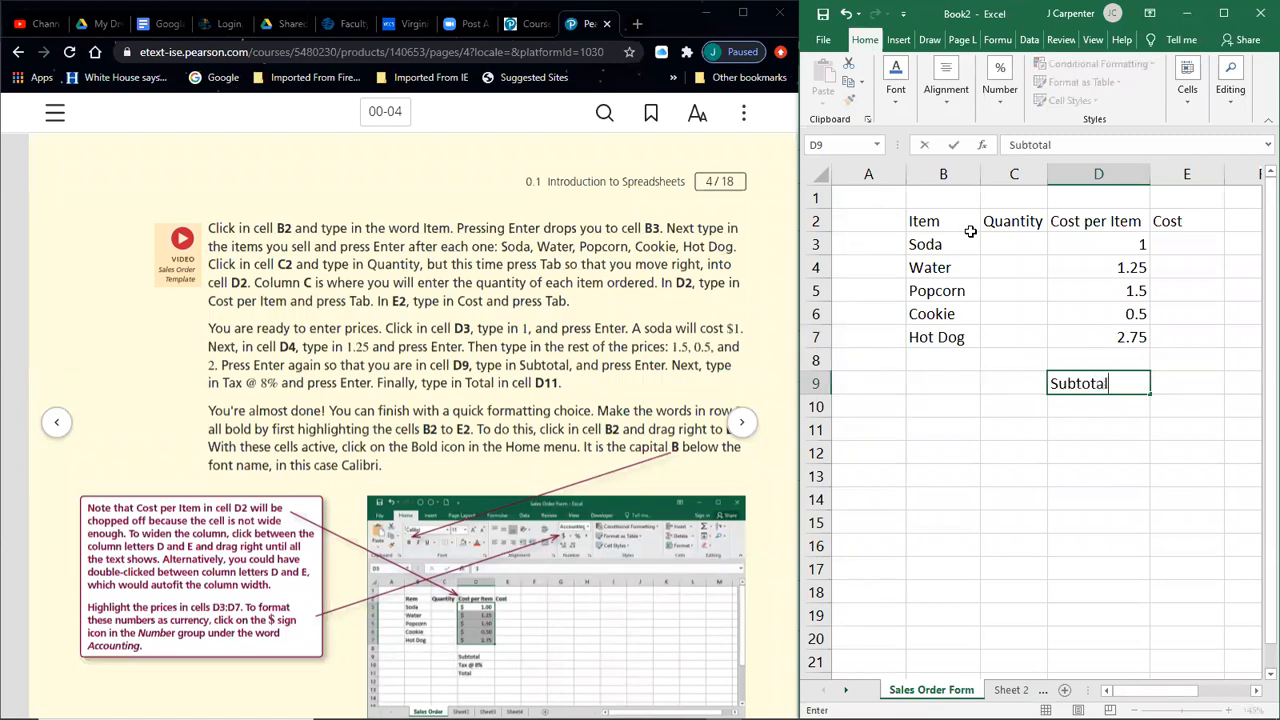
key(Return)
text(Tax )
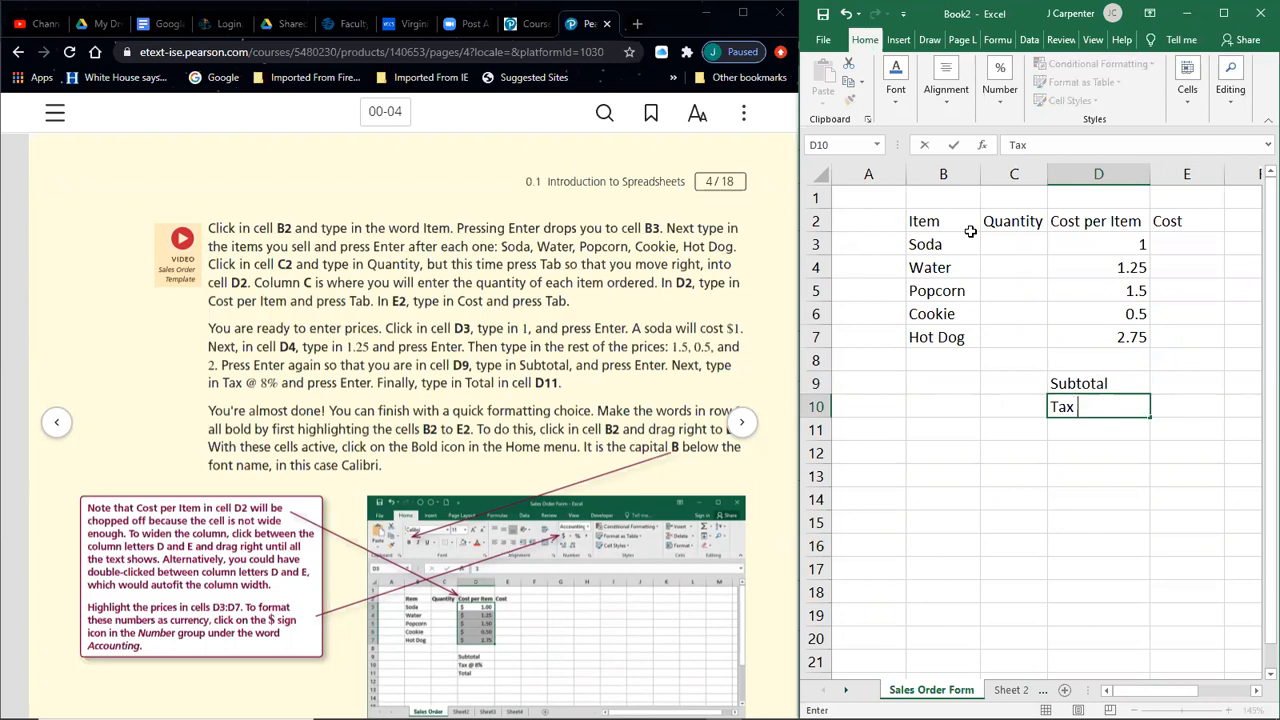
text(@8%)
key(Return)
text(Total)
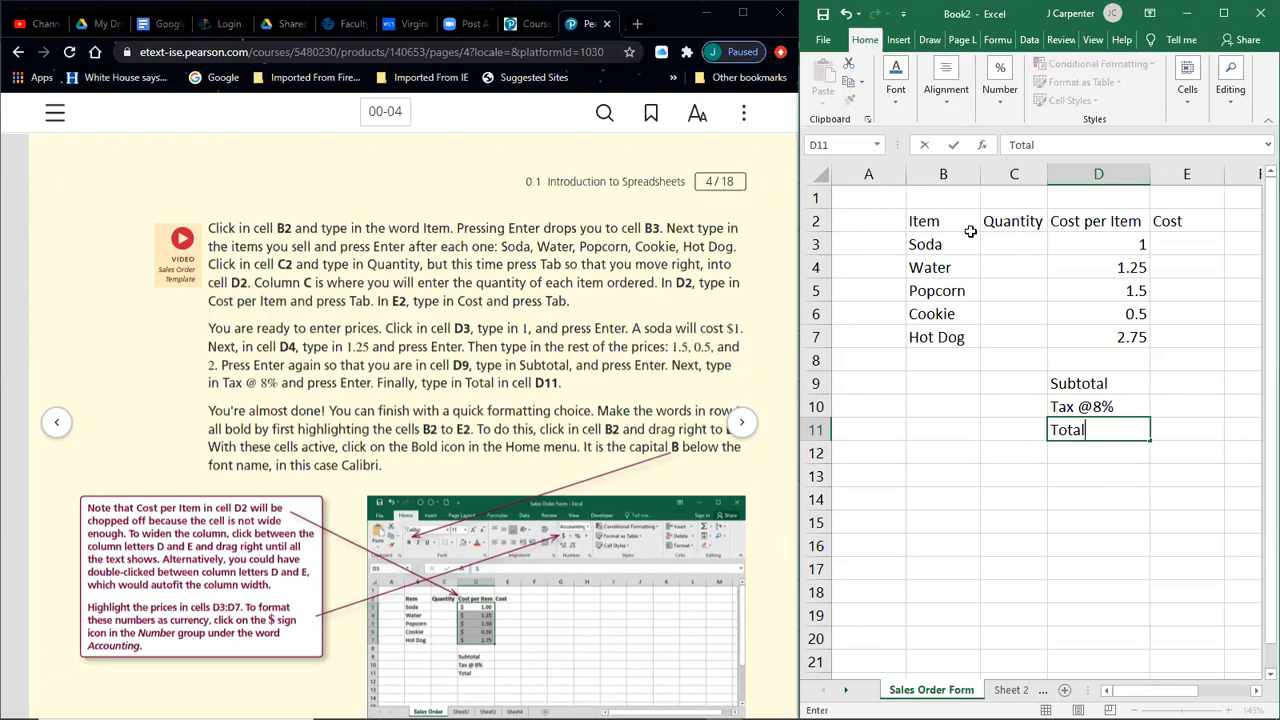
key(Return)
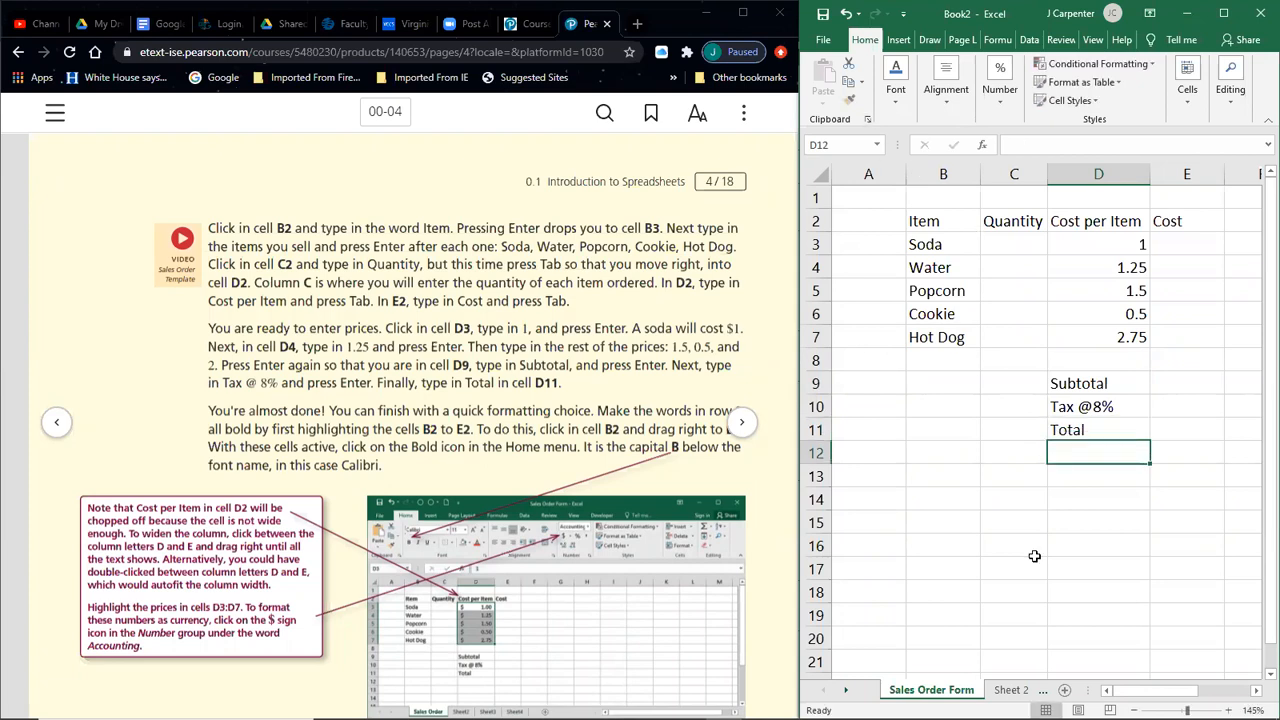
- Look ahead at eText page 00-05 and return to page 00-04
click(1114, 406)
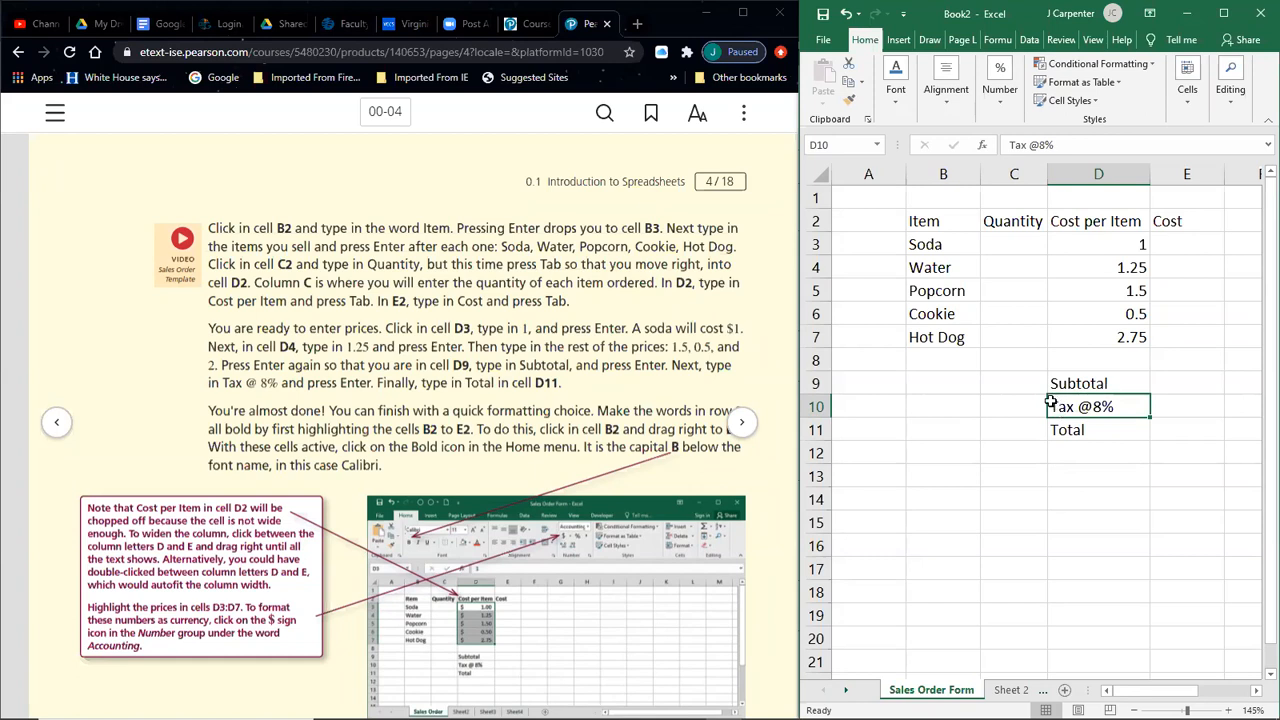
click(746, 425)
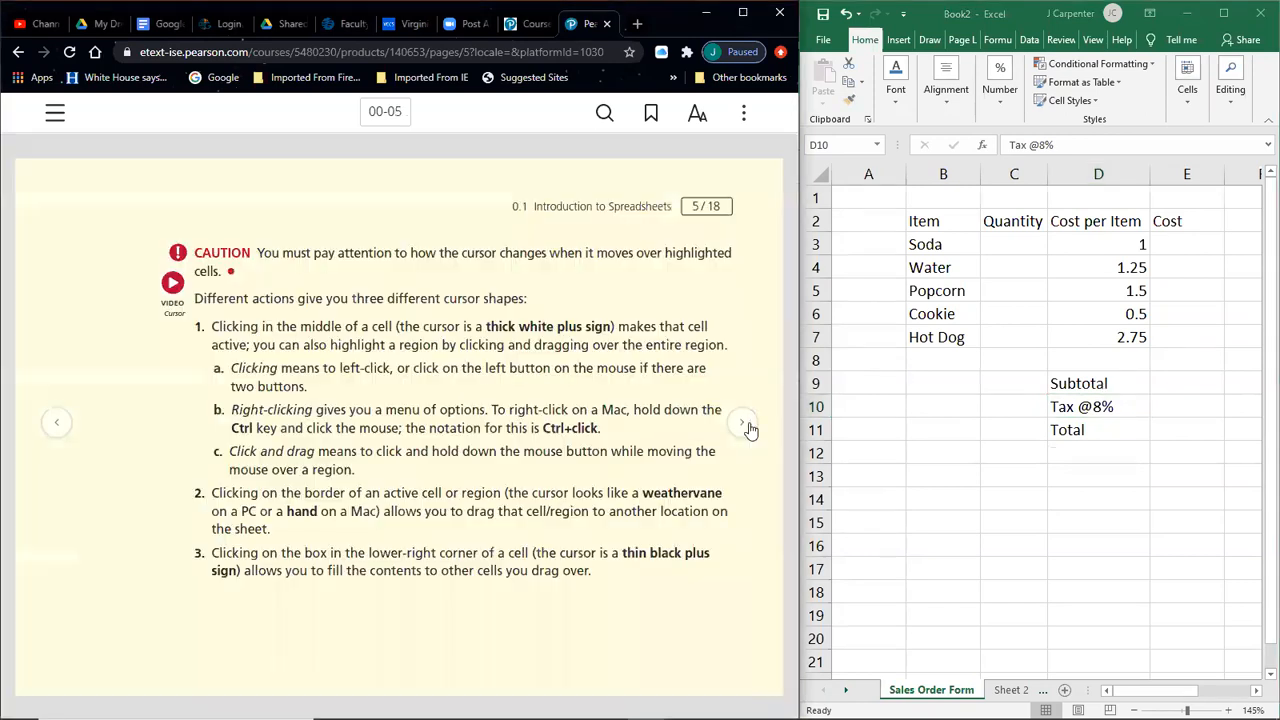
click(57, 422)
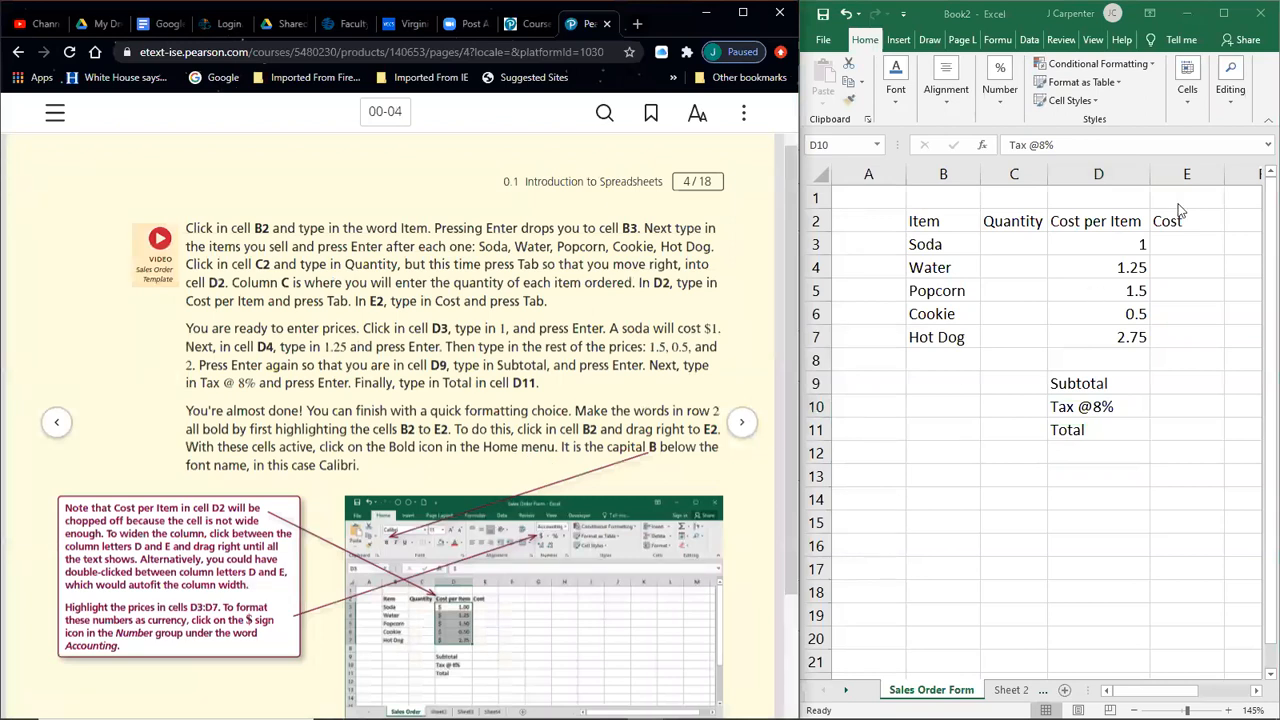
- Practise highlighting rectangular blocks of cells in different directions, including from E4 to C13, and clear the selection
click(943, 190)
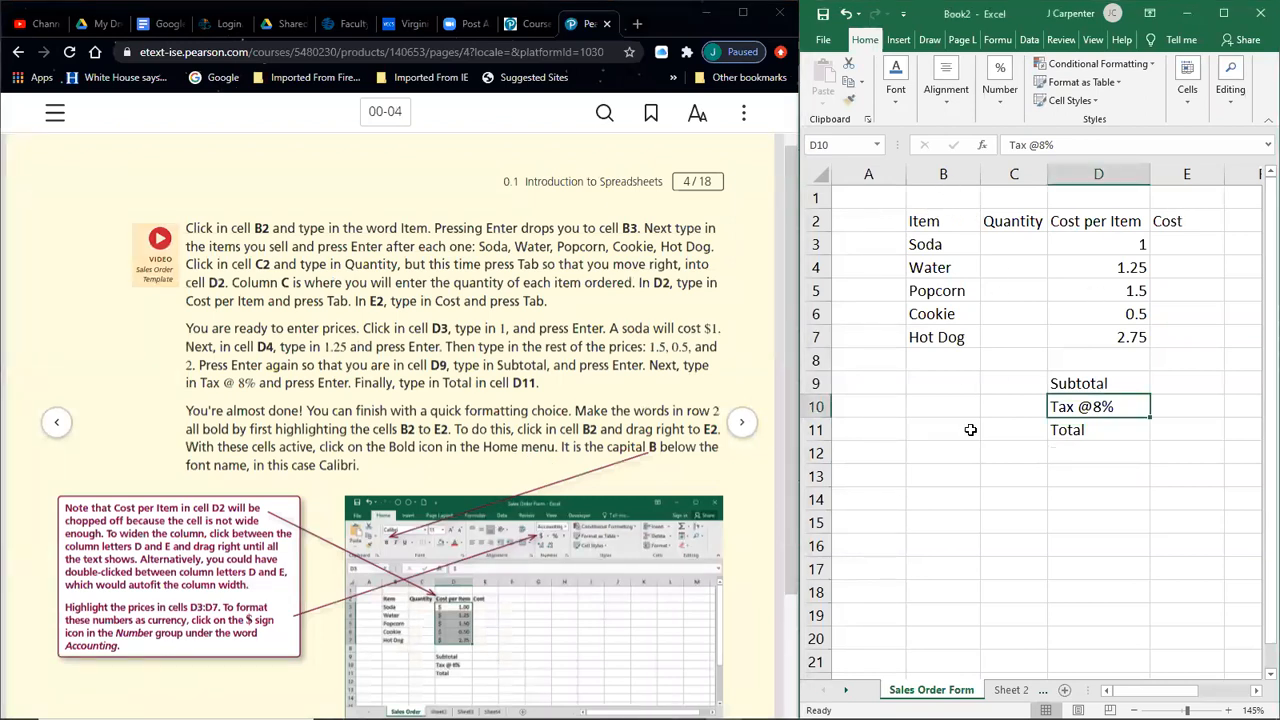
drag(889, 384, 1085, 499)
drag(1180, 638, 985, 501)
drag(920, 331, 1148, 528)
click(1082, 629)
drag(1208, 262, 1013, 465)
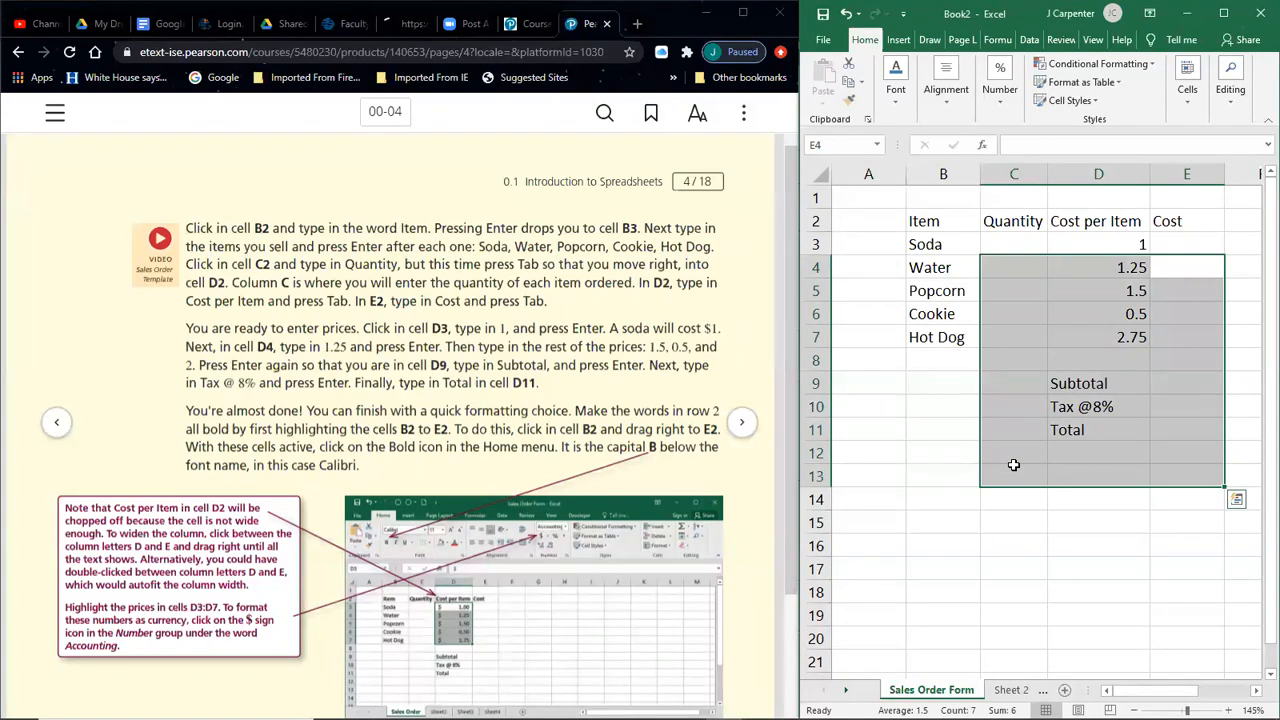
click(945, 458)
- Maximize the workbook window and make the headings Item, Quantity, Cost per Item and Cost bold one cell at a time
click(1223, 13)
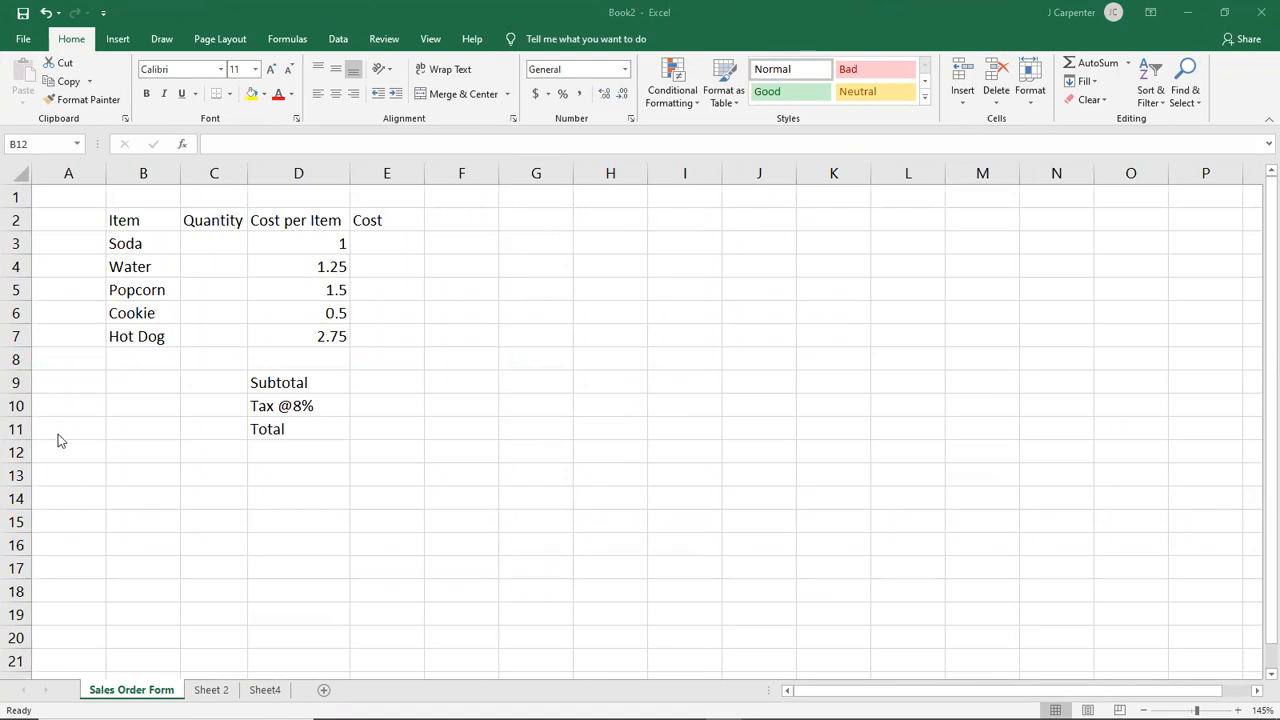
click(145, 222)
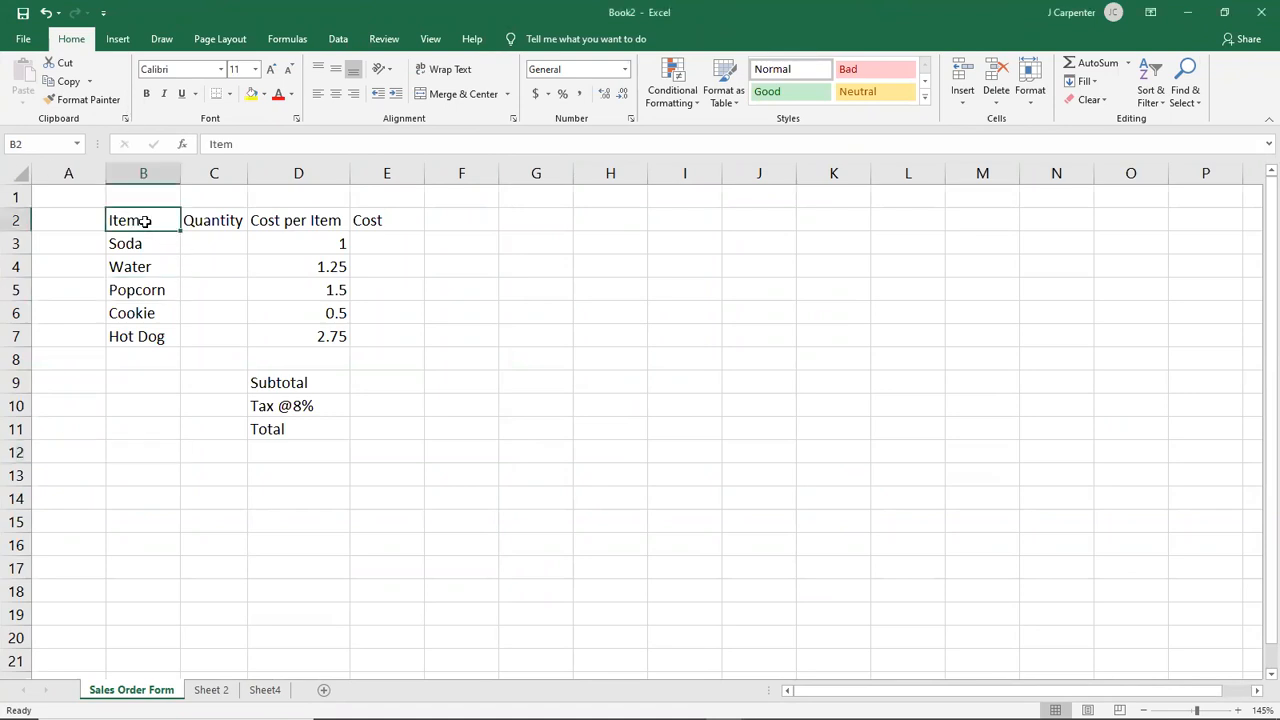
click(146, 94)
click(208, 221)
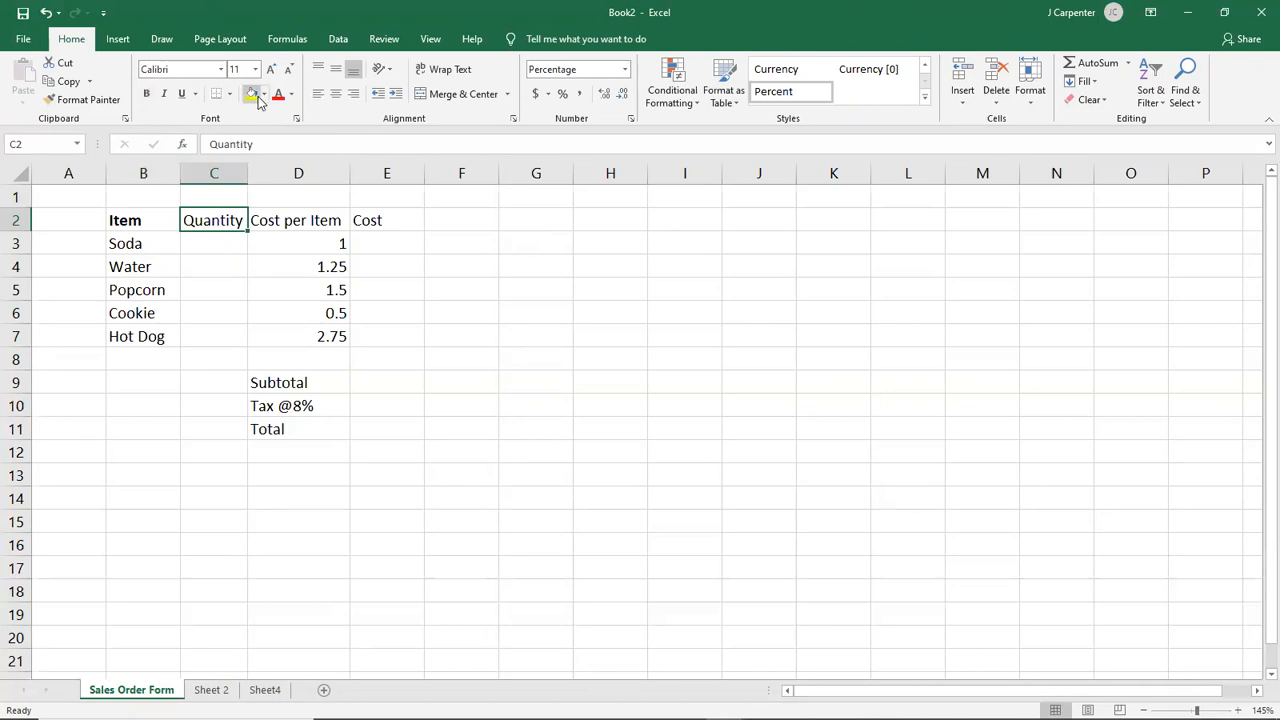
key(ctrl+b)
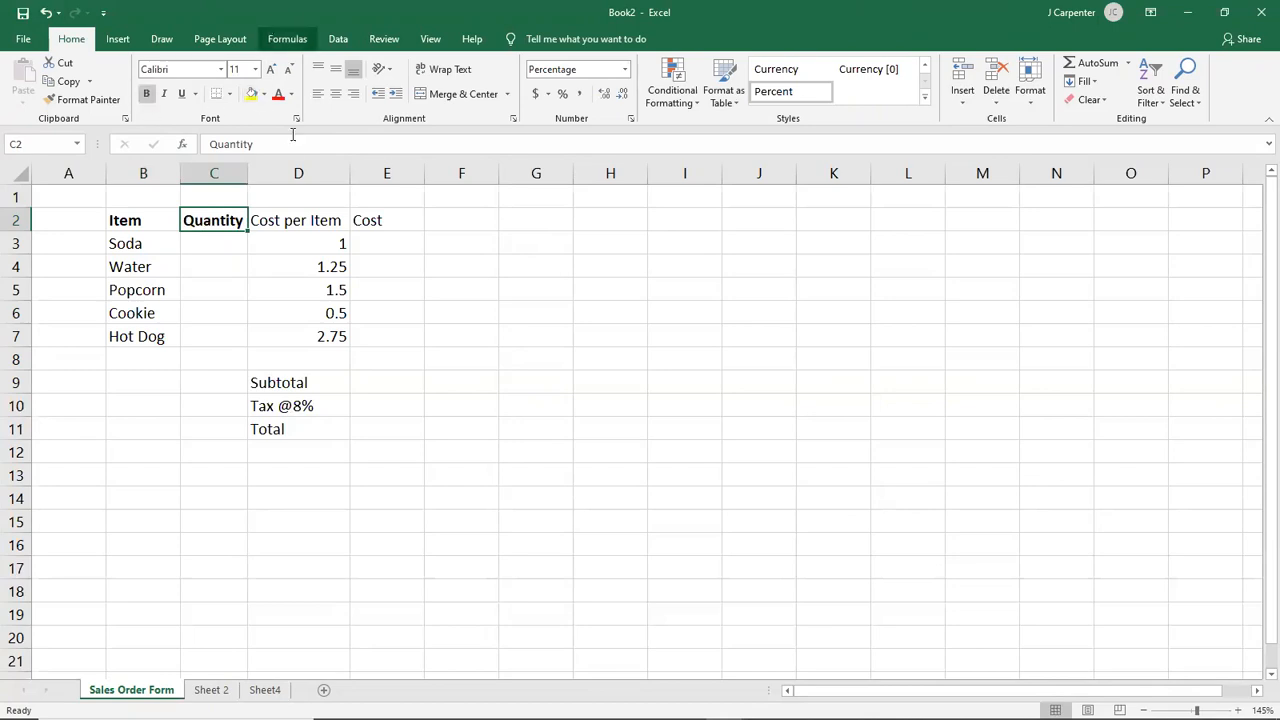
click(297, 229)
key(ctrl+b)
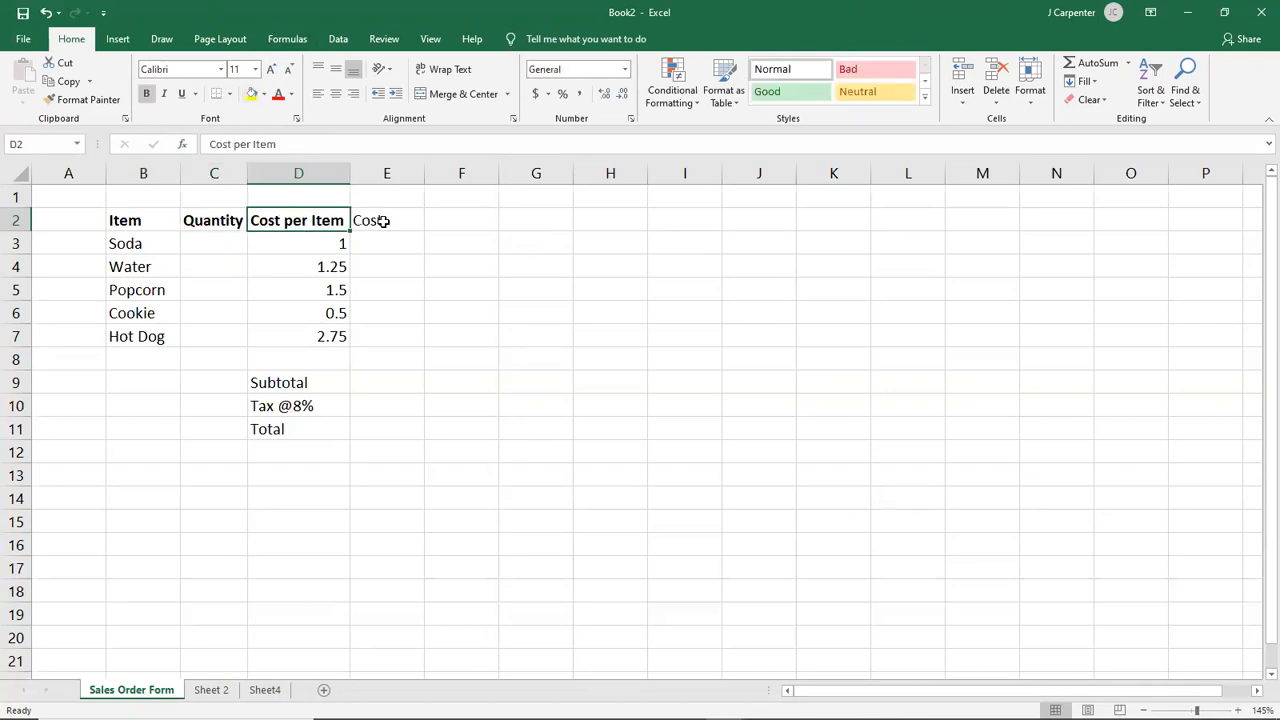
click(383, 220)
key(ctrl+b)
click(394, 315)
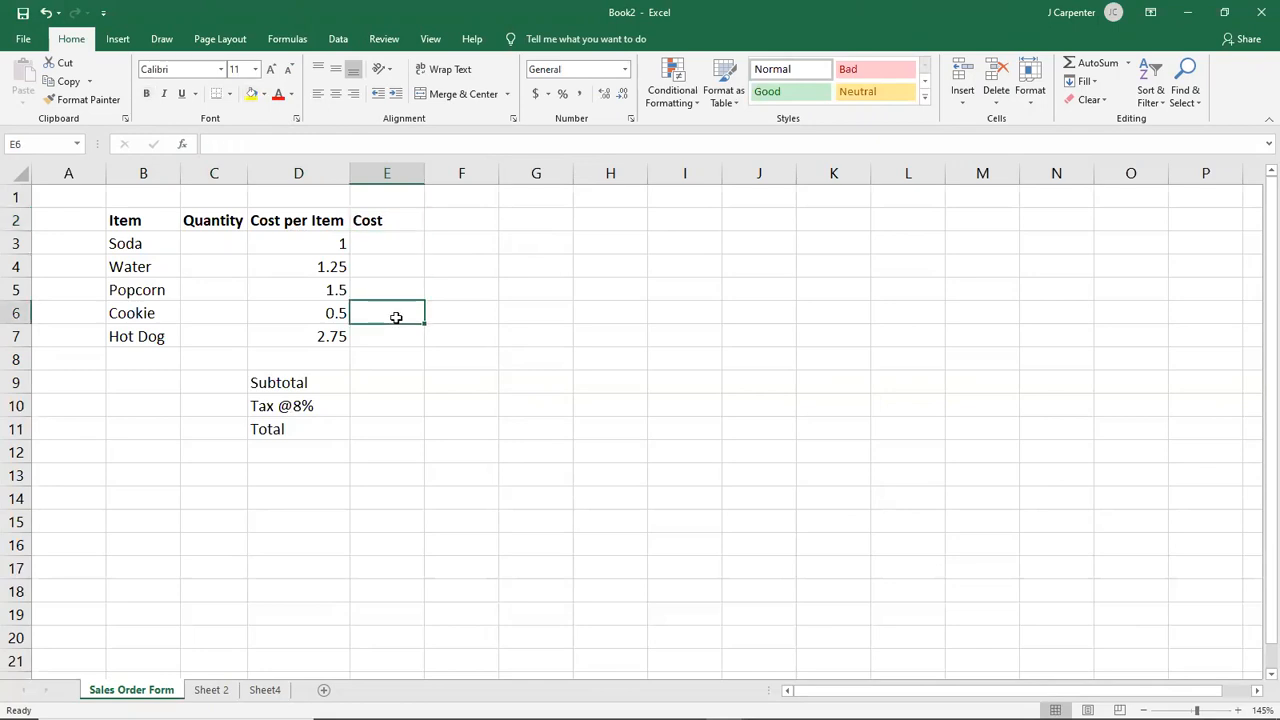
- Undo the bold formatting of all four headings in row 2
click(45, 12)
click(45, 12)
click(45, 12)
click(45, 12)
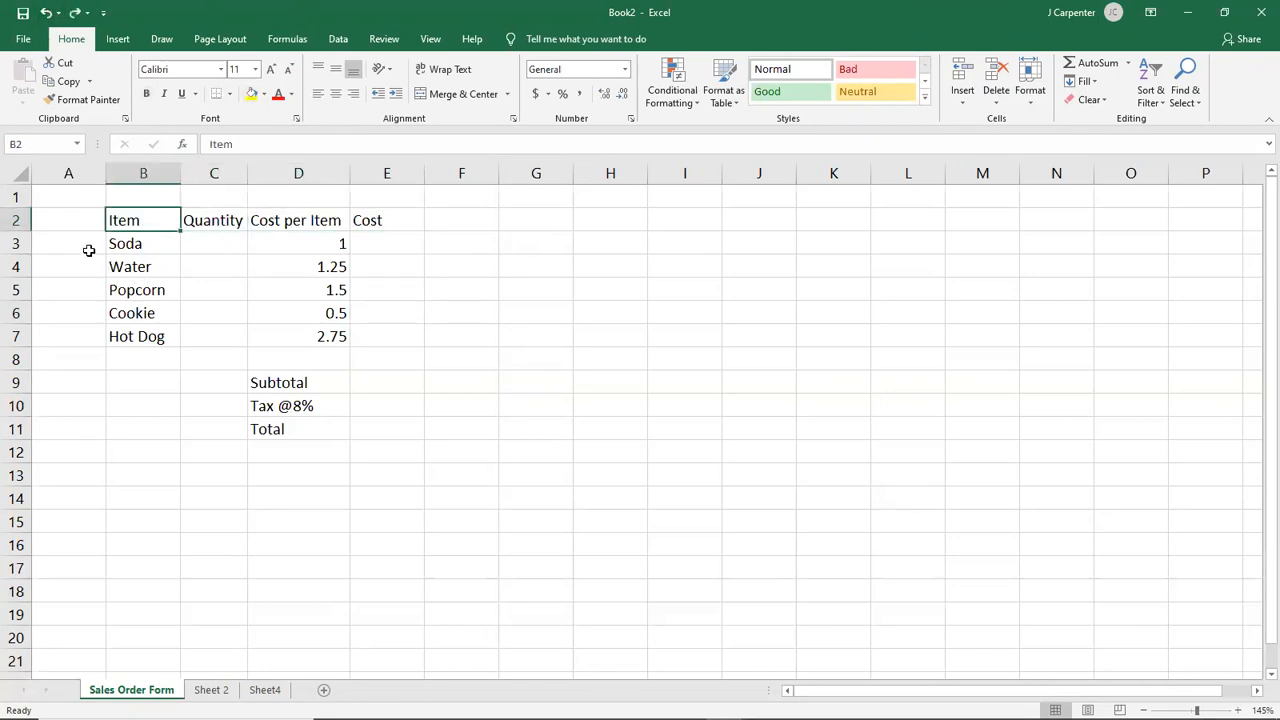
- Highlight the heading cells B2:E2 together and make them all bold at once
click(88, 262)
click(162, 223)
drag(162, 223, 365, 222)
click(386, 266)
drag(131, 220, 374, 221)
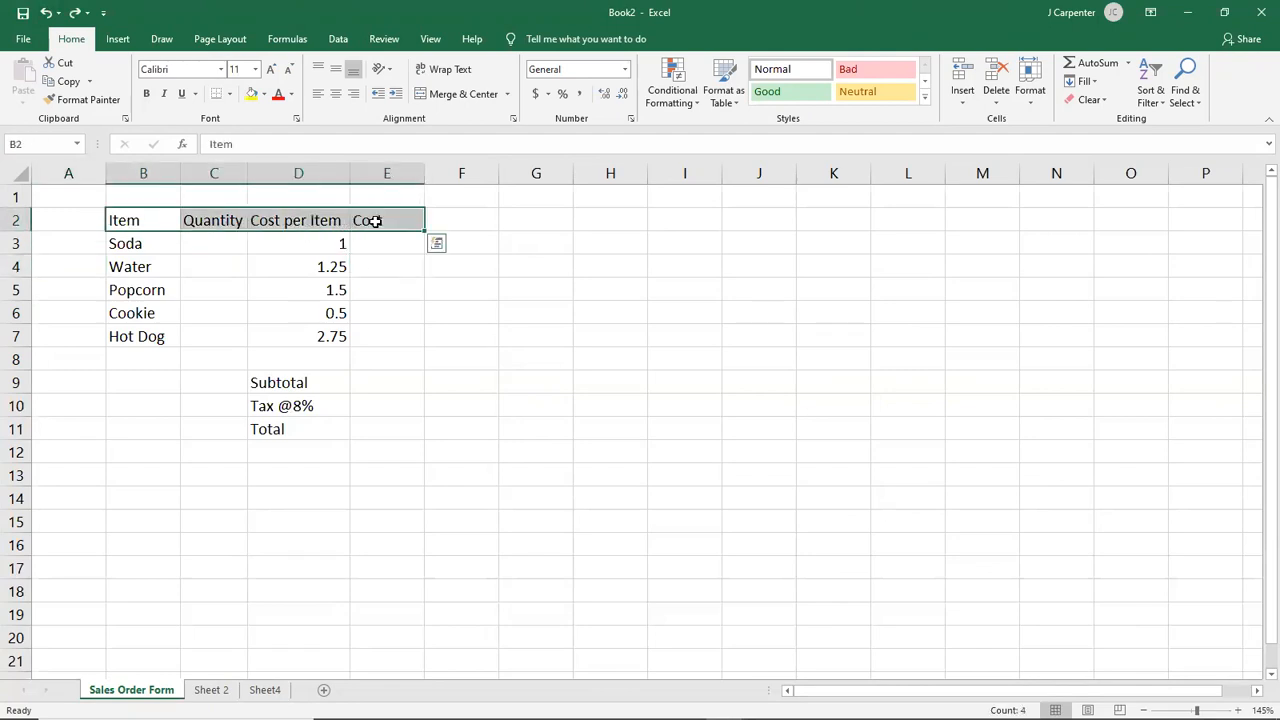
click(400, 334)
click(143, 219)
drag(143, 219, 372, 221)
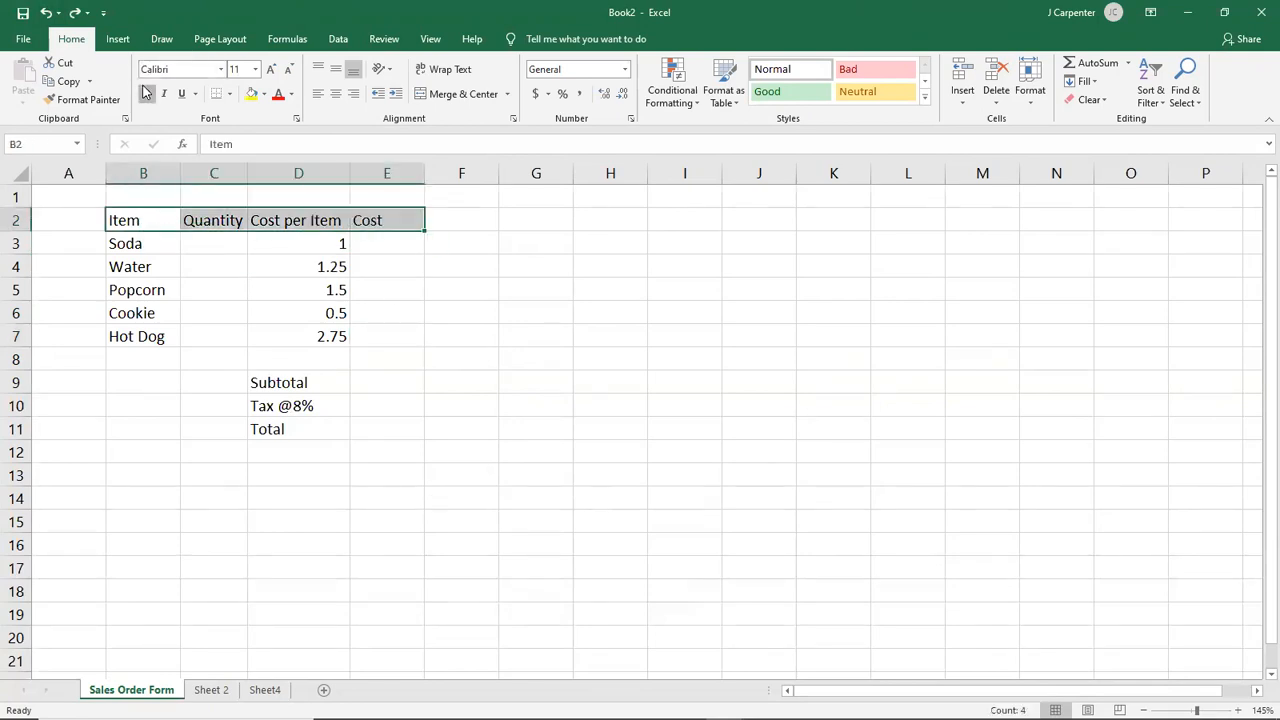
key(ctrl+b)
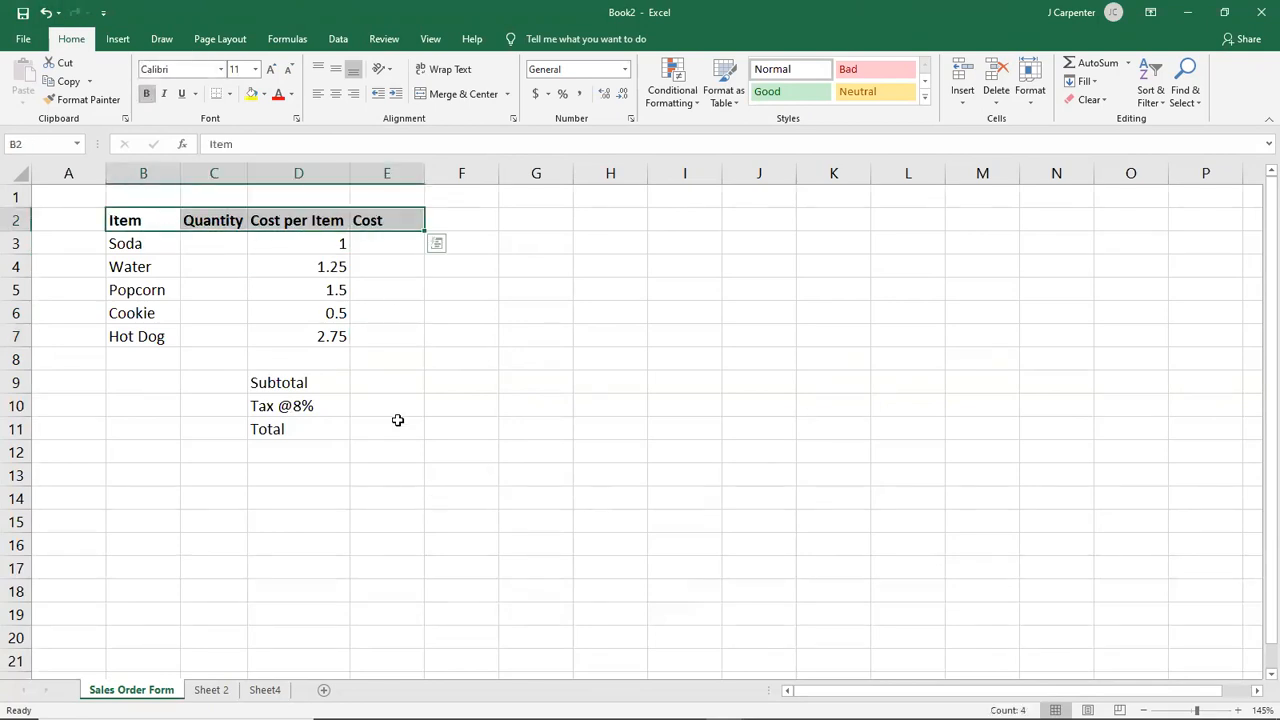
- Try the yellow fill colour on the headings B2:E2, undo it and deselect them
click(251, 93)
click(46, 18)
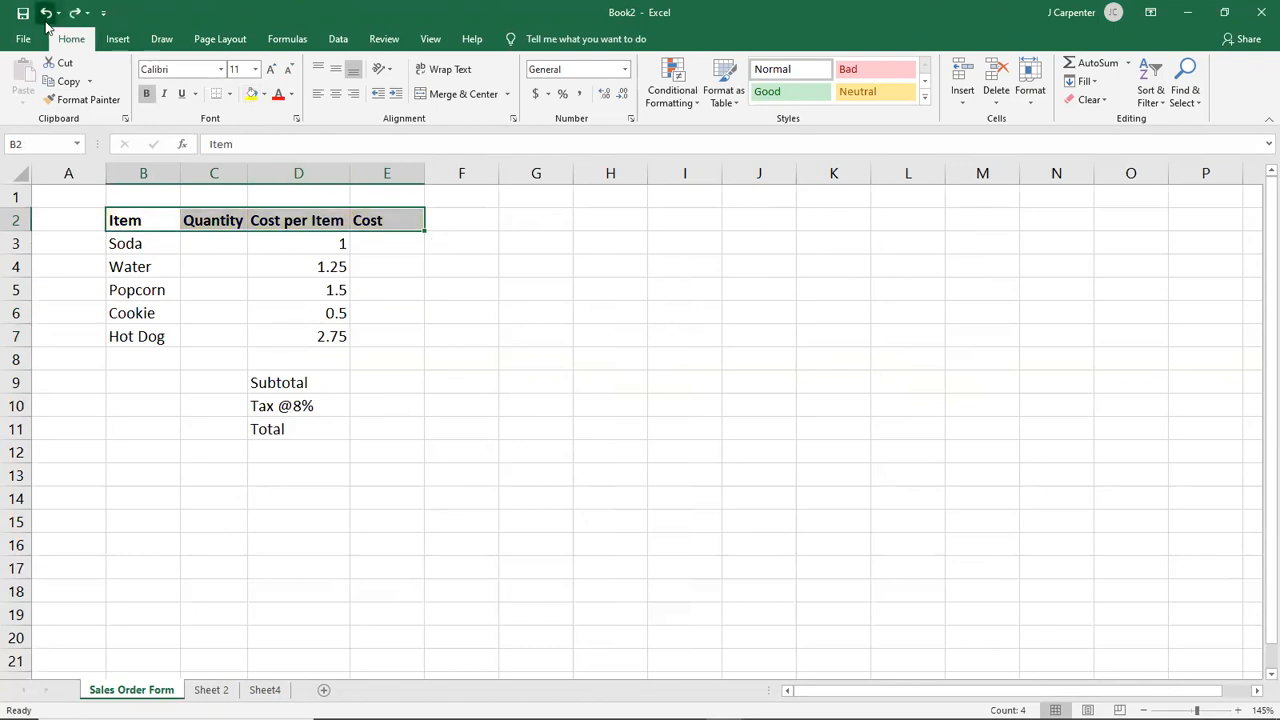
click(413, 397)
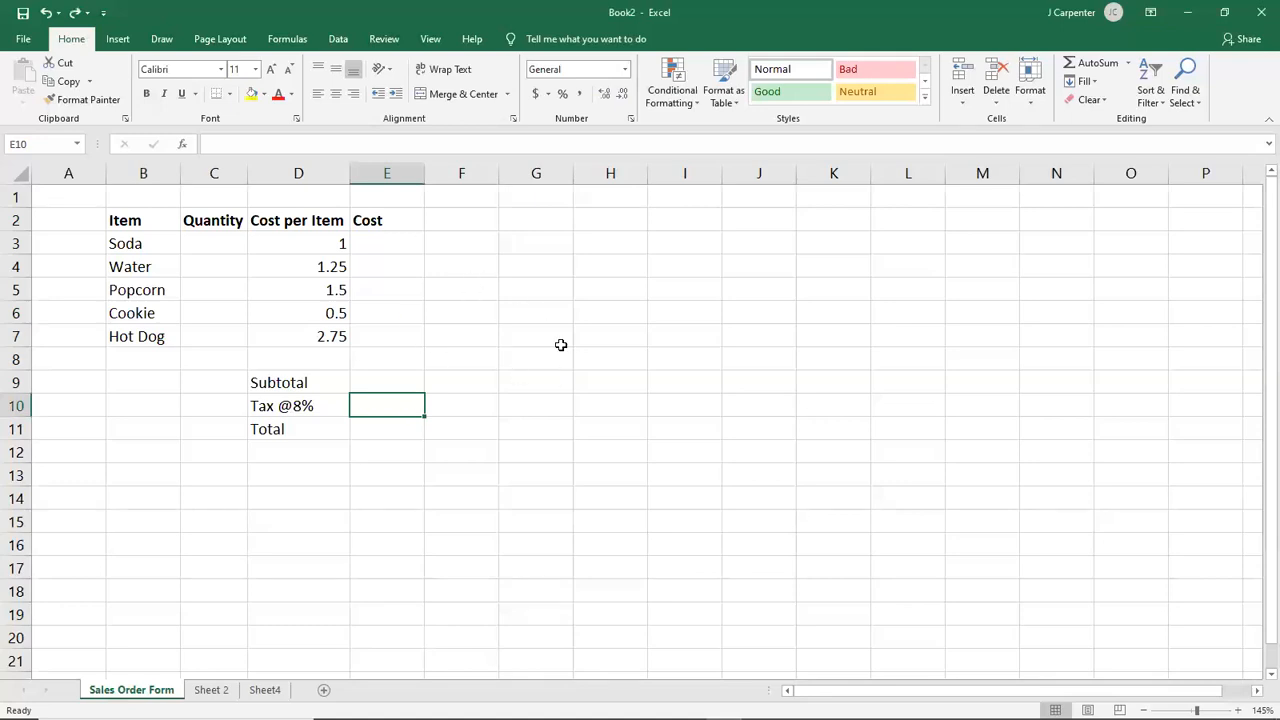
- Demonstrate highlighting the larger ranges C3:G14 and J6 to G19, and deselect them
drag(241, 251, 514, 494)
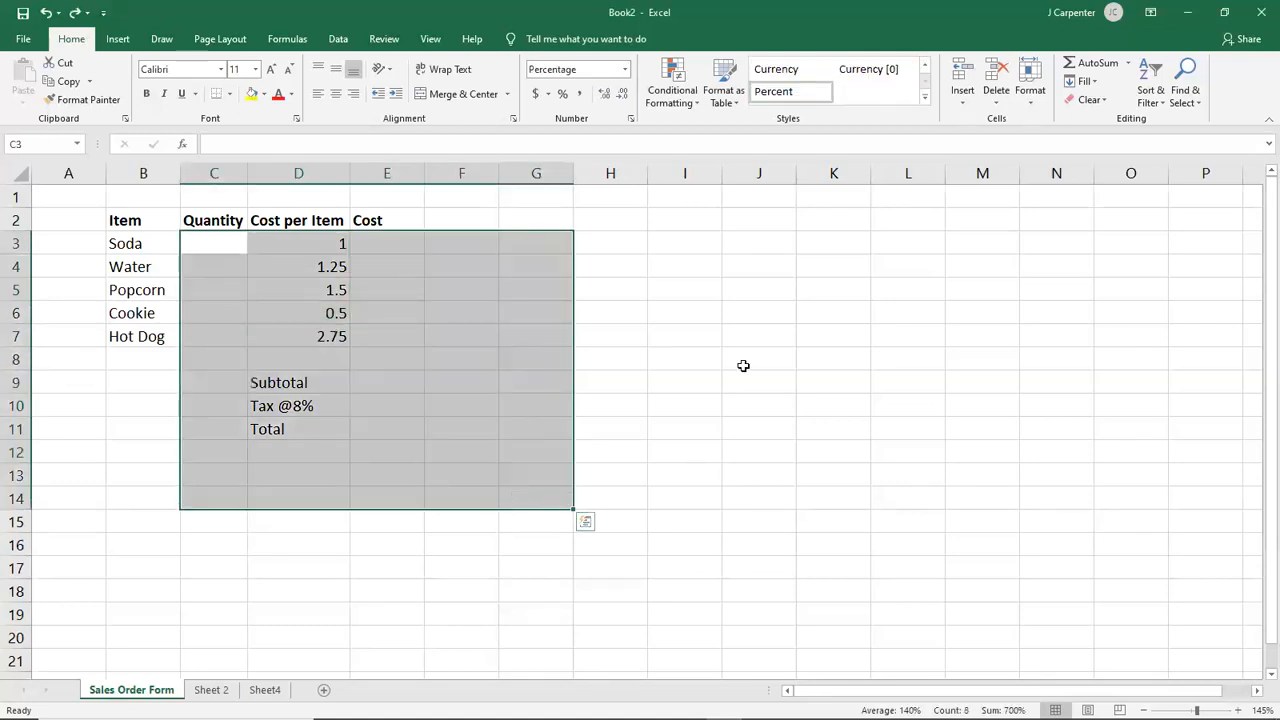
drag(759, 313, 523, 620)
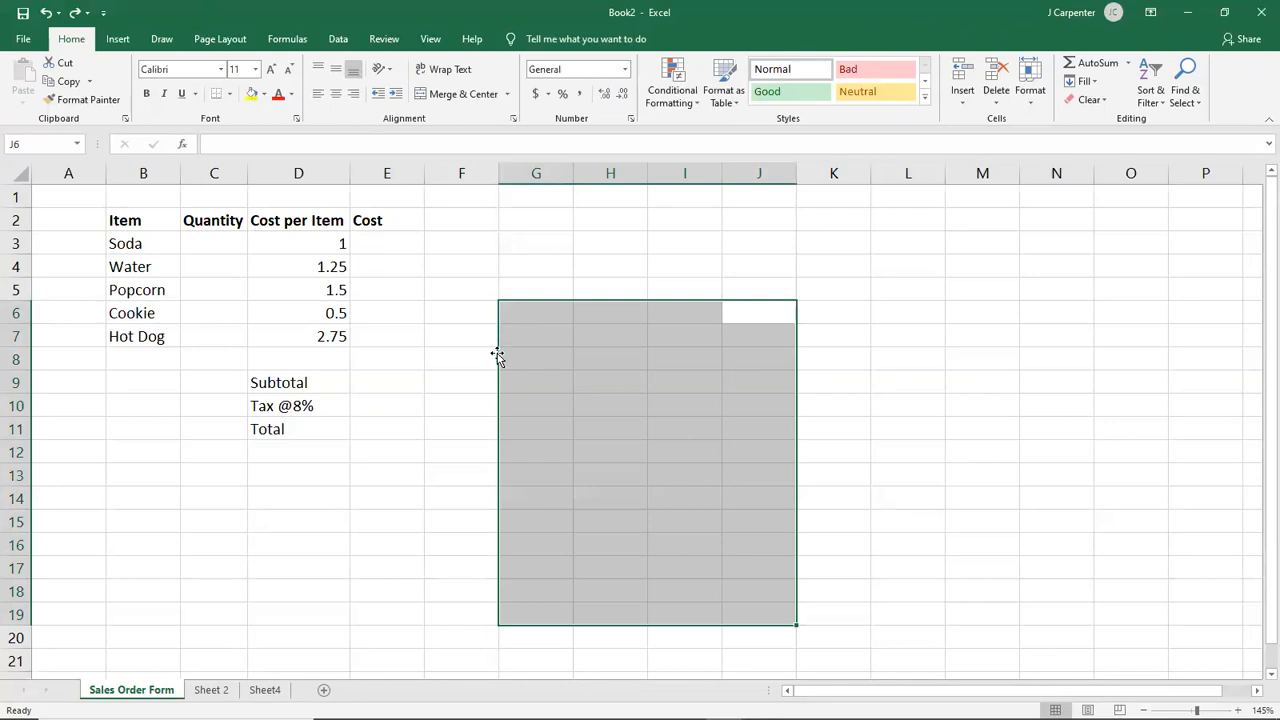
click(489, 271)
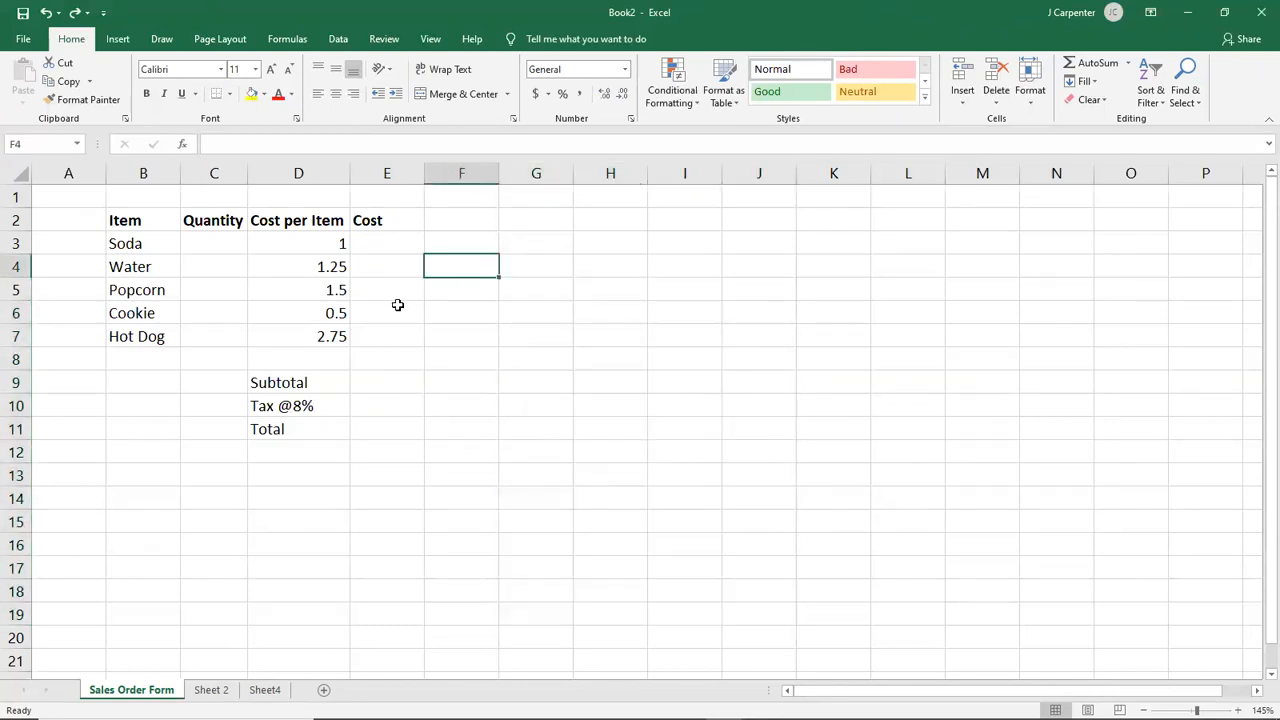
click(503, 356)
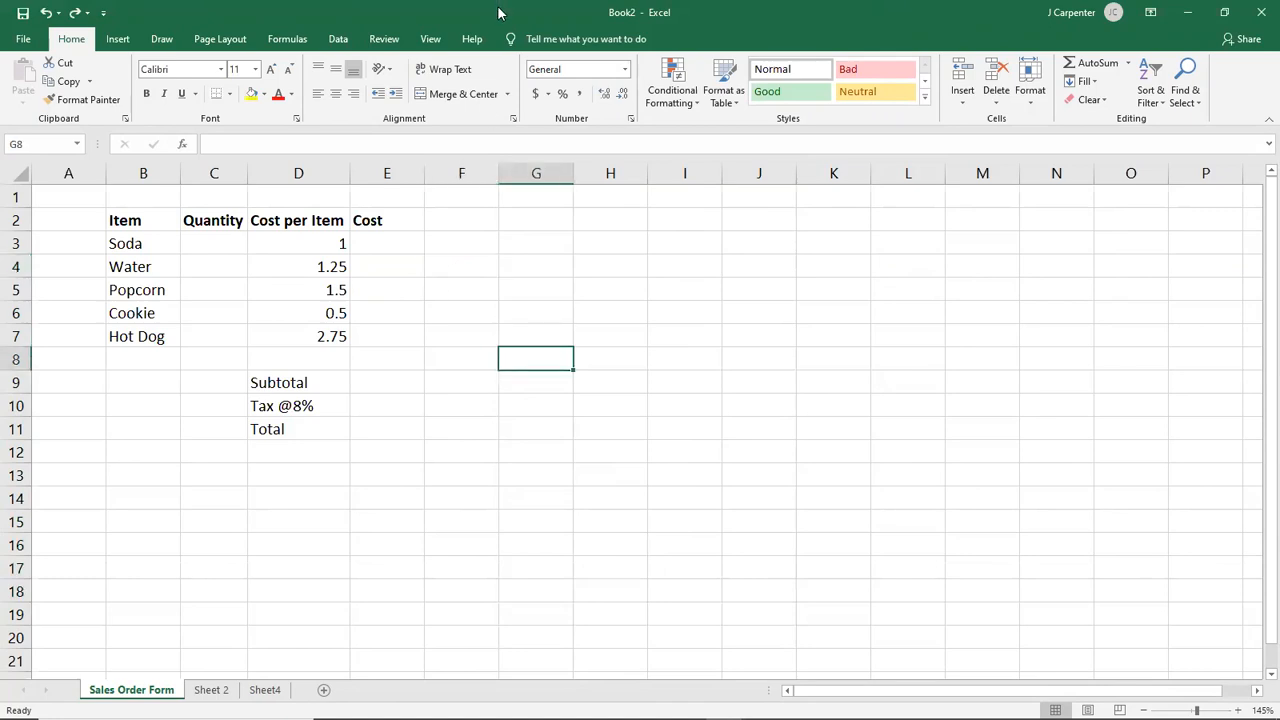
- Enter a Soda quantity of 1 in cell C3
click(213, 241)
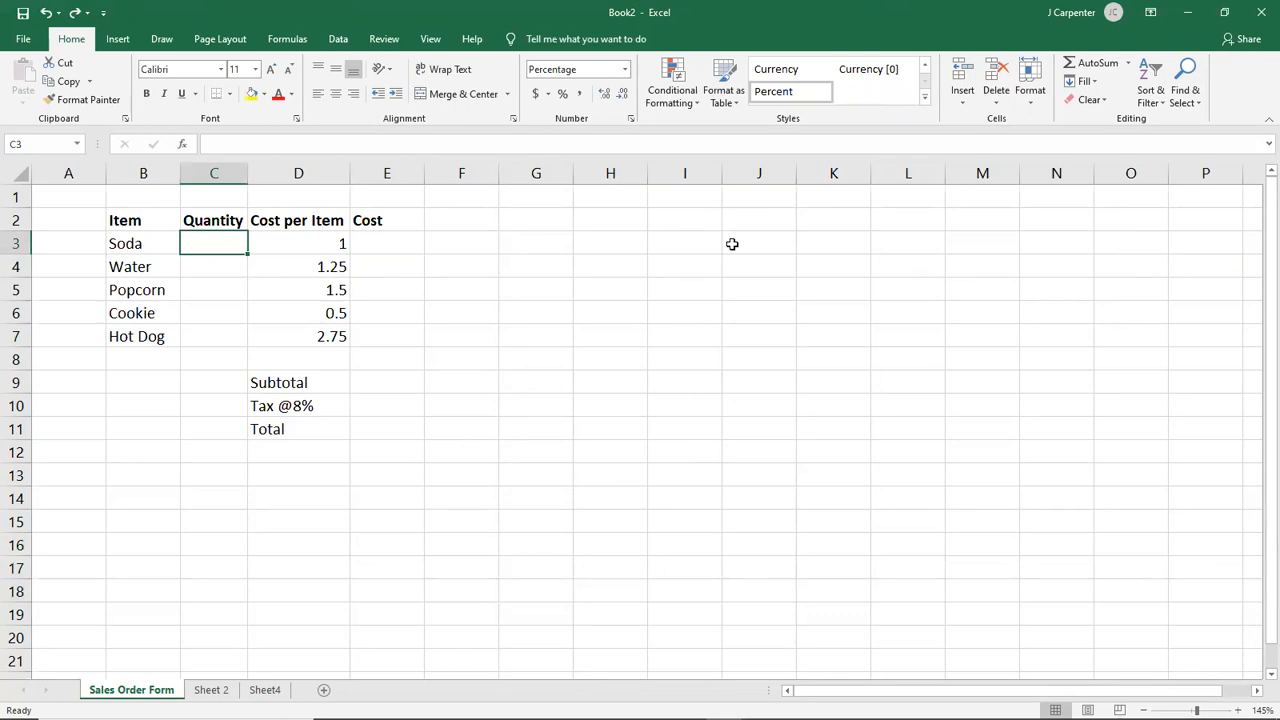
text(1)
key(Return)
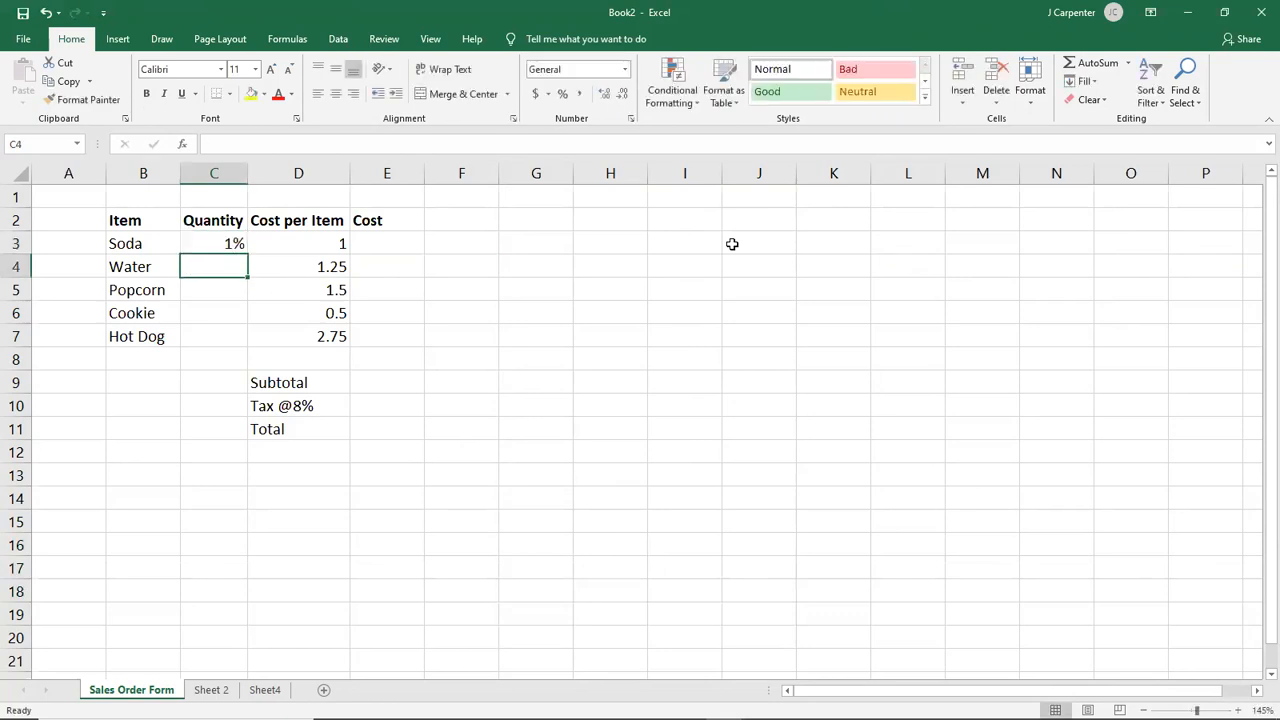
- Set cell C3 to the General number format and re-enter the Soda quantity as 1
click(202, 241)
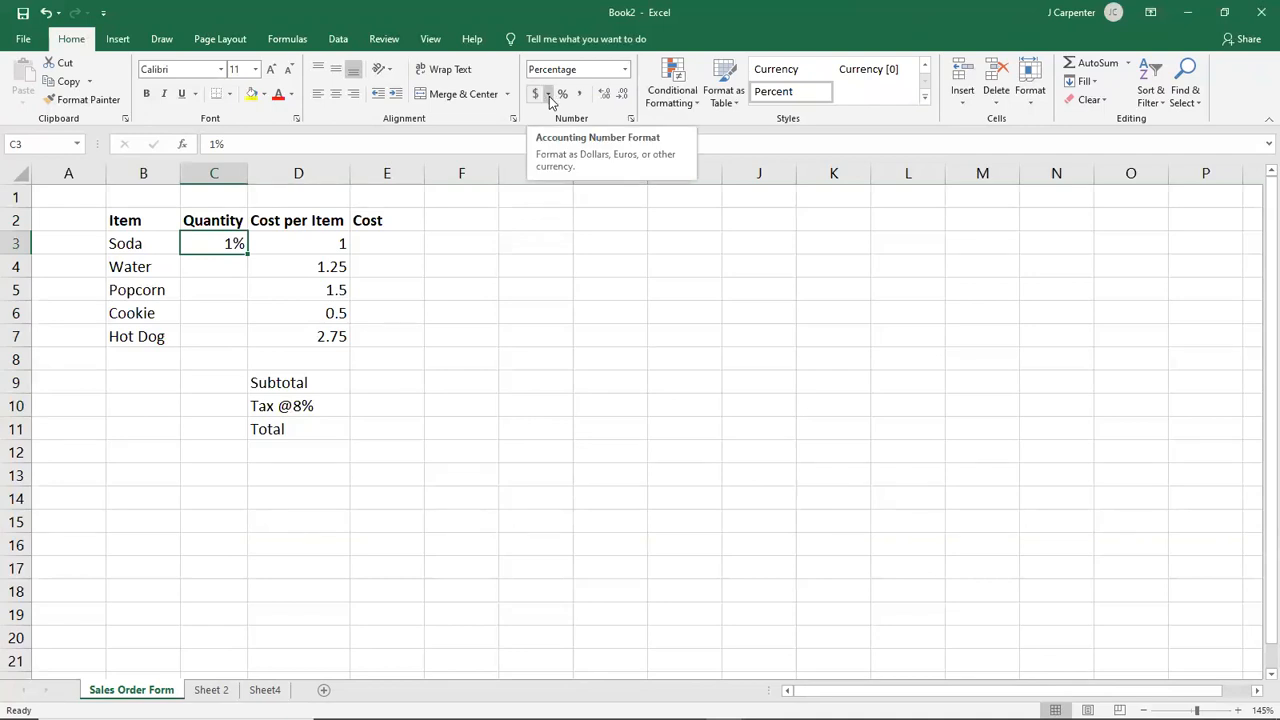
click(625, 70)
click(625, 69)
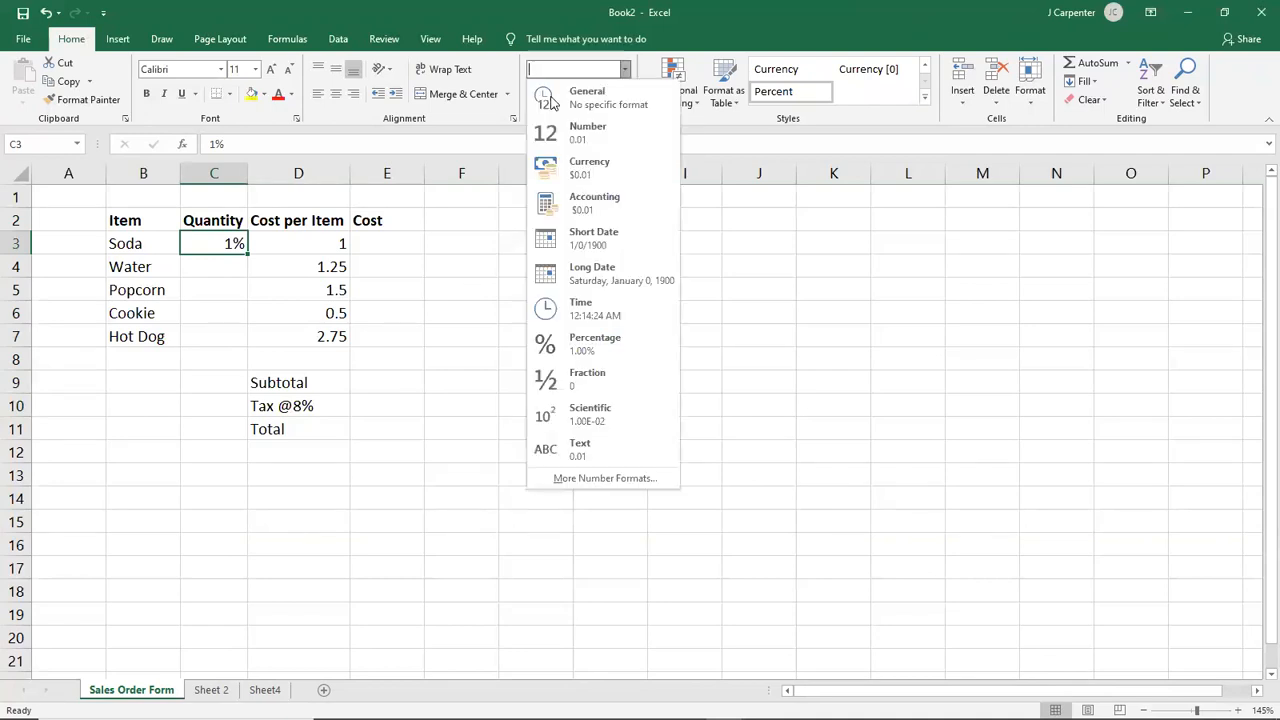
click(603, 97)
click(251, 351)
click(216, 251)
text(1)
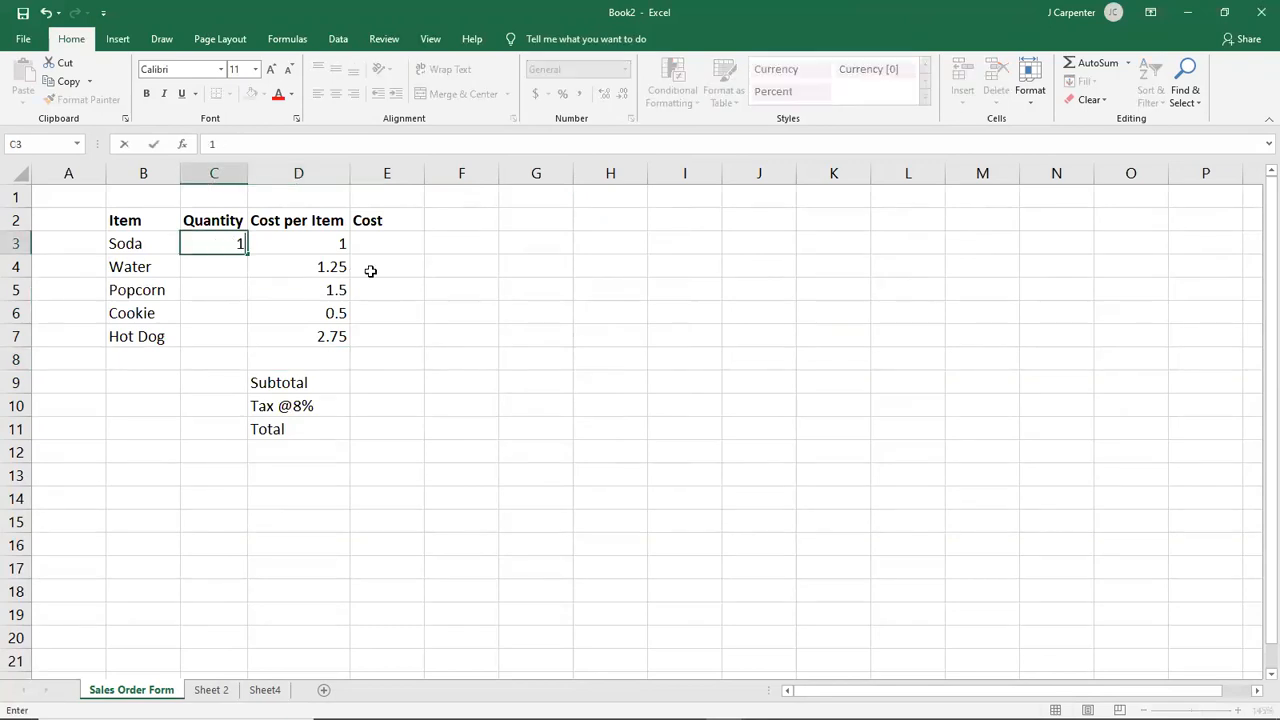
key(Return)
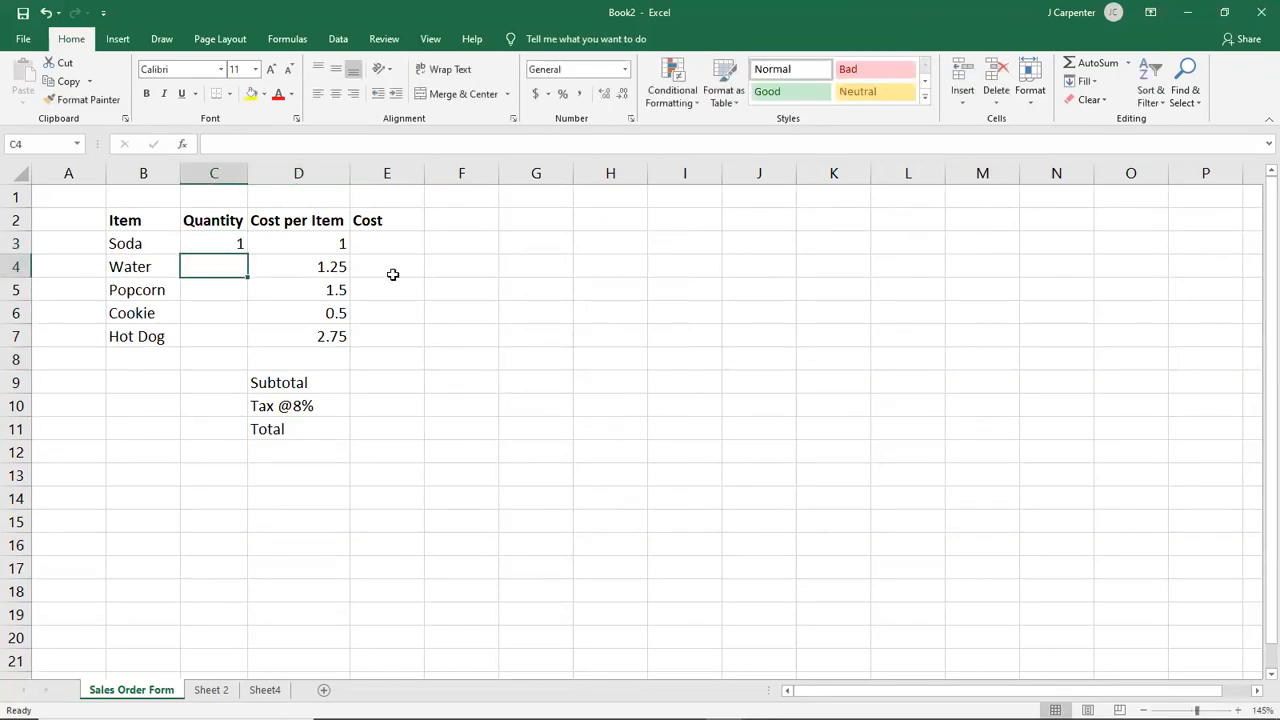
- Format the Soda price in cell D3 with the dollar Accounting number format
drag(321, 243, 320, 335)
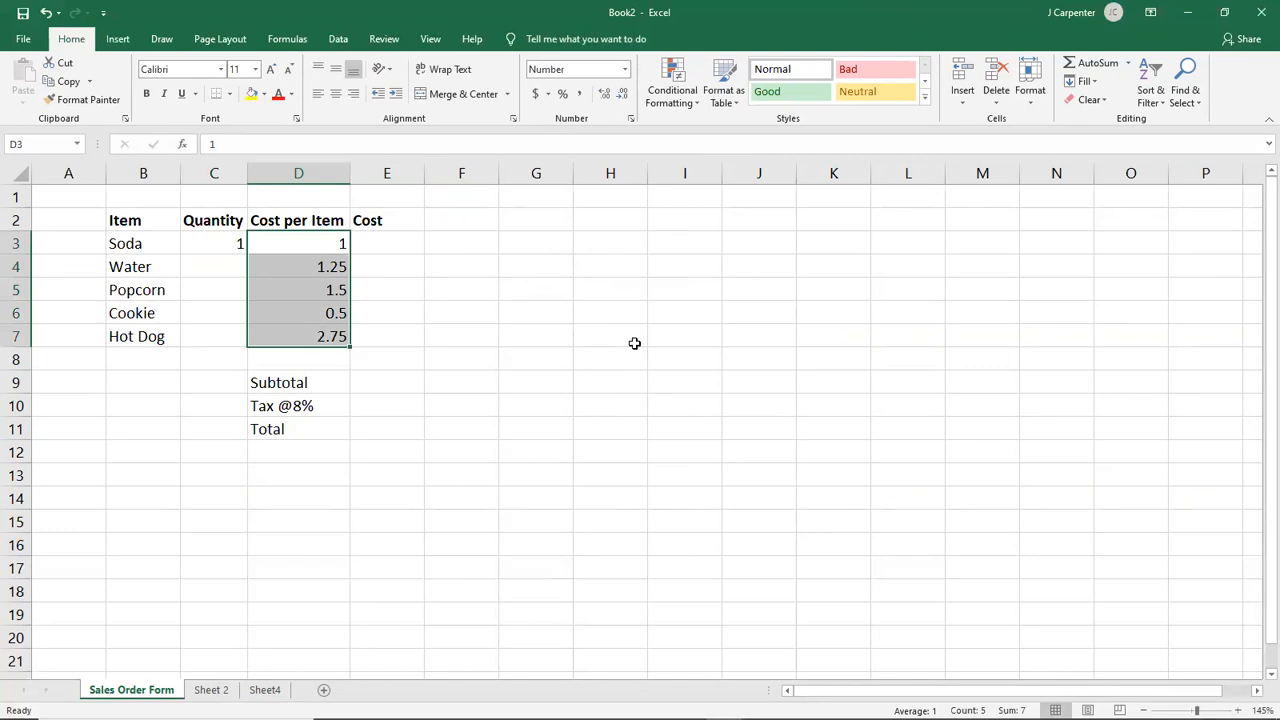
click(516, 322)
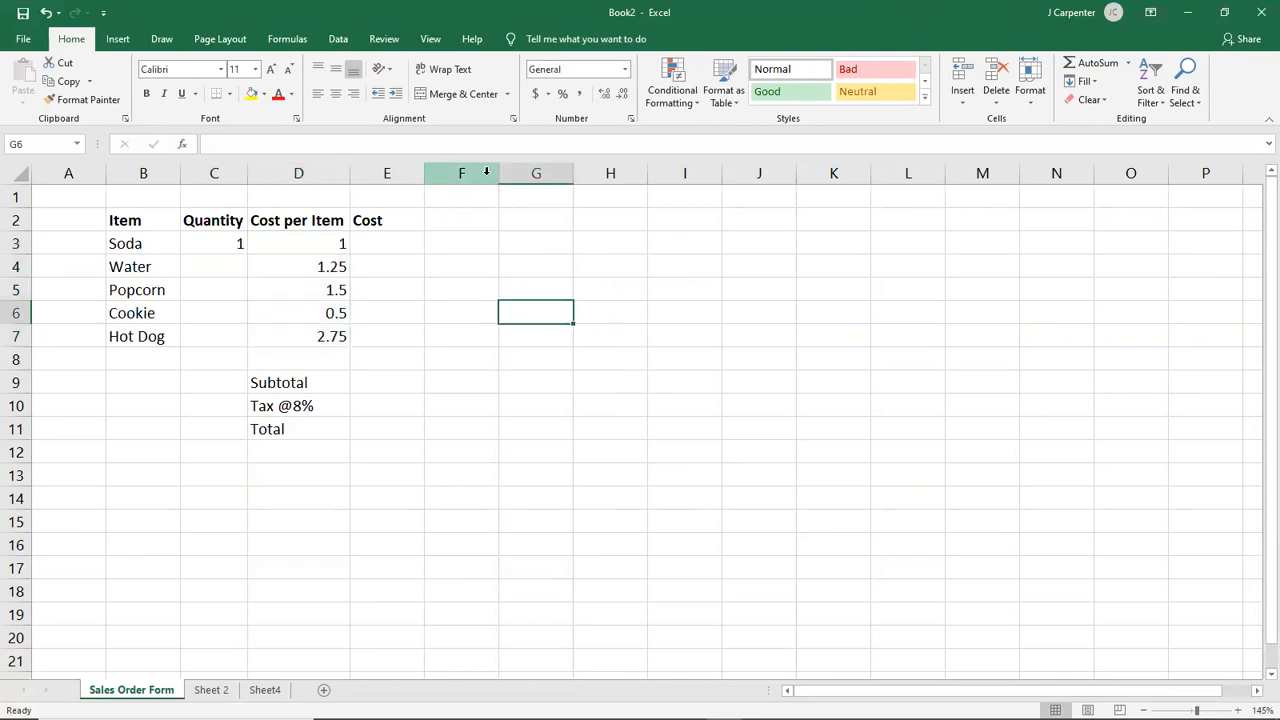
click(289, 238)
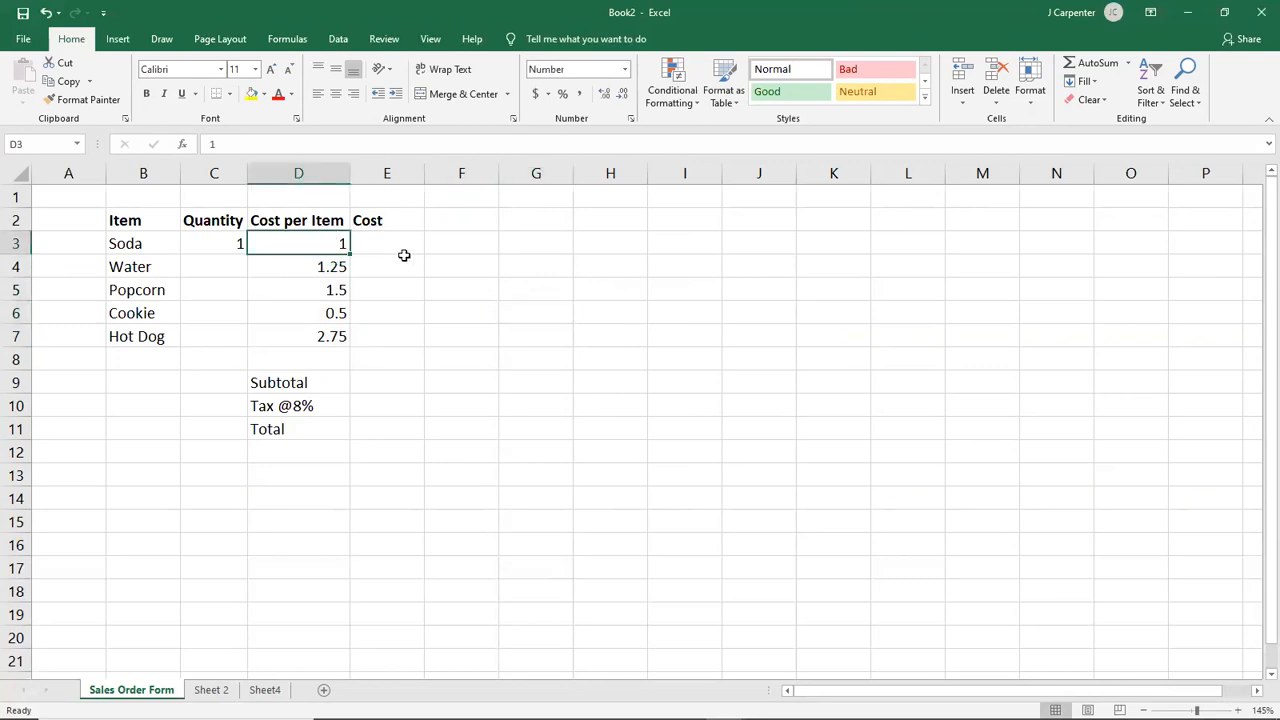
click(535, 95)
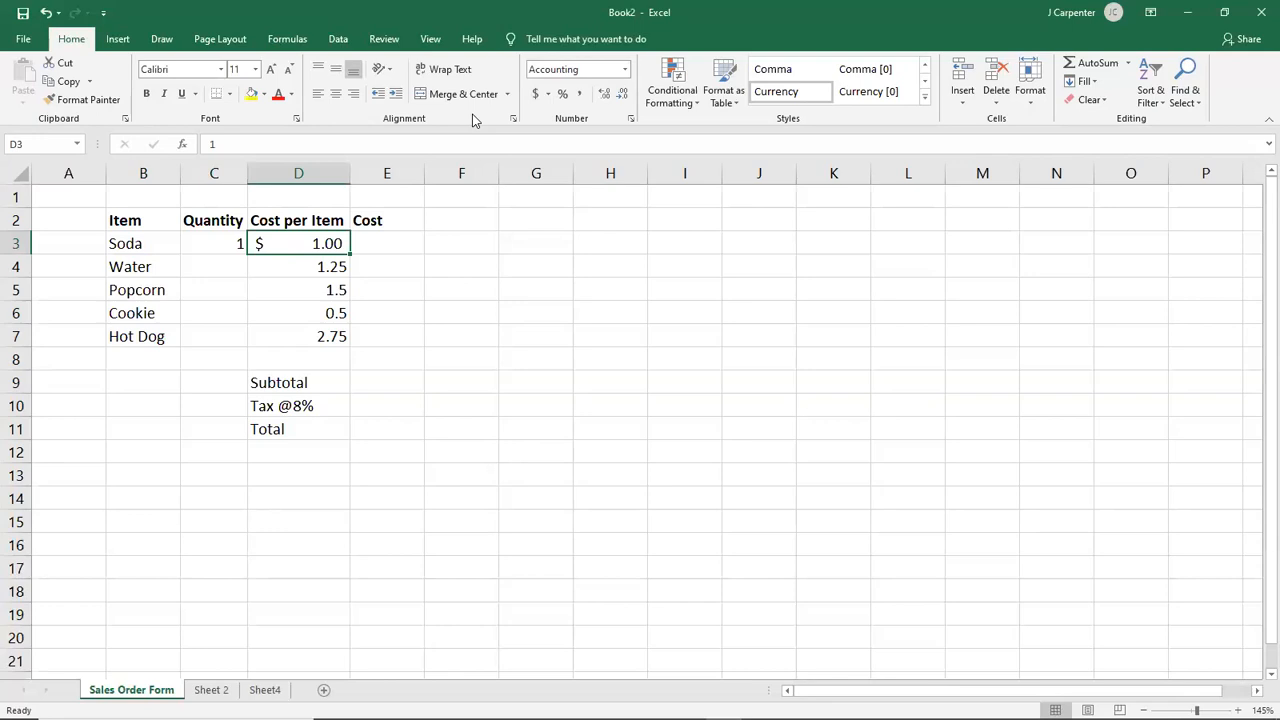
- Apply the dollar Accounting number format to all item prices in D3:D7 and deselect them
click(490, 306)
drag(318, 243, 320, 336)
click(535, 93)
click(486, 274)
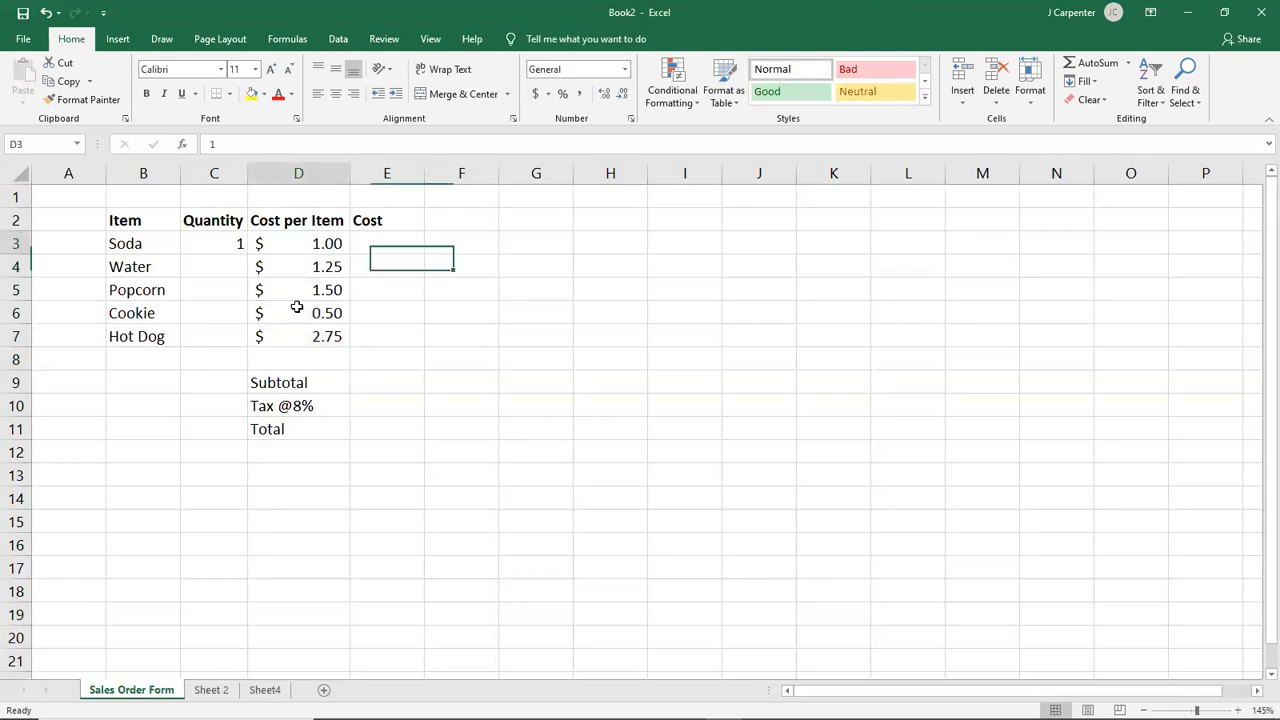
drag(298, 243, 297, 340)
click(663, 426)
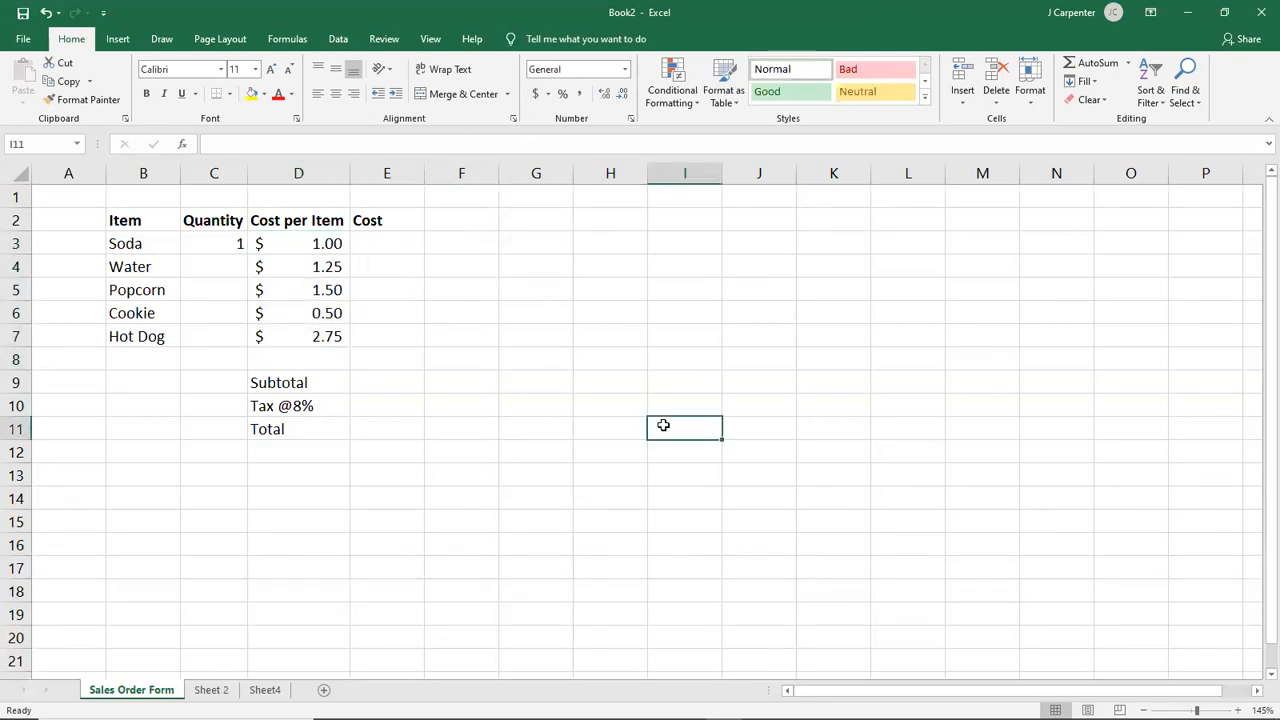
- Restore the workbook window beside the eText and advance the eText to page 00-05
drag(705, 14, 1279, 112)
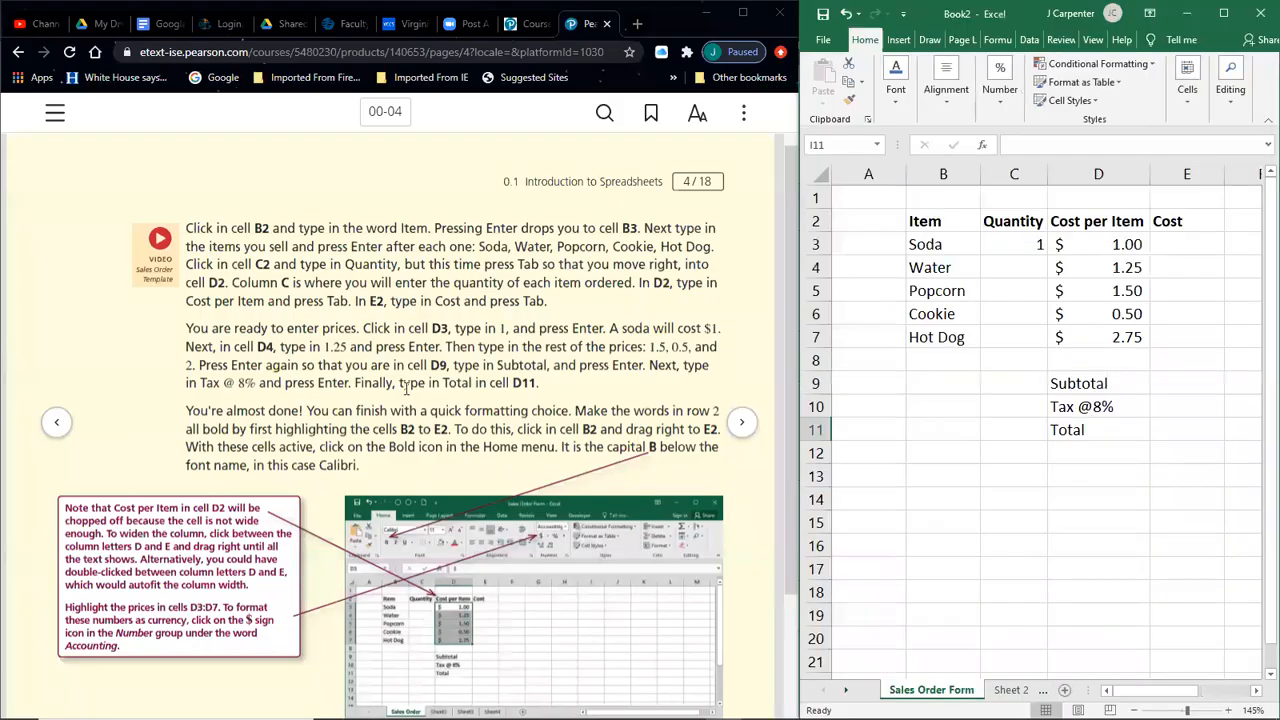
click(742, 422)
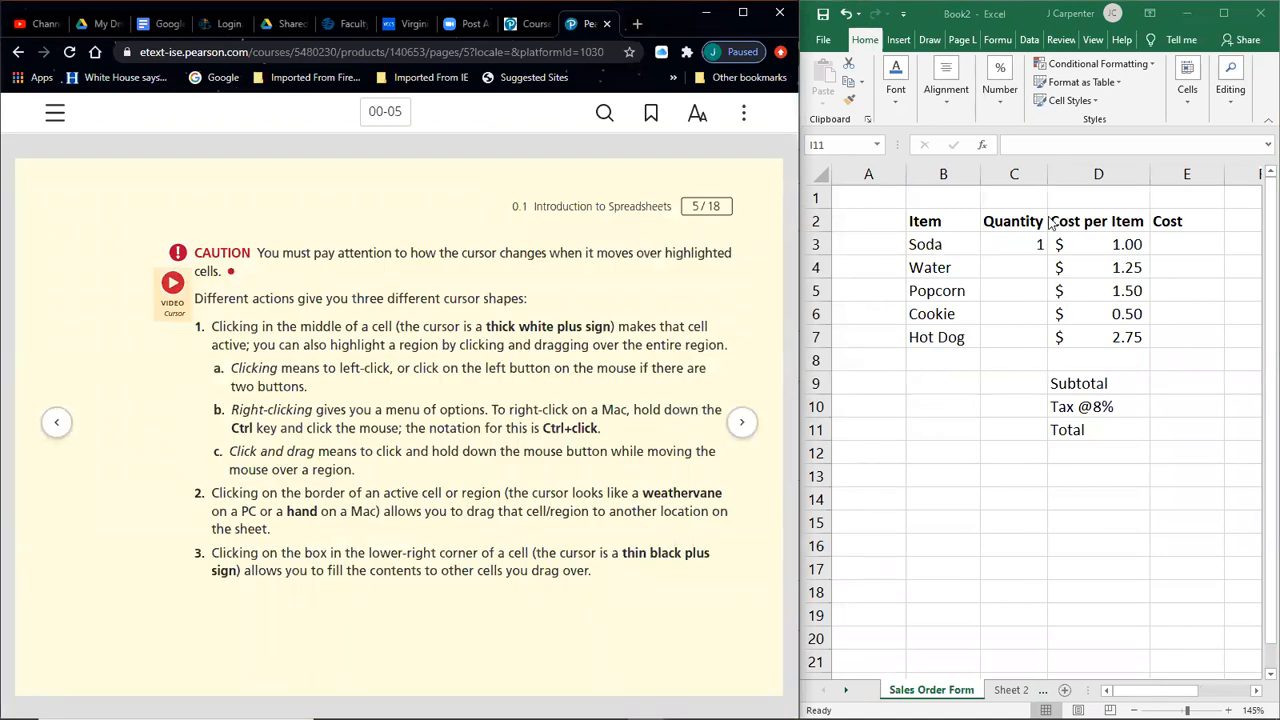
- Try making row 2 much taller by moving its lower border, and undo the height change
click(1046, 171)
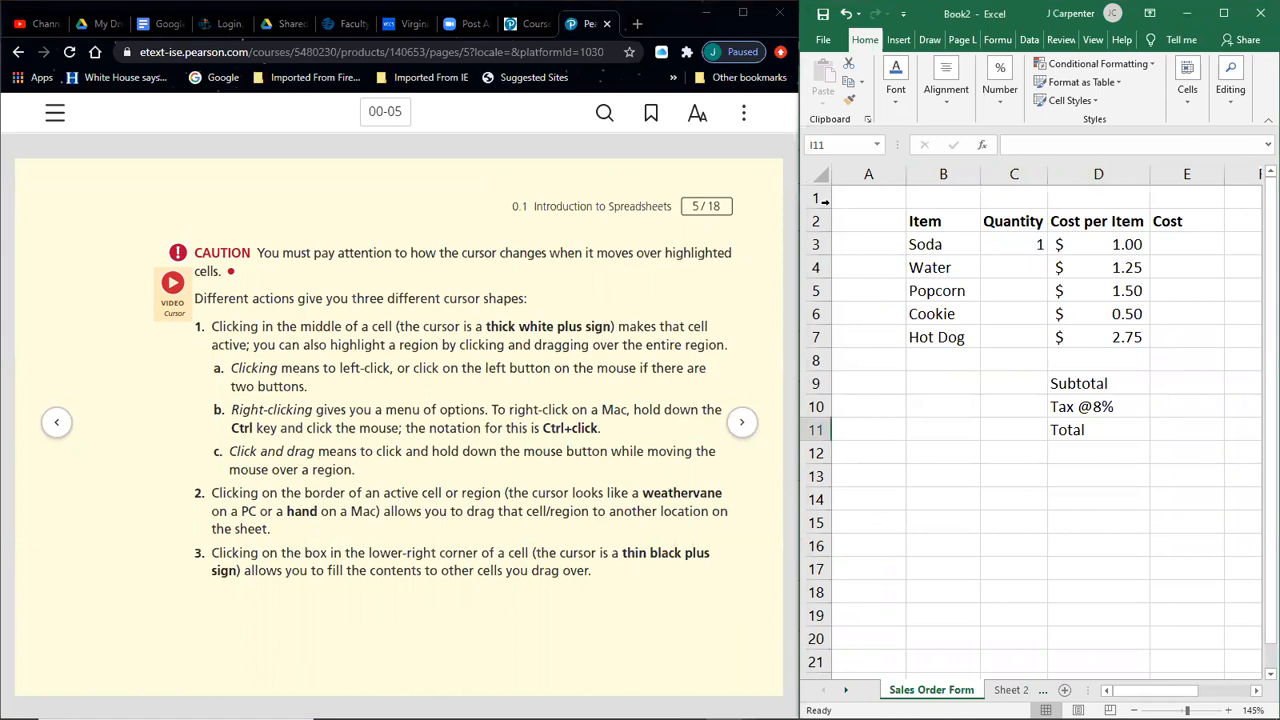
drag(819, 232, 802, 369)
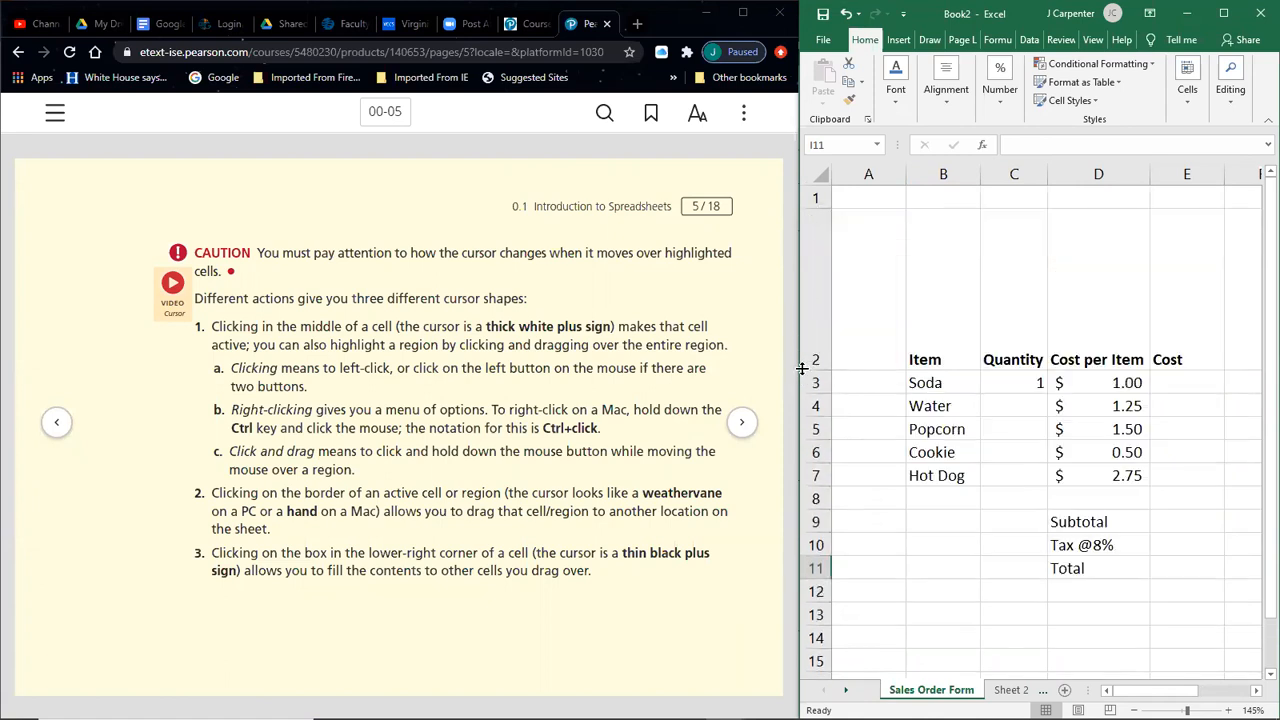
click(848, 14)
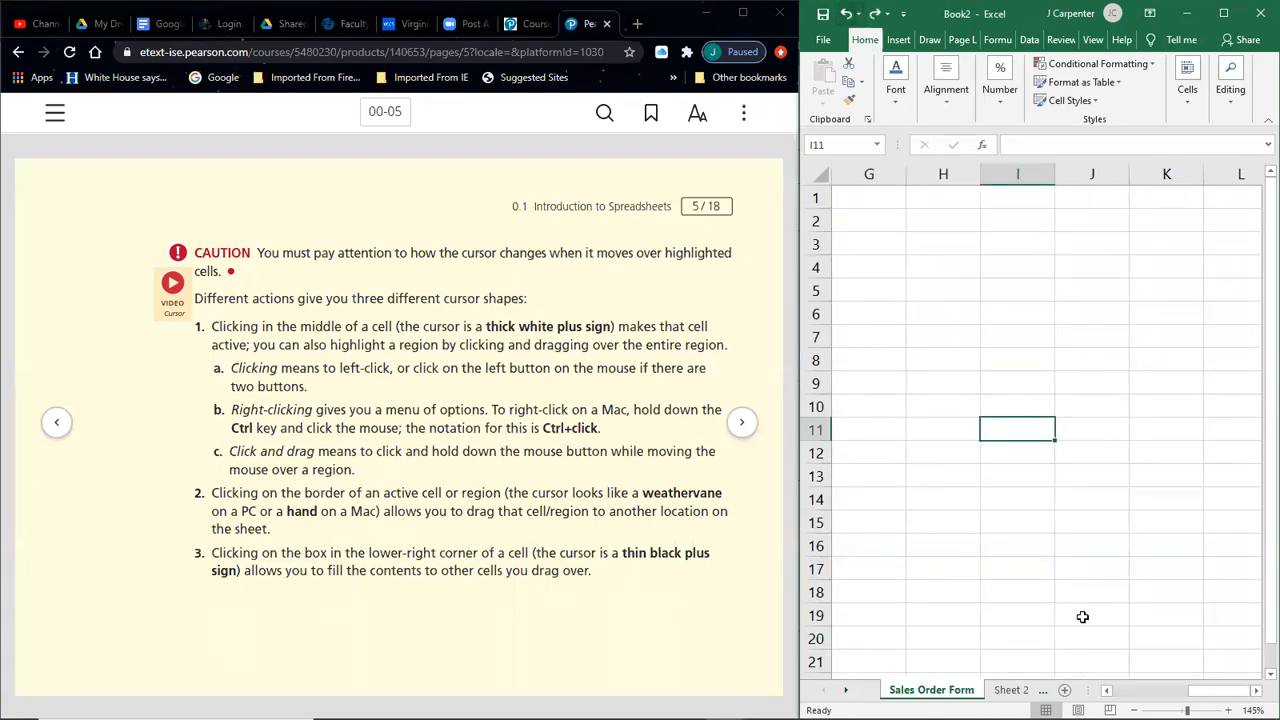
- Return to the order form and practise selecting single cells B4, B9, C10 and B3, plus a block across the item and quantity columns
drag(1220, 691, 1146, 691)
click(977, 270)
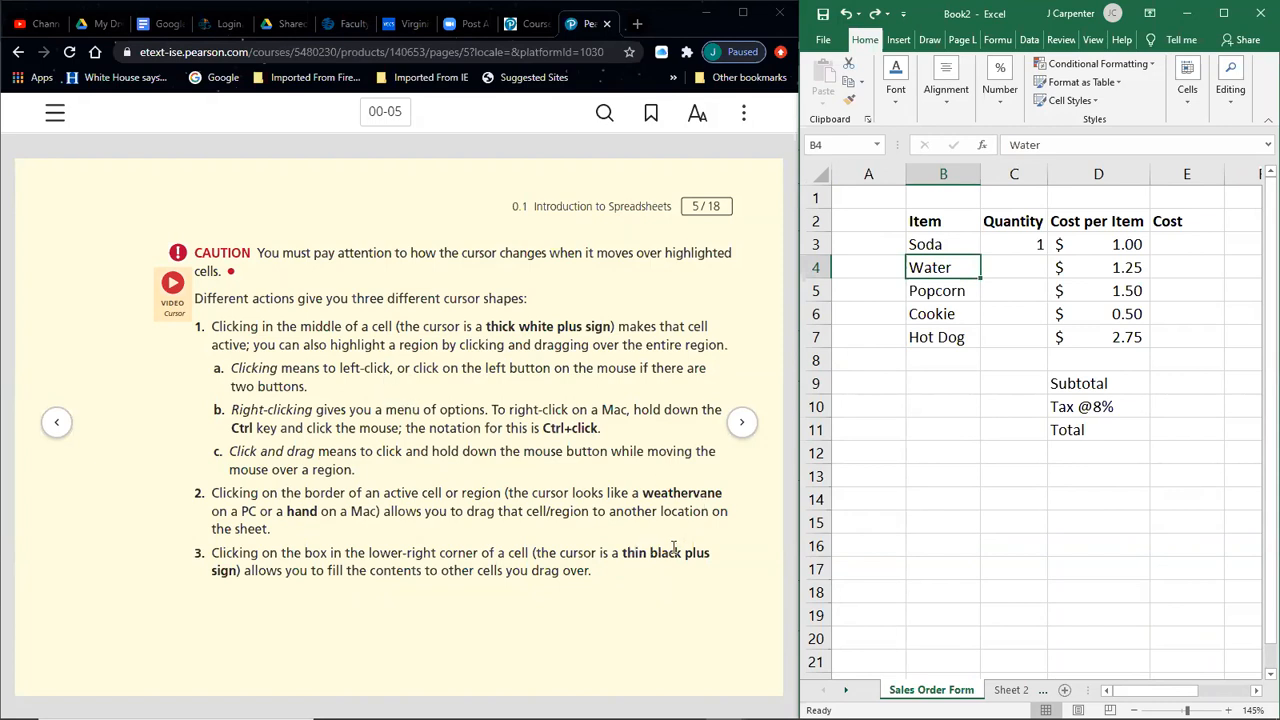
click(918, 376)
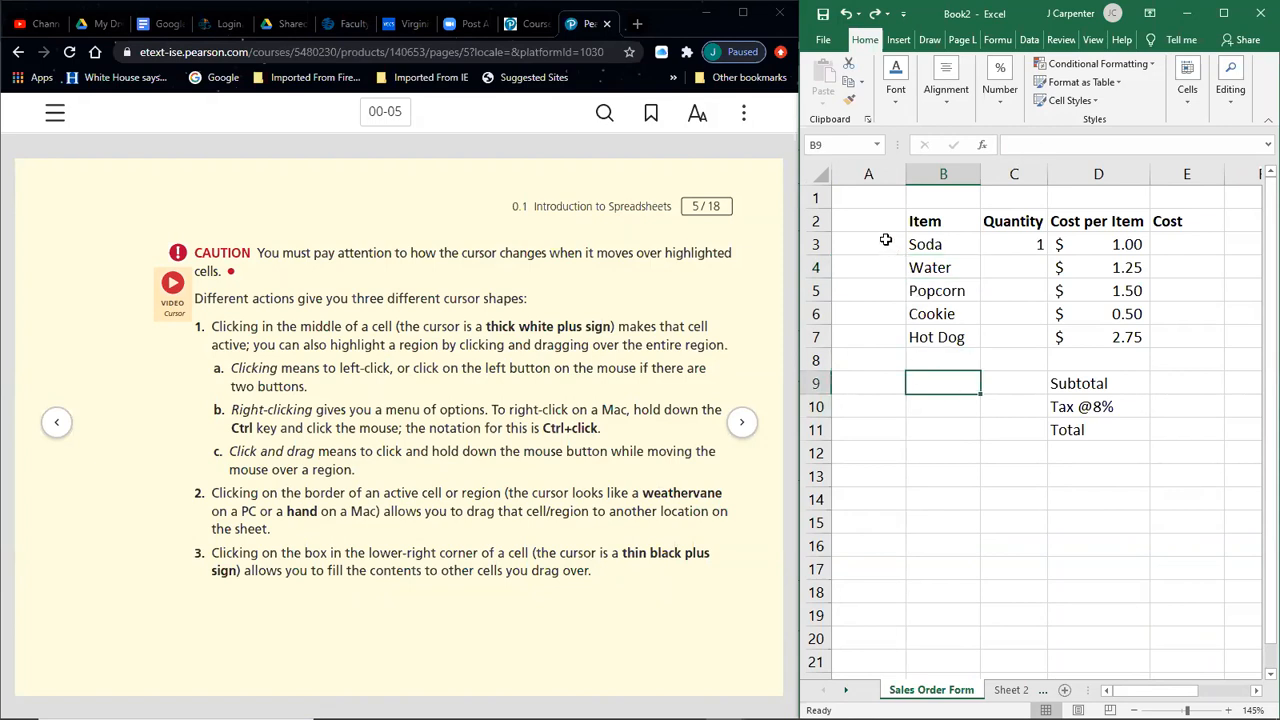
drag(889, 242, 1023, 313)
click(1014, 405)
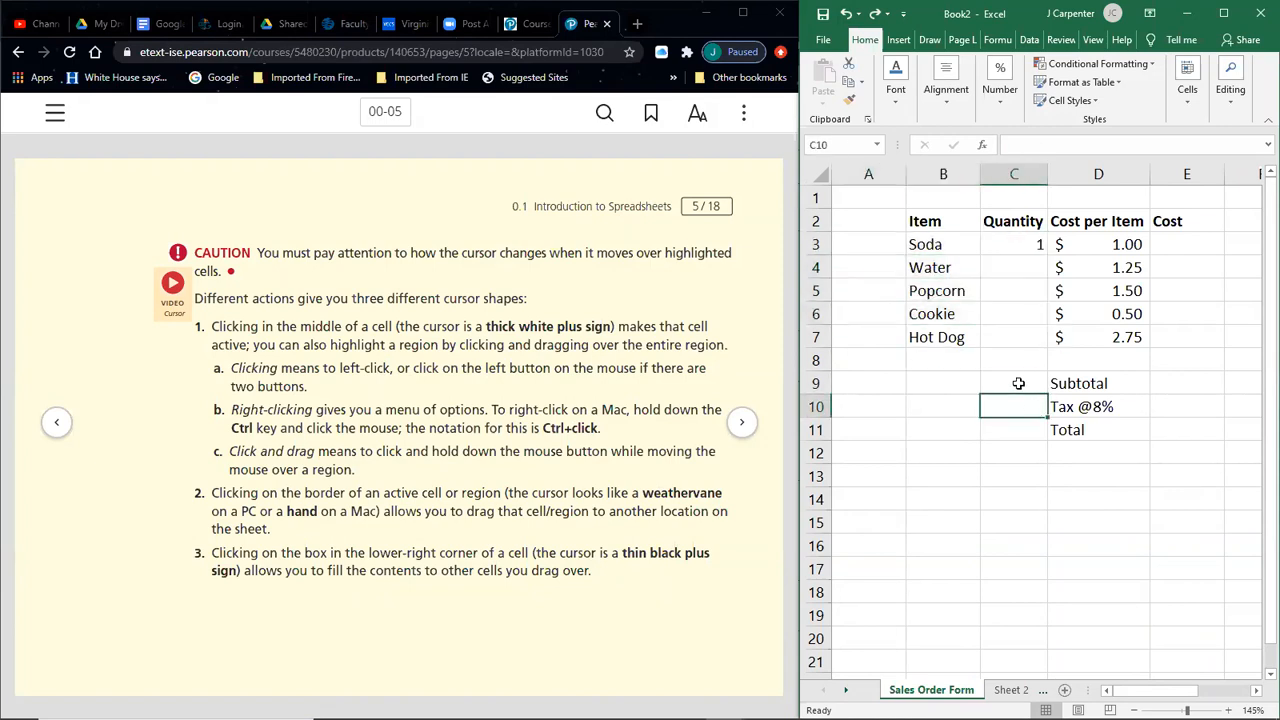
click(933, 244)
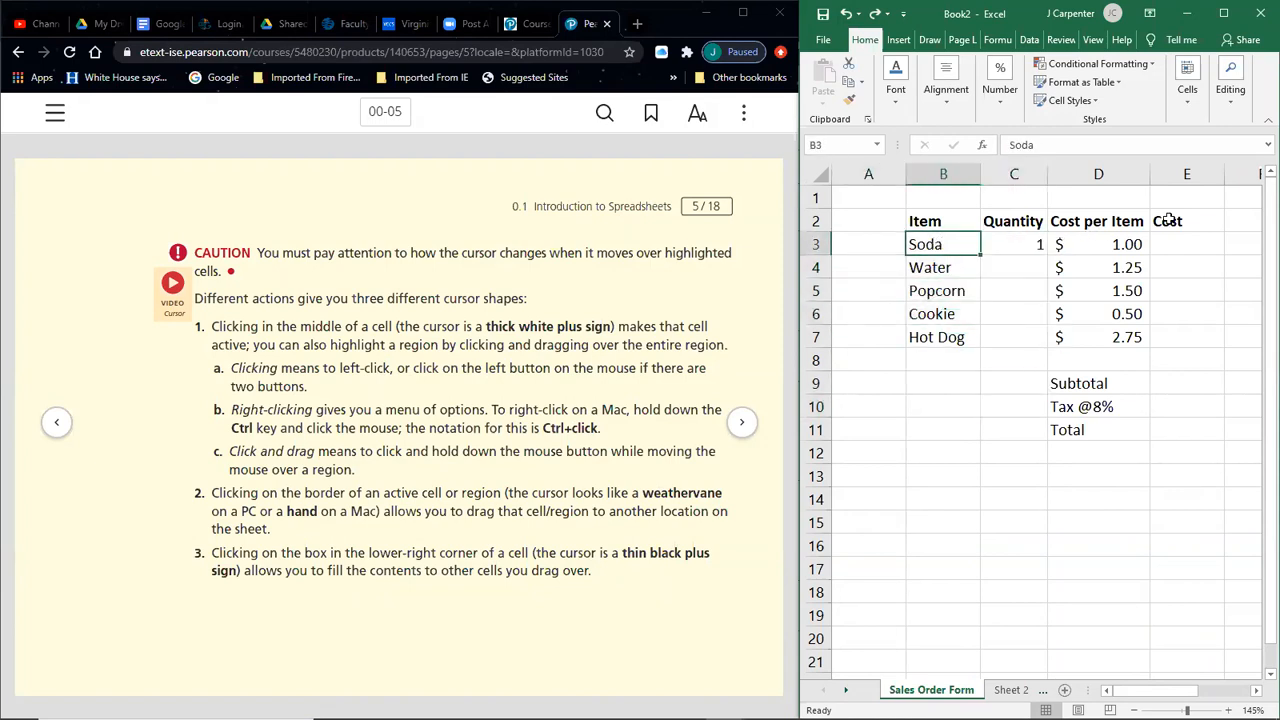
- Highlight the whole order form B2:E11 starting from the Cost heading, and again starting from the Item heading, deselecting it each time
drag(1198, 214, 946, 422)
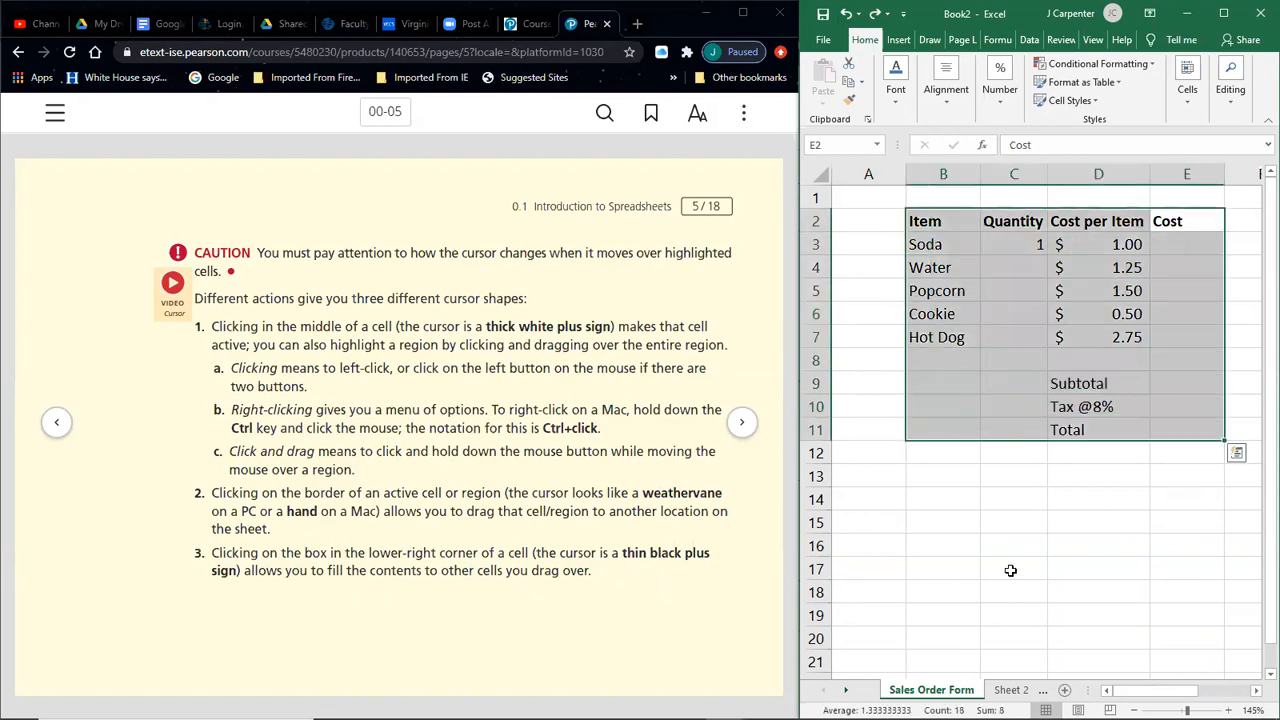
click(1003, 565)
drag(940, 314, 940, 337)
mouse_move(923, 222)
mouse_down()
mouse_move(1138, 410)
mouse_move(1140, 428)
mouse_up()
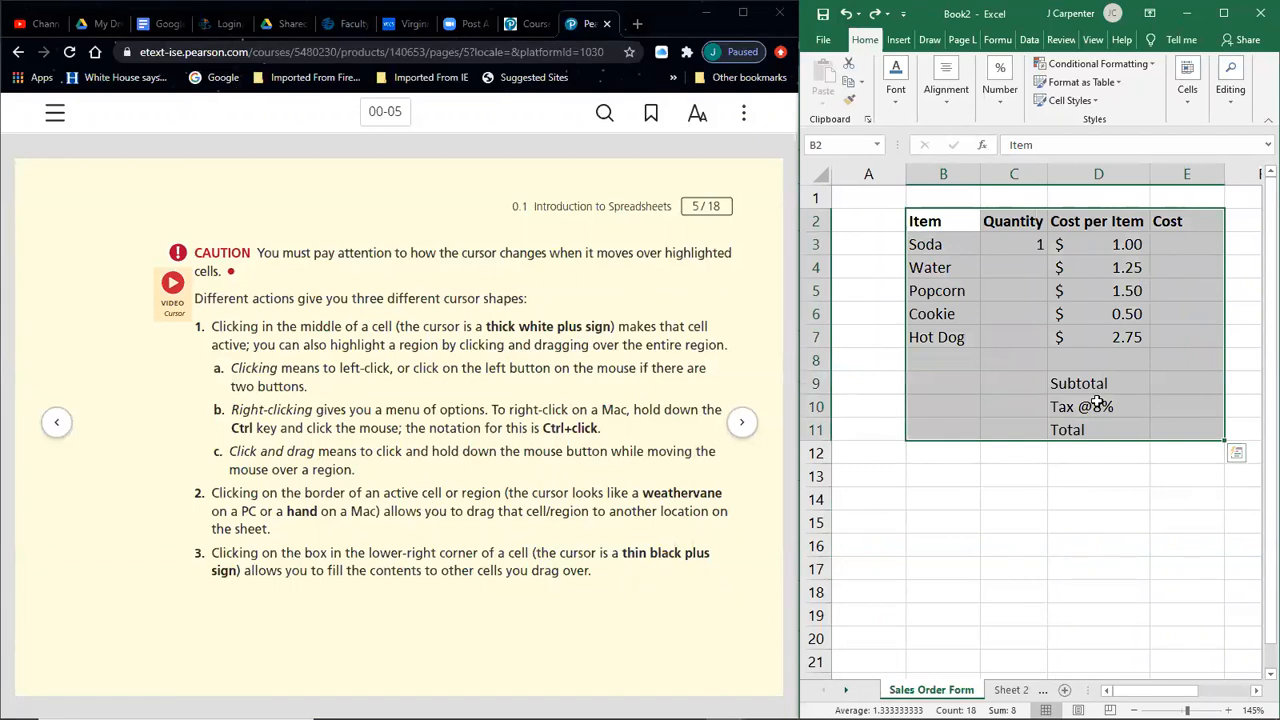
click(860, 286)
- Clear Soda from cell B3 and retype it in cell C16, and reselect both cells
click(923, 238)
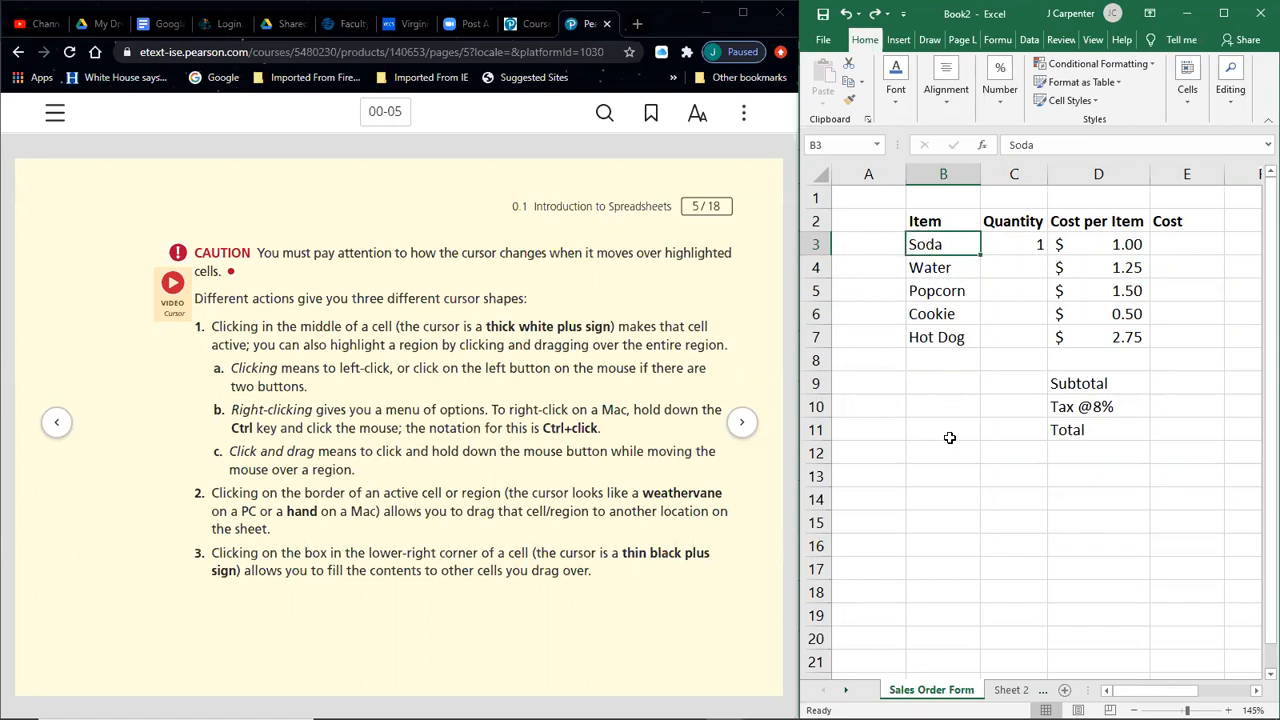
key(BackSpace)
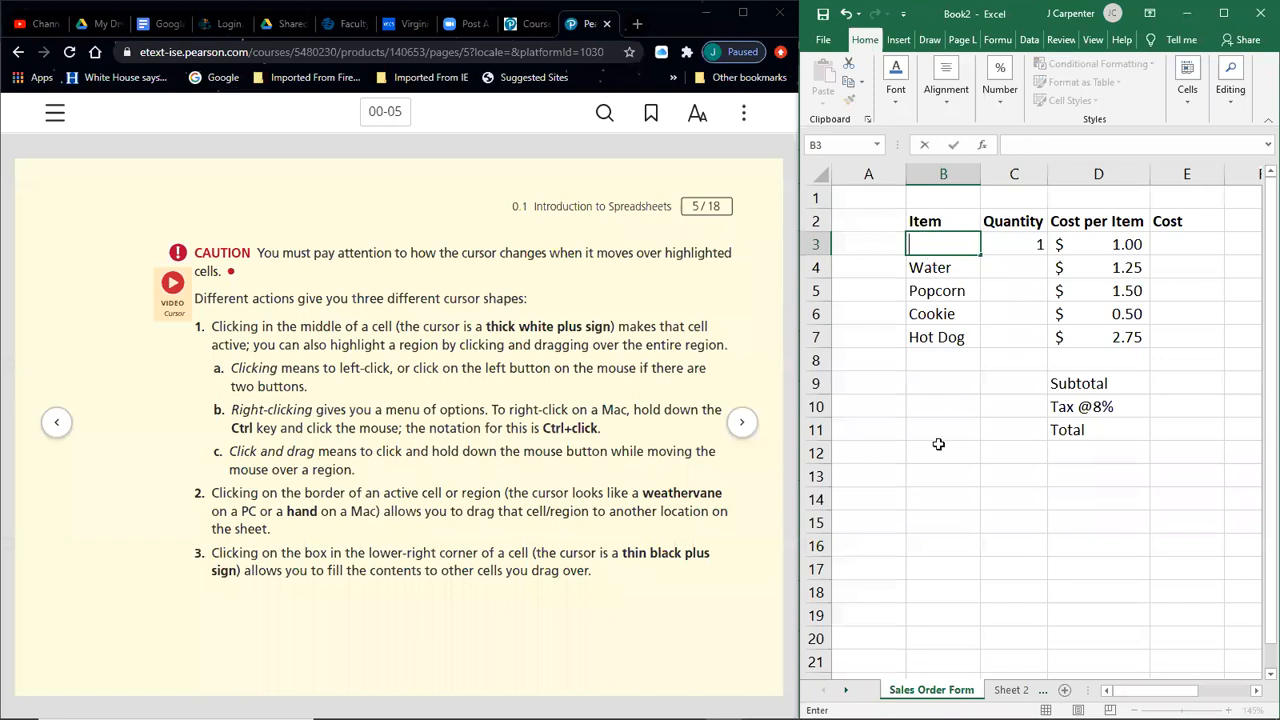
click(1043, 554)
text(Soda)
key(Return)
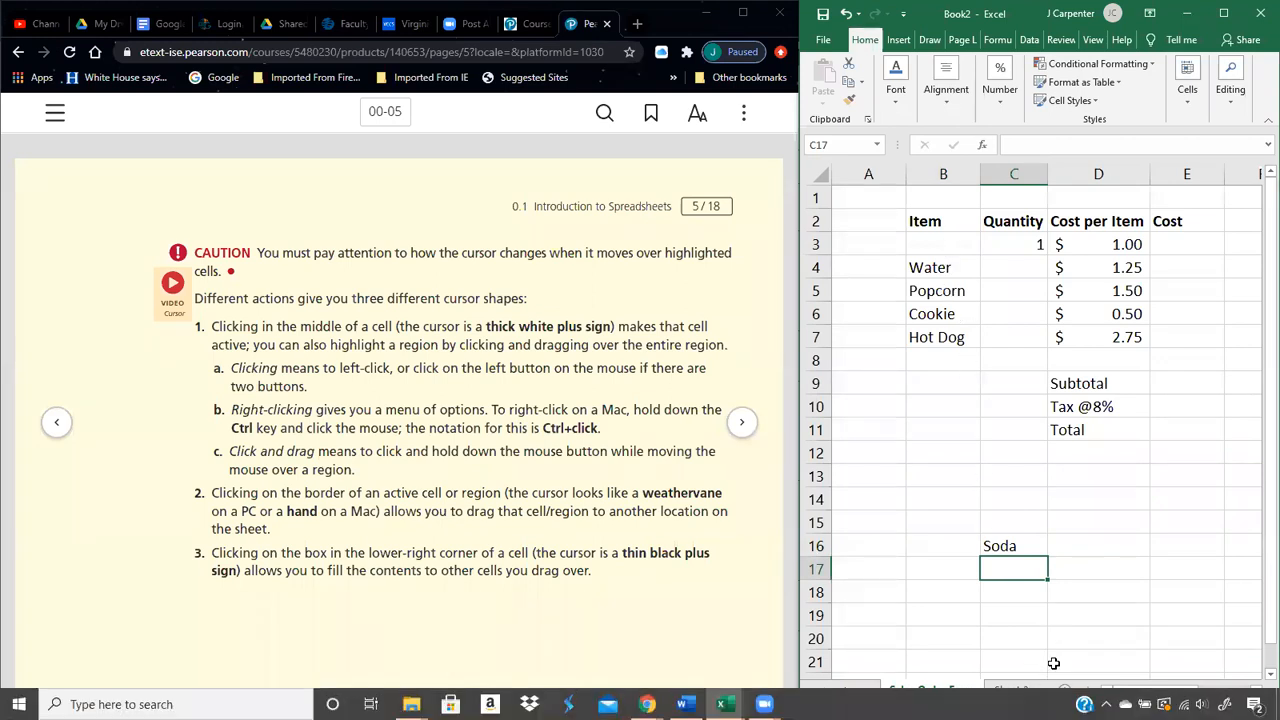
click(1001, 545)
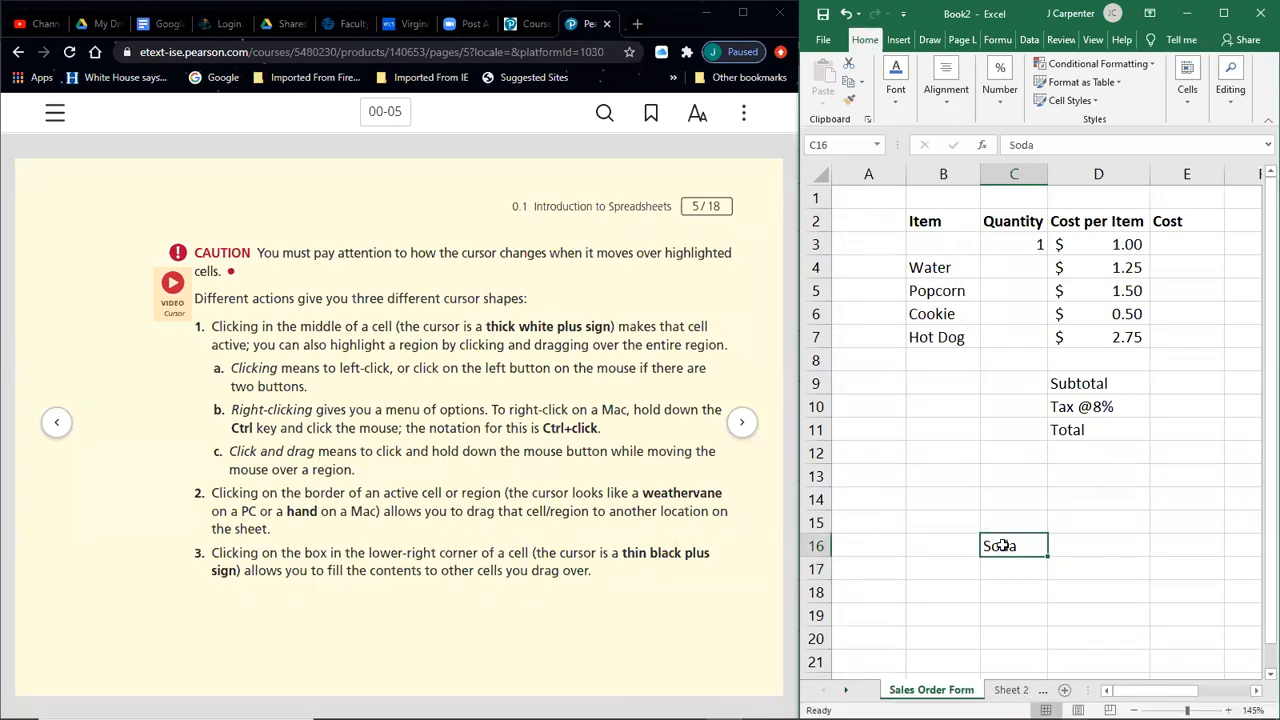
click(935, 243)
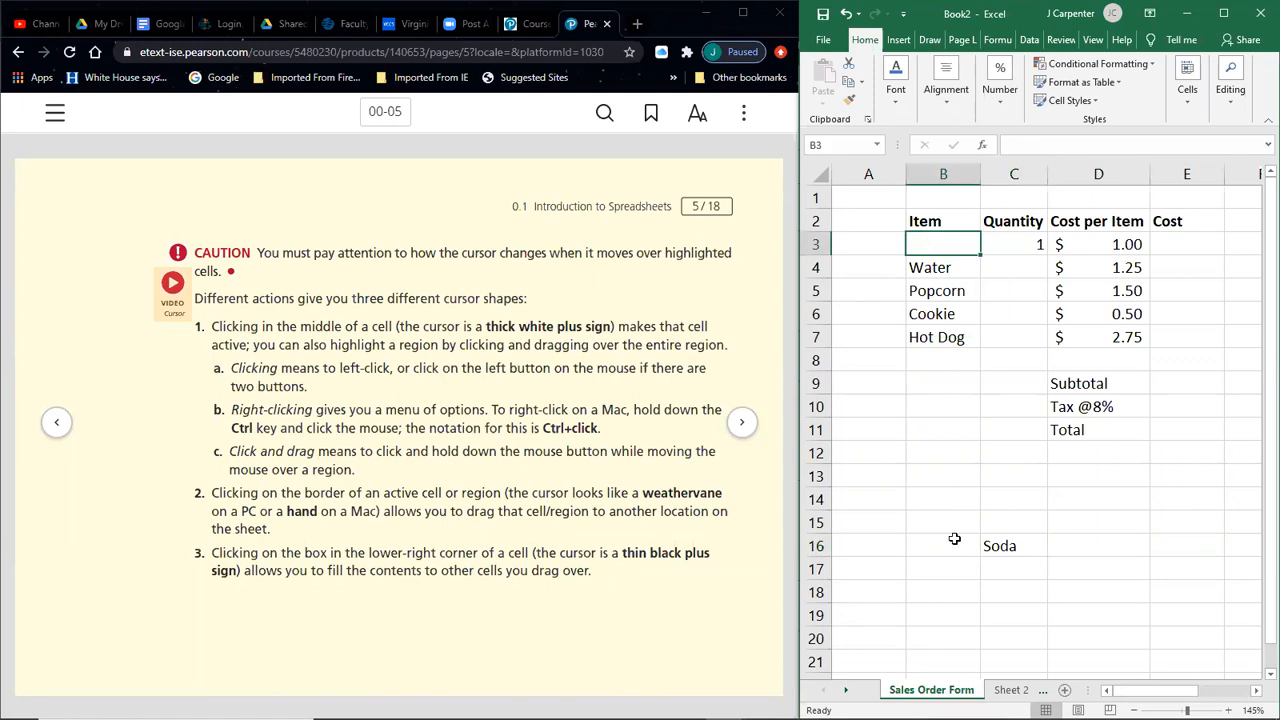
- Move the Soda cell from C16 to E9 and from there to B3 under the Item heading
click(938, 588)
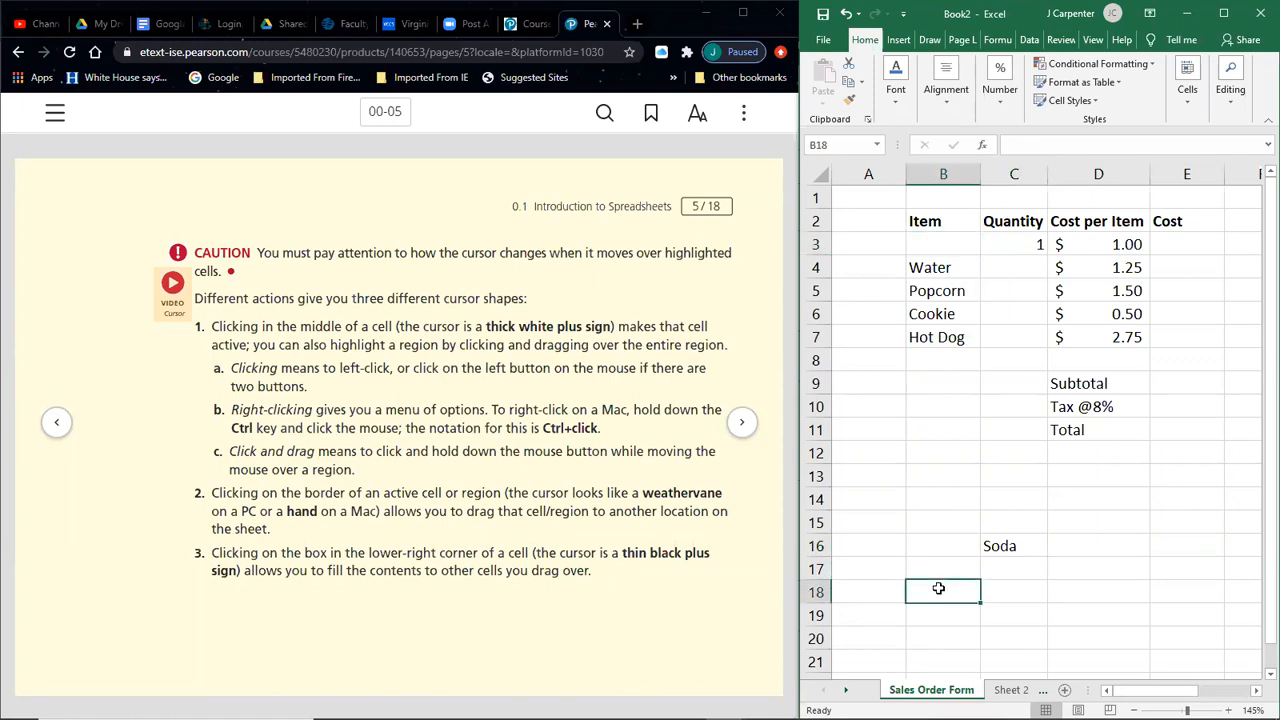
click(999, 545)
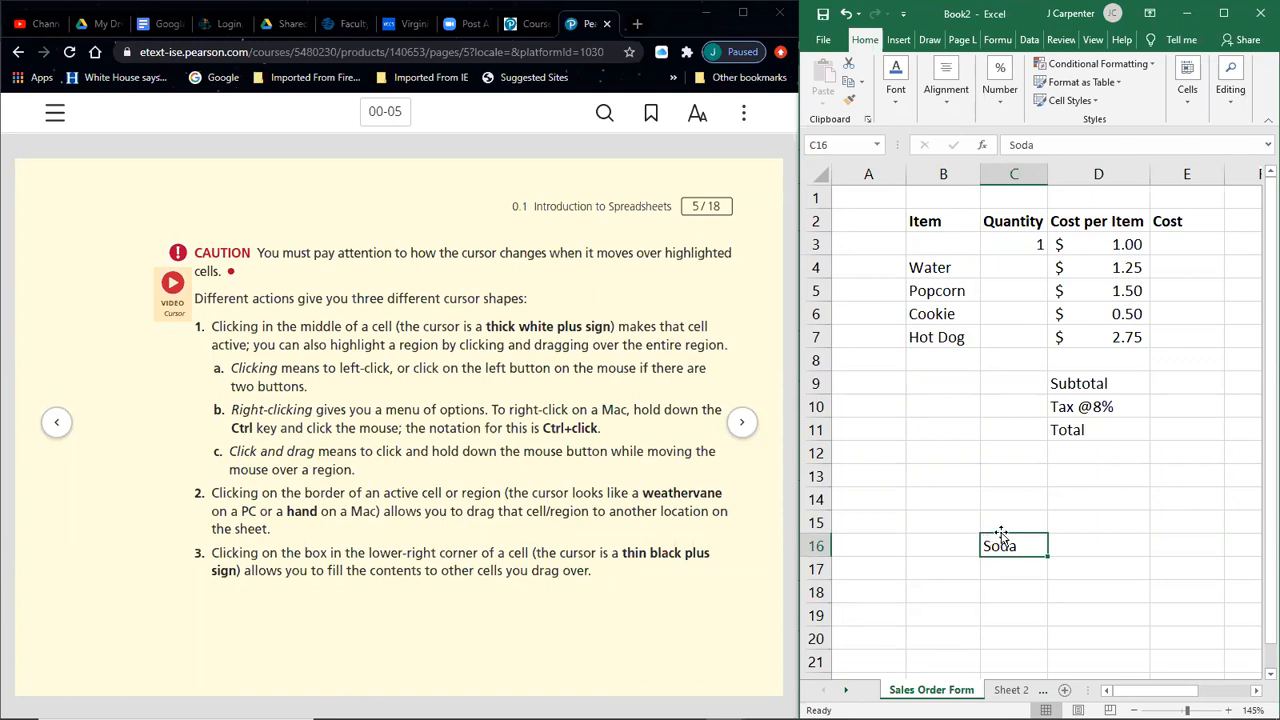
drag(1001, 534, 1174, 410)
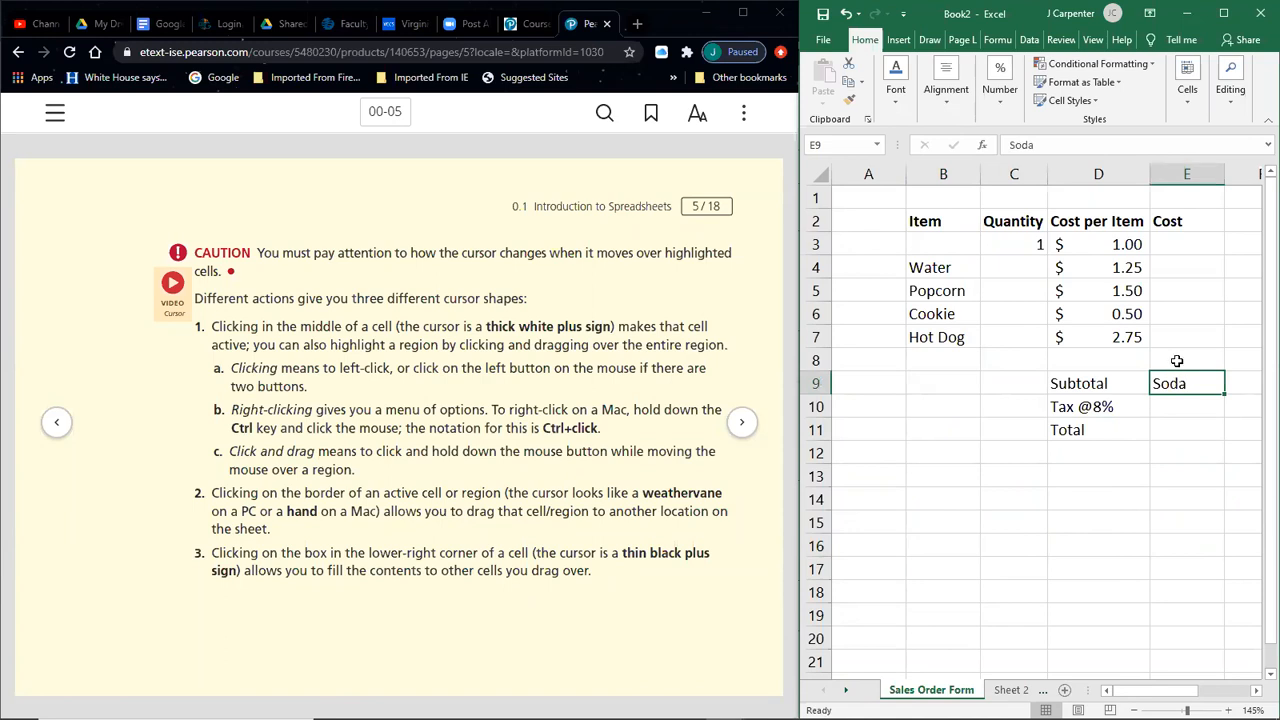
drag(1170, 374, 953, 248)
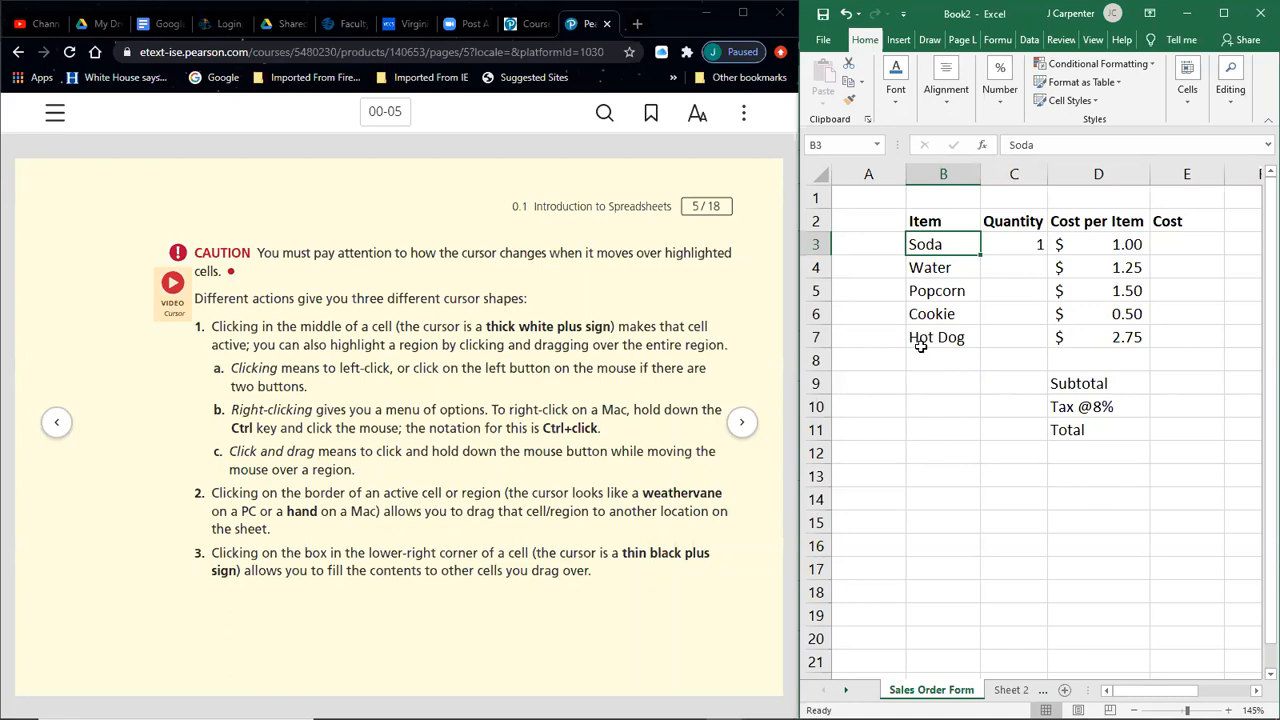
- Move the Hot Dog cell from B7 to B13 and undo the move
drag(927, 350, 988, 449)
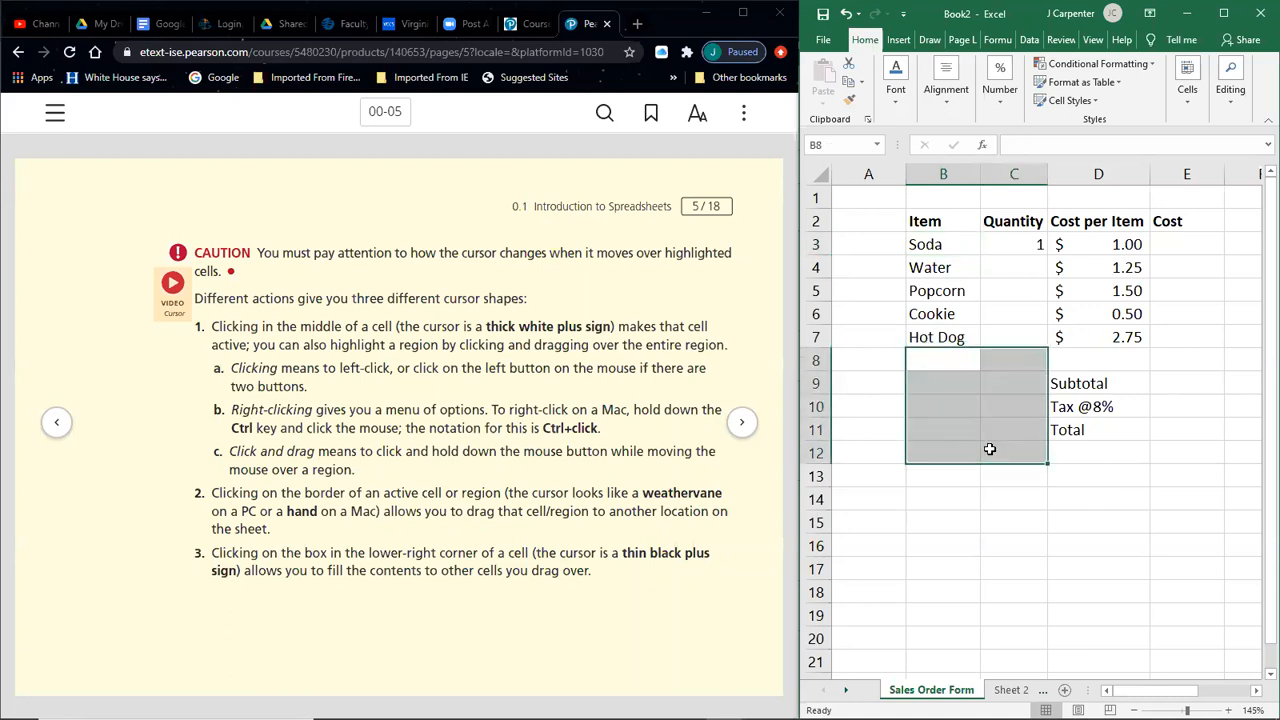
click(976, 540)
click(924, 340)
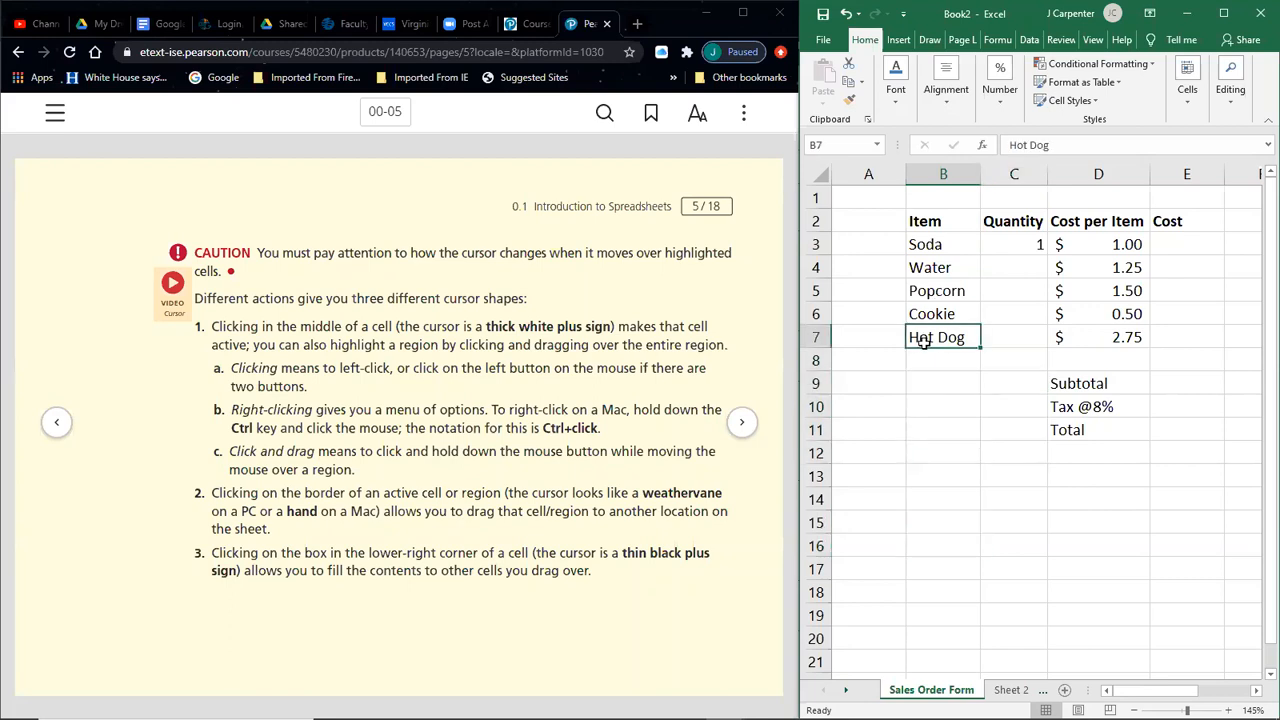
drag(924, 341, 932, 472)
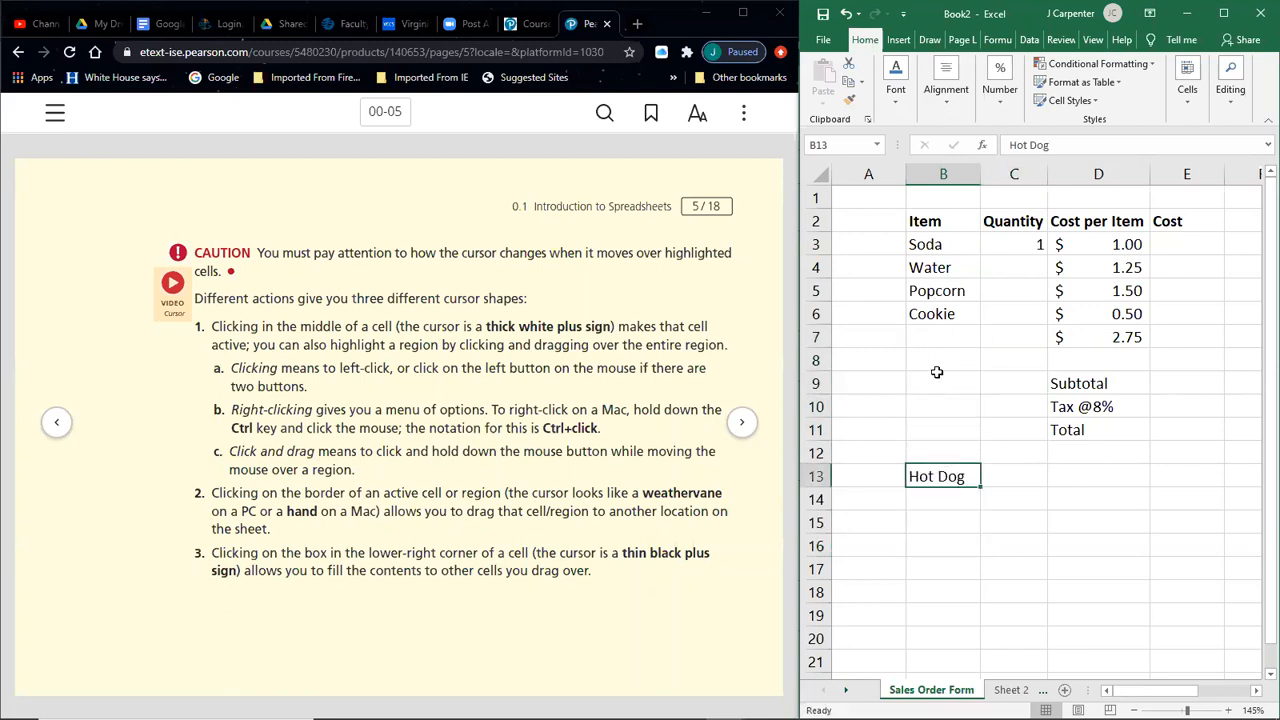
click(845, 13)
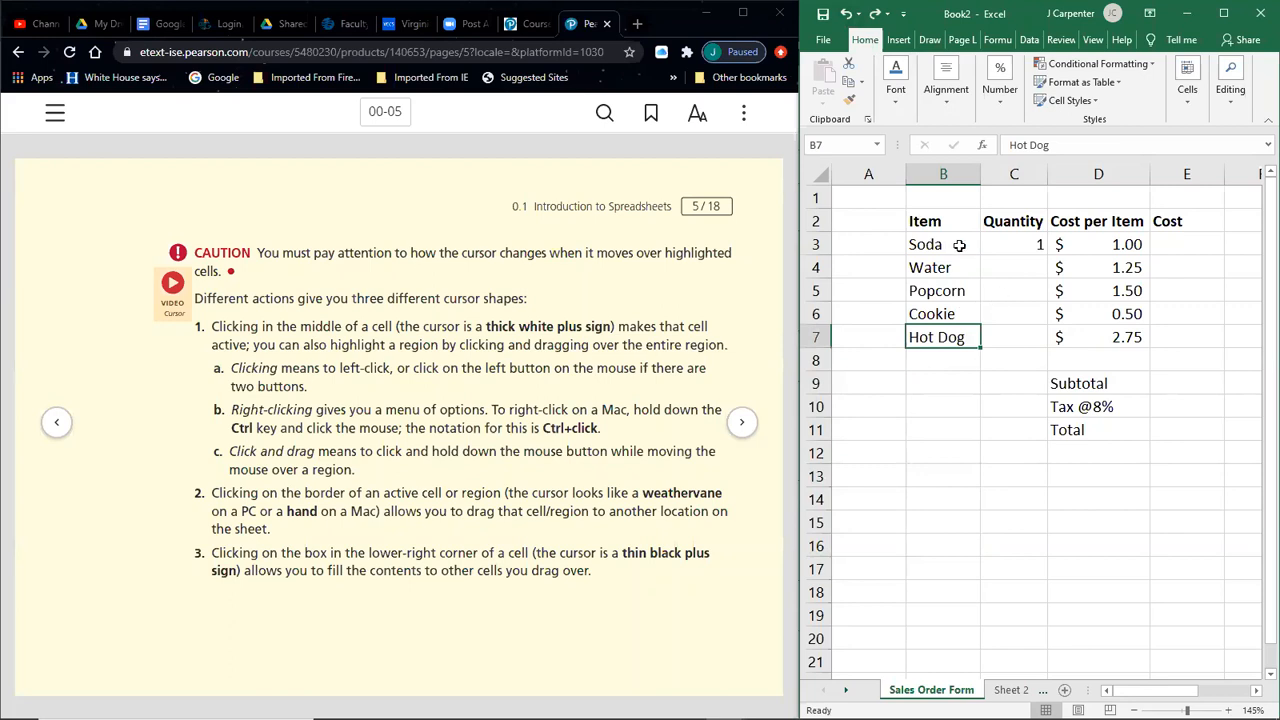
- Move the item list in B3:B7 down to B17:B21 and back to B3:B7
drag(940, 243, 950, 335)
drag(903, 287, 926, 606)
click(1000, 594)
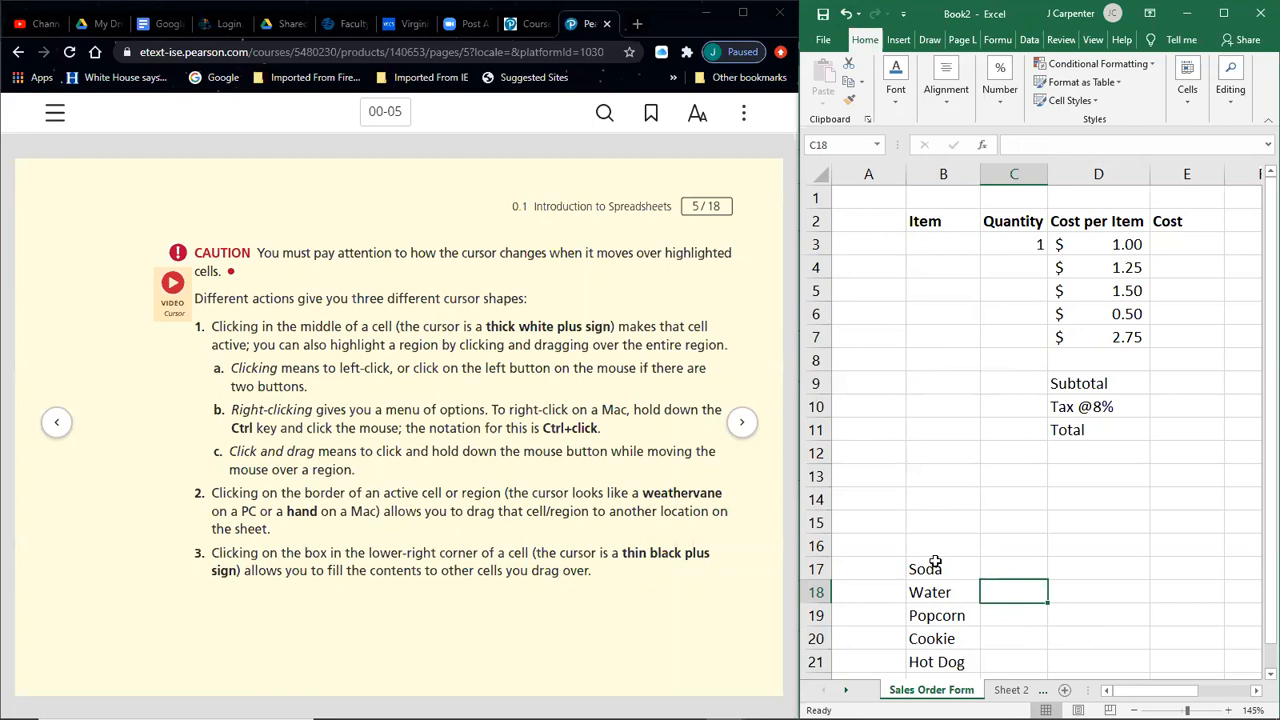
drag(930, 568, 929, 663)
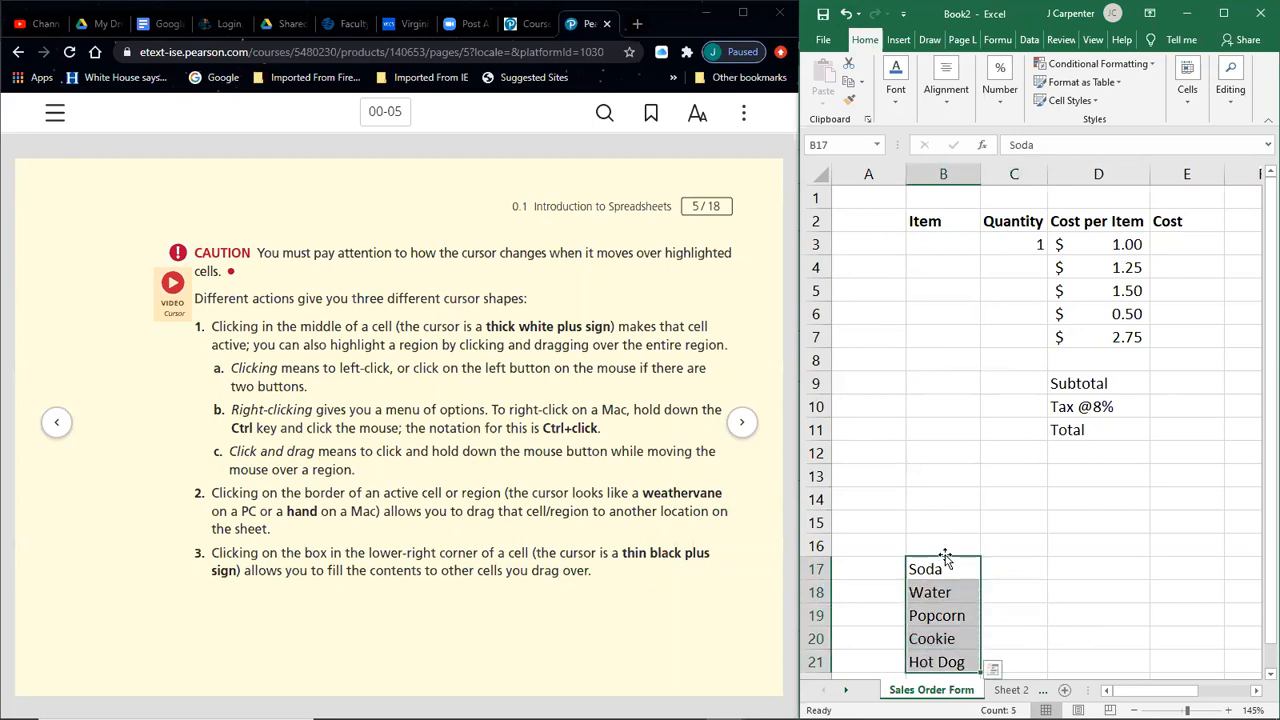
drag(943, 557, 969, 242)
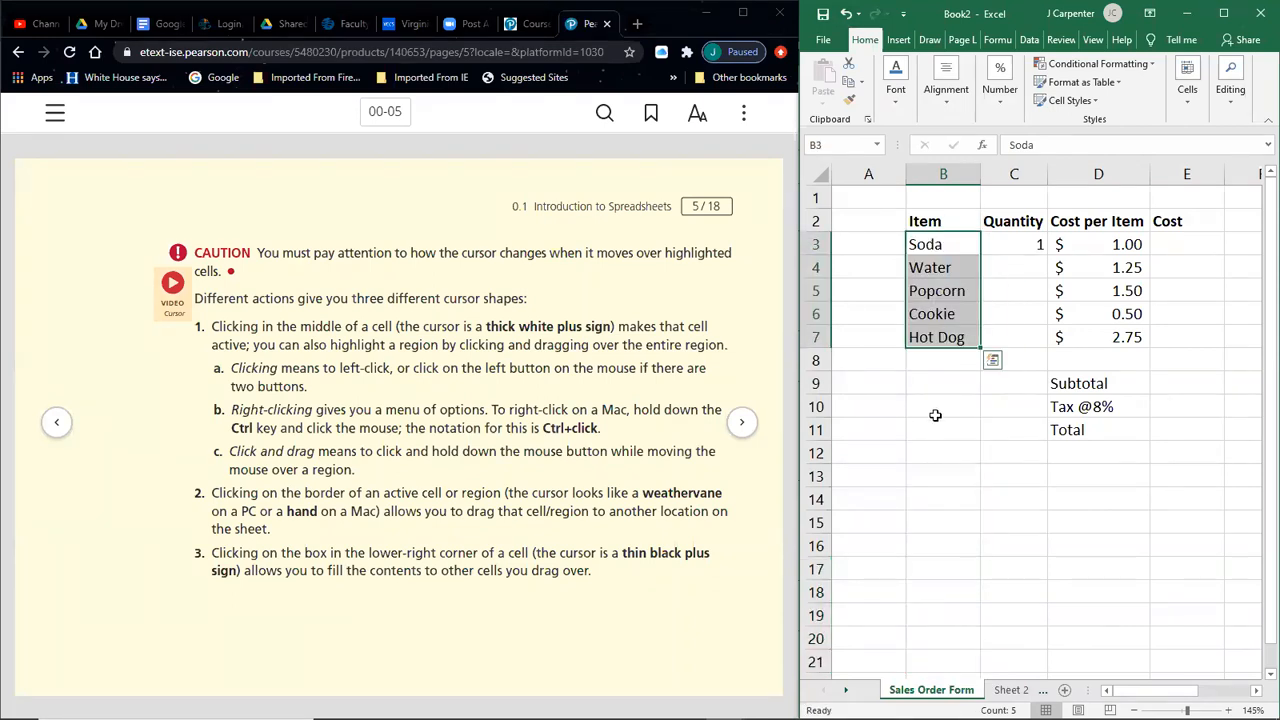
- Fill Hot Dog from B7 down to B8, and again down to B19, undoing each fill
click(935, 415)
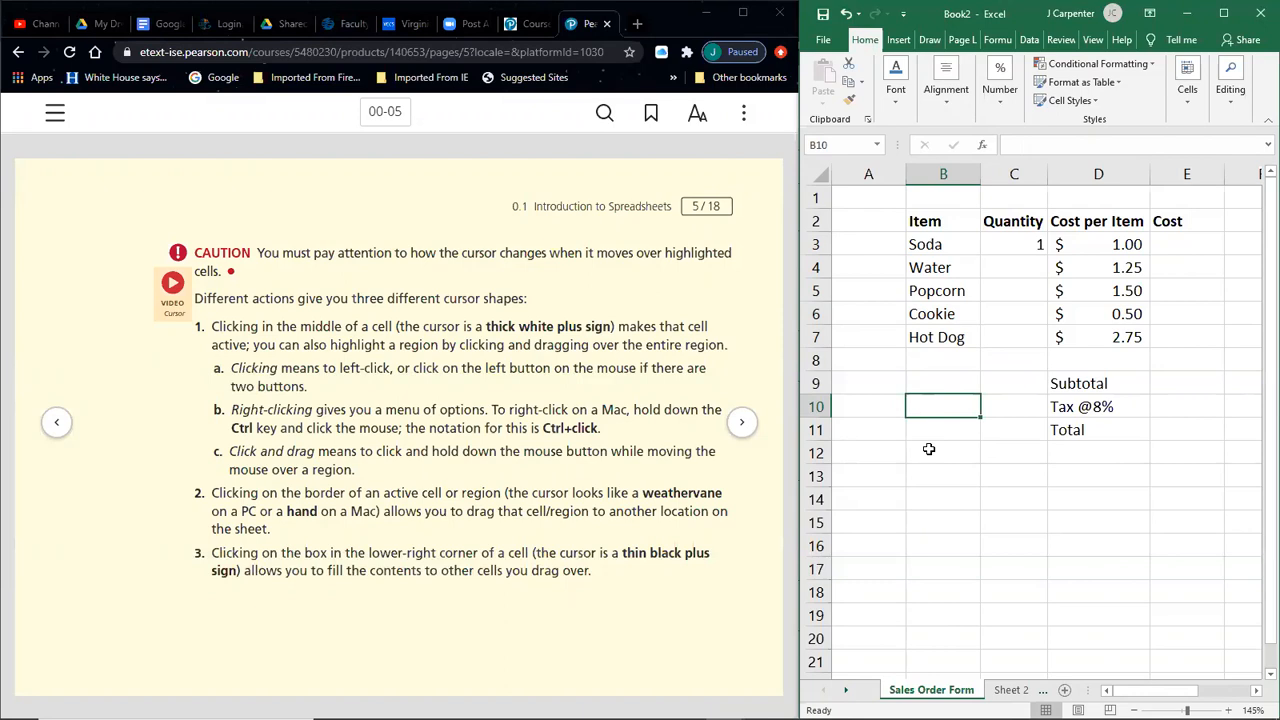
click(976, 472)
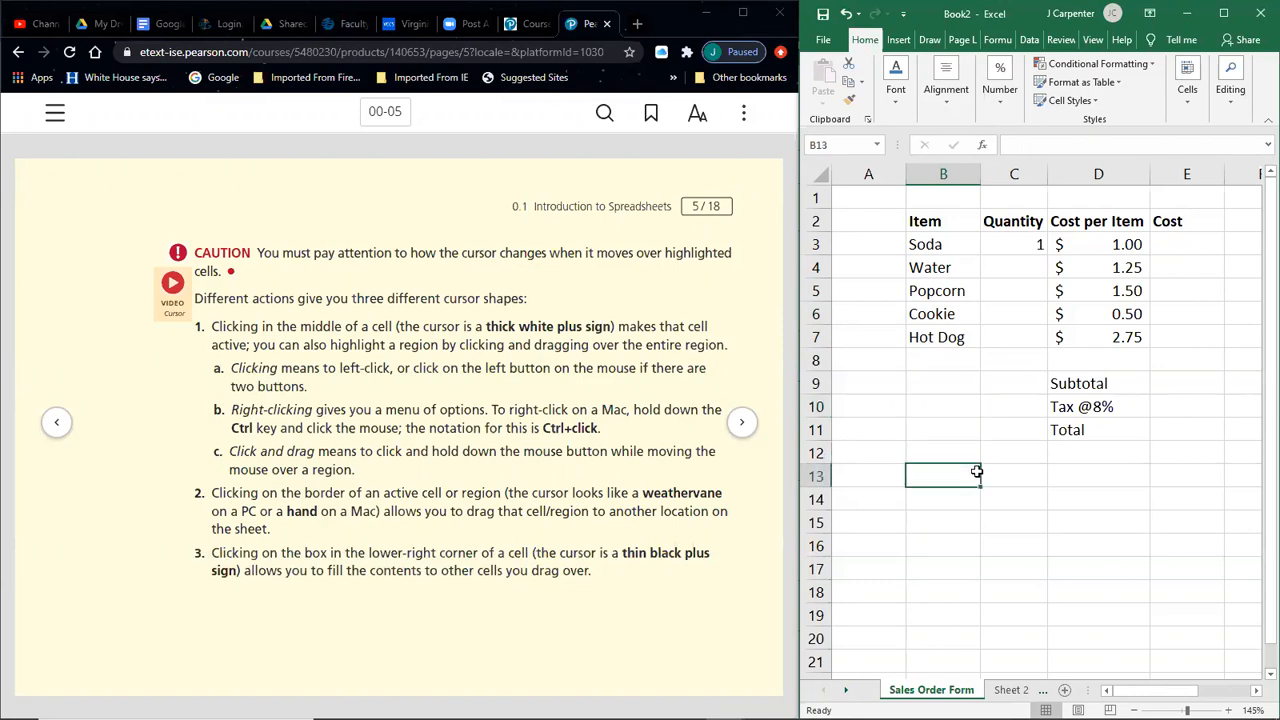
click(914, 286)
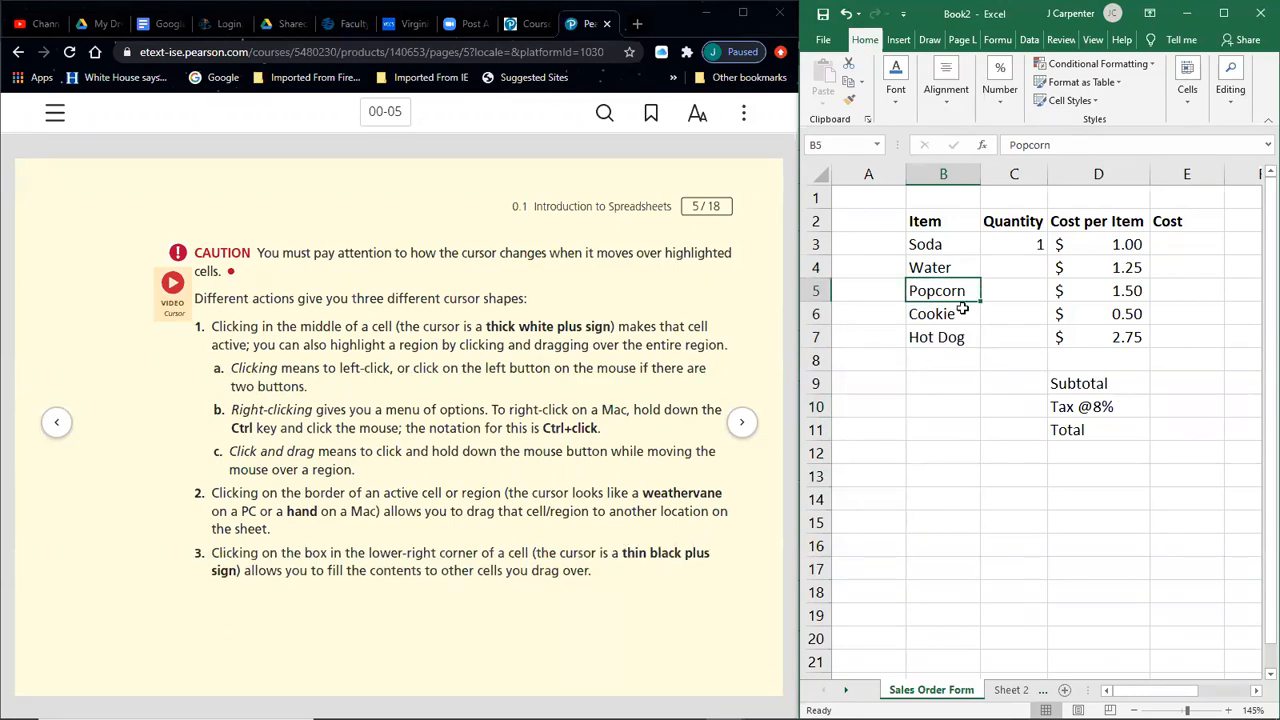
click(942, 336)
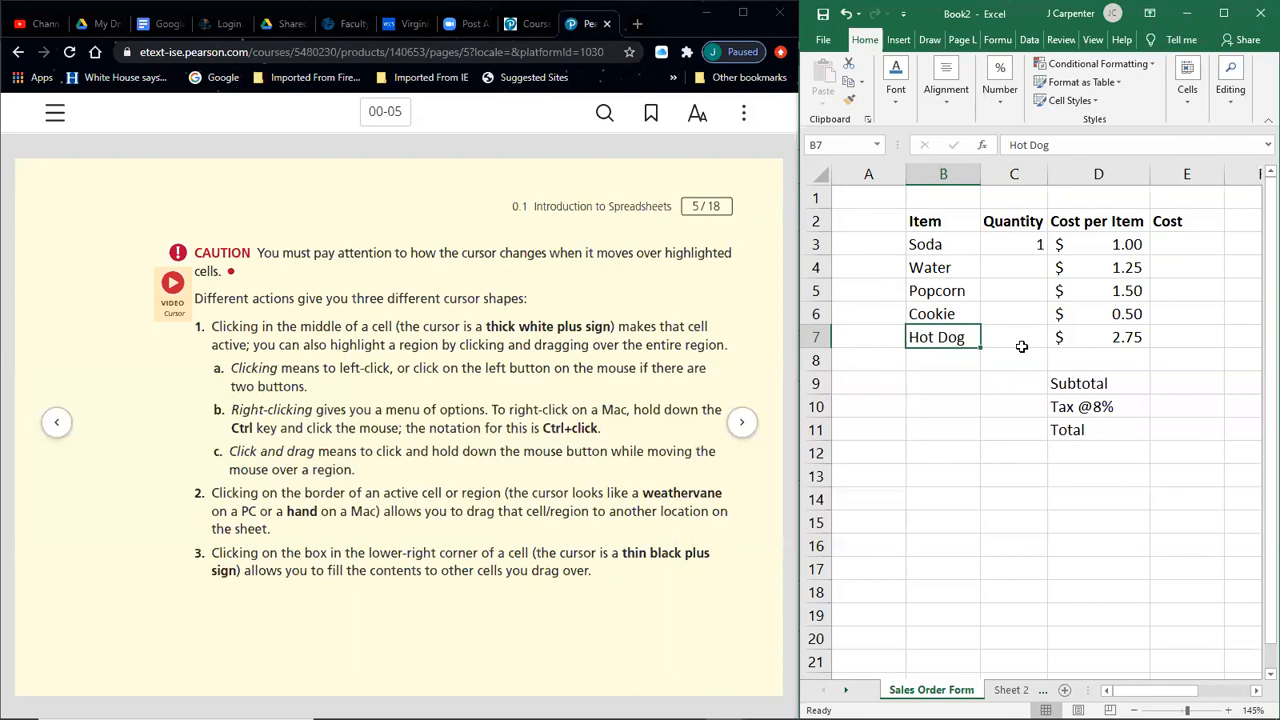
mouse_move(980, 347)
mouse_down()
mouse_move(971, 478)
mouse_move(977, 372)
mouse_up()
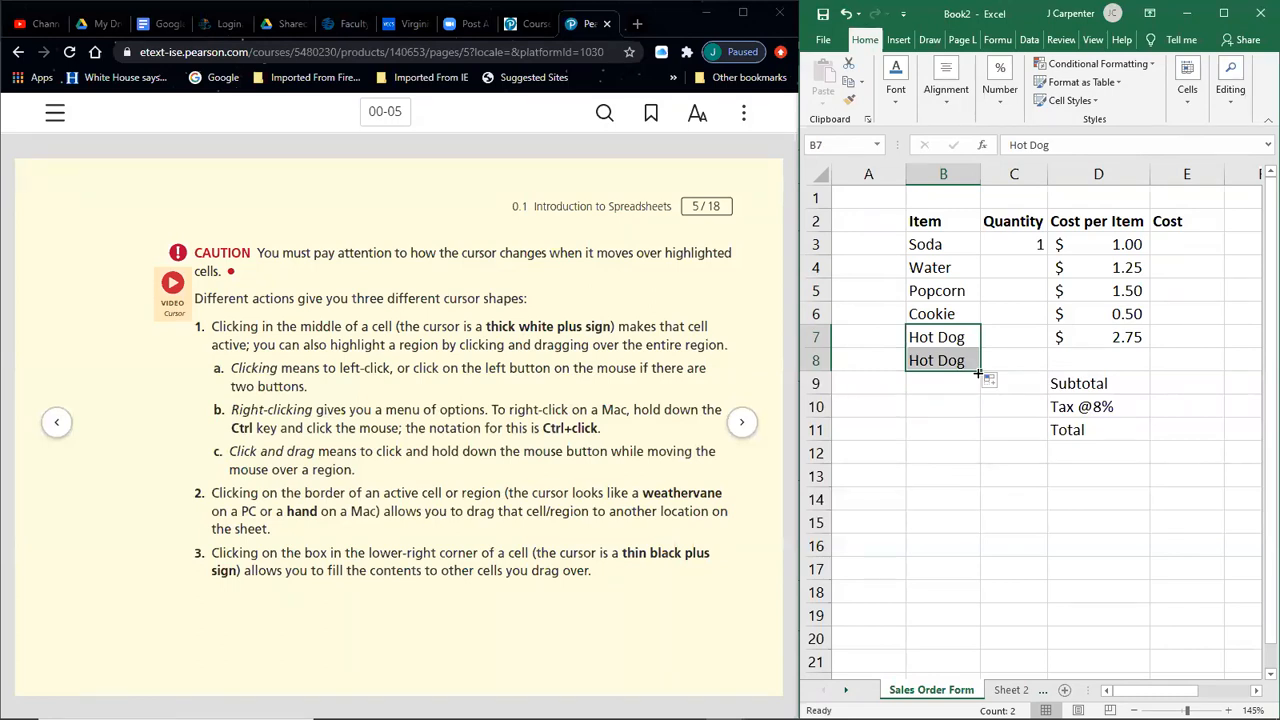
key(ctrl+z)
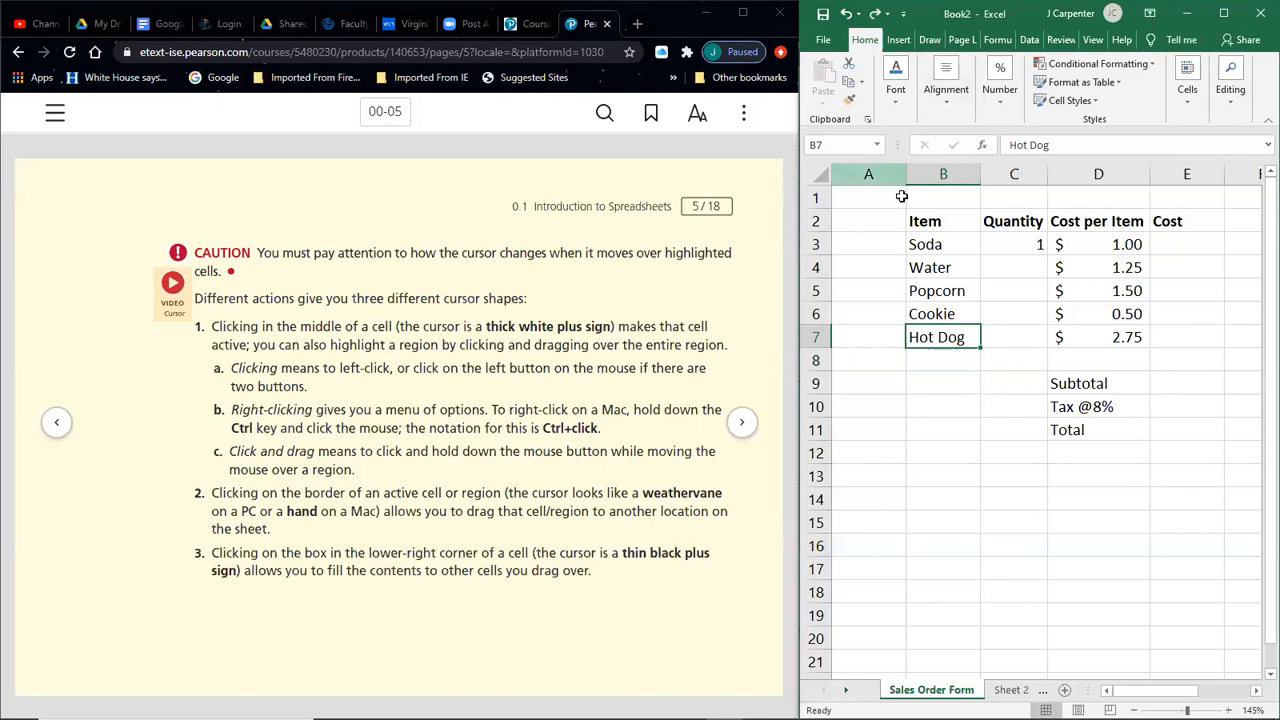
drag(983, 347, 940, 630)
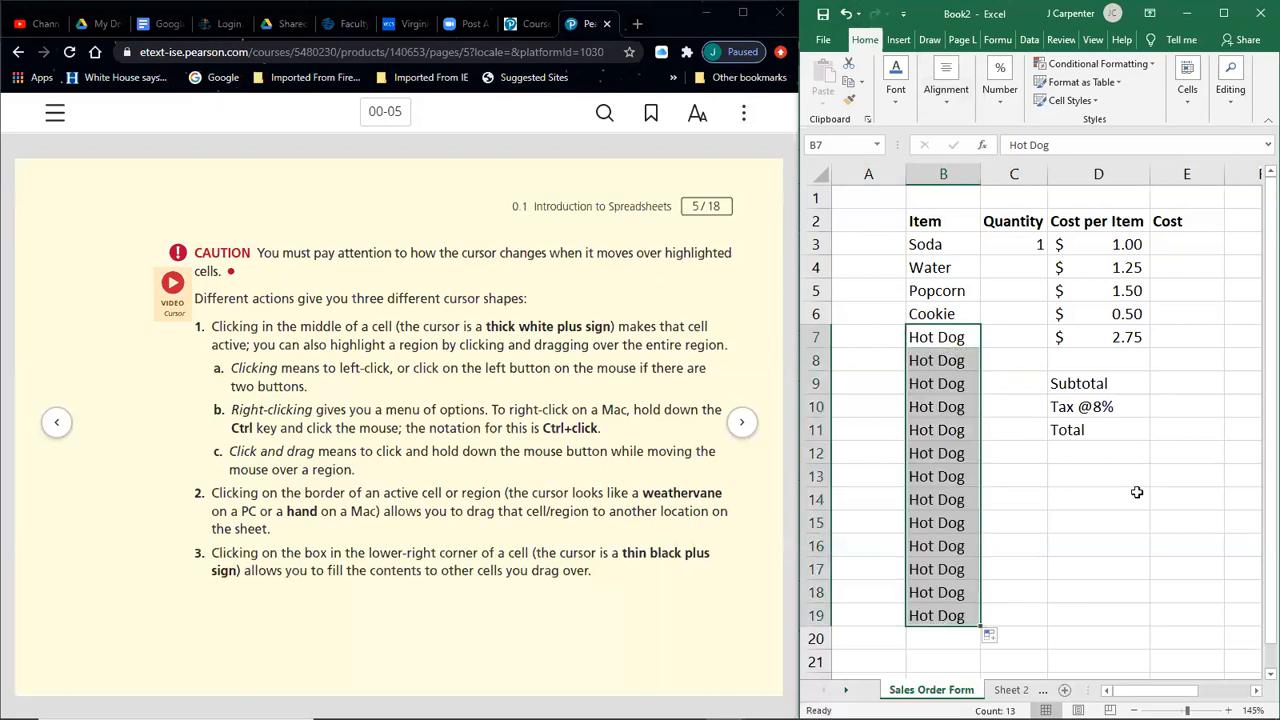
click(845, 13)
- Fill the item list B3:B7 down through B12 and undo the fill
drag(940, 247, 966, 458)
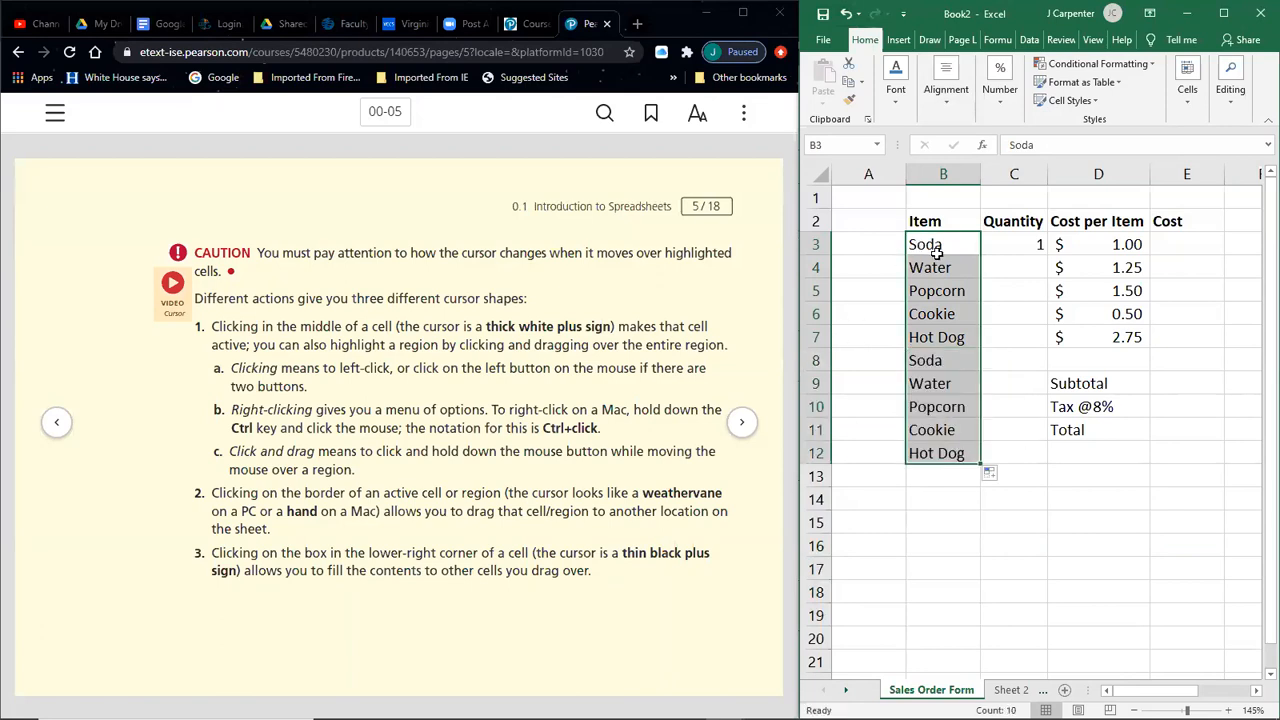
click(847, 16)
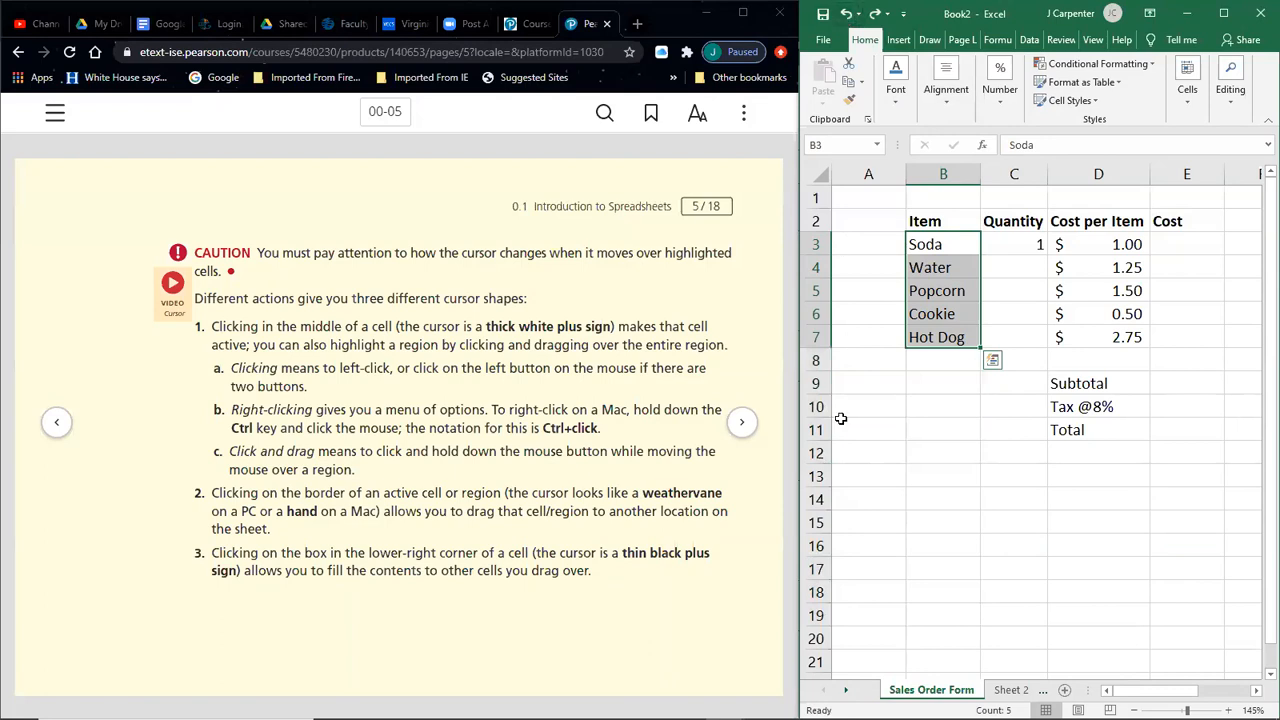
click(900, 434)
- Enter the numbers 1 through 7 one by one in cells B13 to B19
click(928, 476)
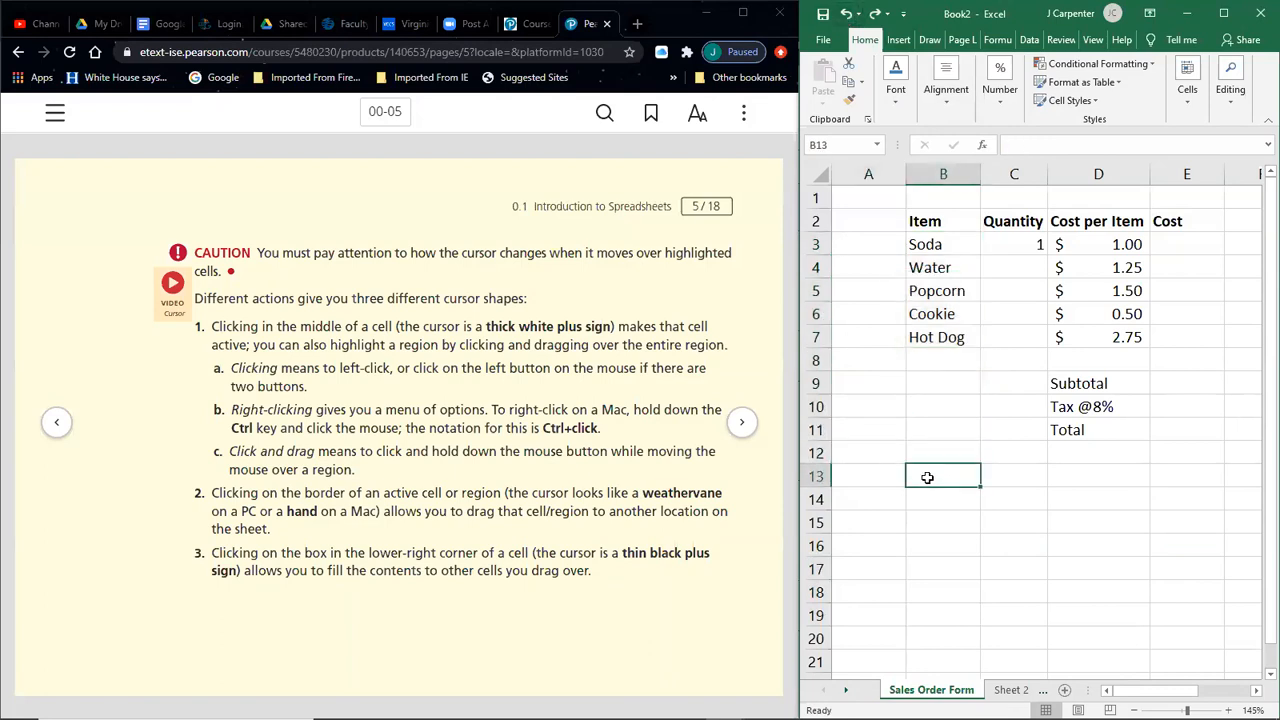
text(1)
key(Return)
click(928, 477)
key(Return)
text(2)
key(Return)
text(3)
key(Return)
text(4)
key(Return)
text(5 6)
key(Return)
text(7)
key(Return)
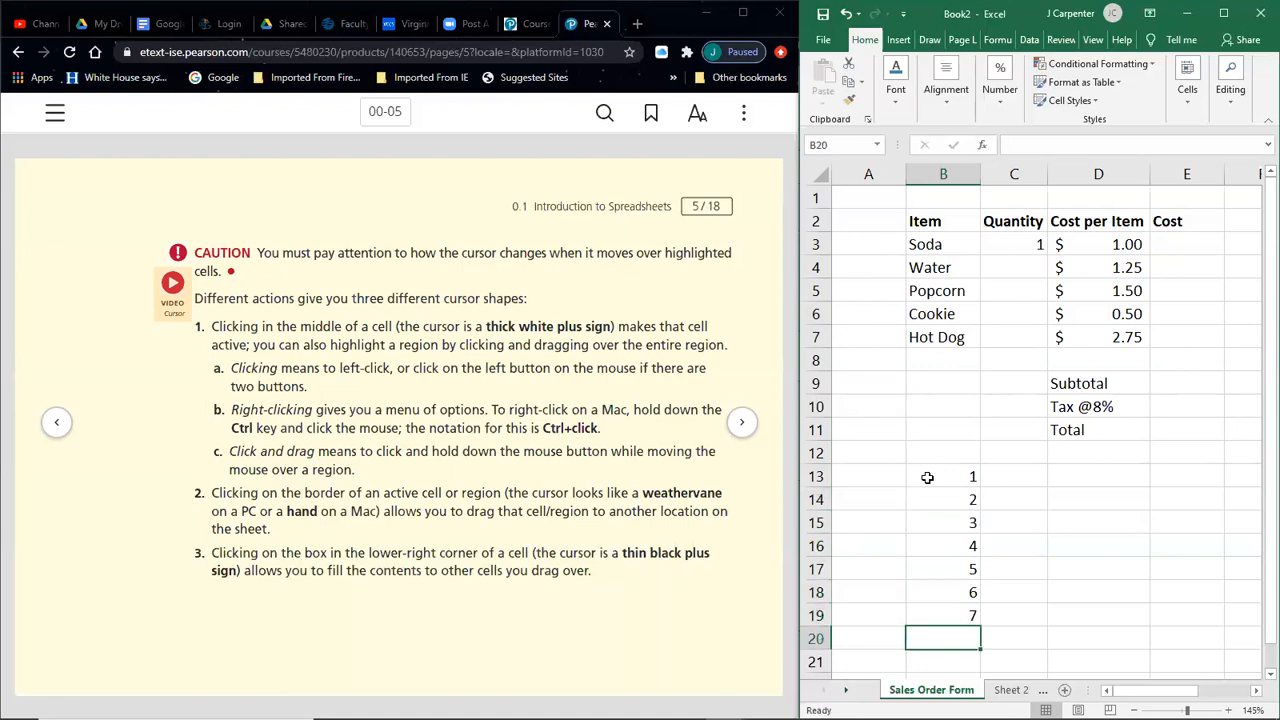
- Clear the numbers from cells B13:B19
drag(927, 477, 908, 614)
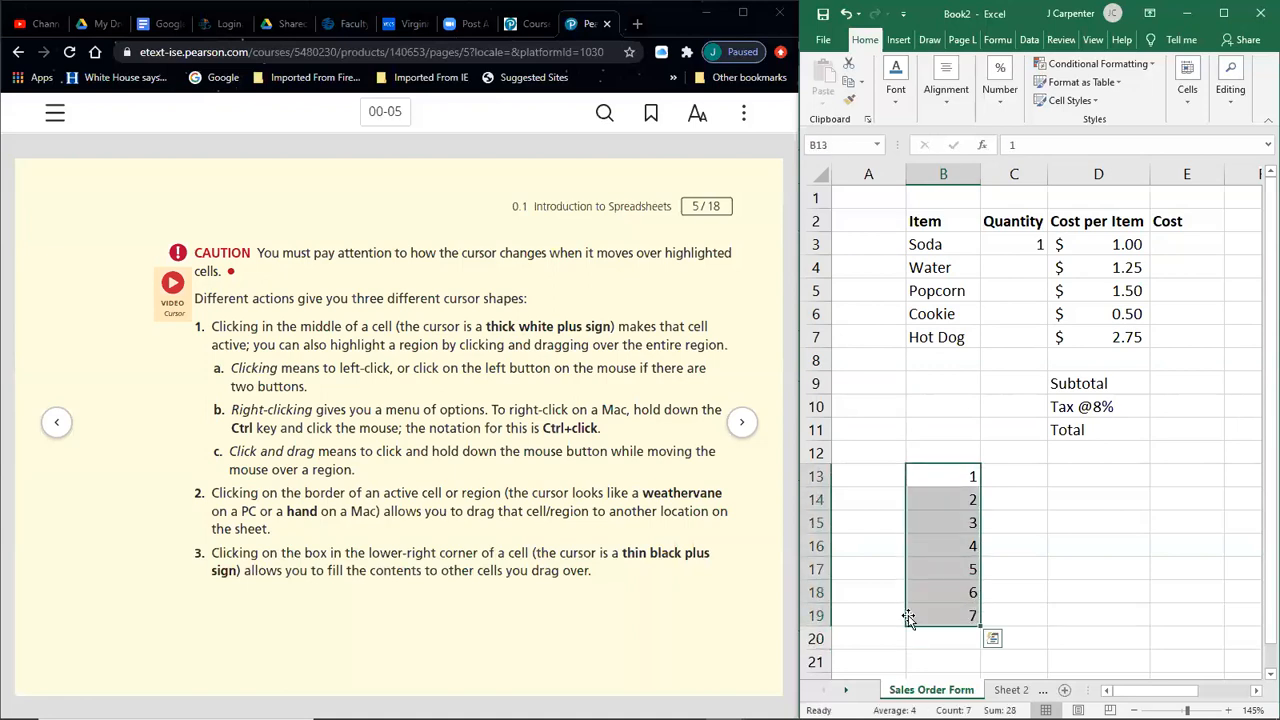
key(BackSpace)
click(957, 459)
drag(945, 475, 943, 614)
key(Delete)
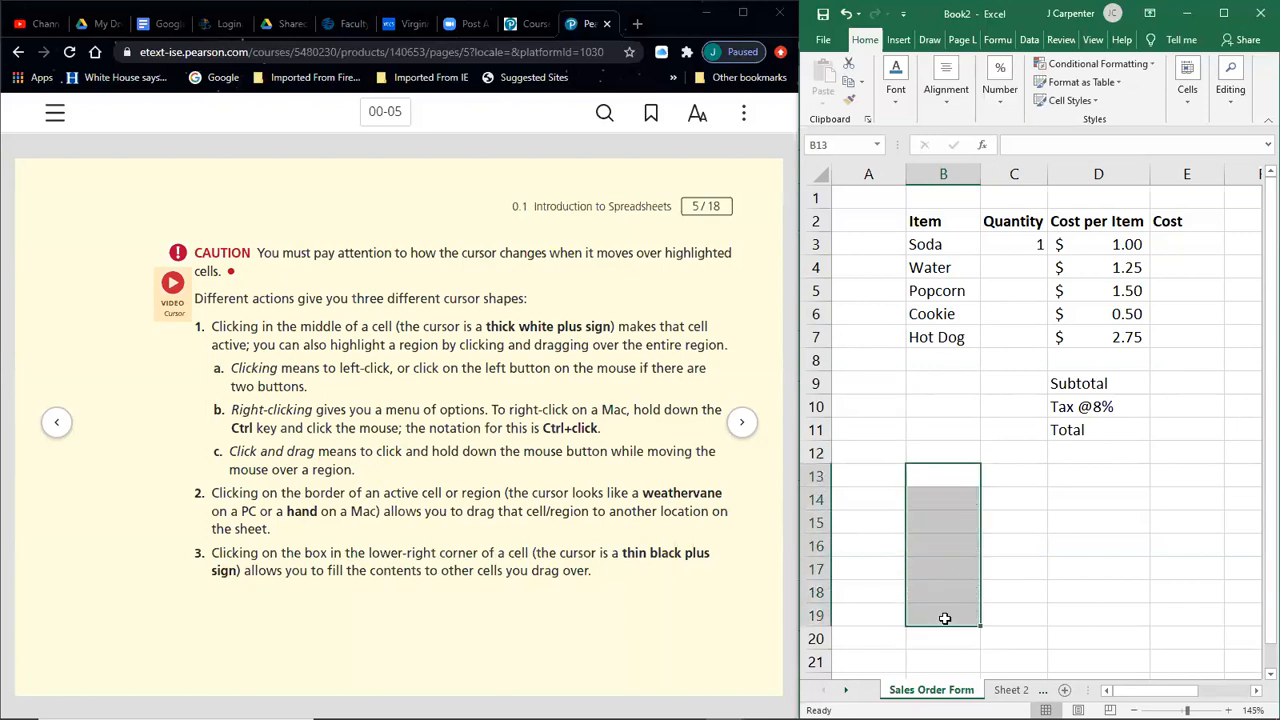
- Enter 1 in cell B13
click(955, 450)
click(941, 472)
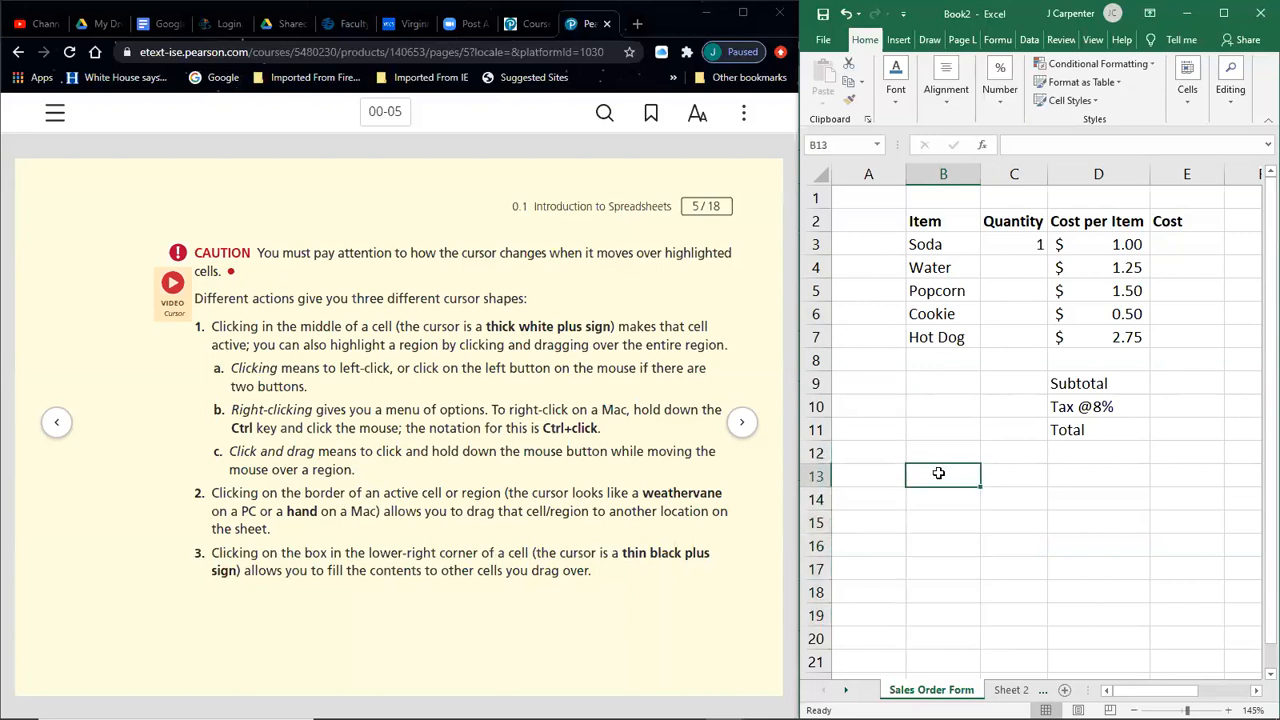
text(1)
key(Return)
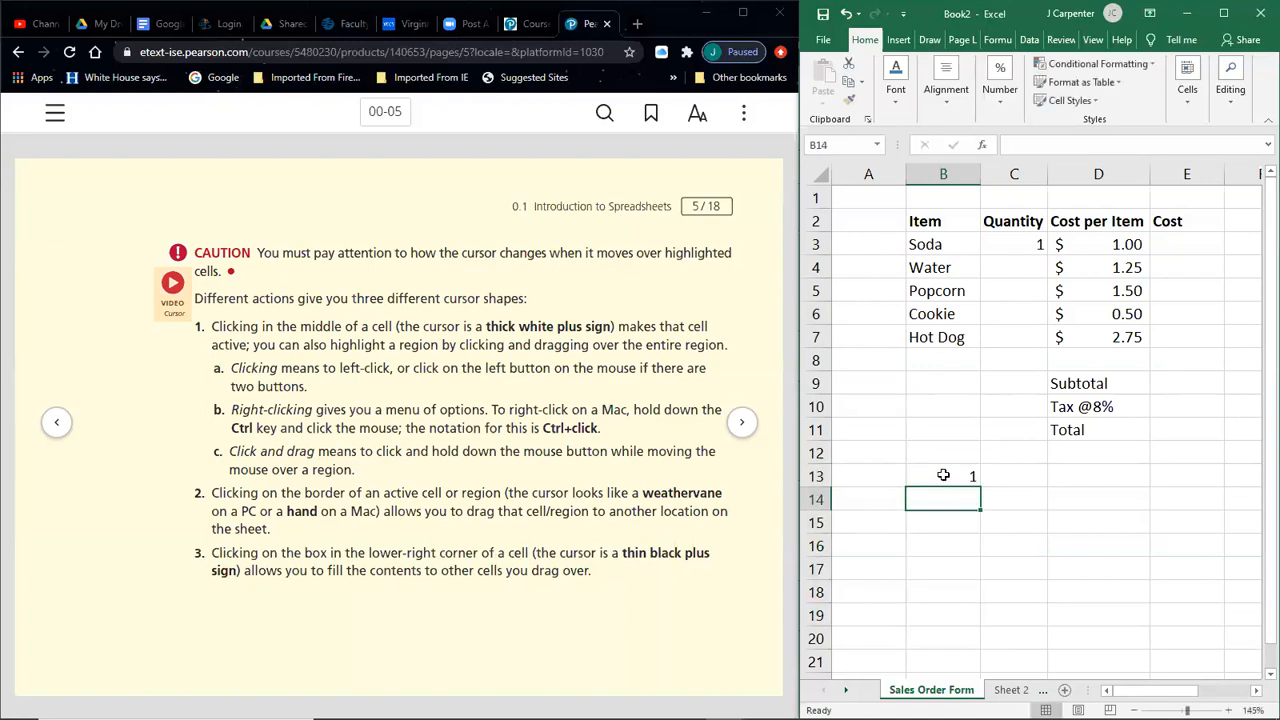
- Fill the 1 in B13 down through B37 as plain copies, look over the column, and undo the fill
click(943, 475)
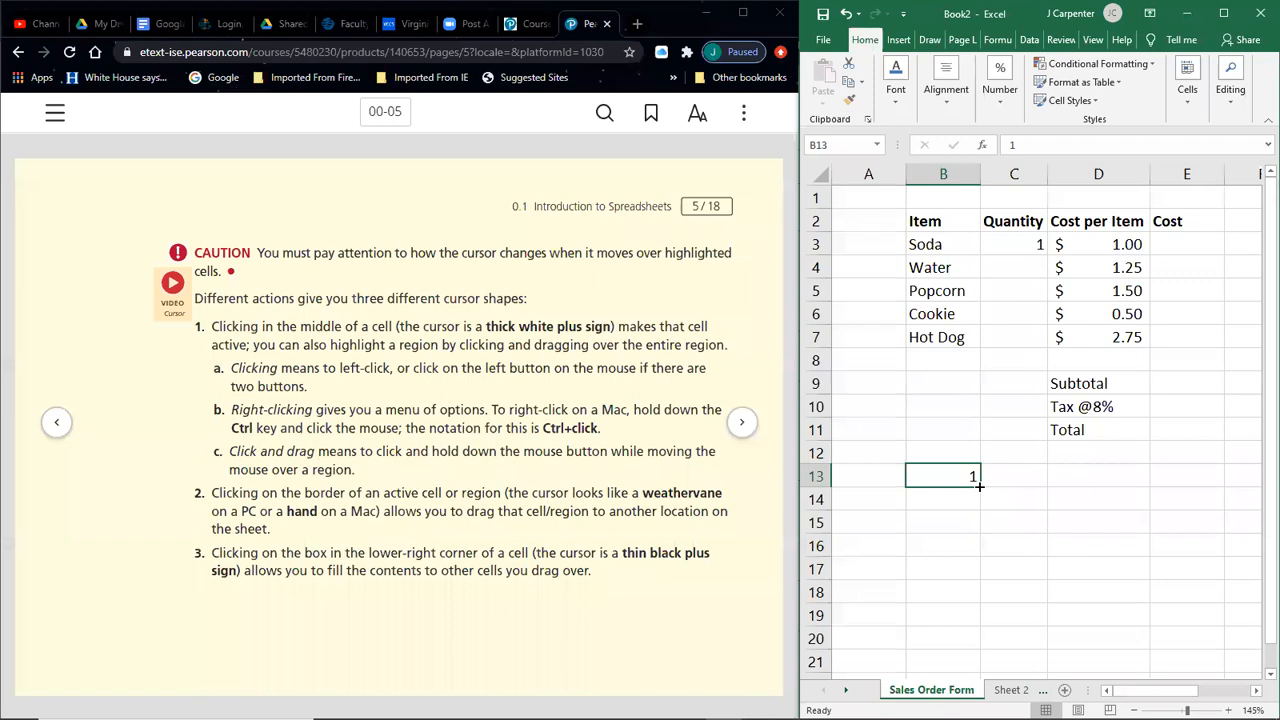
drag(979, 485, 967, 560)
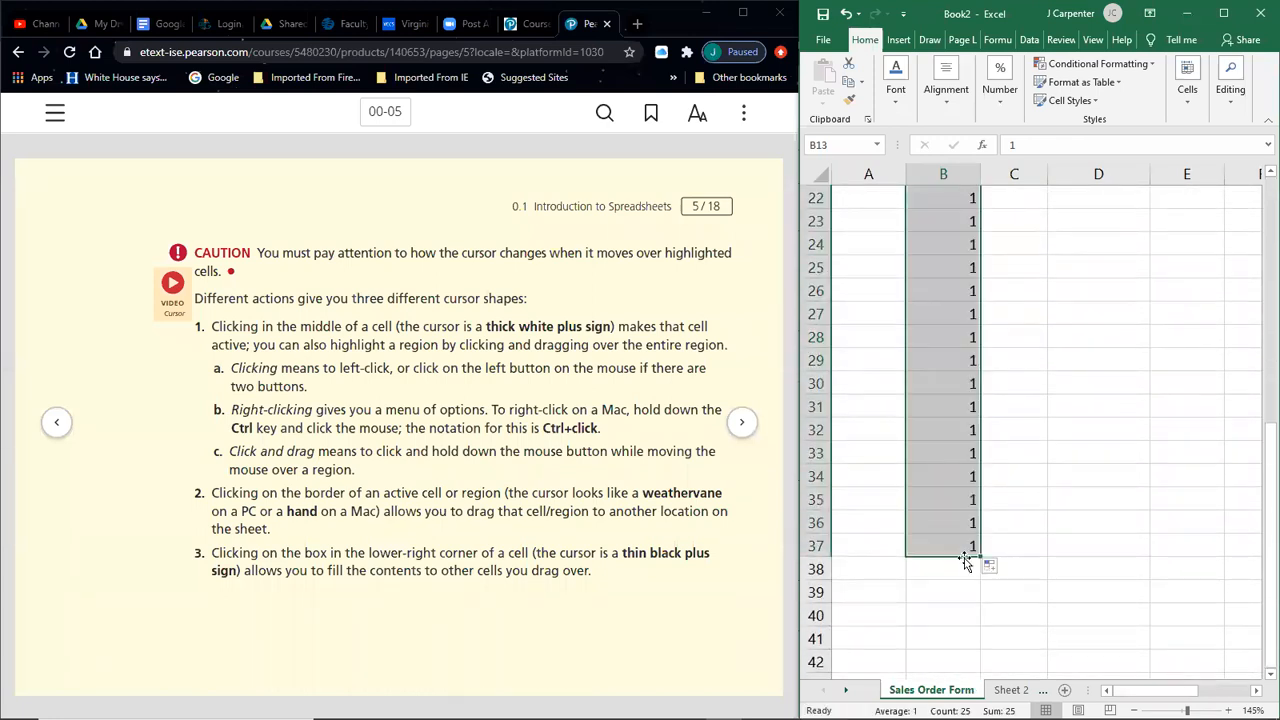
scroll(999, 503, up, 5)
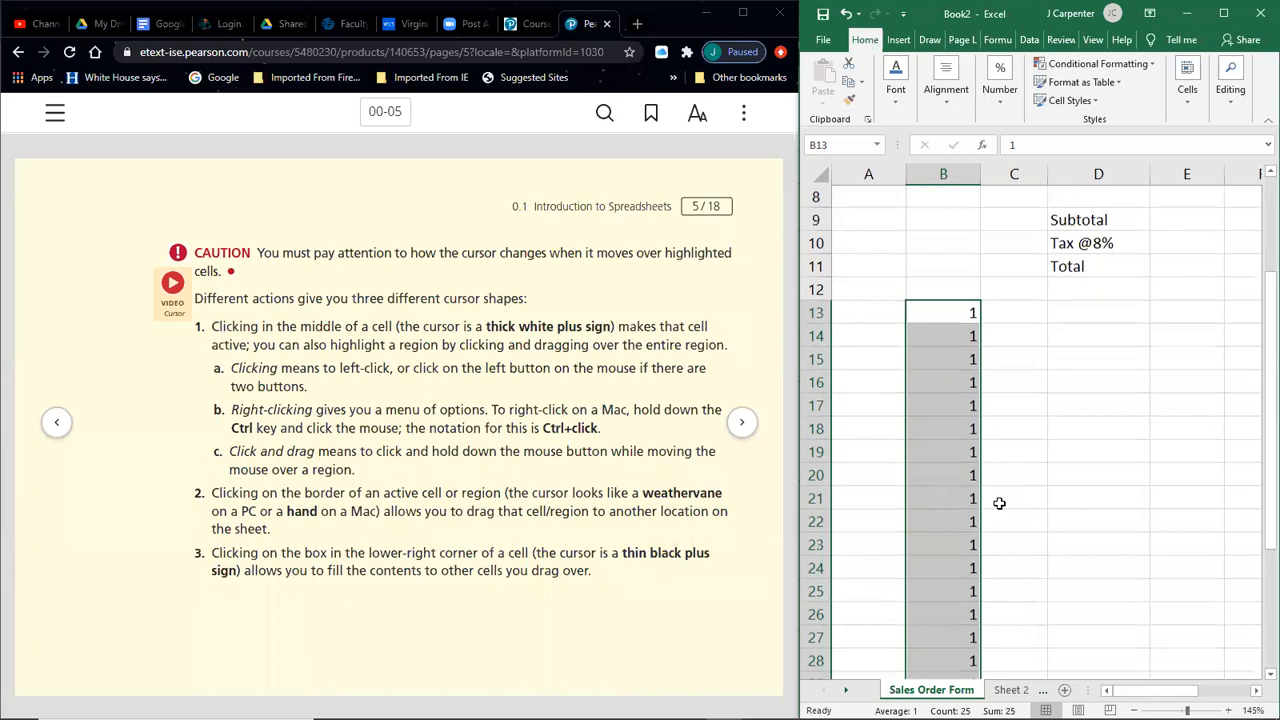
scroll(999, 503, down, 2)
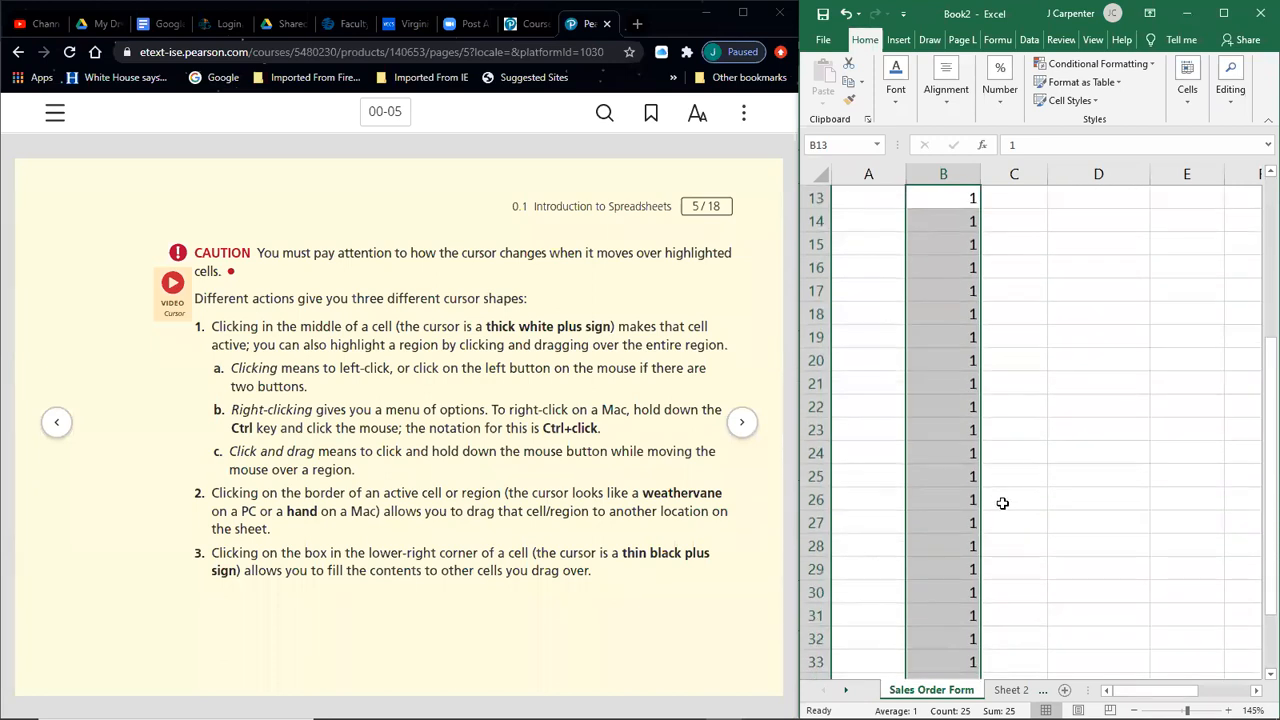
scroll(1002, 503, down, 2)
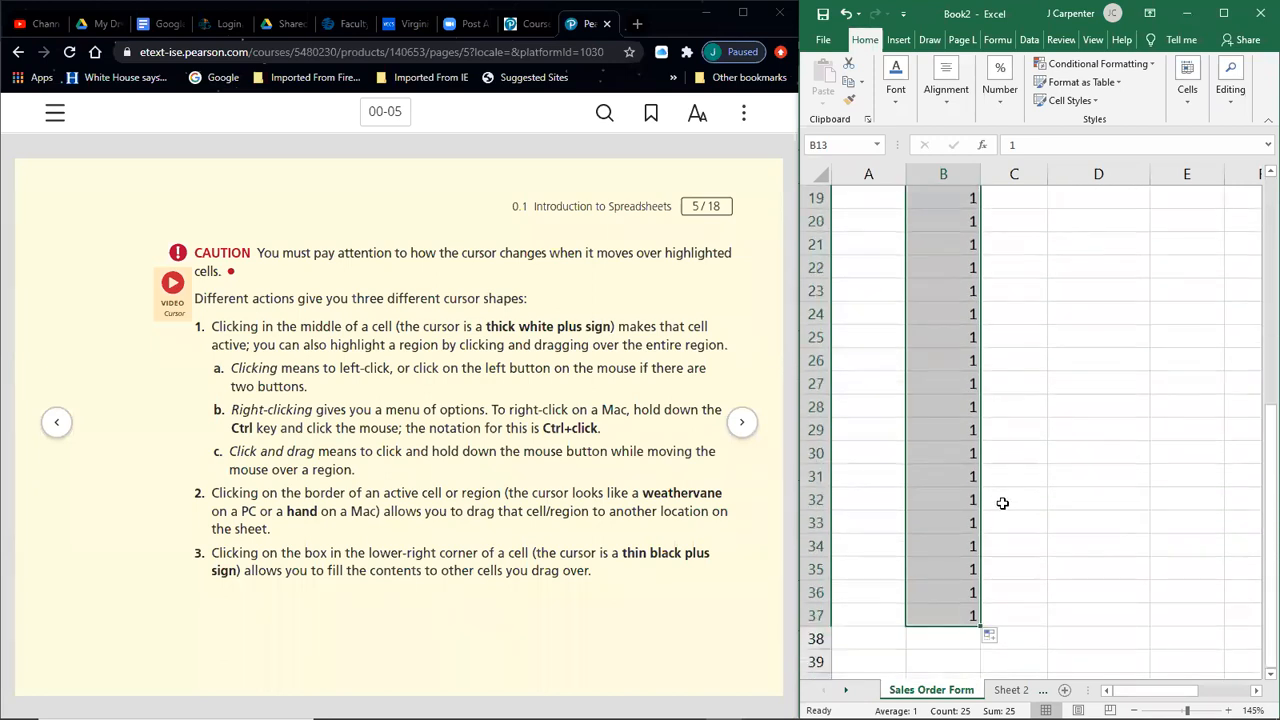
scroll(1002, 503, up, 4)
scroll(1002, 503, down, 2)
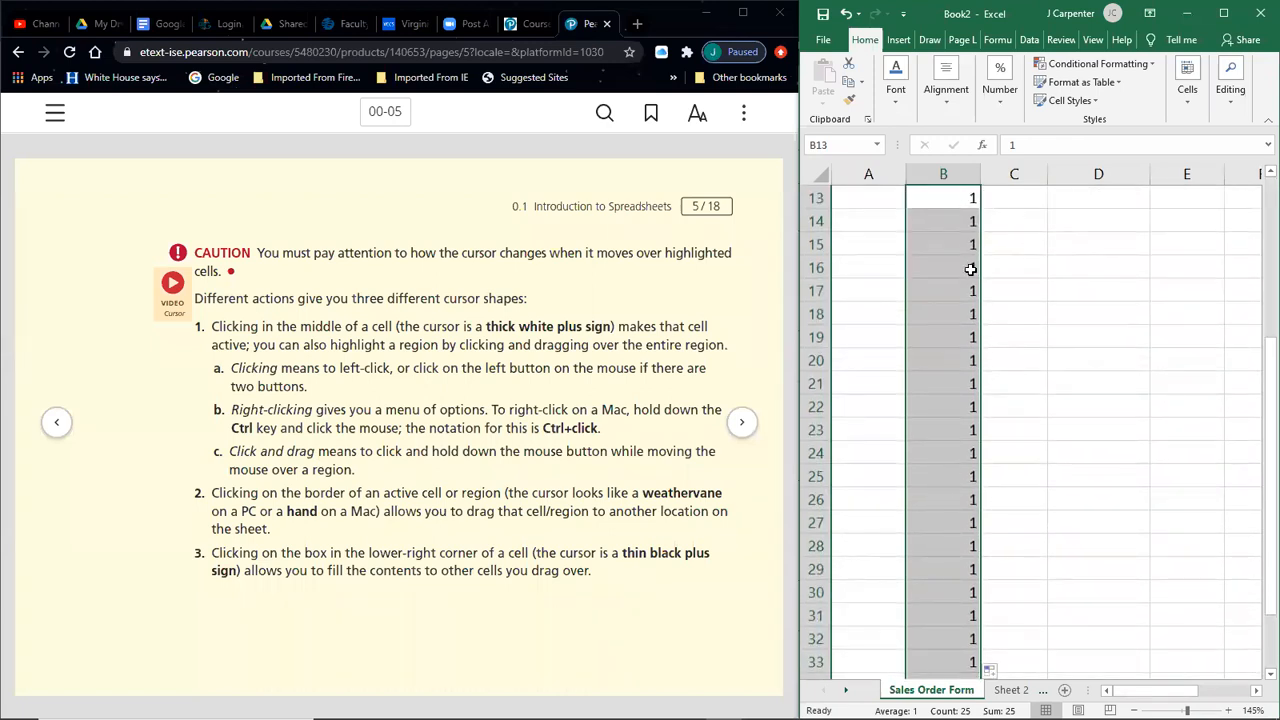
key(ctrl+z)
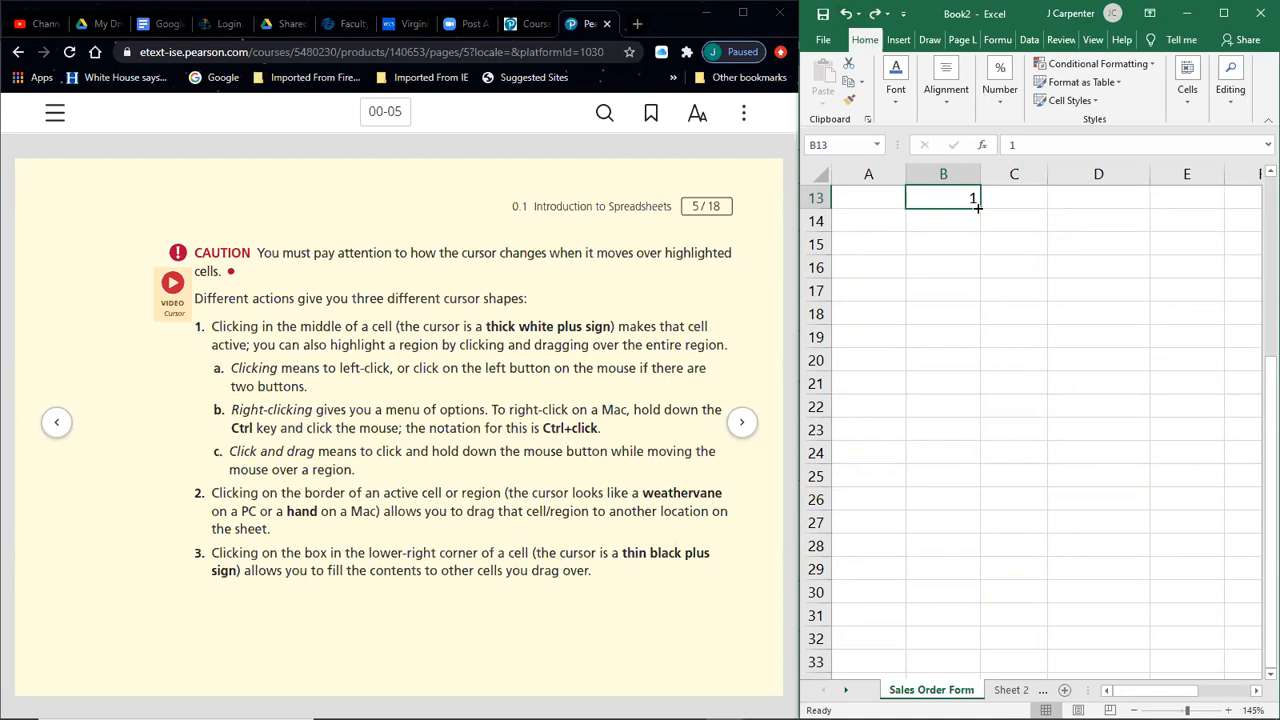
- Fill B13 down through B27 as an increasing series from 1 to 15
drag(982, 205, 963, 540)
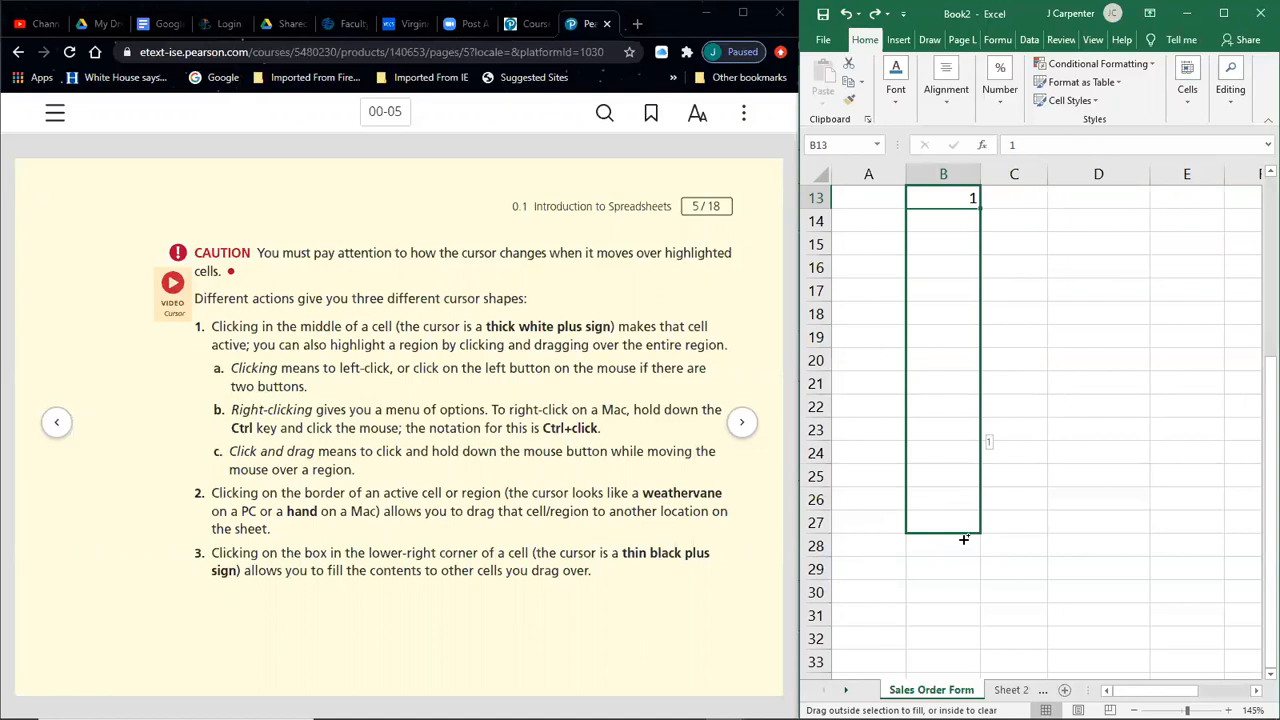
drag(964, 539, 962, 539)
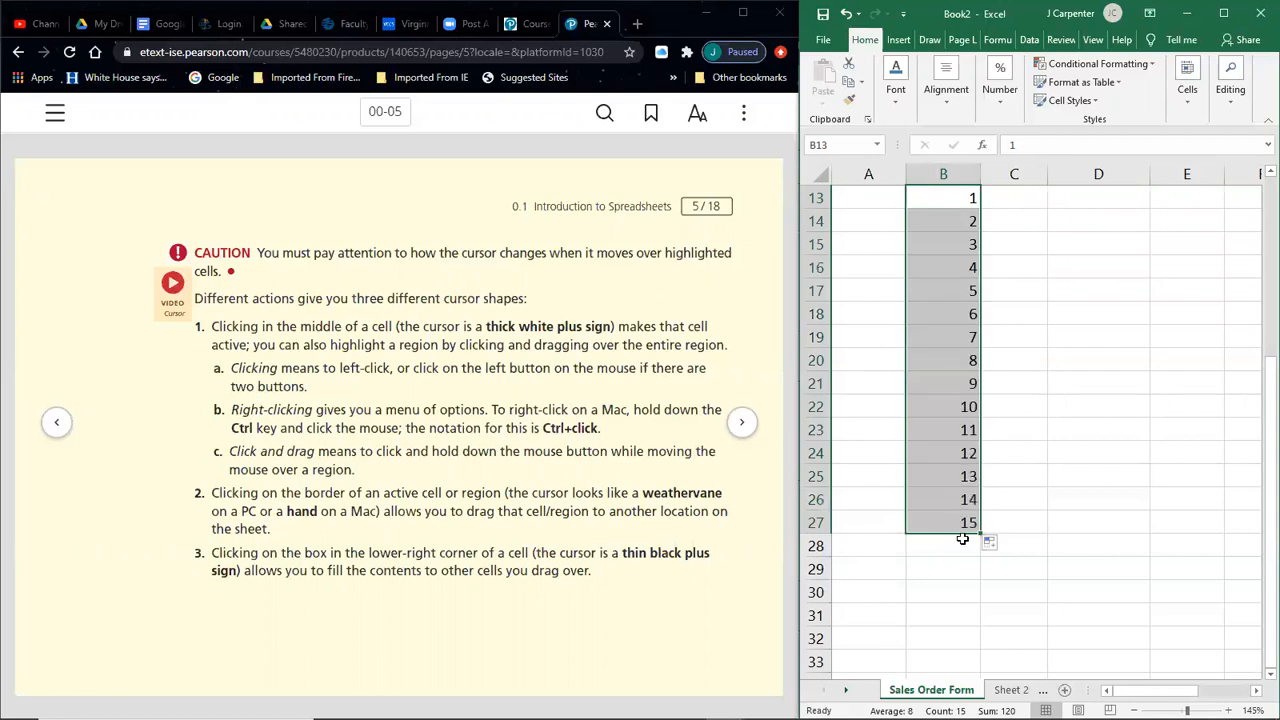
- Clear the number series from cells B13:B27
click(1038, 382)
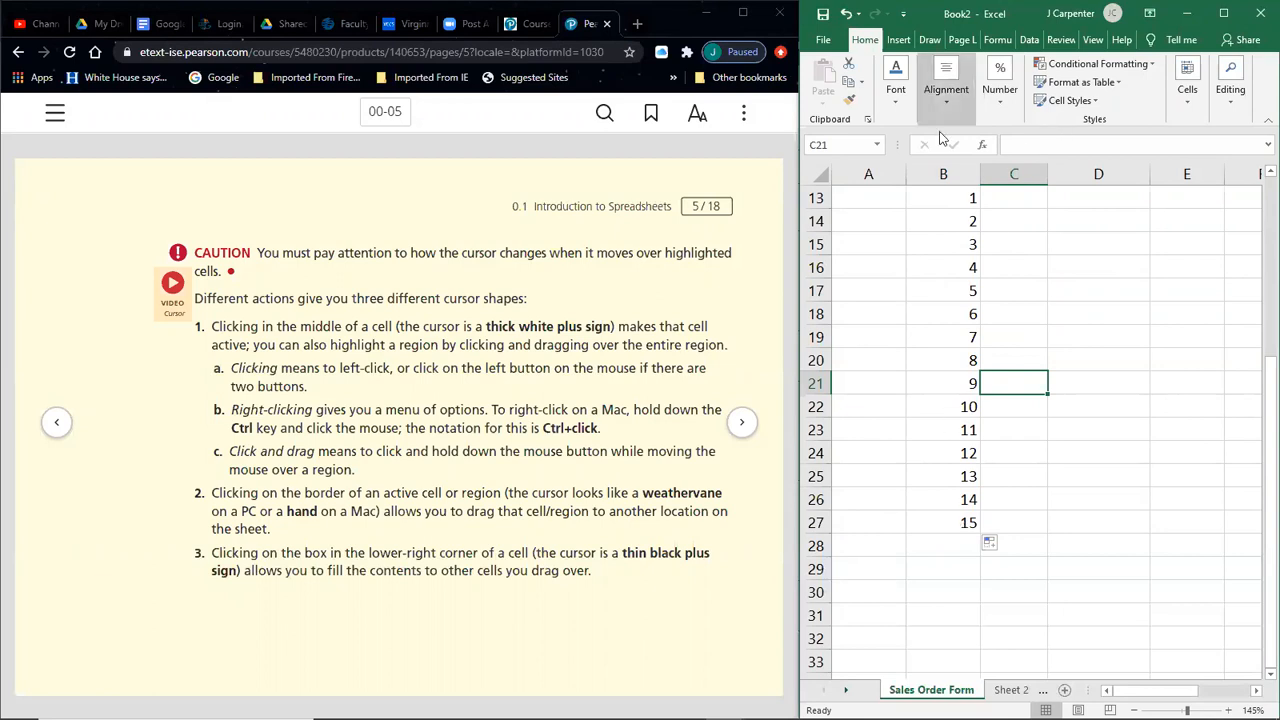
drag(945, 197, 968, 520)
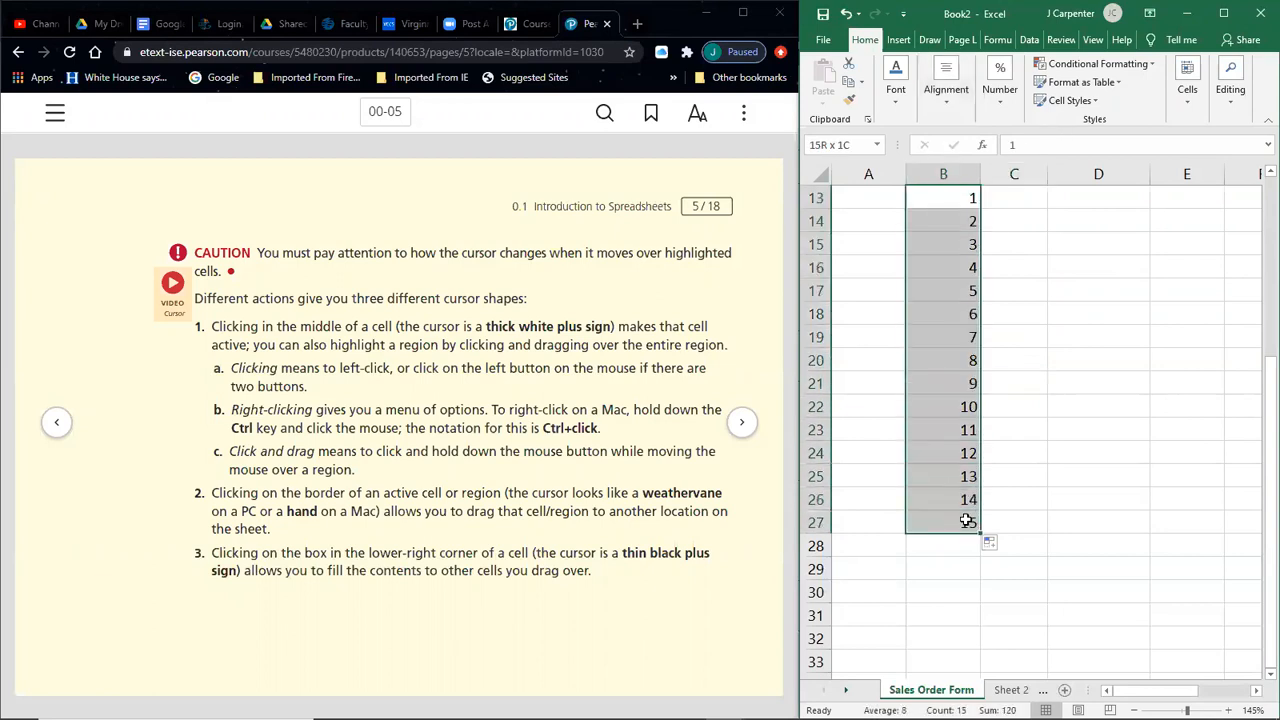
key(BackSpace)
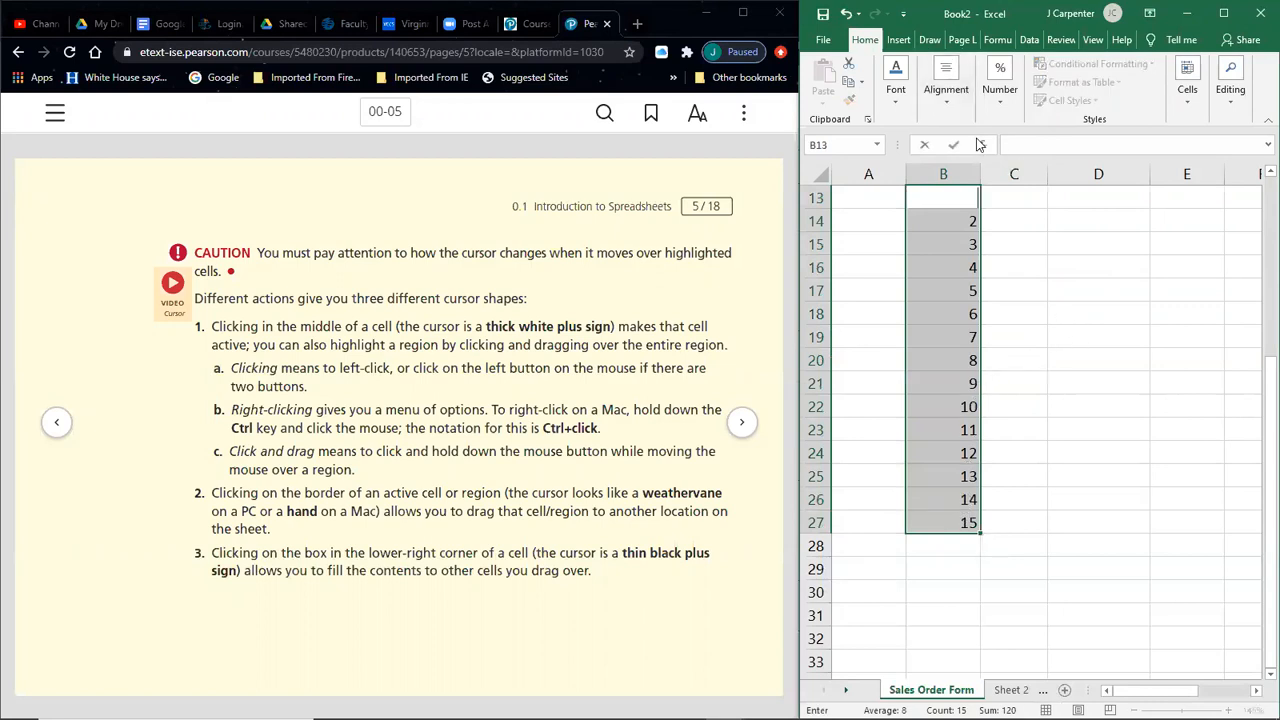
click(1044, 358)
drag(965, 218, 965, 522)
key(Delete)
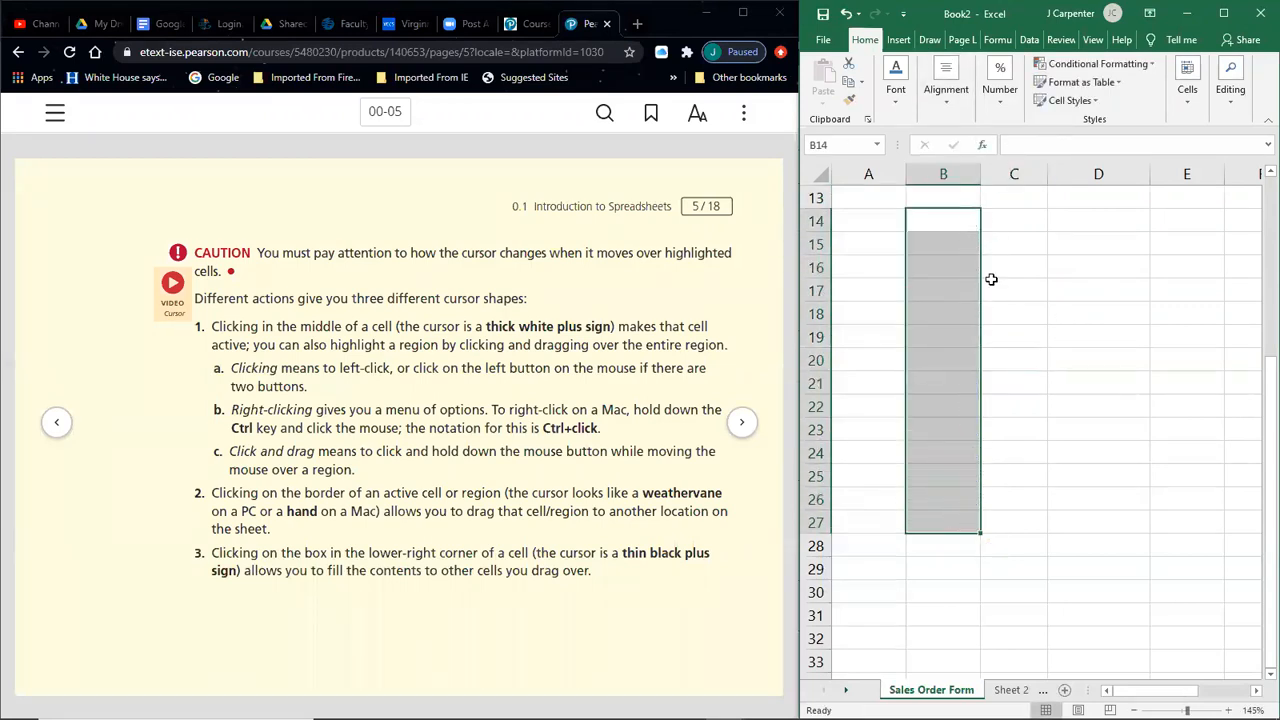
click(1040, 232)
- Enter Jan 1 in cell B14 and fill it down through B20 as consecutive dates
click(954, 217)
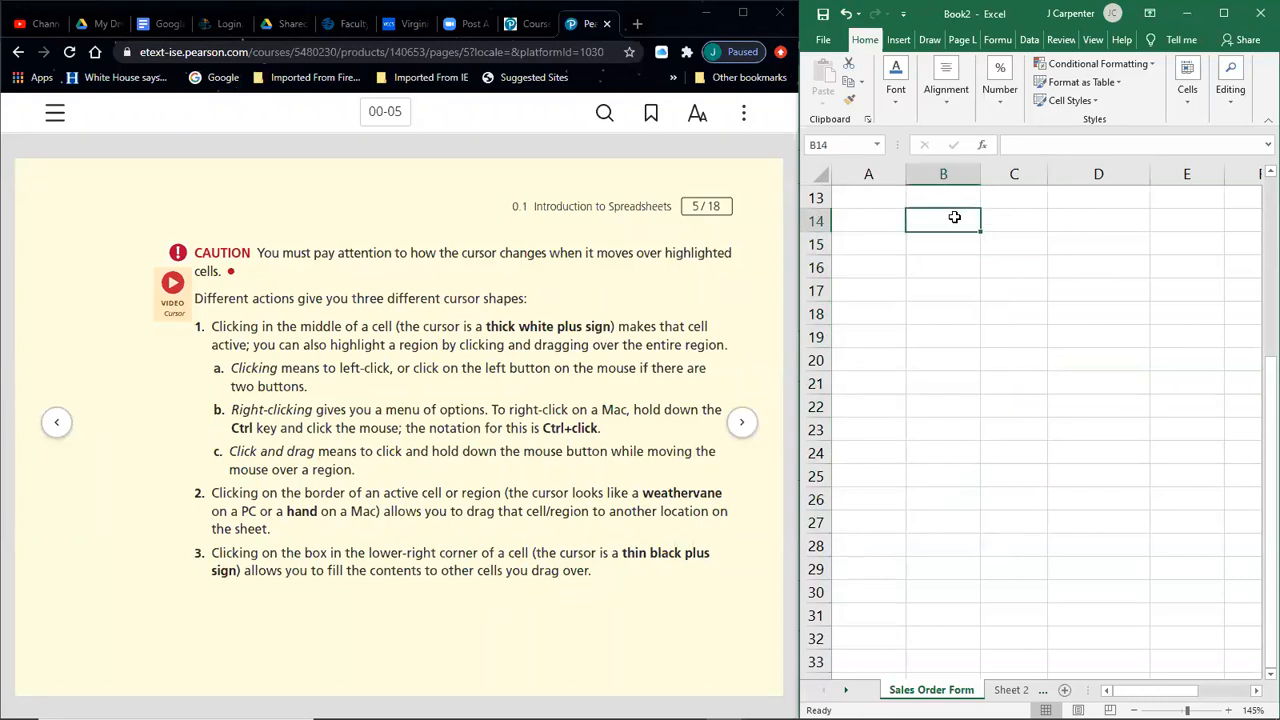
text(Jan 1)
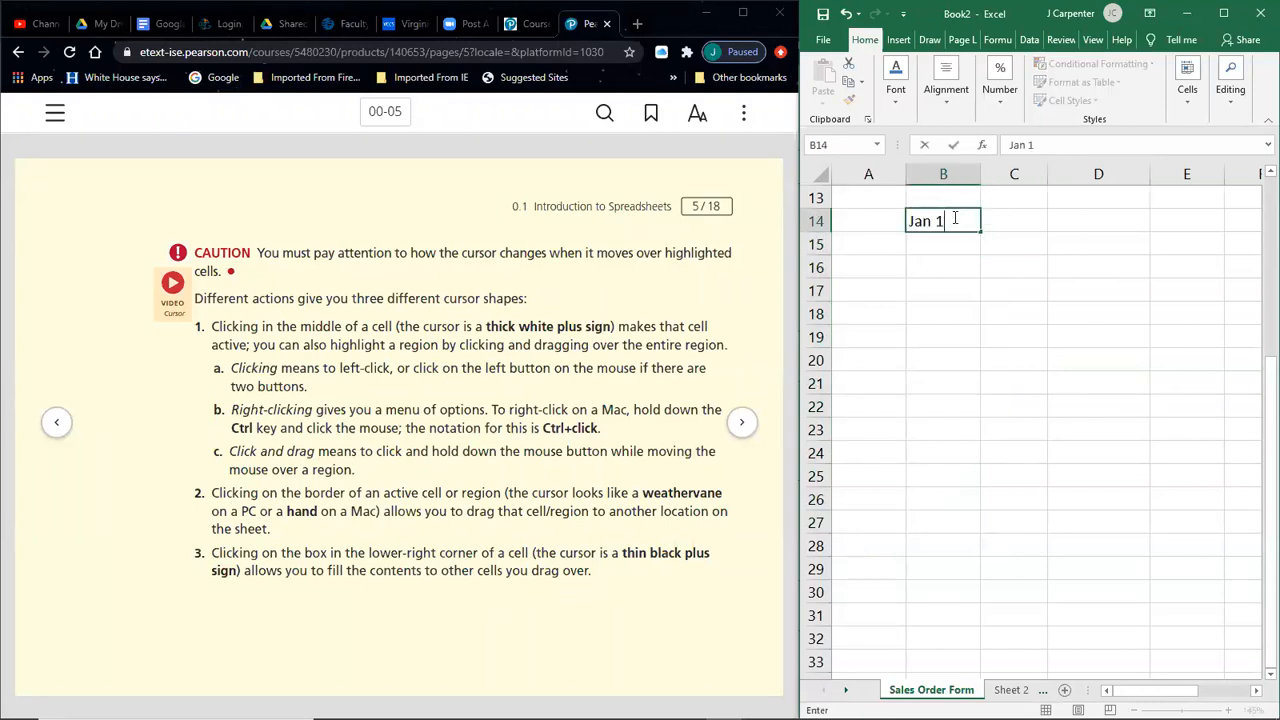
key(Return)
click(954, 217)
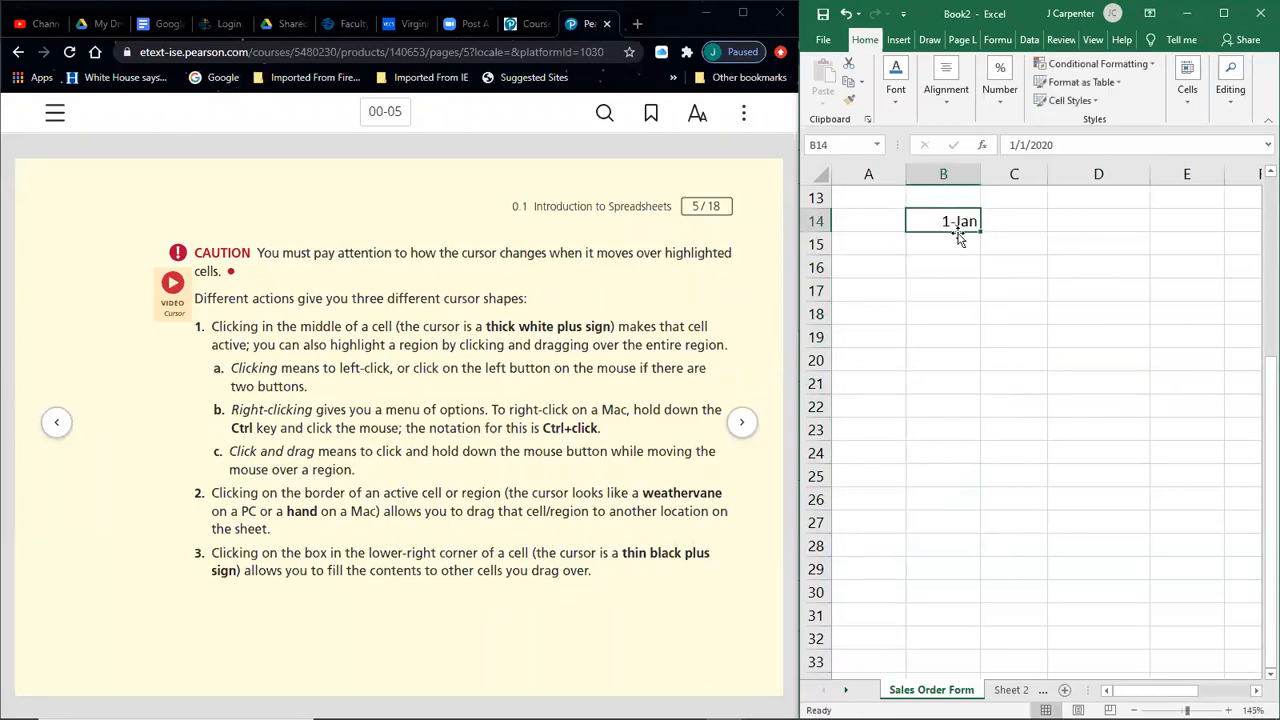
drag(980, 232, 987, 360)
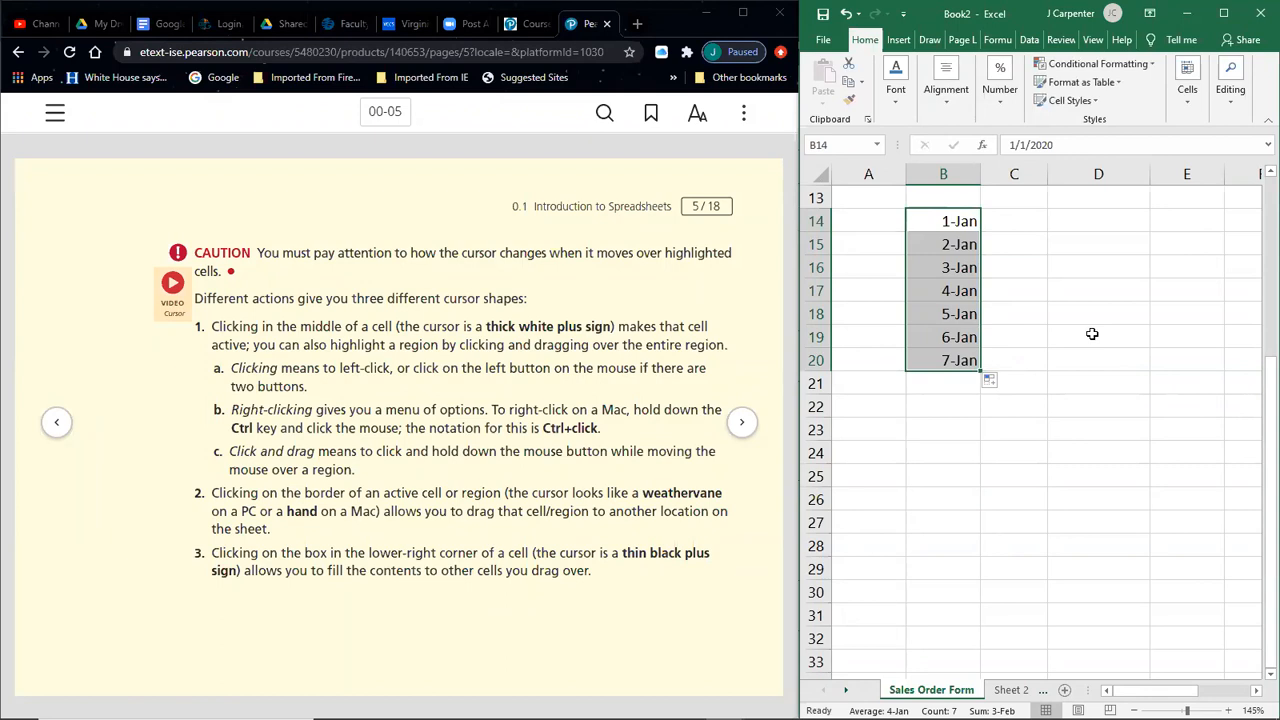
scroll(1092, 334, up, 4)
scroll(1060, 400, down, 1)
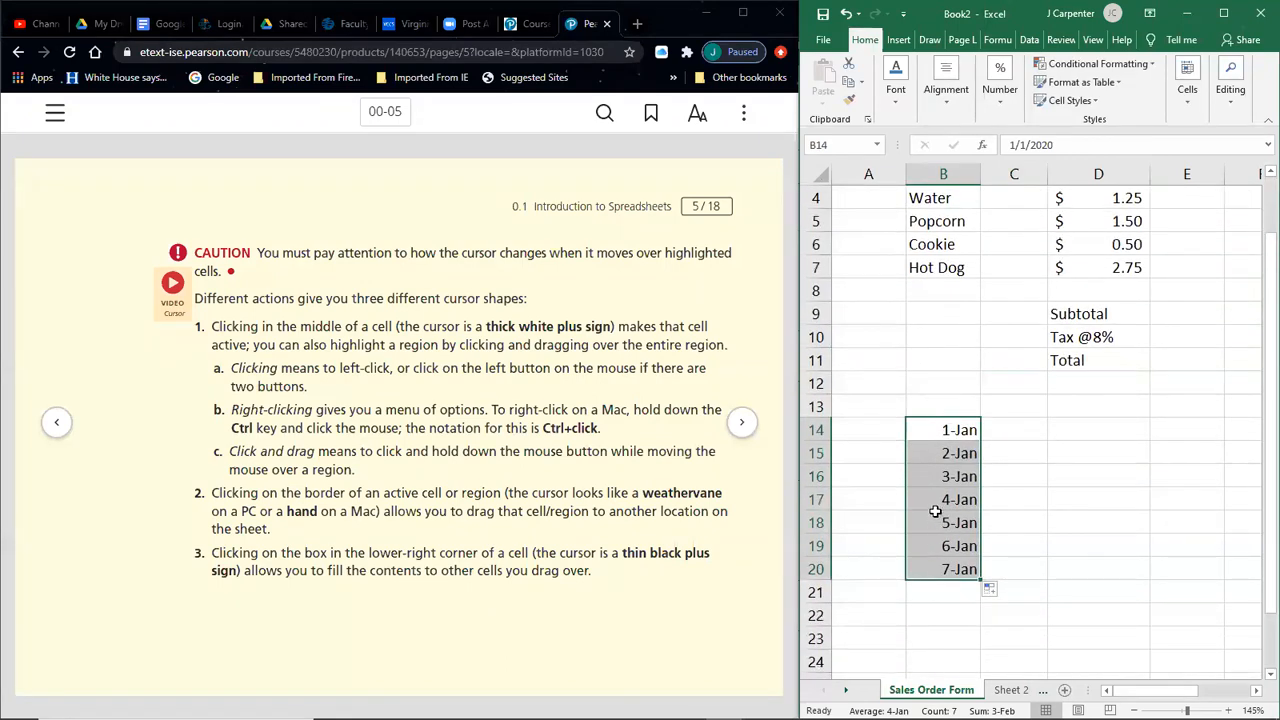
scroll(1017, 445, up, 1)
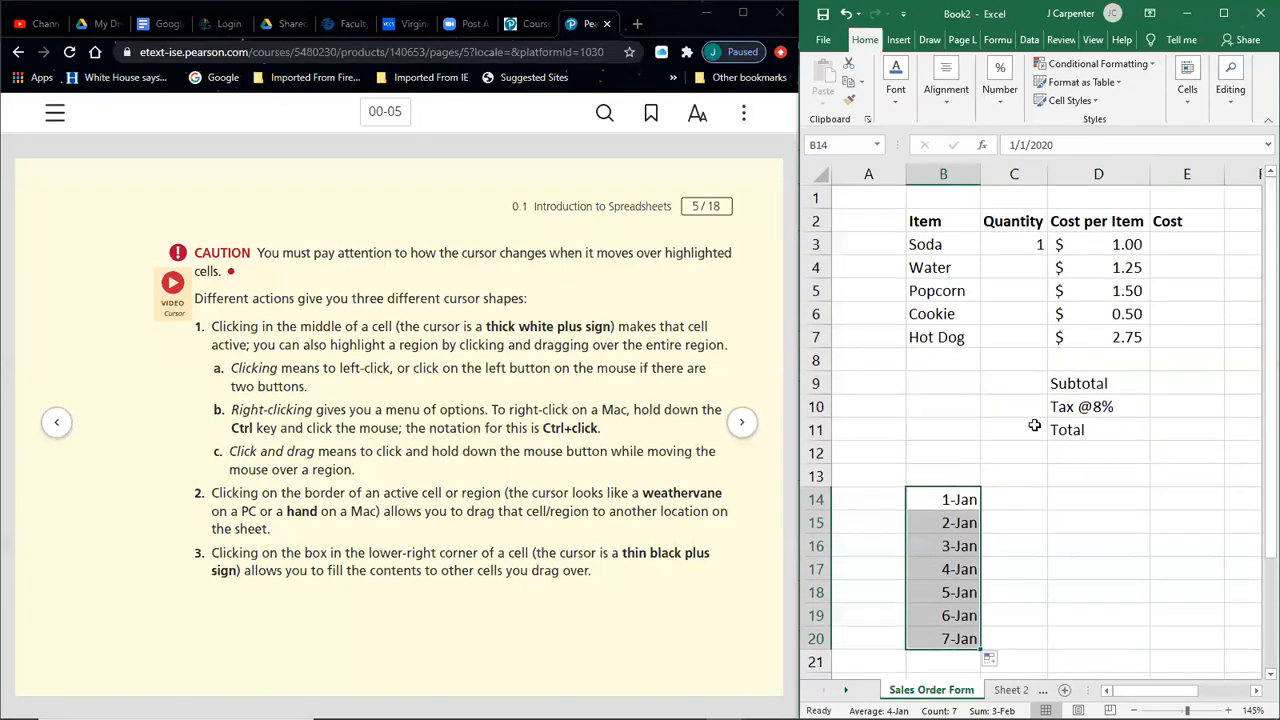
click(1034, 426)
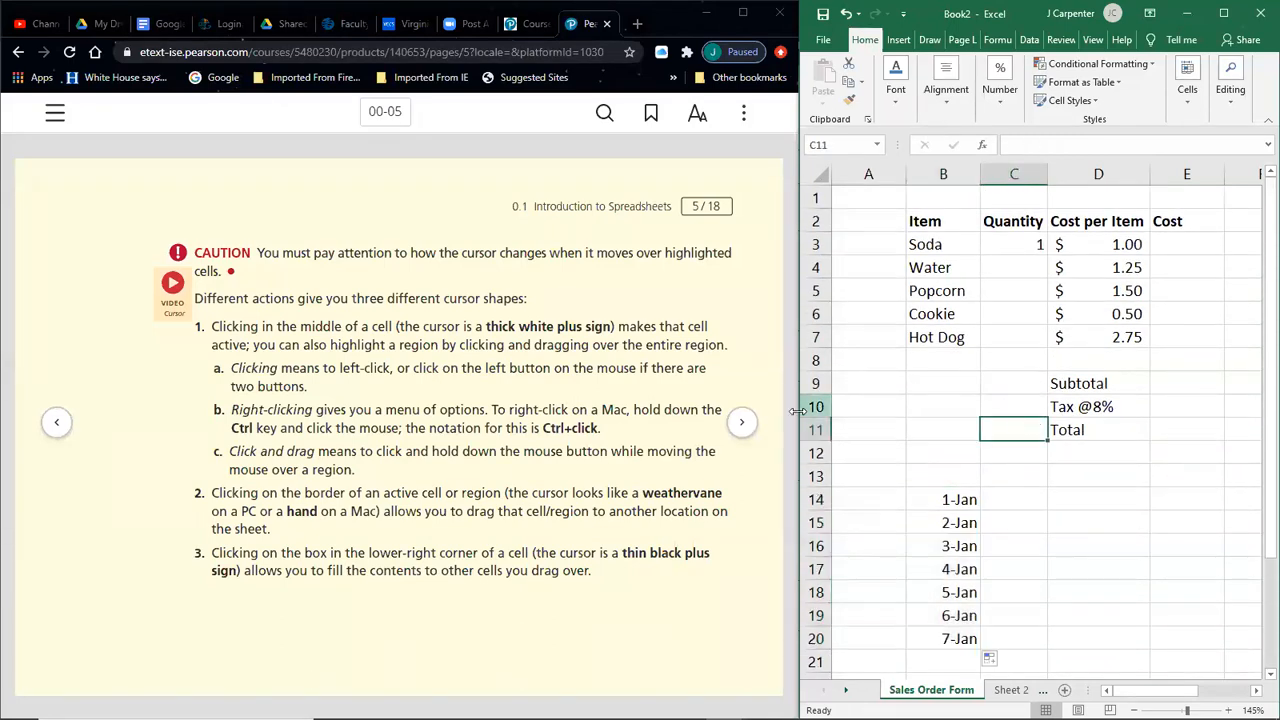
- Switch to the Word notes and highlight the lines on the thick white plus sign, weathervane and thin black plus sign
mouse_move(732, 718)
click(684, 704)
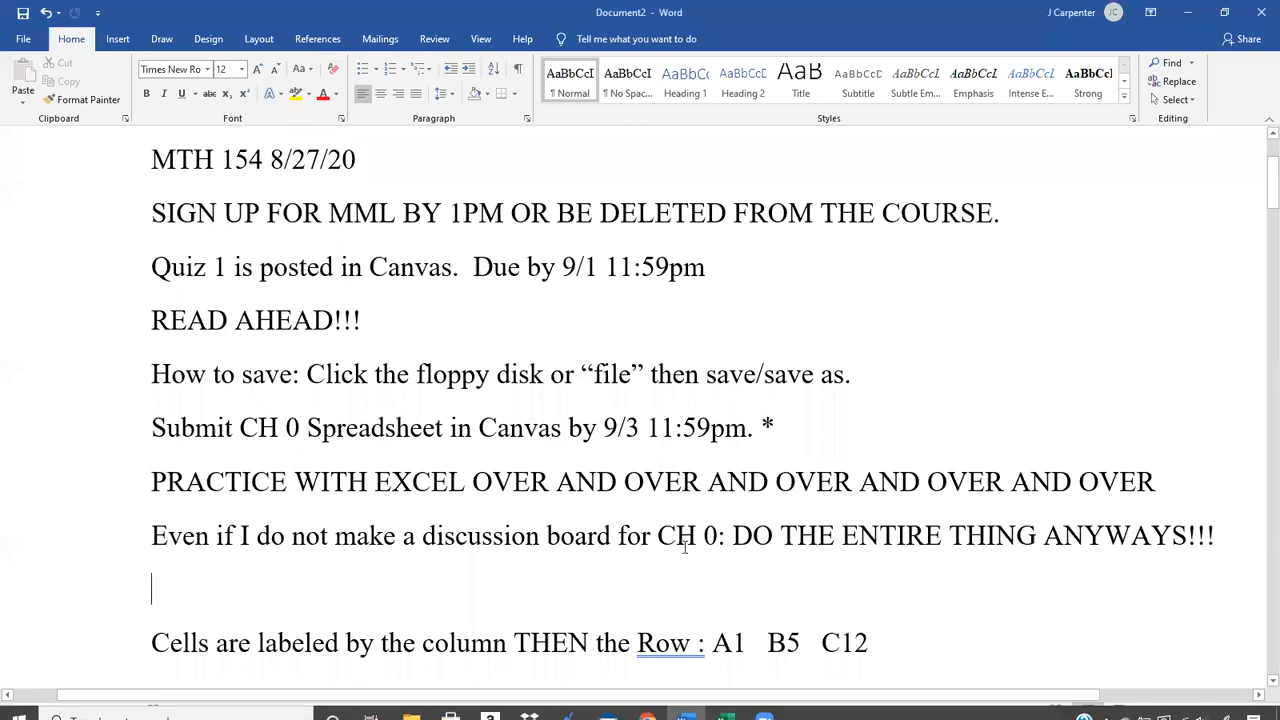
scroll(685, 547, down, 5)
scroll(685, 547, down, 2)
scroll(680, 543, up, 2)
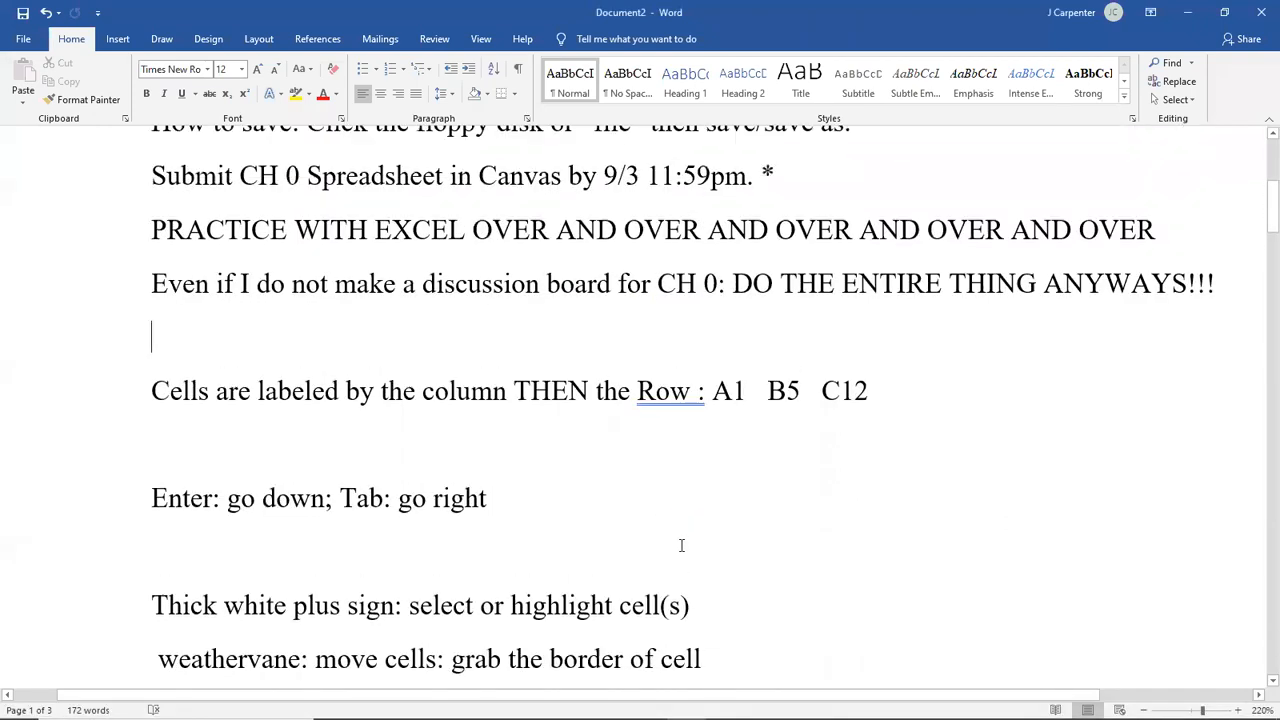
scroll(689, 534, down, 1)
drag(972, 632, 160, 490)
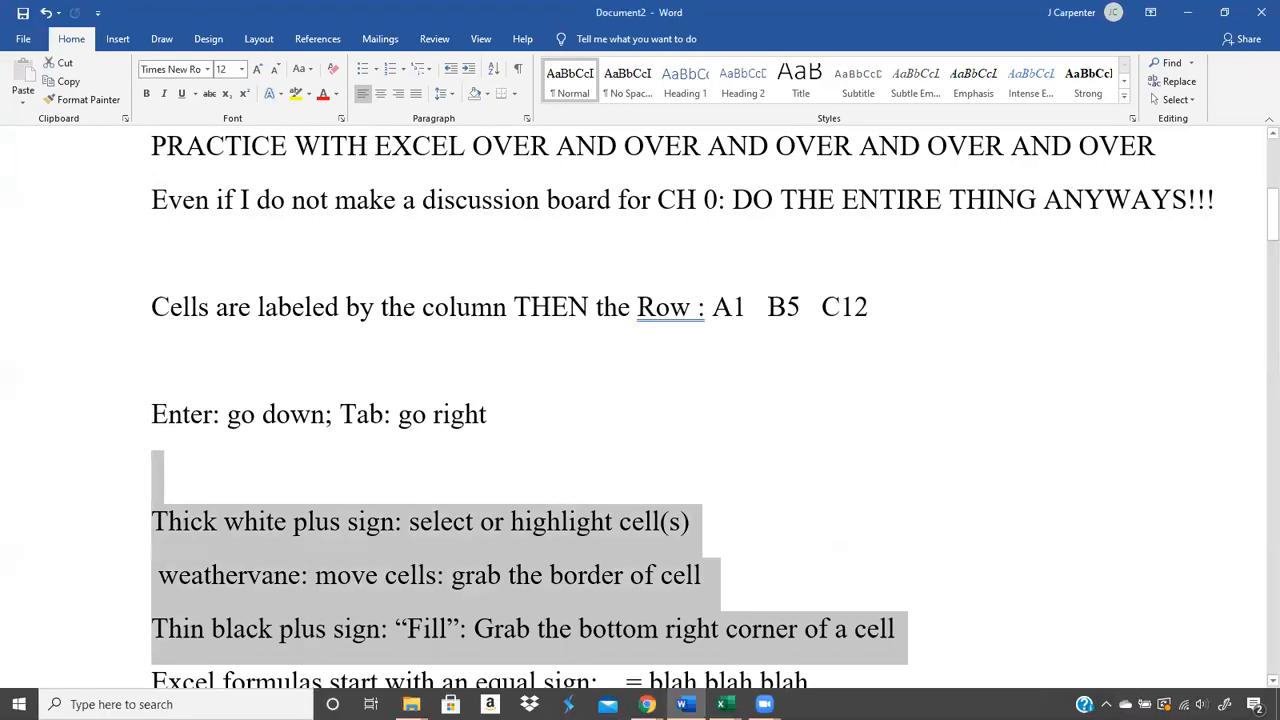
- Check the Excel sheet briefly and return to the Word notes to review the lines on cell labels, Enter and Tab
mouse_move(724, 704)
click(816, 645)
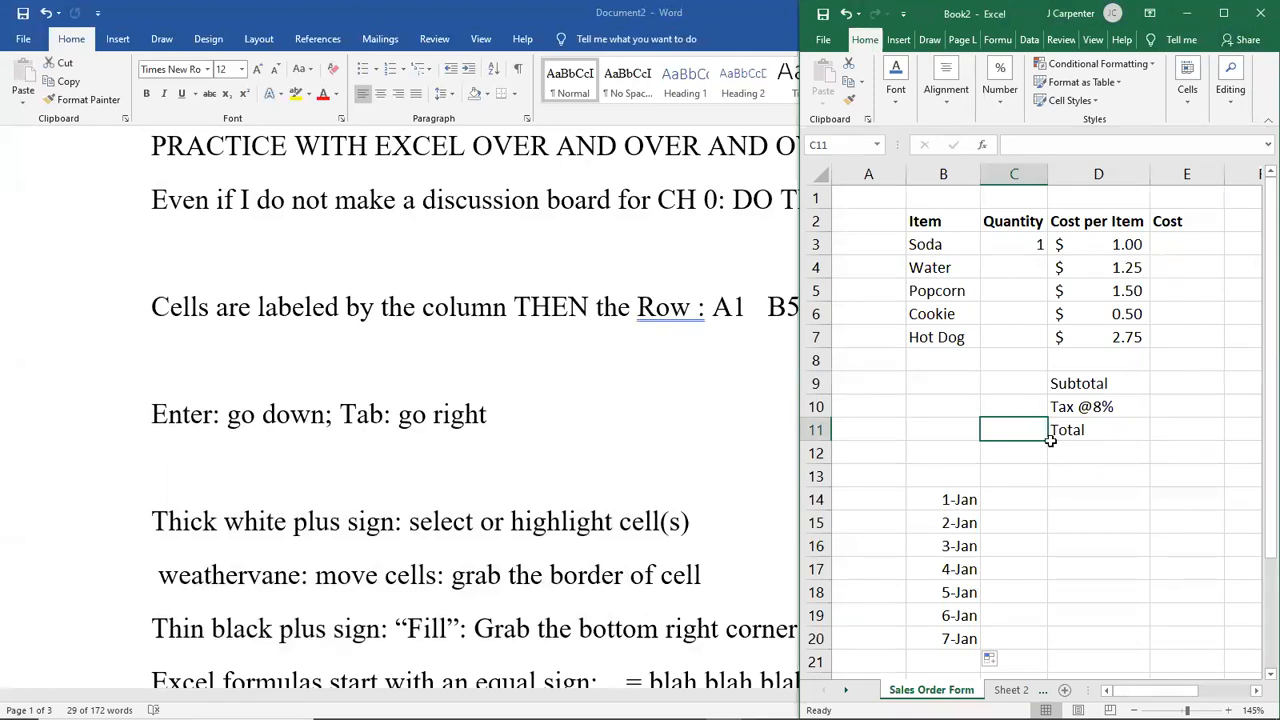
click(544, 452)
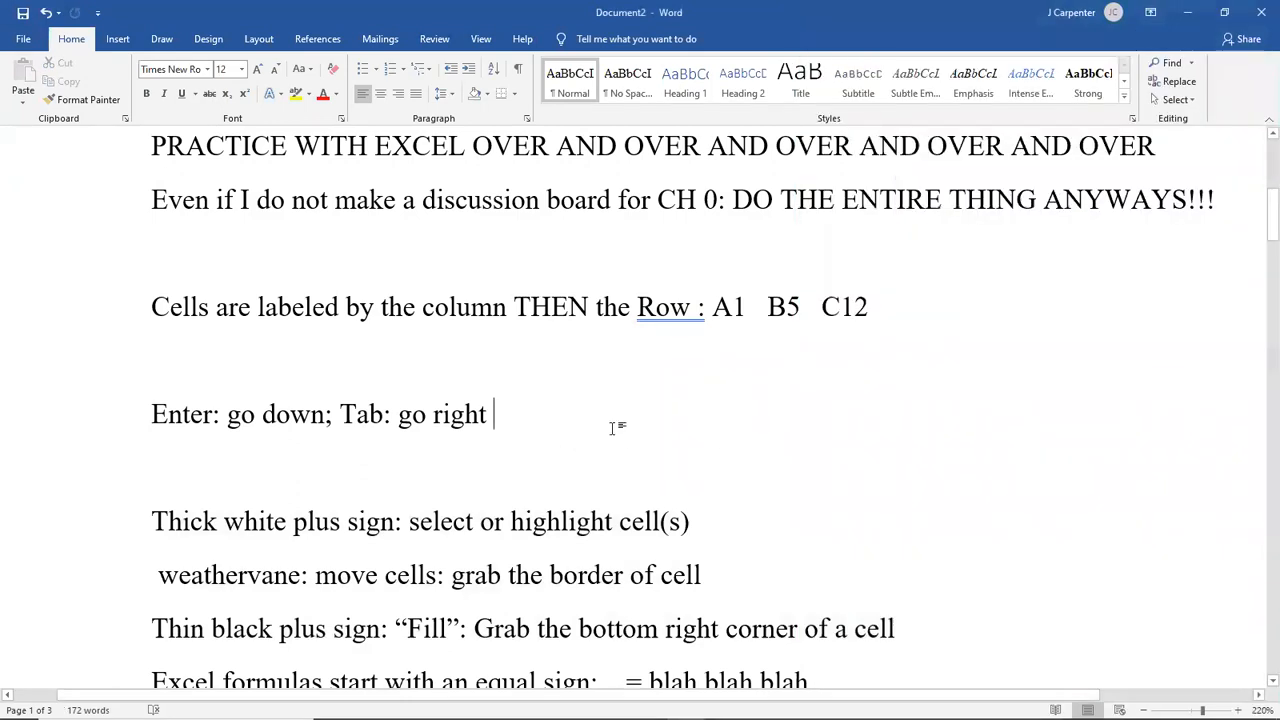
scroll(1198, 377, up, 1)
drag(1262, 226, 1258, 235)
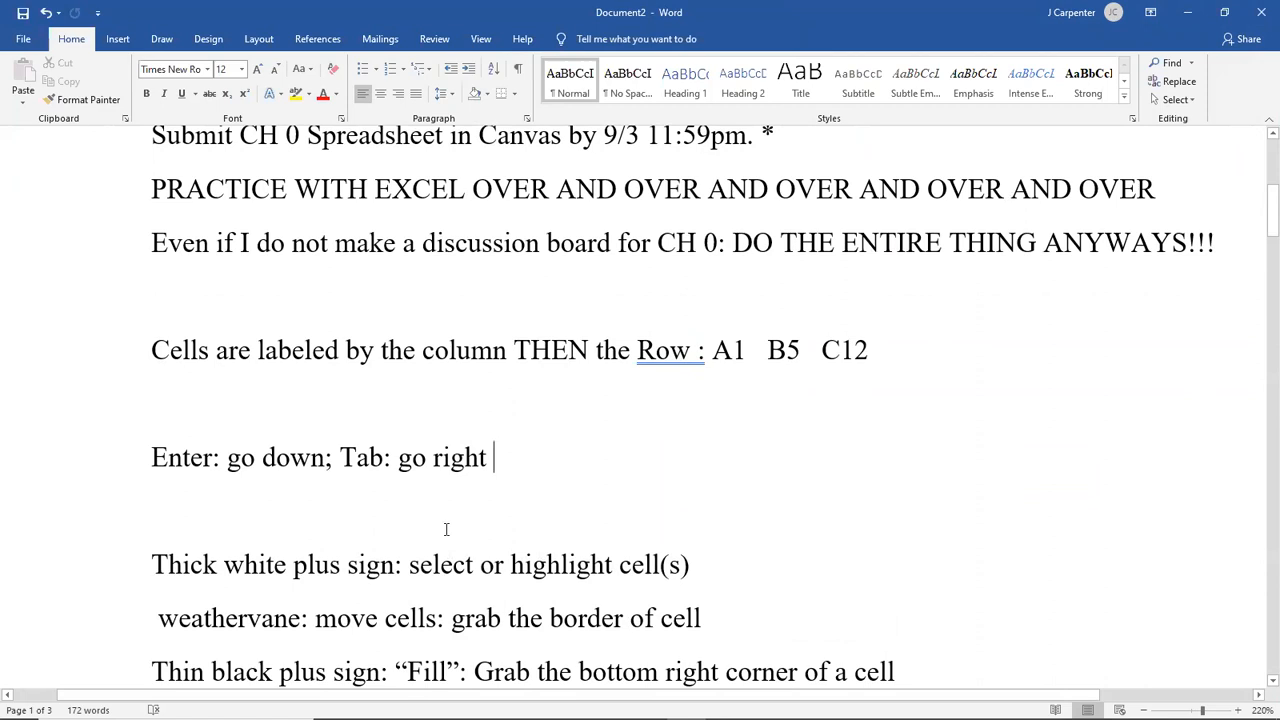
- Minimize the Word notes and advance the e-book to page 00-06
click(1192, 13)
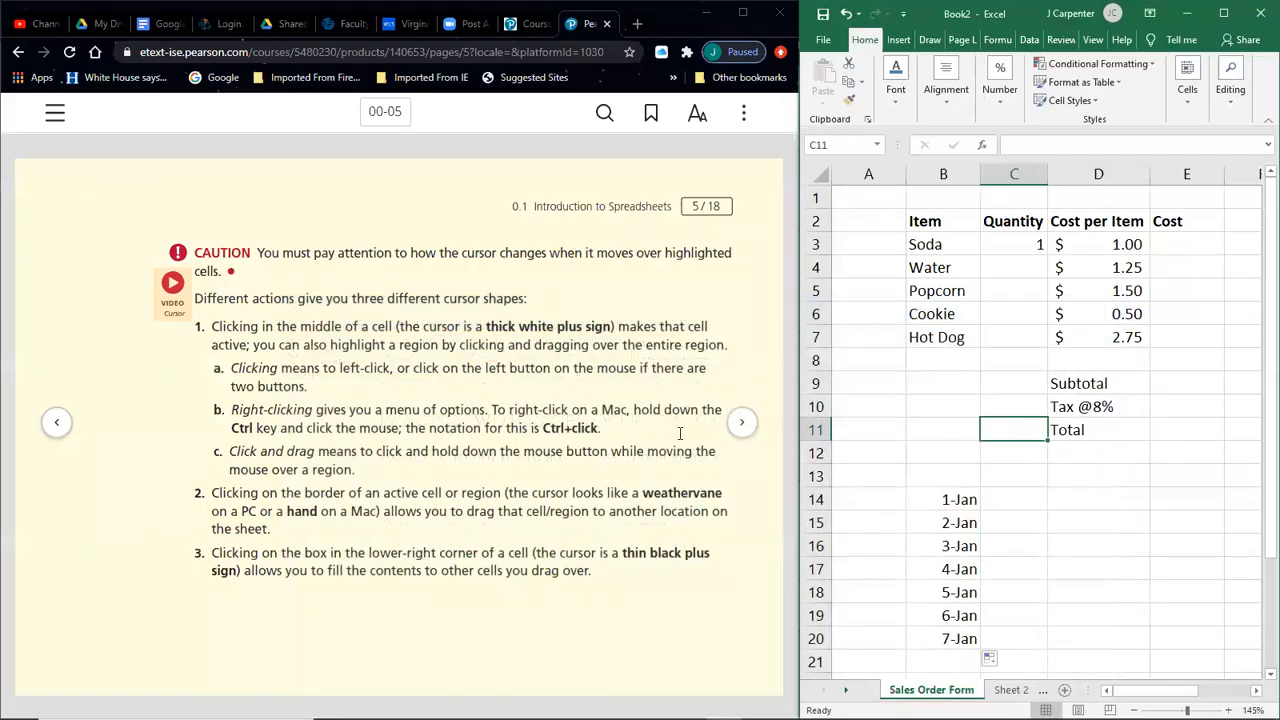
click(741, 423)
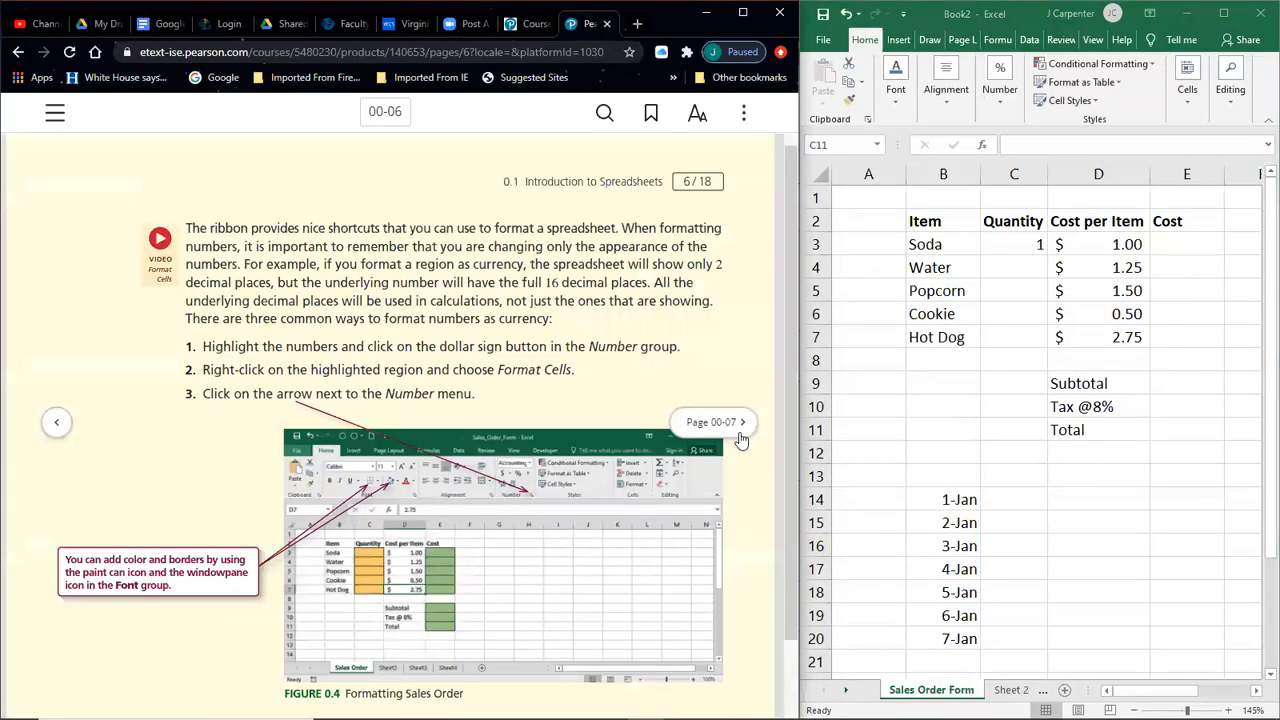
- Examine the empty Cost column cells and the Soda row's quantity on the sales order sheet
click(1170, 267)
click(1164, 287)
click(1166, 222)
click(1166, 246)
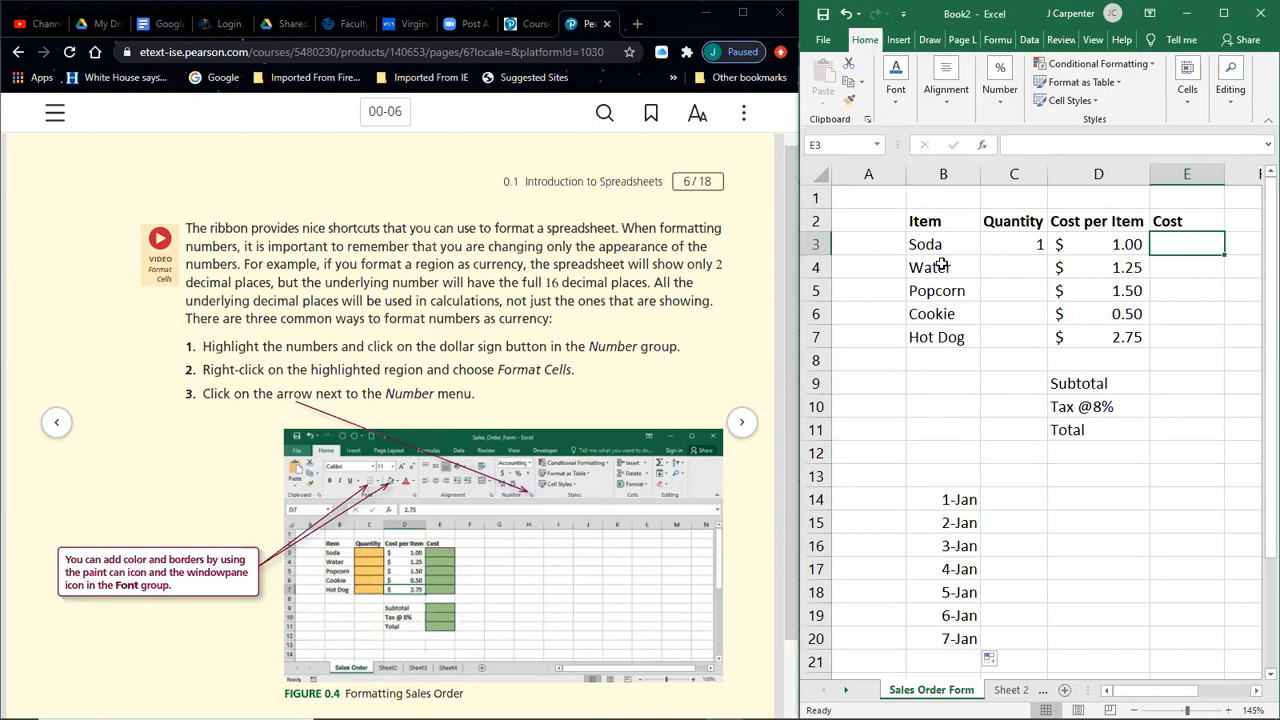
click(1007, 245)
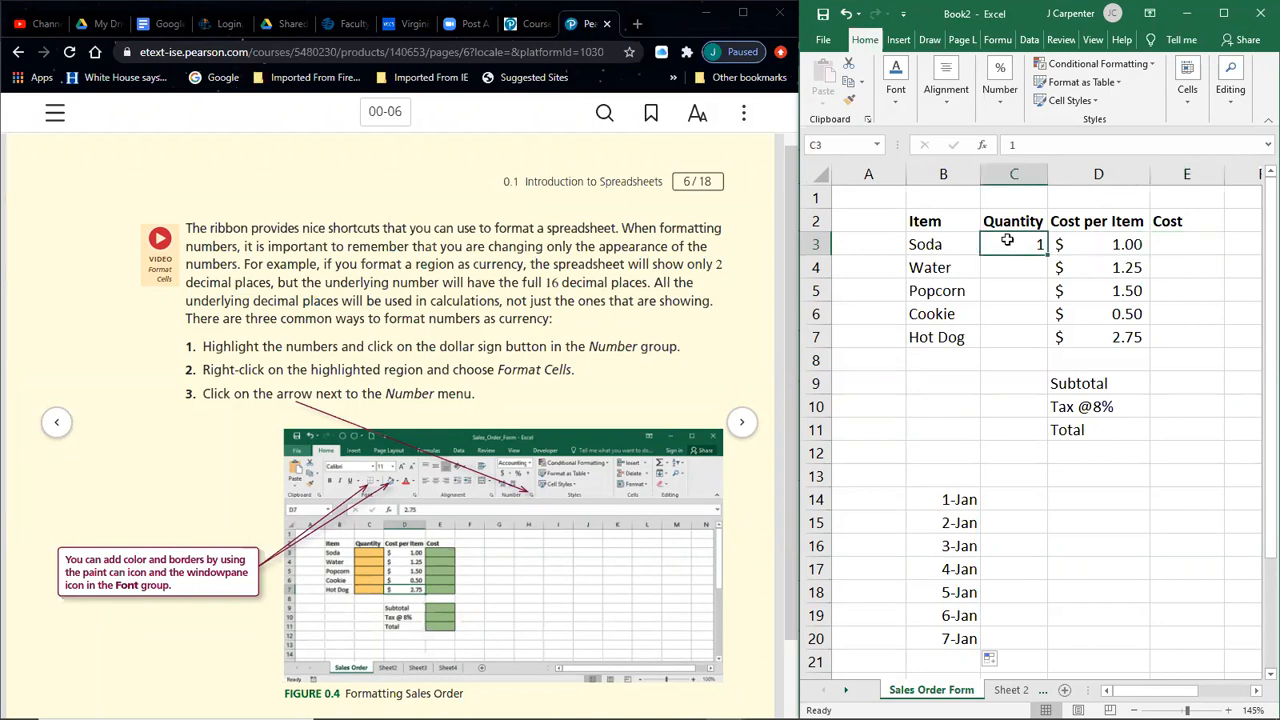
click(1176, 242)
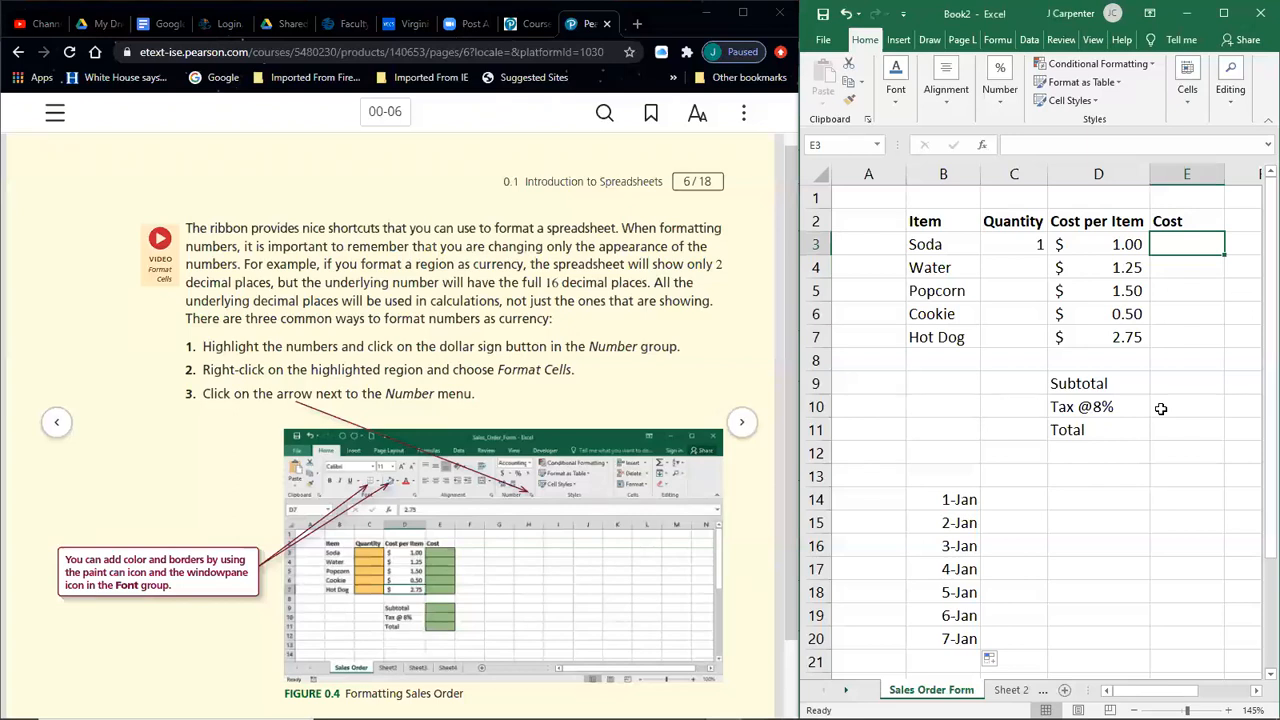
- Set the Soda quantity in C3 to 2 and enter its cost in E3 as 2
click(1027, 238)
text(2)
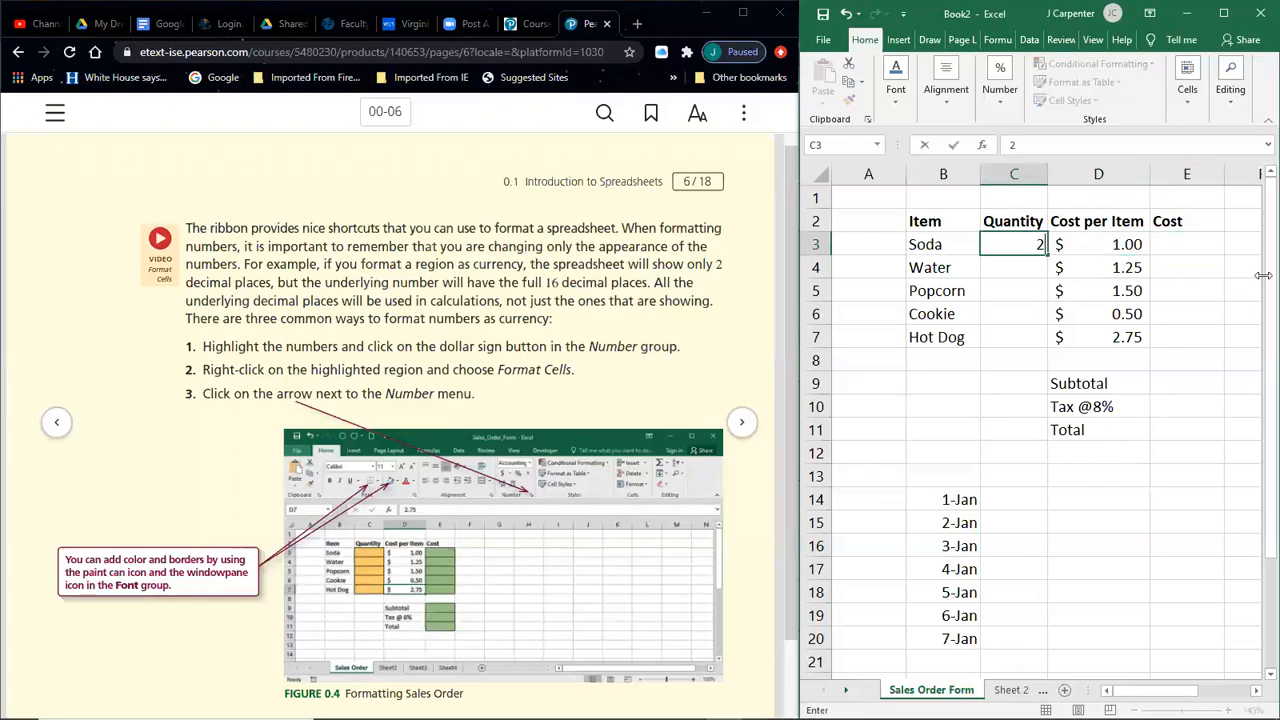
key(Return)
click(1202, 236)
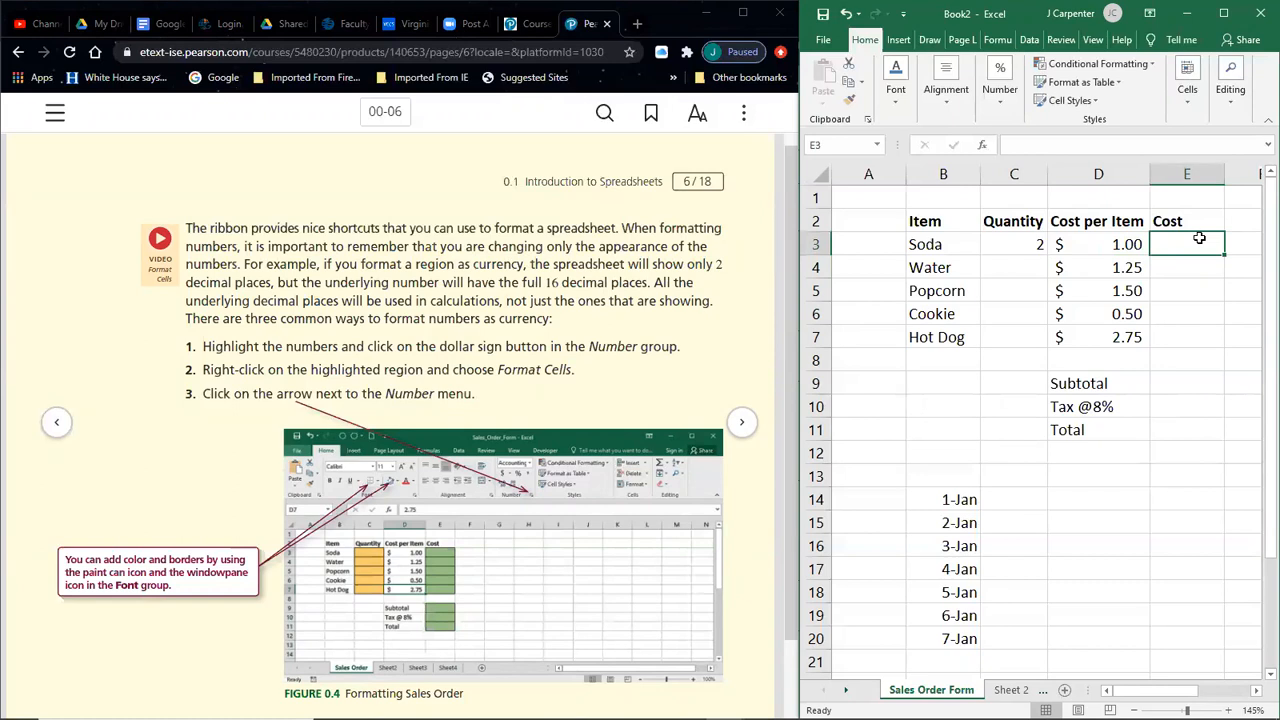
text(2)
key(Return)
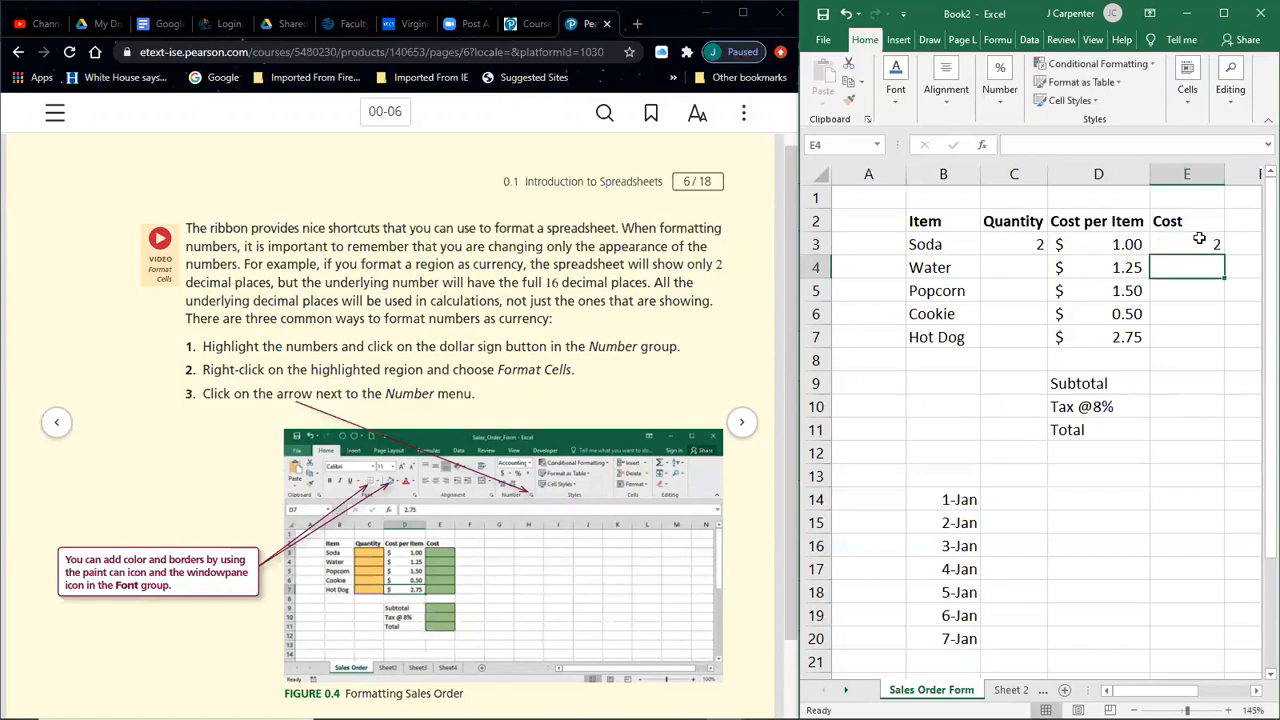
- Set the Soda quantity in C3 to 5 and its cost in E3 to 5
click(1019, 241)
text(5)
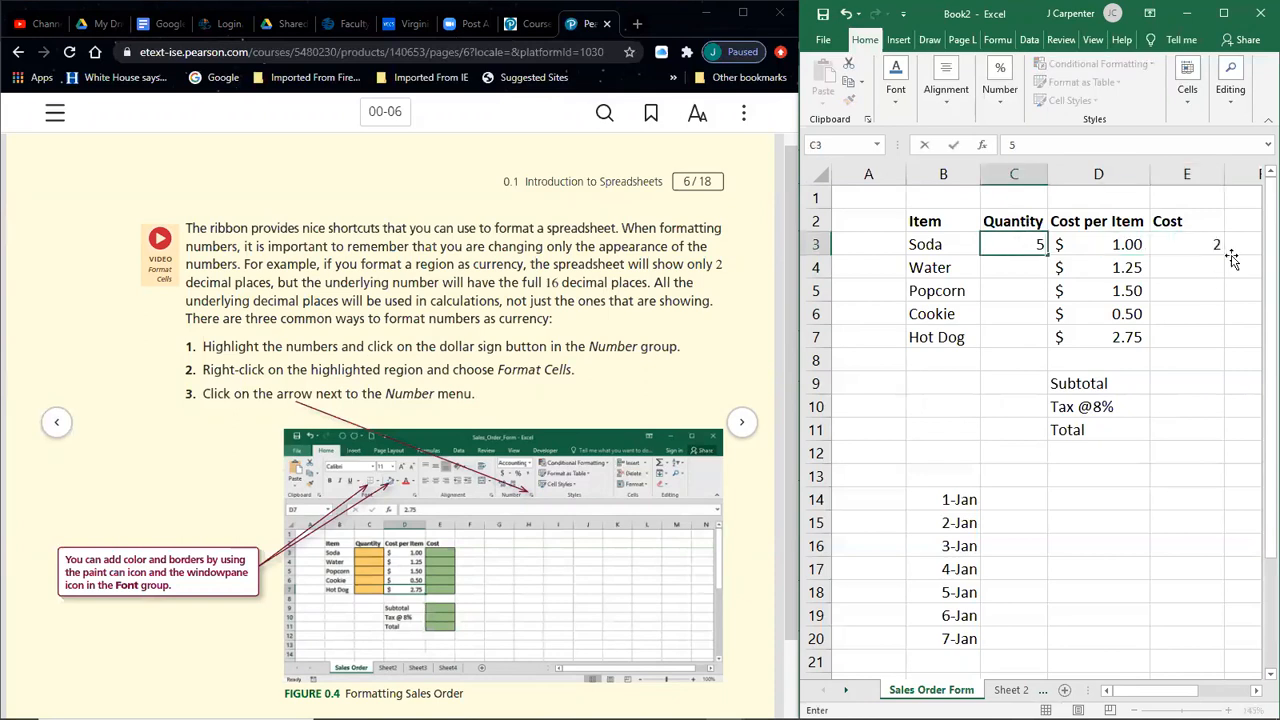
click(1201, 237)
text(5)
key(Return)
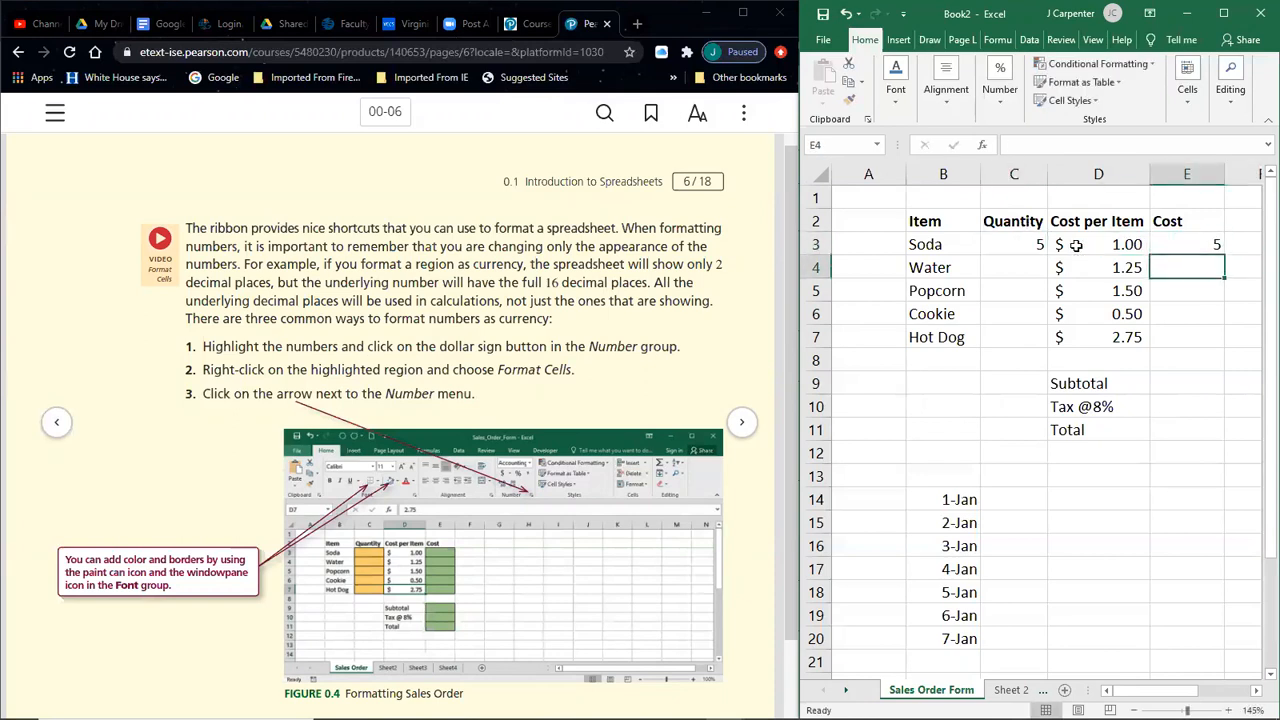
- Enter a Water quantity of 10 in C4 and a cost of 12.50 in E4
click(1040, 261)
text(10)
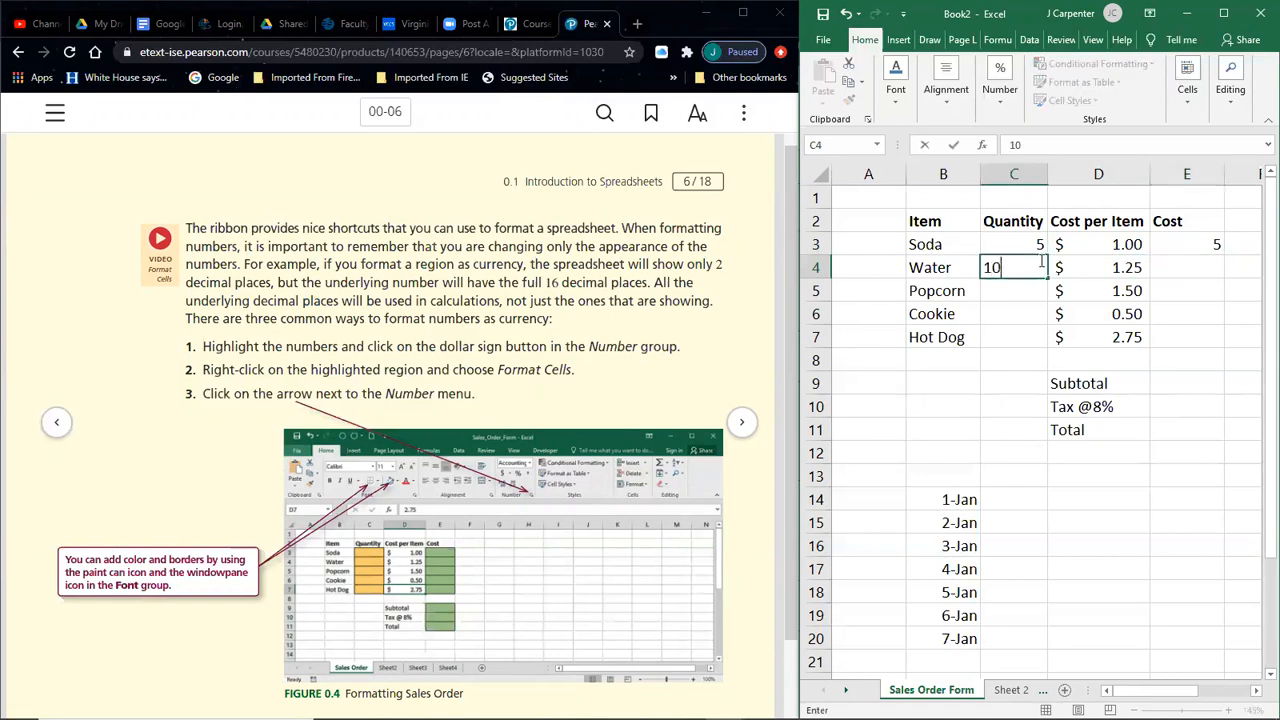
click(1203, 268)
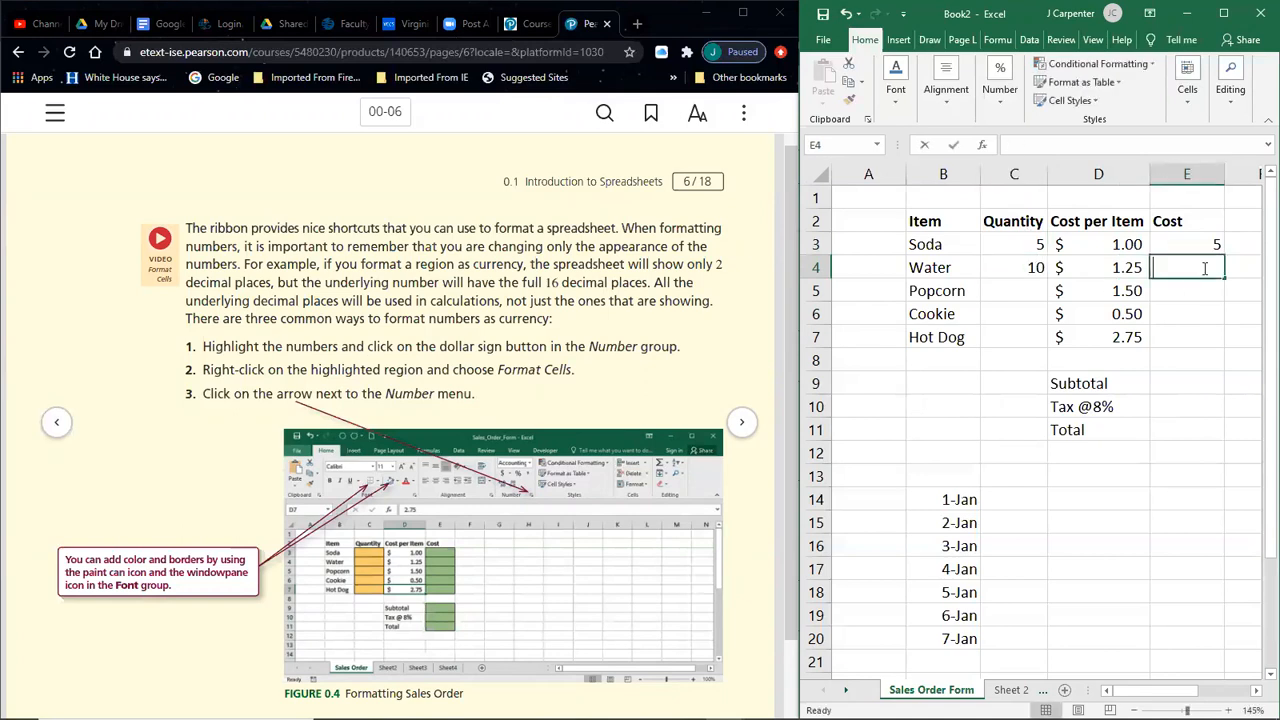
text(12.50)
key(Return)
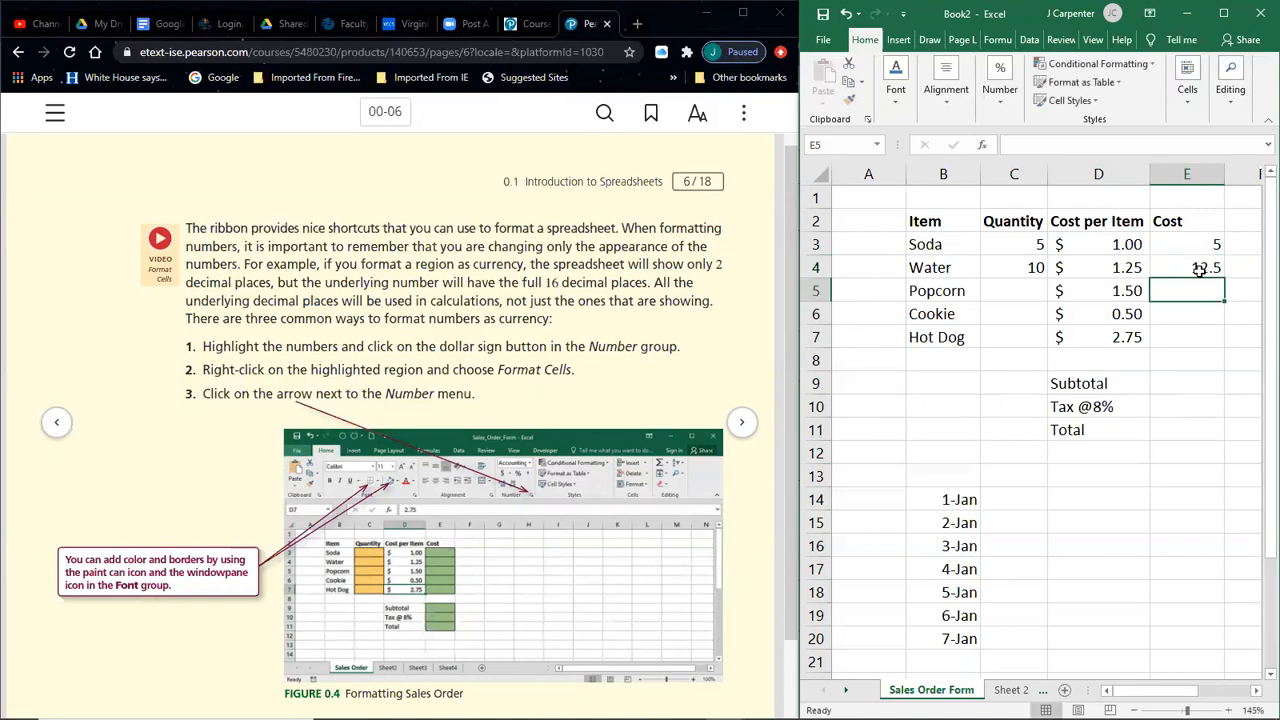
- Replace the Water cost in E4 with 10*1.25, without an equal sign, and reselect the cell
click(1199, 269)
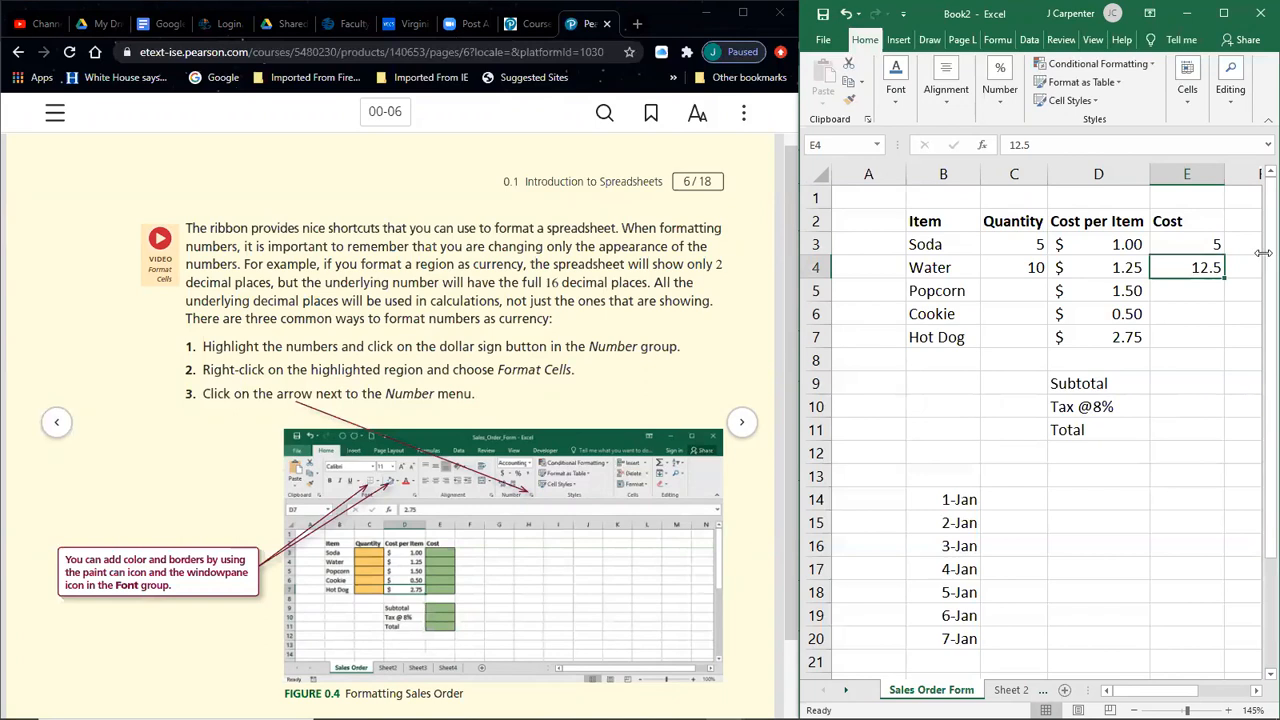
text(10*1.25)
key(Return)
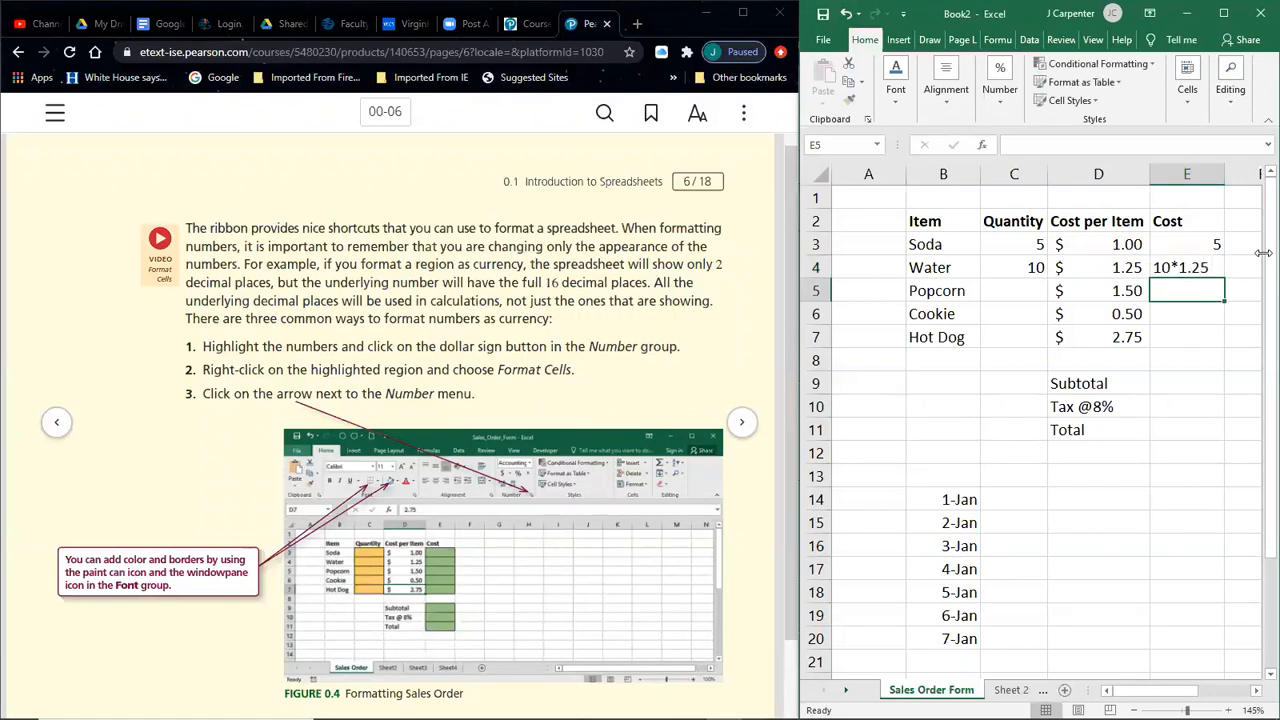
key(Up)
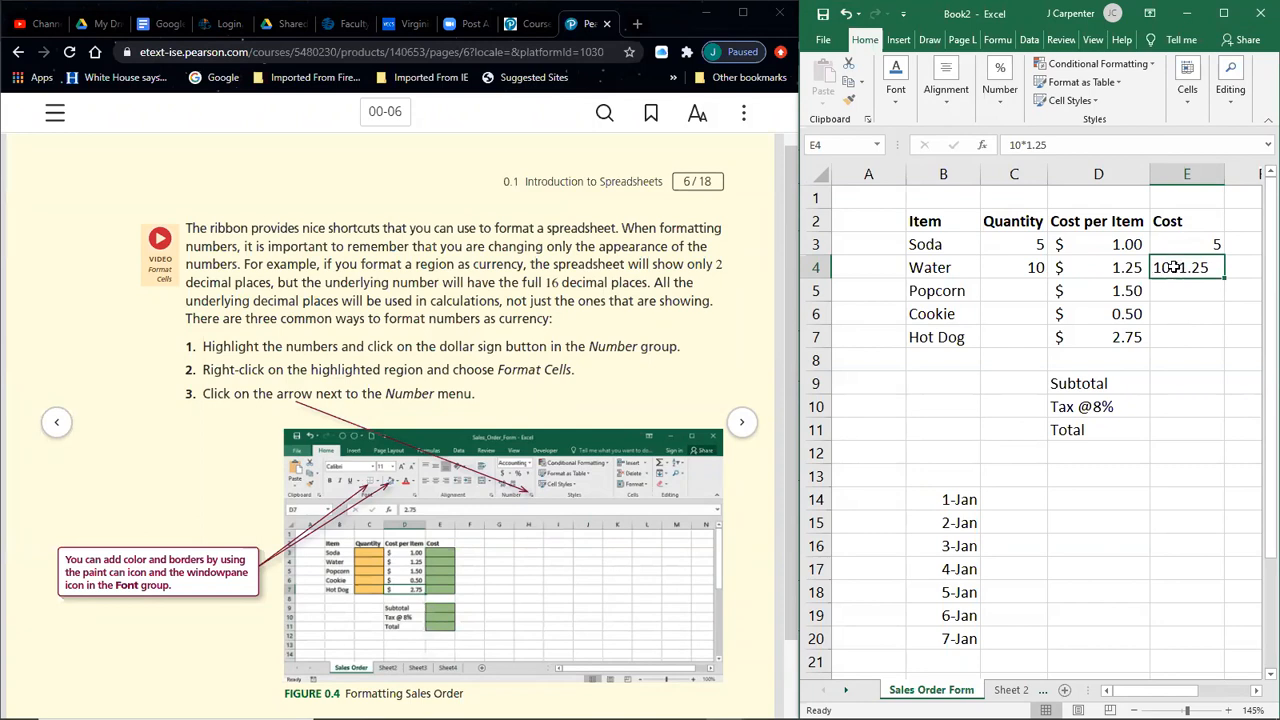
- Clear the Water quantity in C4 and cost in E4, and select the Soda cost cell E3
click(1038, 267)
key(Delete)
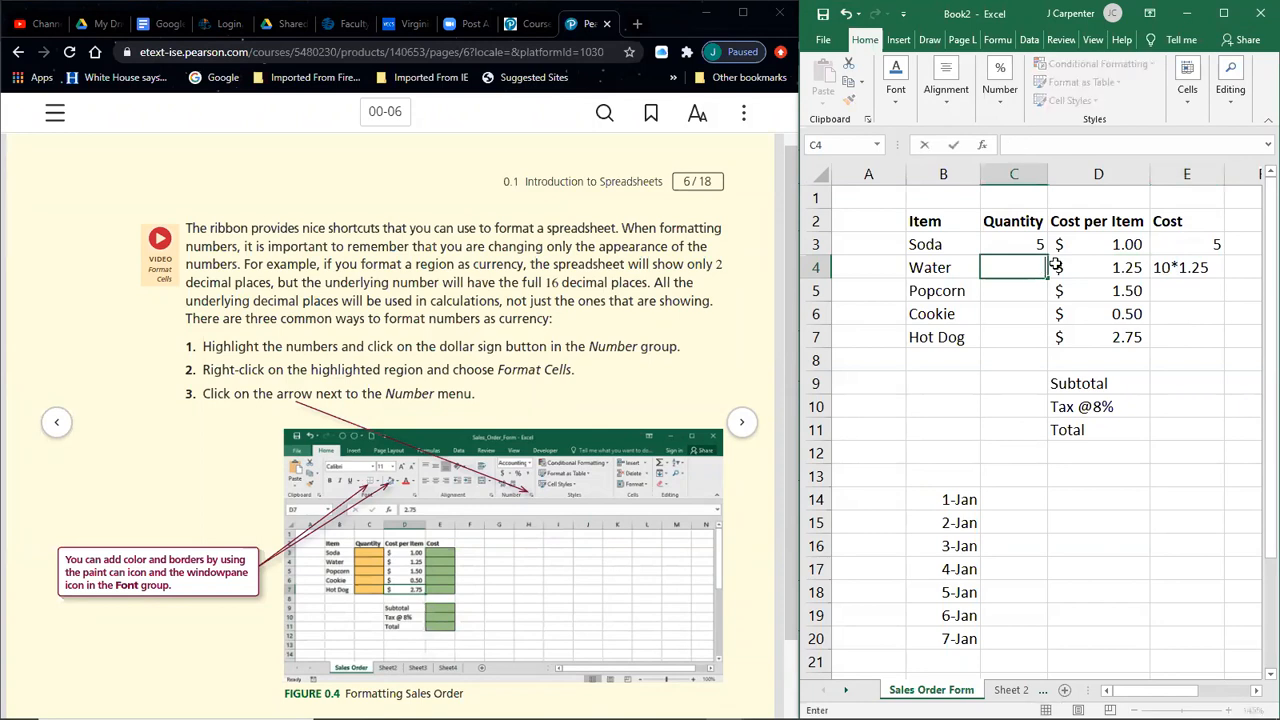
click(1165, 268)
key(Delete)
click(1185, 246)
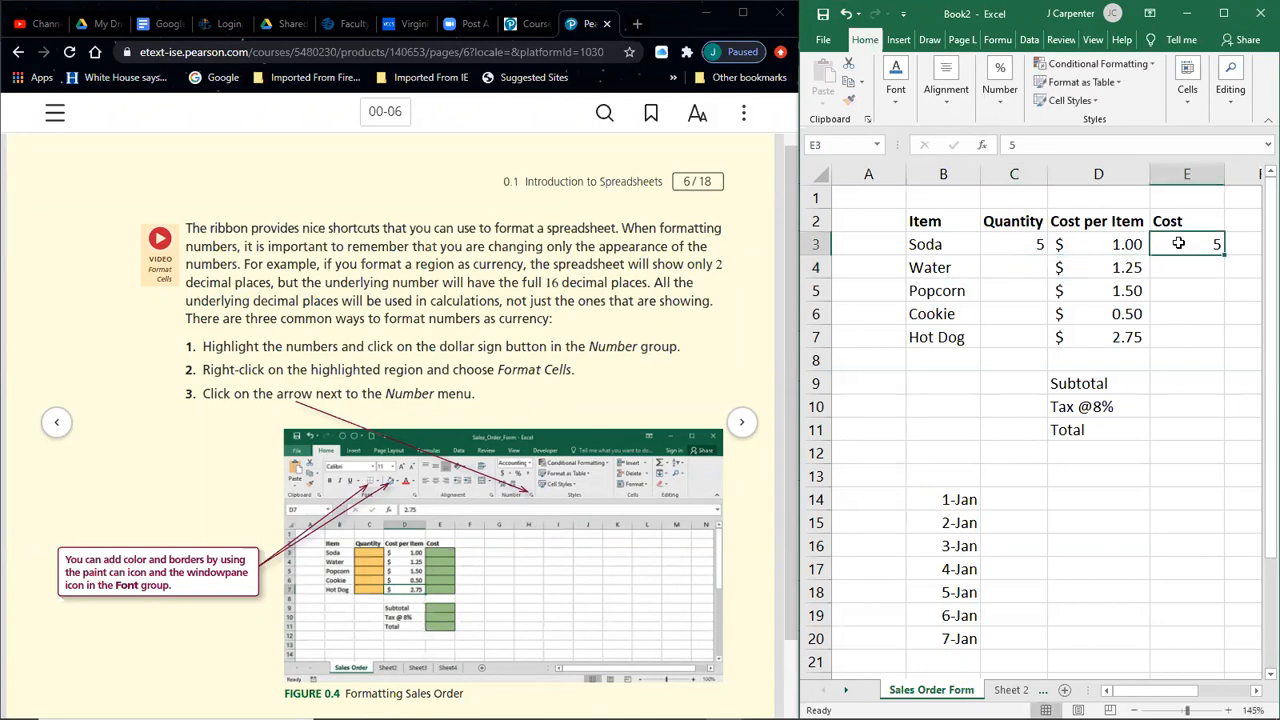
- Replace the Soda cost in E3 with 5*1, without an equal sign
key(BackSpace)
text(%)
key(BackSpace)
text(5*1)
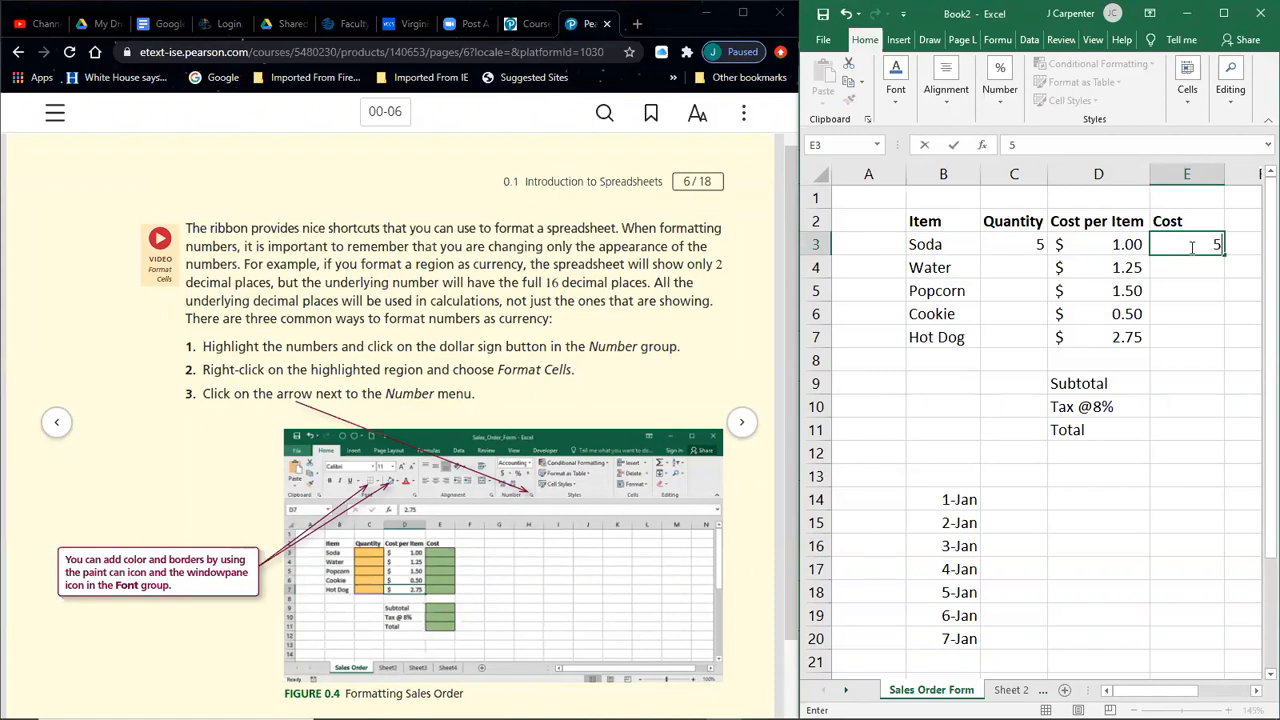
key(Return)
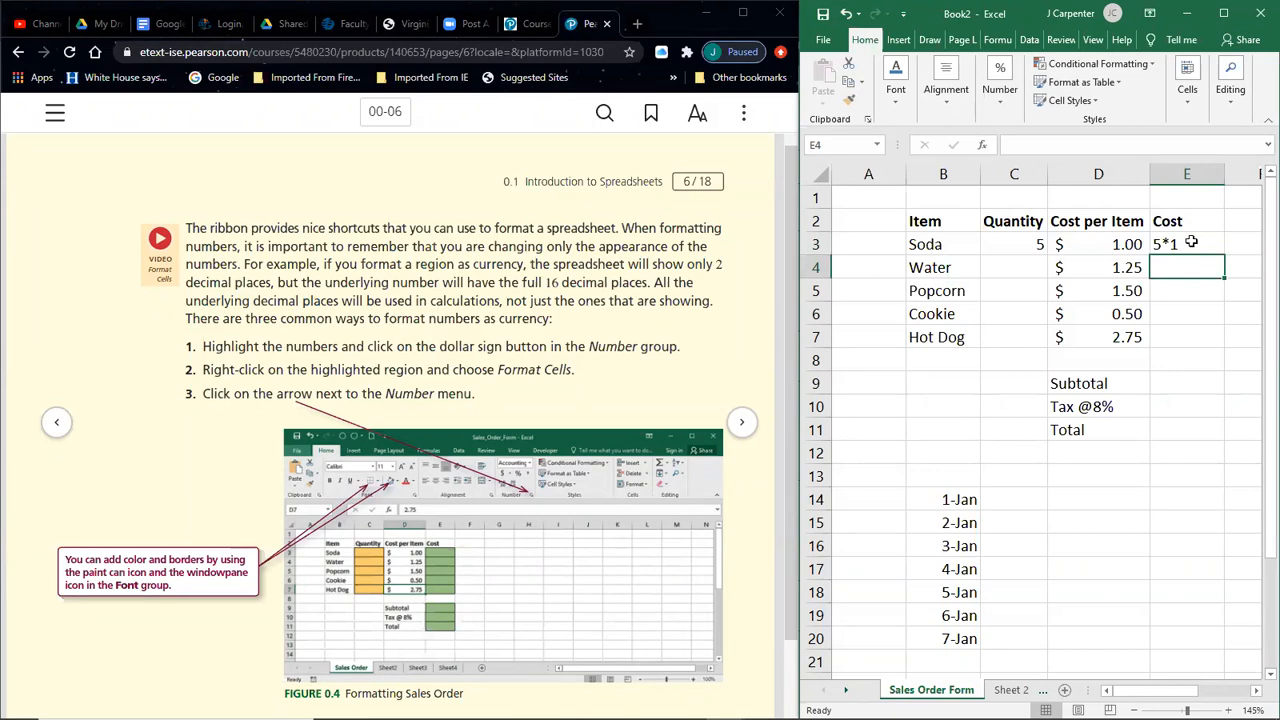
- Clear the Soda cost cell E3, enter the formula =5*1 in it, and reselect the cell
click(1192, 243)
key(BackSpace)
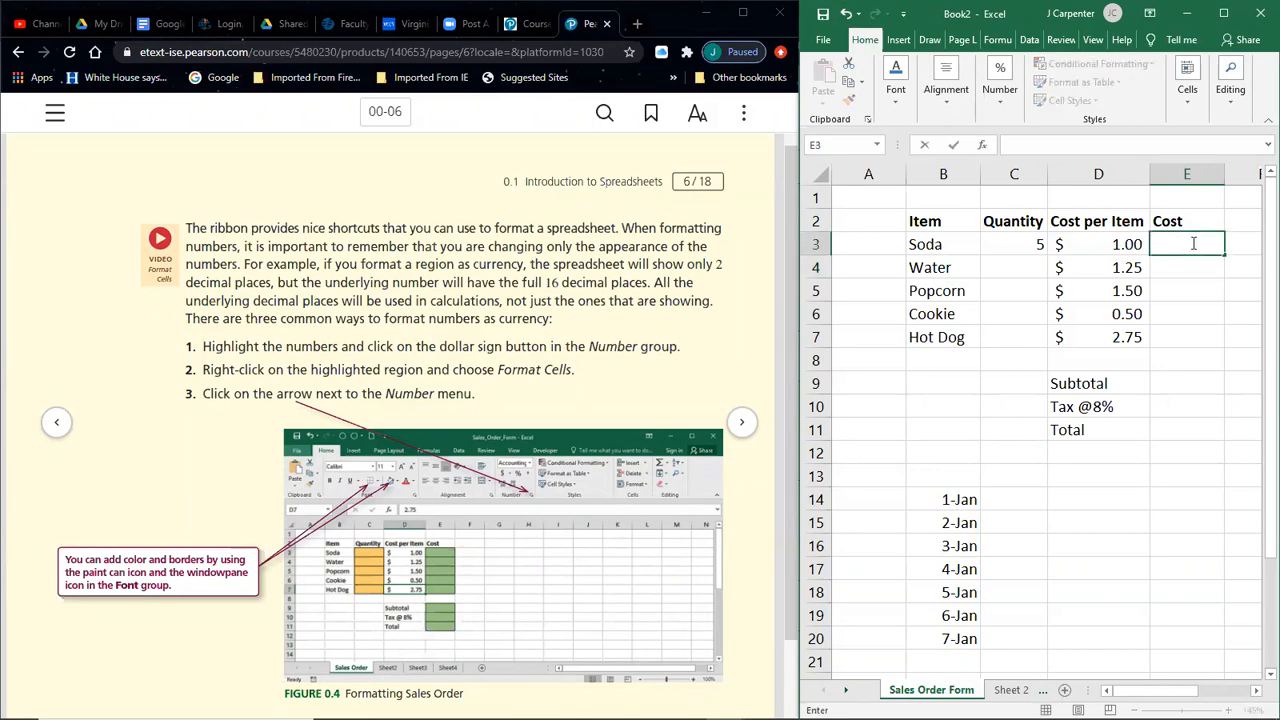
text(=)
key(Left)
key(Right)
key(BackSpace)
key(BackSpace)
text(5*1)
key(Return)
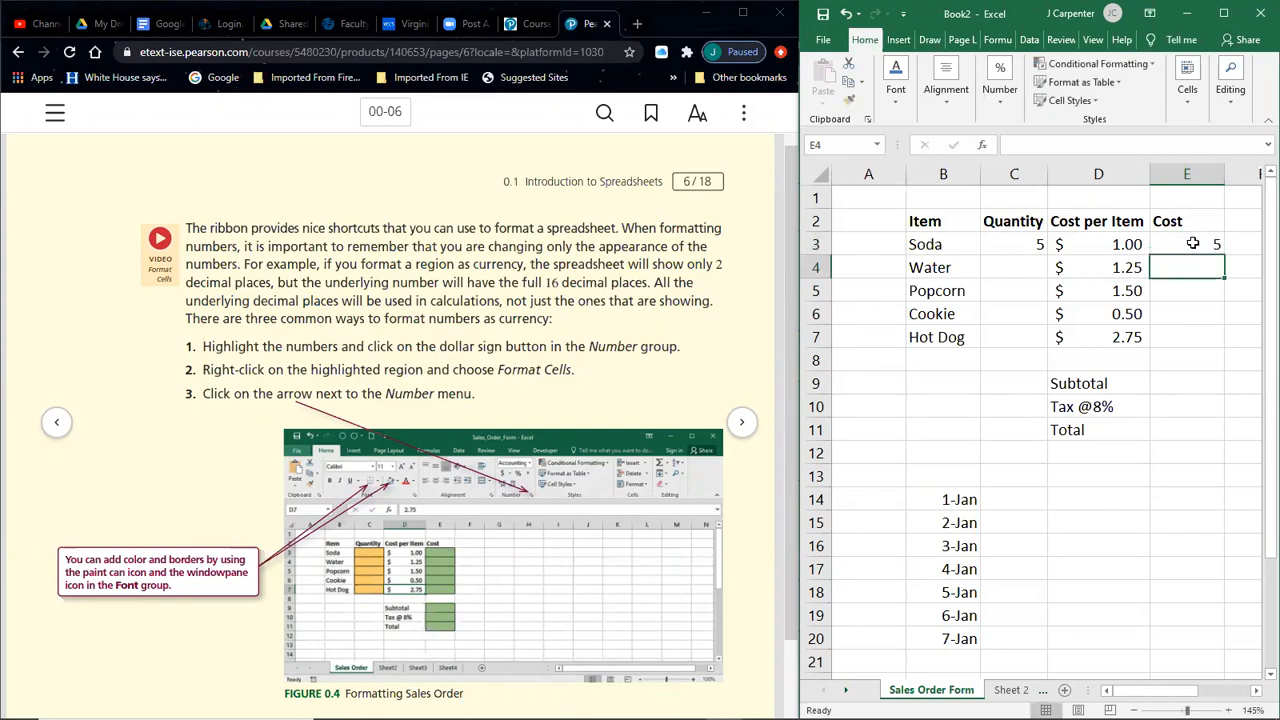
click(1193, 243)
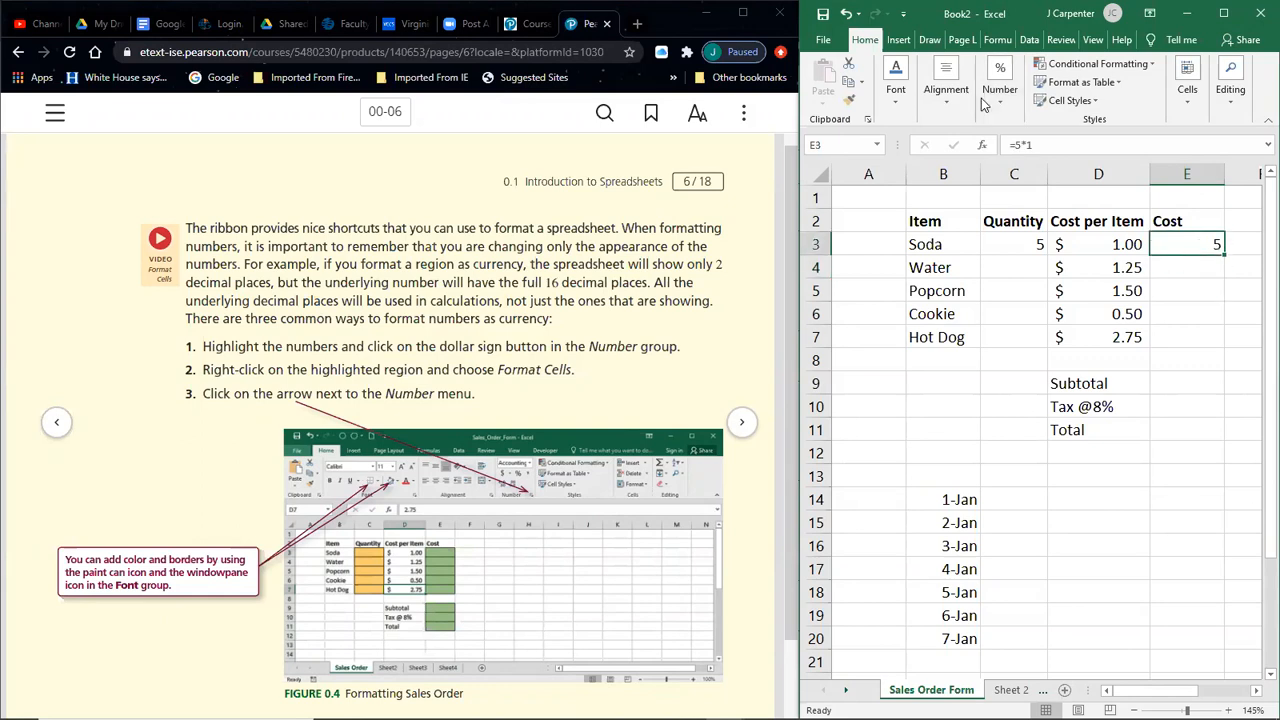
- Set the Soda quantity in C3 to 1 and select the cost cell E3
click(1197, 266)
click(1205, 244)
click(1007, 245)
text(1)
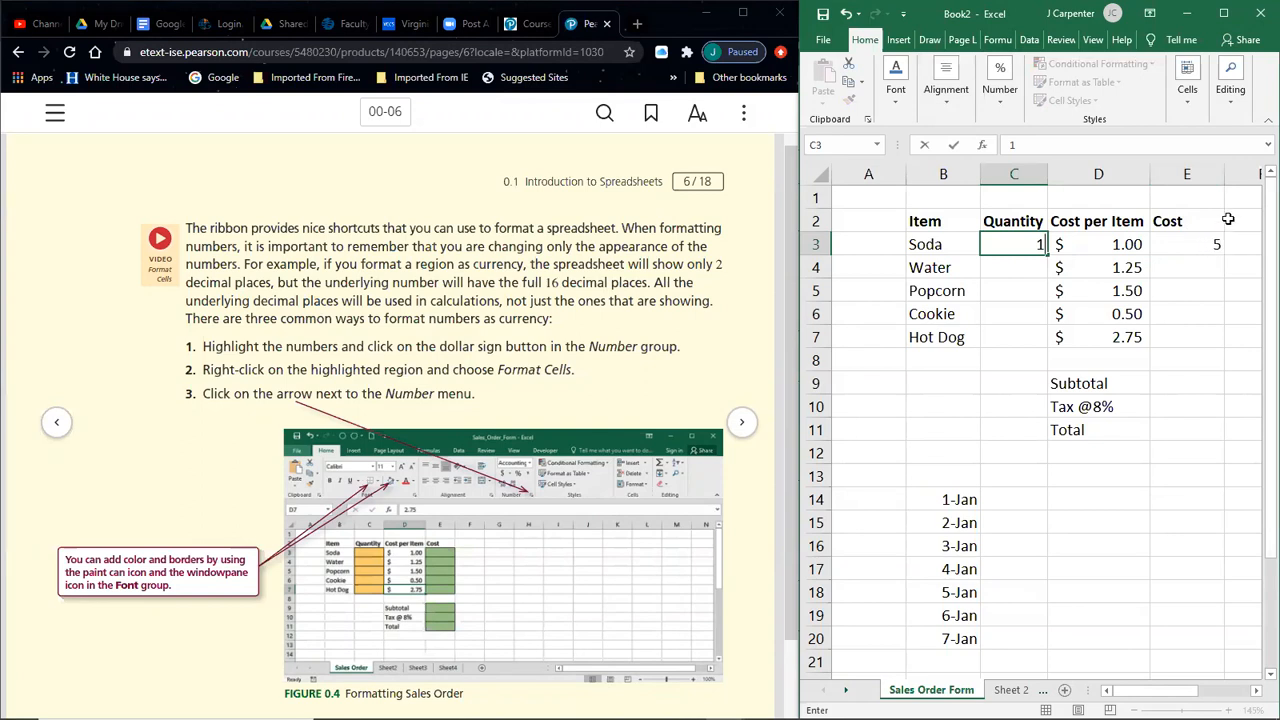
key(Return)
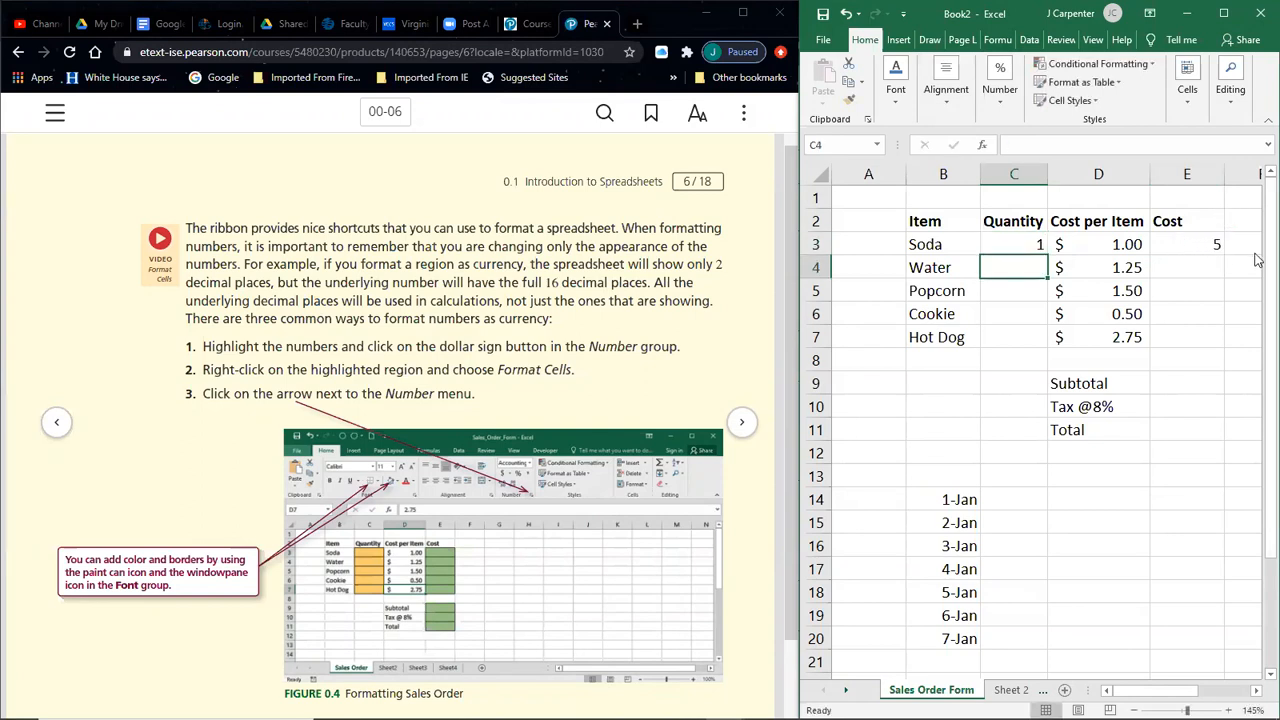
click(1190, 244)
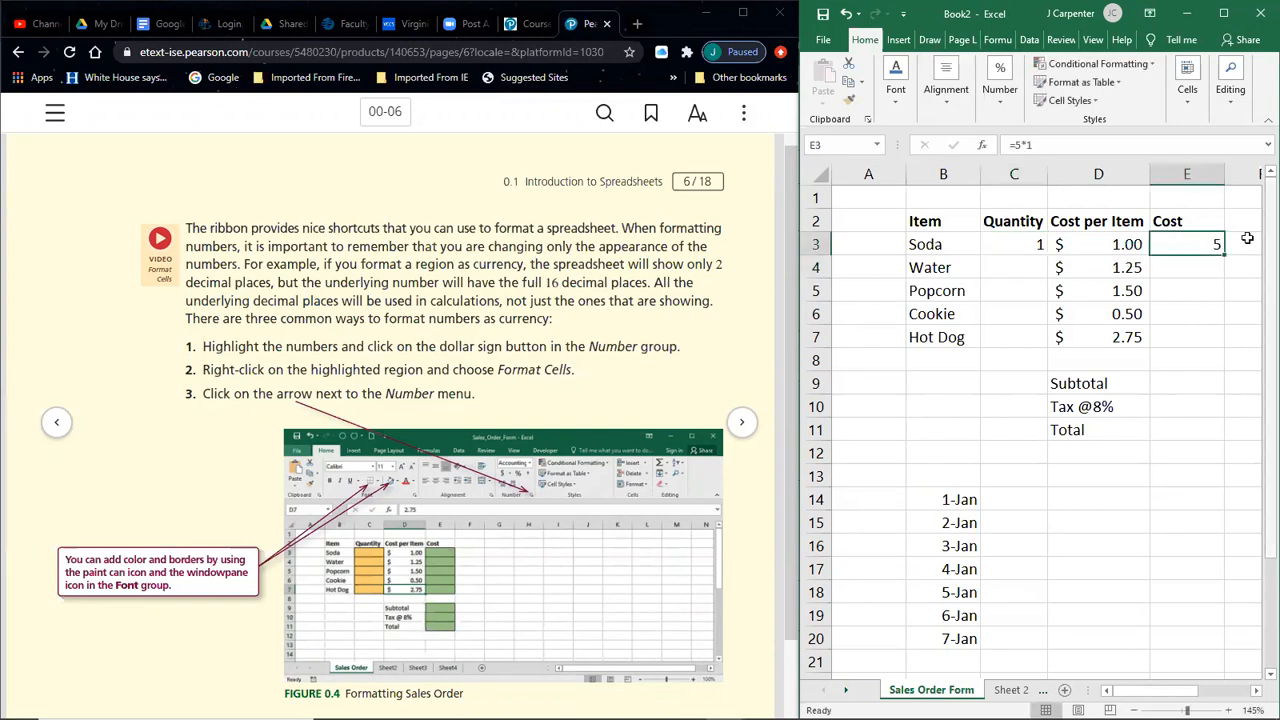
- Edit the Soda cost formula in E3 to =1*1 and reselect the cell
double_click(1190, 245)
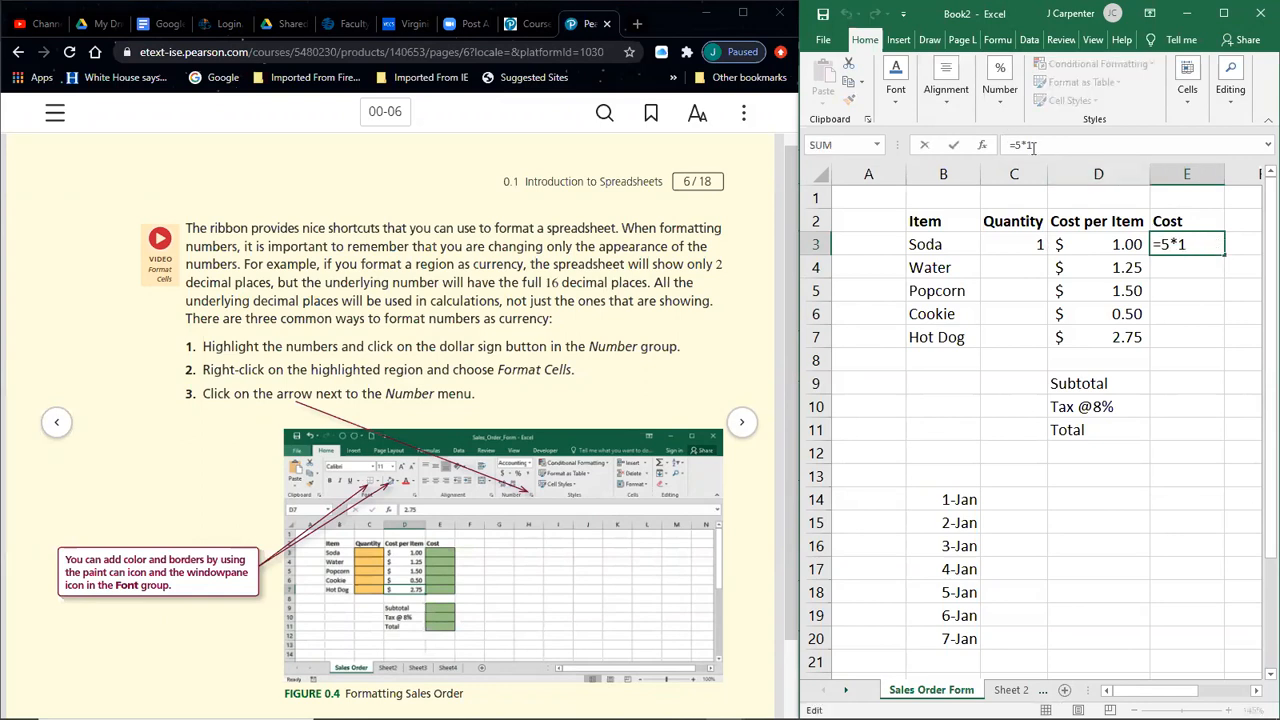
key(BackSpace)
key(BackSpace)
key(BackSpace)
text(1*1)
key(Return)
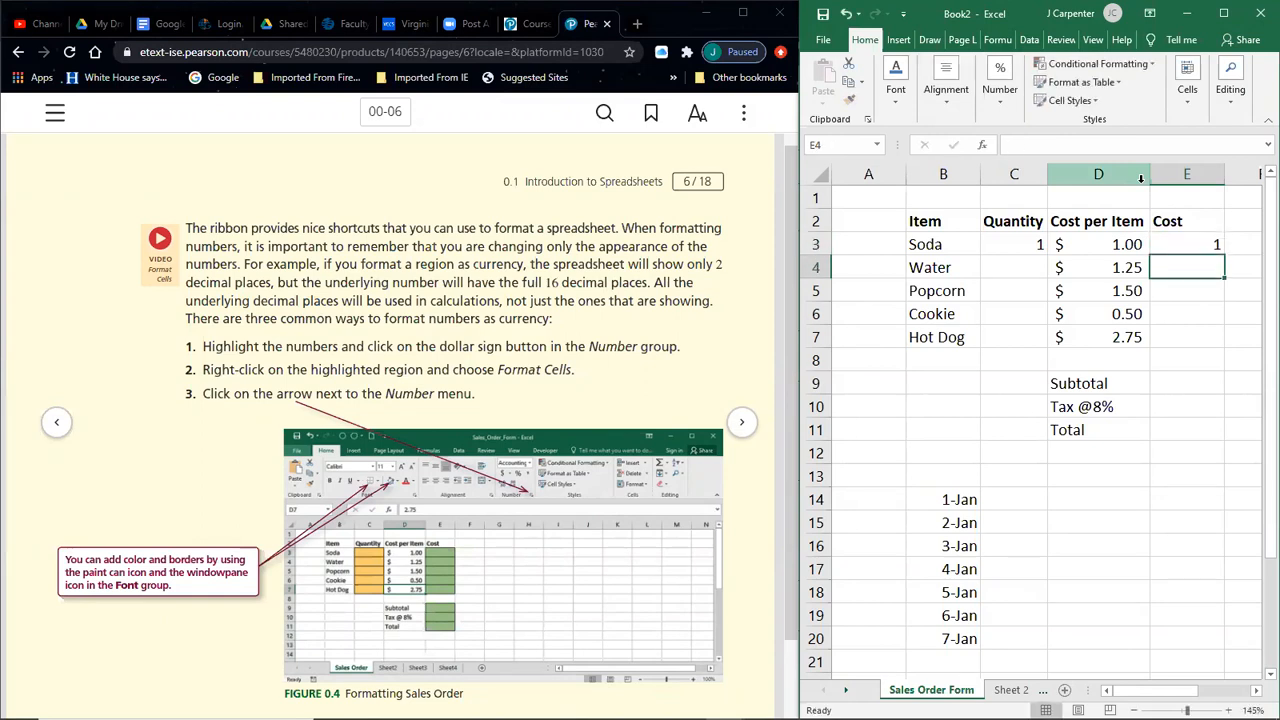
click(1190, 249)
- Change the Soda quantity in C3 to 5, replace it with 52, and select the cost cell E3
click(1025, 242)
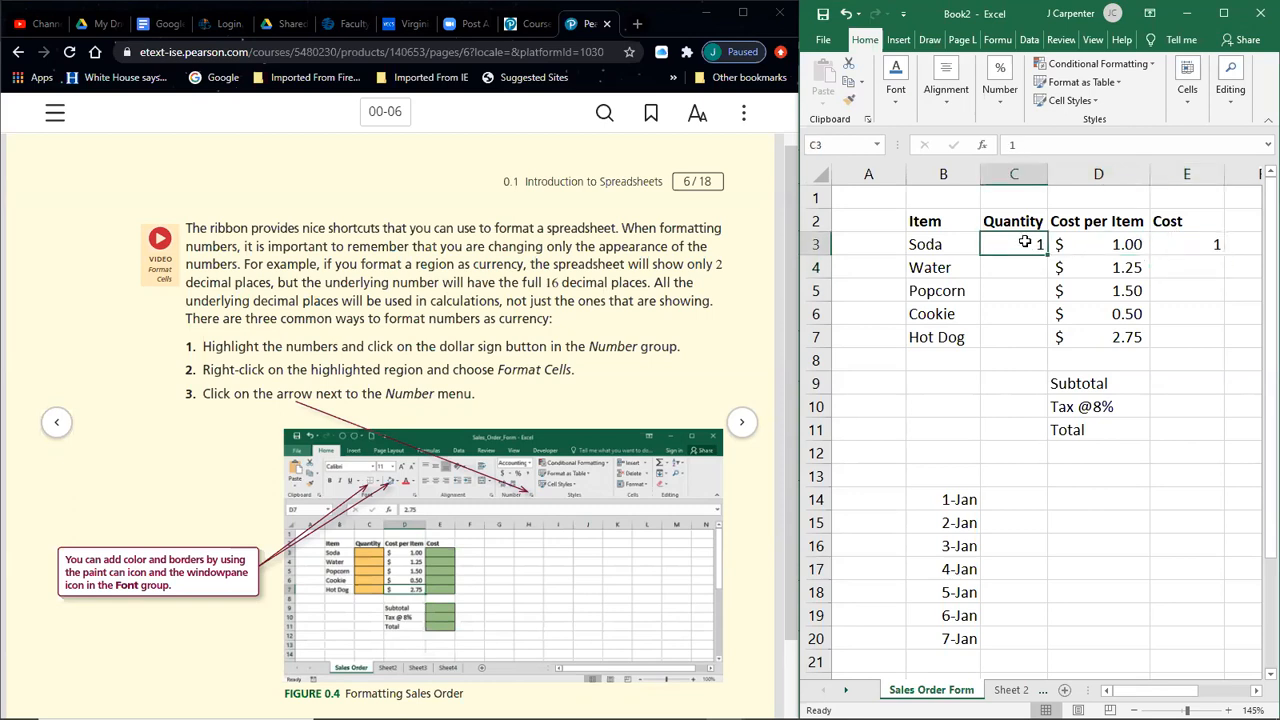
text(5)
key(Return)
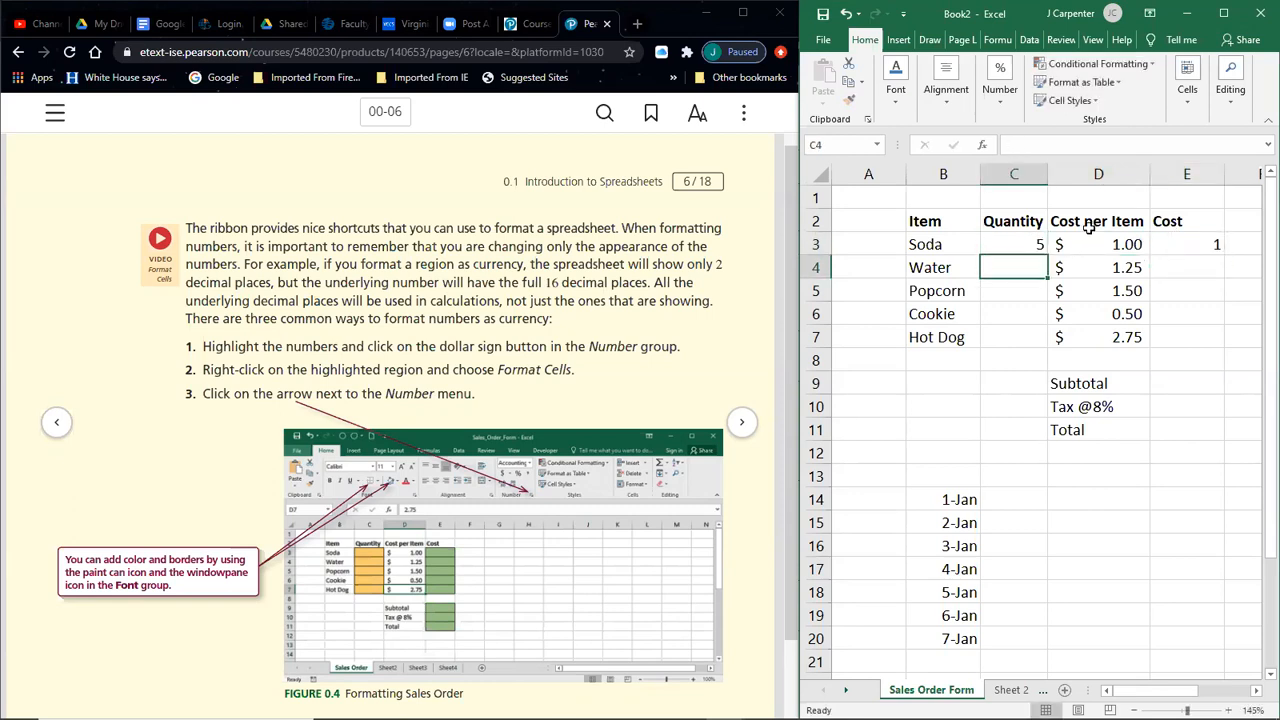
click(1033, 237)
text(52)
key(Return)
click(1174, 244)
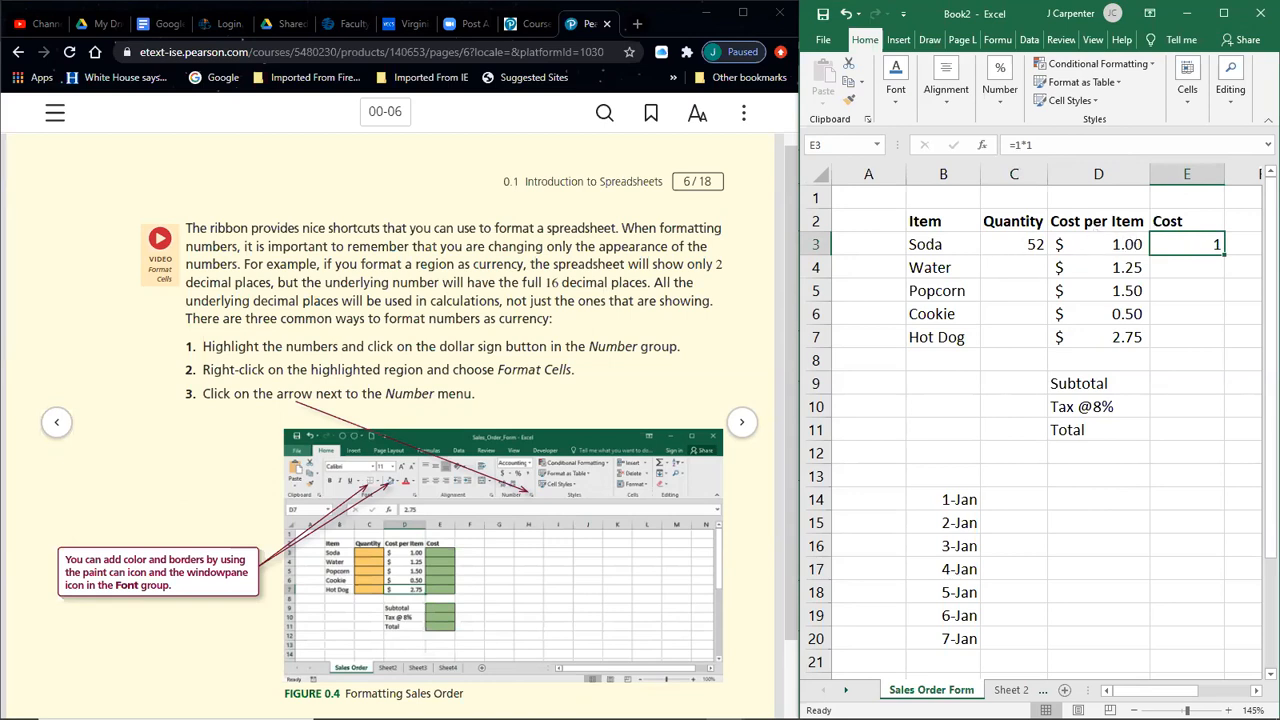
- Switch to the Word notes and highlight the "= blah blah blah" formula example and the words "Cost of items"
click(684, 704)
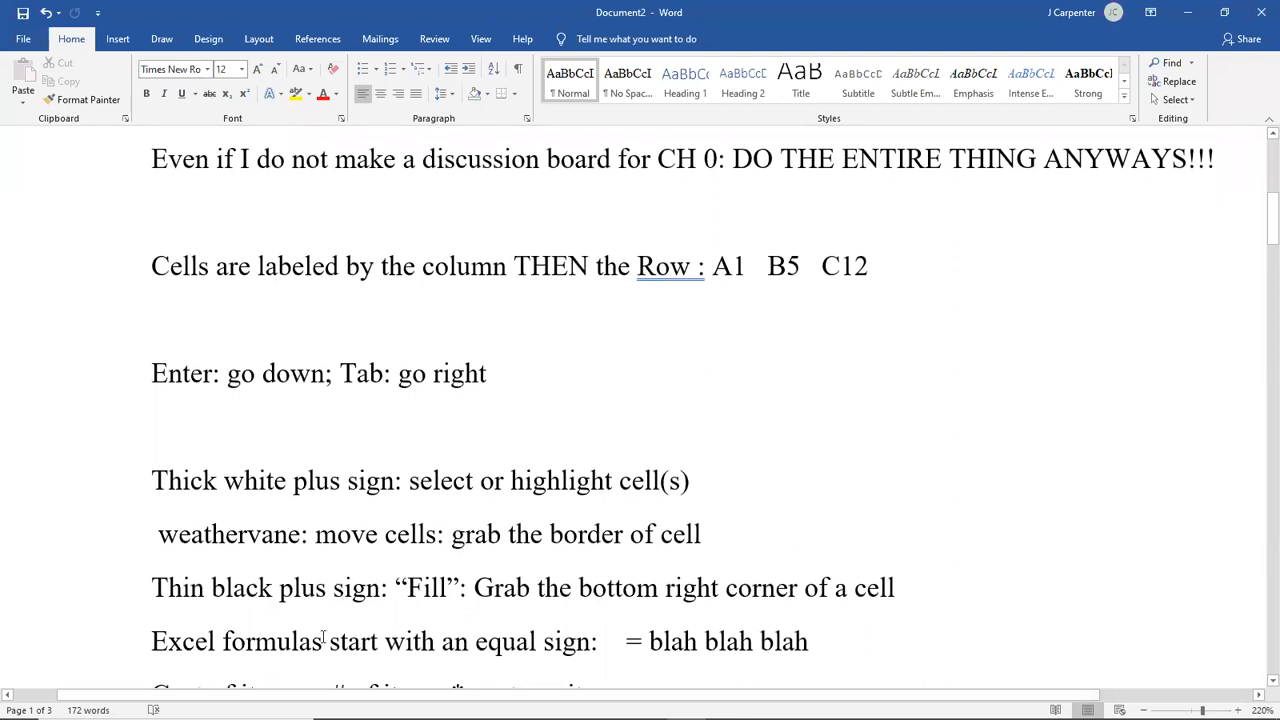
drag(650, 632, 810, 642)
click(827, 655)
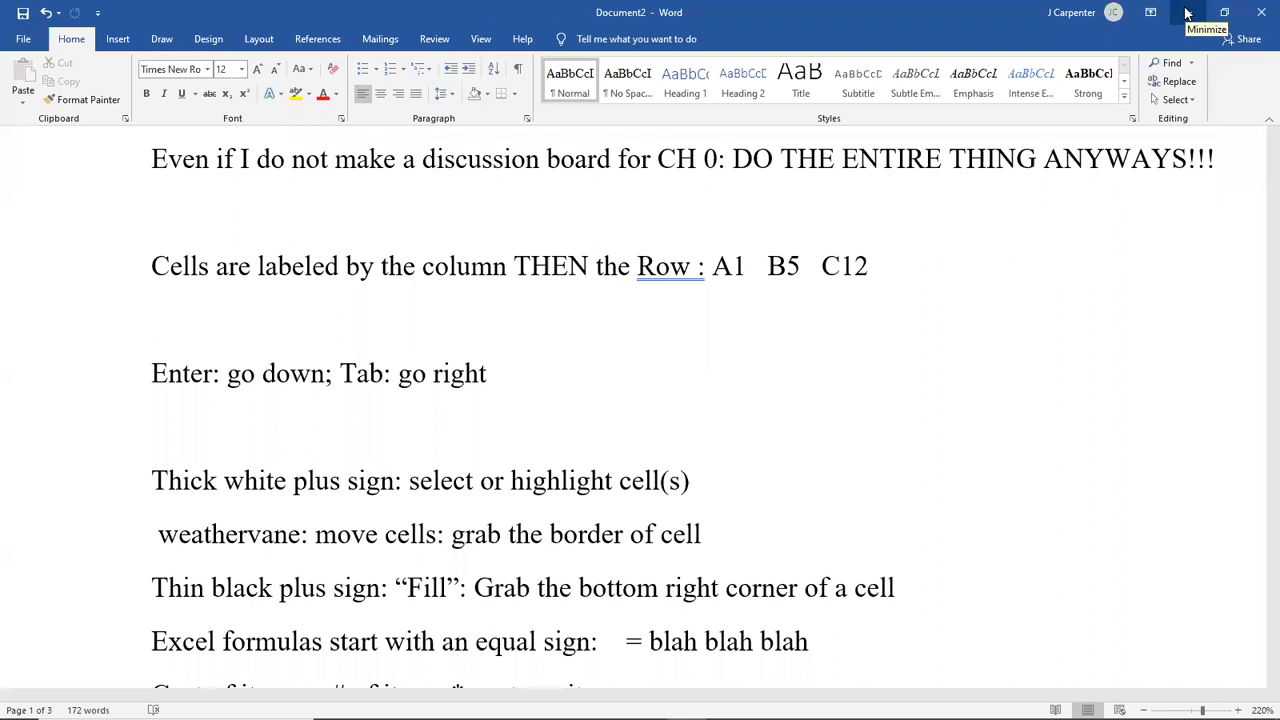
scroll(1022, 206, down, 2)
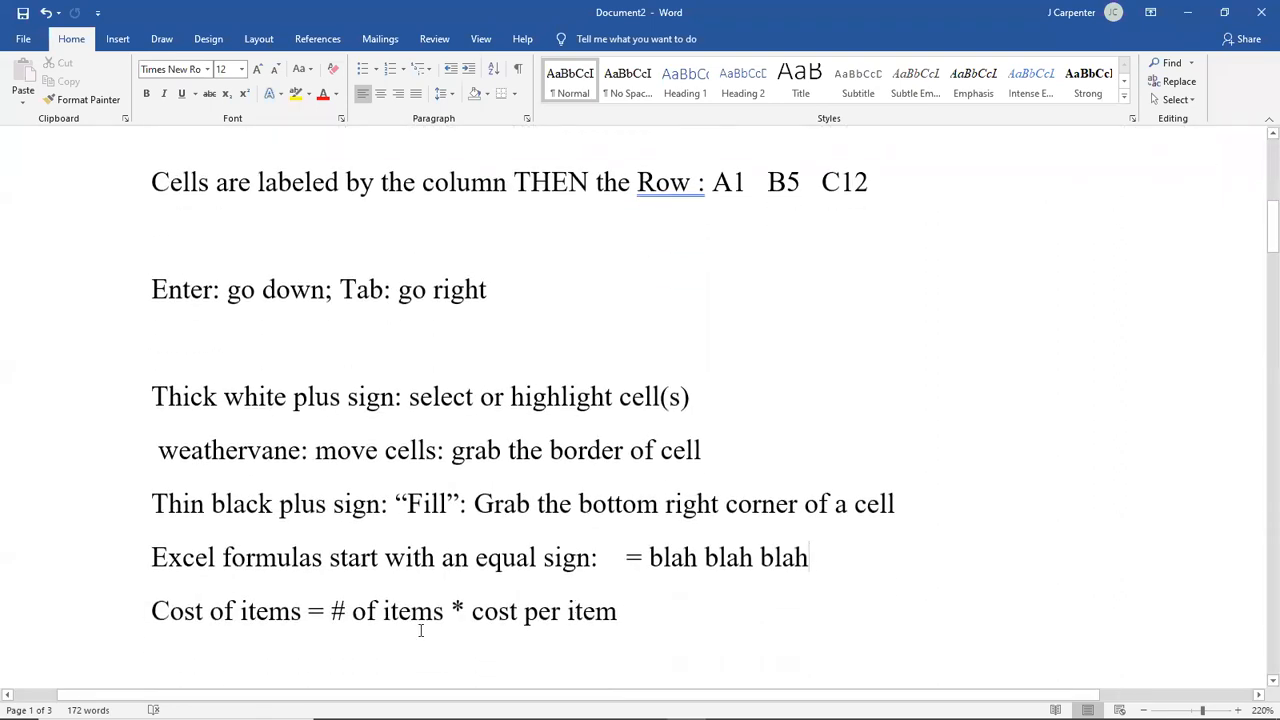
drag(152, 611, 303, 614)
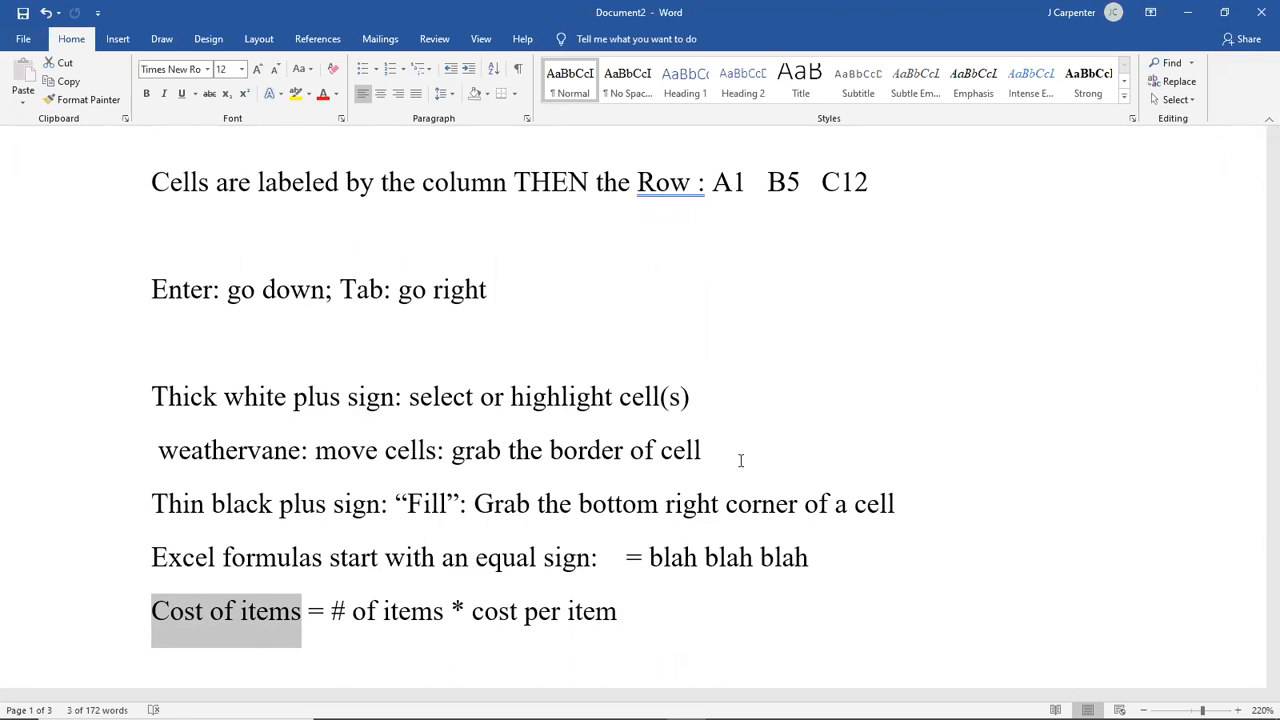
- Review the notes on the sales tax calculation and the =sum(first cell: last cell) formula by highlighting parts of them
scroll(688, 594, down, 3)
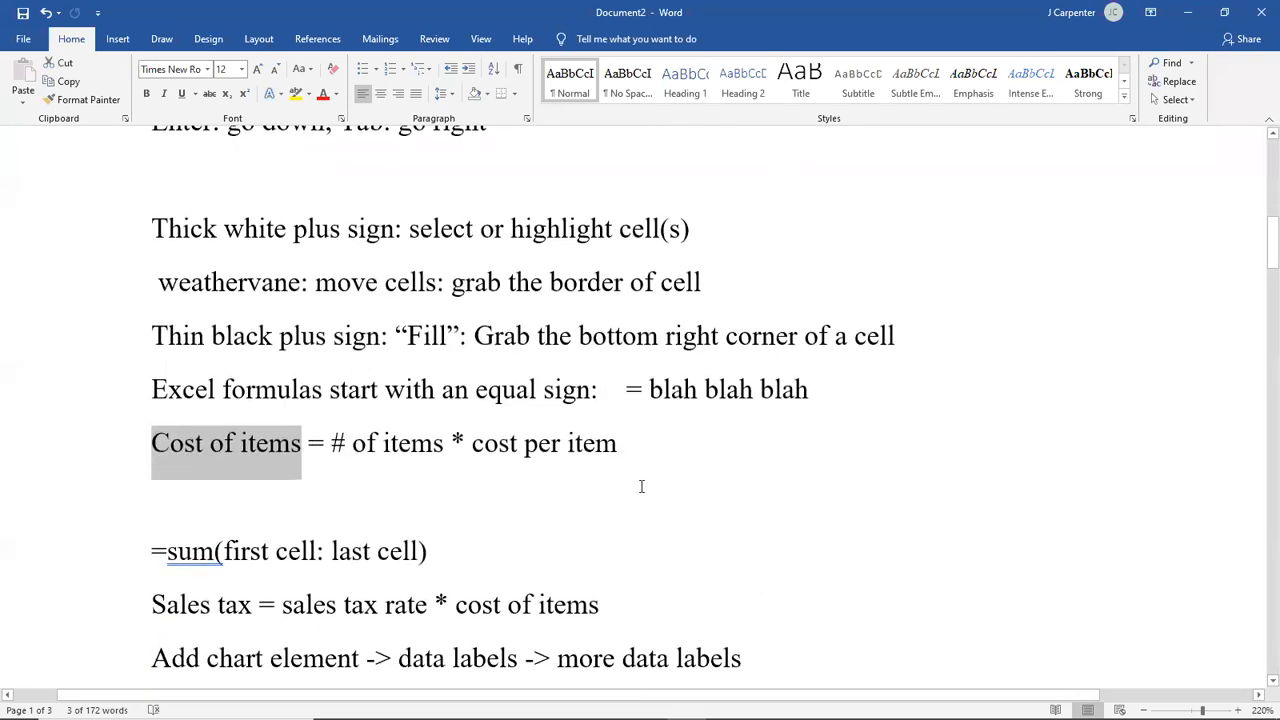
drag(428, 606, 282, 606)
click(296, 607)
drag(600, 605, 455, 605)
drag(426, 551, 160, 541)
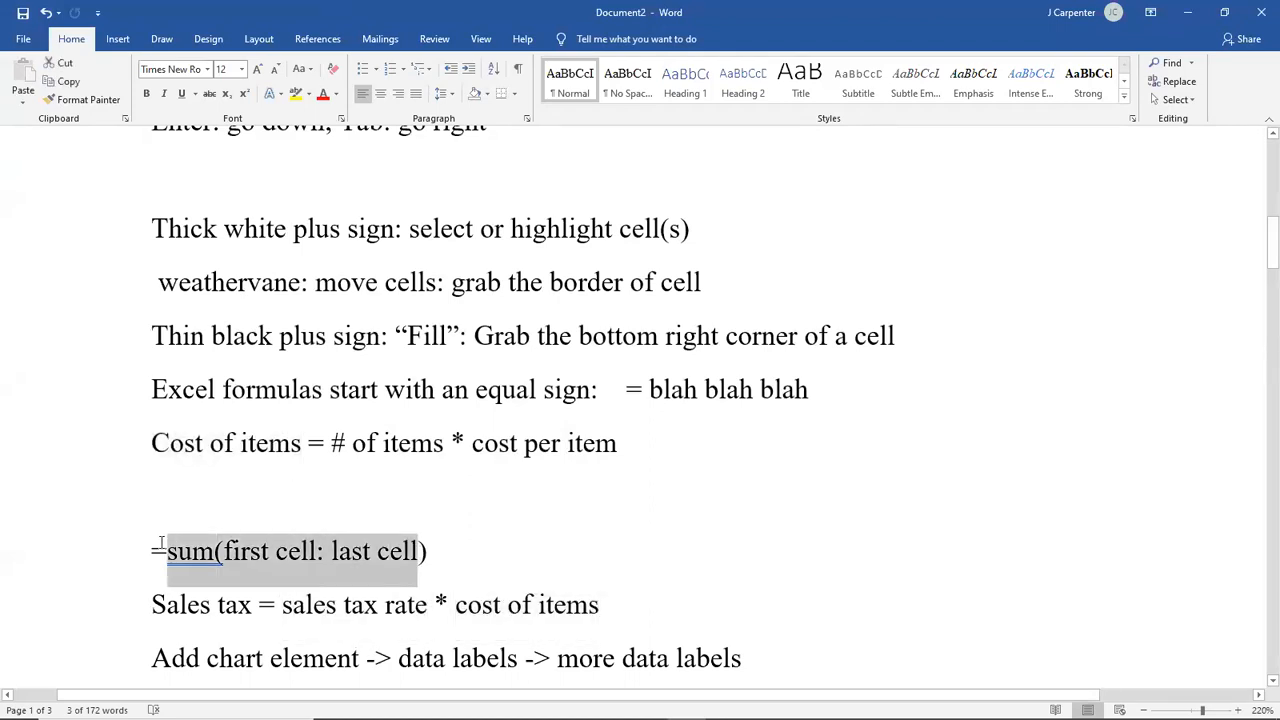
click(597, 610)
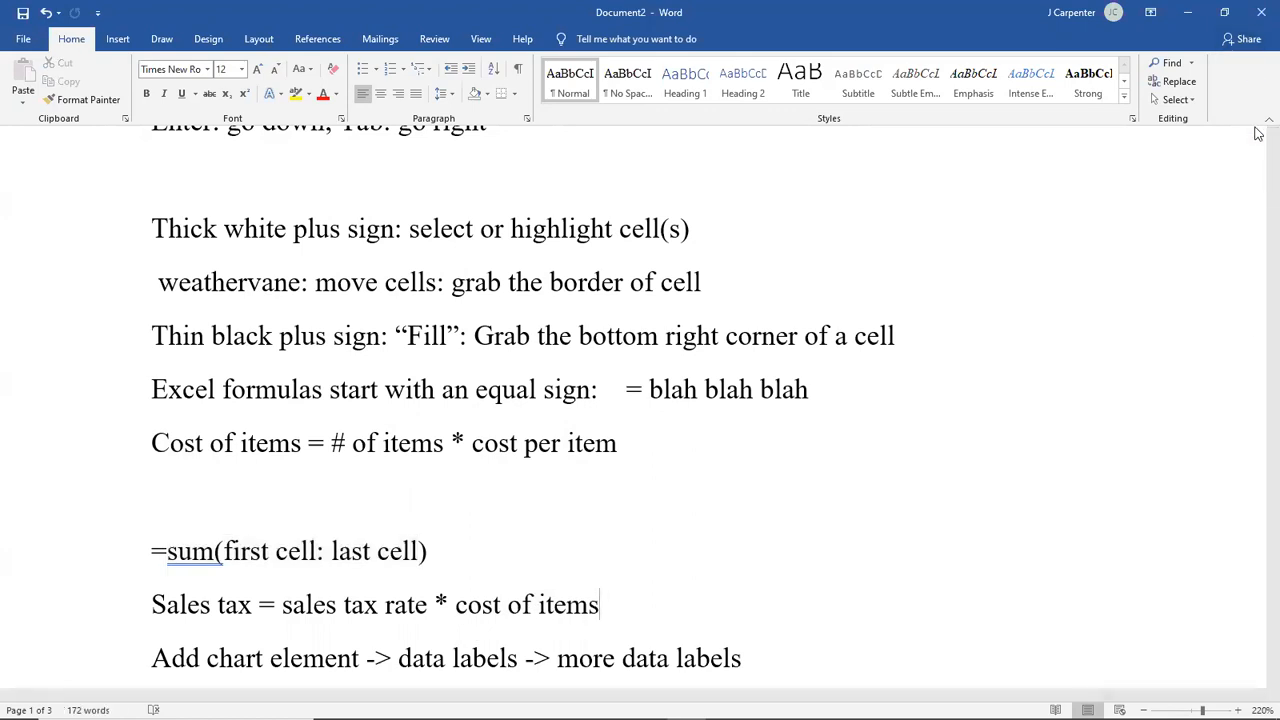
- Highlight the sales tax line and "= # of items * cost per item" in the notes, and return to the Excel workbook
scroll(1257, 133, up, 1)
scroll(1258, 136, up, 1)
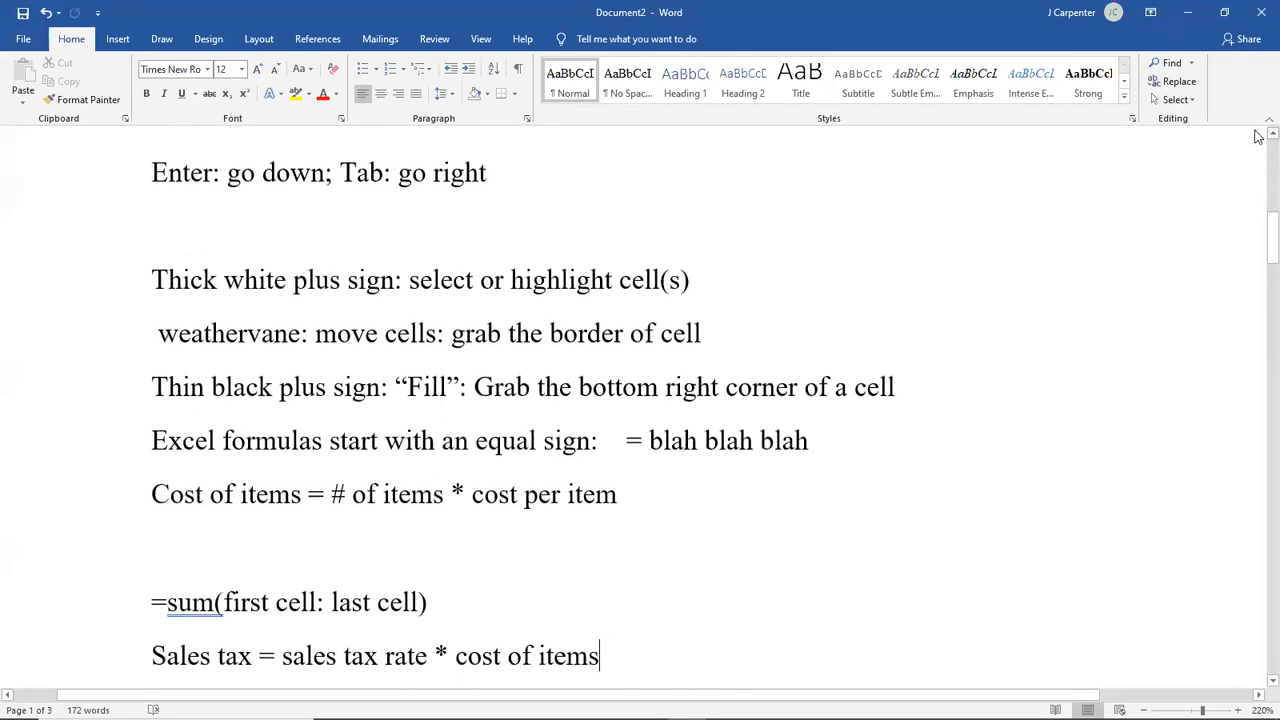
drag(606, 655, 167, 645)
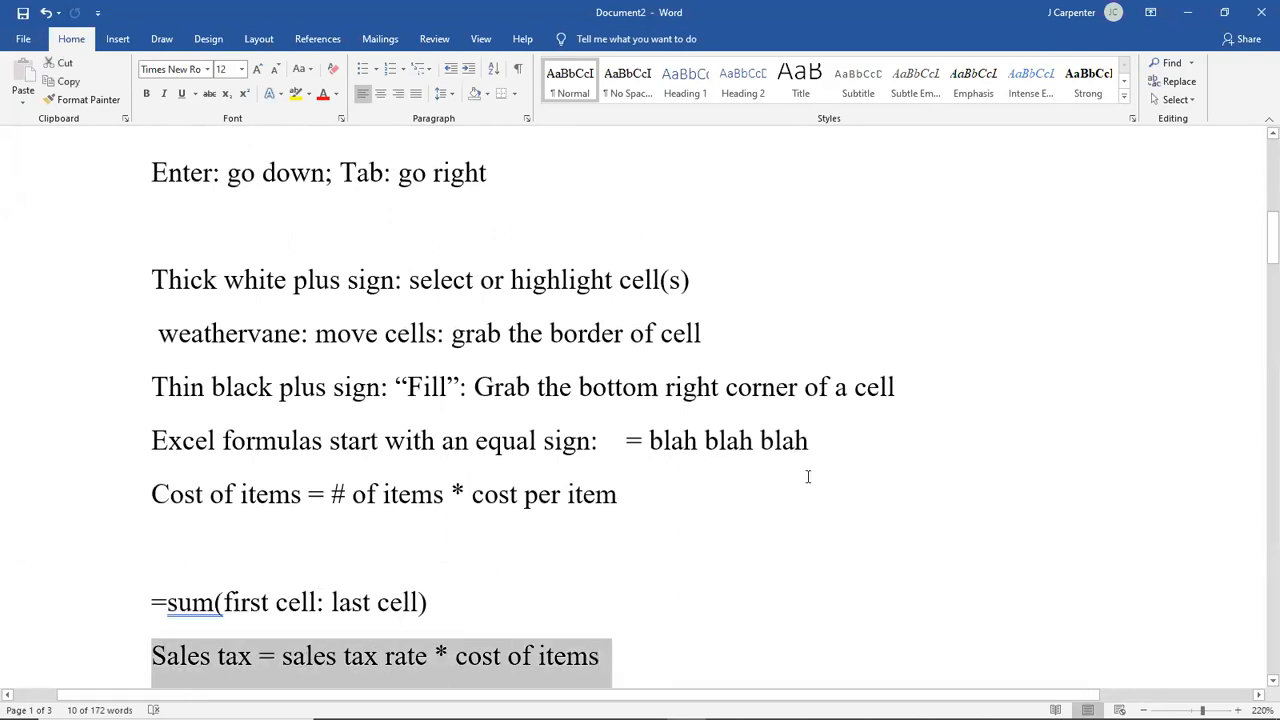
click(612, 492)
drag(614, 497, 316, 493)
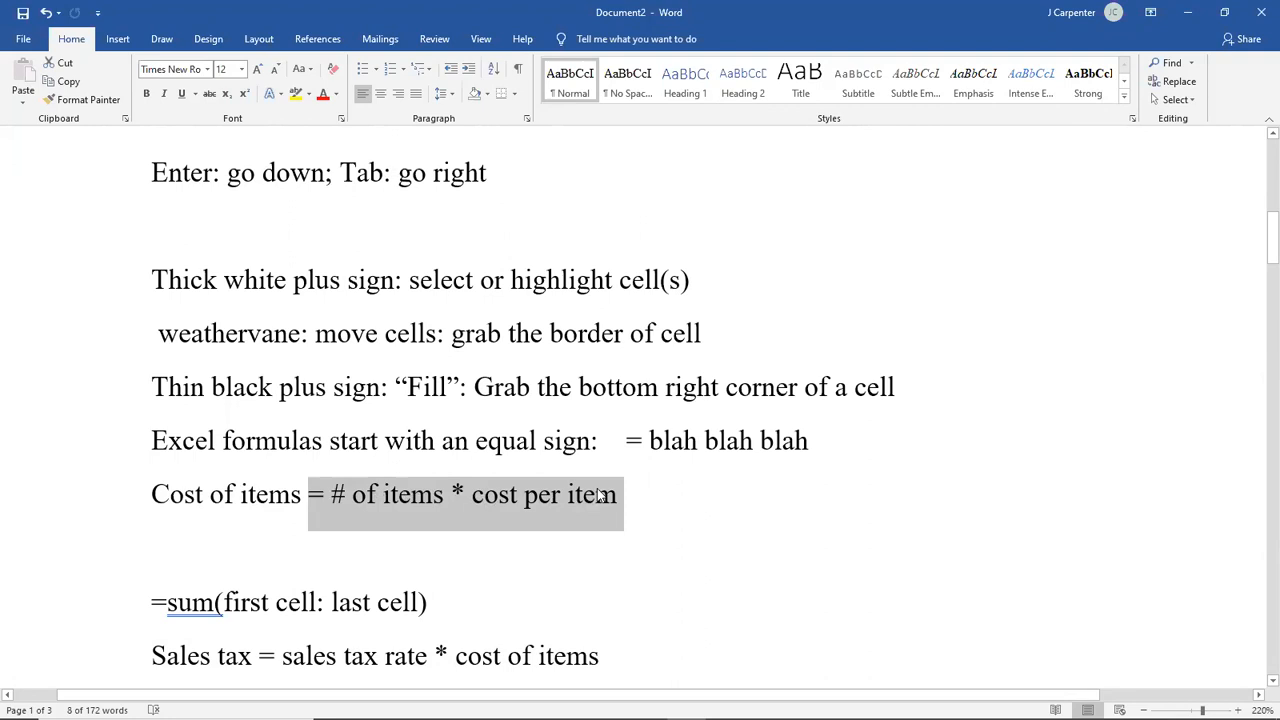
click(1196, 12)
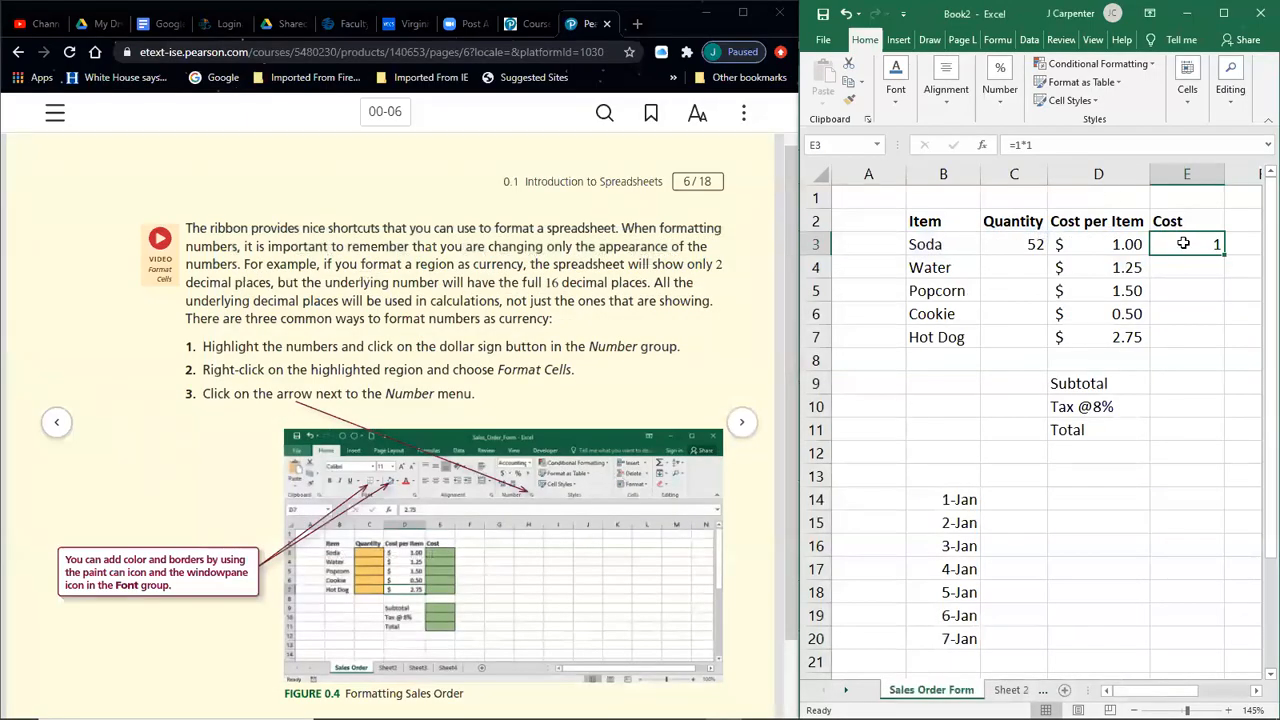
- Set the Soda quantity in C3 back to 1
click(1040, 244)
text(1)
key(Return)
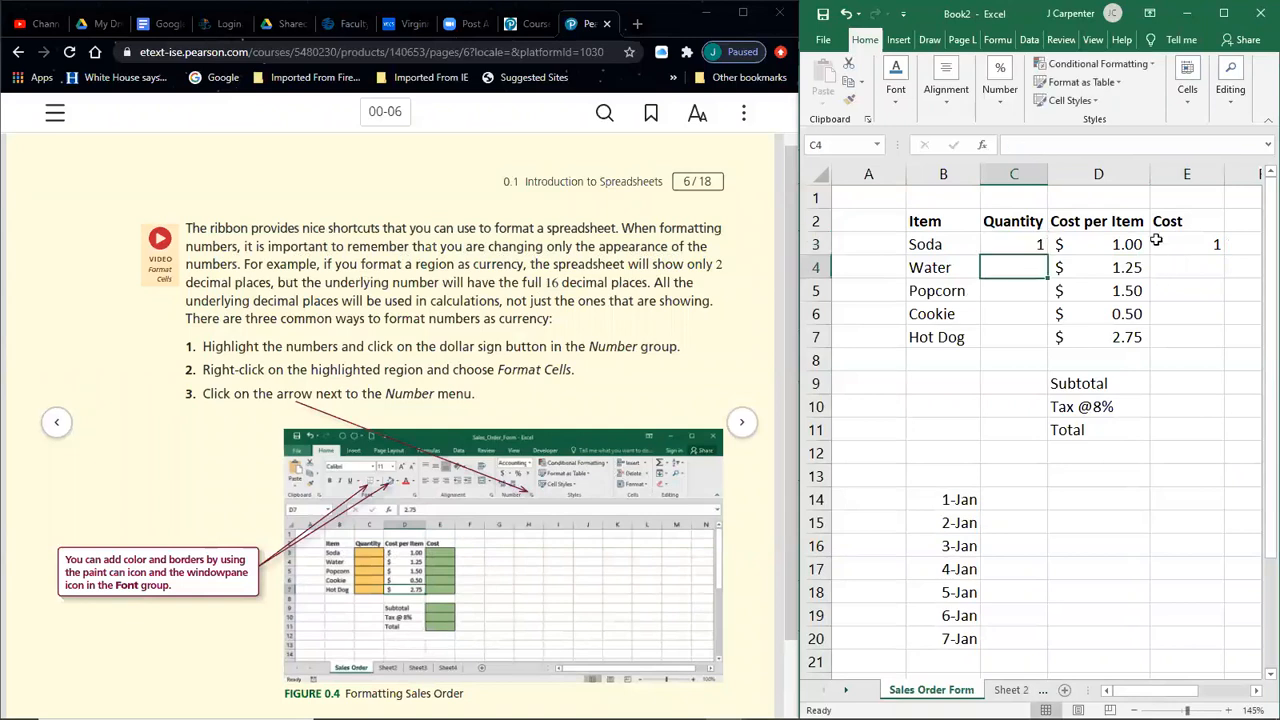
- Start a new Soda cost formula in E3 that references the quantity cell, =C3
click(1158, 240)
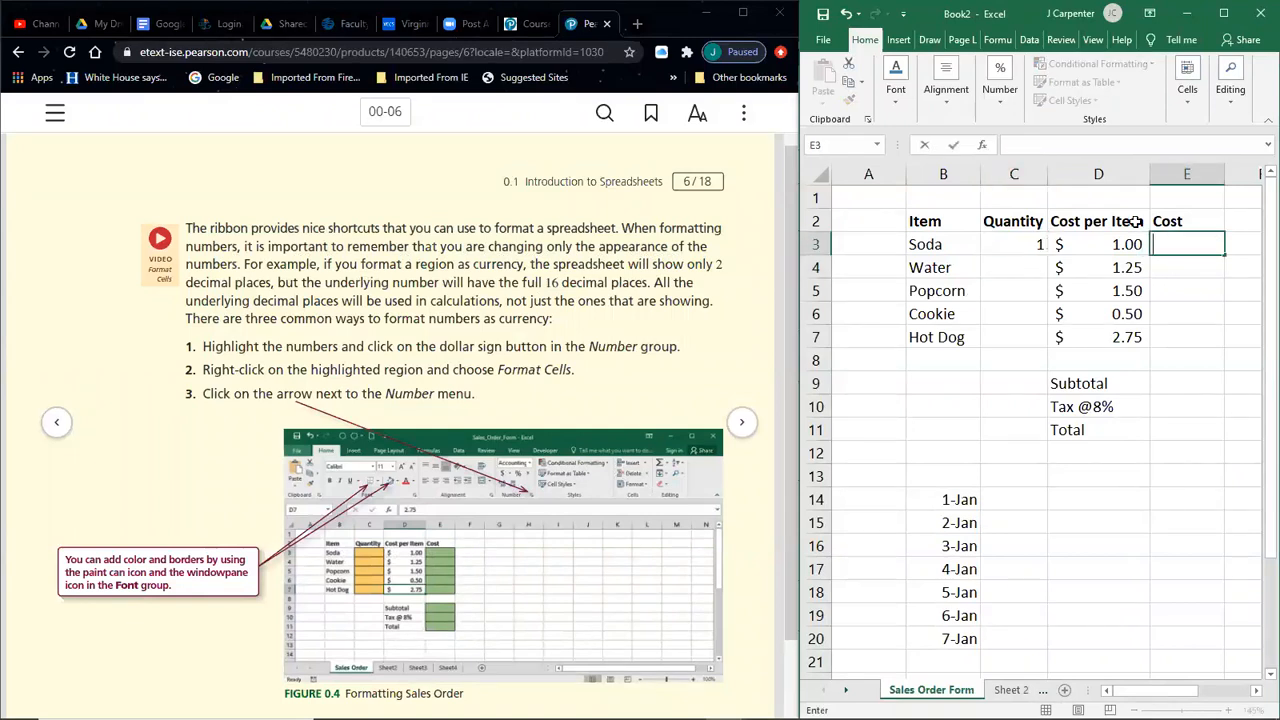
text(=)
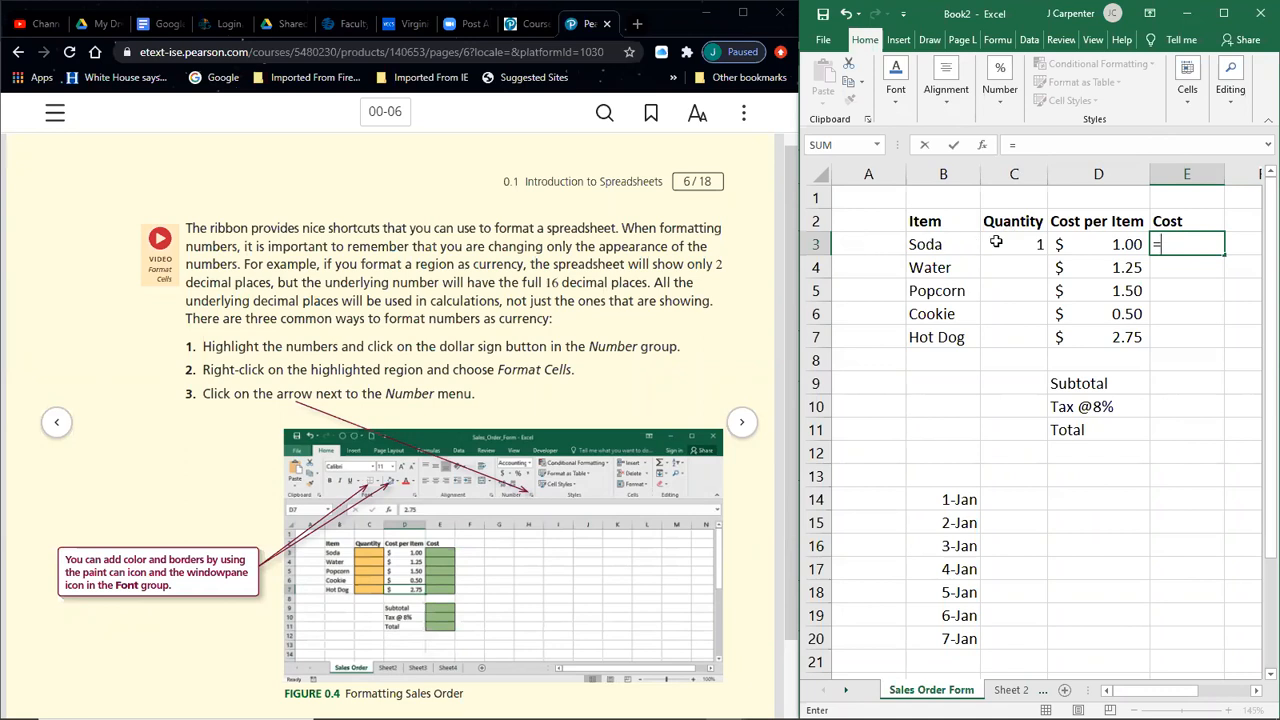
text(C3)
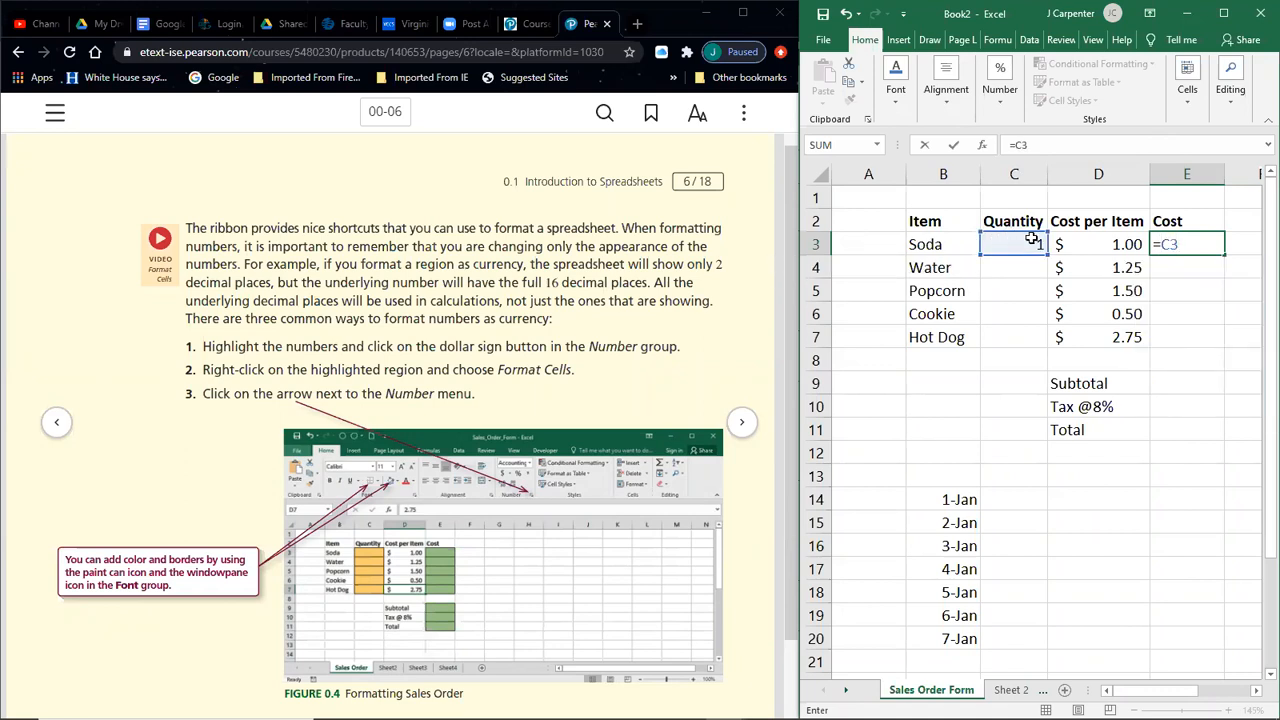
key(BackSpace)
key(BackSpace)
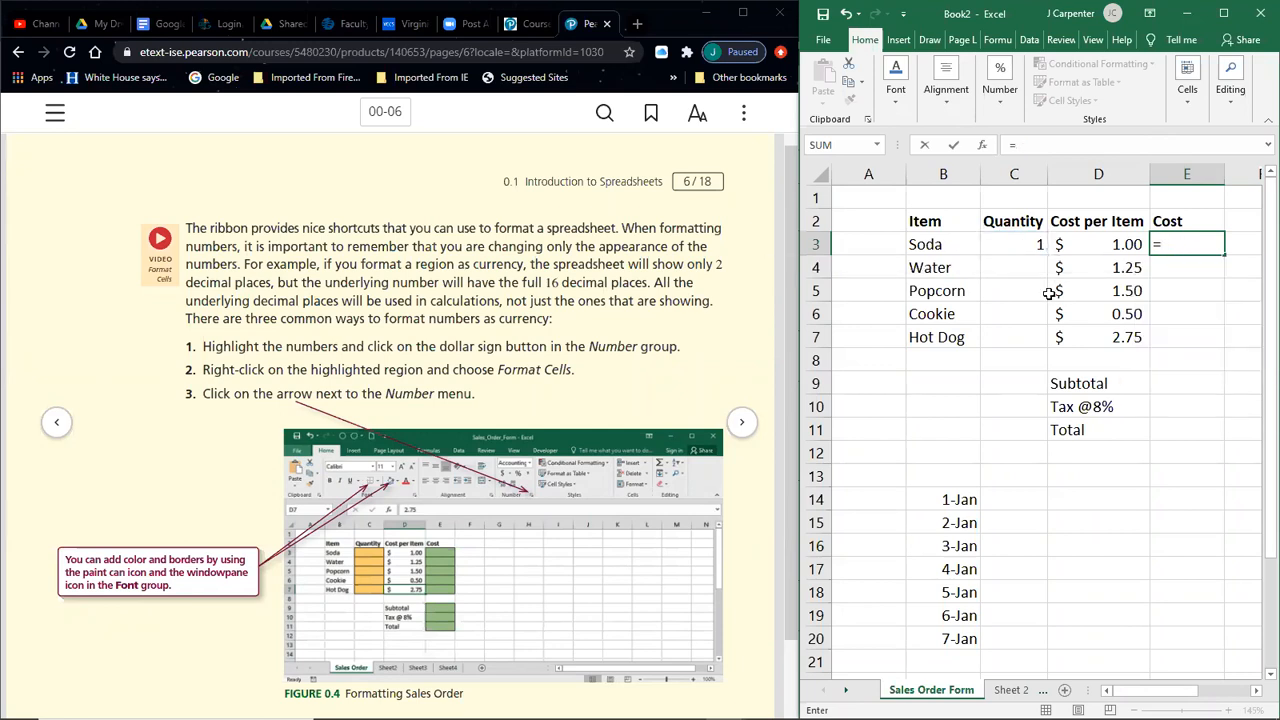
text(C)
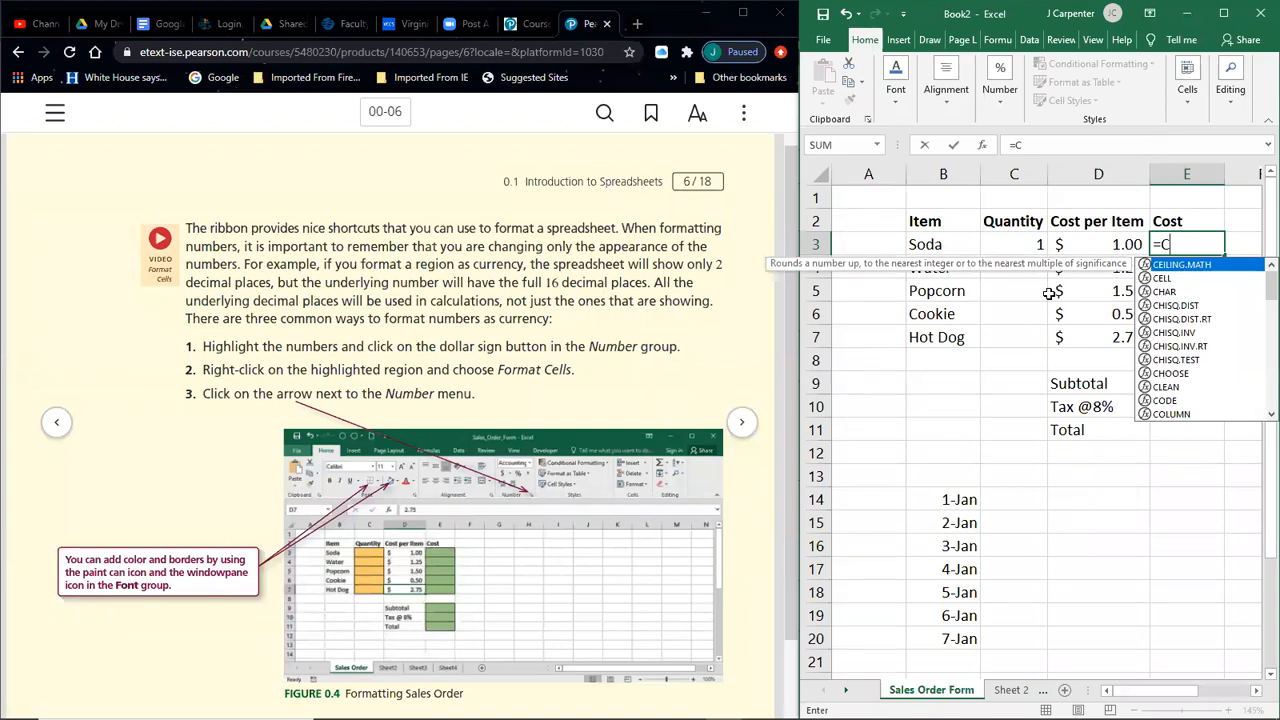
text(3)
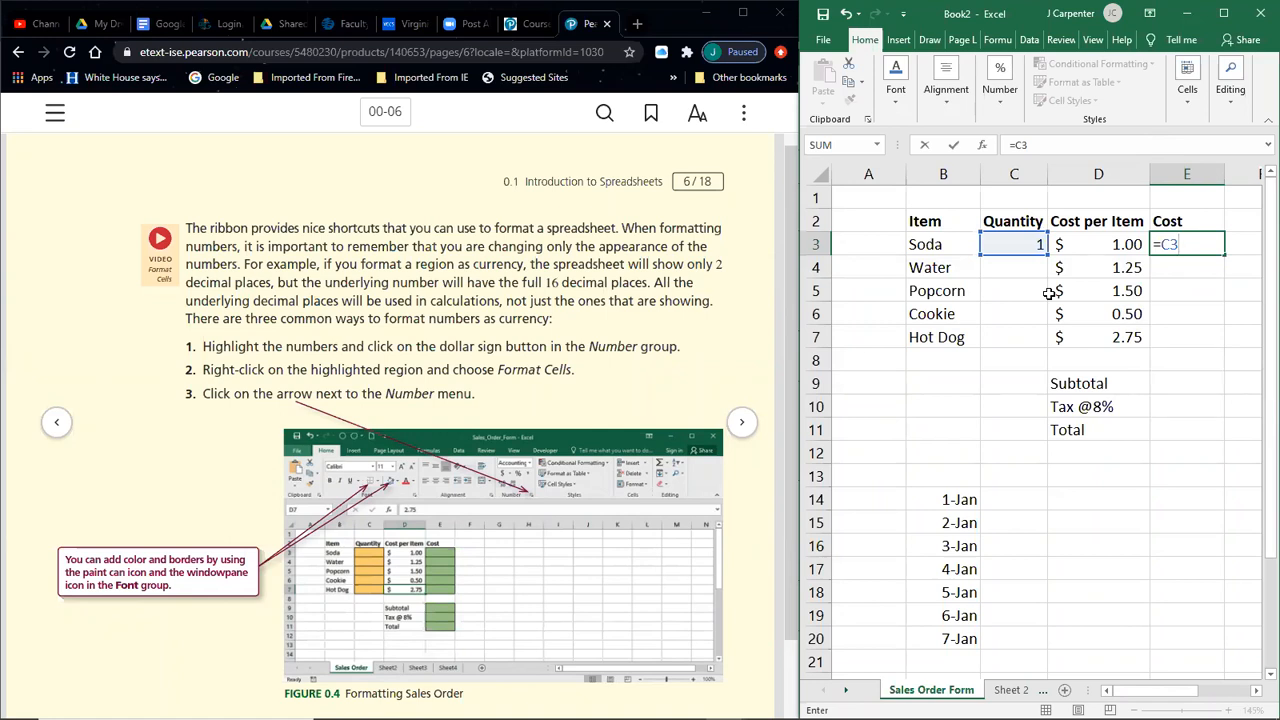
- Complete the Soda cost formula in E3 as =C3*D3, briefly trying D10 in place of D3 to show the referenced cell
text(*)
text(D)
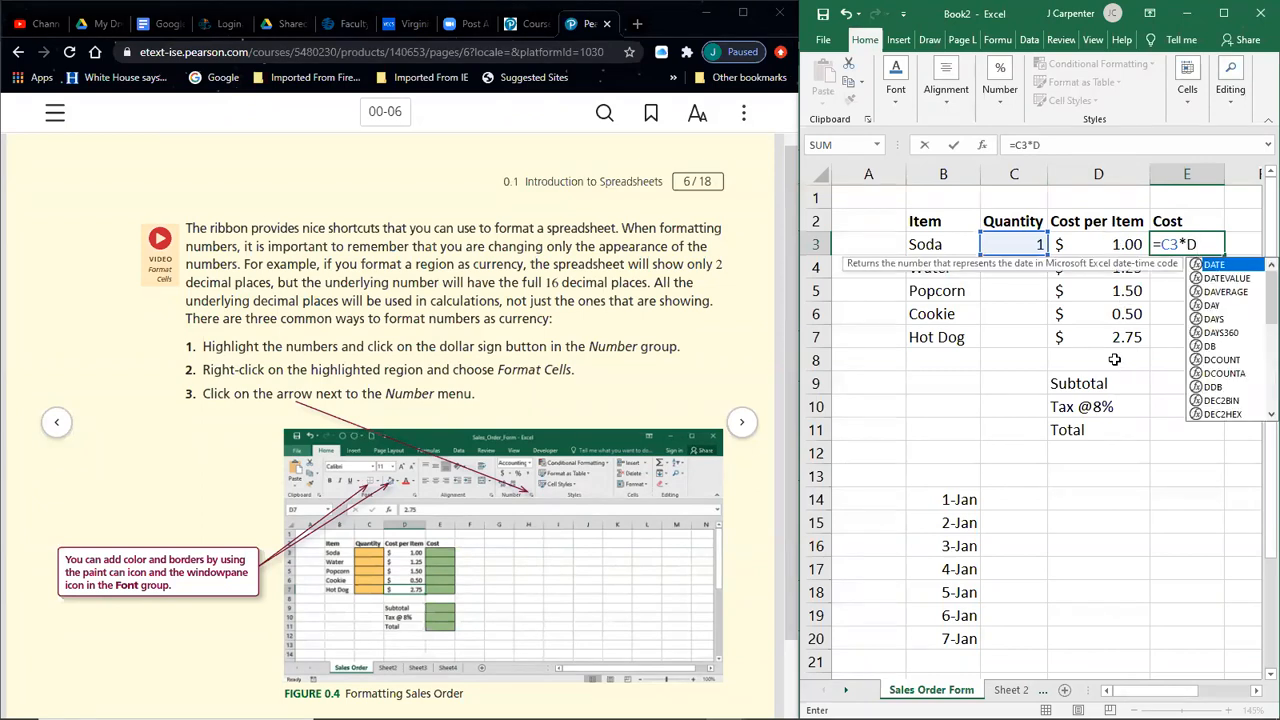
text(3)
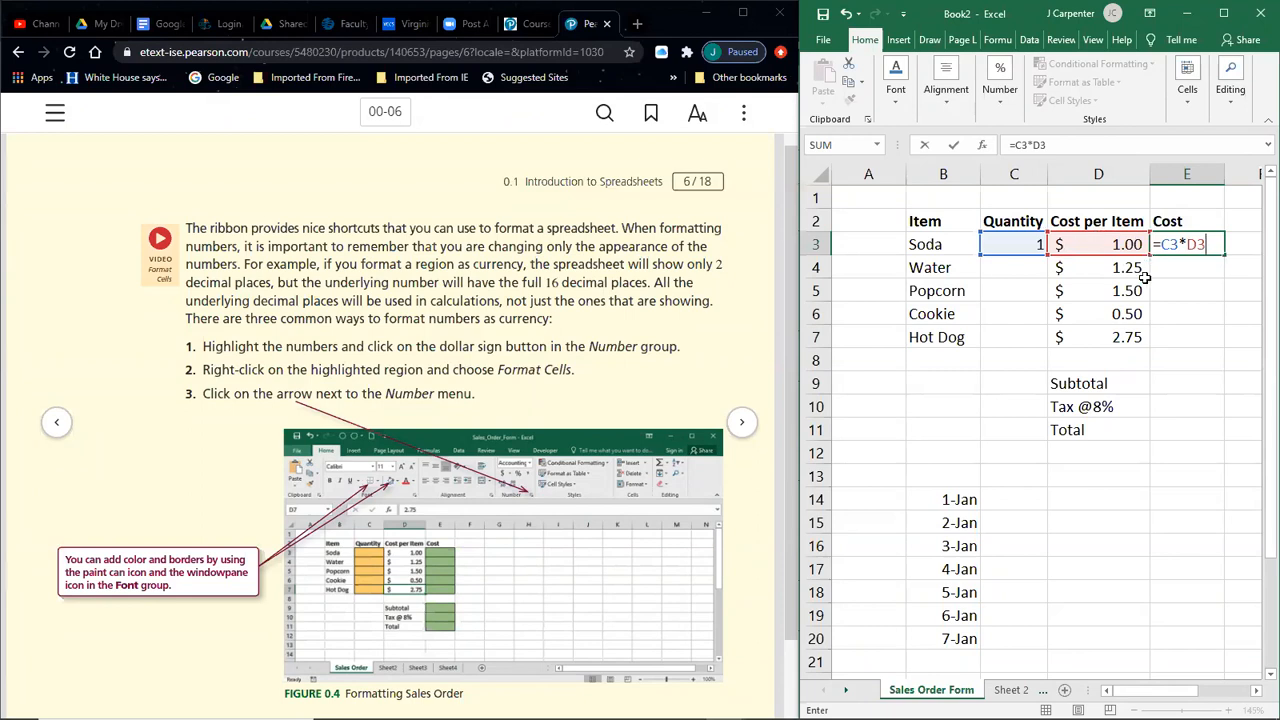
key(BackSpace)
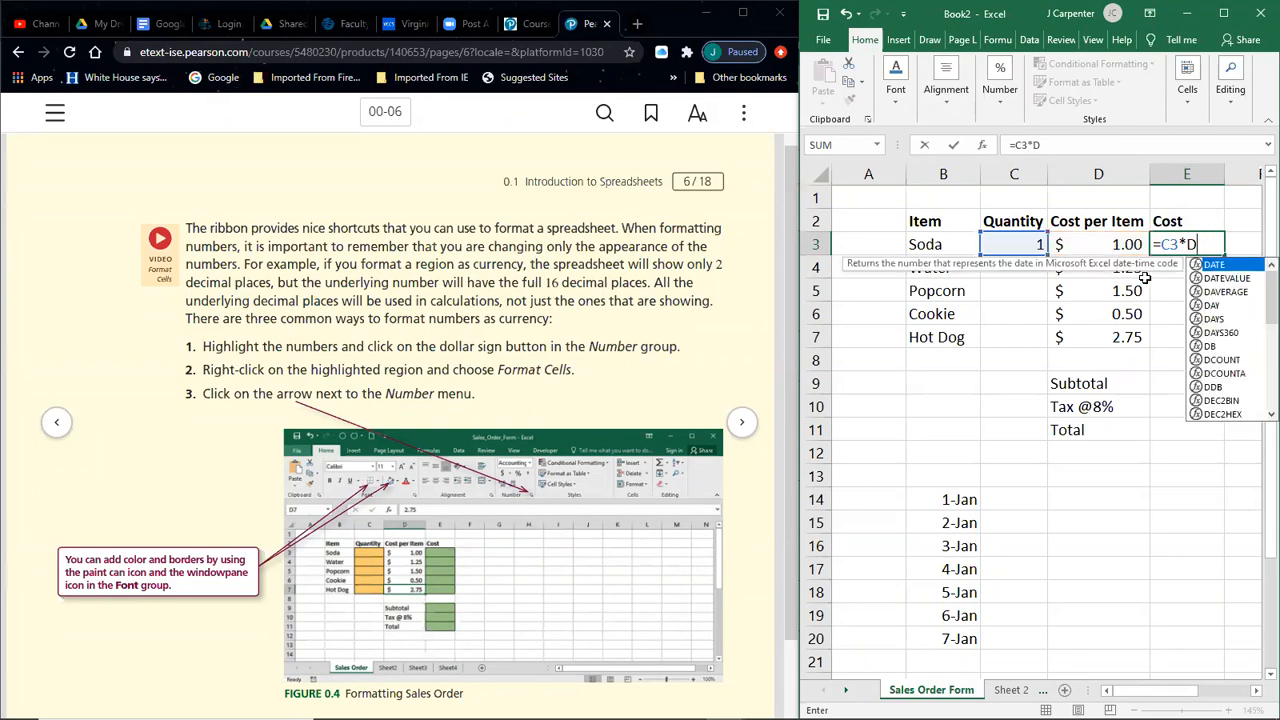
text(10)
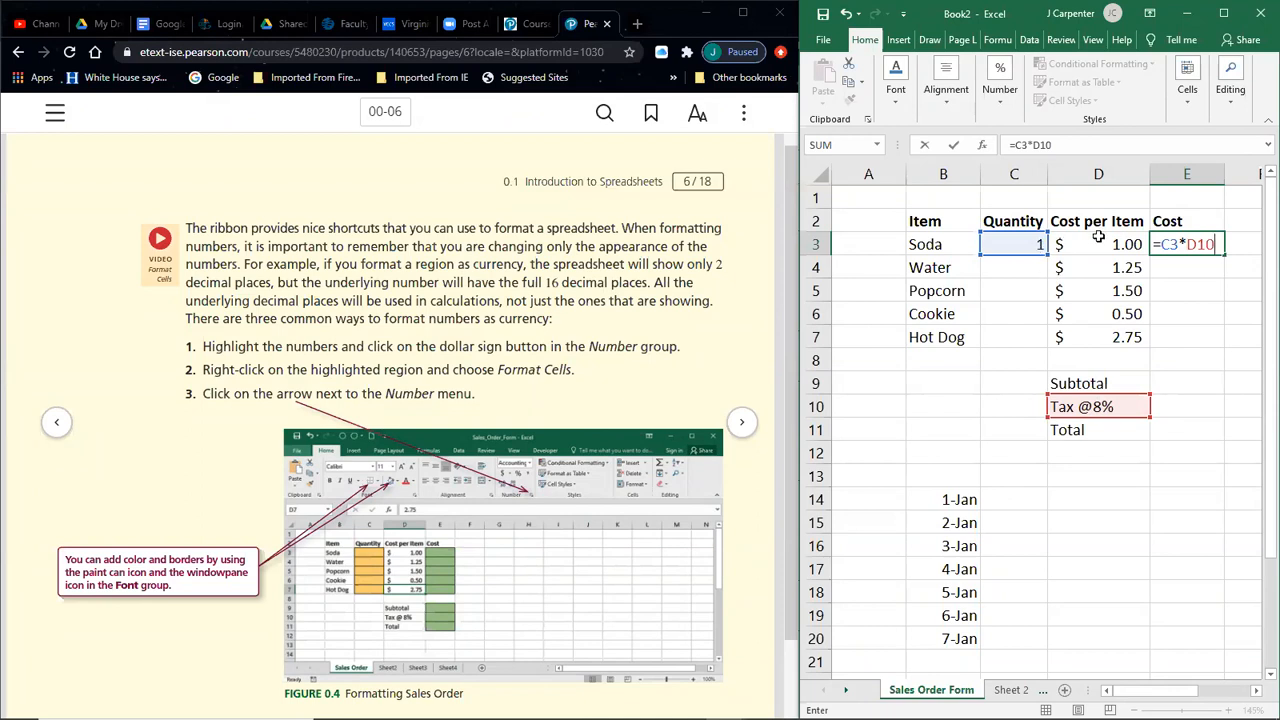
key(BackSpace)
key(BackSpace)
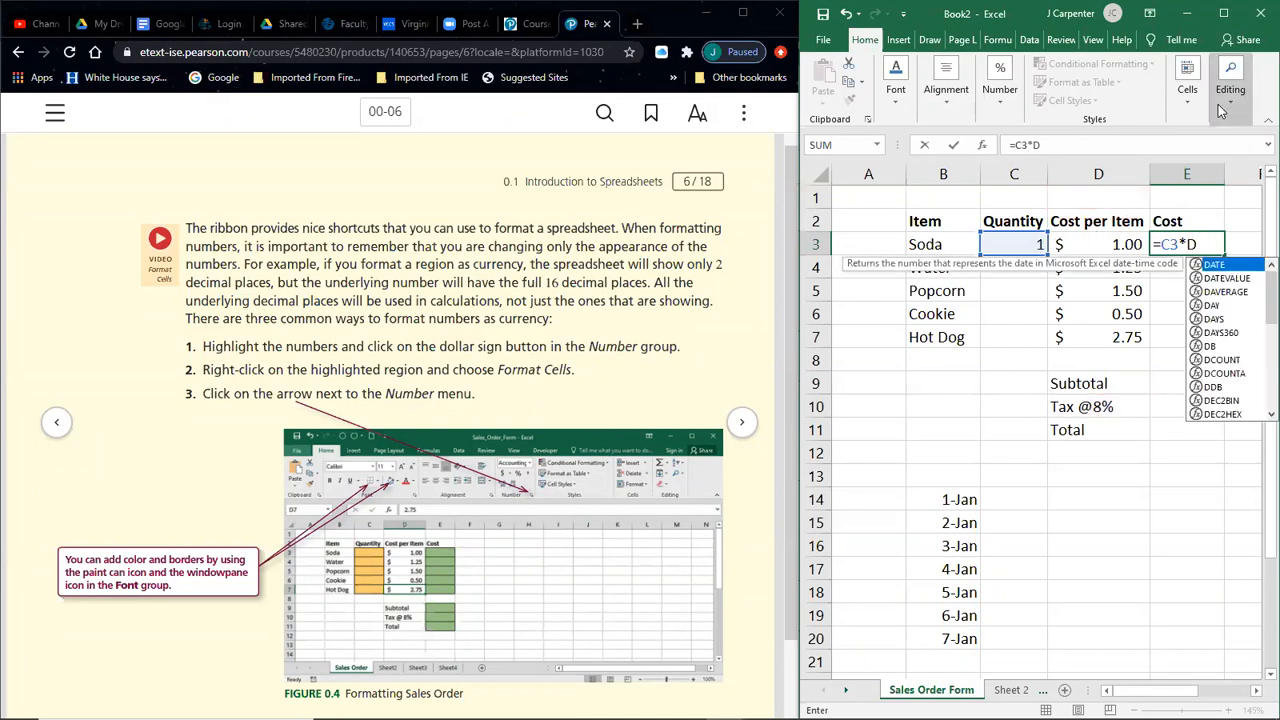
text(3)
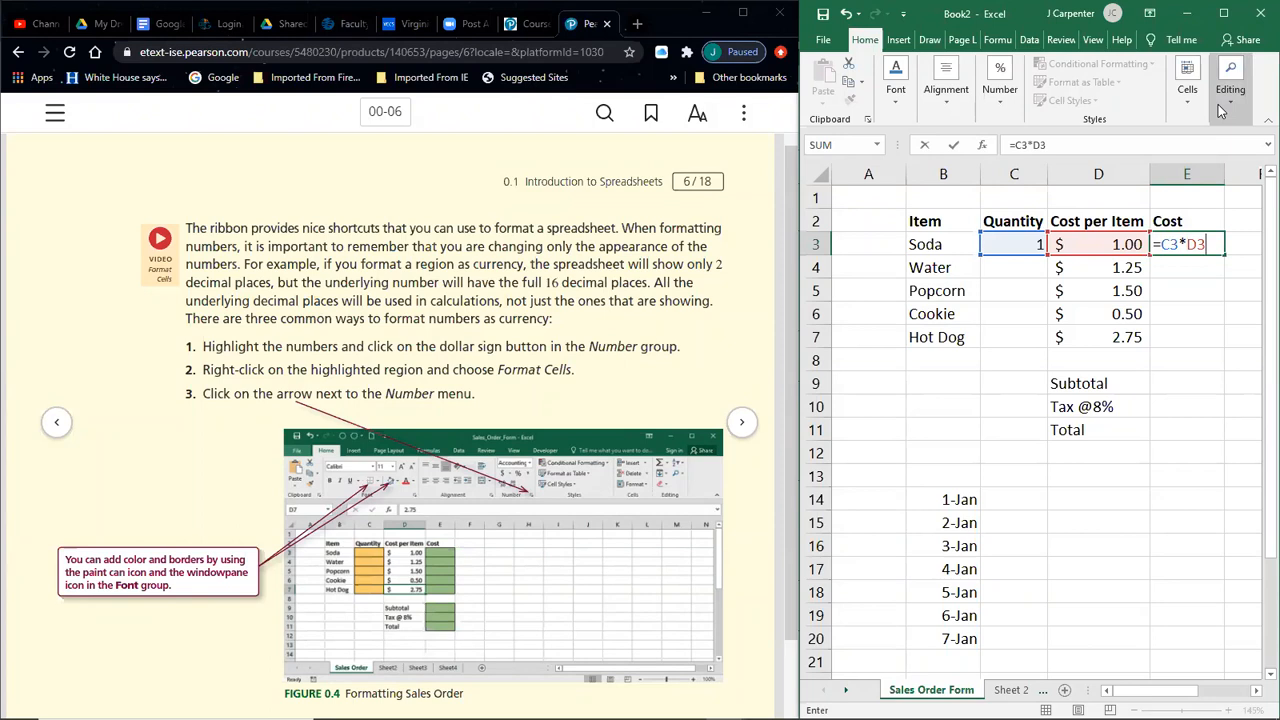
key(Return)
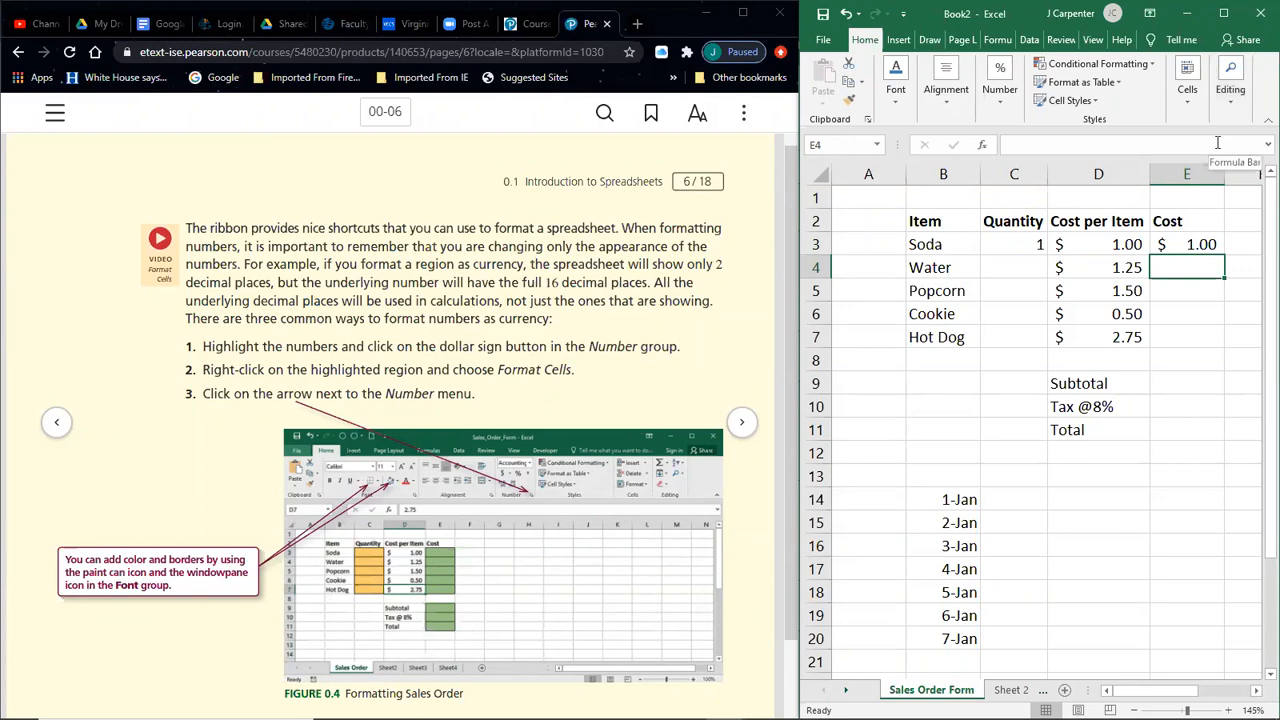
- Test the Soda cost formula by setting the quantity in C3 to 5 and then 52, and inspect E3
click(1037, 243)
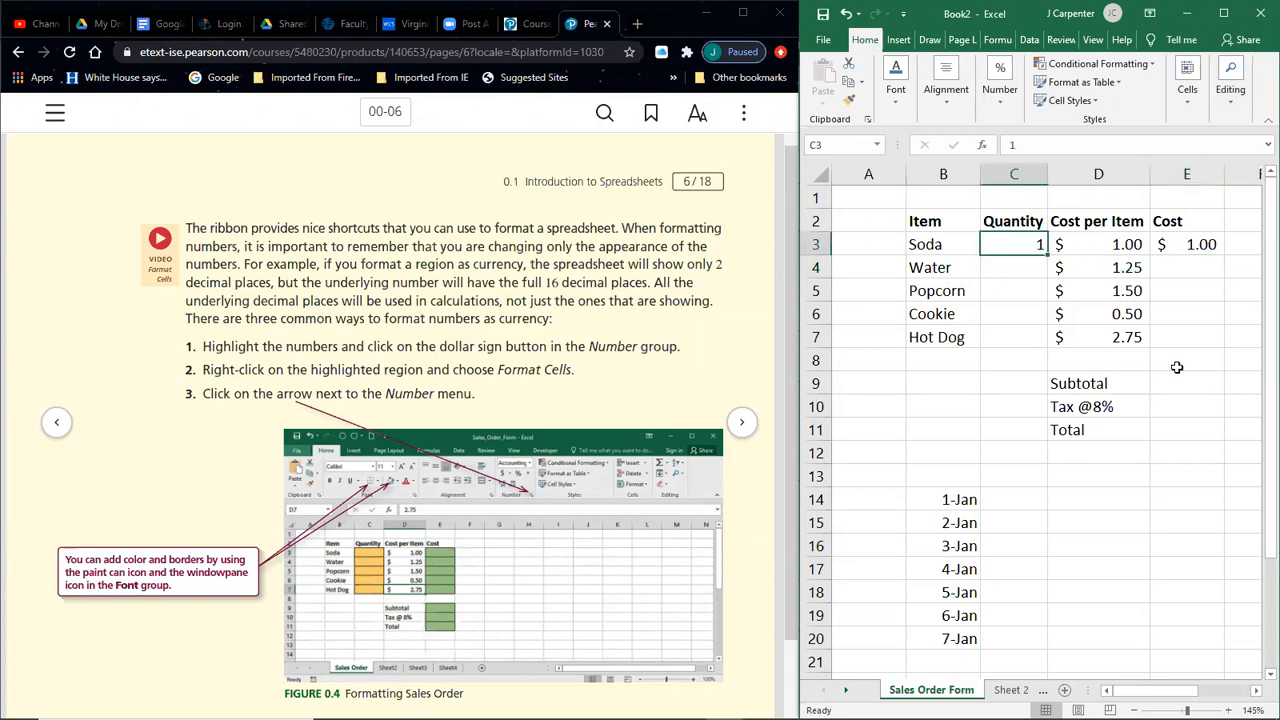
text(5)
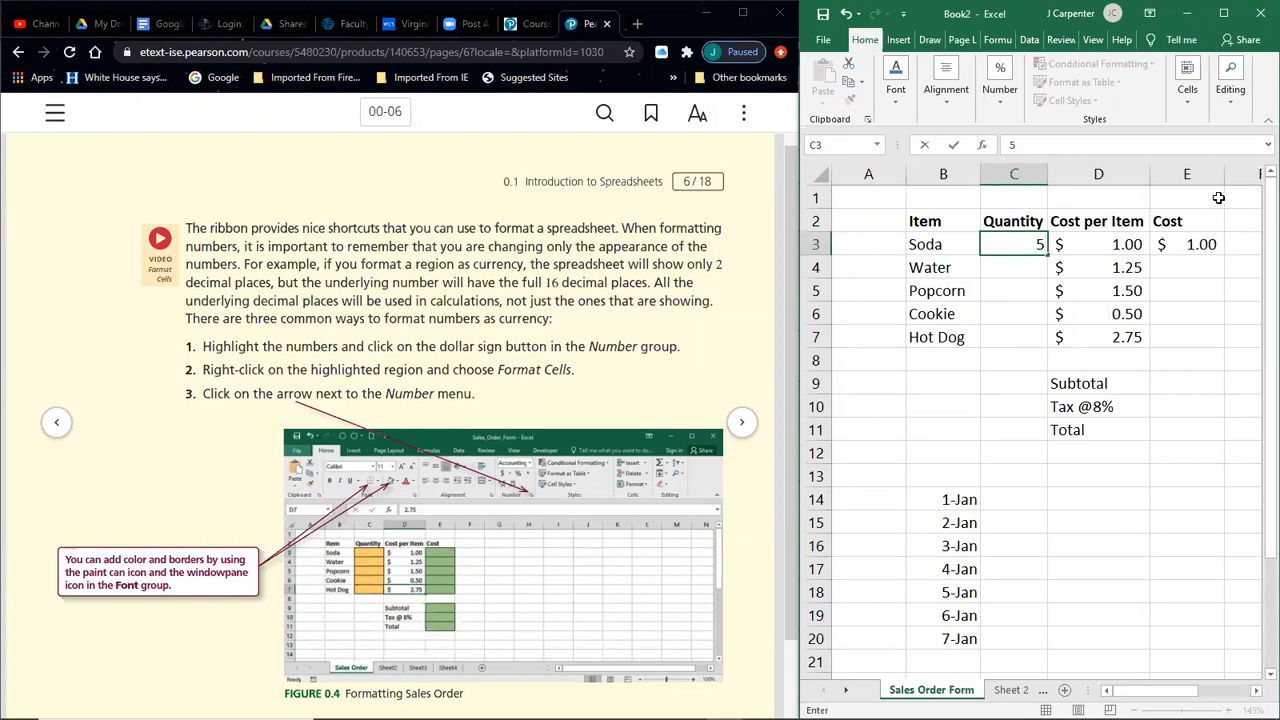
key(Return)
click(1030, 248)
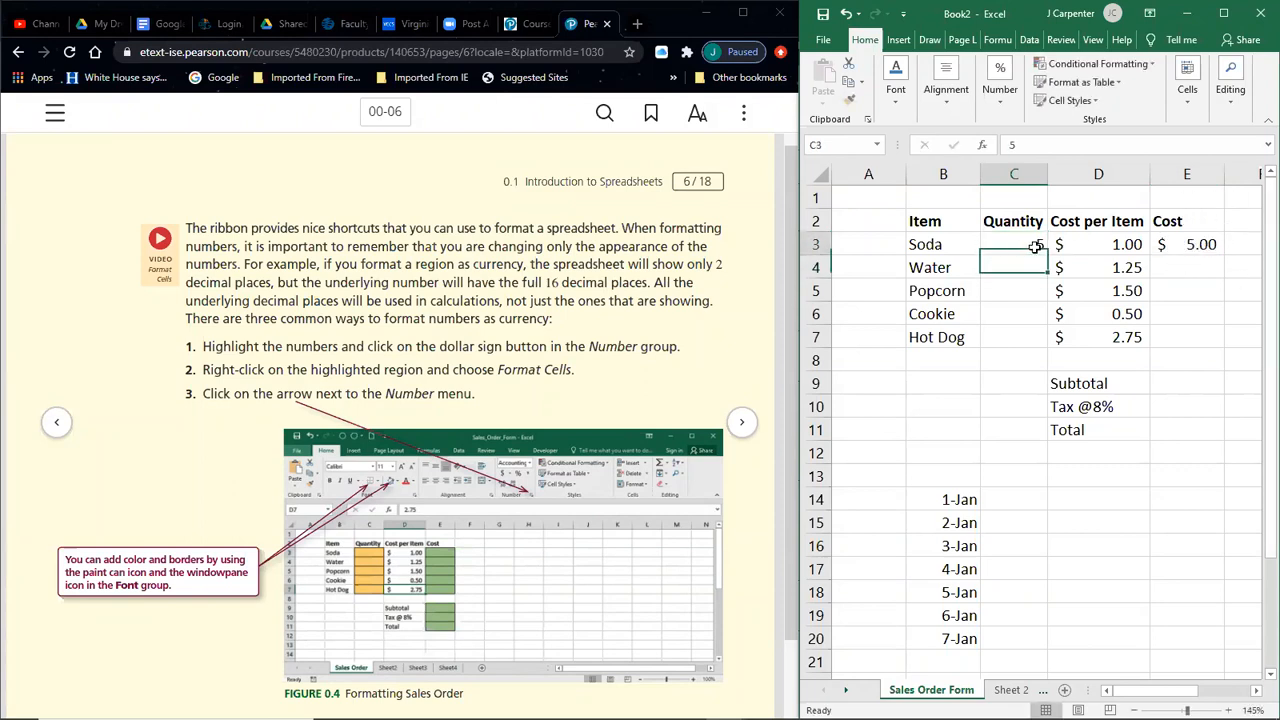
text(52)
key(Return)
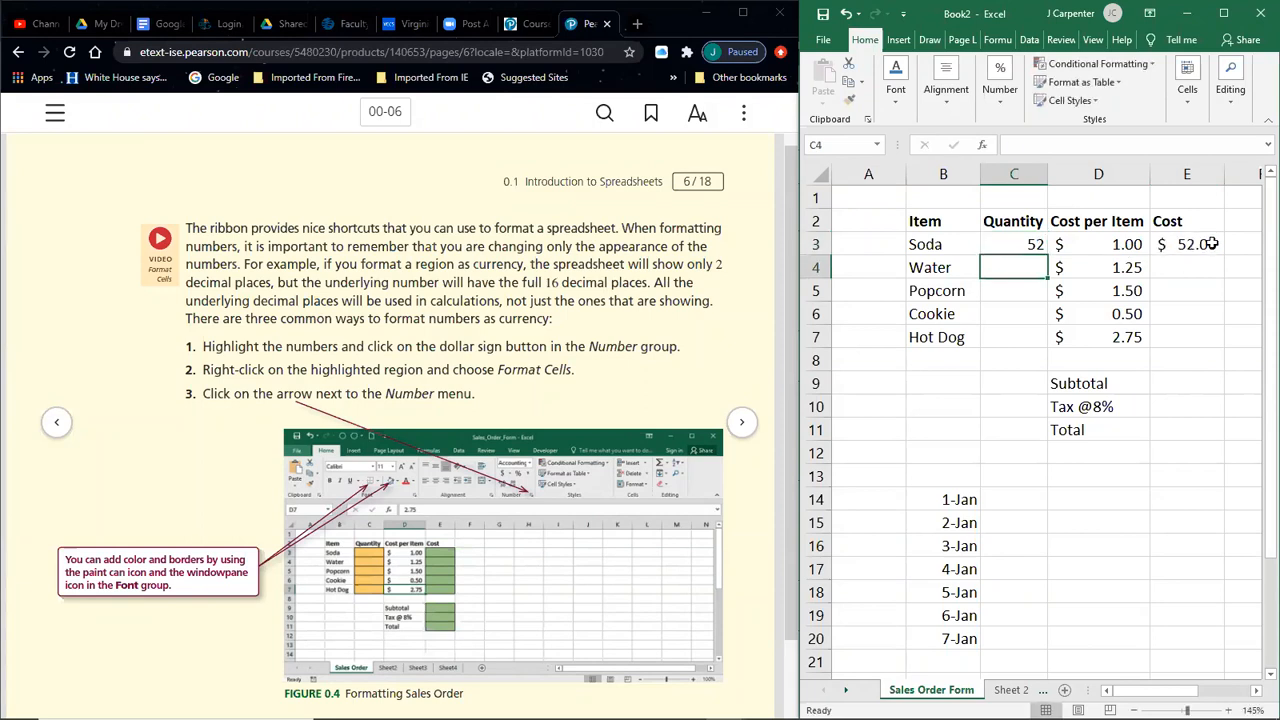
click(1211, 243)
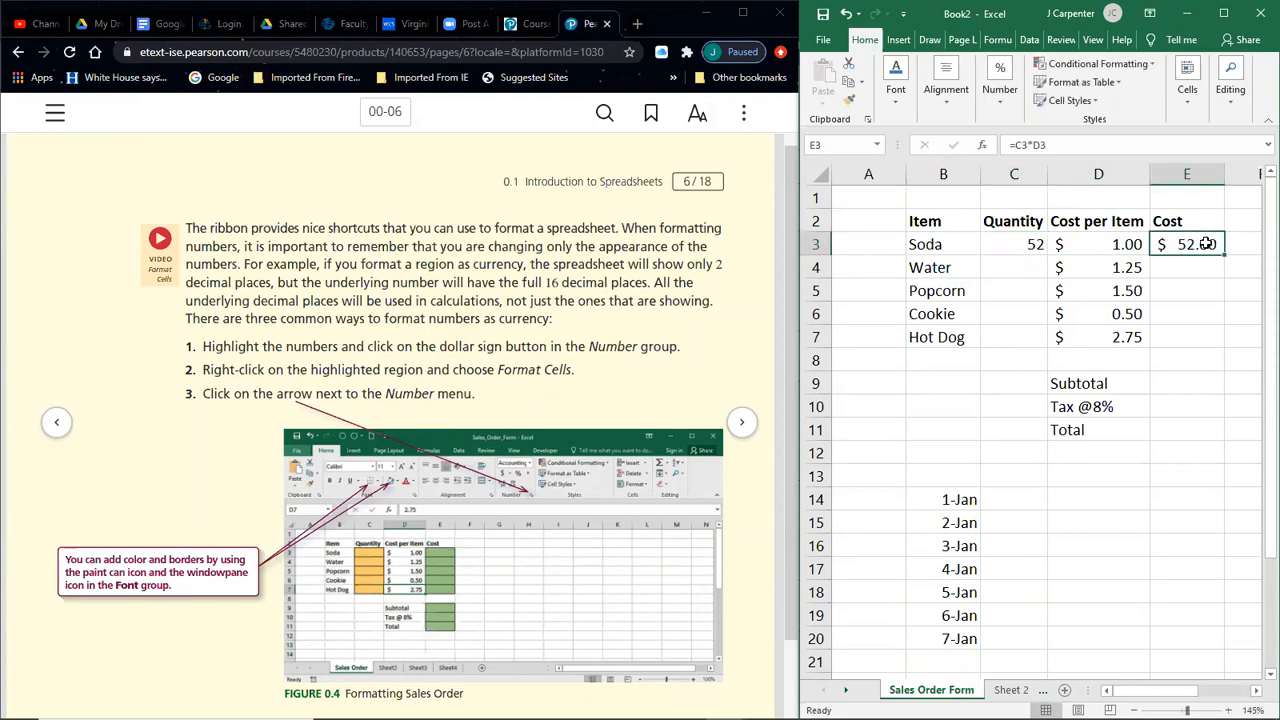
- Set the Soda quantity in C3 back to 1 and clear the cost formula from E3
click(1025, 240)
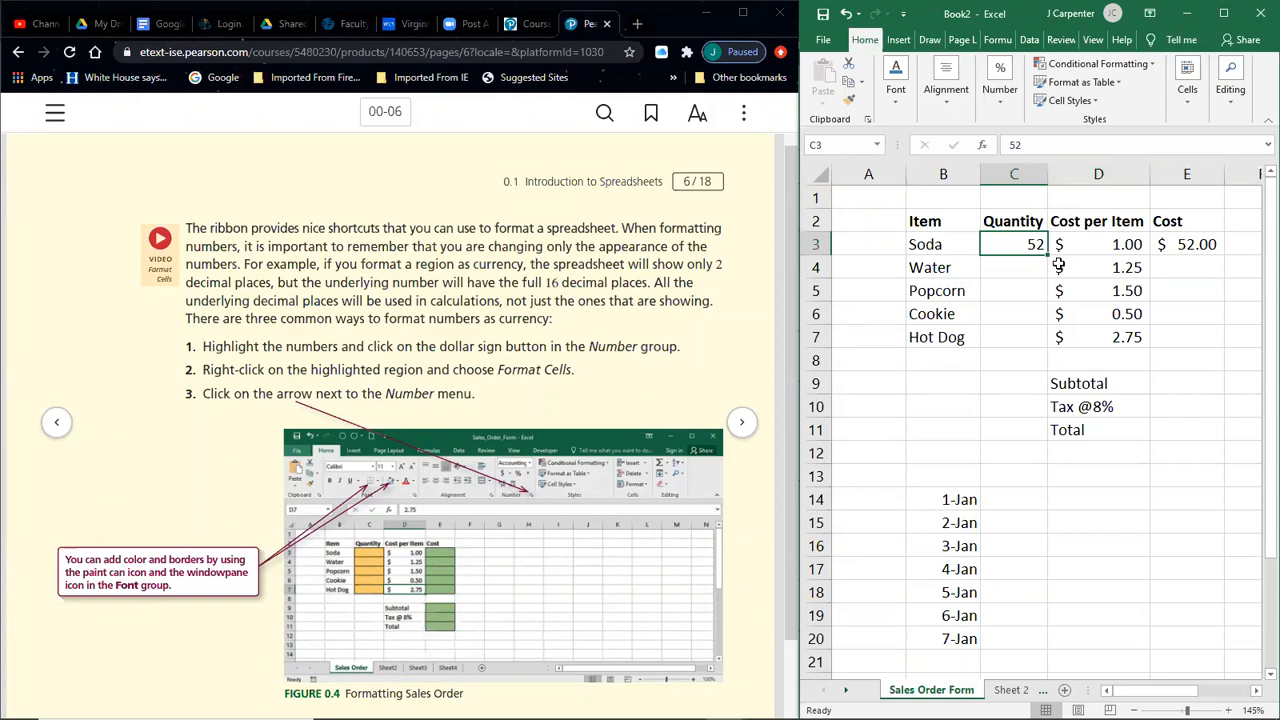
text(1)
key(Return)
click(1198, 248)
key(BackSpace)
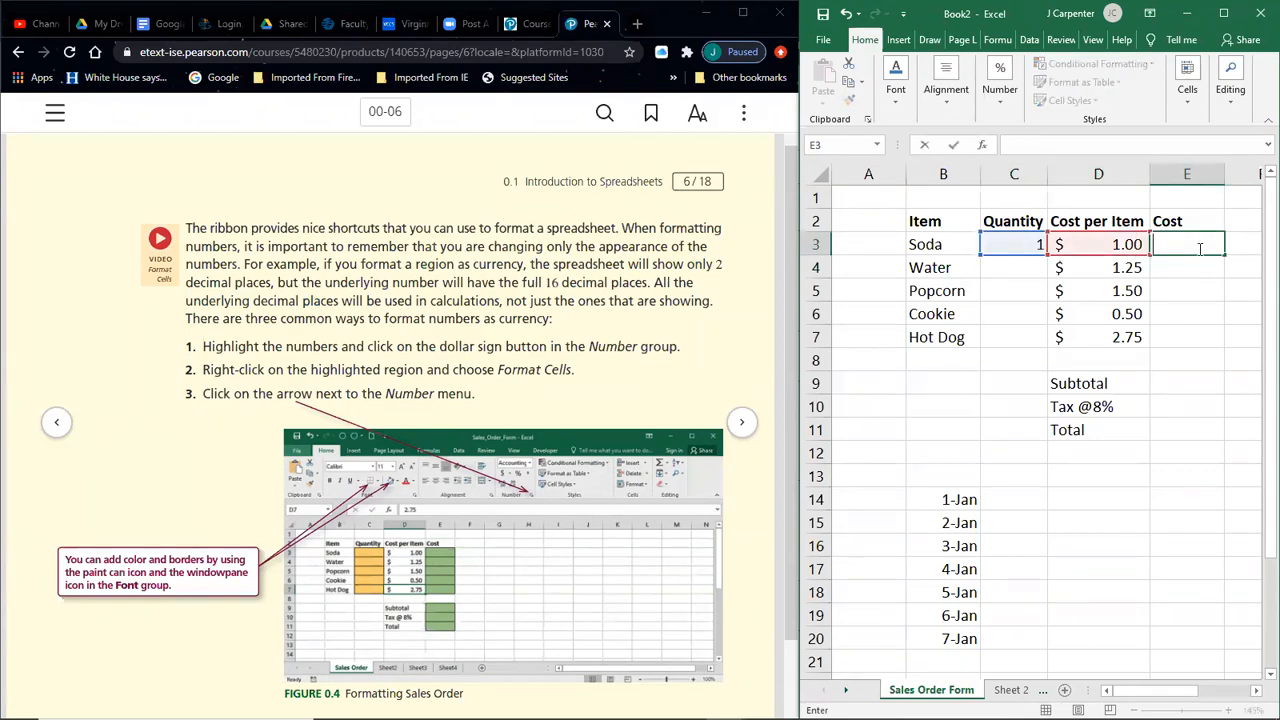
key(Return)
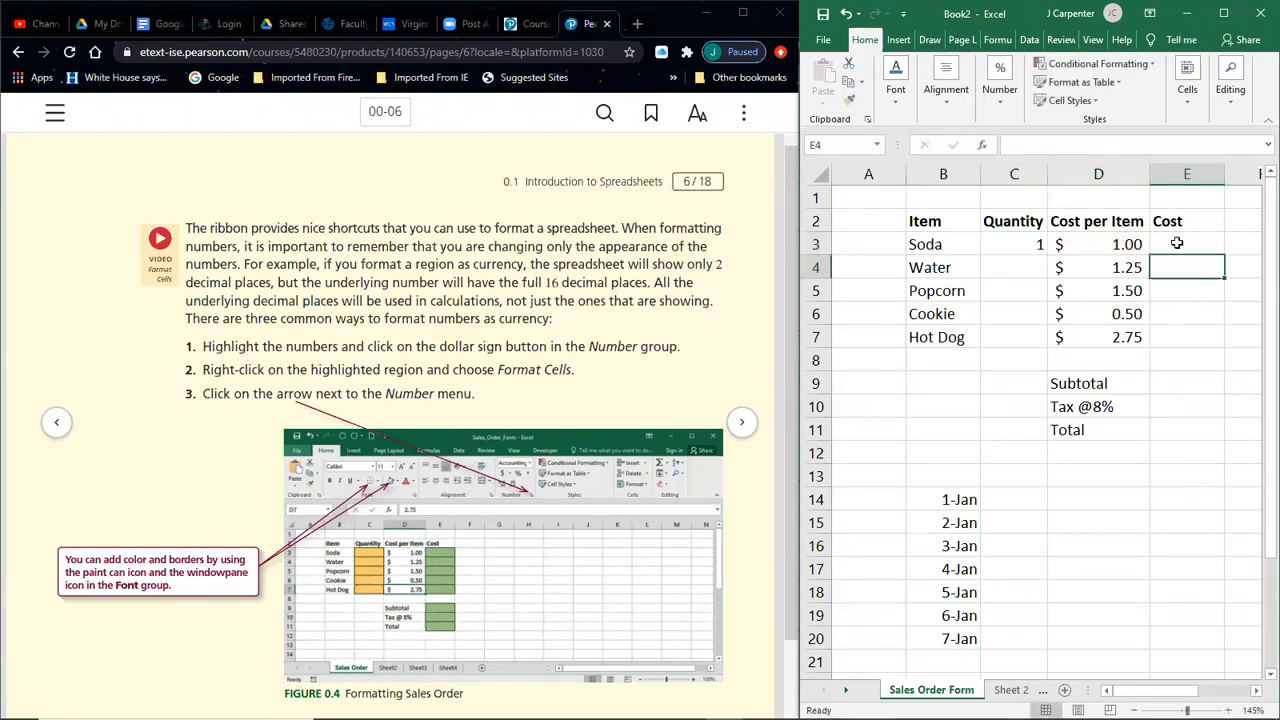
- Re-enter the Soda cost formula =C3*D3 in E3 with written-out cell references
click(1172, 246)
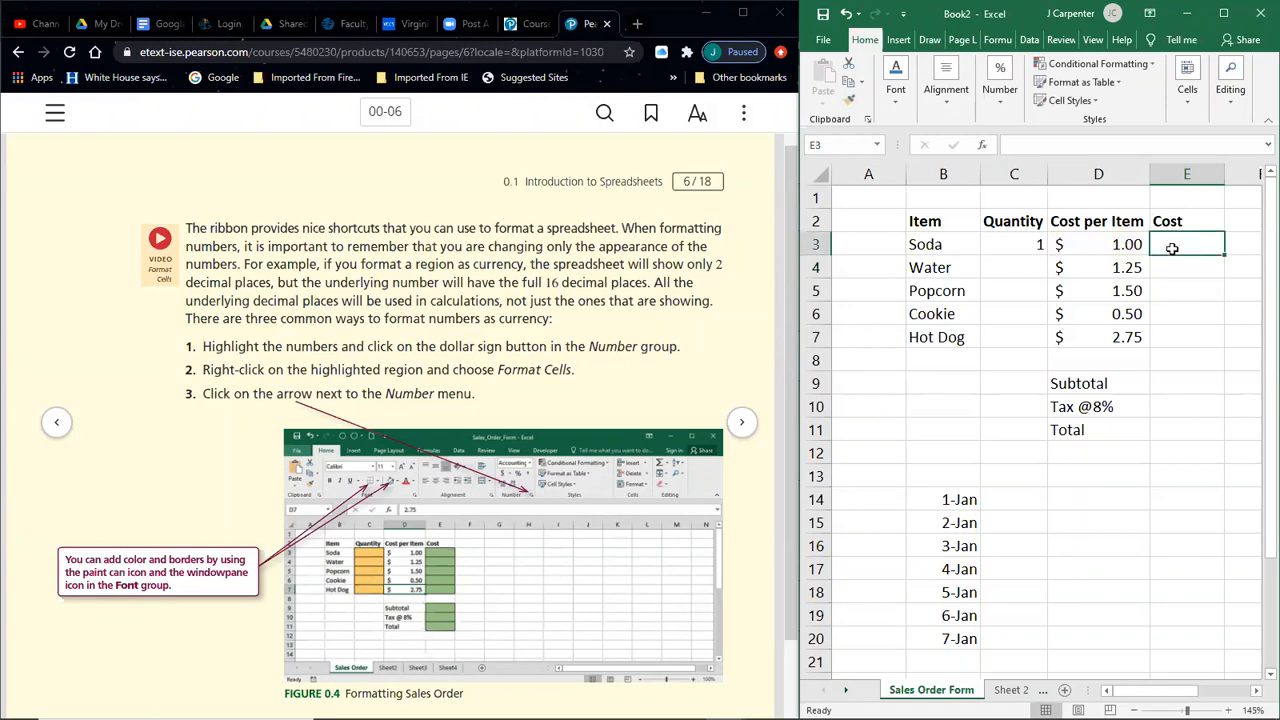
text(=)
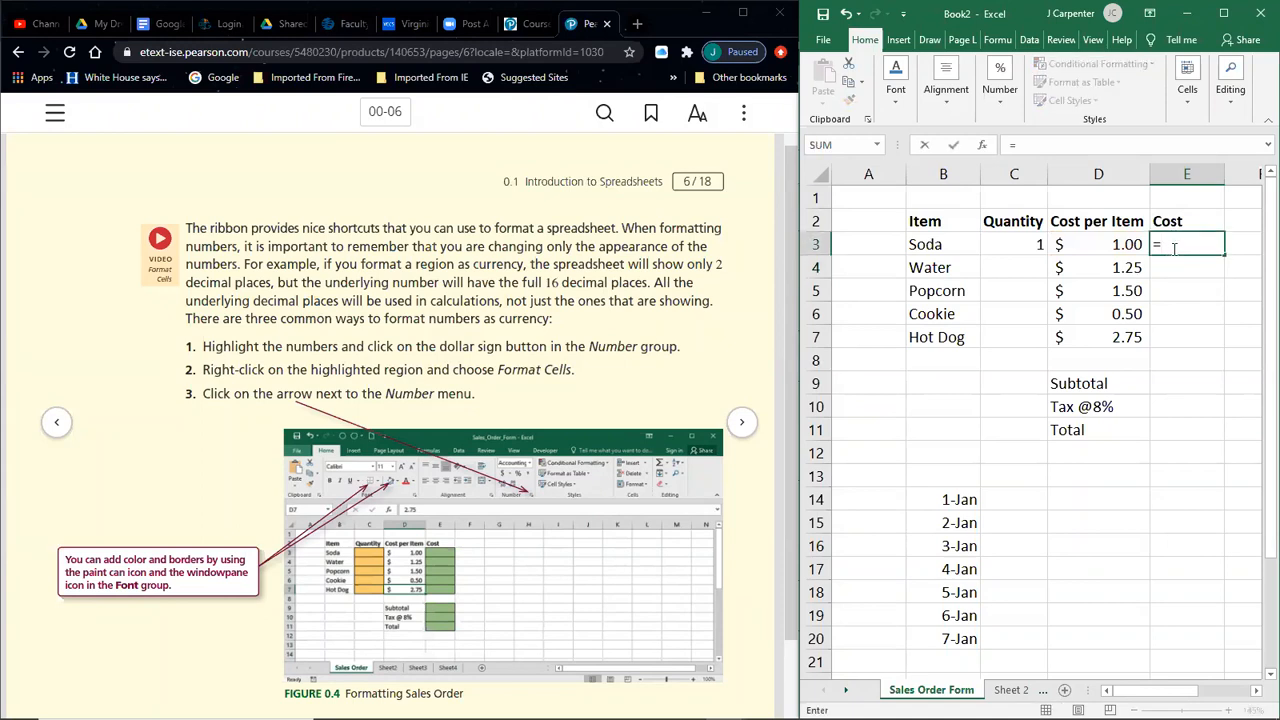
text(C3)
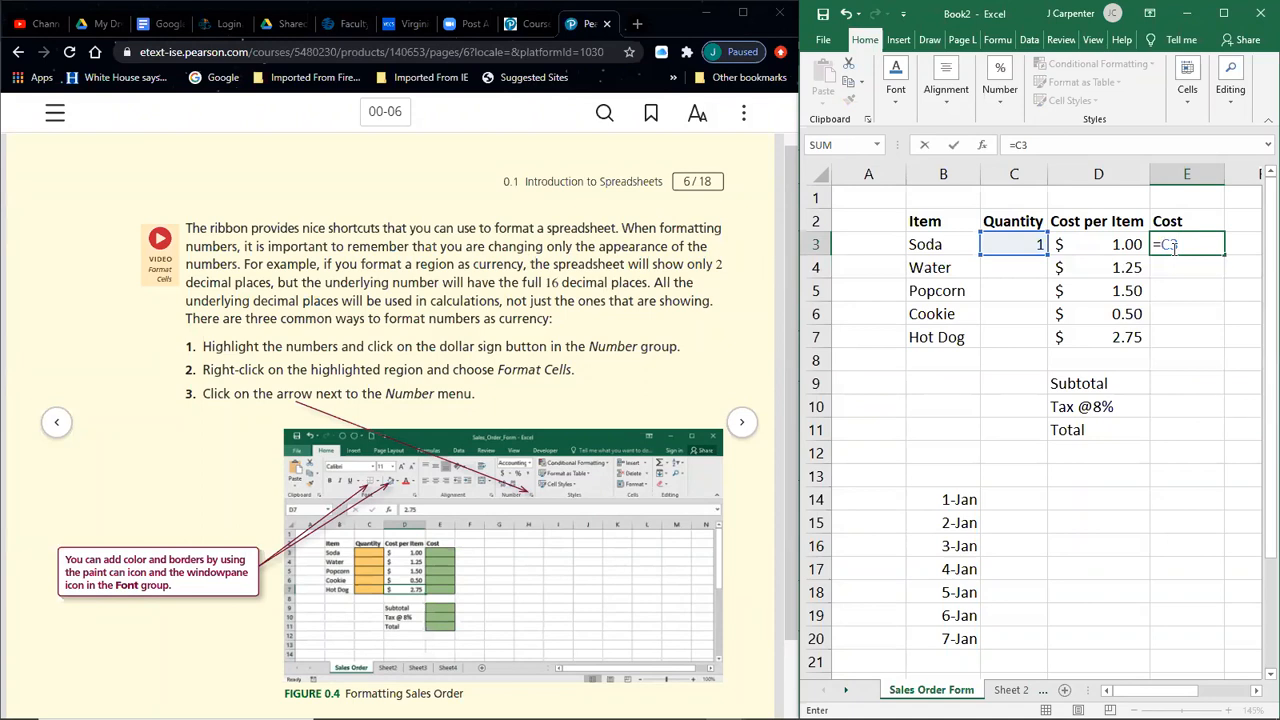
text(*D3)
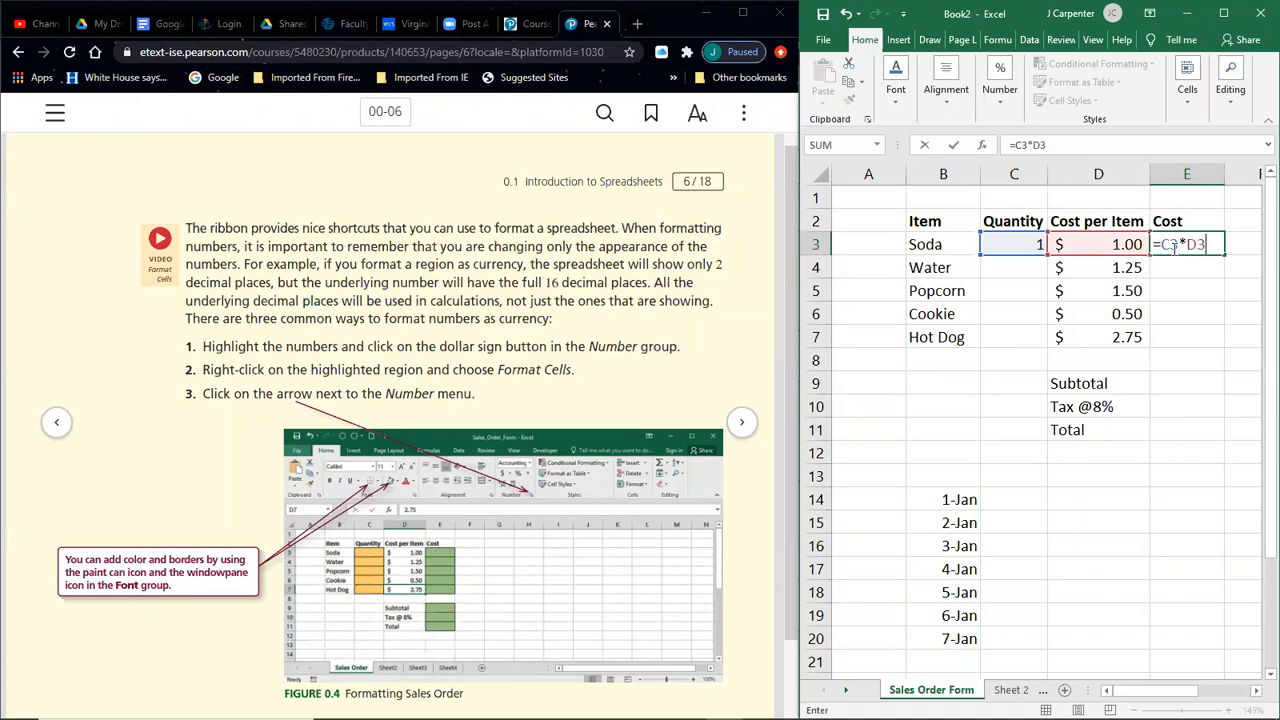
key(Return)
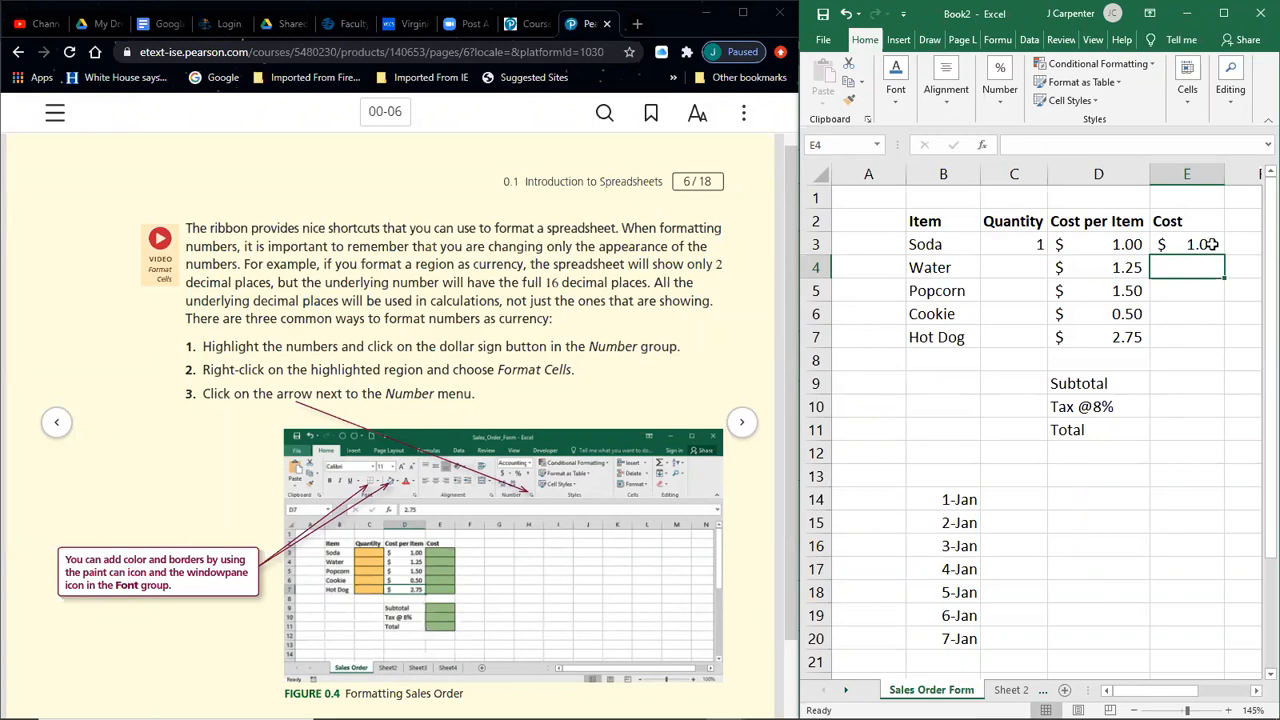
- Rebuild the Soda cost formula =C3*D3 in E3 by picking the quantity and cost-per-item cells as references
double_click(1212, 244)
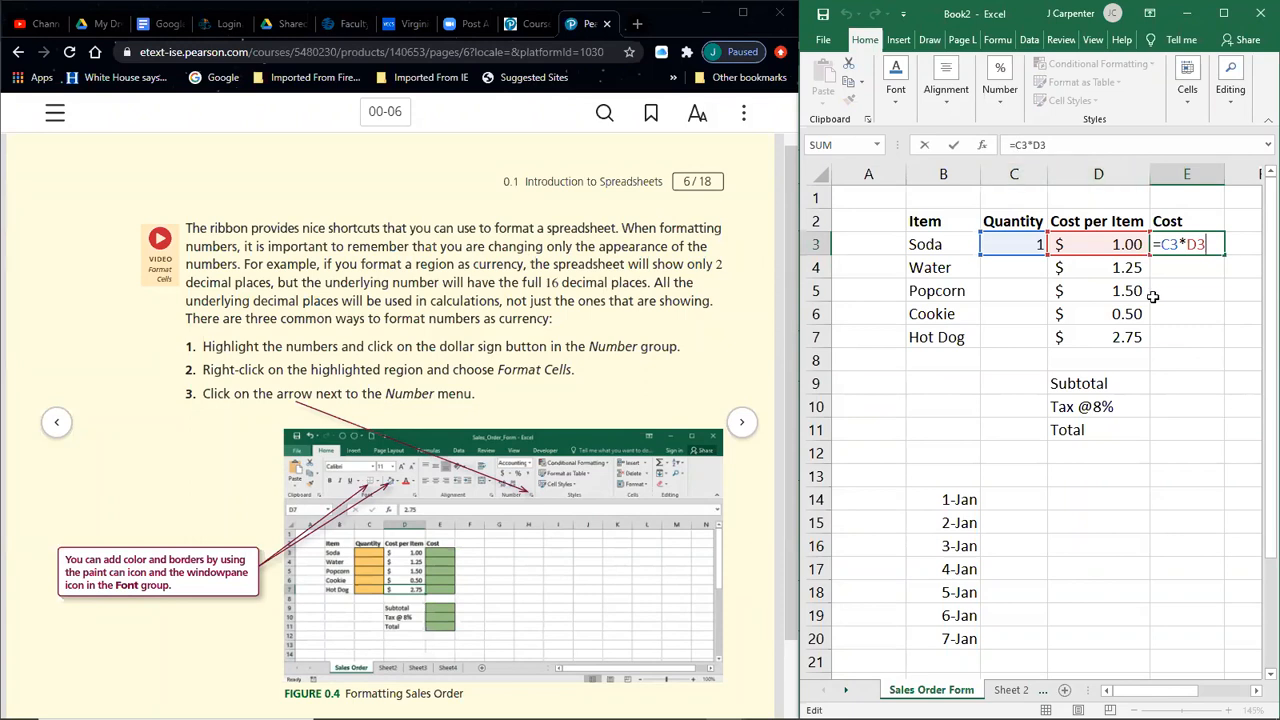
click(1198, 244)
drag(1165, 243, 1149, 243)
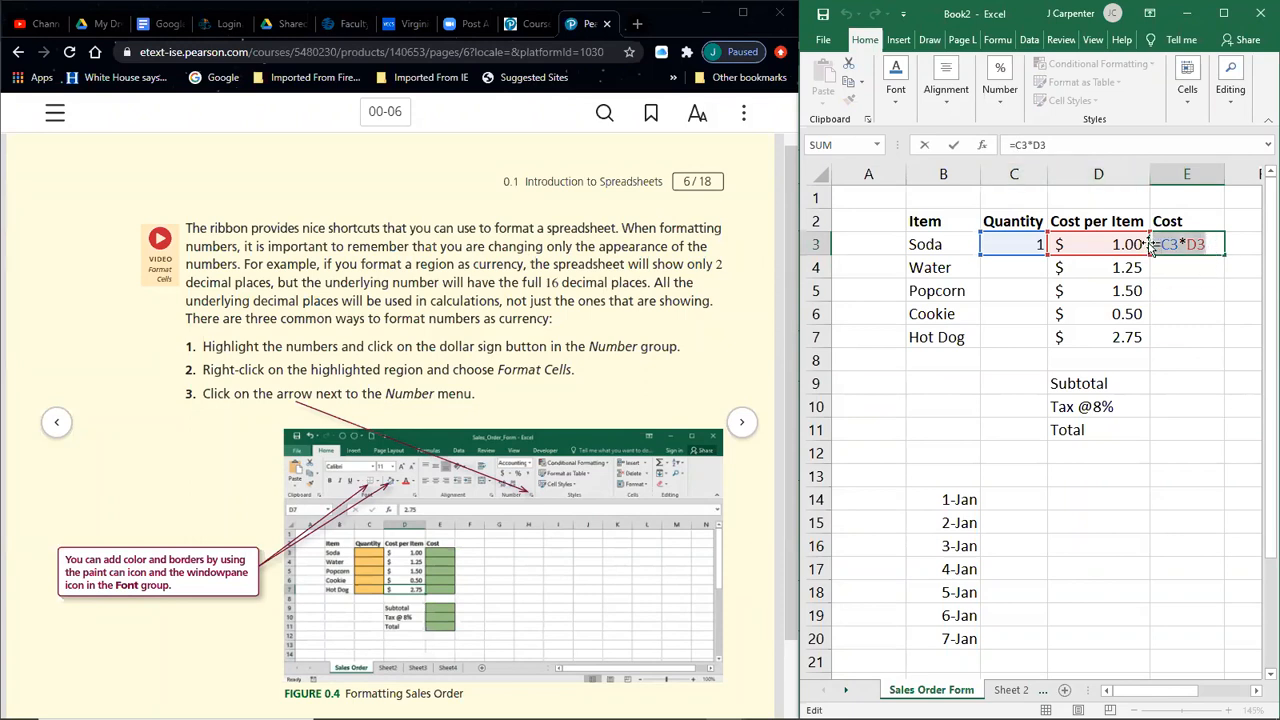
key(BackSpace)
text(=)
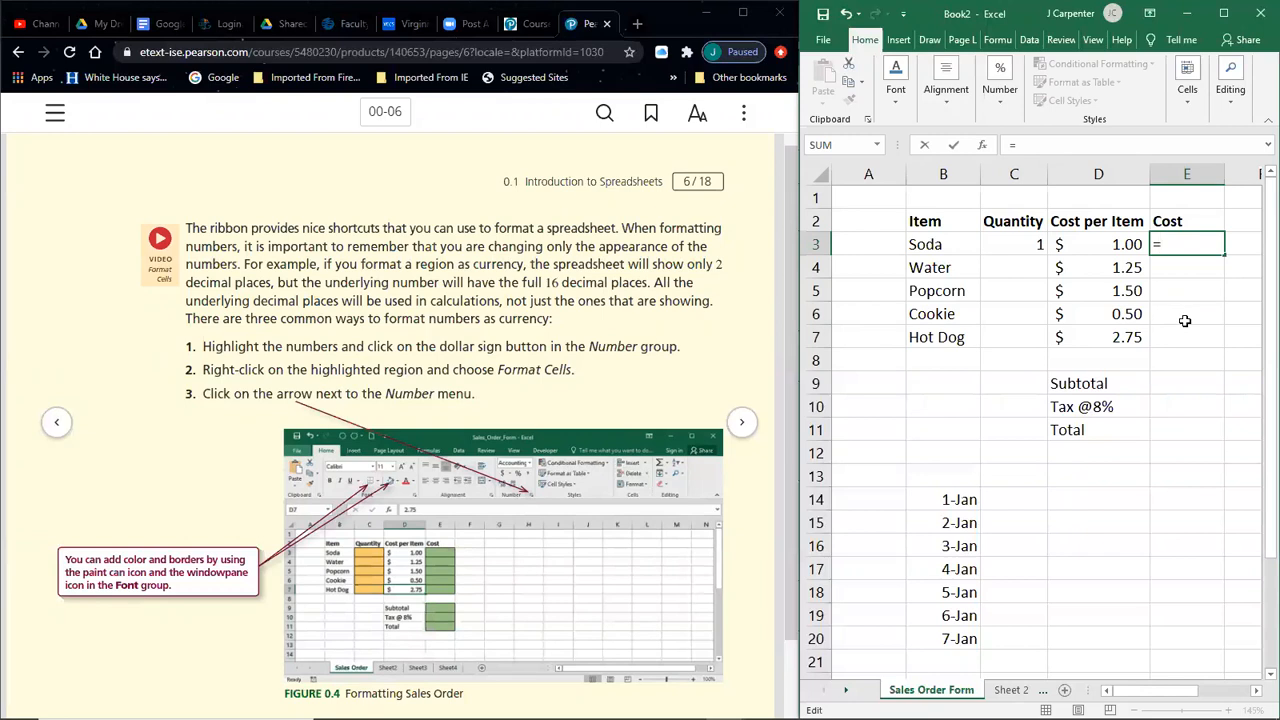
click(1012, 243)
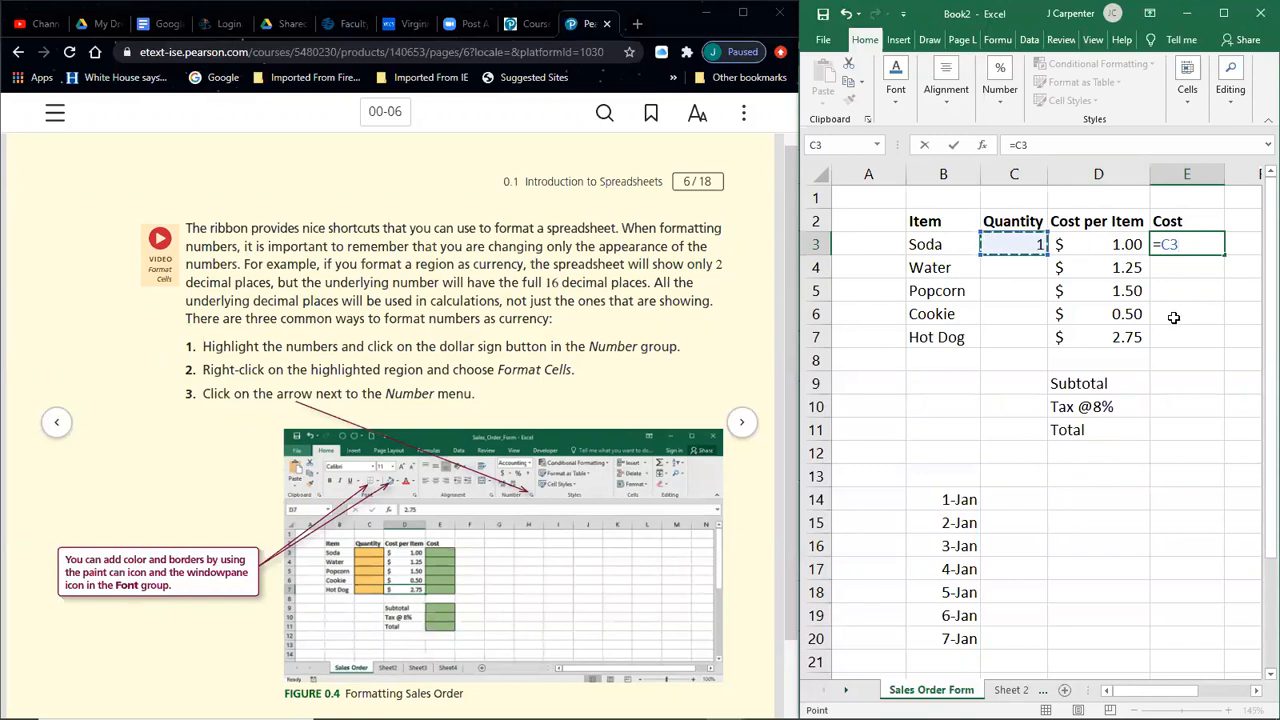
text(*)
click(1096, 245)
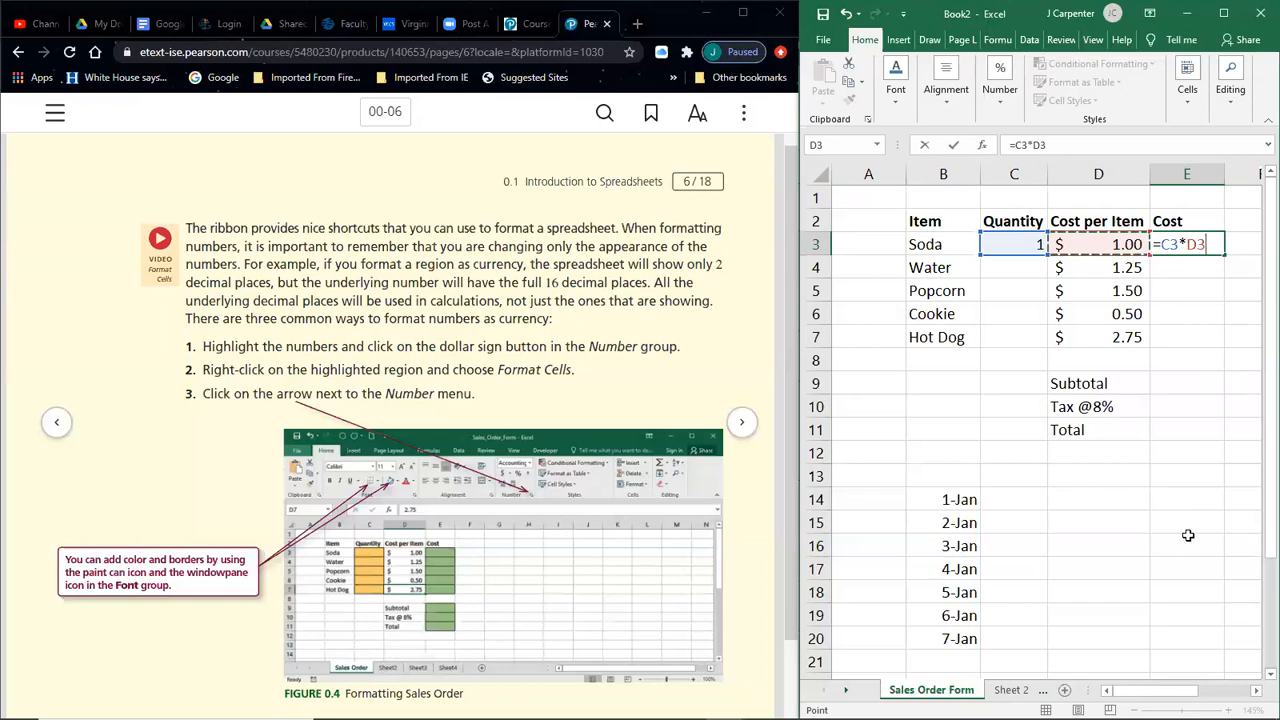
key(Return)
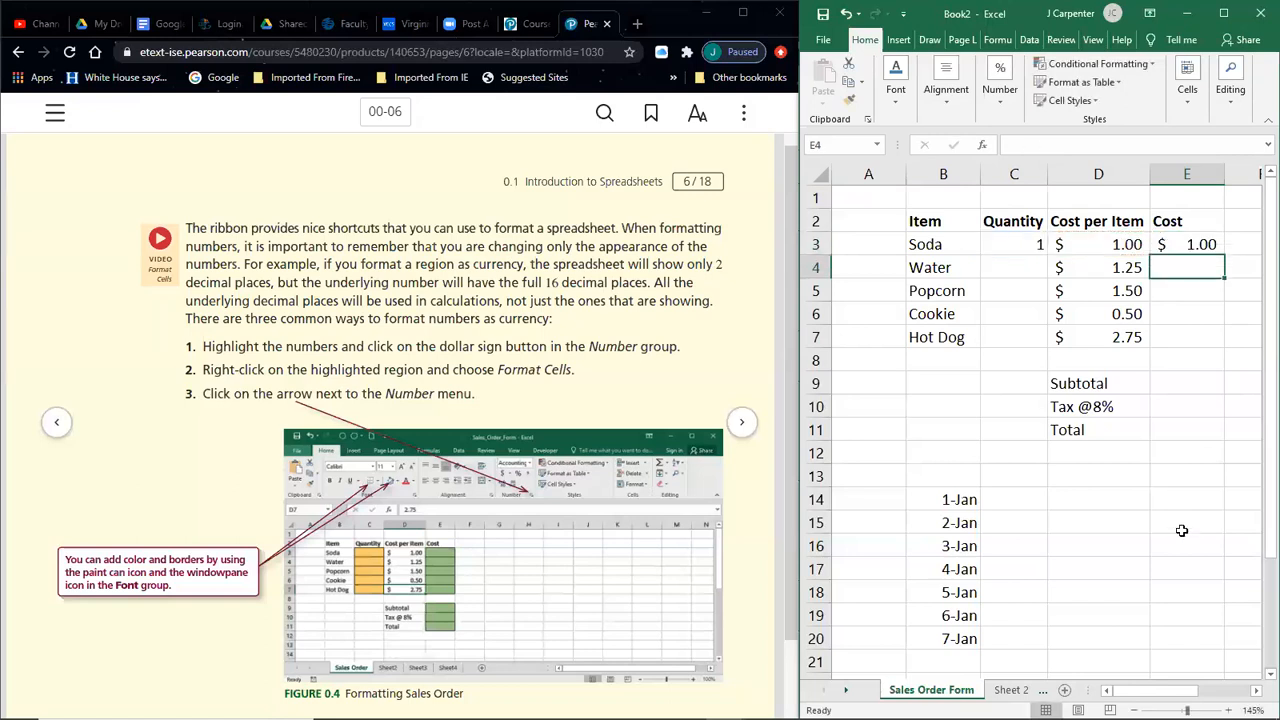
click(1183, 314)
click(1178, 335)
click(1180, 274)
click(1178, 289)
click(1179, 319)
click(1179, 340)
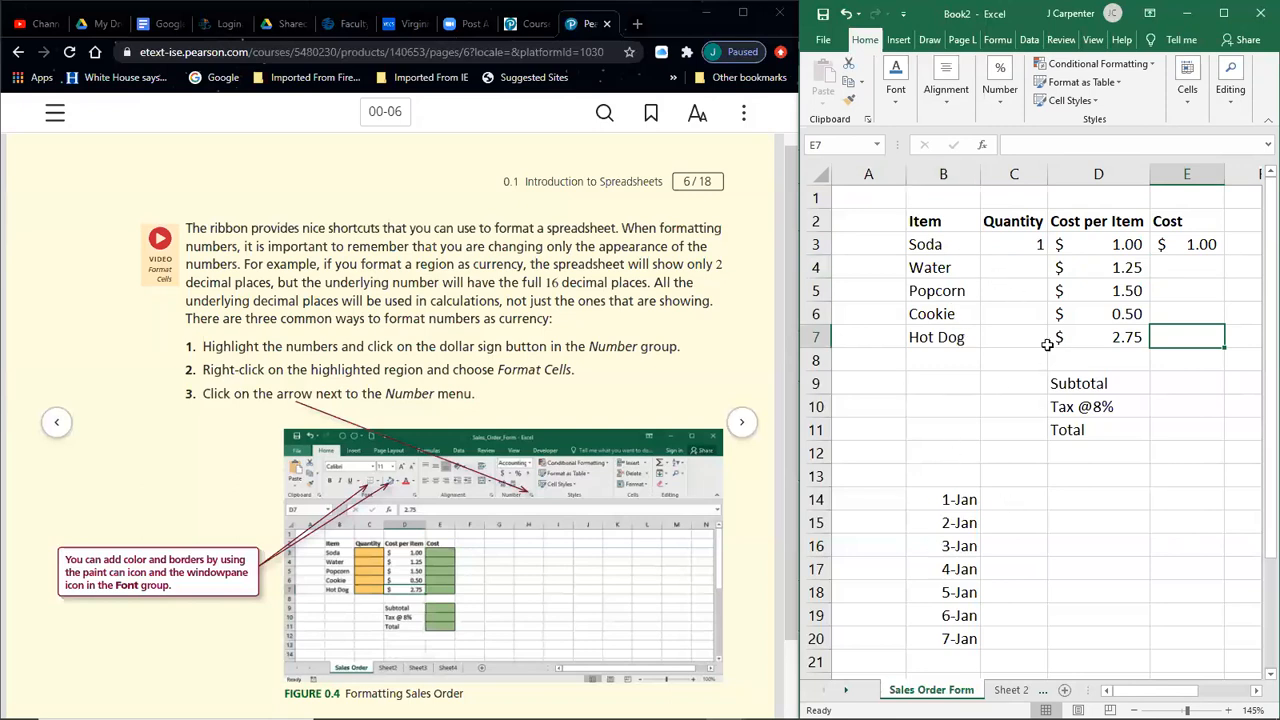
- Enter the Water cost formula =C4*D4 in E4 by picking its quantity and cost-per-item cells
click(1175, 260)
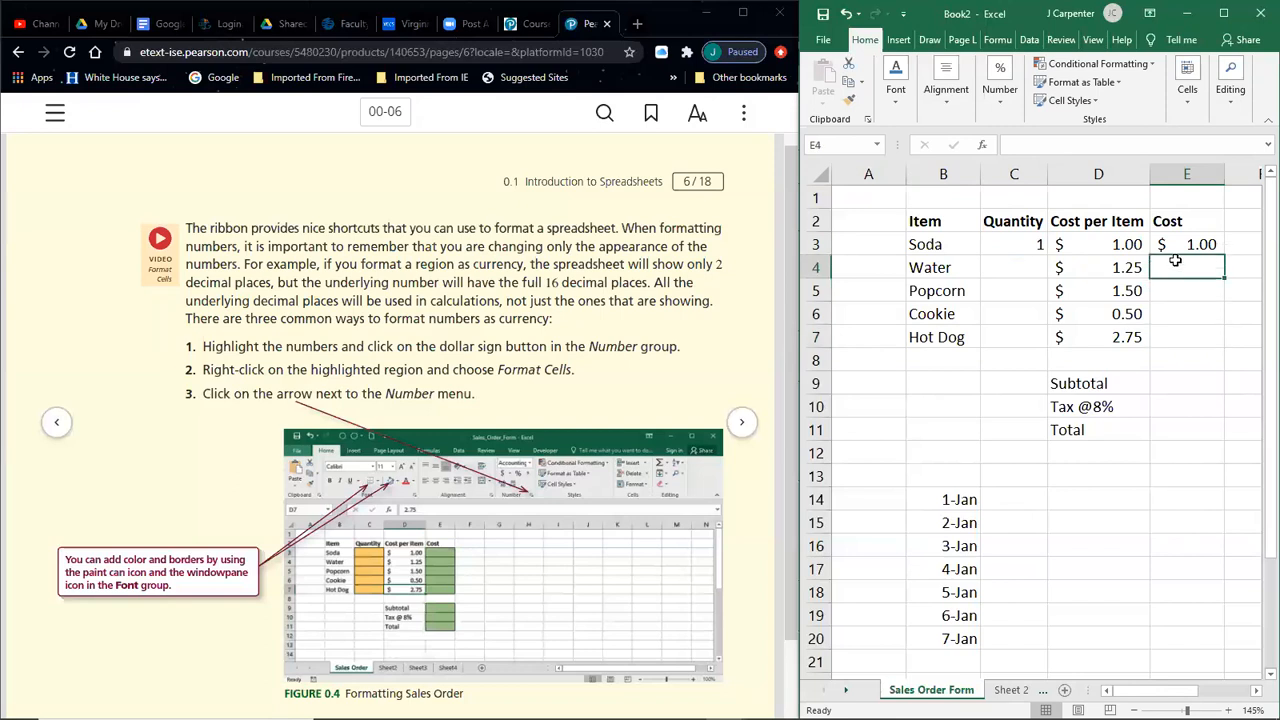
text(=)
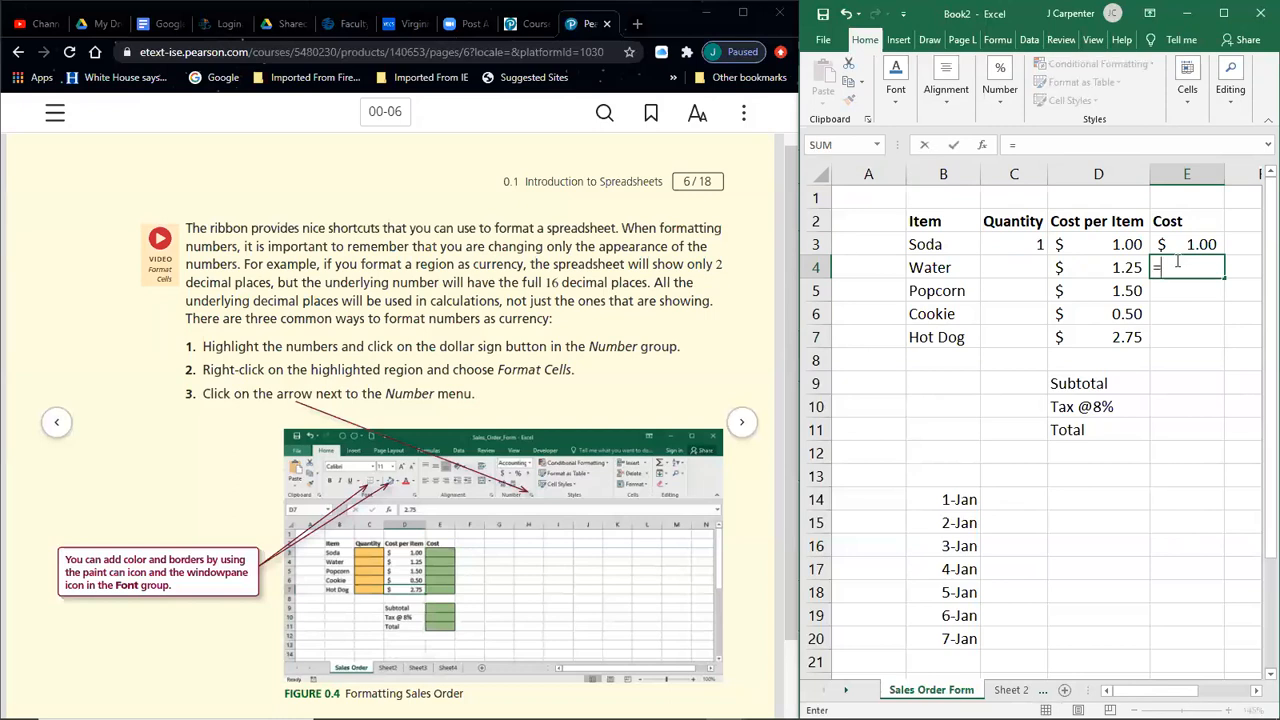
click(1017, 266)
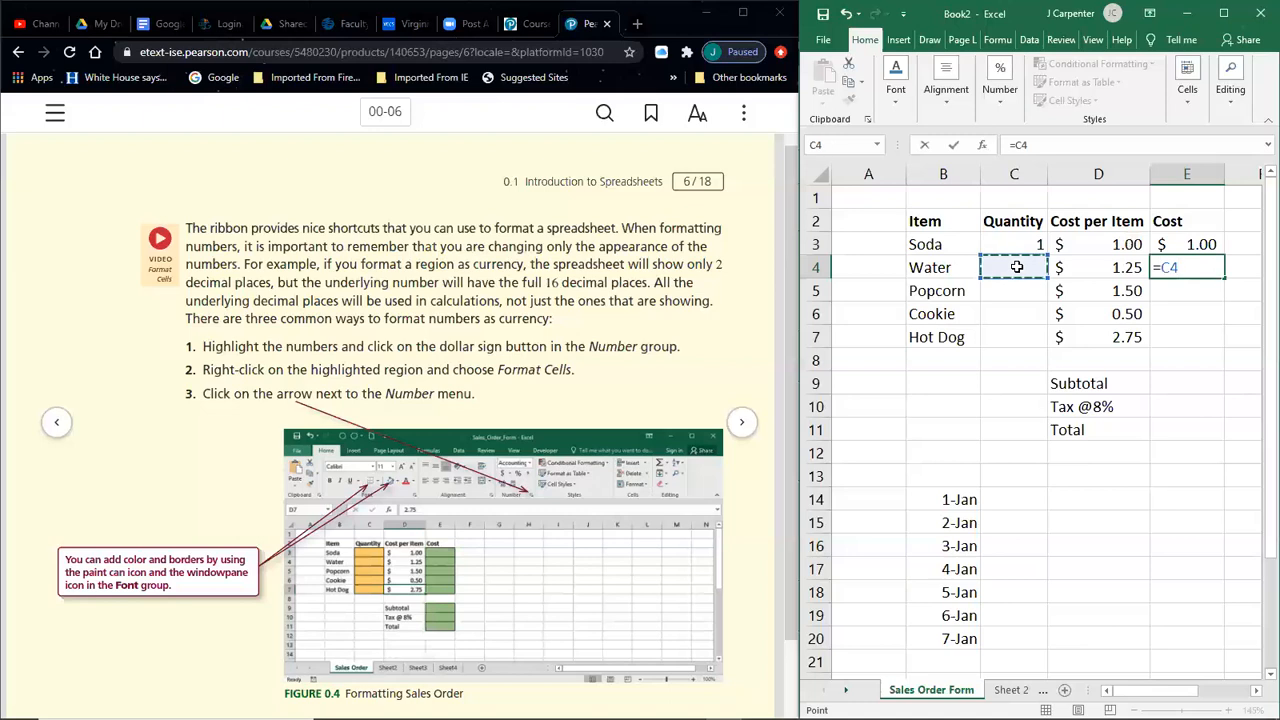
text(*)
click(1095, 267)
key(Return)
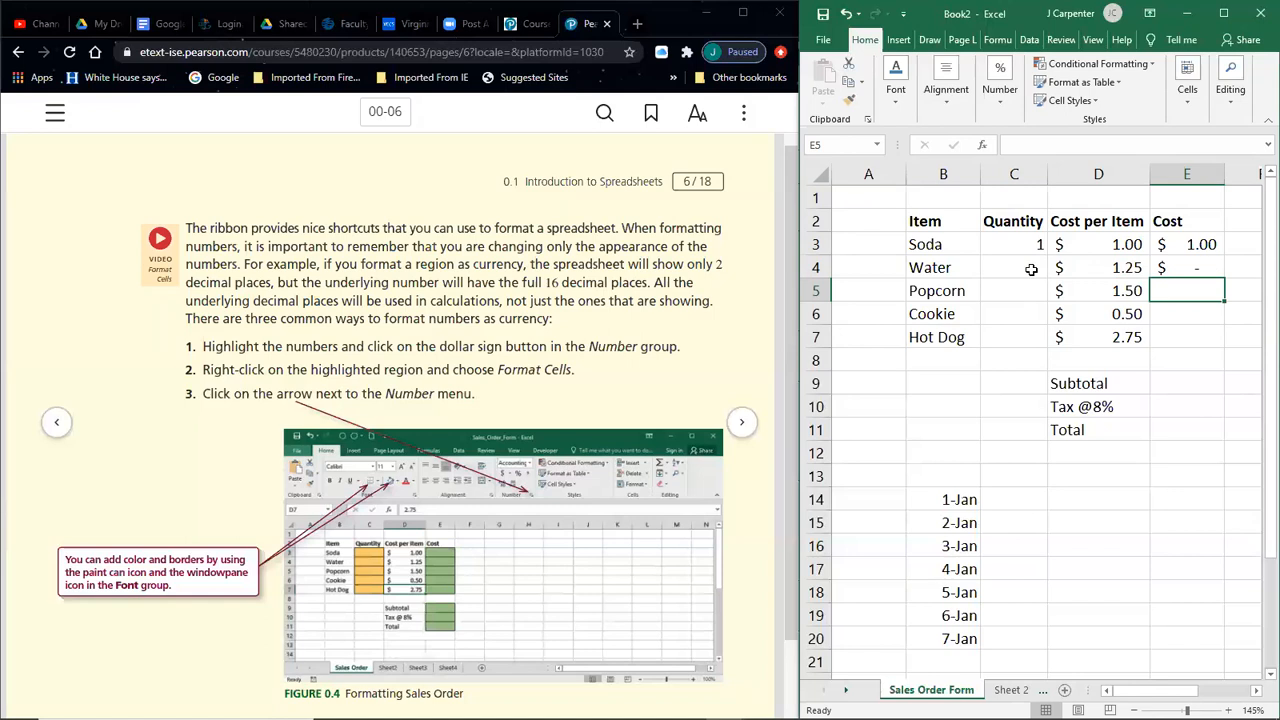
- Set the Water quantity in C4 to 0 and check the cost formula in E4
click(1031, 269)
text(0)
key(Return)
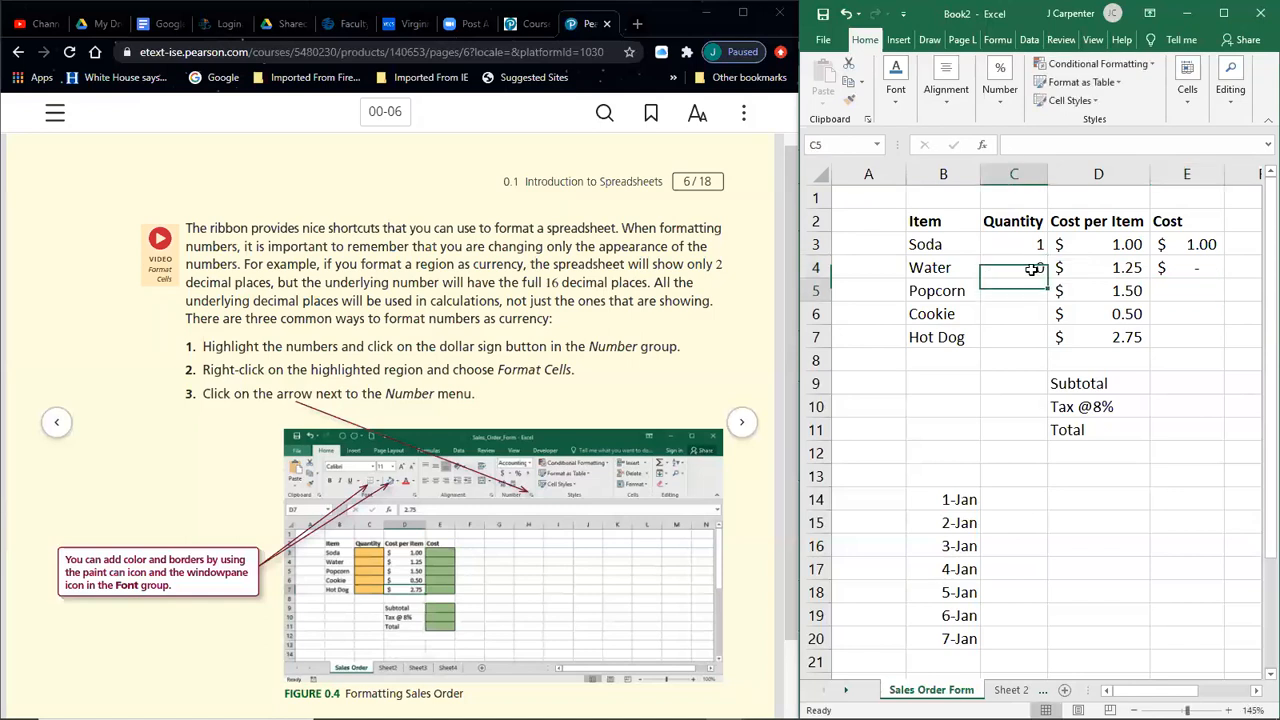
click(1187, 268)
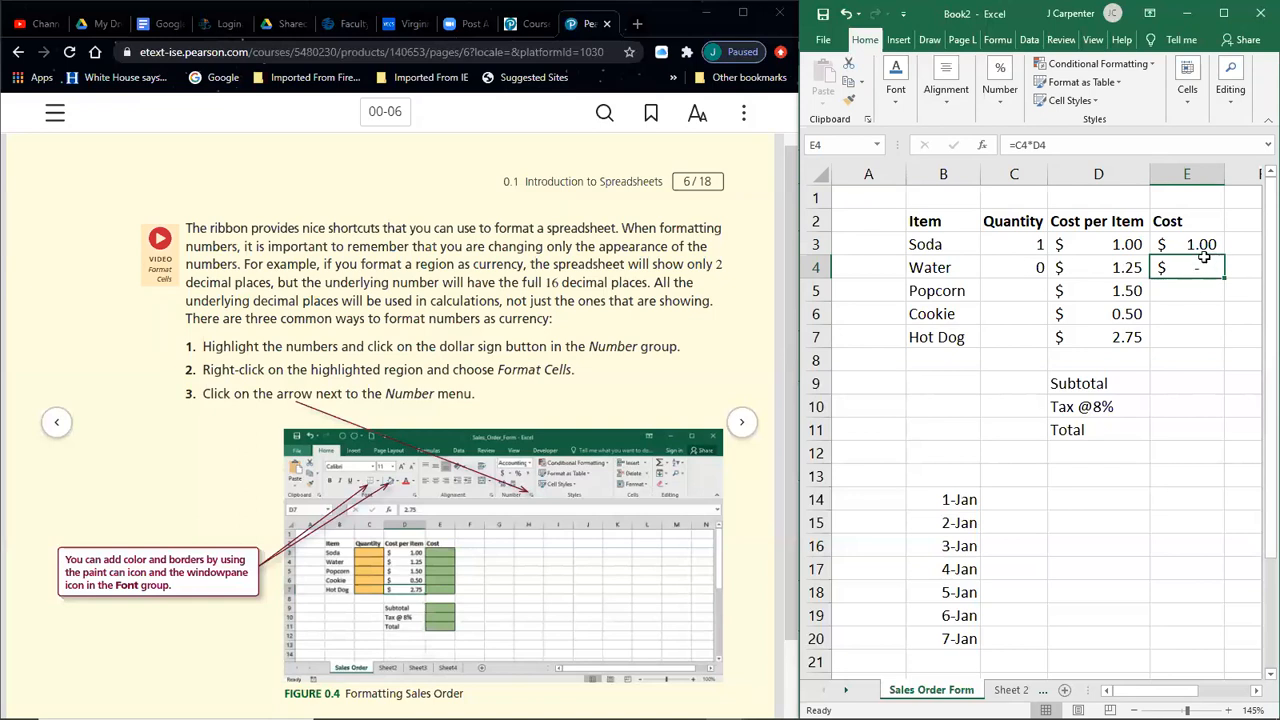
- Fill the quantities in C4:C7 with 2 for Water, 3 for Popcorn, 4 for Cookie and 5 for Hot Dog
click(1035, 265)
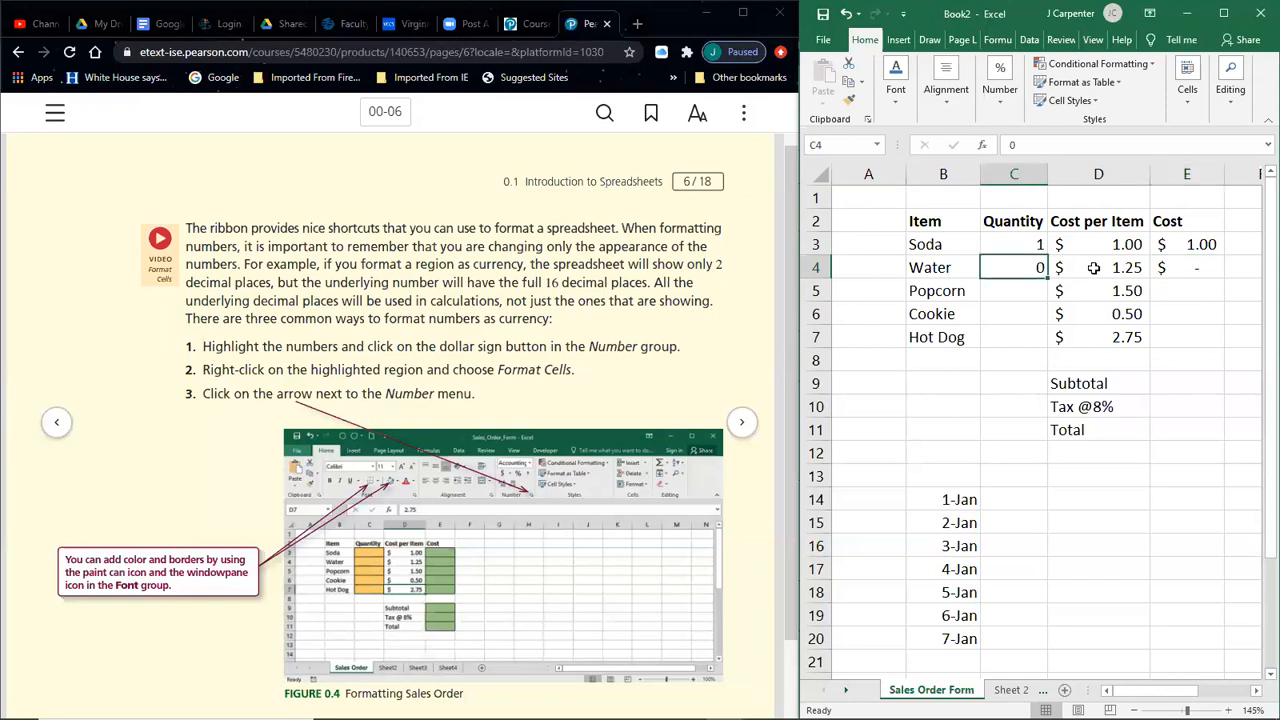
text(2)
key(Return)
text(3)
key(Return)
text(4)
key(Return)
text(5)
key(Return)
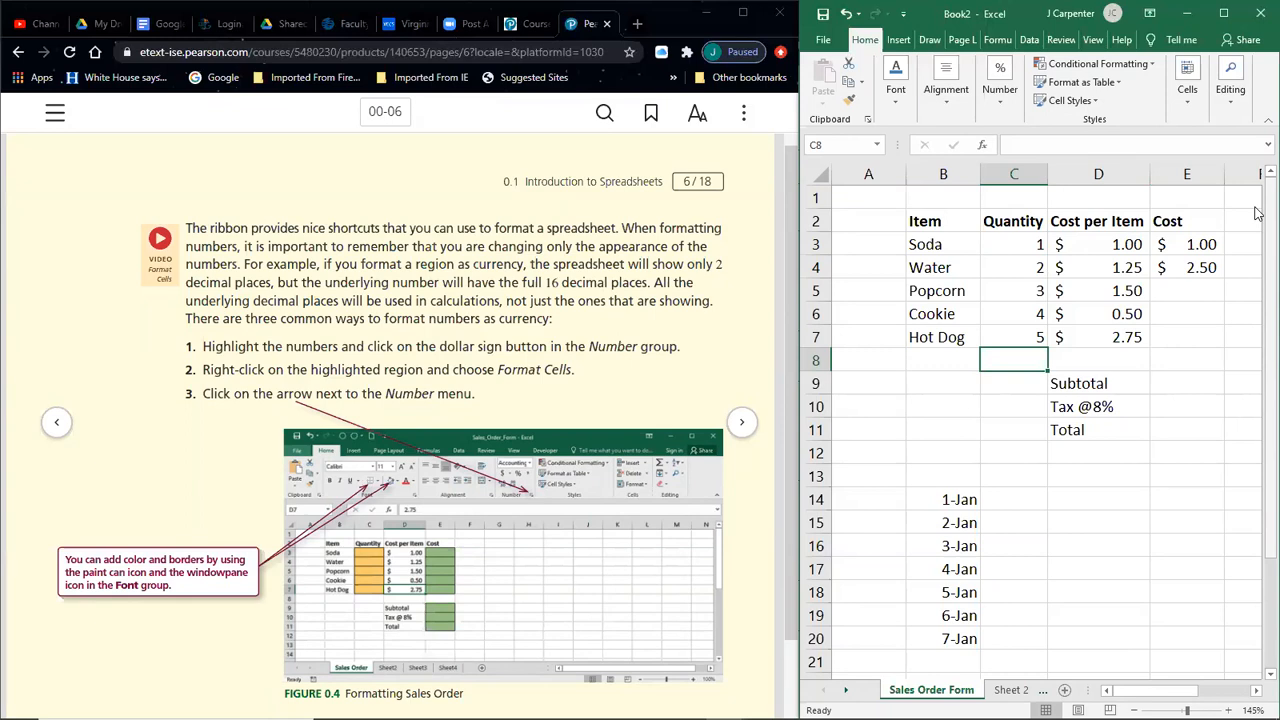
- Clear the Water cost formula from E4
click(1166, 286)
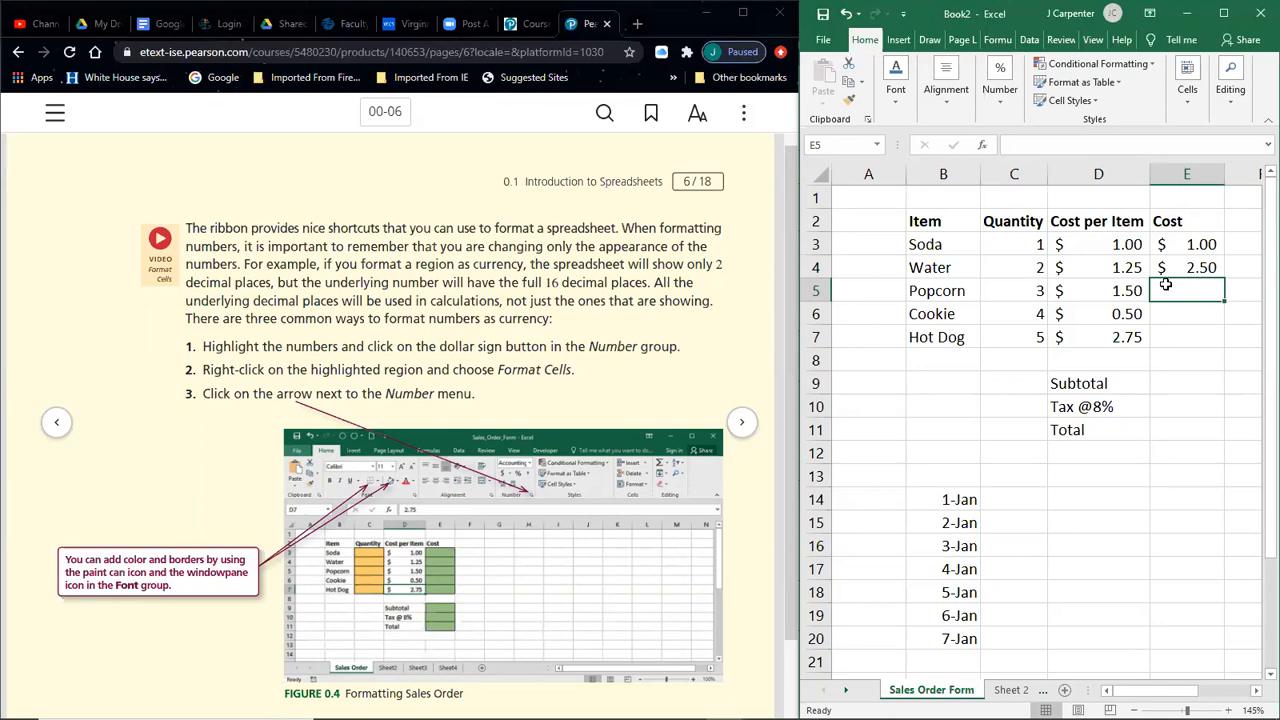
click(1187, 267)
key(Delete)
click(1190, 320)
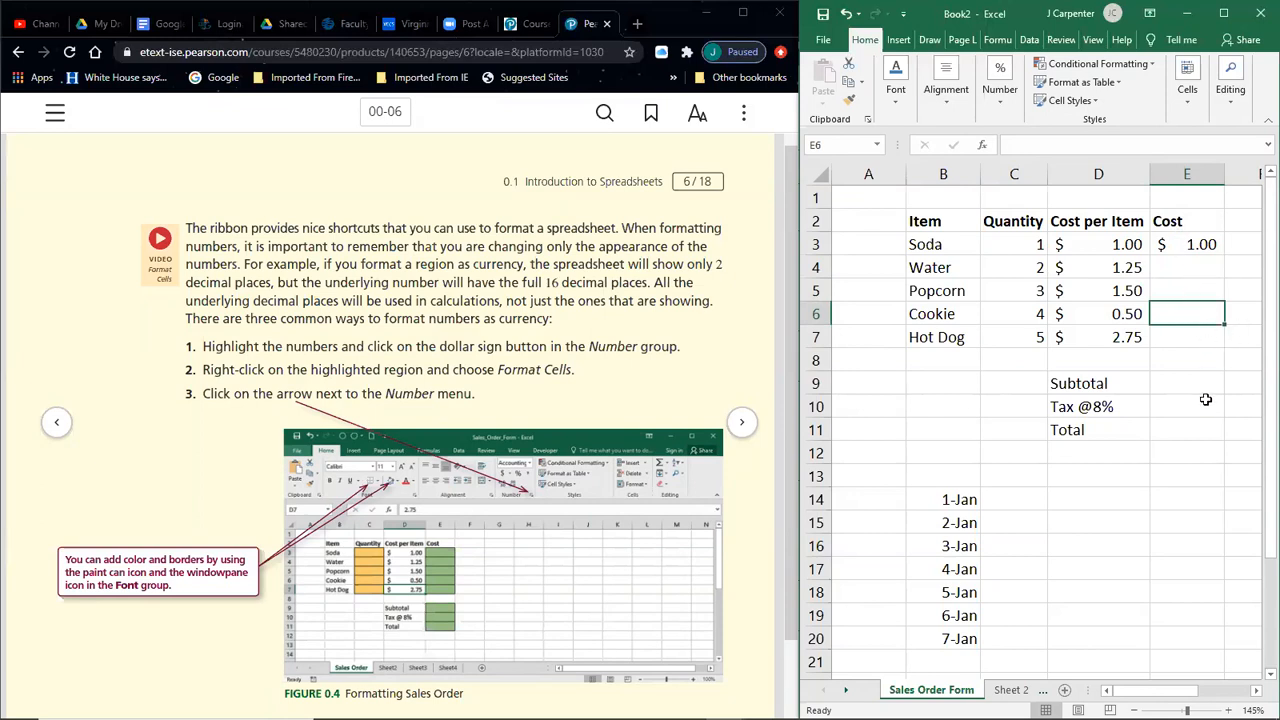
- Fill the Soda cost formula from E3 down into E4 and check the cell references it uses for Water
click(1195, 247)
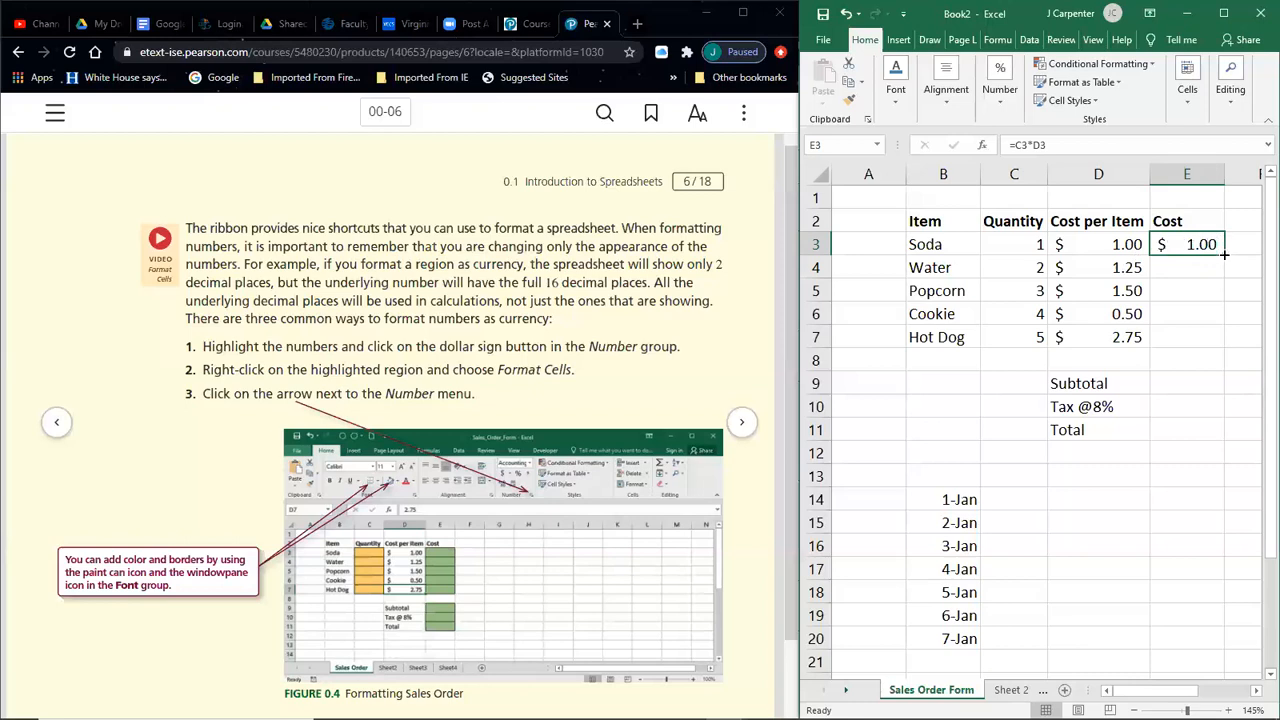
drag(1224, 255, 1230, 287)
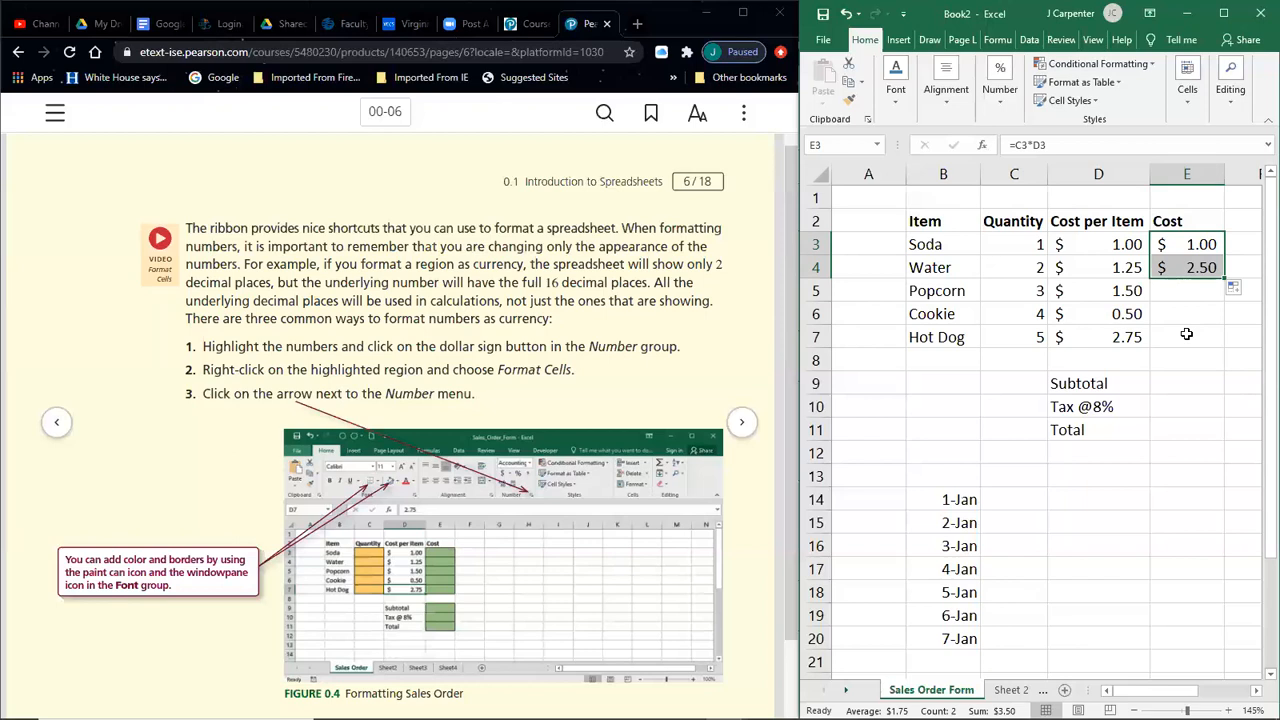
click(1200, 456)
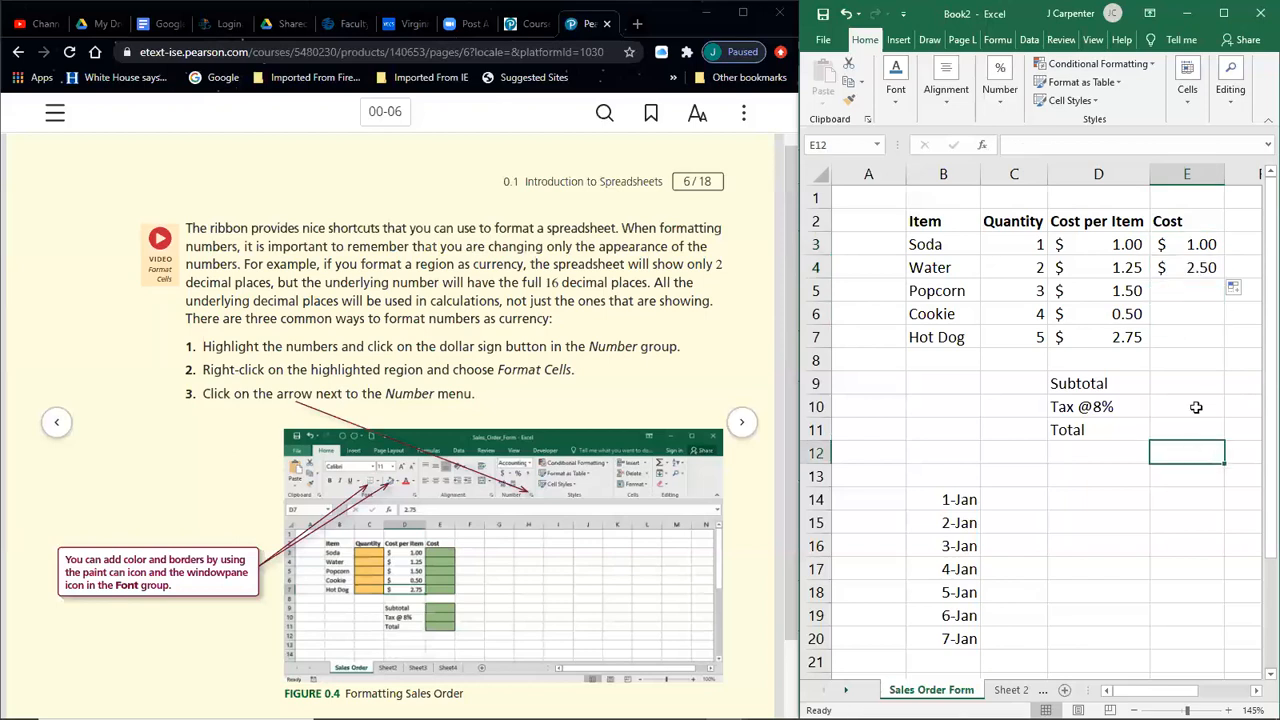
double_click(1219, 264)
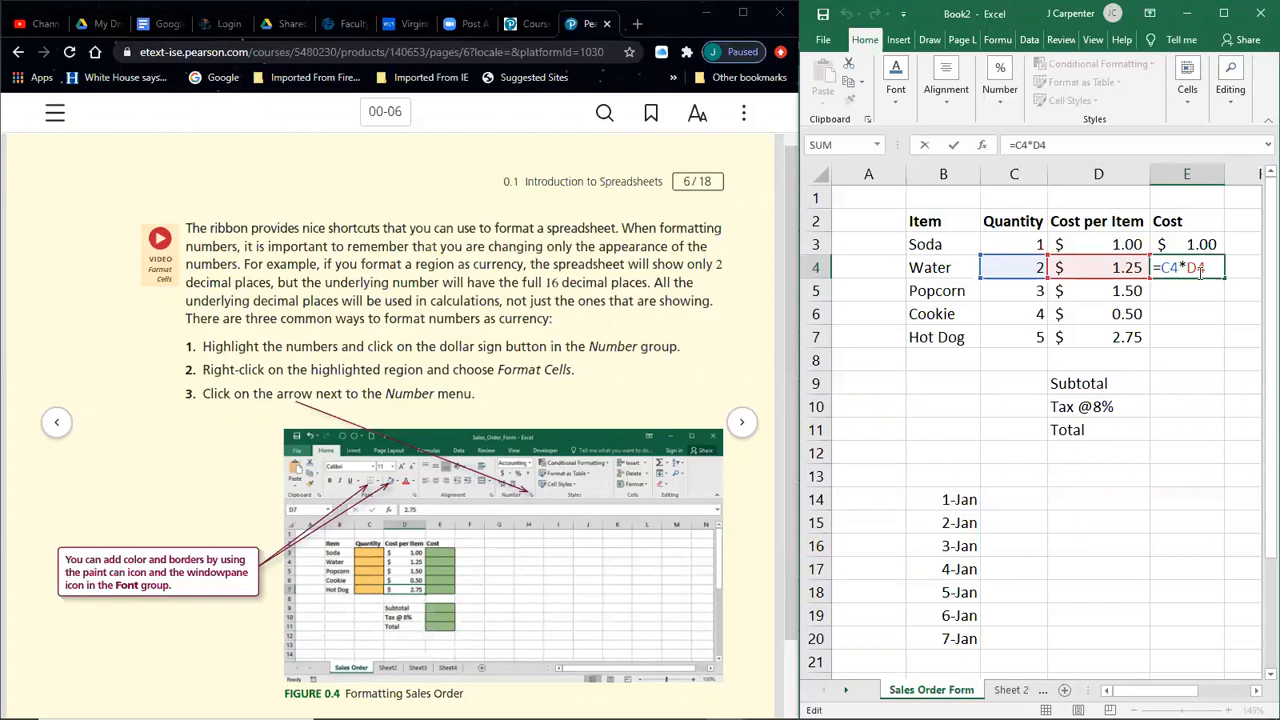
key(Return)
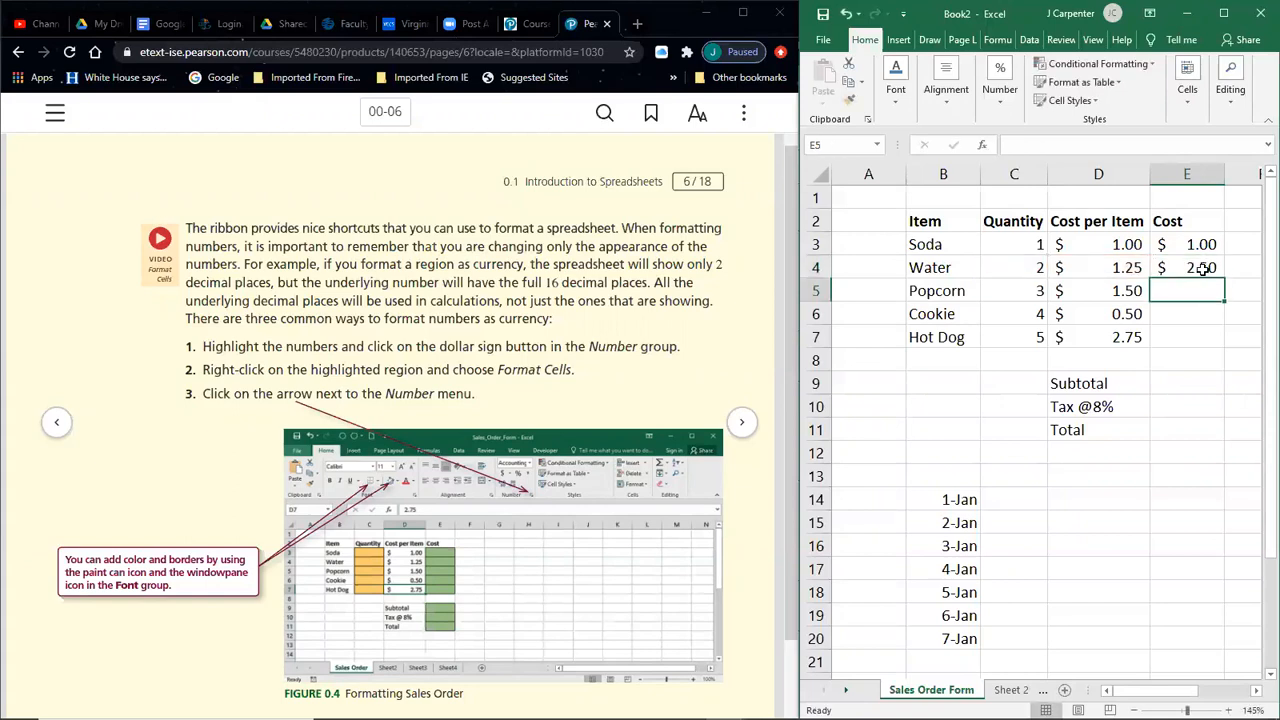
- Clear the Water cost in E4, and fill the Soda cost formula from E3 down through E7
click(1203, 267)
key(Delete)
click(1203, 290)
click(1204, 244)
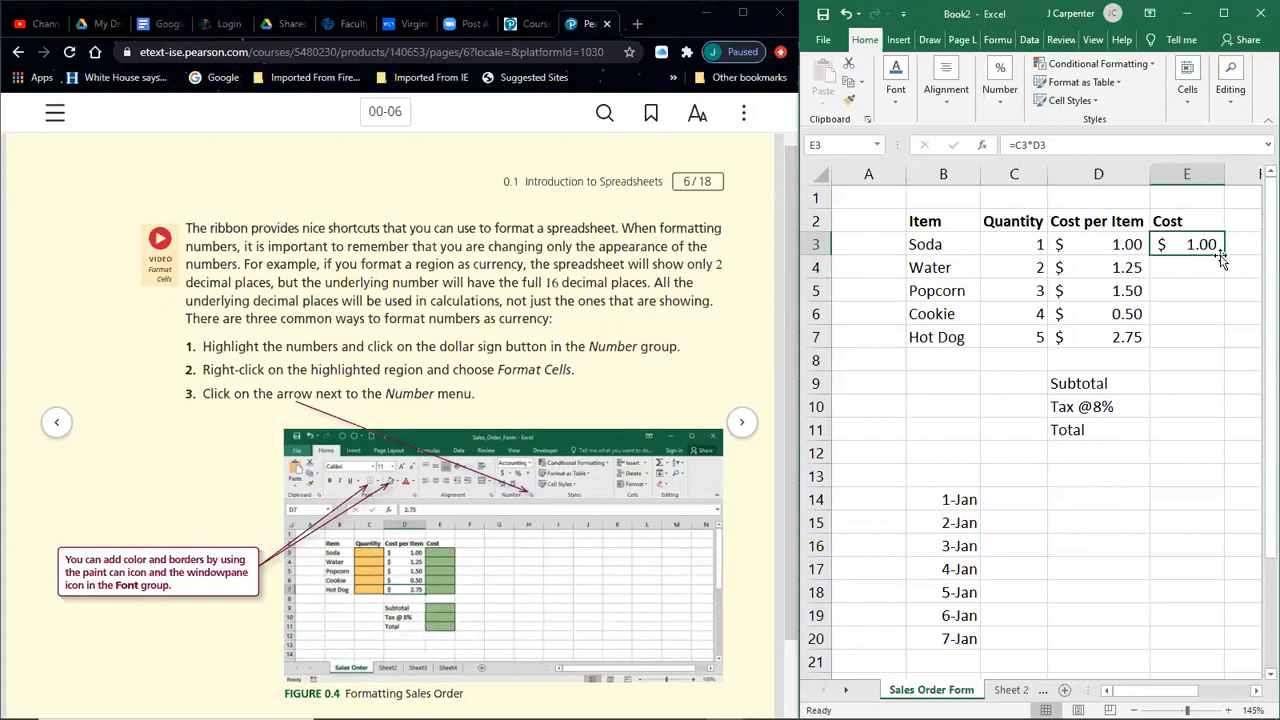
drag(1225, 256, 1221, 343)
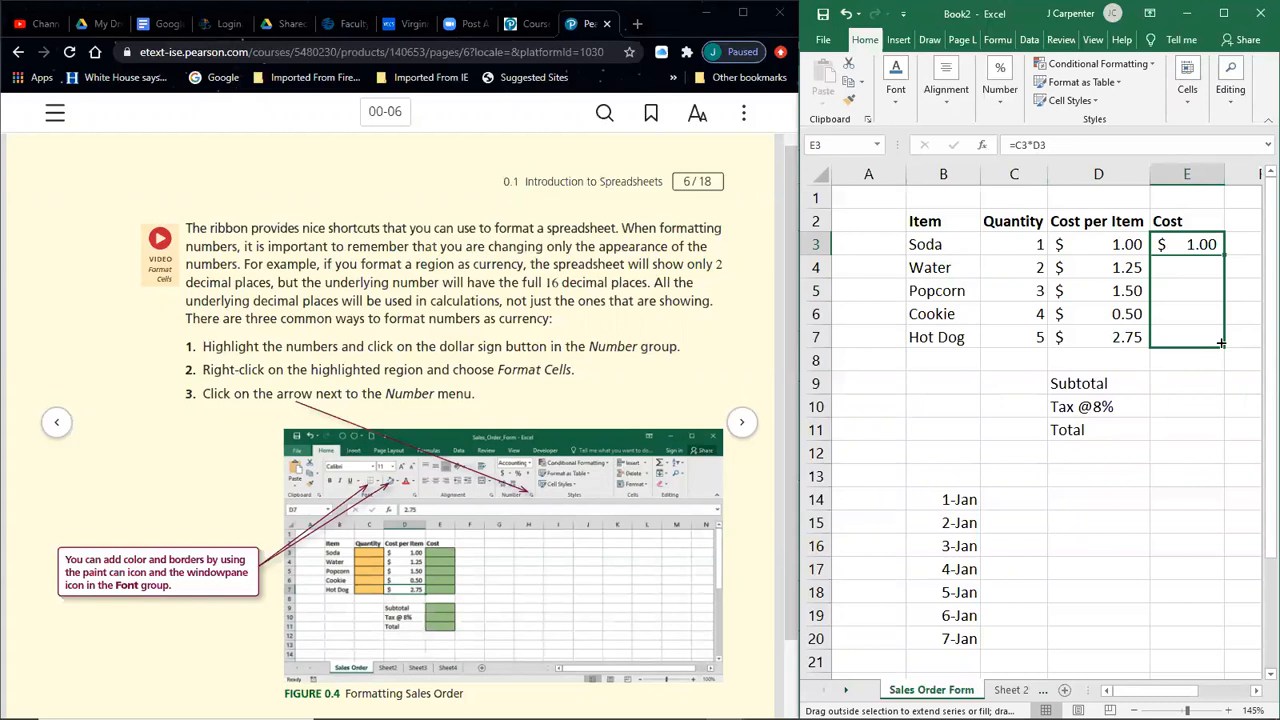
drag(1221, 343, 1221, 343)
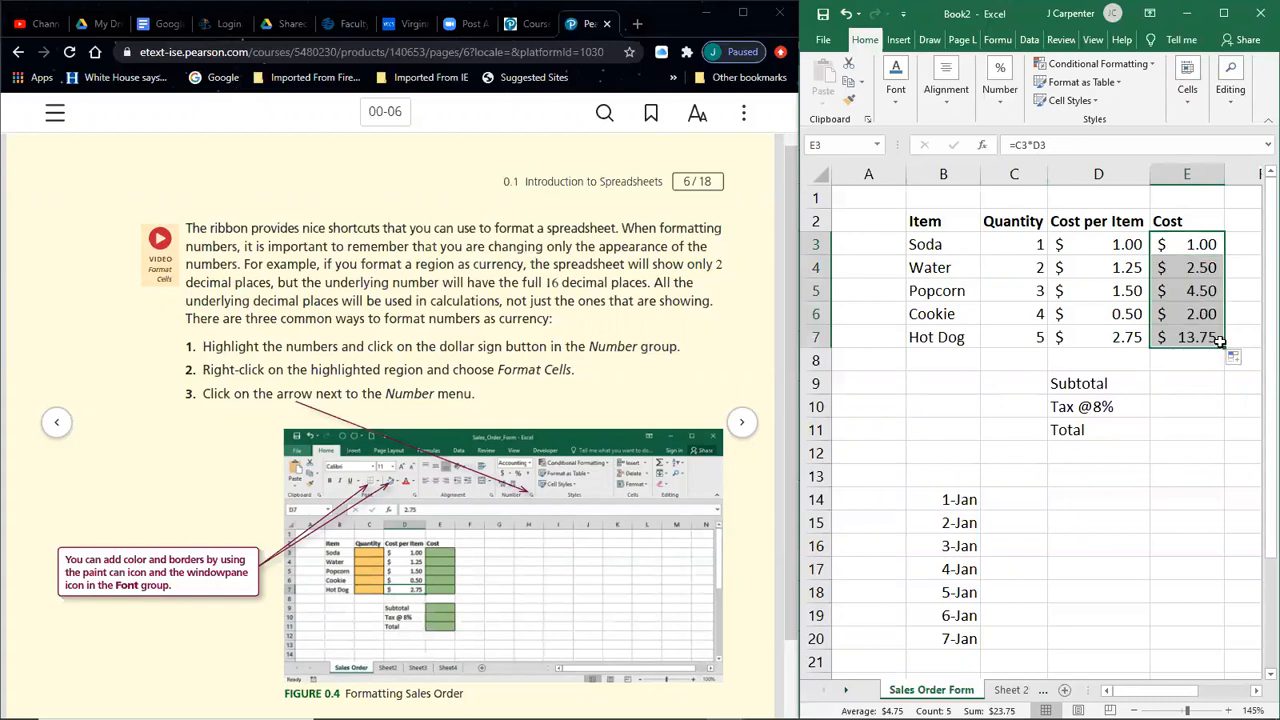
click(1177, 392)
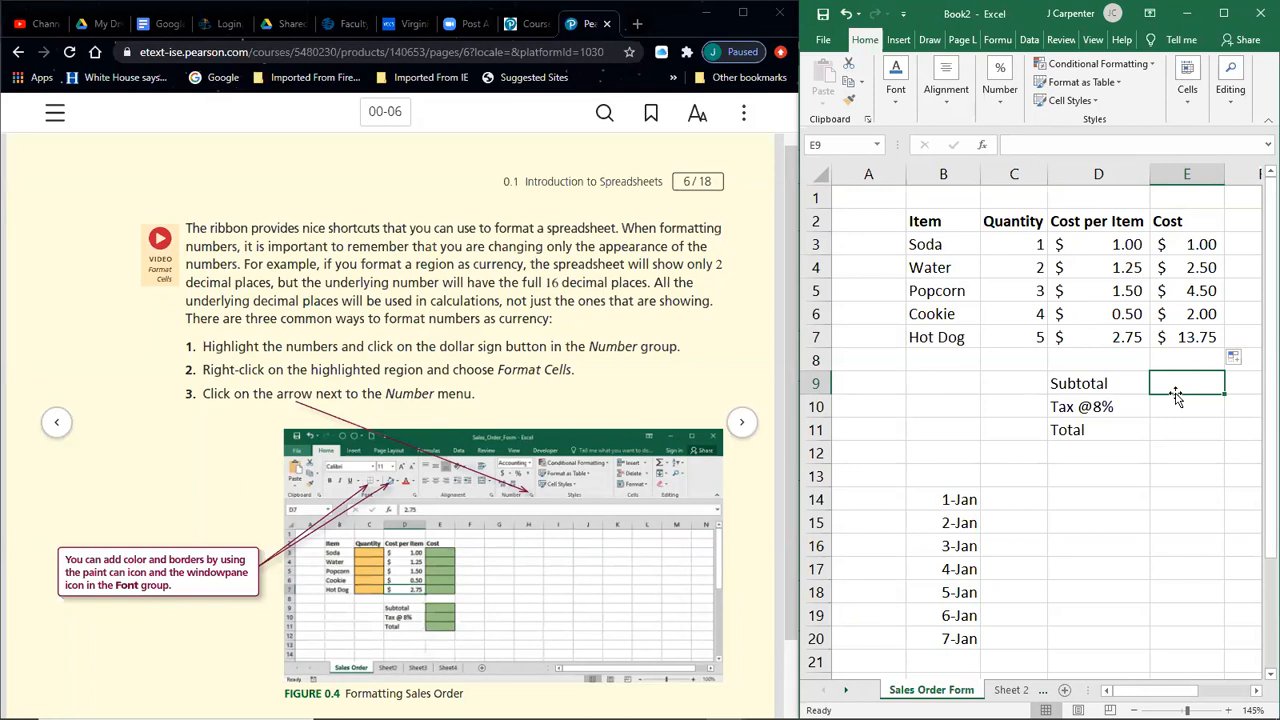
click(1192, 243)
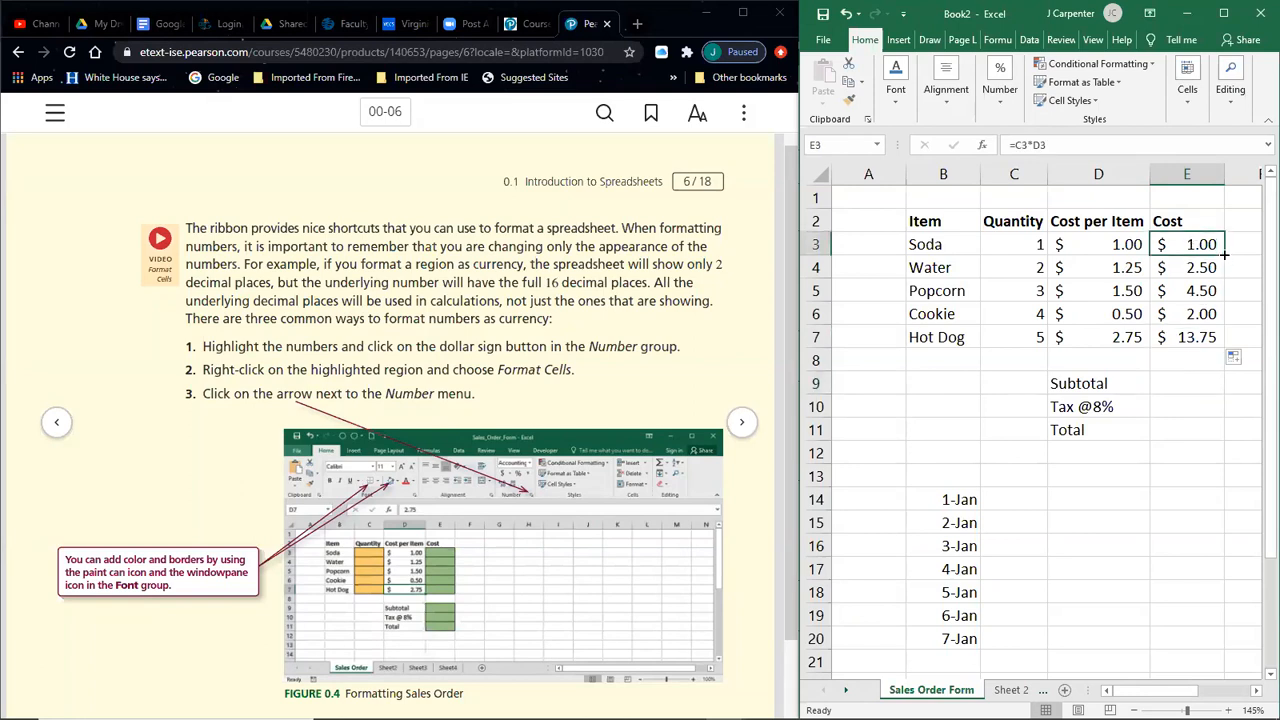
mouse_move(1224, 256)
mouse_down()
mouse_move(1231, 609)
mouse_move(1237, 286)
mouse_move(1221, 259)
mouse_up()
click(1150, 475)
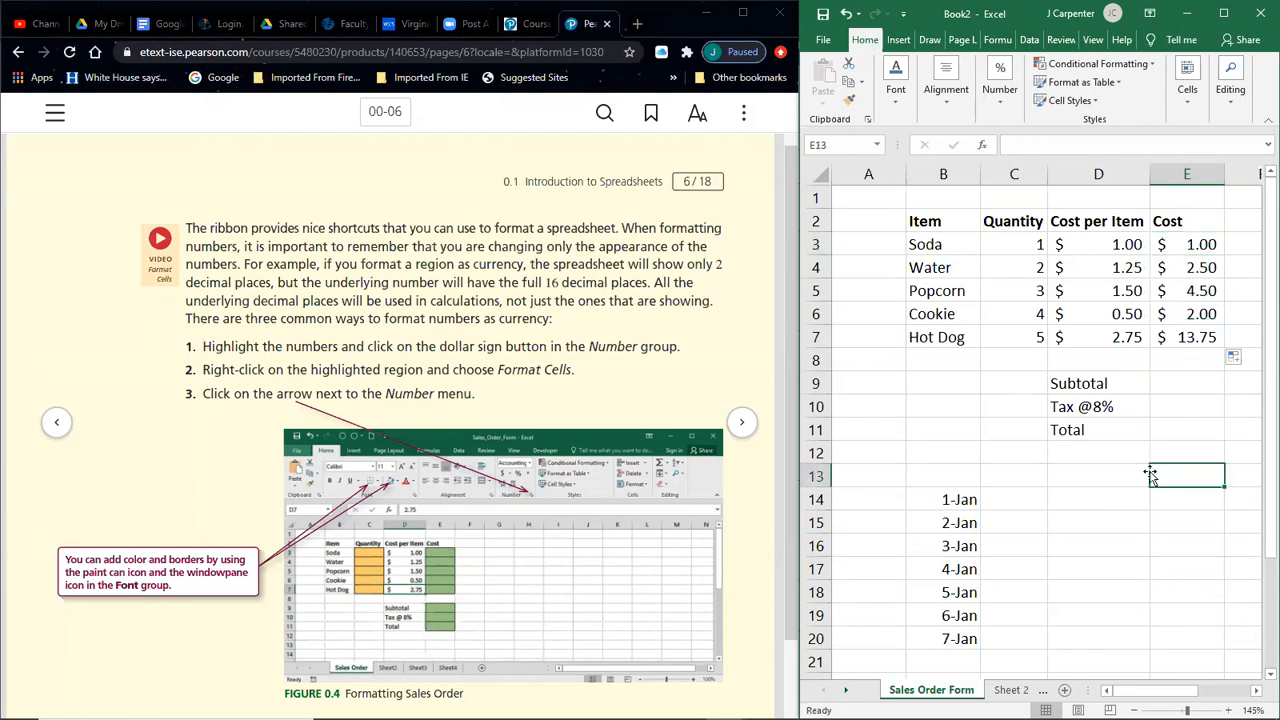
- Inspect the Popcorn cost formula in E5 and undo the accidental edit made to it
double_click(1185, 291)
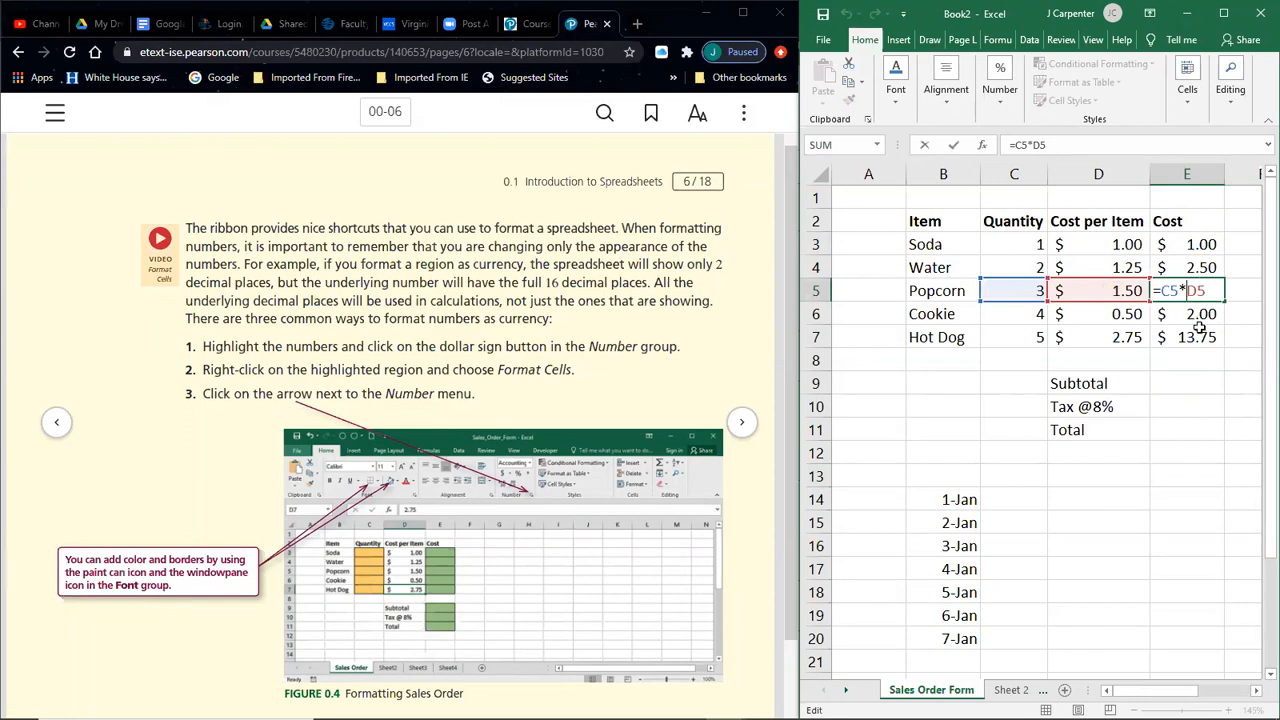
click(1196, 316)
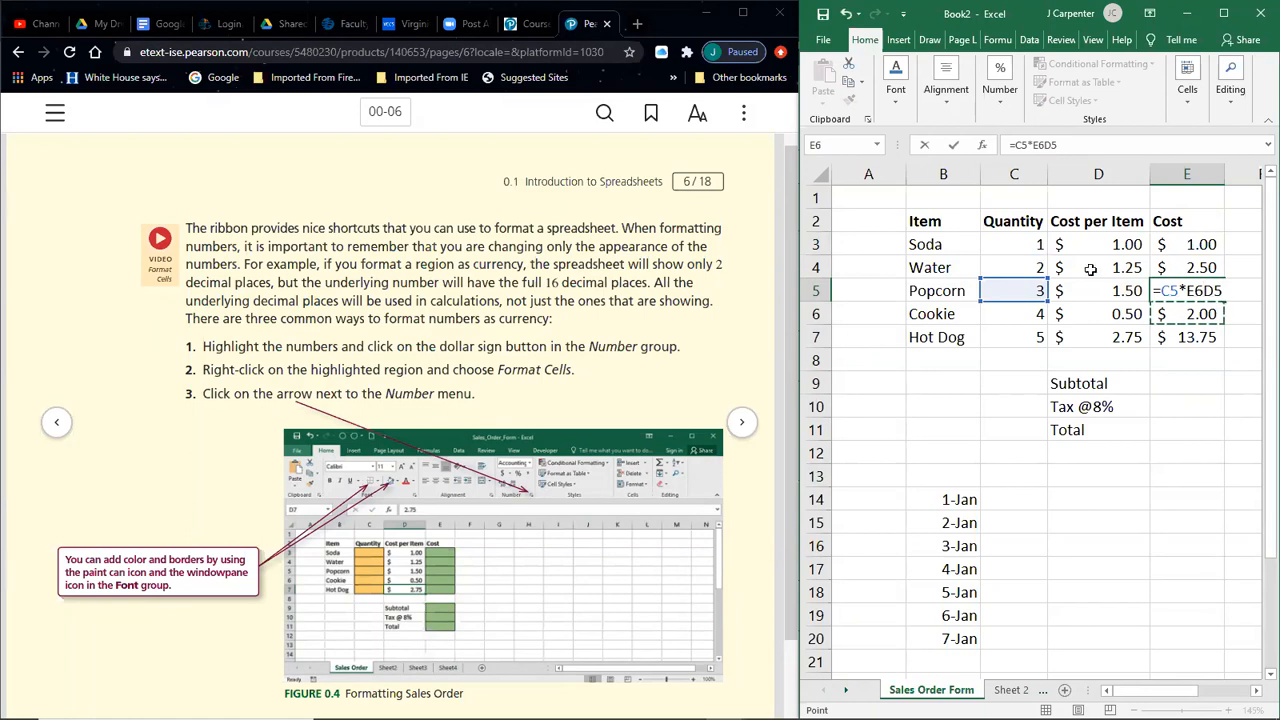
click(1000, 405)
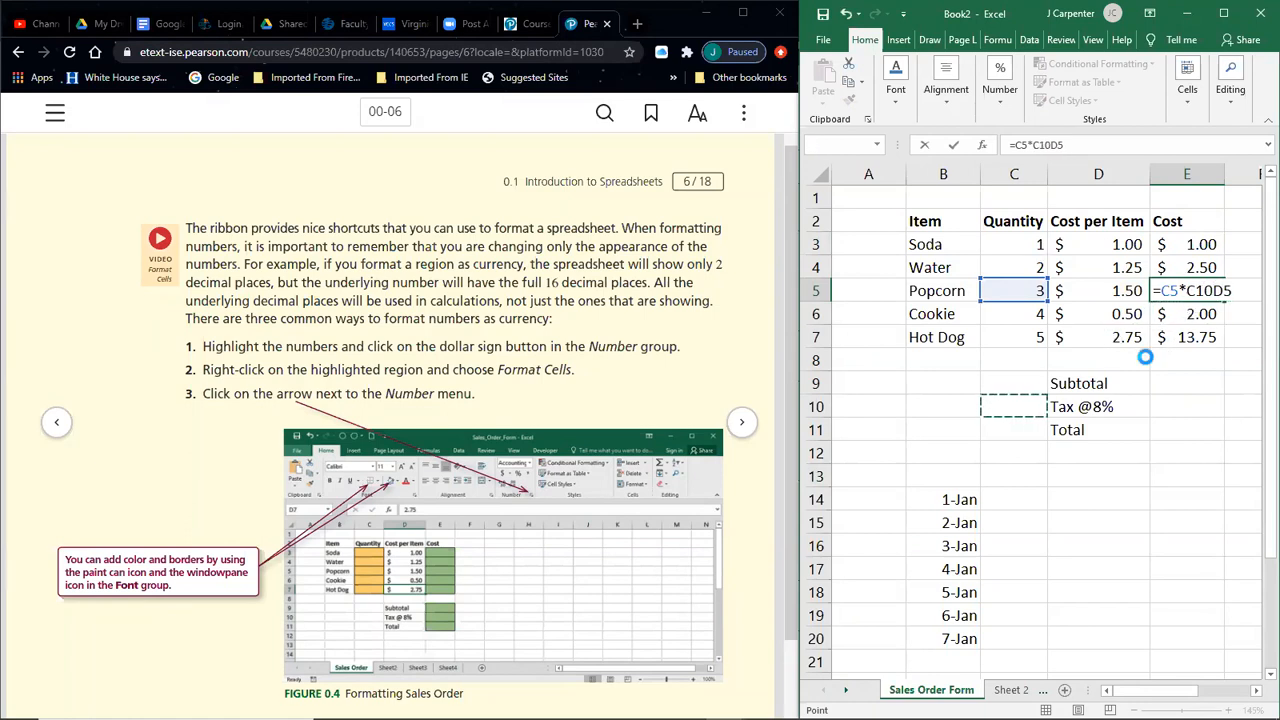
key(Return)
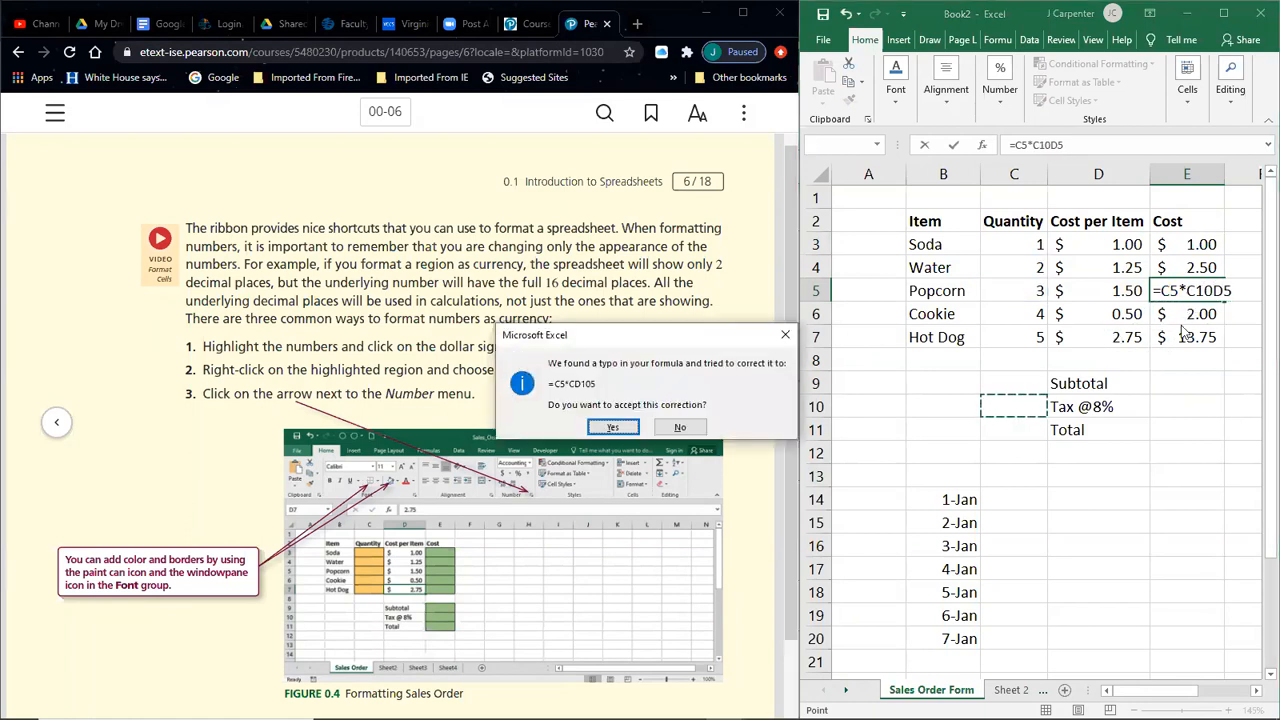
click(612, 429)
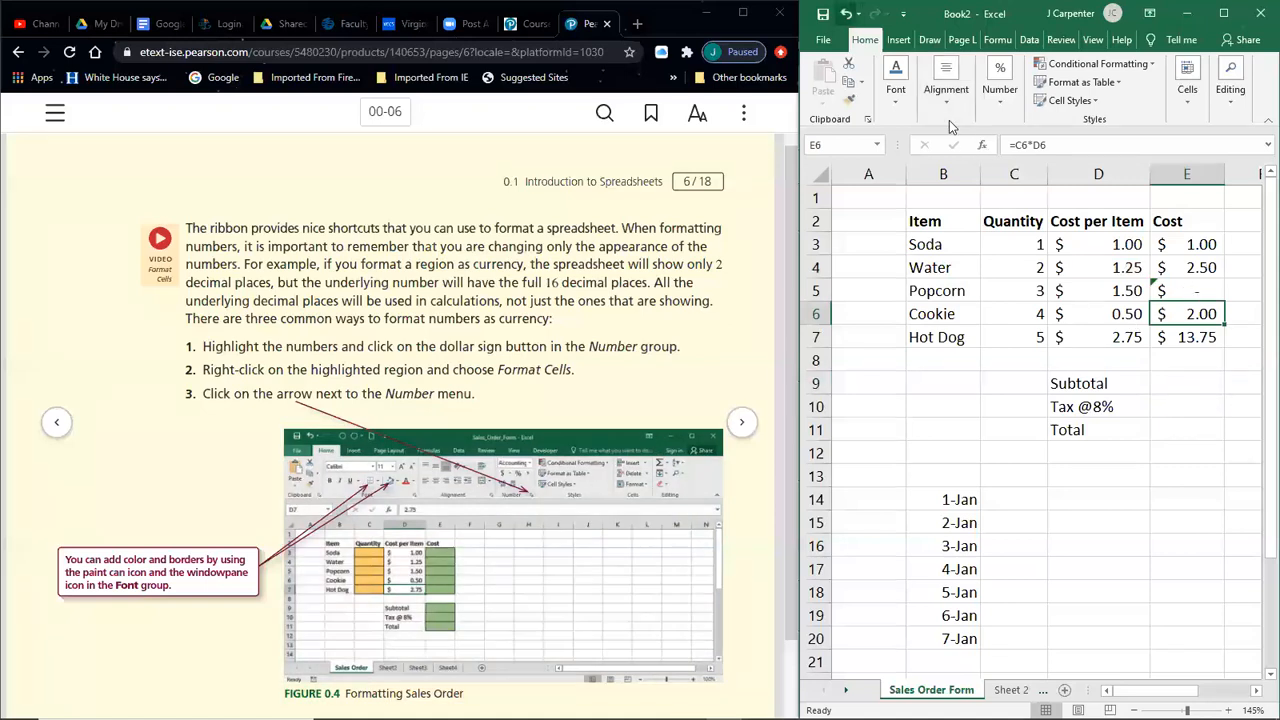
key(ctrl+z)
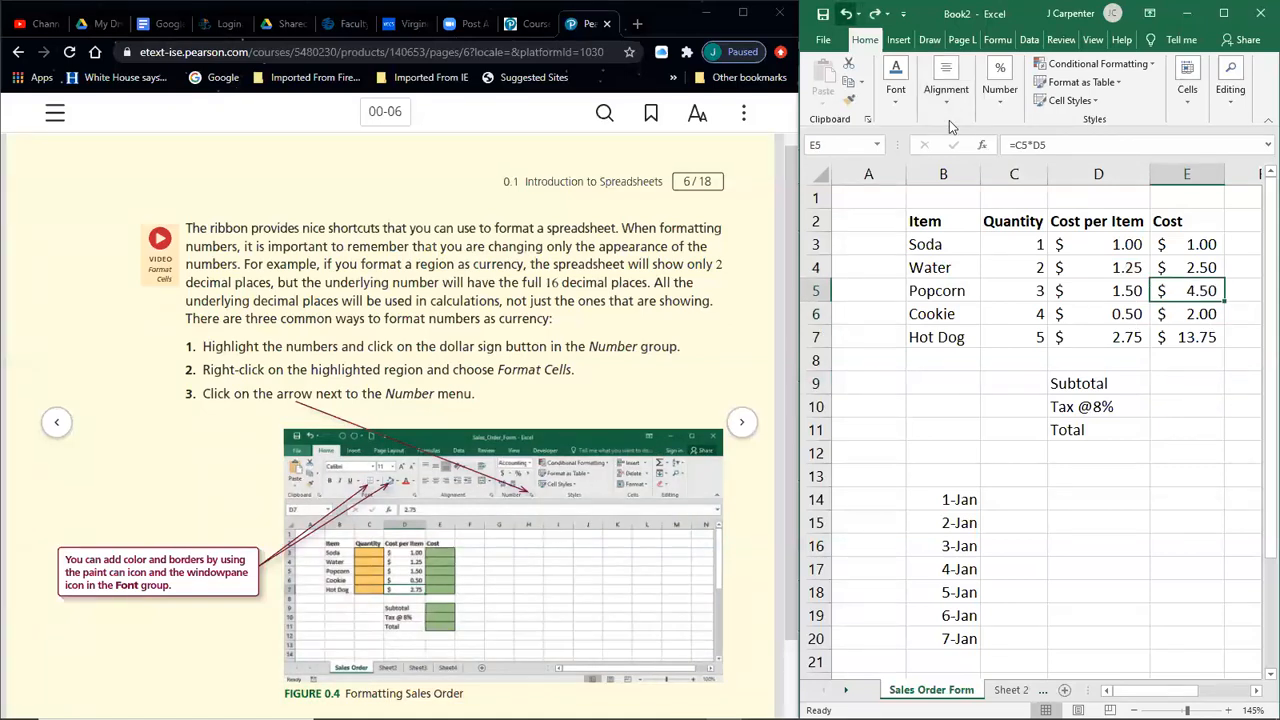
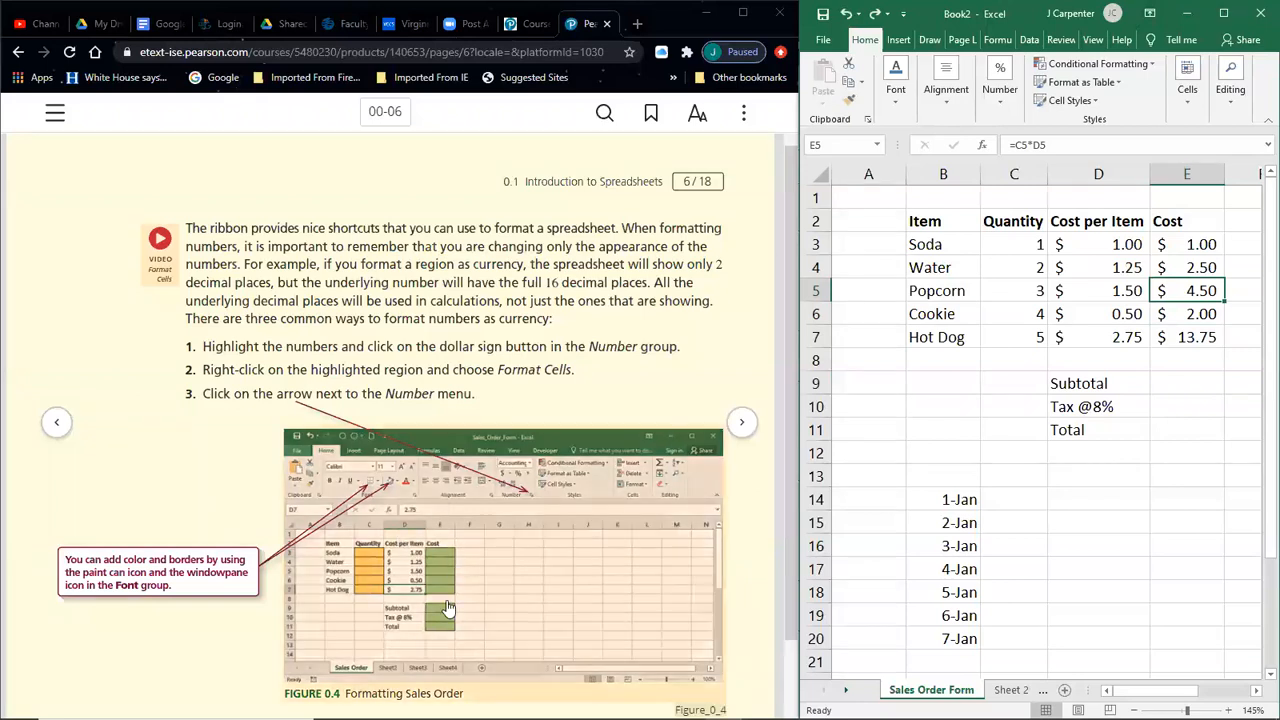
- Maximize the workbook window and shade the Quantity cells C3:C7 with the standard orange fill color
click(1223, 13)
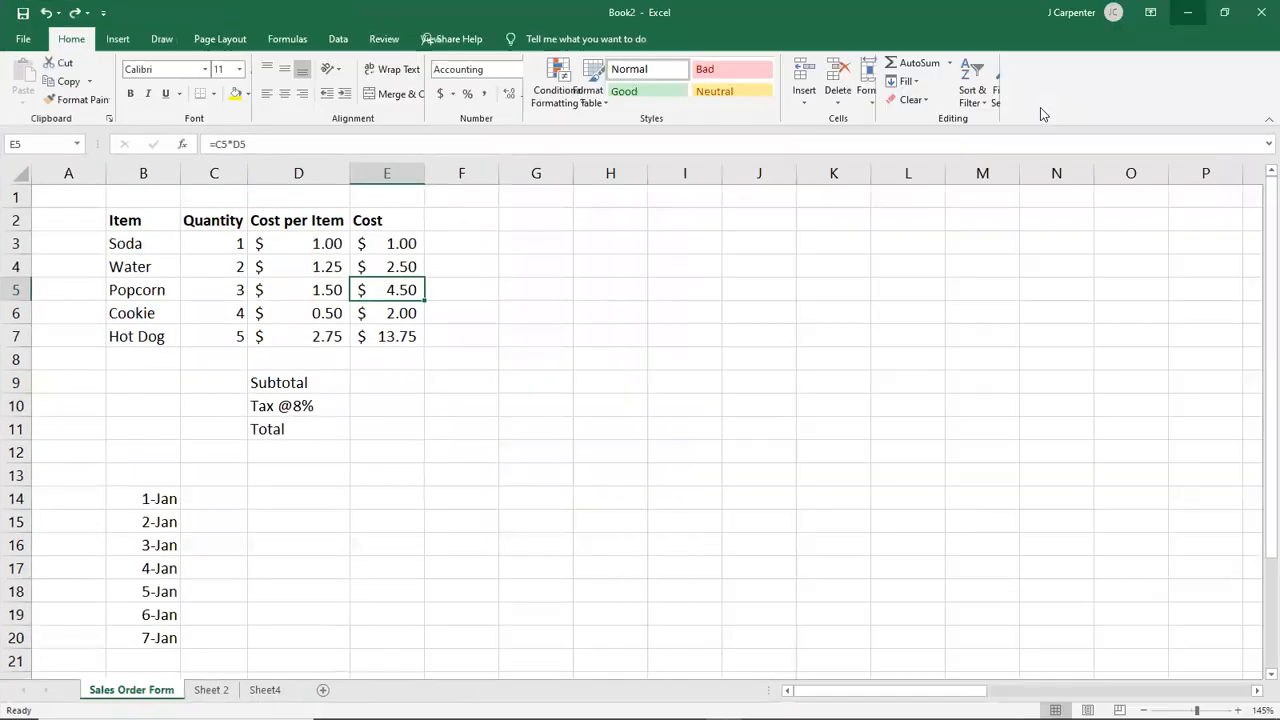
drag(236, 243, 236, 333)
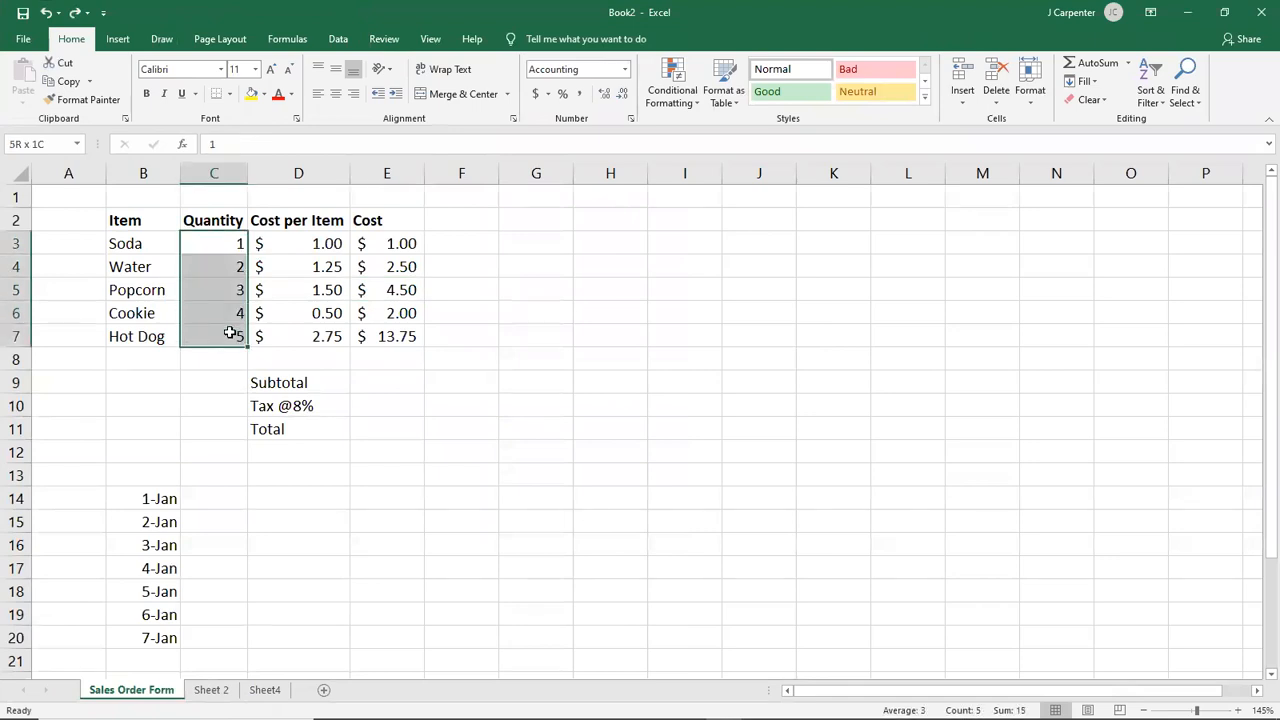
click(266, 94)
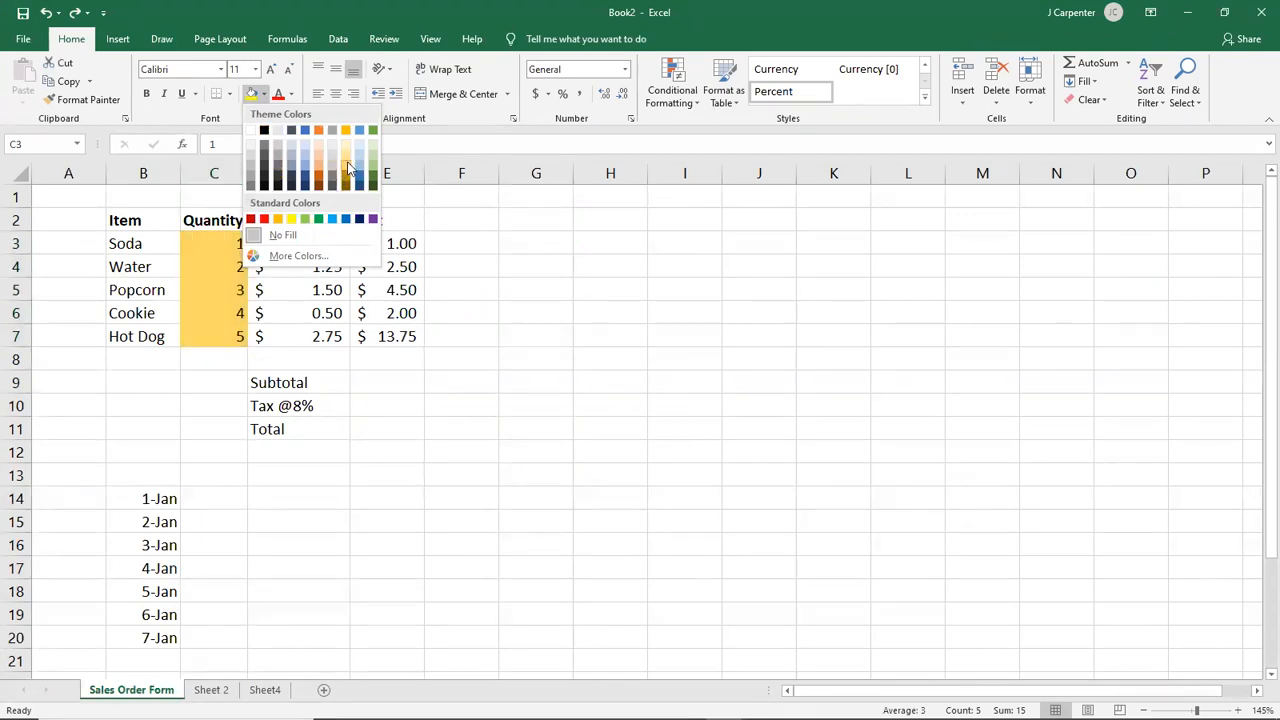
click(277, 219)
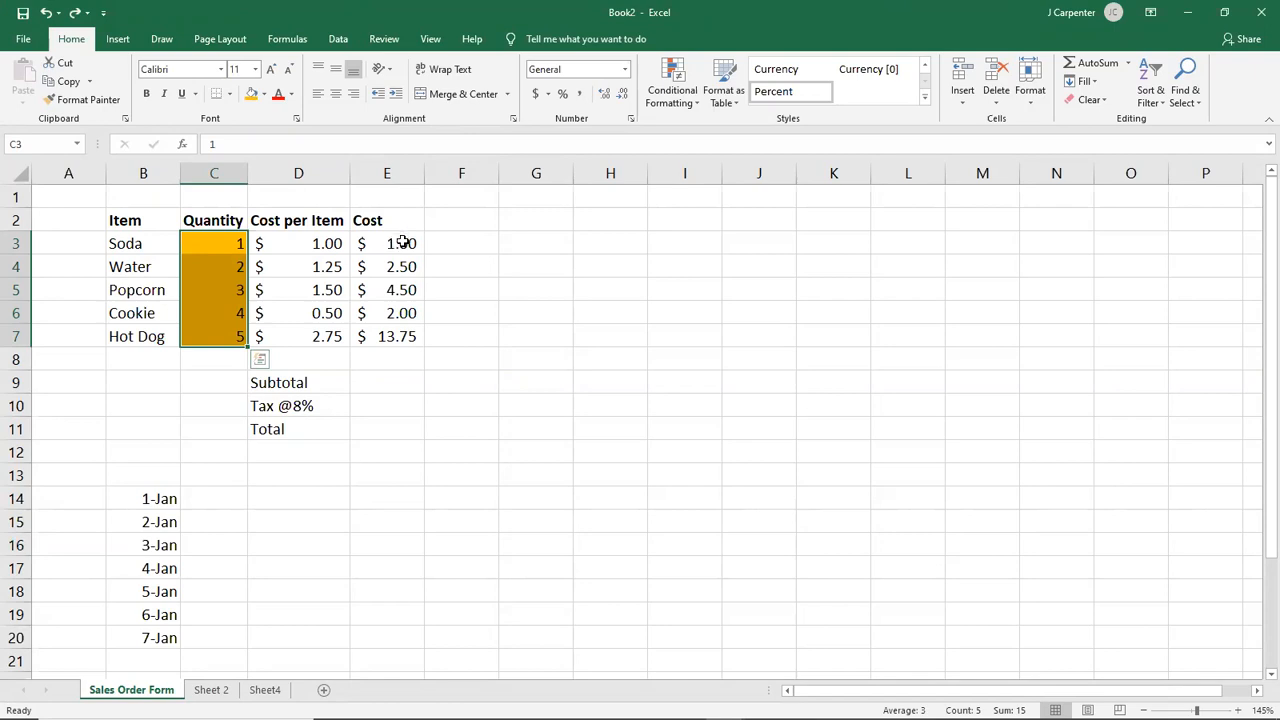
- Shade the Cost cells E3:E7 and the Subtotal, Tax and Total cells E9:E11 with the standard light green fill
drag(406, 243, 399, 336)
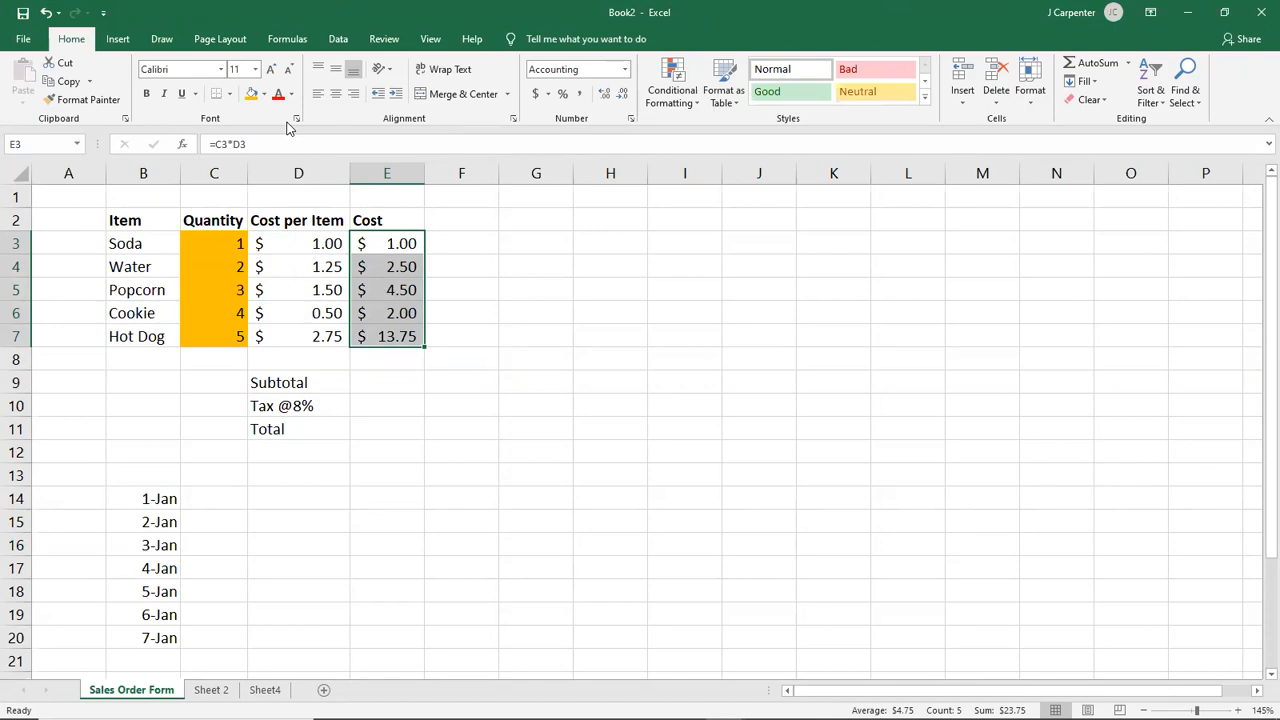
click(264, 95)
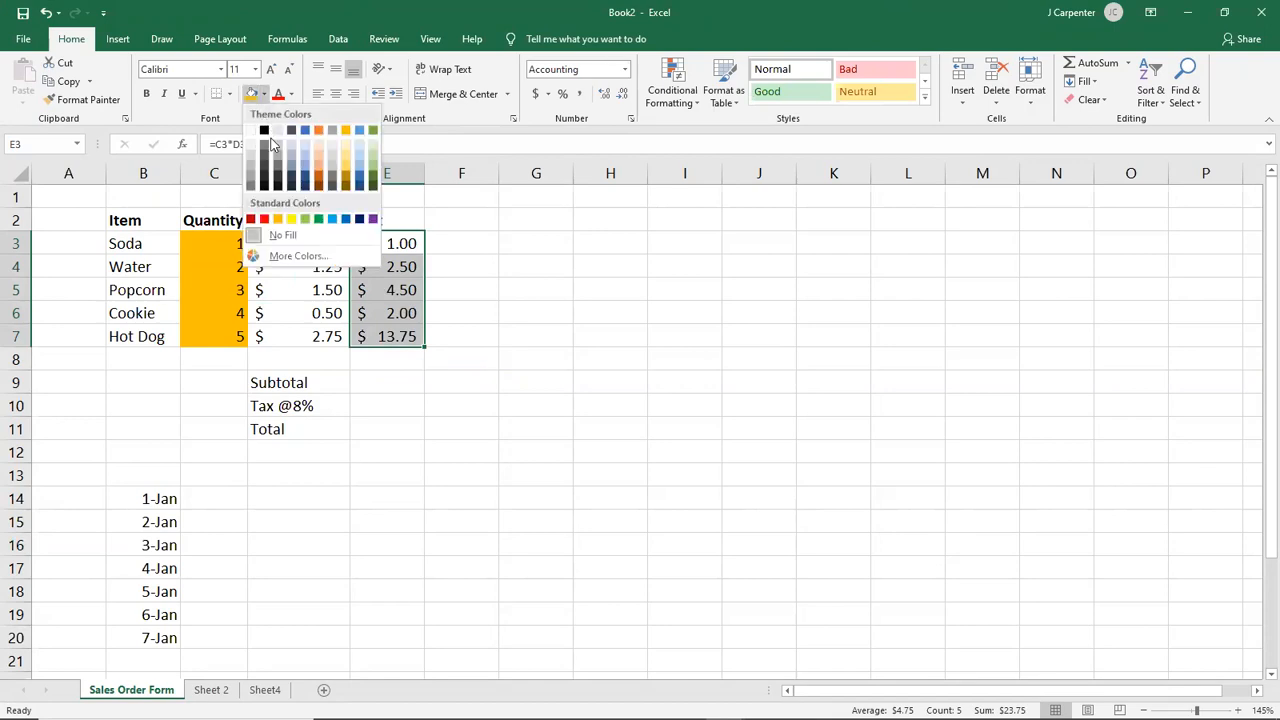
click(305, 219)
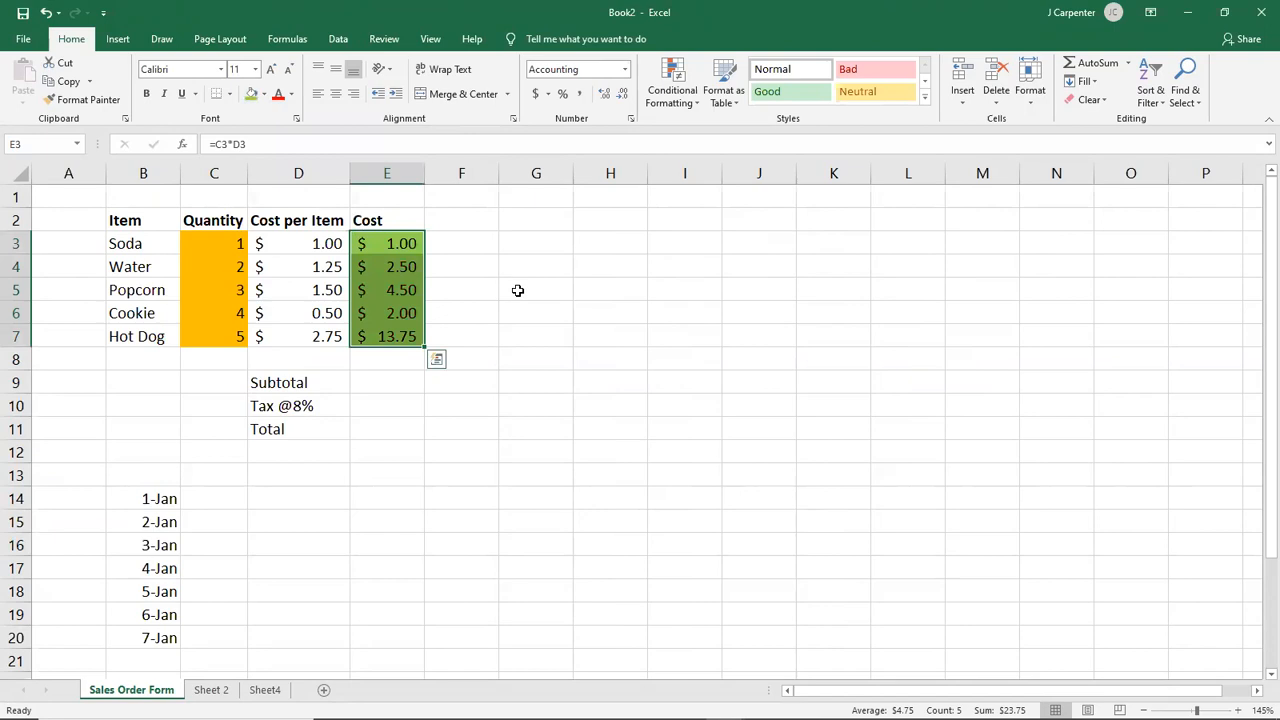
drag(386, 382, 386, 426)
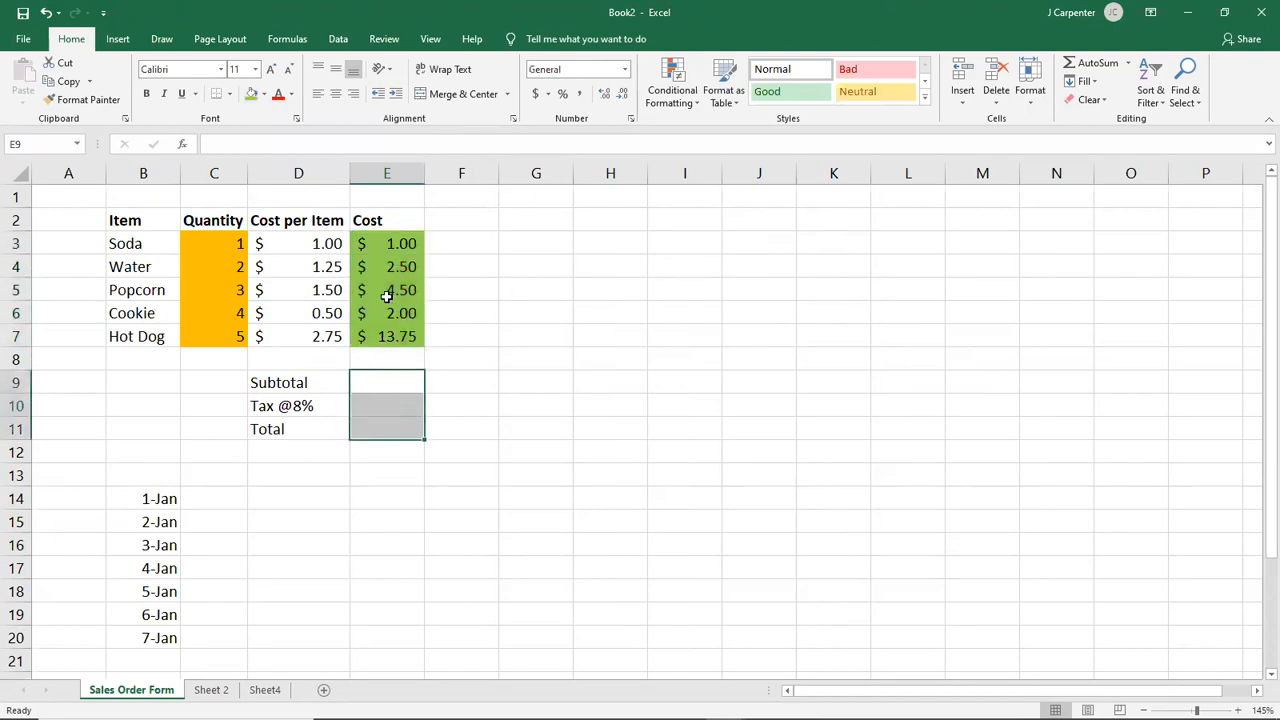
click(254, 95)
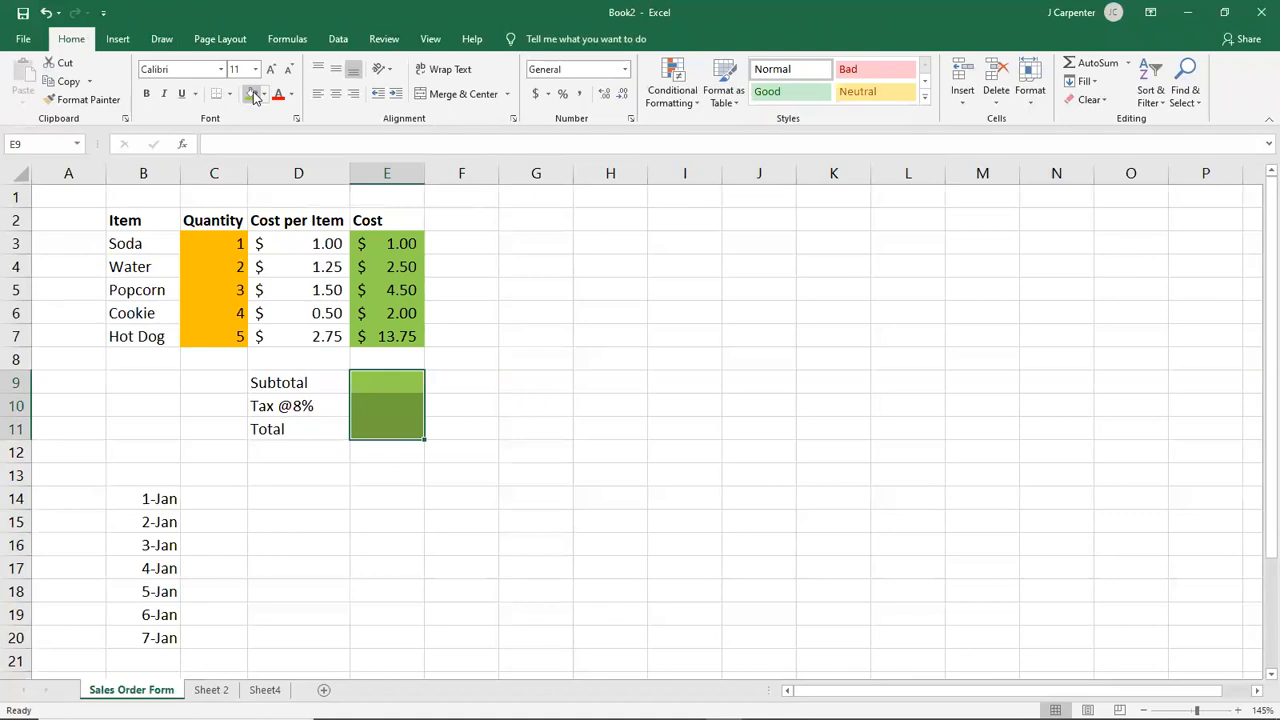
click(264, 94)
click(266, 95)
- Switch to the browser textbook to check the colors and borders in Figure 0.4, and return to the Excel workbook
double_click(726, 20)
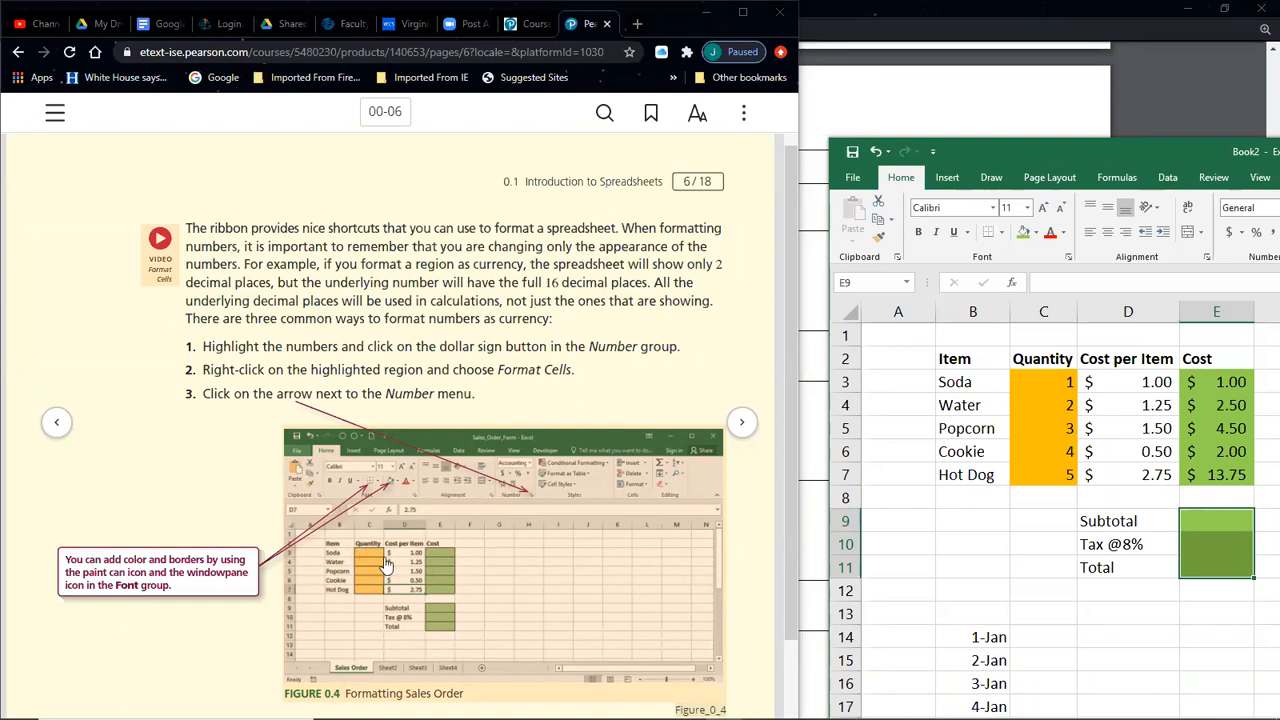
double_click(1025, 152)
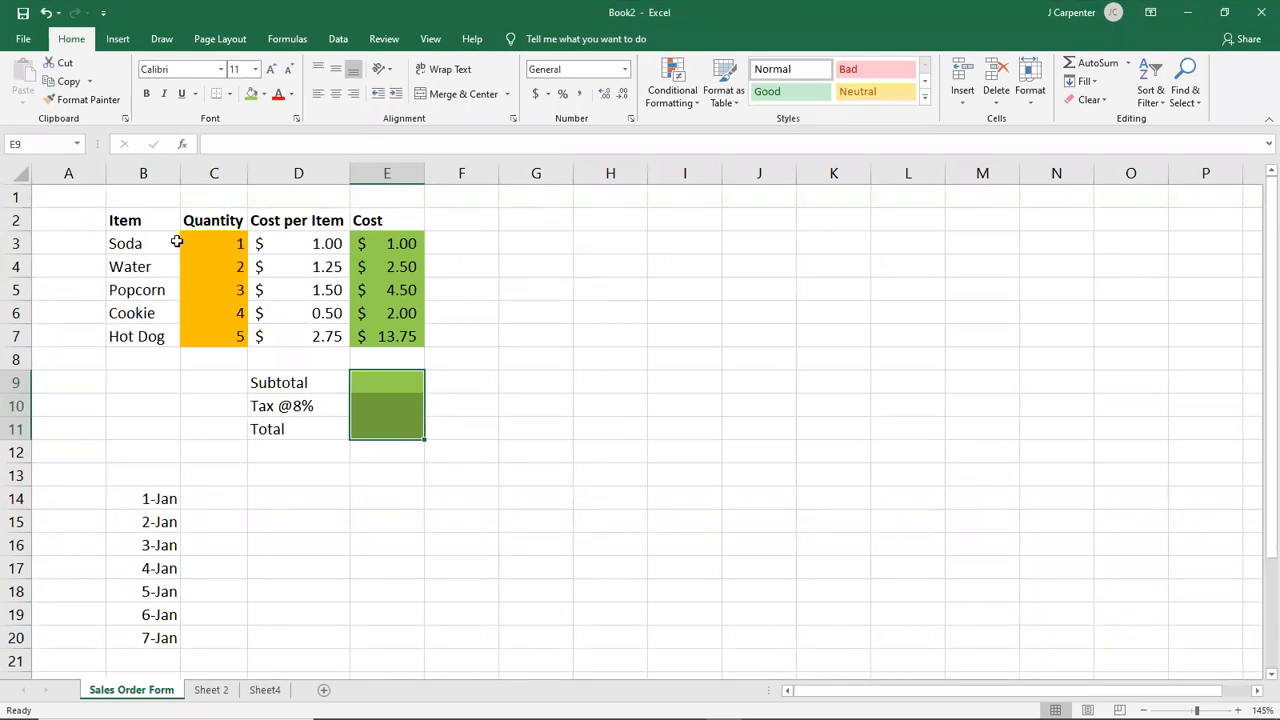
click(239, 404)
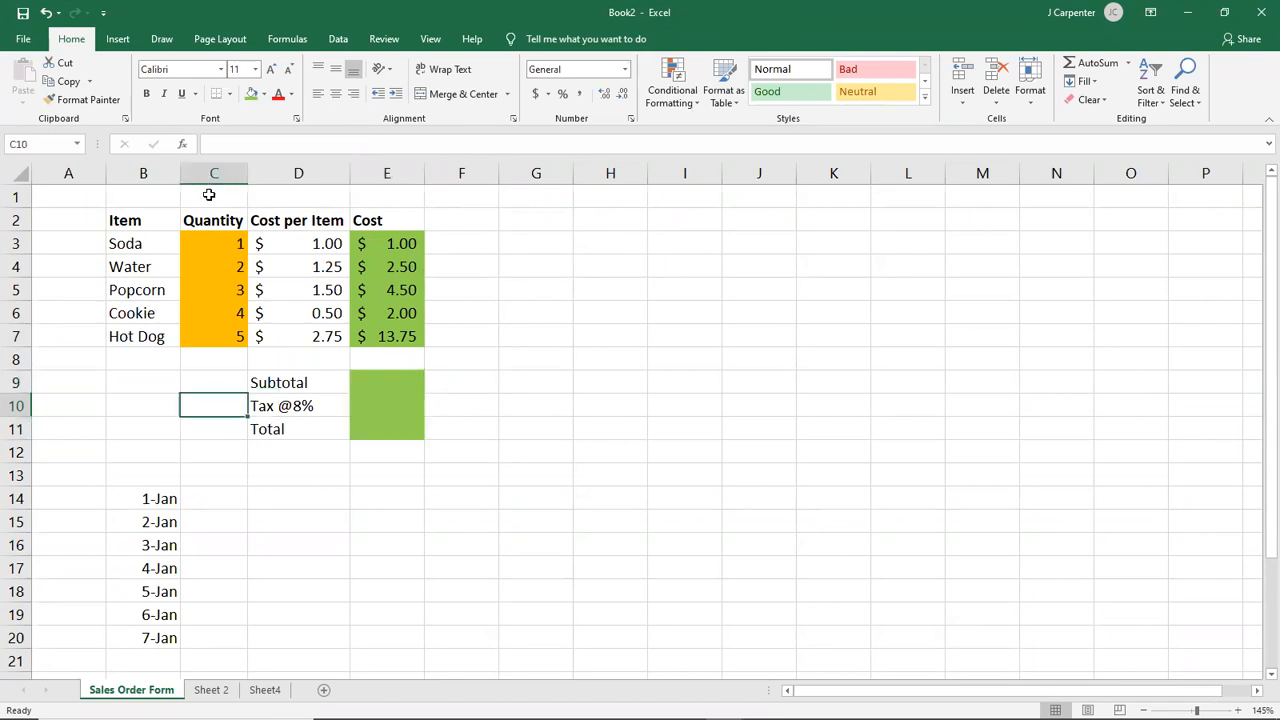
- Apply all borders to the Quantity cells C3:C7
click(229, 94)
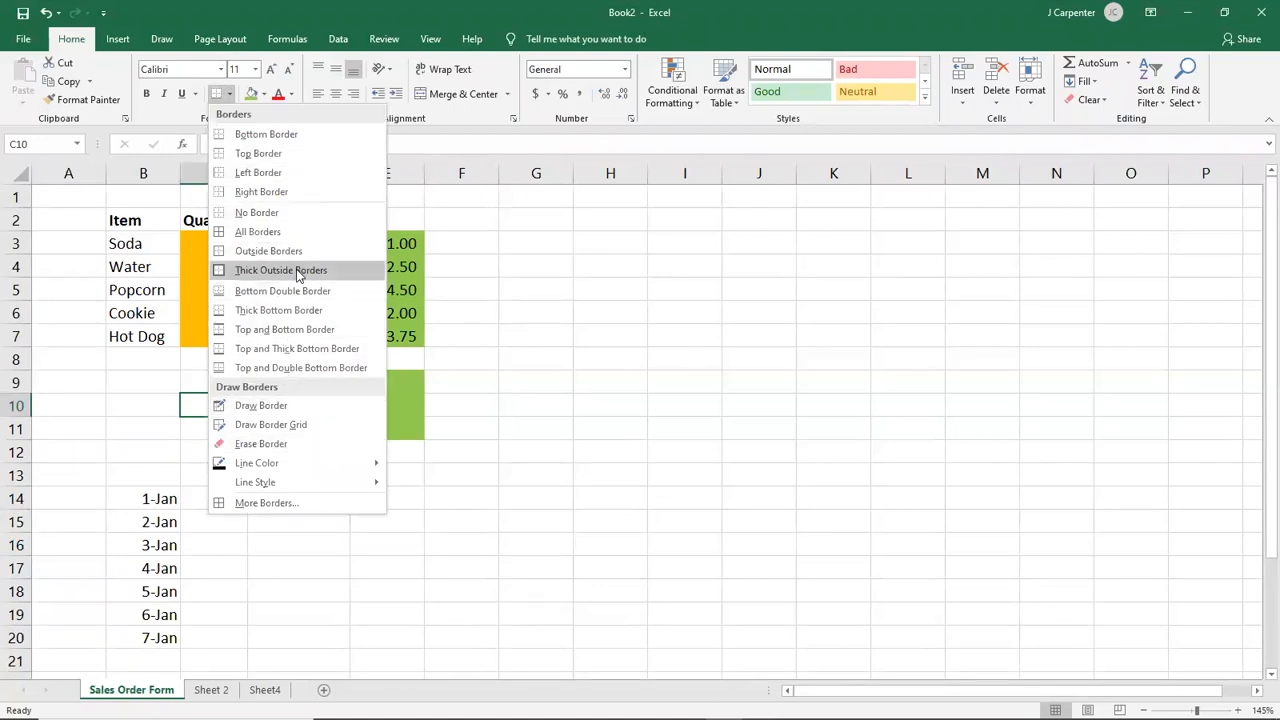
click(258, 234)
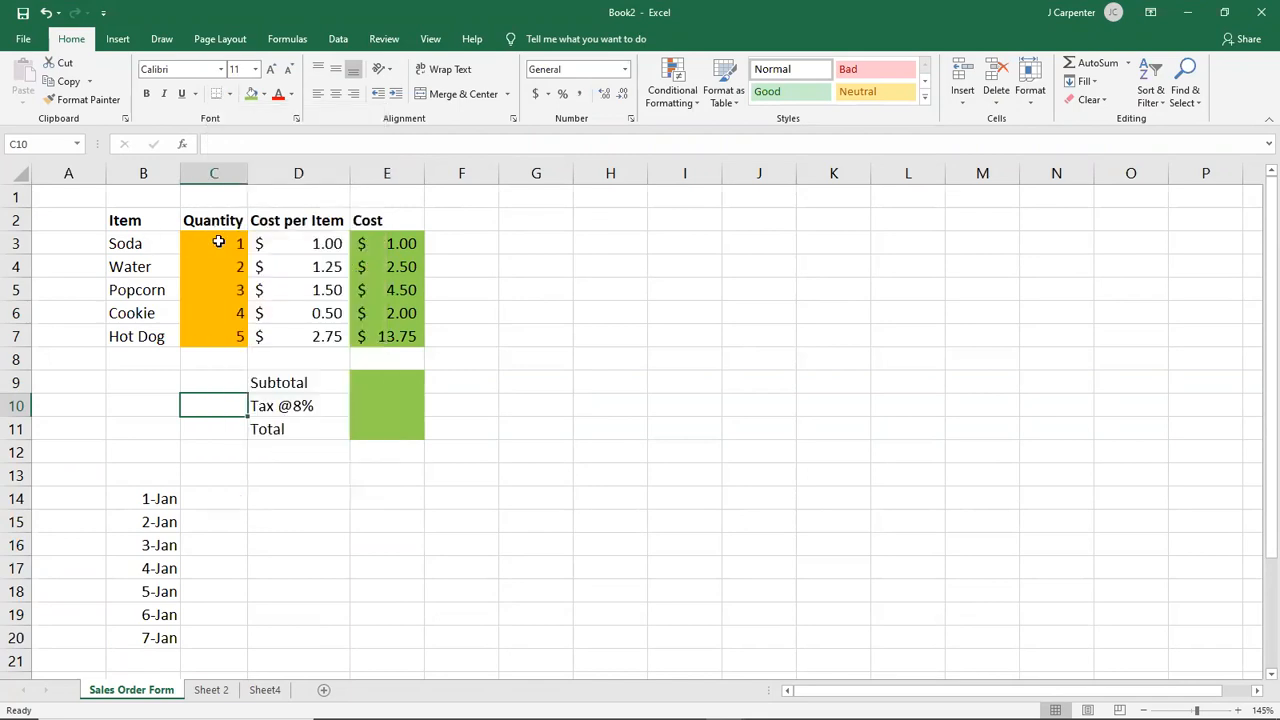
drag(218, 241, 216, 339)
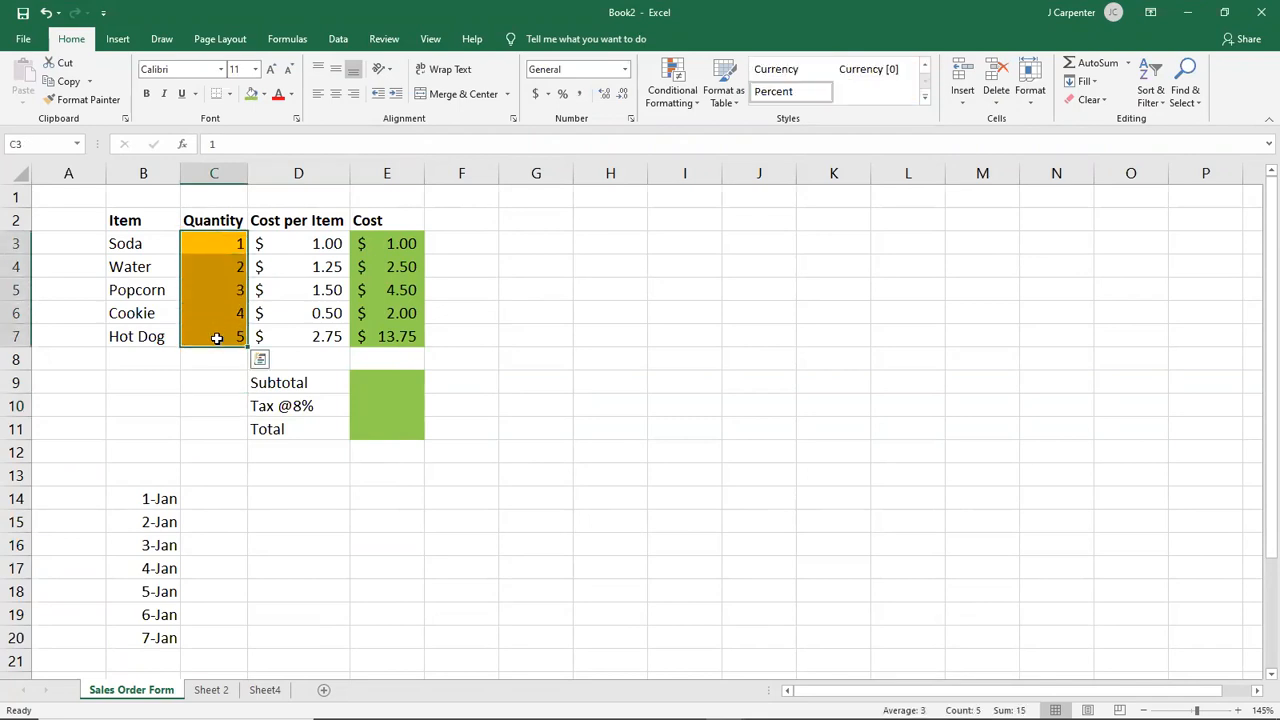
click(229, 93)
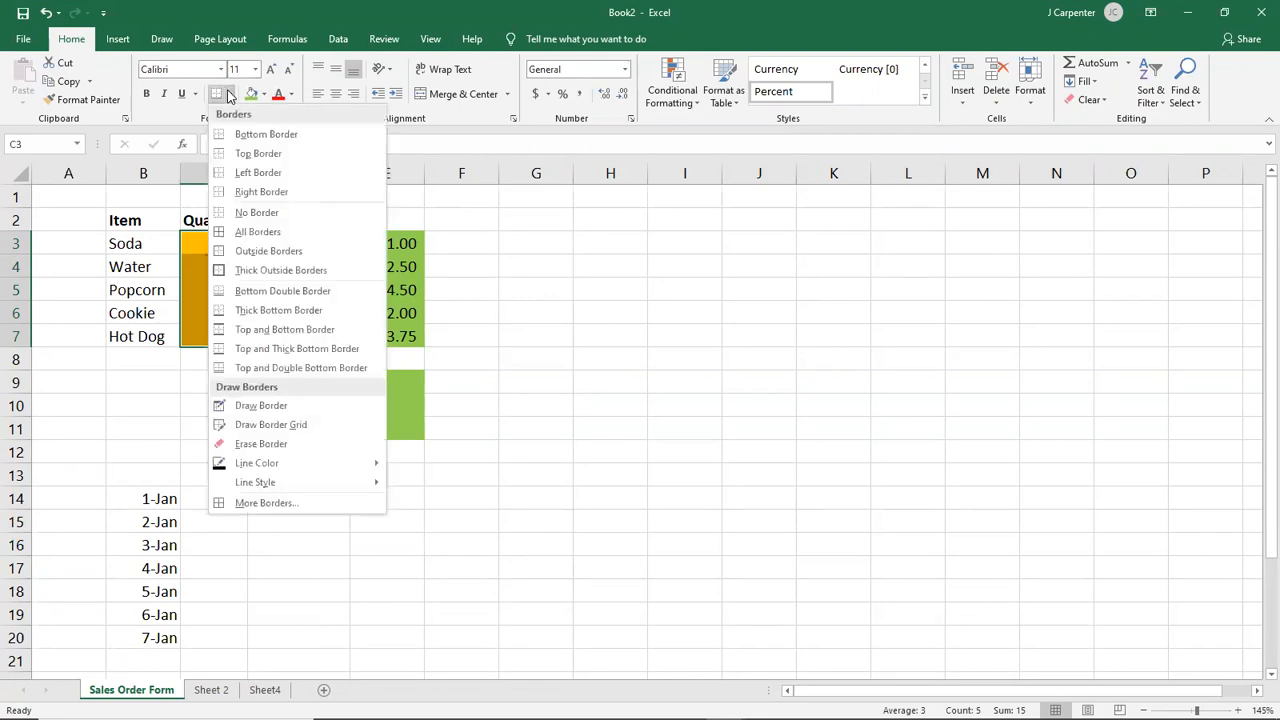
click(258, 232)
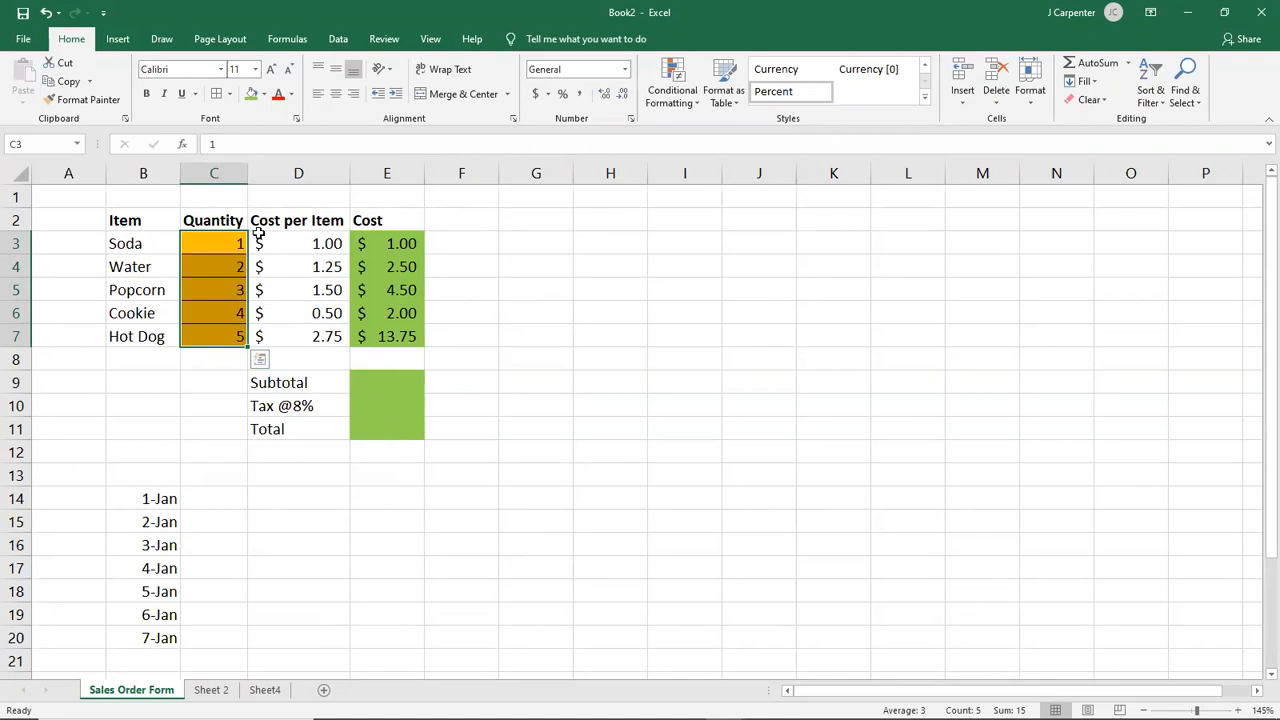
- Apply the same all-borders style to the Cost cells E3:E7 and the Subtotal, Tax and Total cells E9:E11
drag(395, 243, 391, 340)
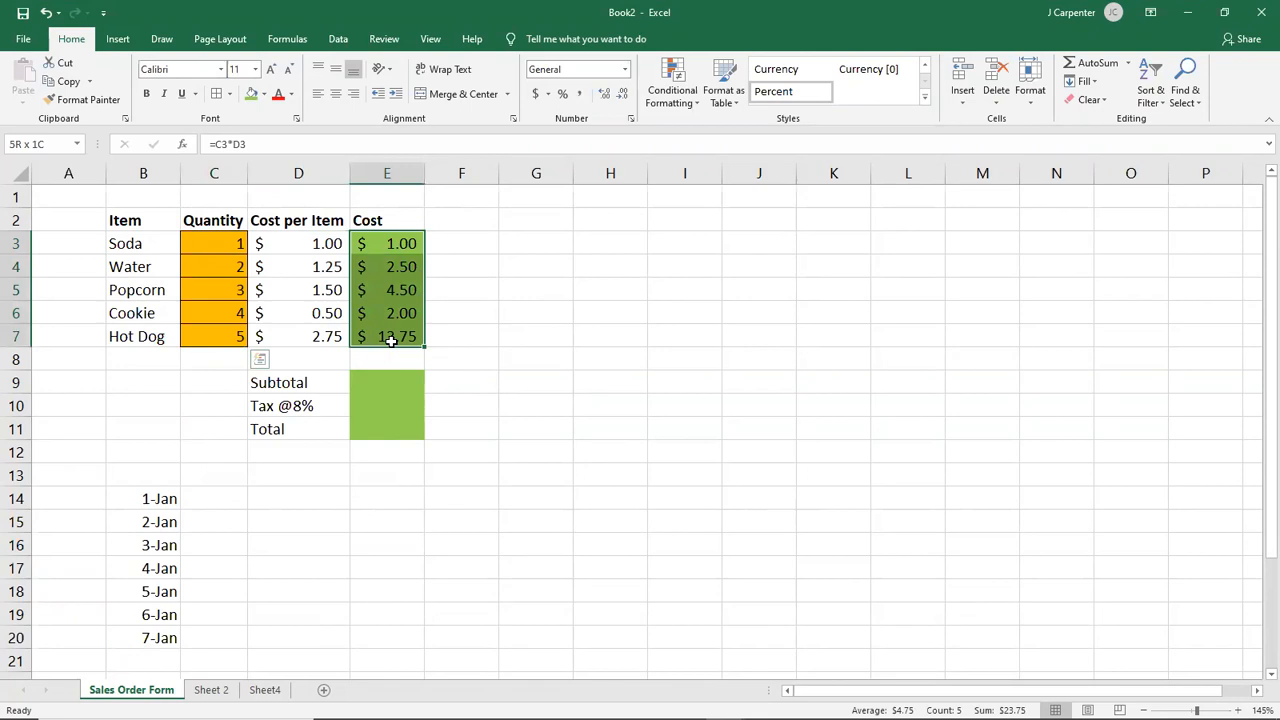
drag(391, 340, 391, 340)
click(218, 96)
click(396, 380)
drag(396, 380, 391, 423)
click(217, 97)
click(530, 355)
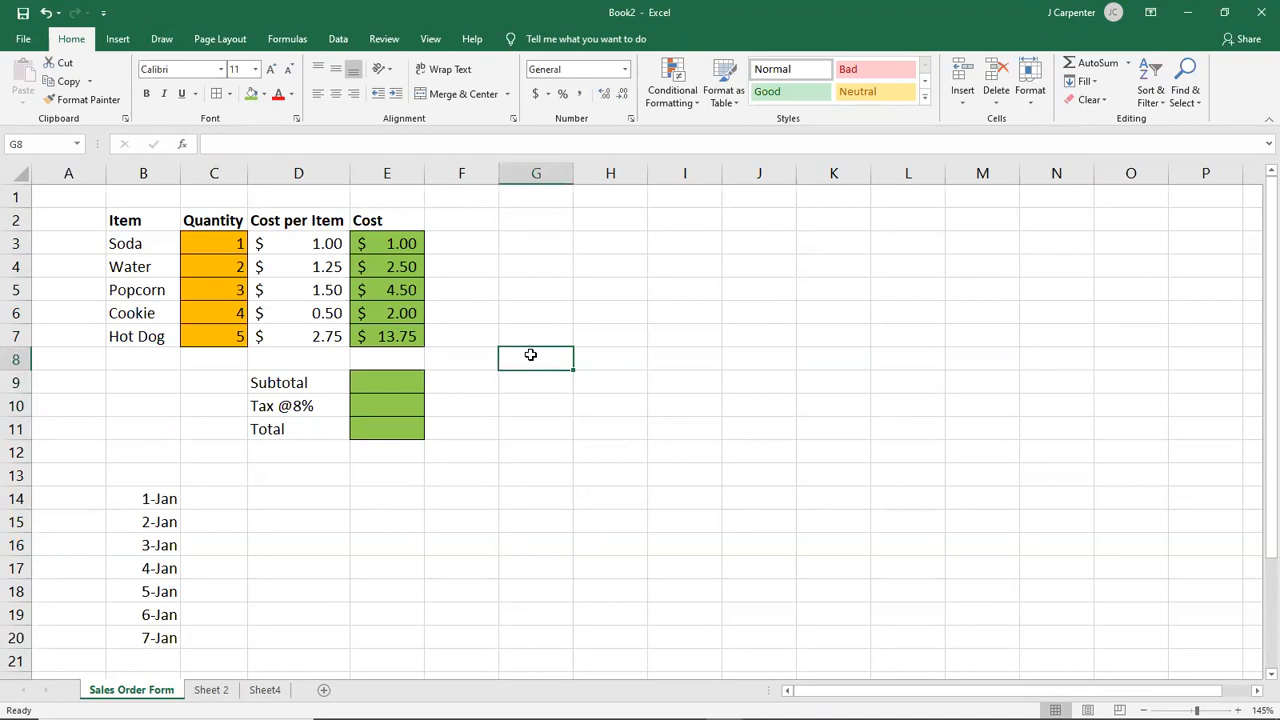
- Delete the January dates in cells B14:B20
drag(145, 494, 172, 640)
key(Delete)
click(271, 554)
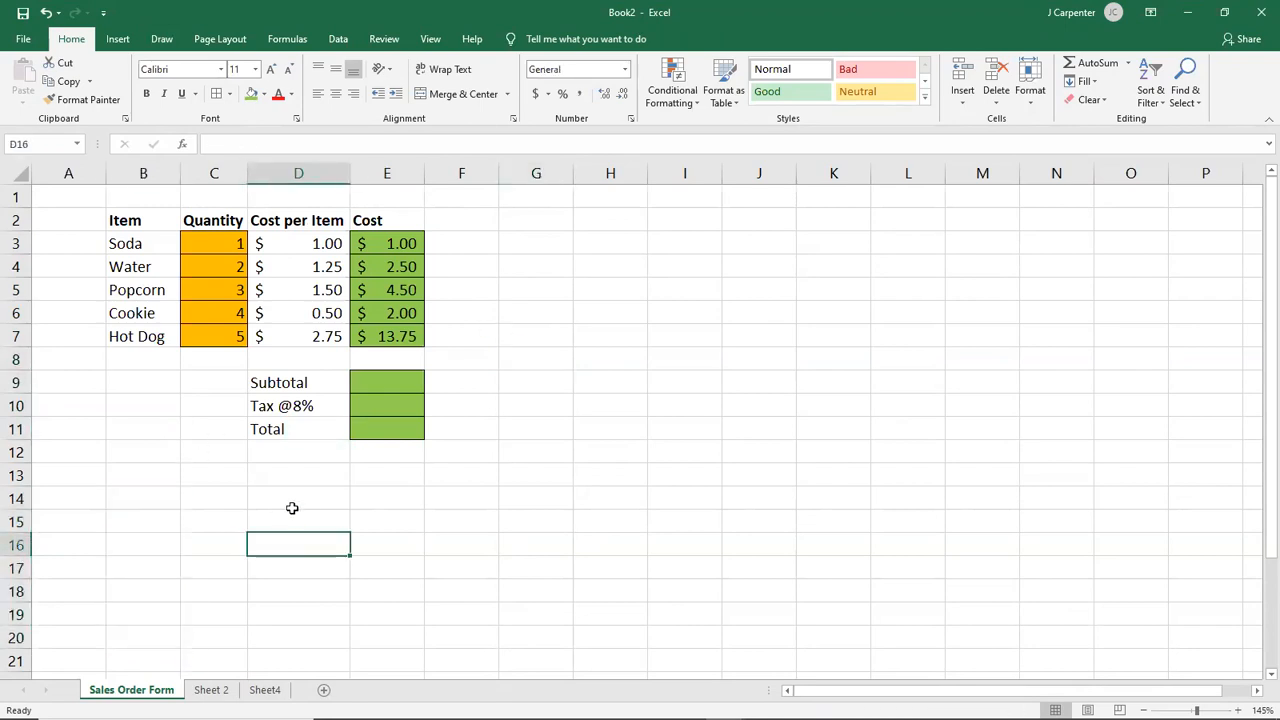
- Restore the workbook beside the textbook and inspect the contents of the Soda cost E3 and cost per item D3
double_click(925, 5)
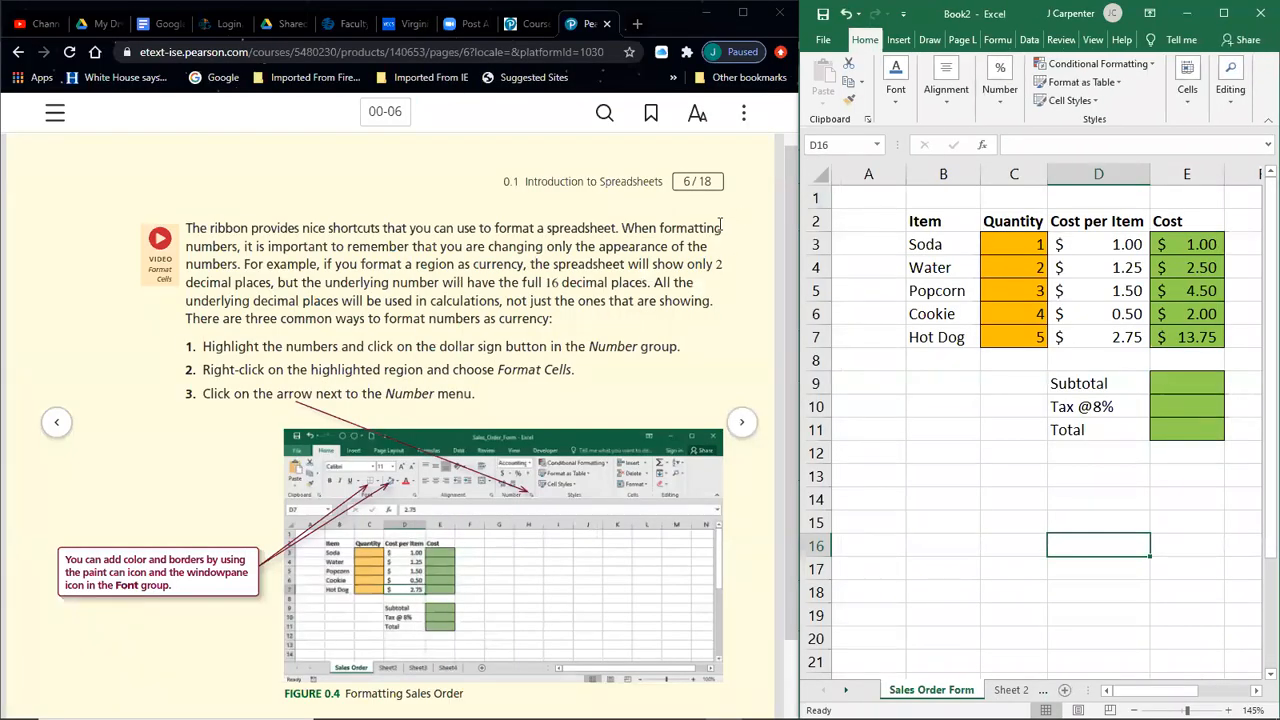
click(1184, 244)
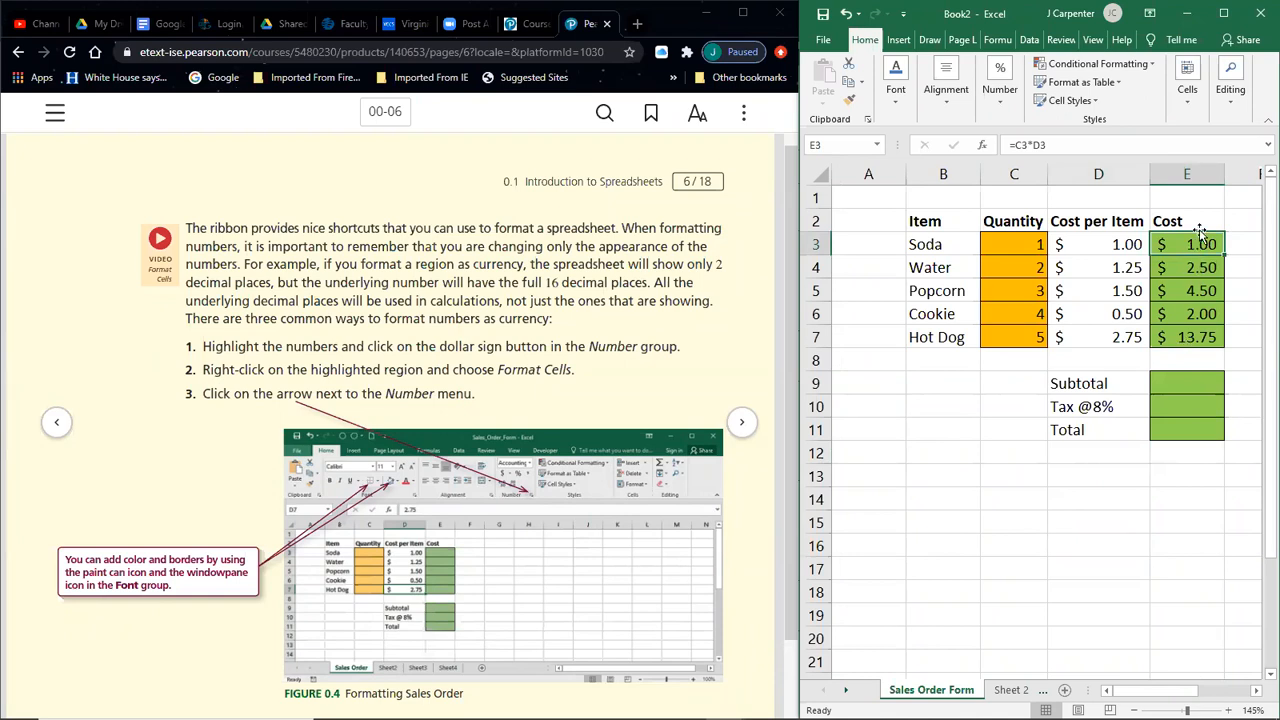
click(1090, 245)
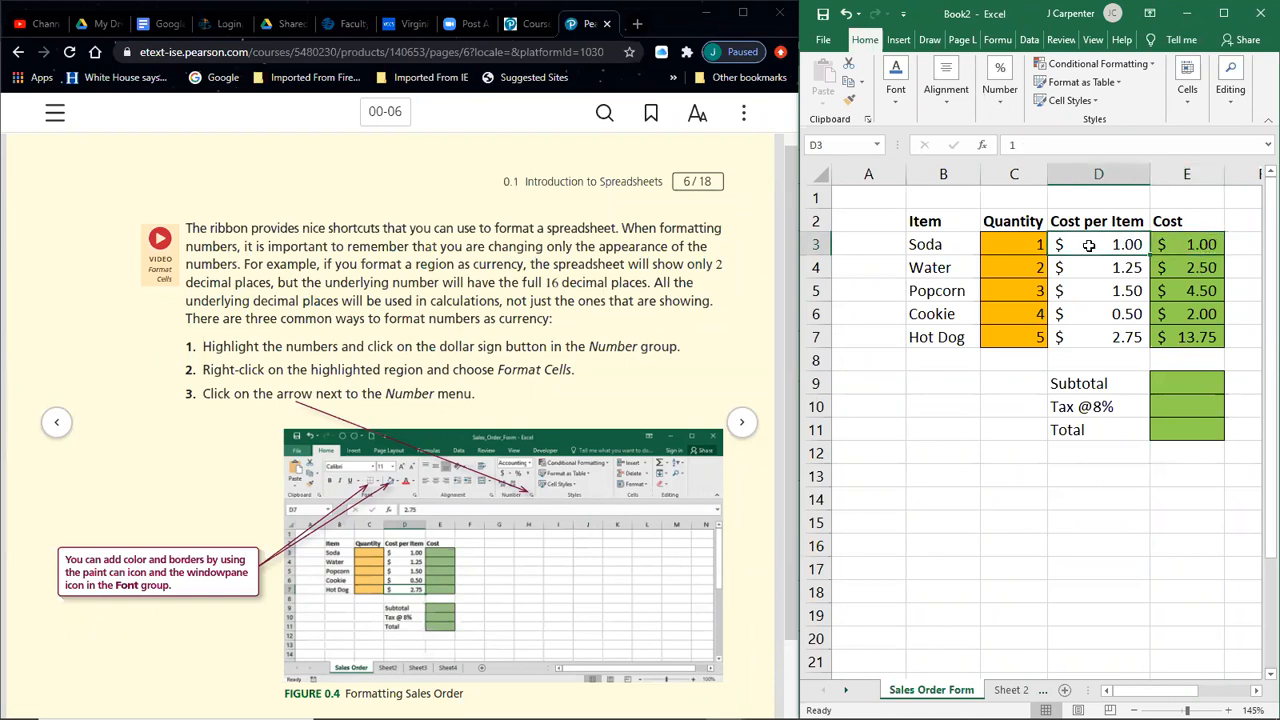
click(1177, 243)
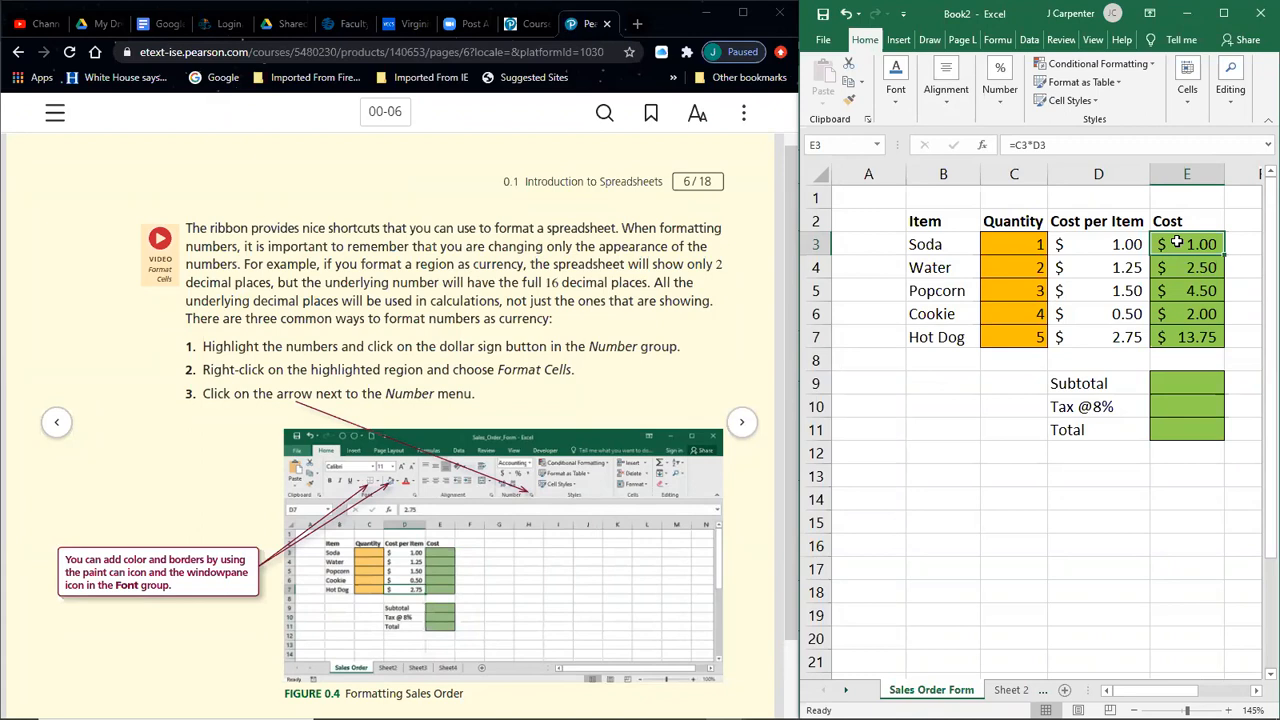
- Maximize the workbook, try the General number format on E3, undo it, and restore the window beside the textbook
click(1224, 13)
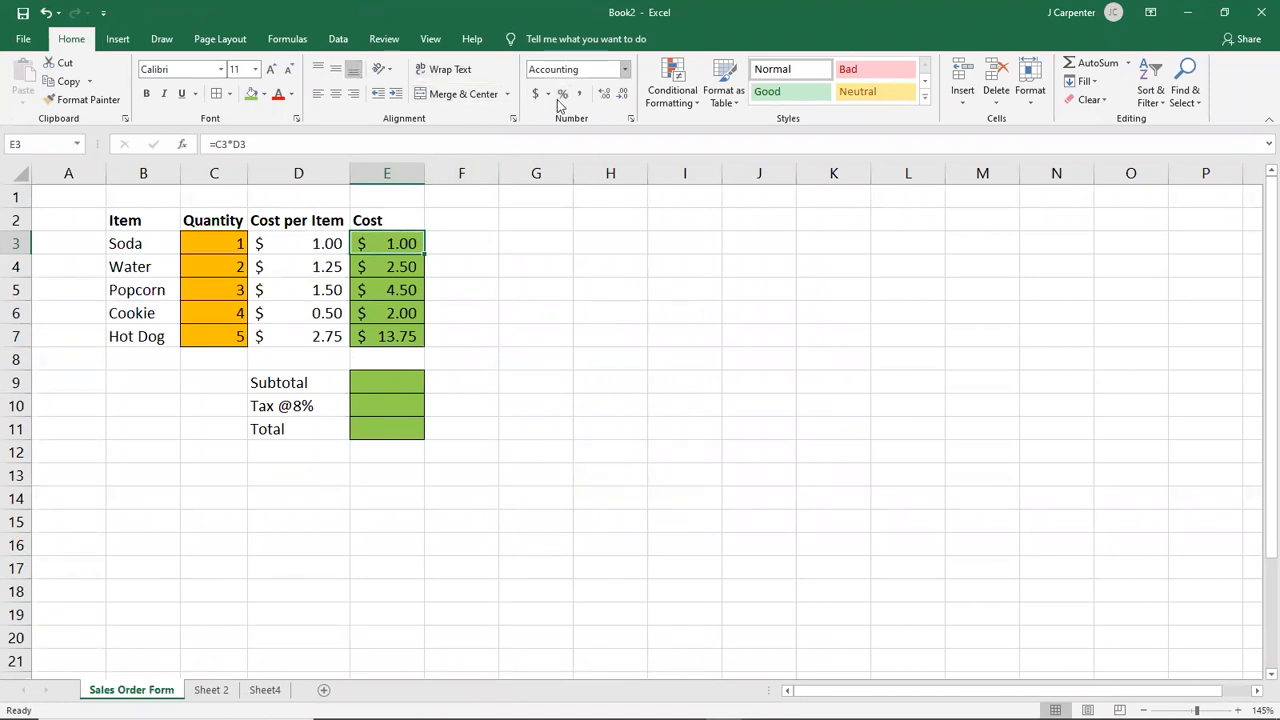
click(624, 69)
click(584, 100)
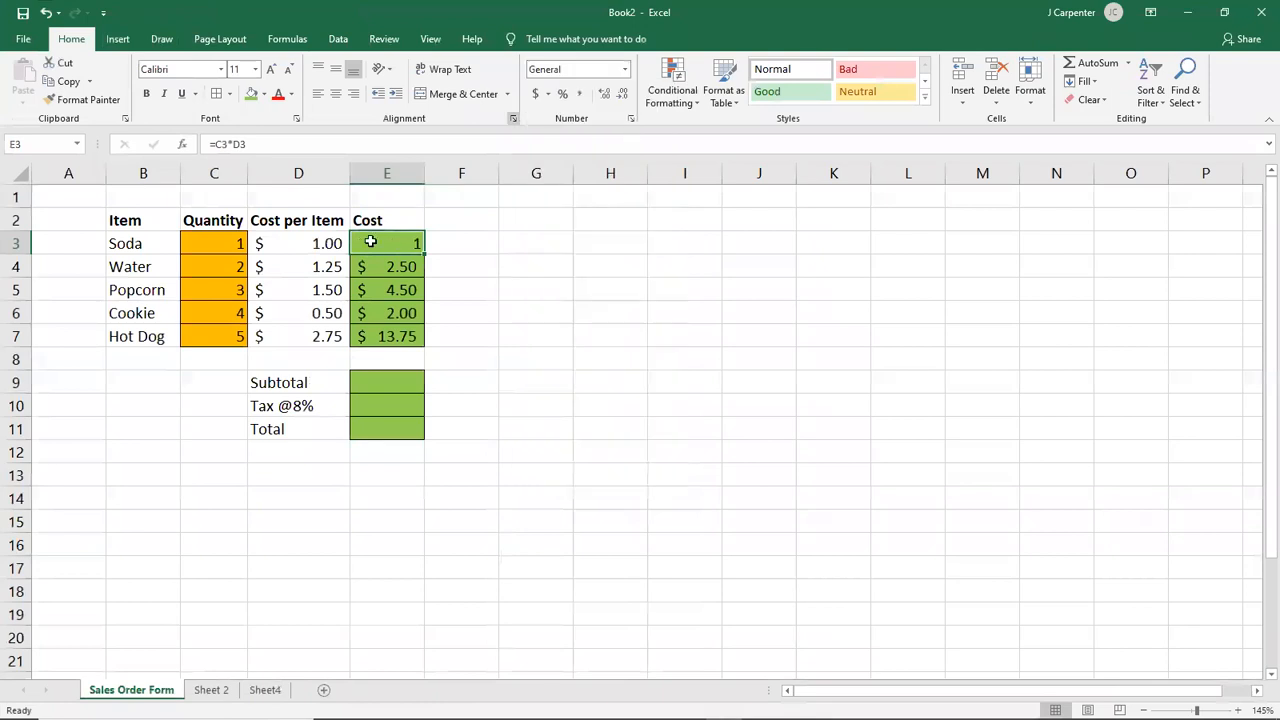
click(46, 13)
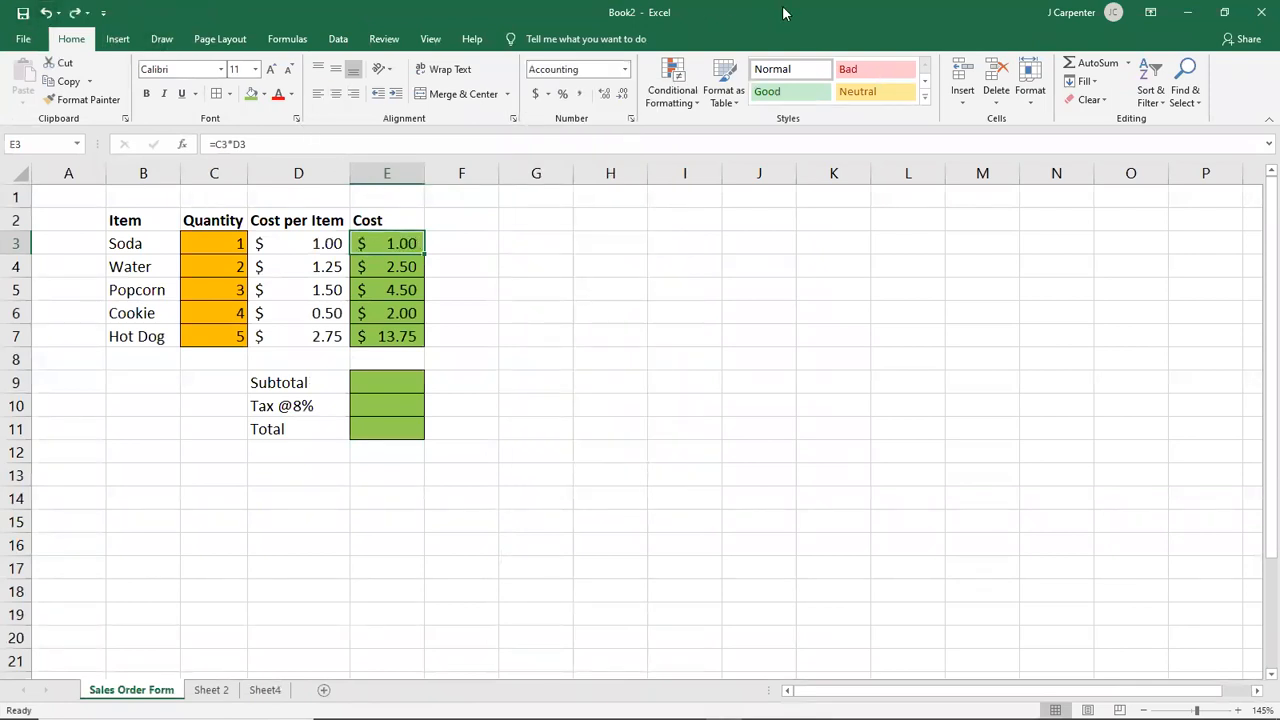
click(1224, 13)
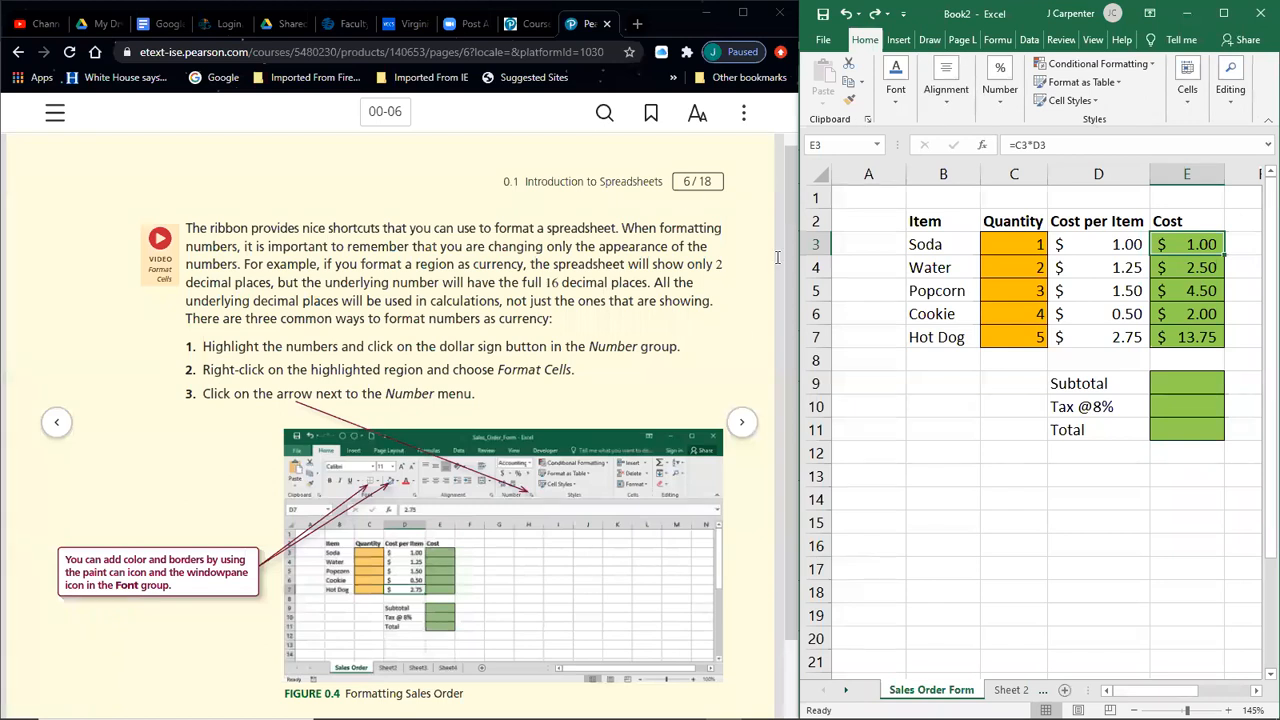
- Read textbook page 7 on entering formulas, highlight the E3 = C3 * D3 cost formula, and advance to page 8
click(741, 422)
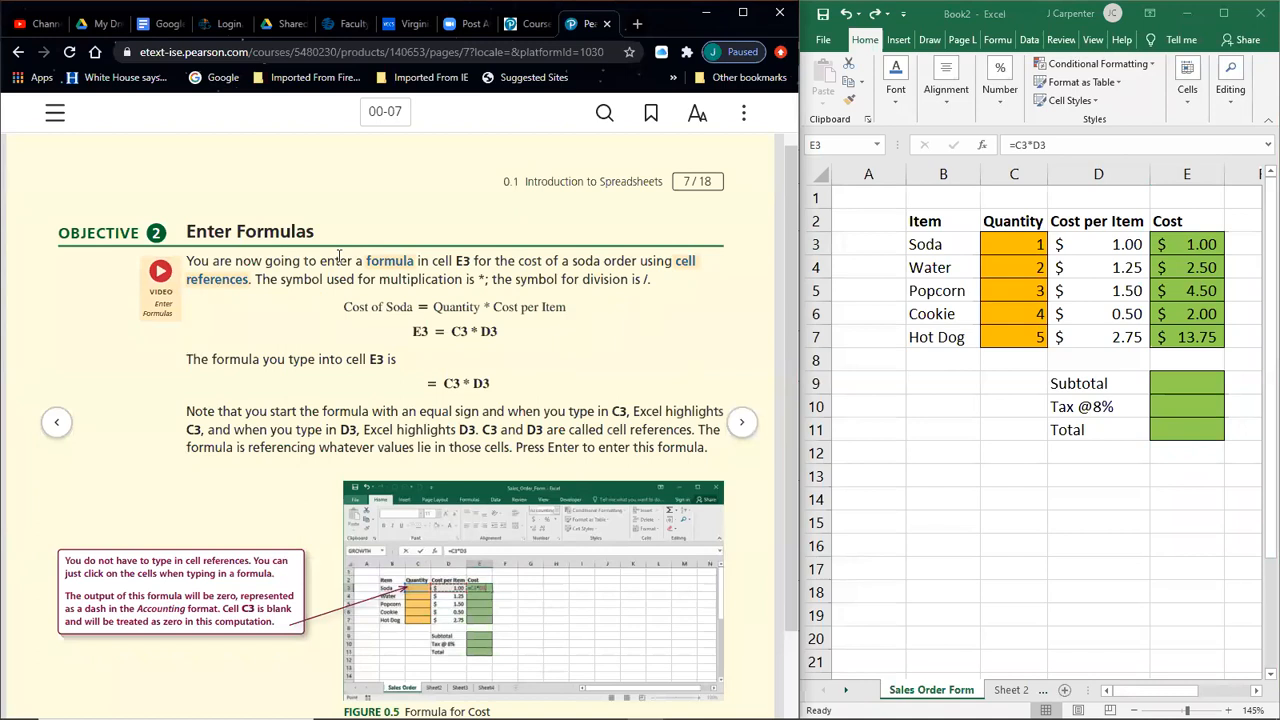
drag(344, 306, 516, 338)
click(517, 339)
drag(410, 325, 505, 330)
click(497, 327)
click(745, 421)
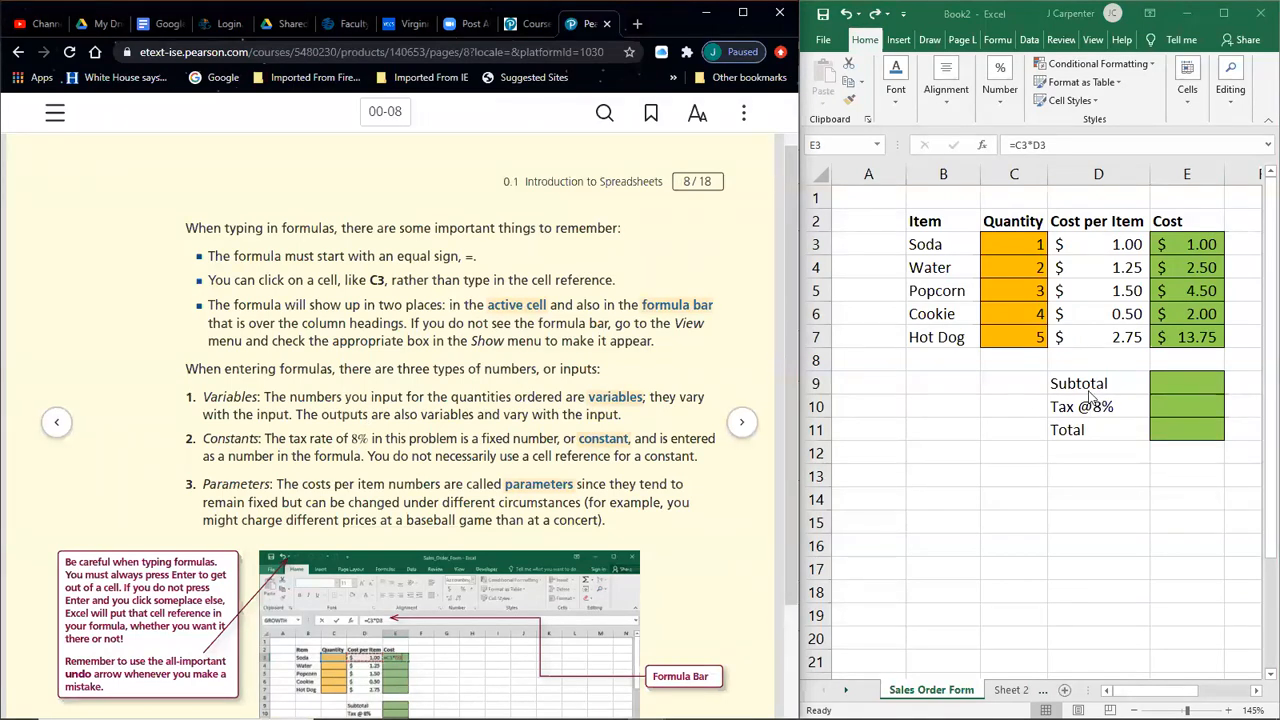
- Review the textbook pages on formula inputs and the fill handle, and advance to page 10 on built-in functions
drag(363, 484, 458, 488)
click(458, 488)
scroll(492, 456, down, 1)
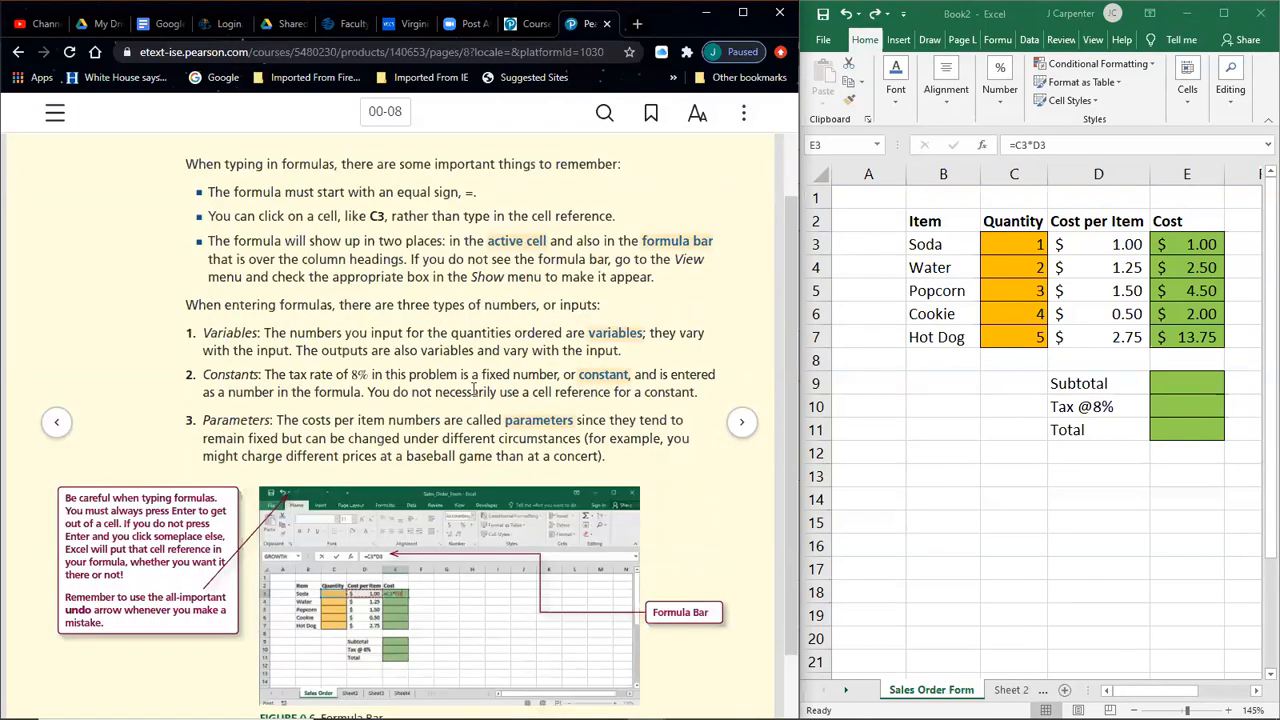
click(738, 422)
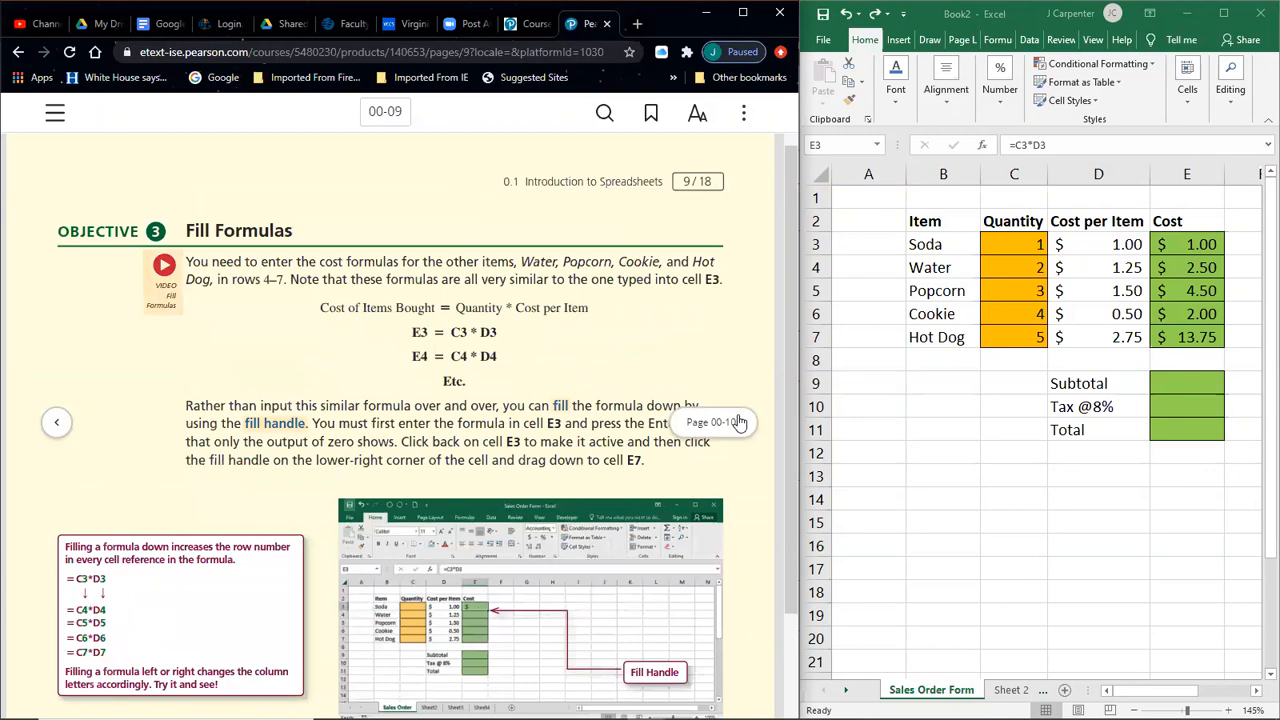
scroll(60, 562, down, 1)
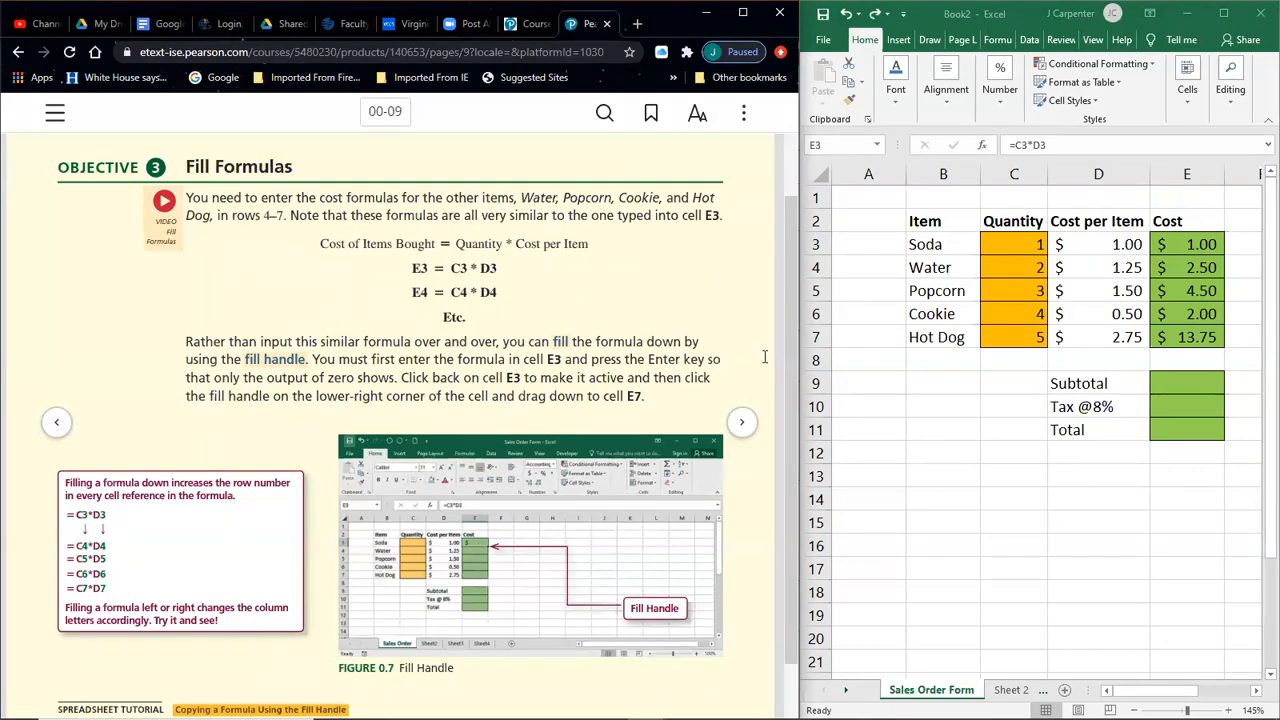
click(742, 421)
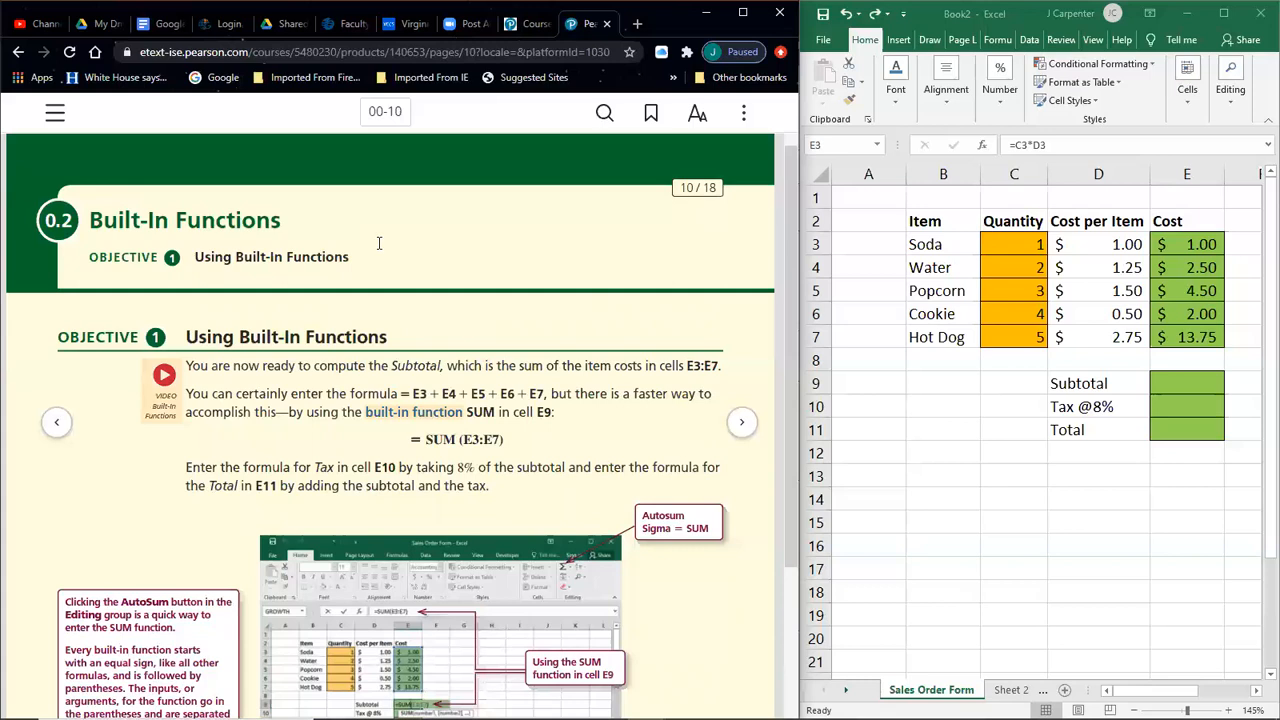
- Try building the Subtotal formula in E9 cell by cell as =E3+E4+E5, and erase the entry
click(1170, 384)
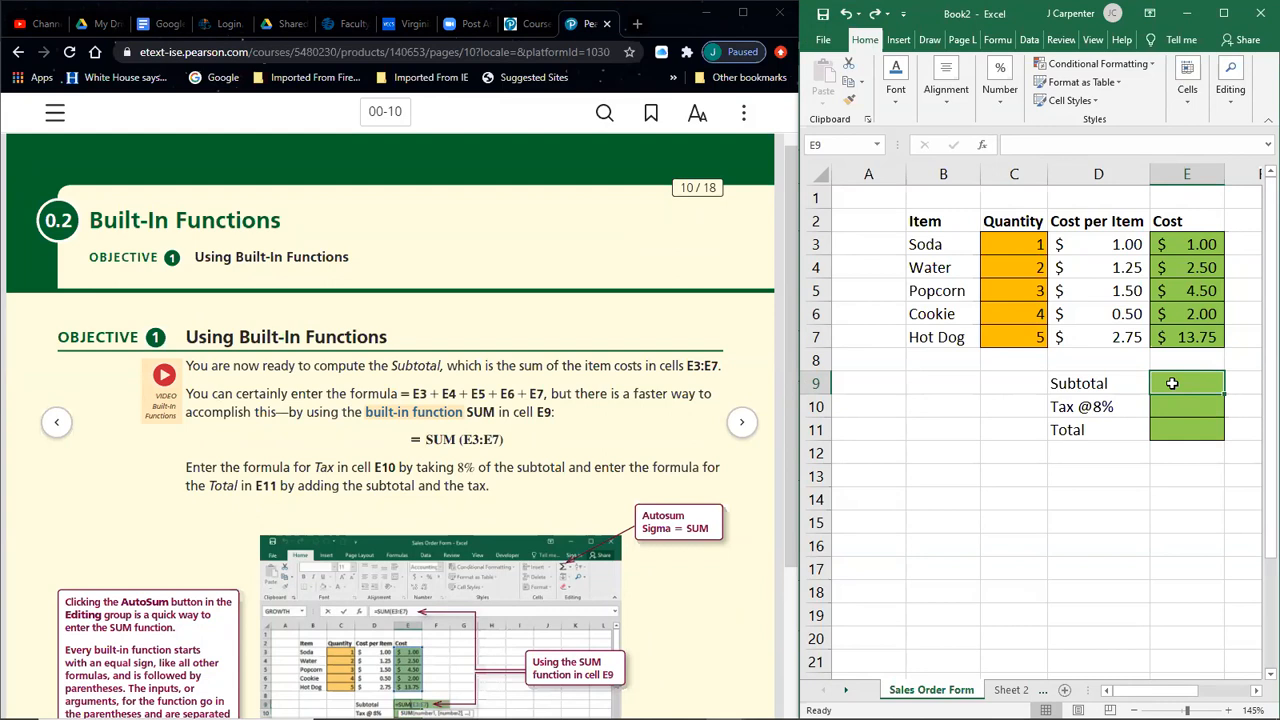
text(=)
click(1190, 246)
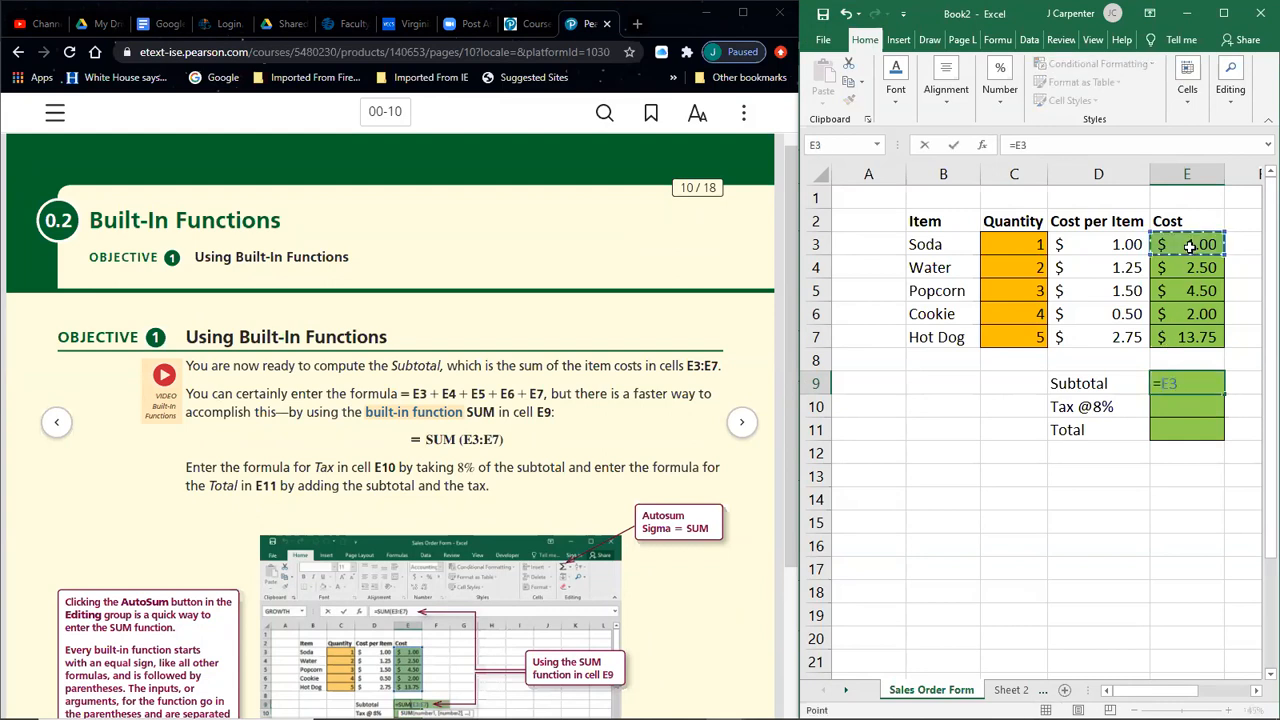
text(+)
click(1181, 267)
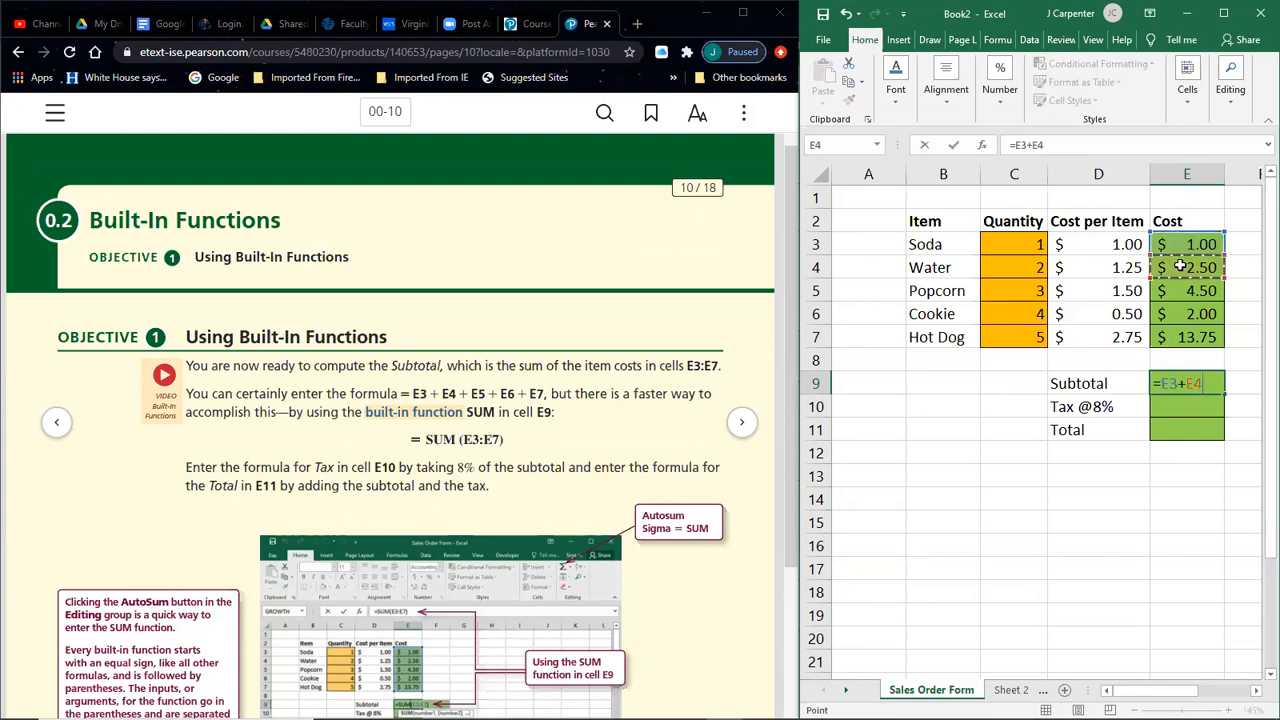
text(+)
click(1189, 290)
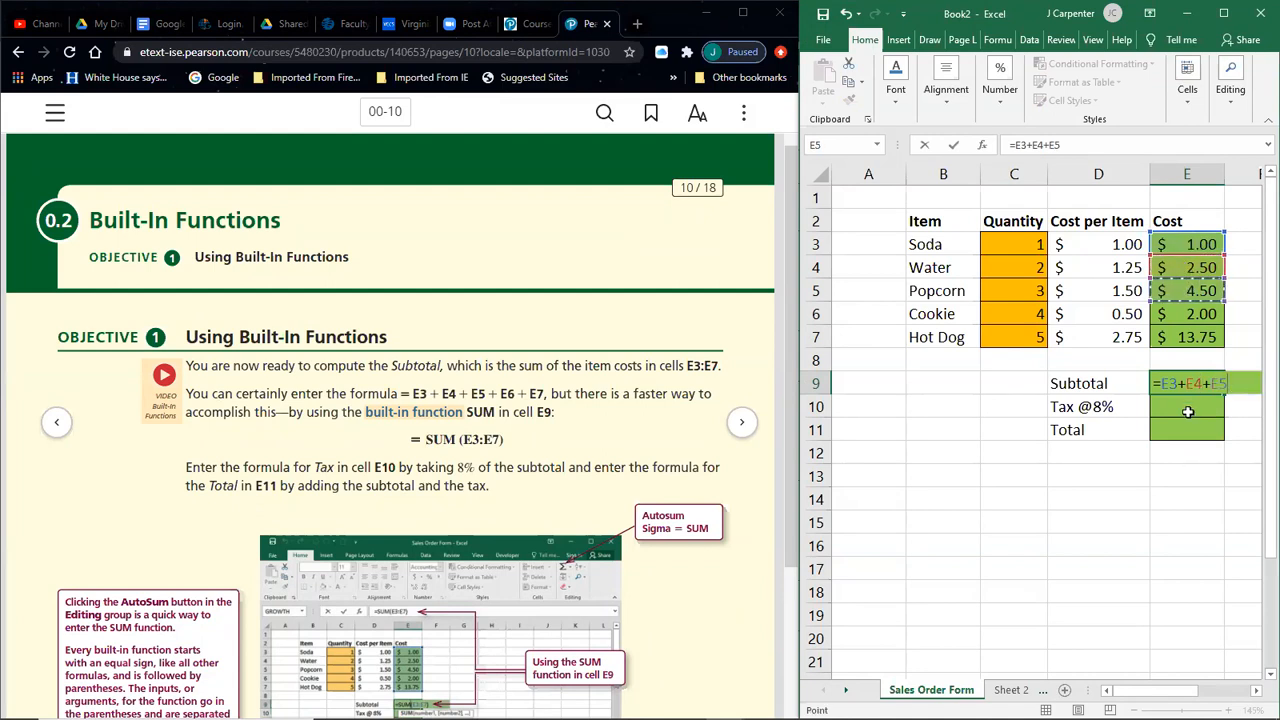
key(BackSpace)
key(BackSpace)
key(BackSpace)
key(BackSpace)
key(BackSpace)
key(BackSpace)
key(BackSpace)
key(BackSpace)
key(BackSpace)
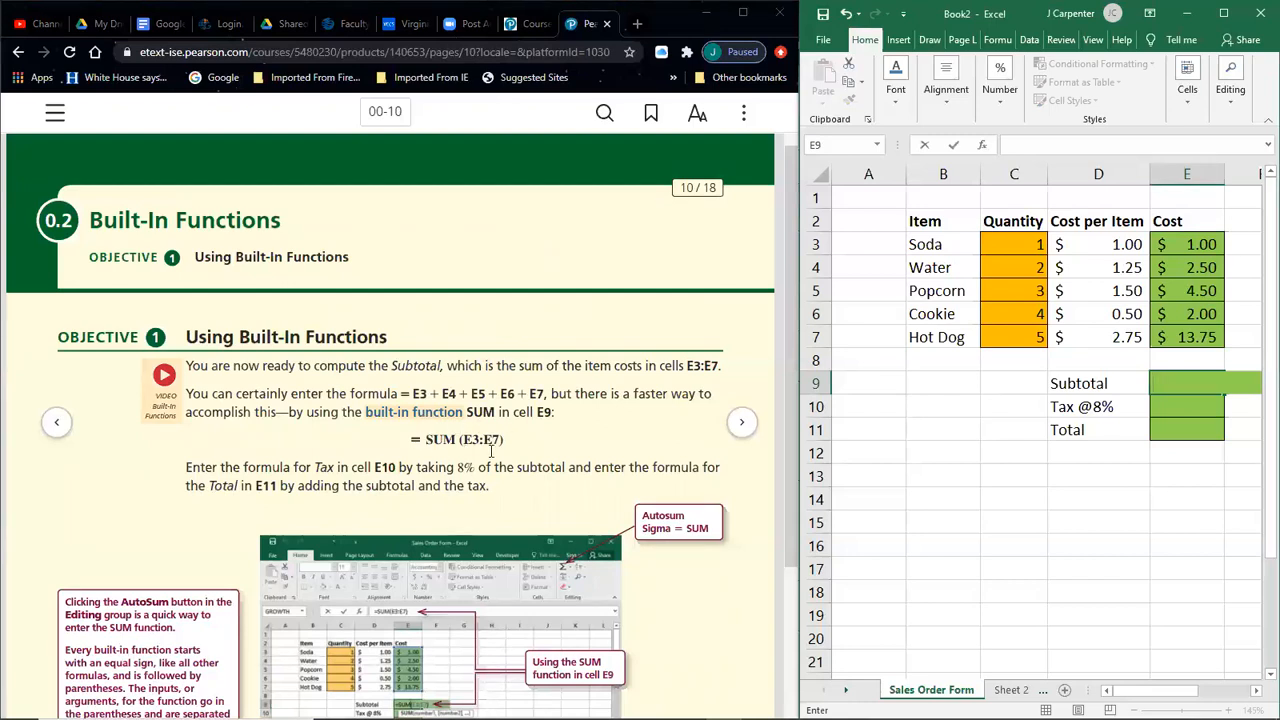
- Switch to the Word notes and review each part of the =sum(first cell: last cell) syntax
click(683, 704)
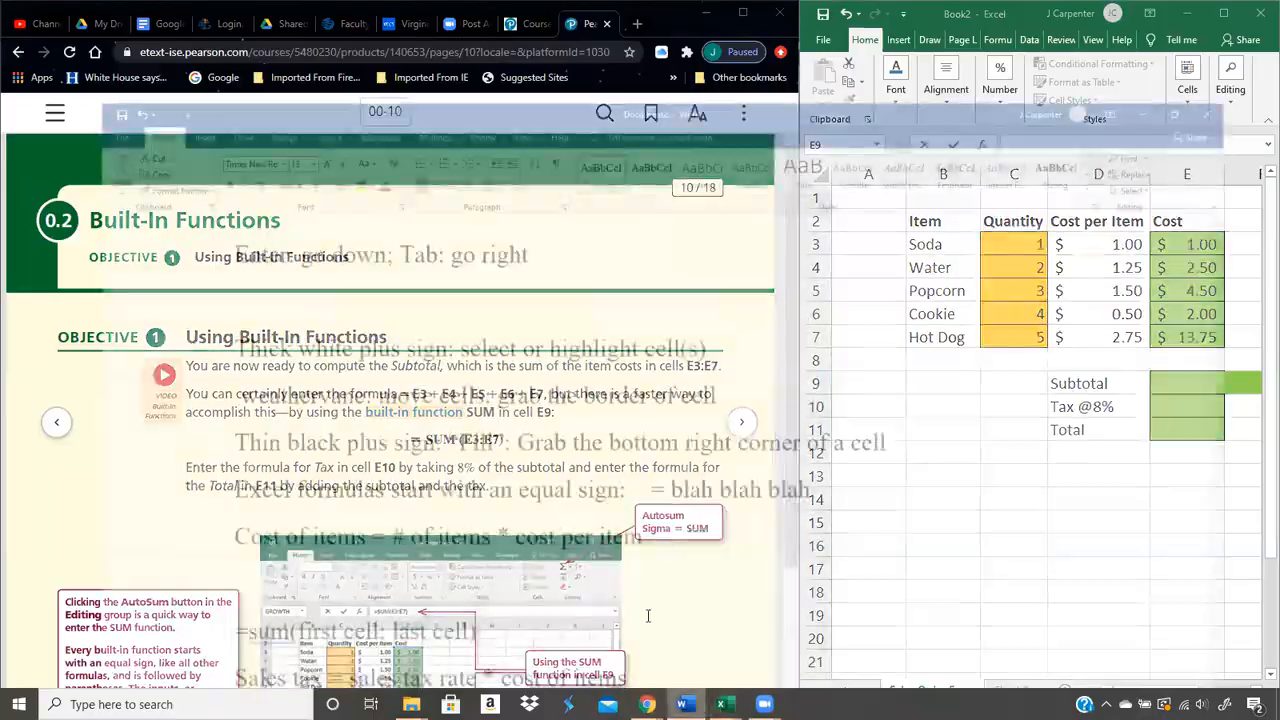
scroll(606, 521, down, 2)
drag(470, 526, 150, 518)
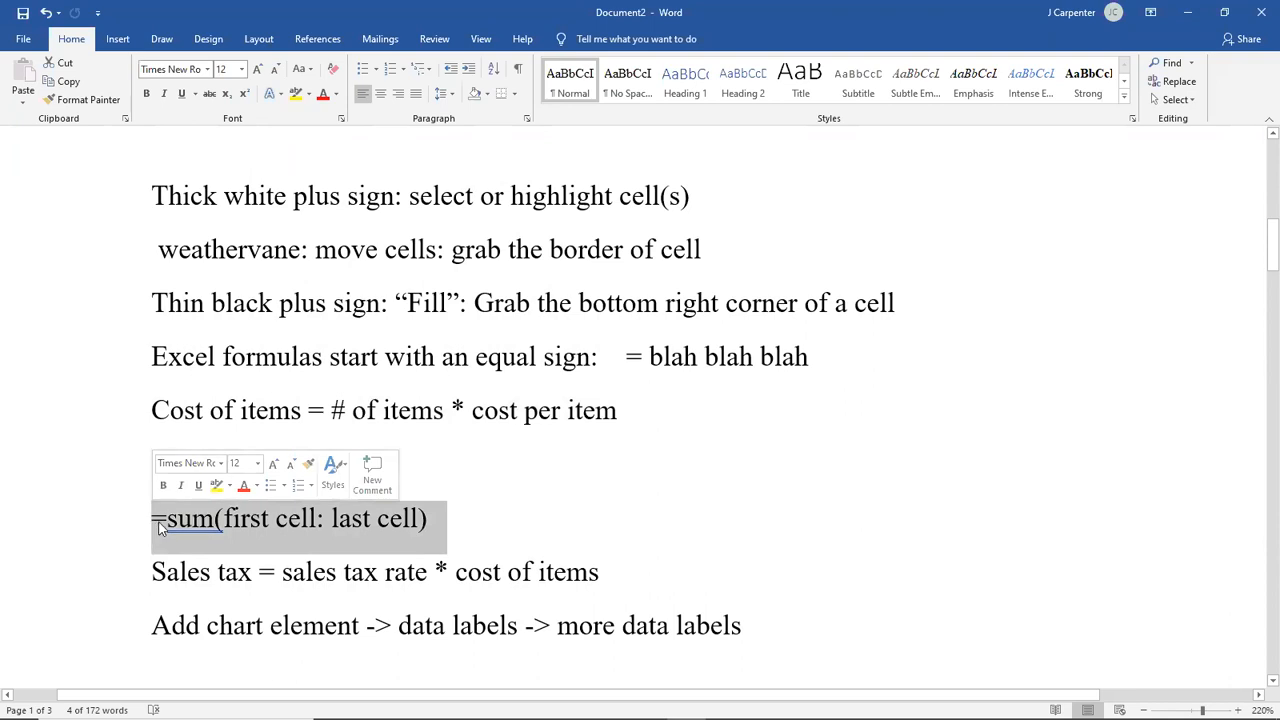
drag(167, 518, 219, 520)
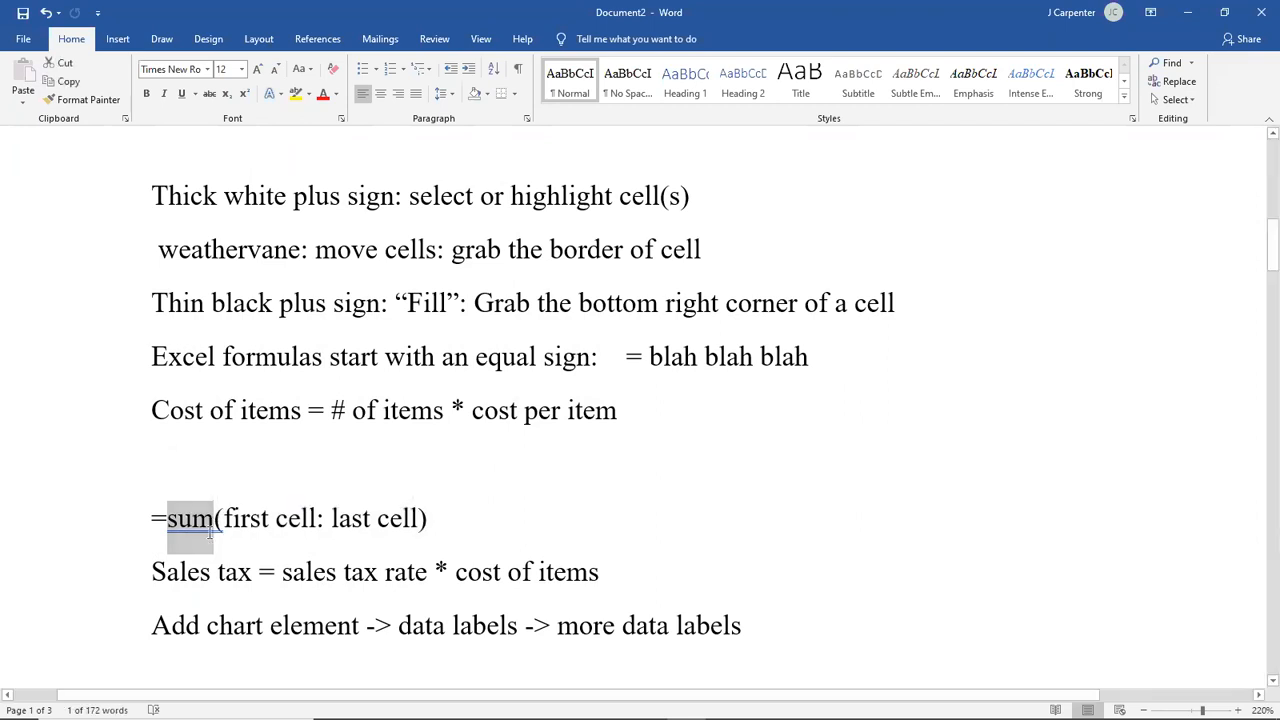
click(219, 517)
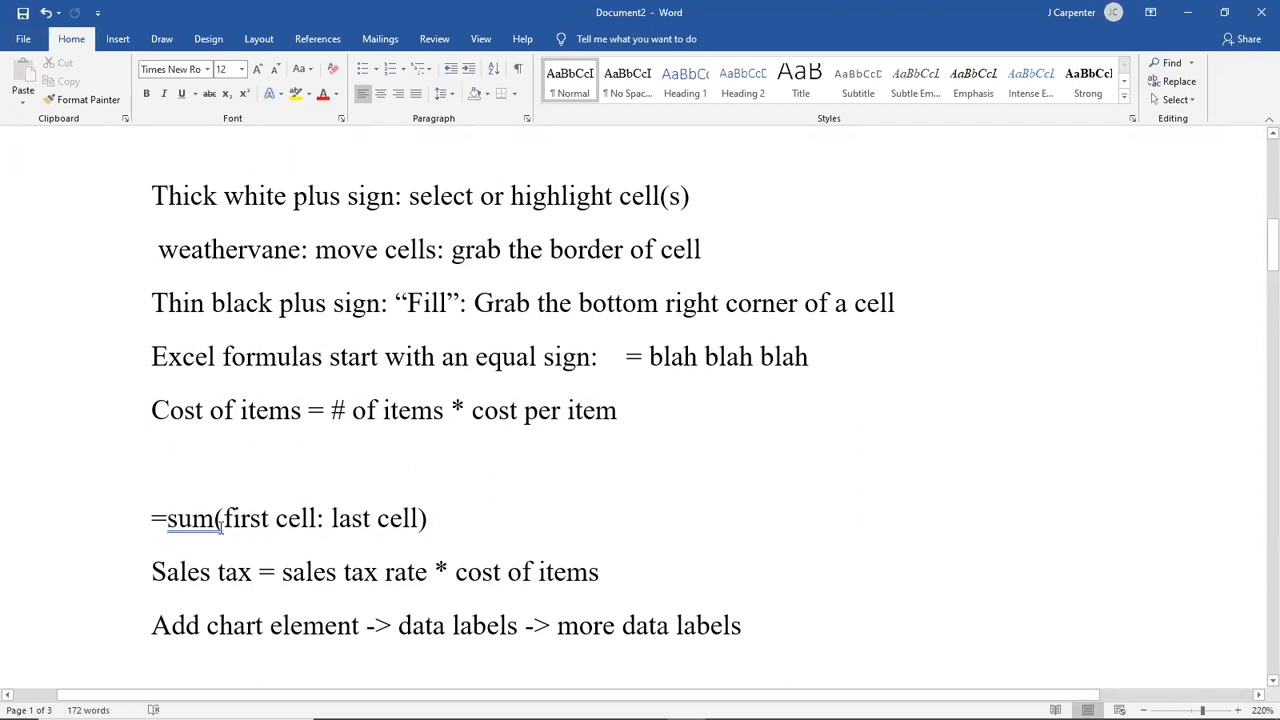
drag(222, 519, 313, 520)
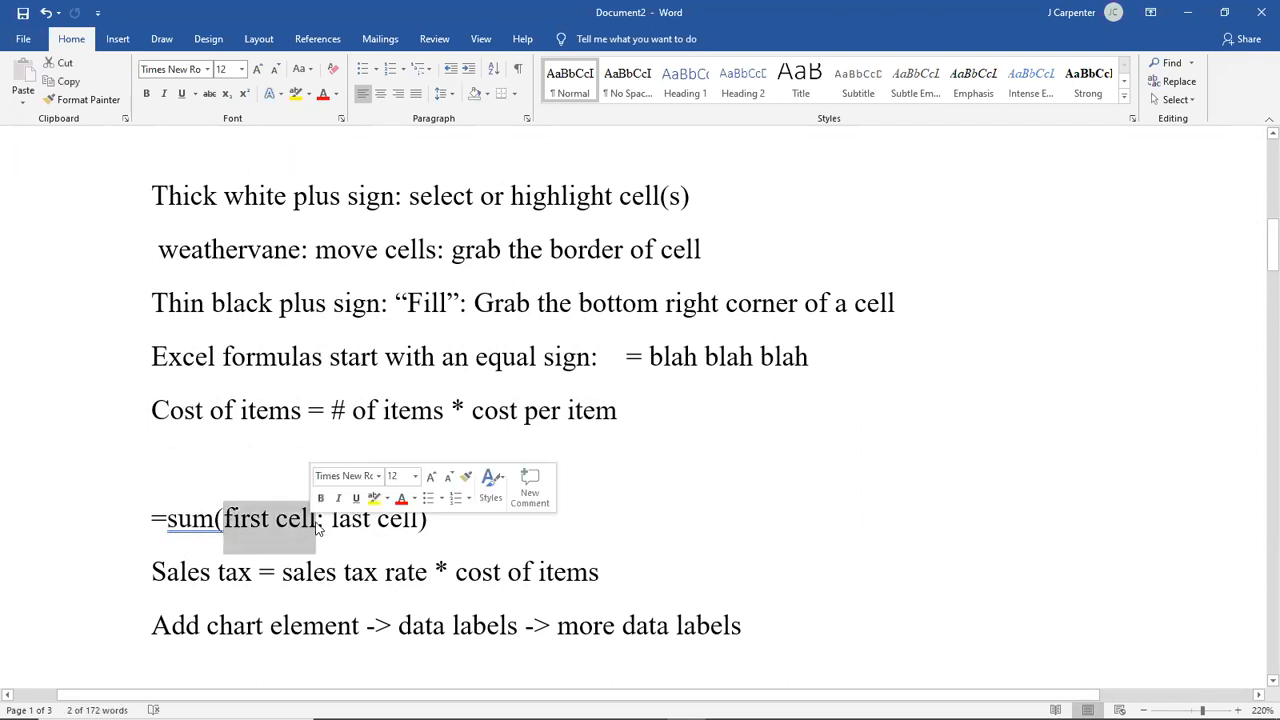
click(321, 518)
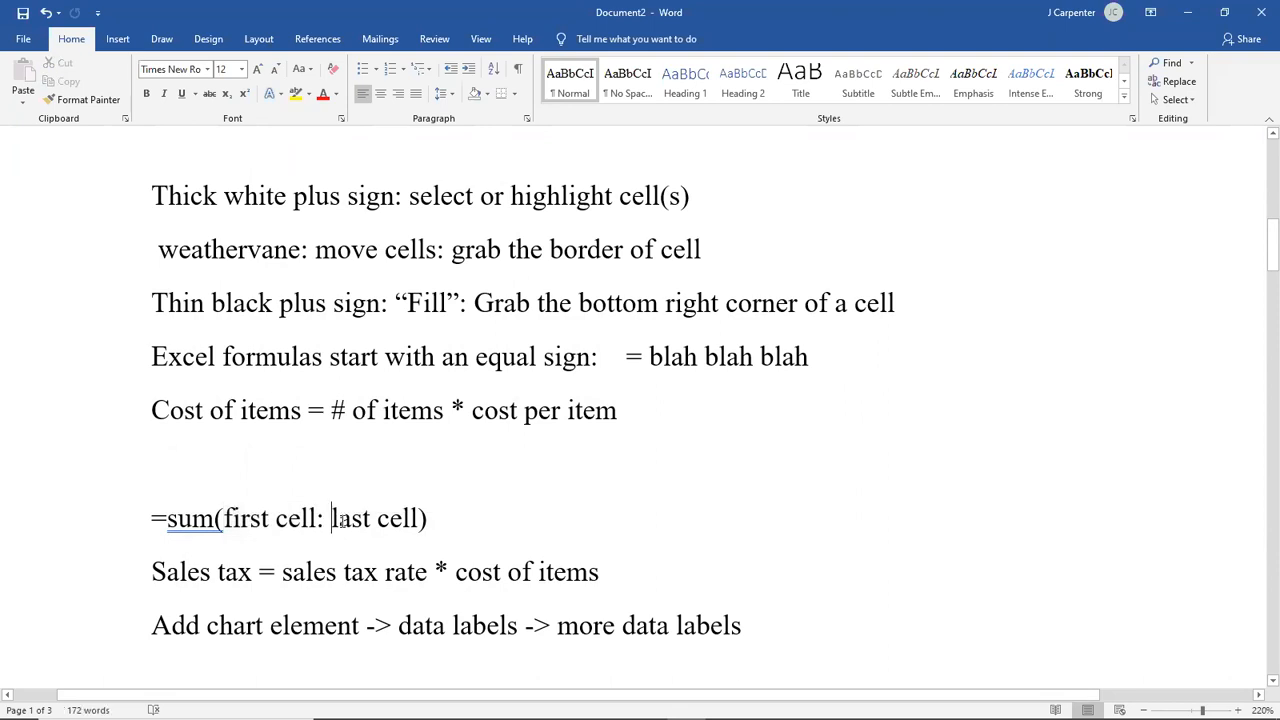
drag(331, 518, 415, 519)
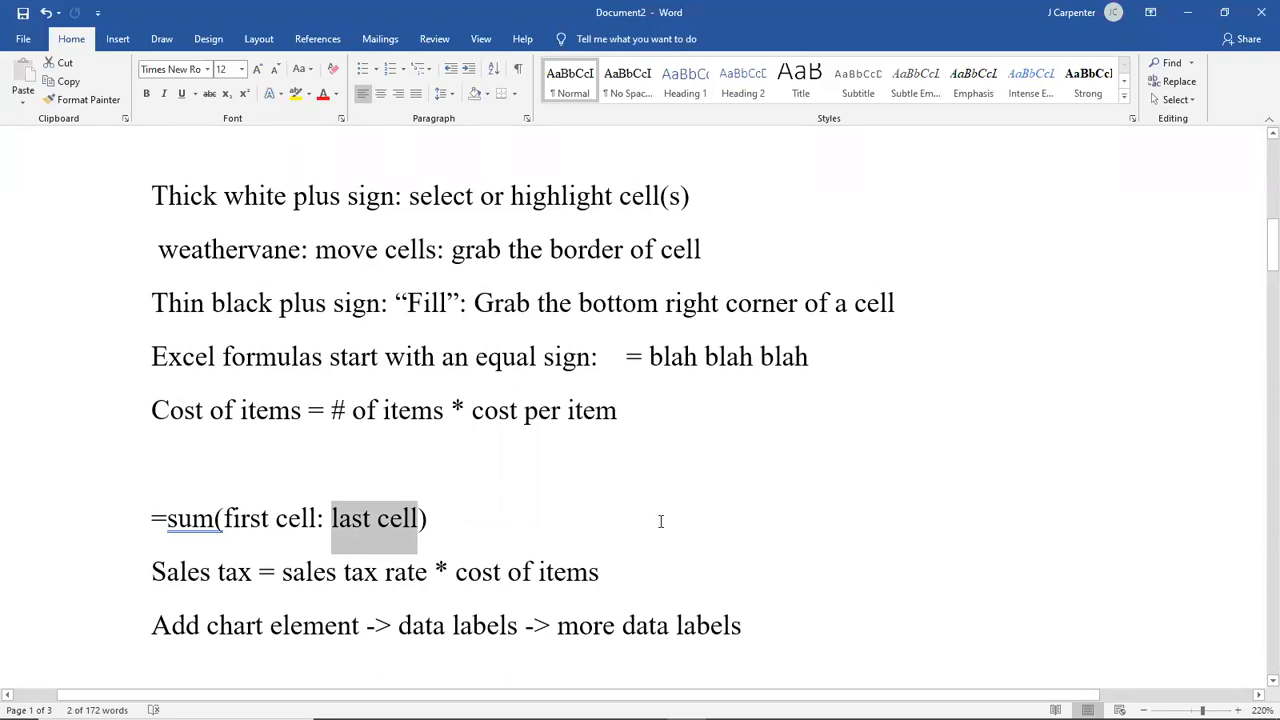
click(434, 528)
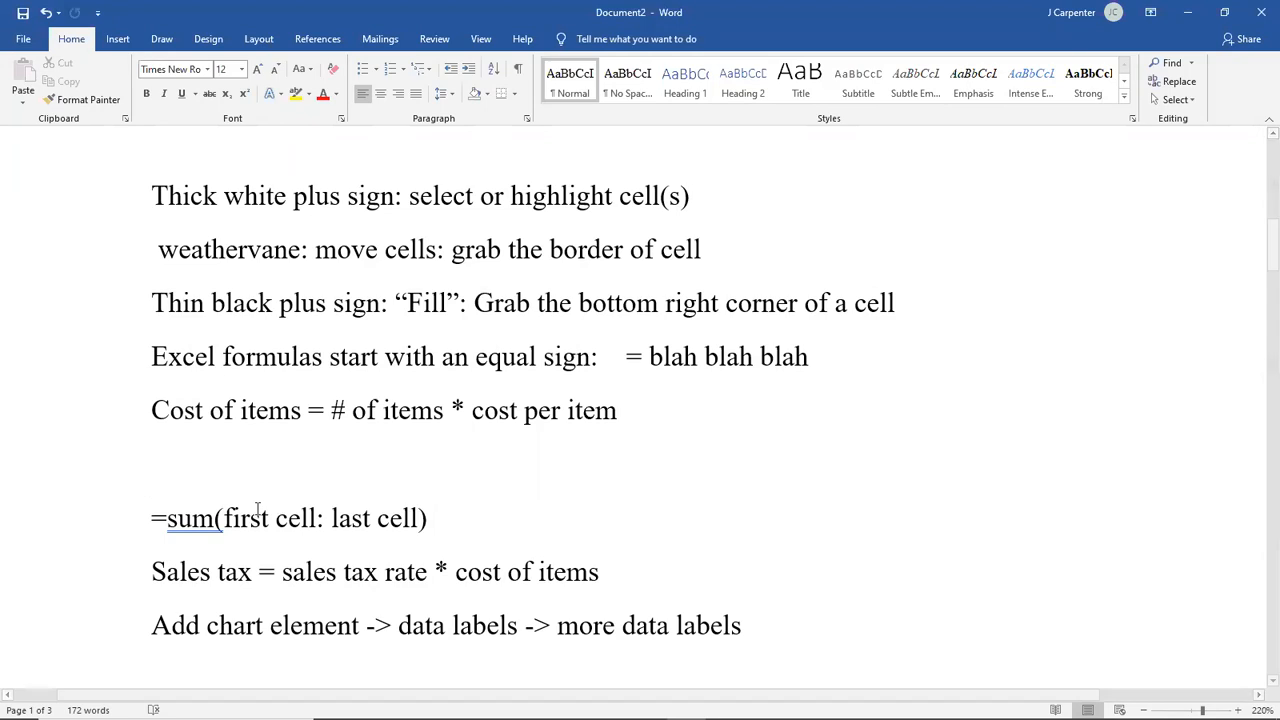
- Highlight the =sum( part of the syntax in the Word notes, and return to the Excel sales order sheet
drag(150, 515, 229, 523)
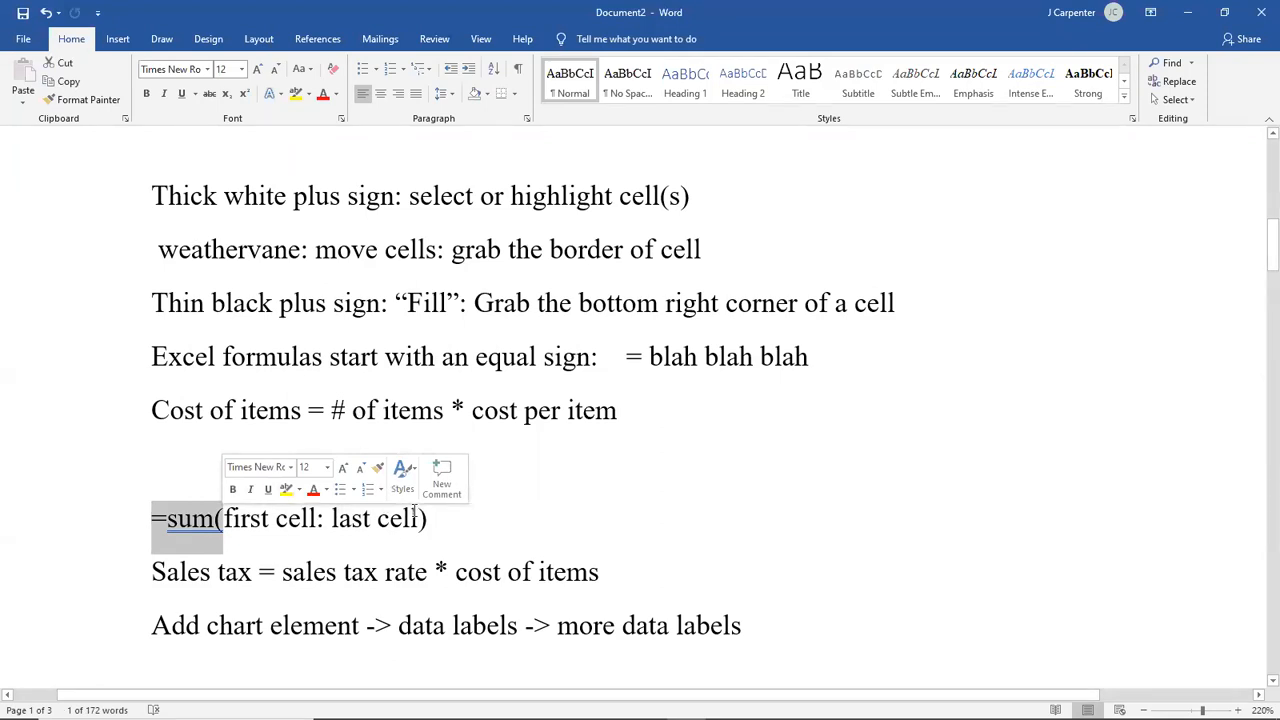
click(499, 518)
scroll(499, 518, up, 1)
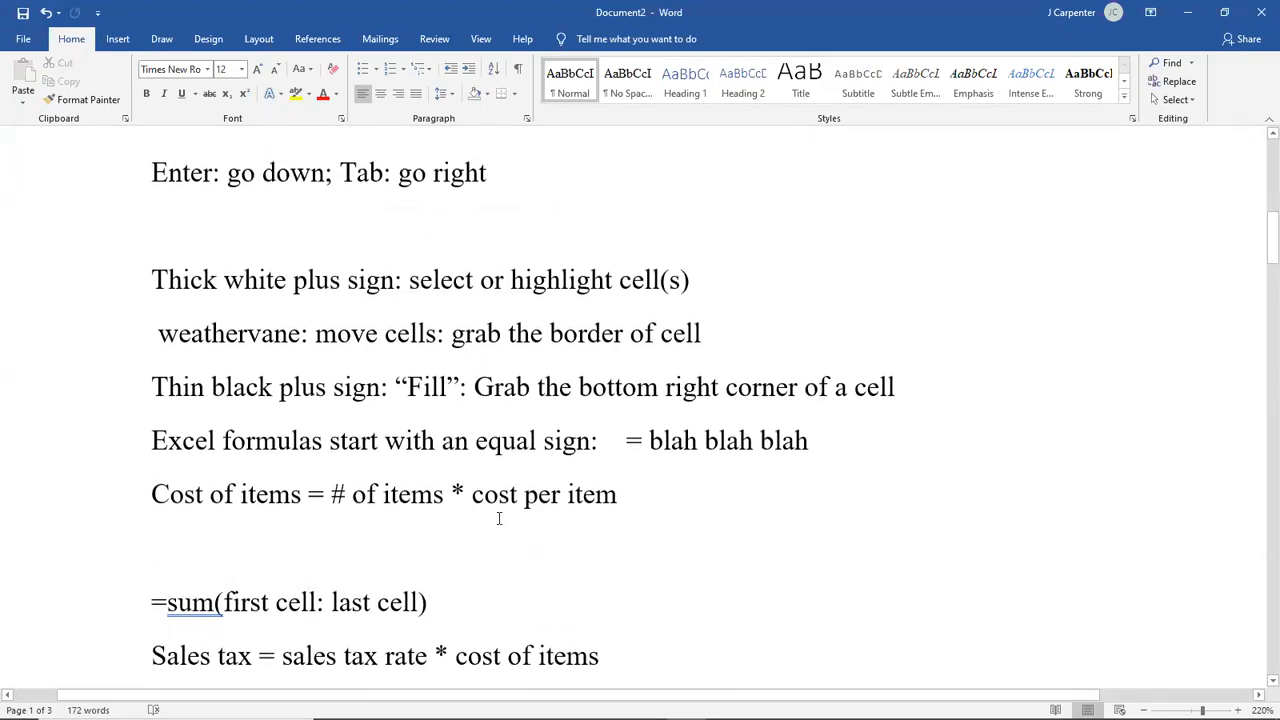
click(1186, 14)
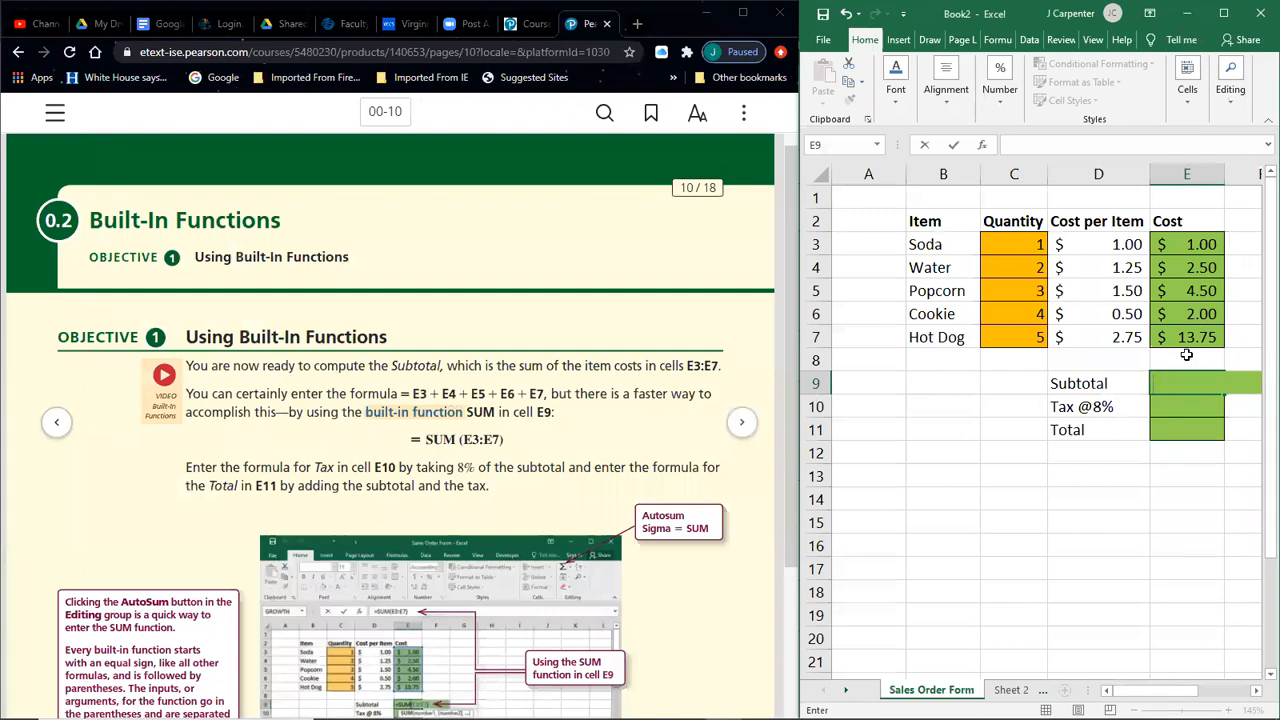
- Enter sum(E3:E7) in Subtotal cell E9 without the leading equal sign
text(=)
key(BackSpace)
text(sum(E3:)
text(E7))
key(Return)
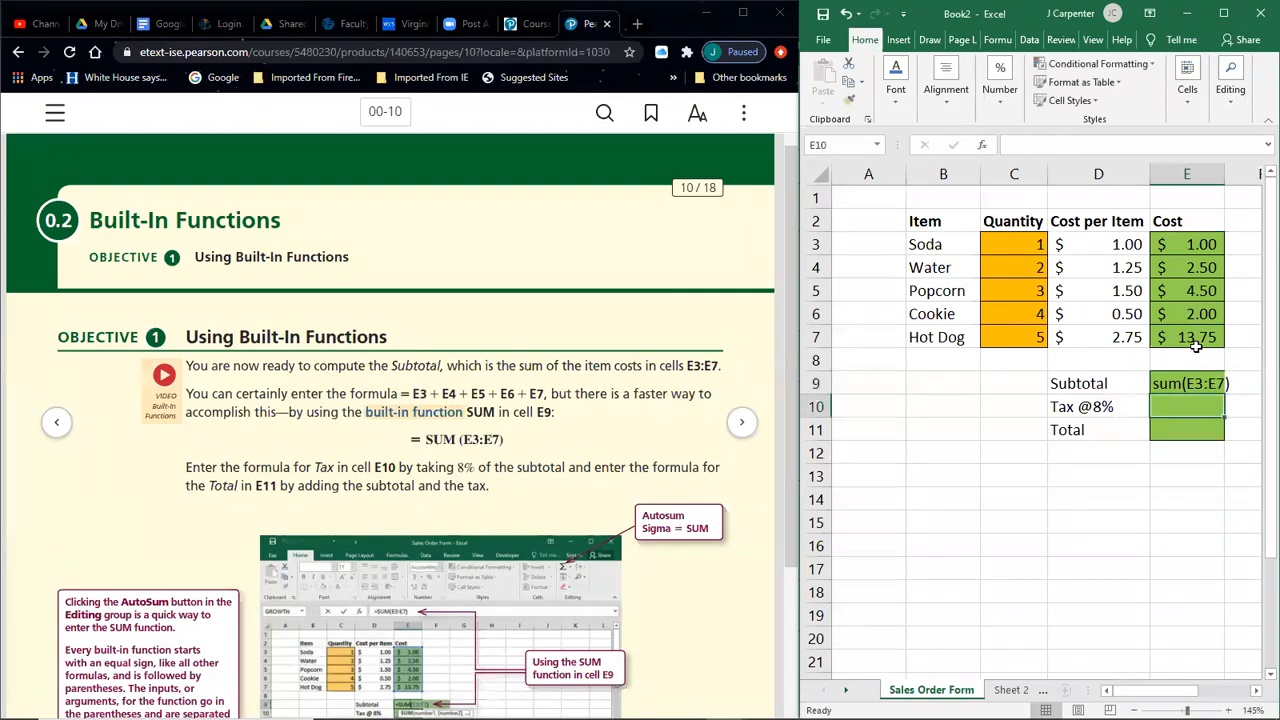
- Replace the entry in E9 with =sum(E3:E7), picking E3 and extending the range to E7
click(1158, 393)
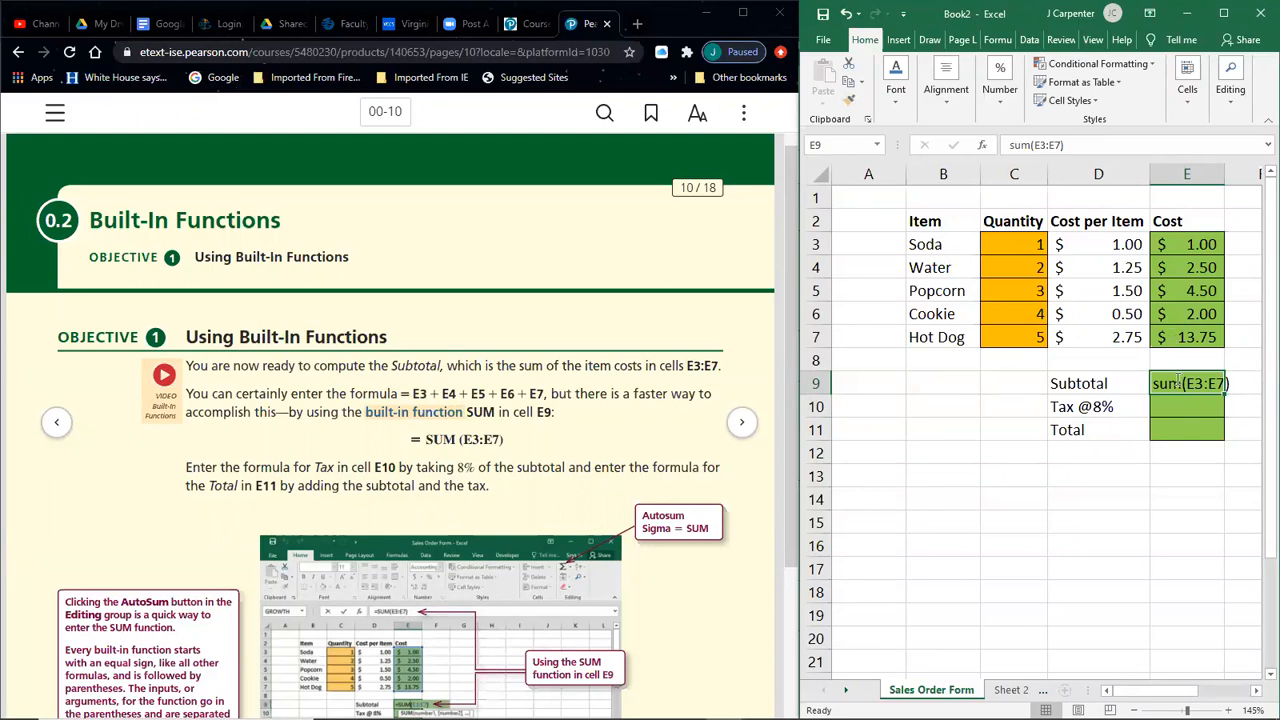
key(BackSpace)
text(=sum)
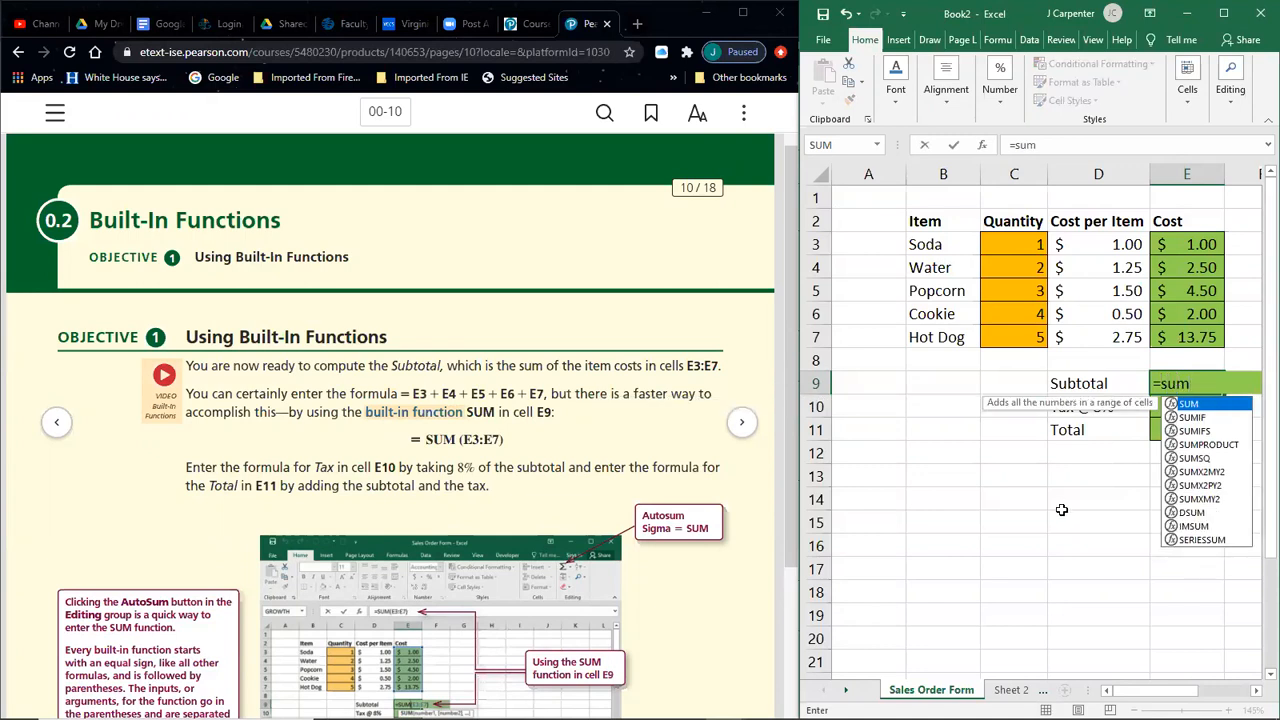
text(()
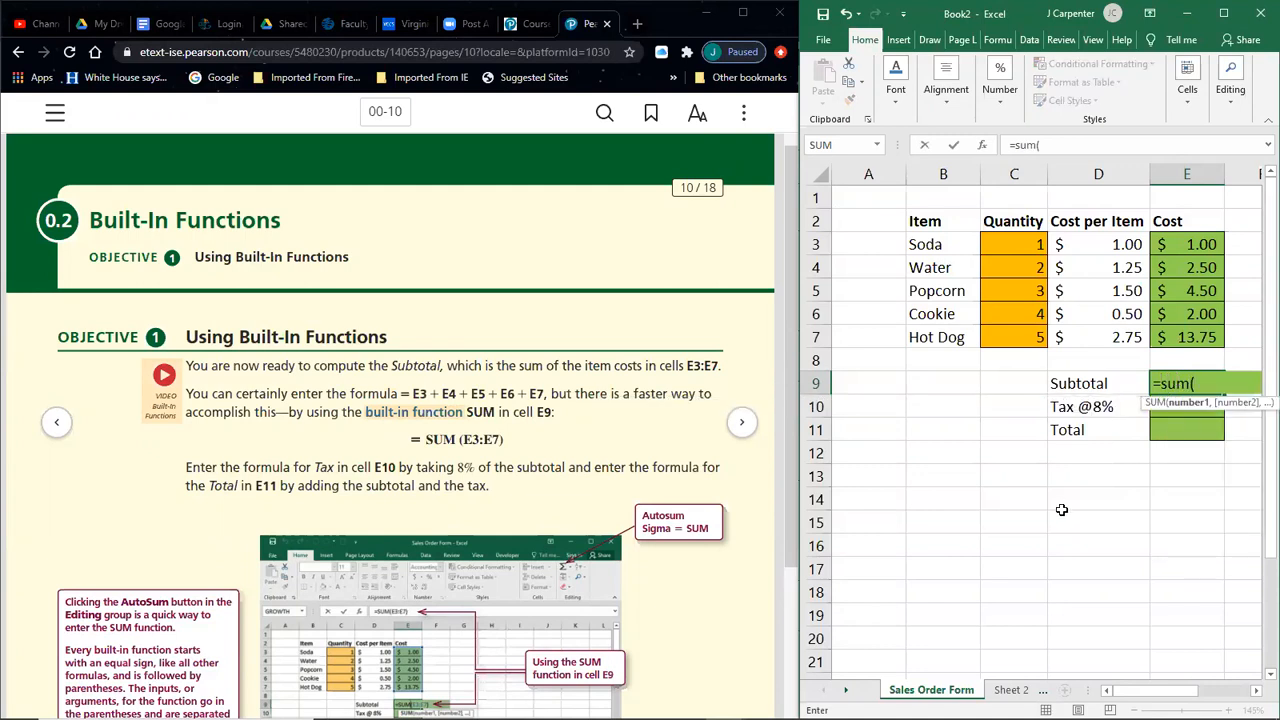
click(1180, 244)
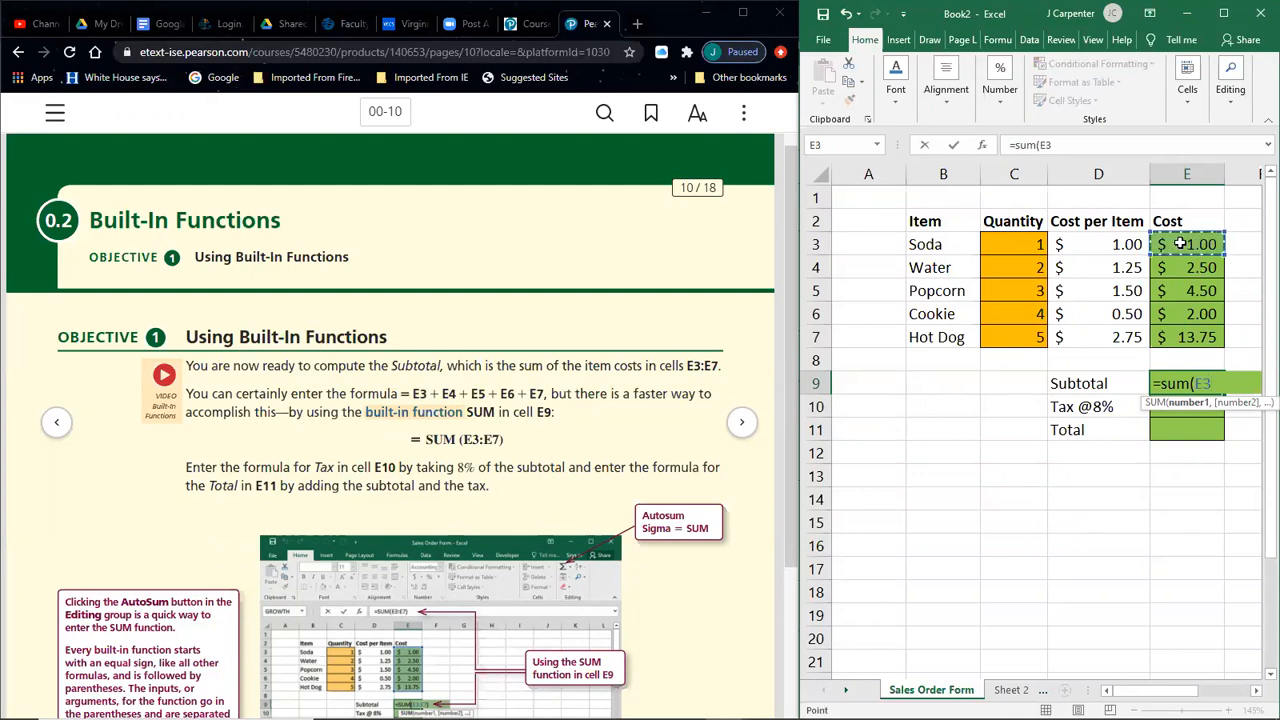
key(F8)
click(1176, 341)
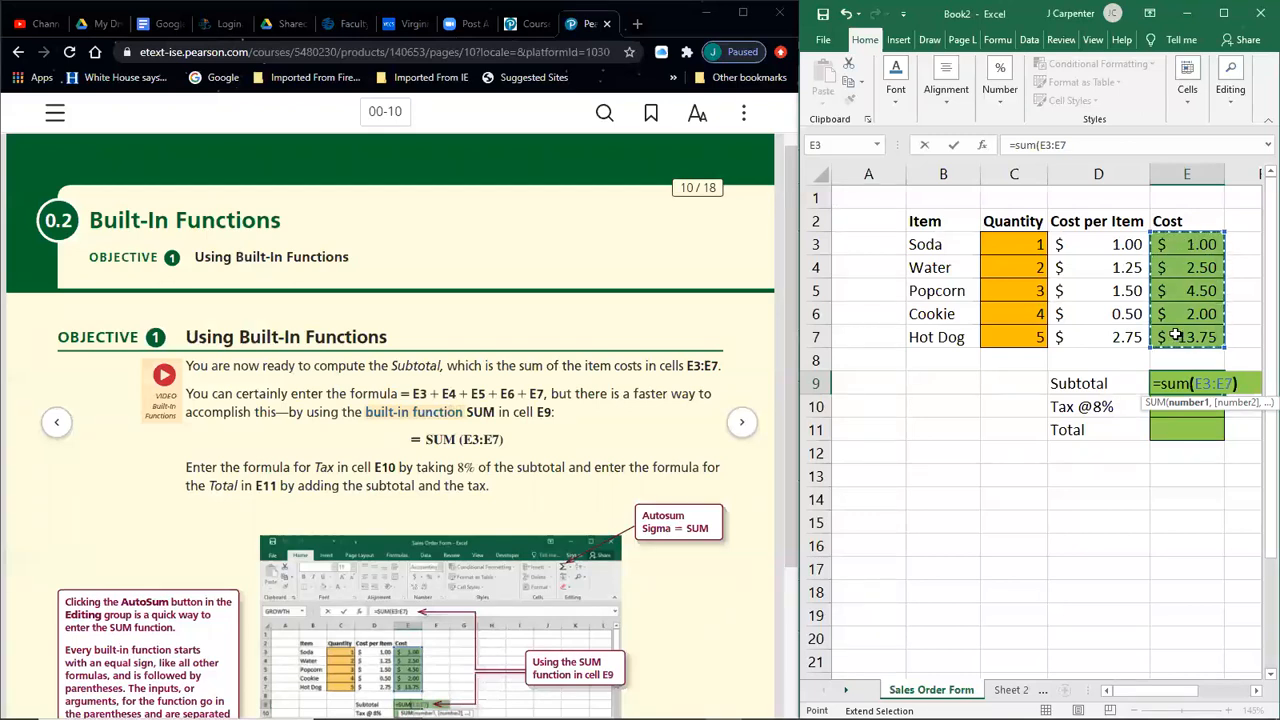
text())
key(Return)
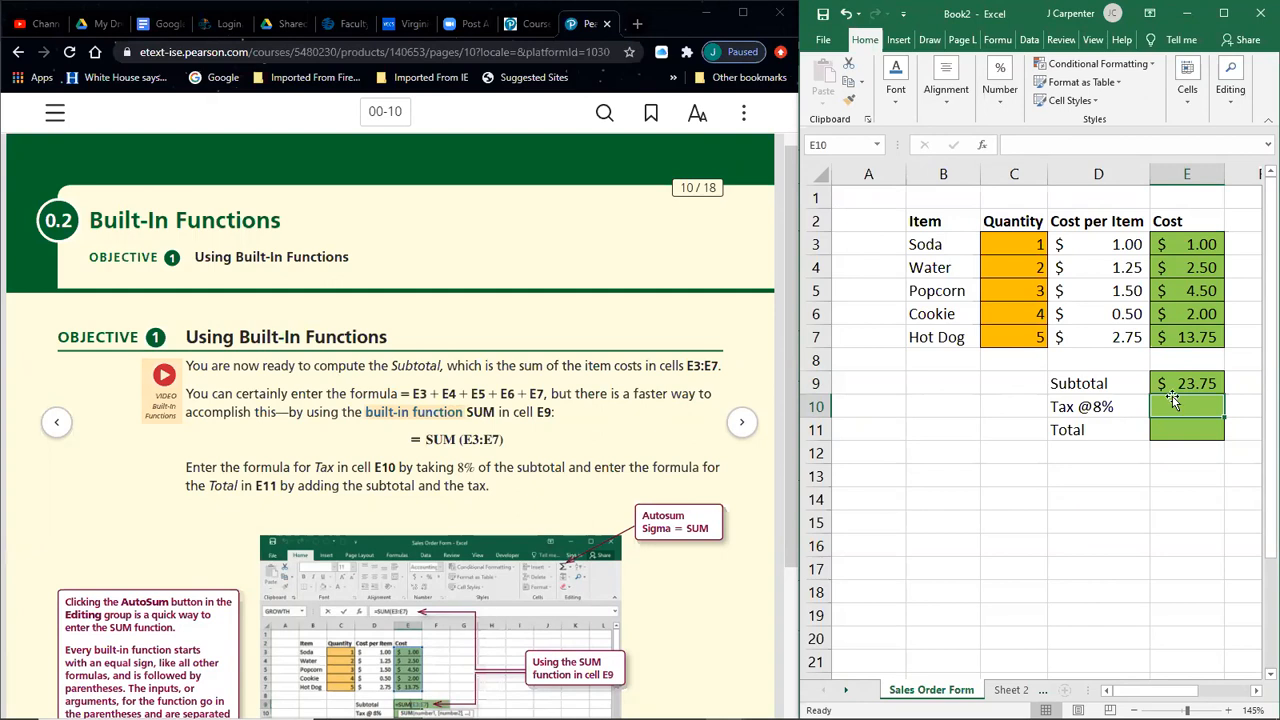
- Undo the E9 entries and compute the Subtotal again as =sum(E3:E7), selecting the whole block of item costs as the range
click(847, 14)
click(847, 14)
text(=)
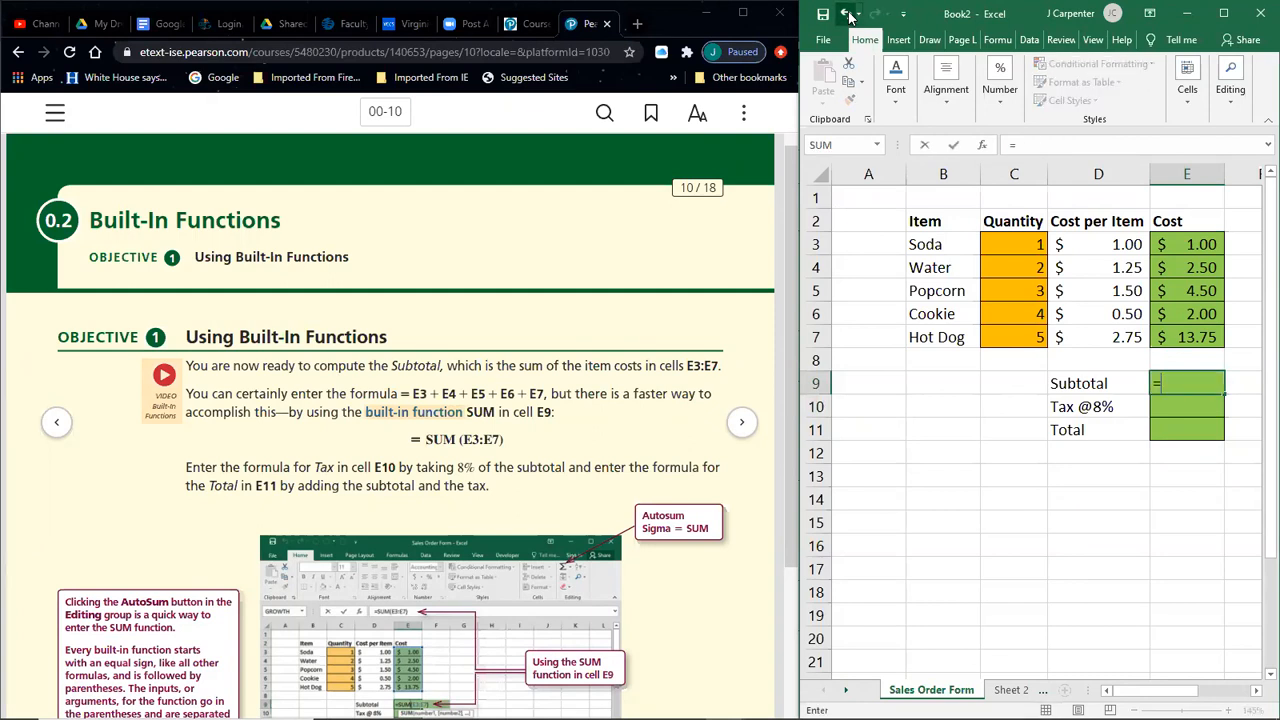
text(sum()
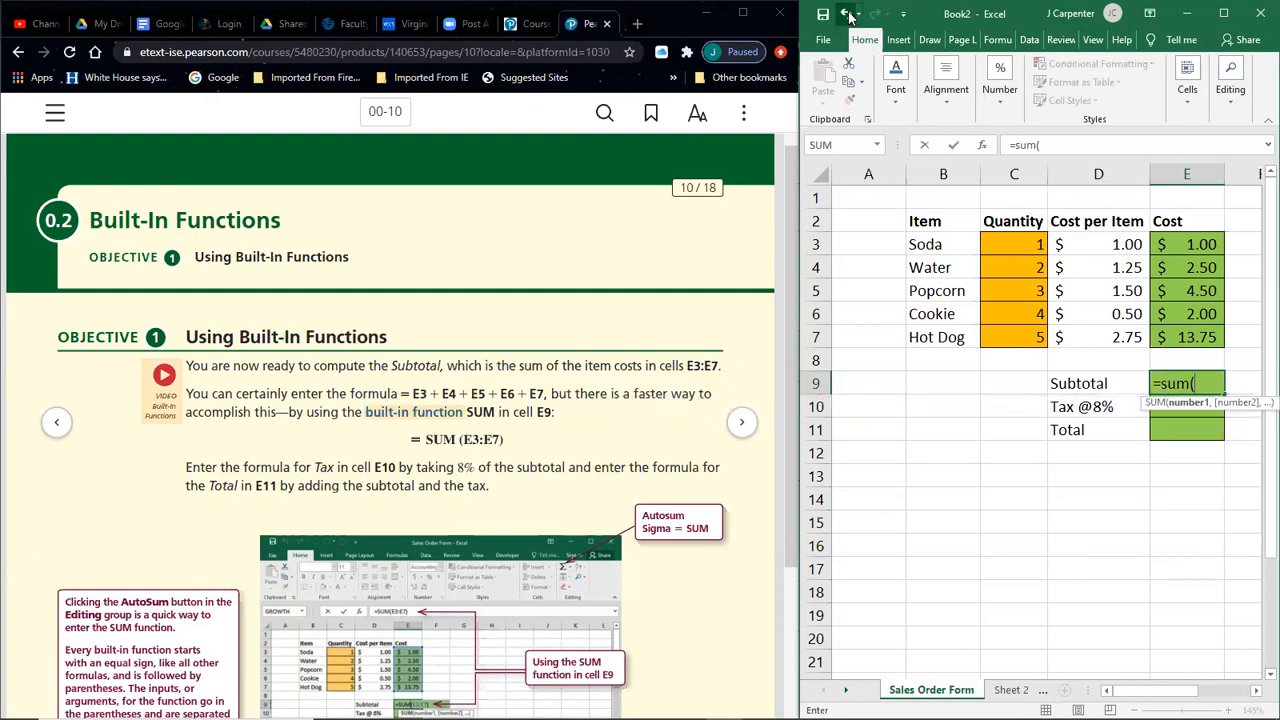
click(1203, 244)
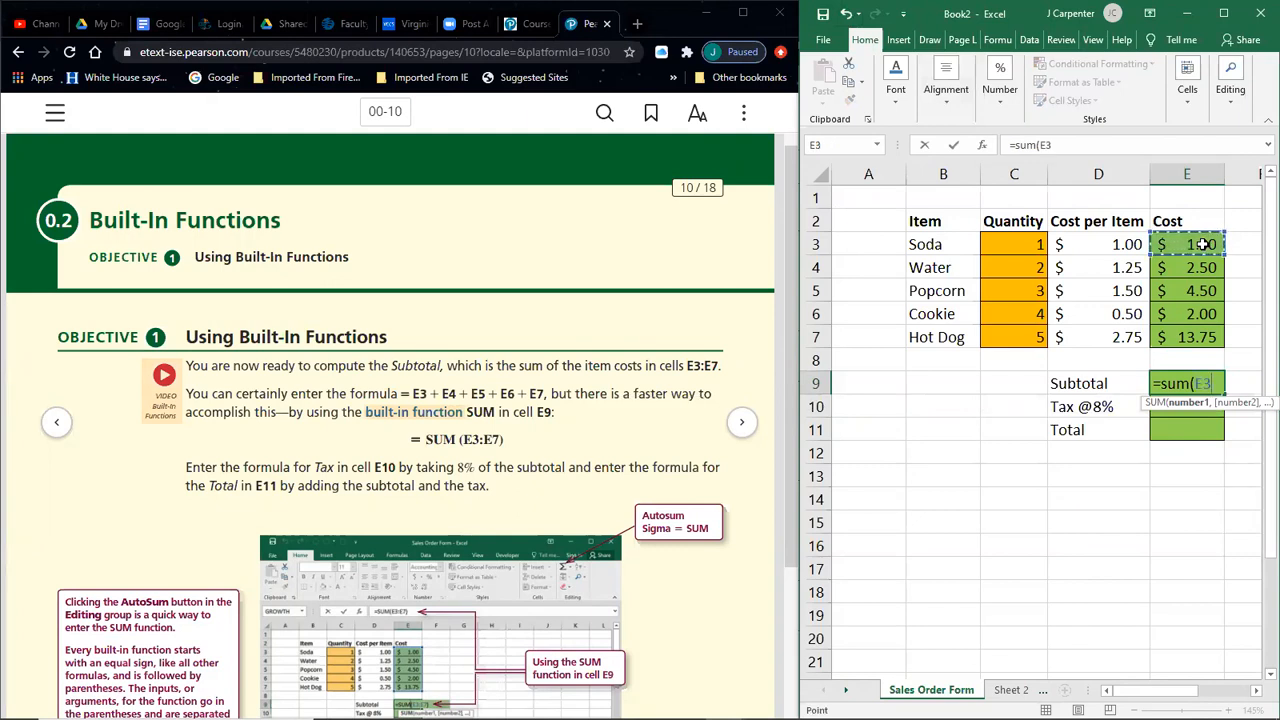
drag(1203, 244, 1197, 270)
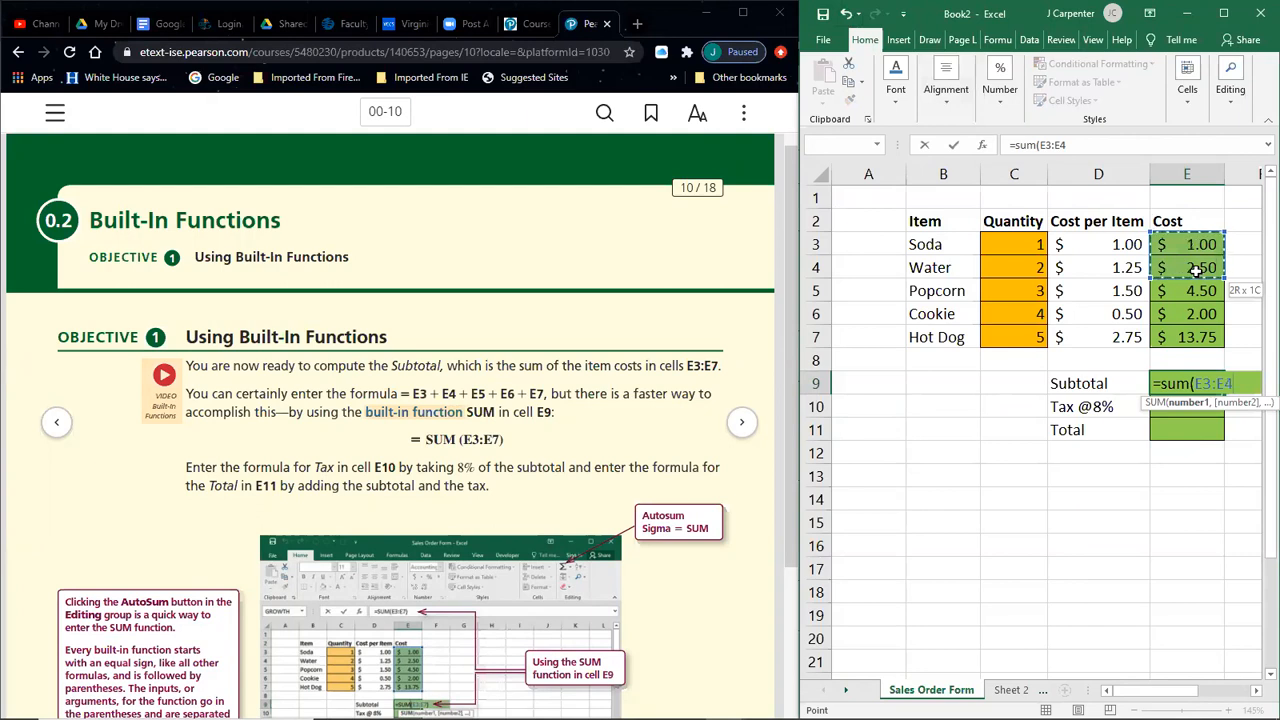
drag(1197, 270, 1180, 337)
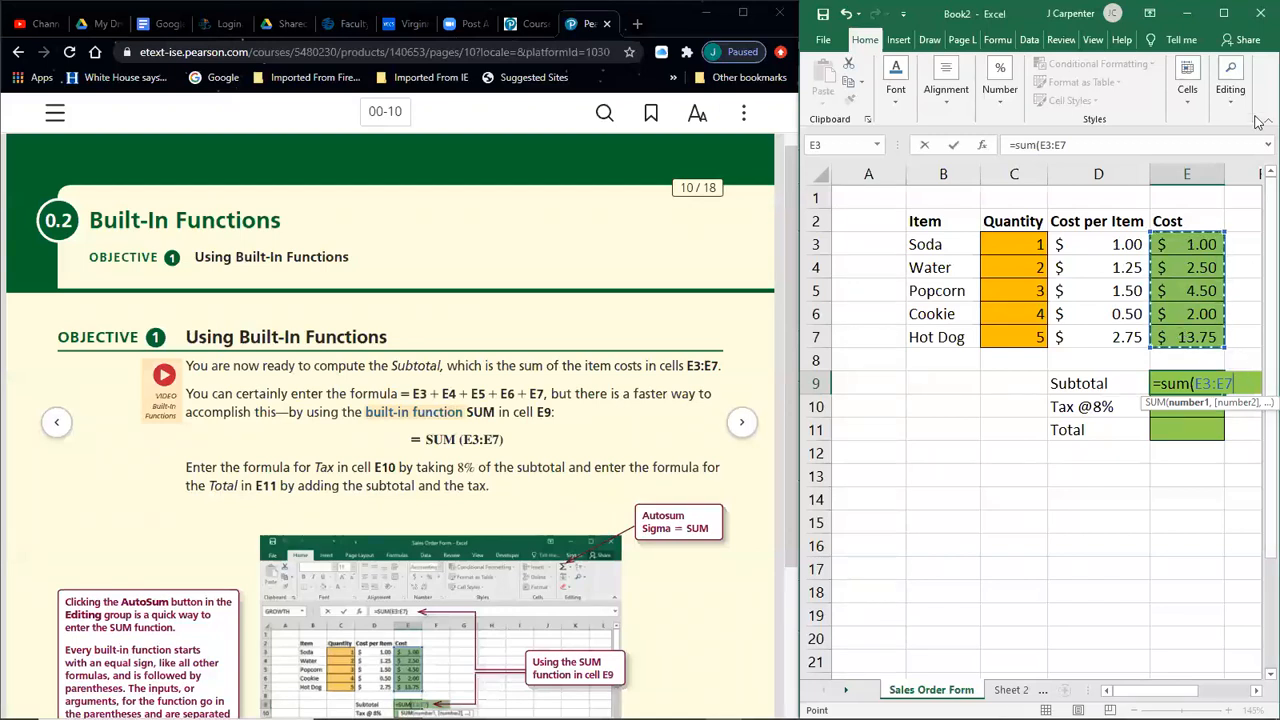
text())
key(Return)
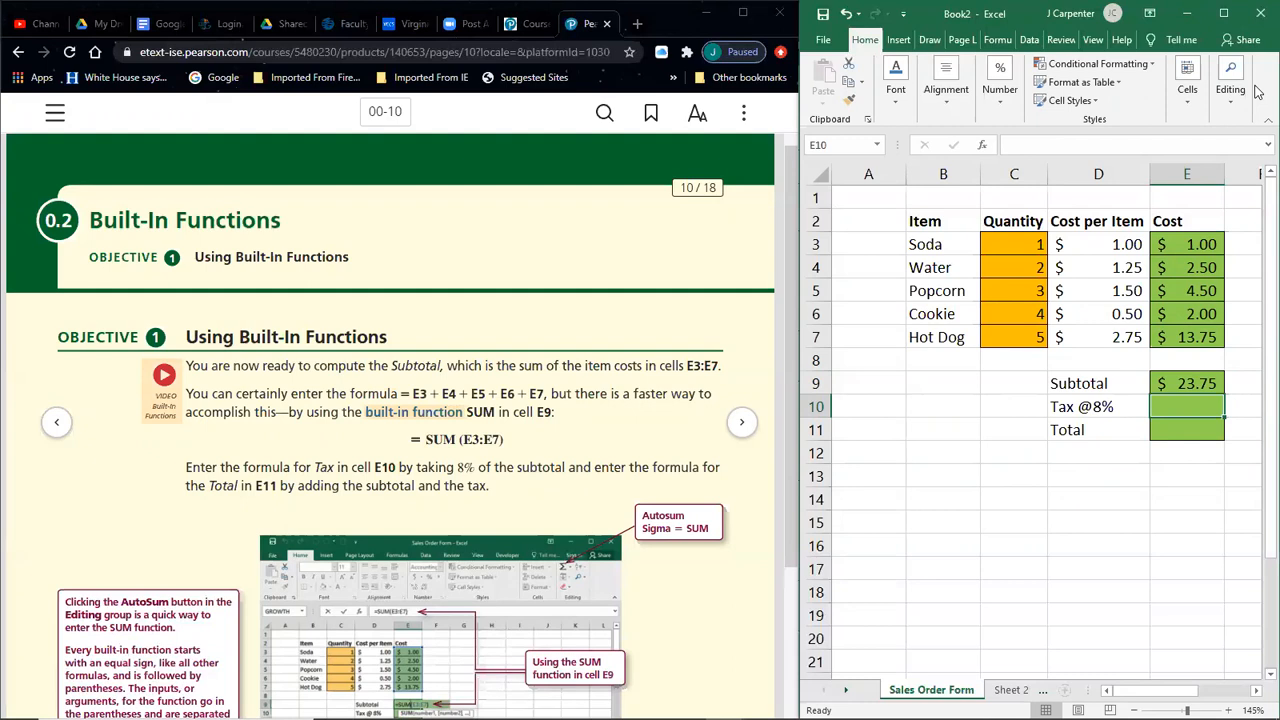
- Check the Subtotal formula, and test it by setting the Soda quantity to 500 and the Hot Dog quantity to 1001
click(1178, 384)
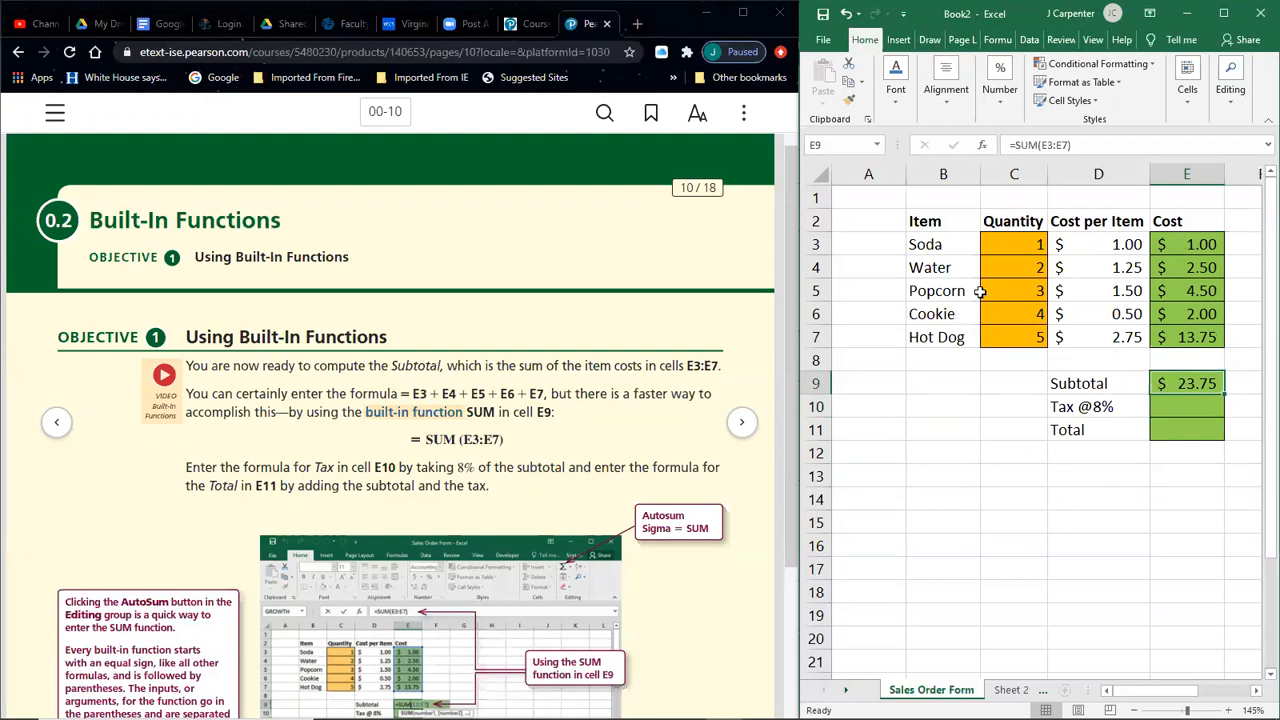
click(1008, 244)
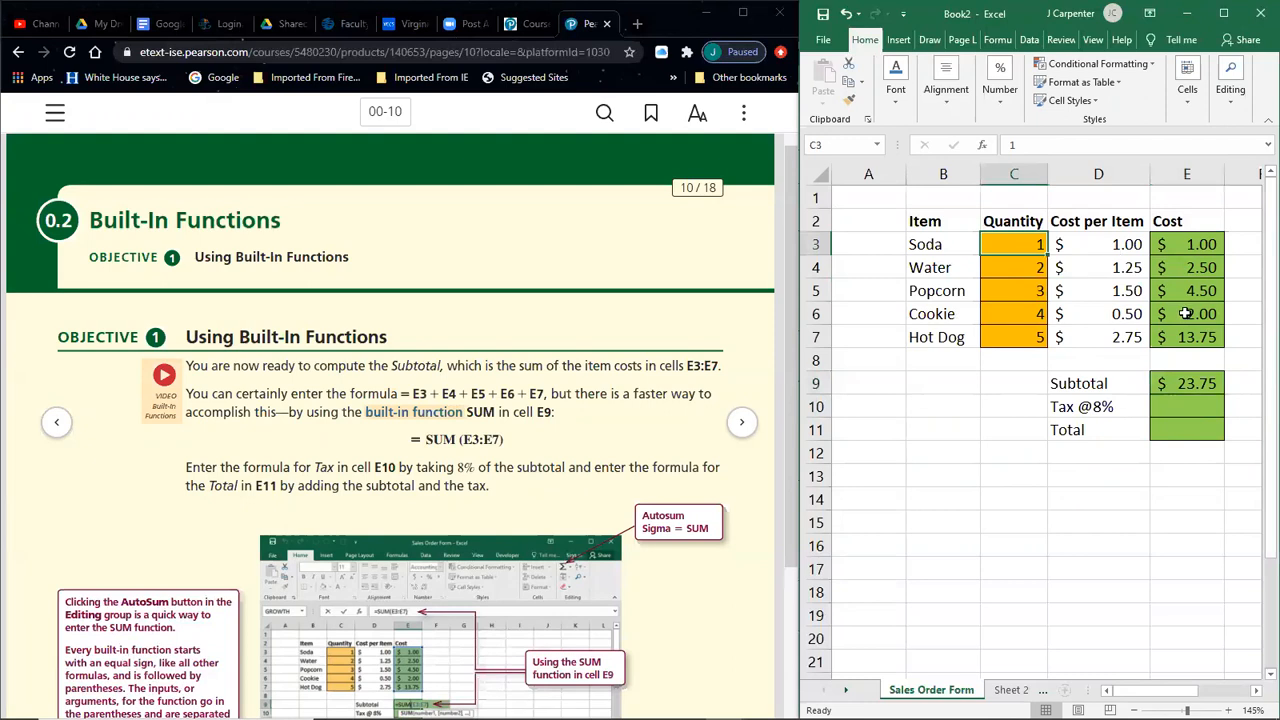
click(991, 380)
click(1010, 246)
text(500)
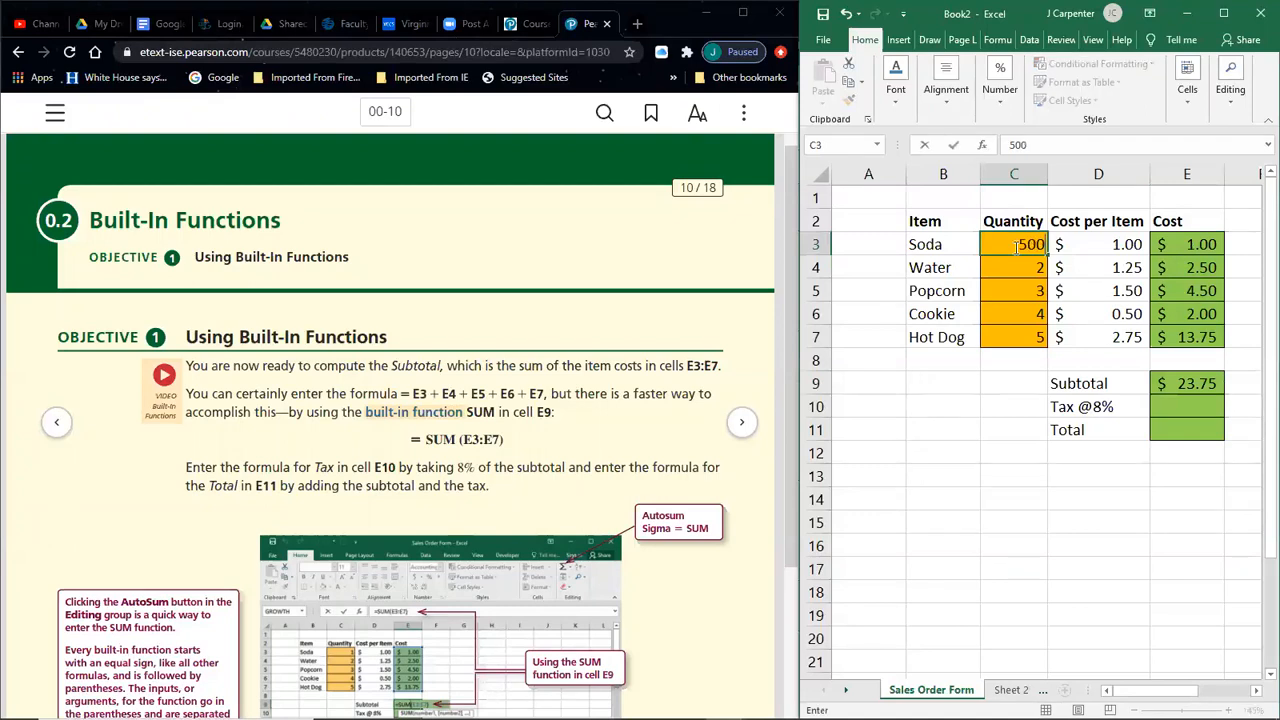
key(Return)
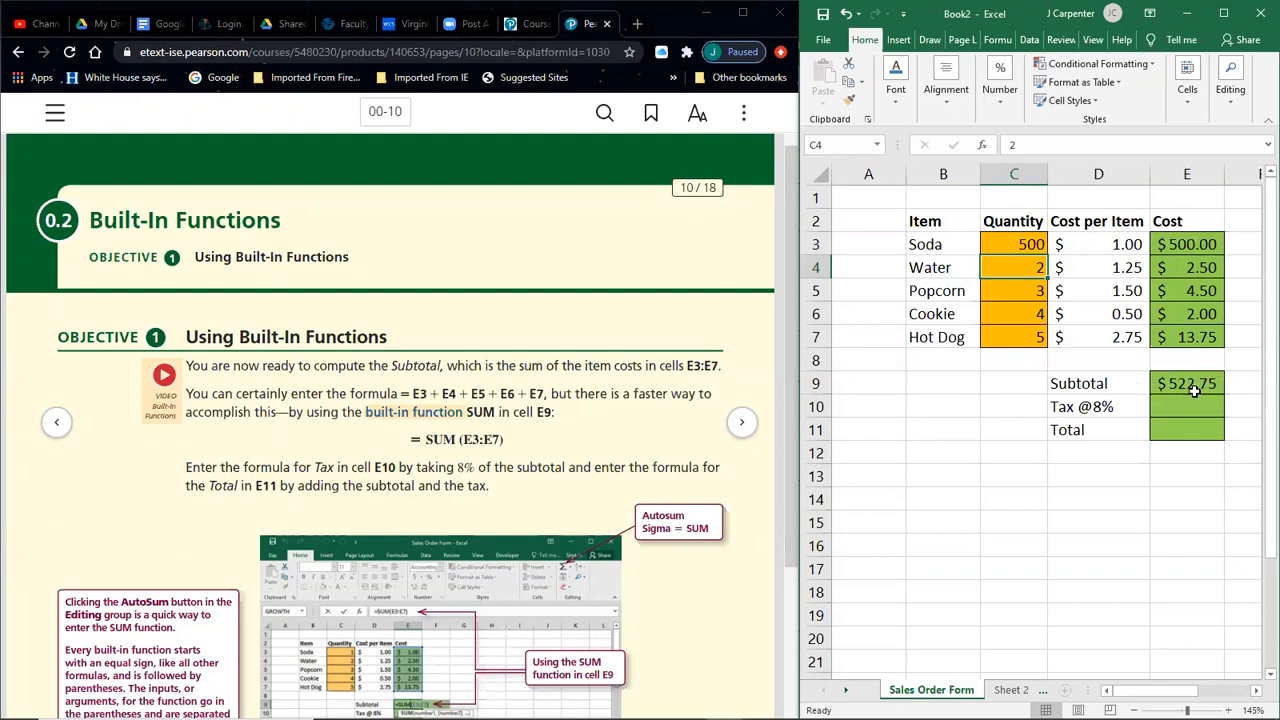
click(1007, 336)
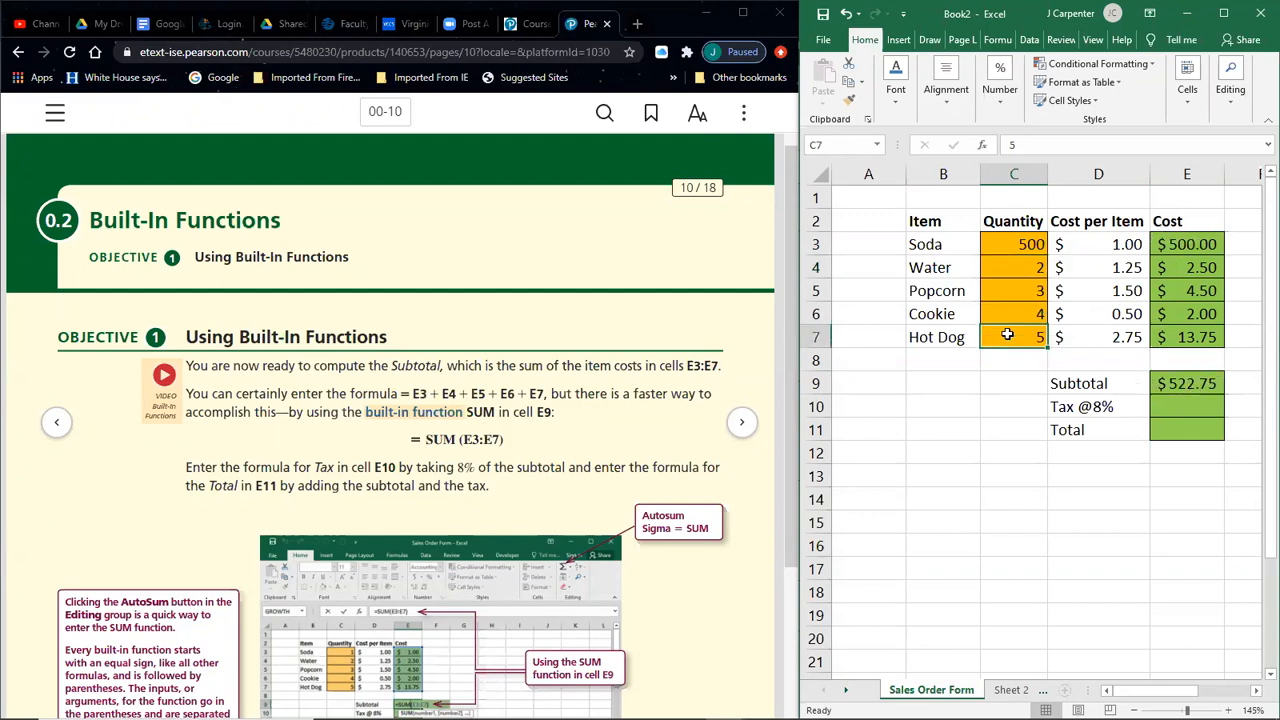
text(1001)
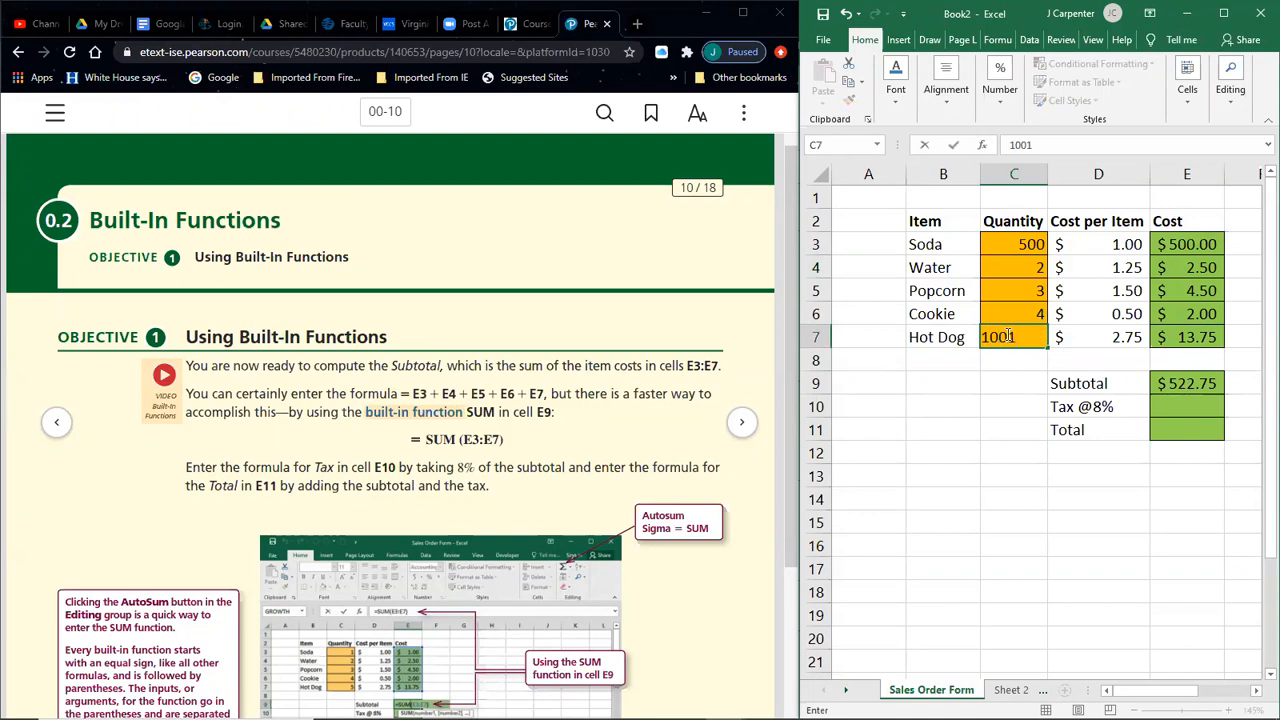
key(Return)
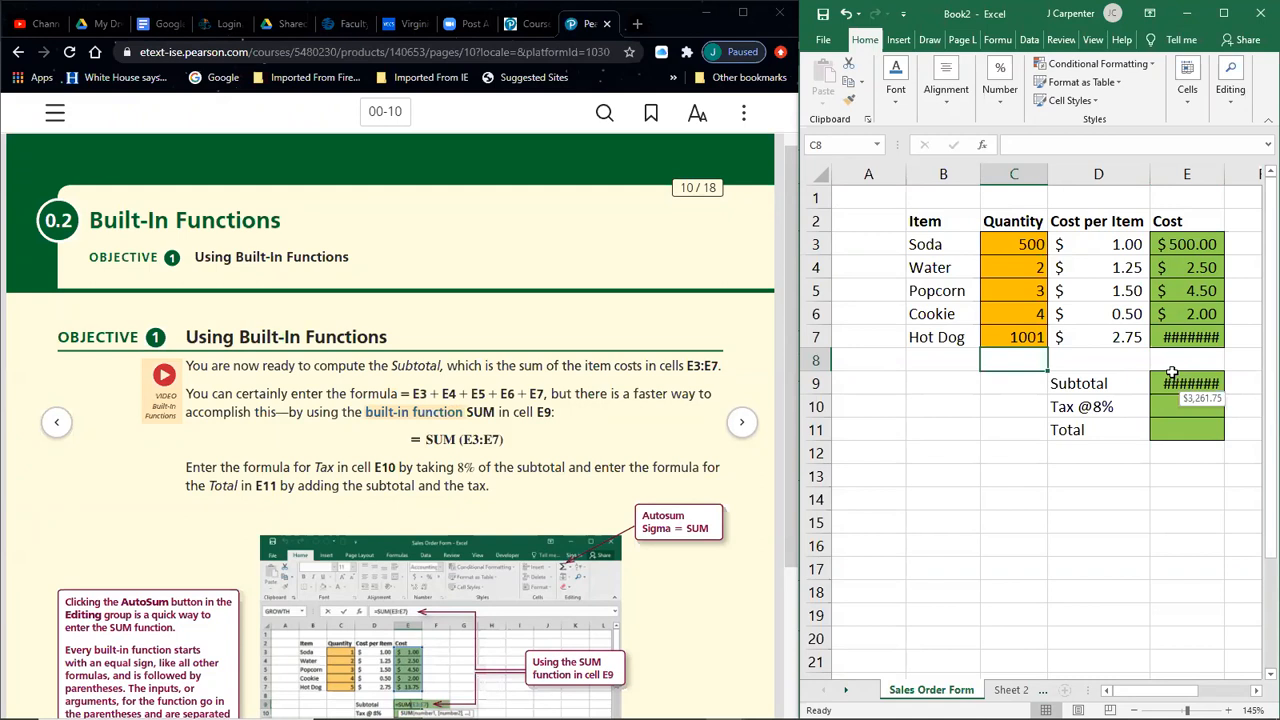
- Inspect the Hot Dog cost and Subtotal cells, and widen column E so their amounts fit
click(1192, 340)
key(Down)
key(Down)
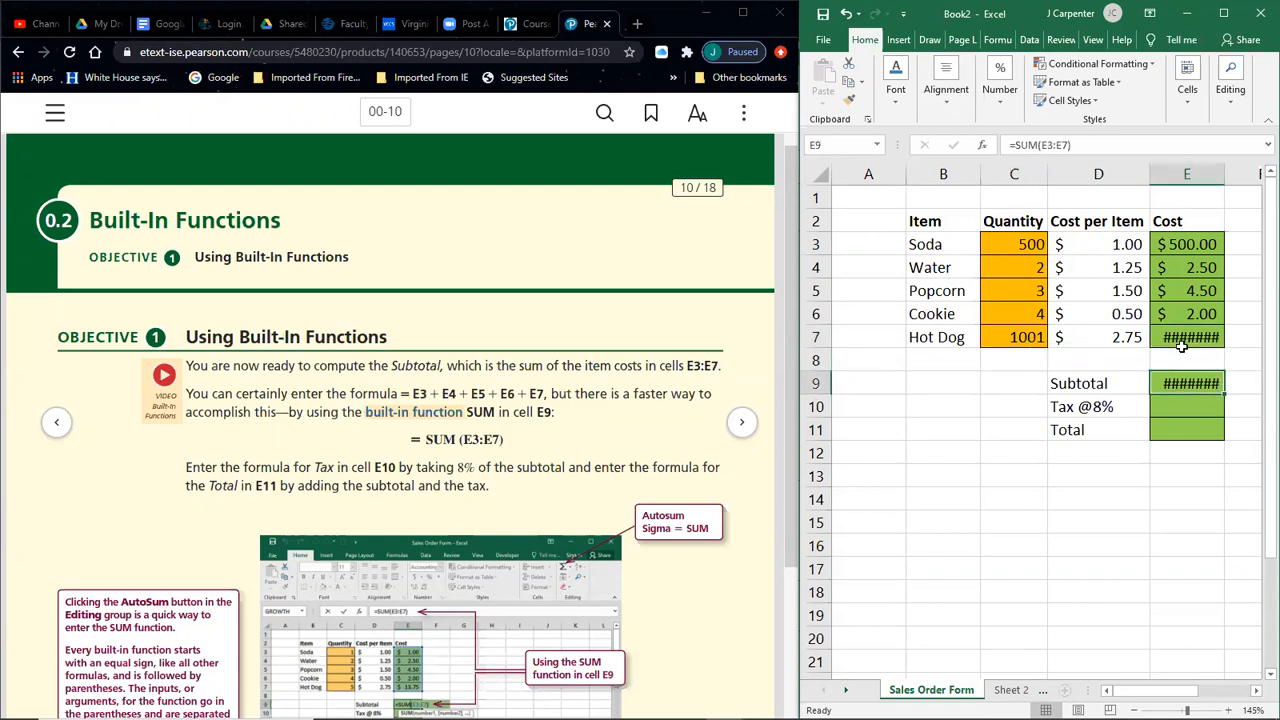
click(1182, 339)
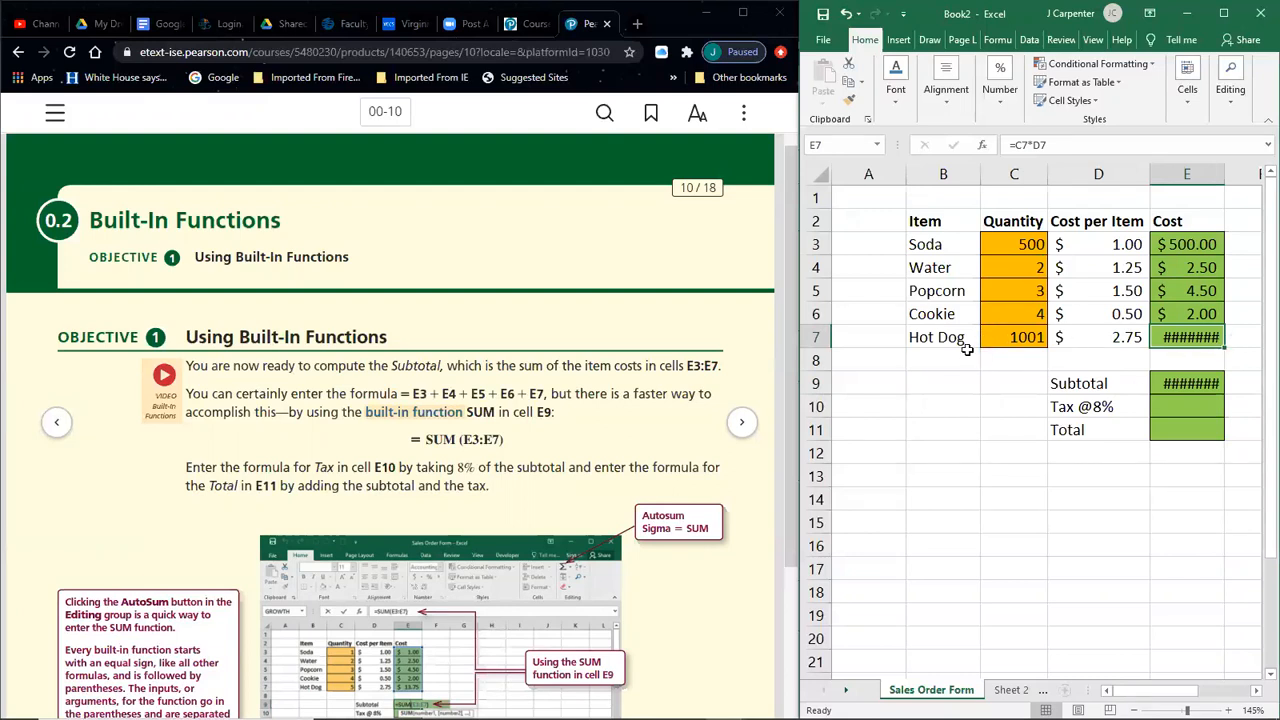
ctrl+scroll(967, 349, up, 3)
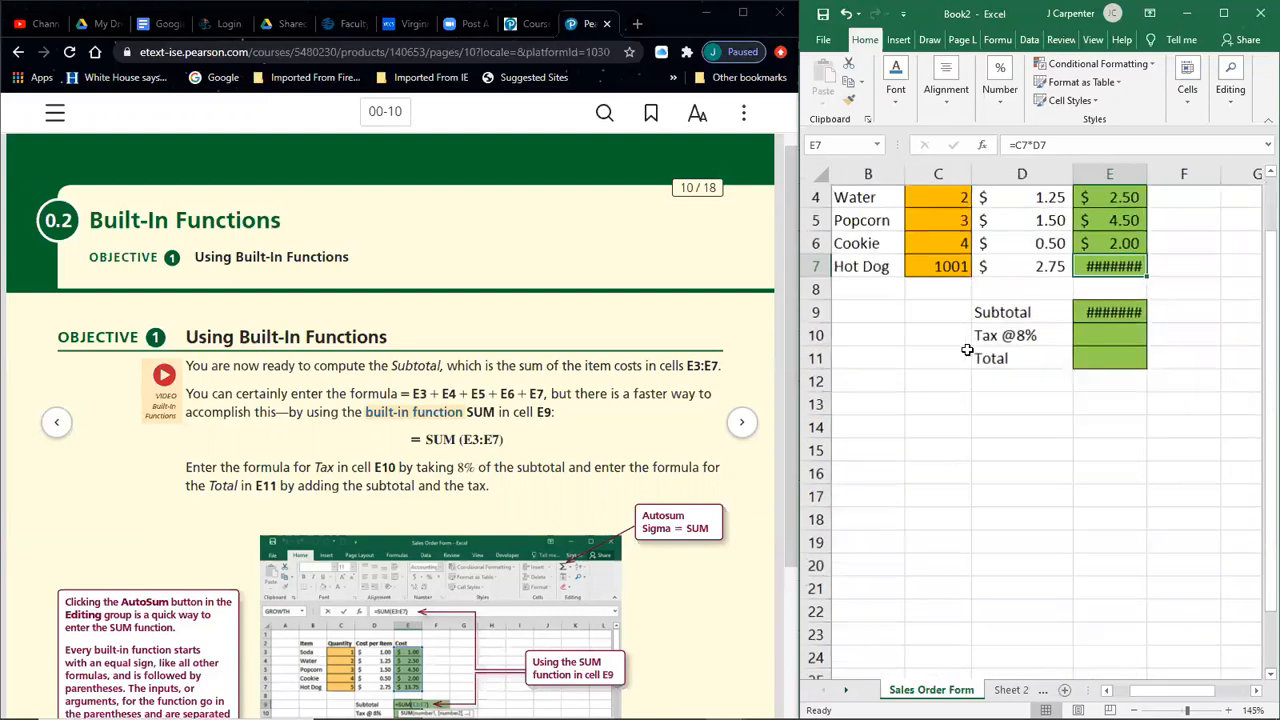
ctrl+scroll(967, 349, up, 4)
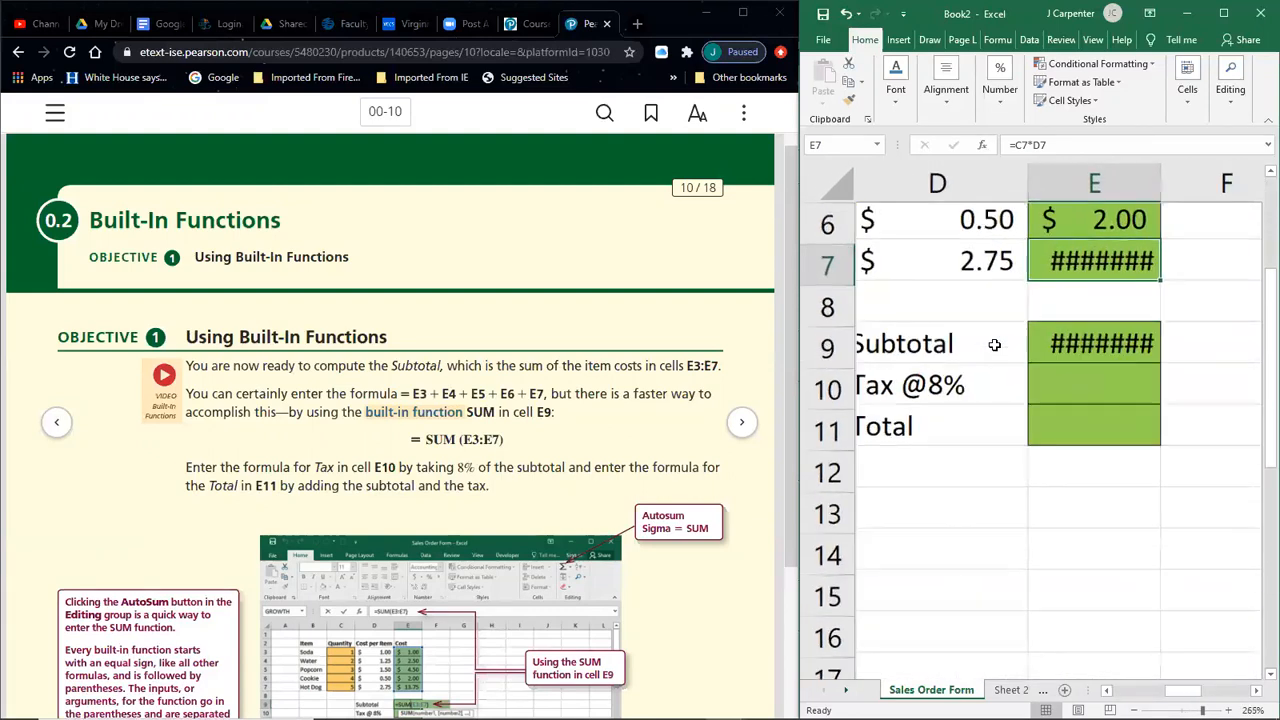
scroll(994, 344, up, 2)
scroll(994, 344, down, 1)
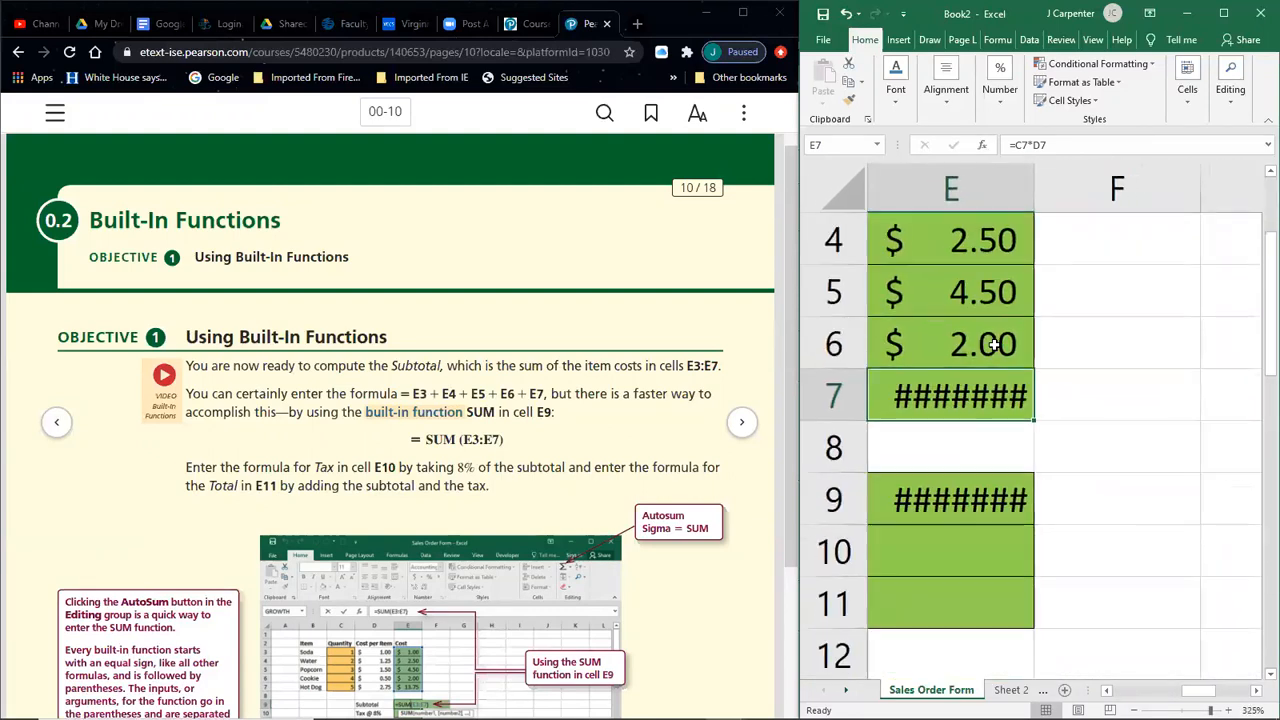
ctrl+scroll(994, 344, down, 4)
drag(1193, 692, 1112, 691)
ctrl+scroll(1036, 455, down, 1)
ctrl+scroll(1036, 455, down, 2)
ctrl+scroll(985, 436, down, 2)
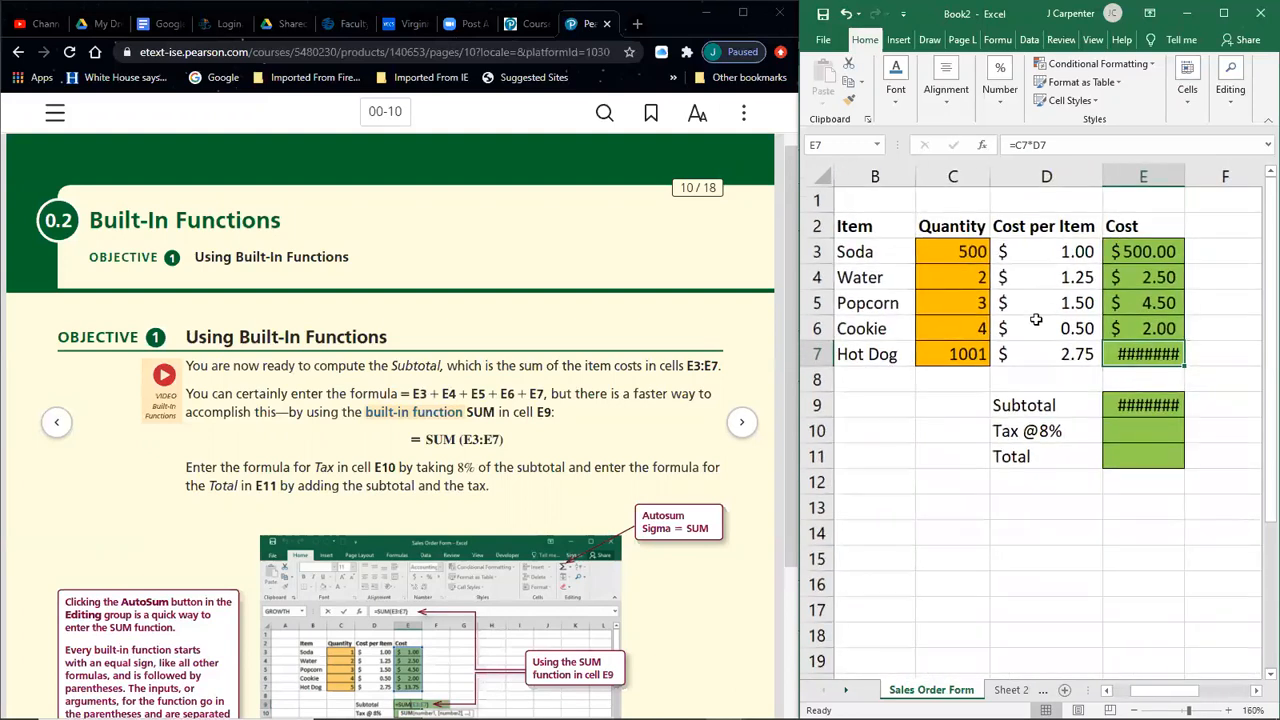
drag(1183, 174, 1206, 175)
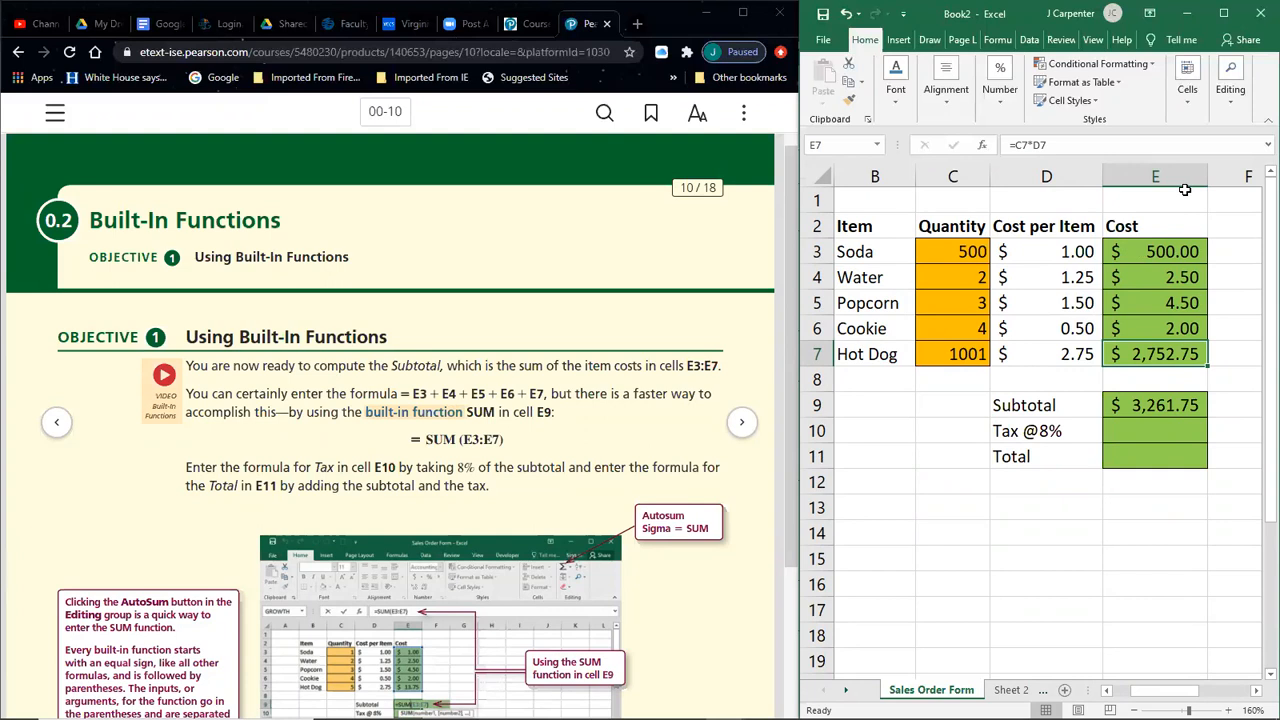
- Set the Soda quantity back to 1 and the Hot Dog quantity back to 5
click(962, 251)
text(1)
key(Return)
click(968, 352)
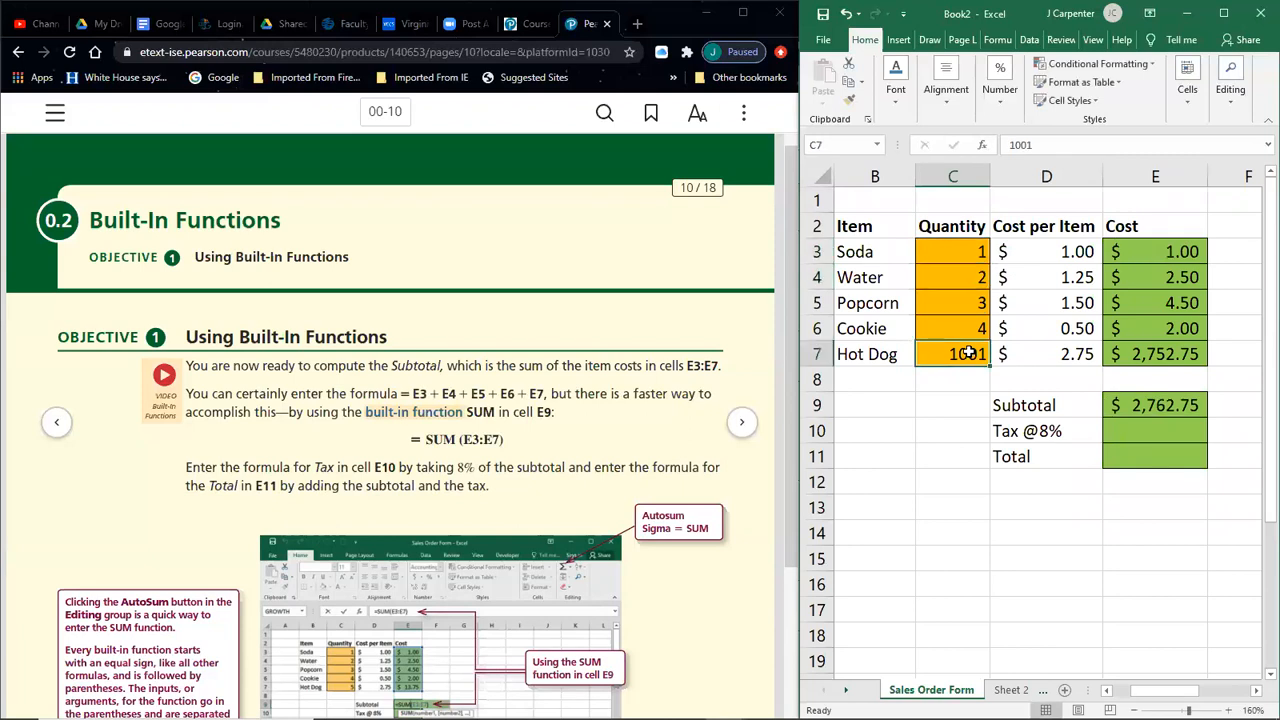
text(5)
key(Return)
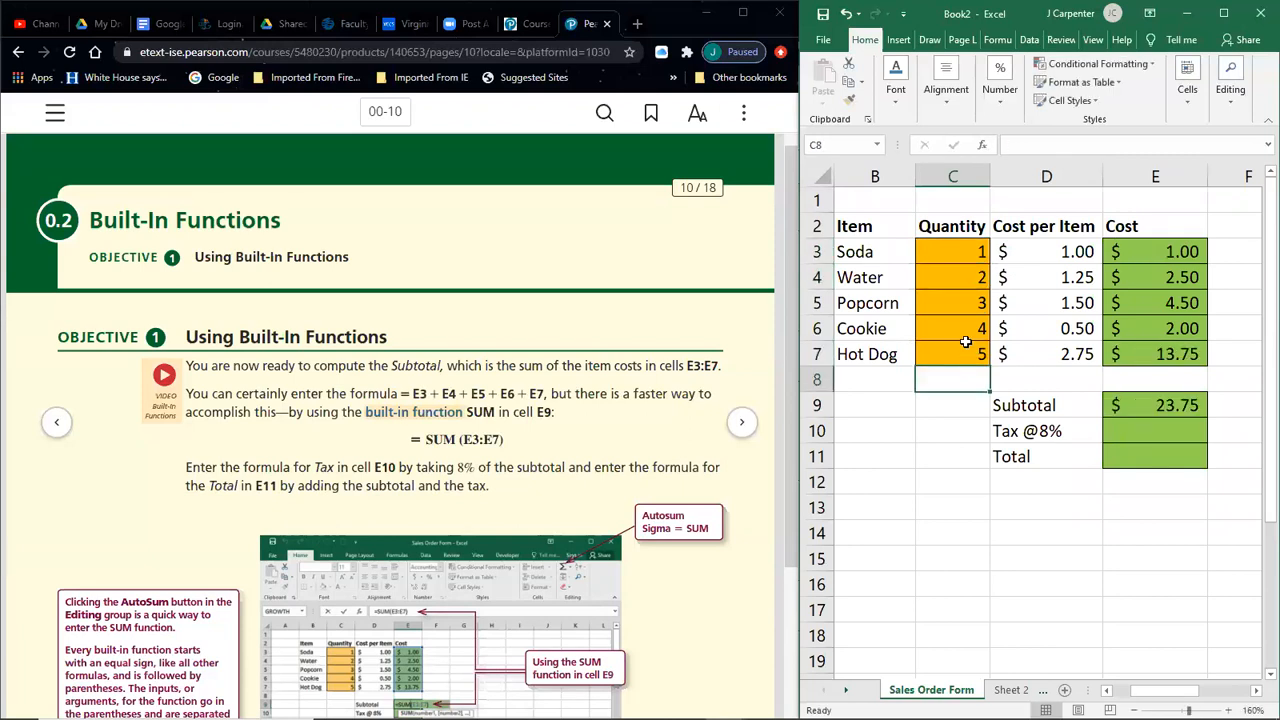
- Advance the textbook to page 11 on the basic built-in functions, and switch to the Word notes
click(744, 428)
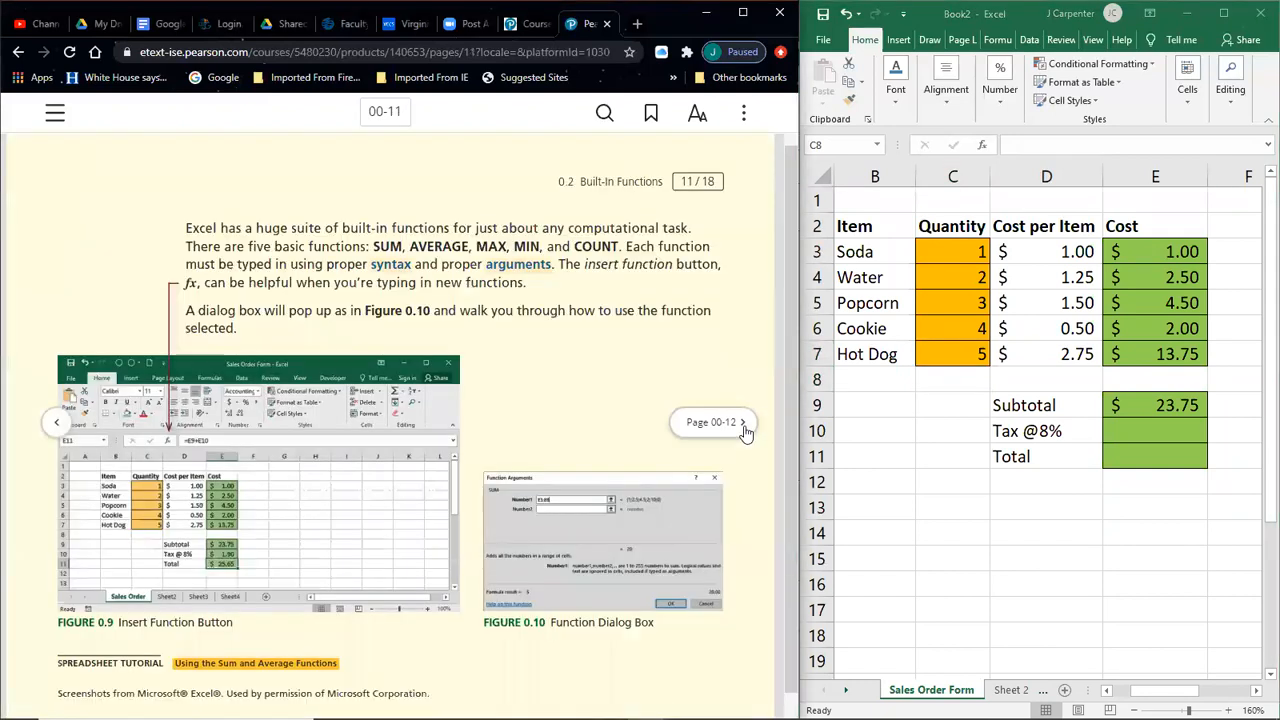
click(1141, 434)
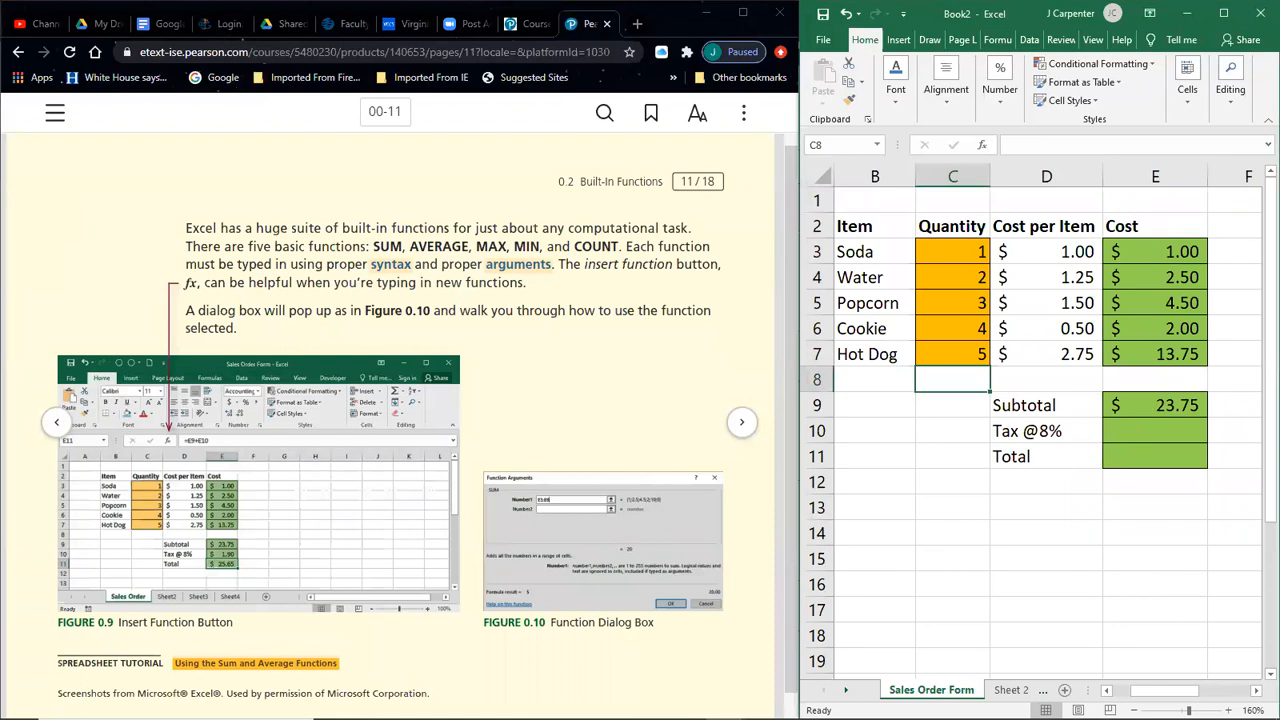
click(684, 710)
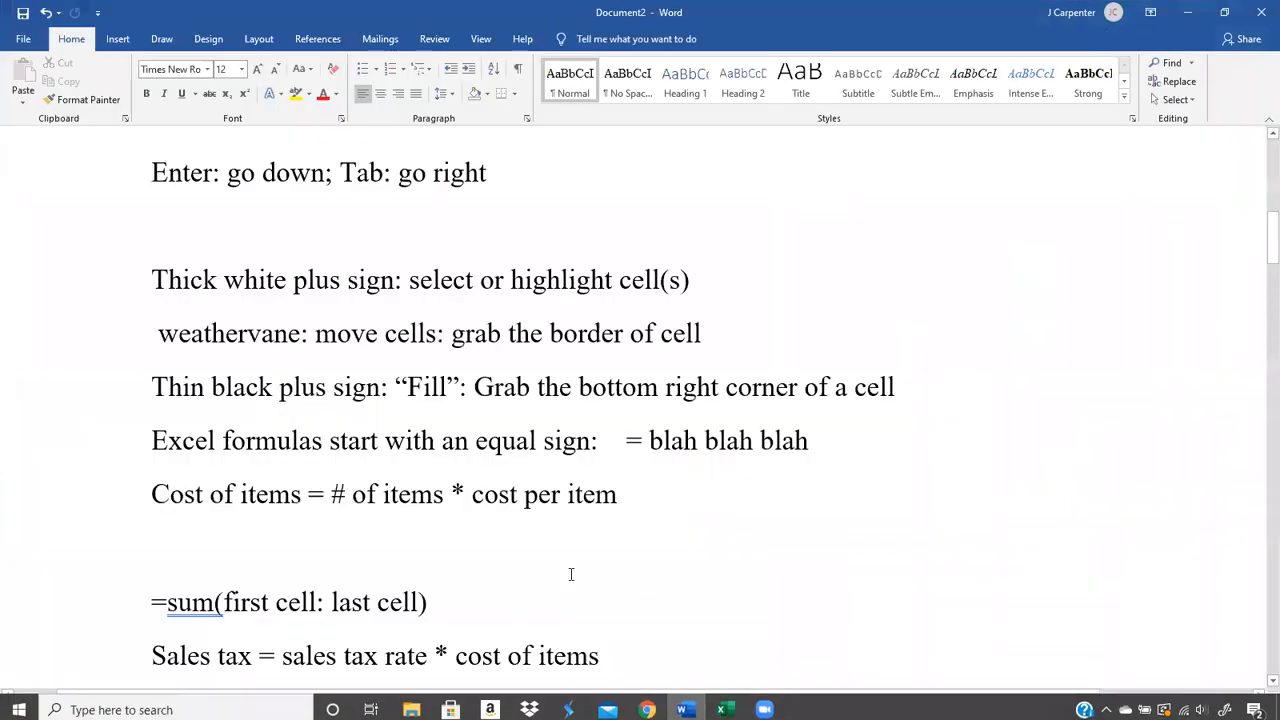
- Review the sales tax formula in the Word notes, and check the Tax @8% row in the Excel order sheet
drag(626, 656, 458, 656)
drag(297, 645, 151, 656)
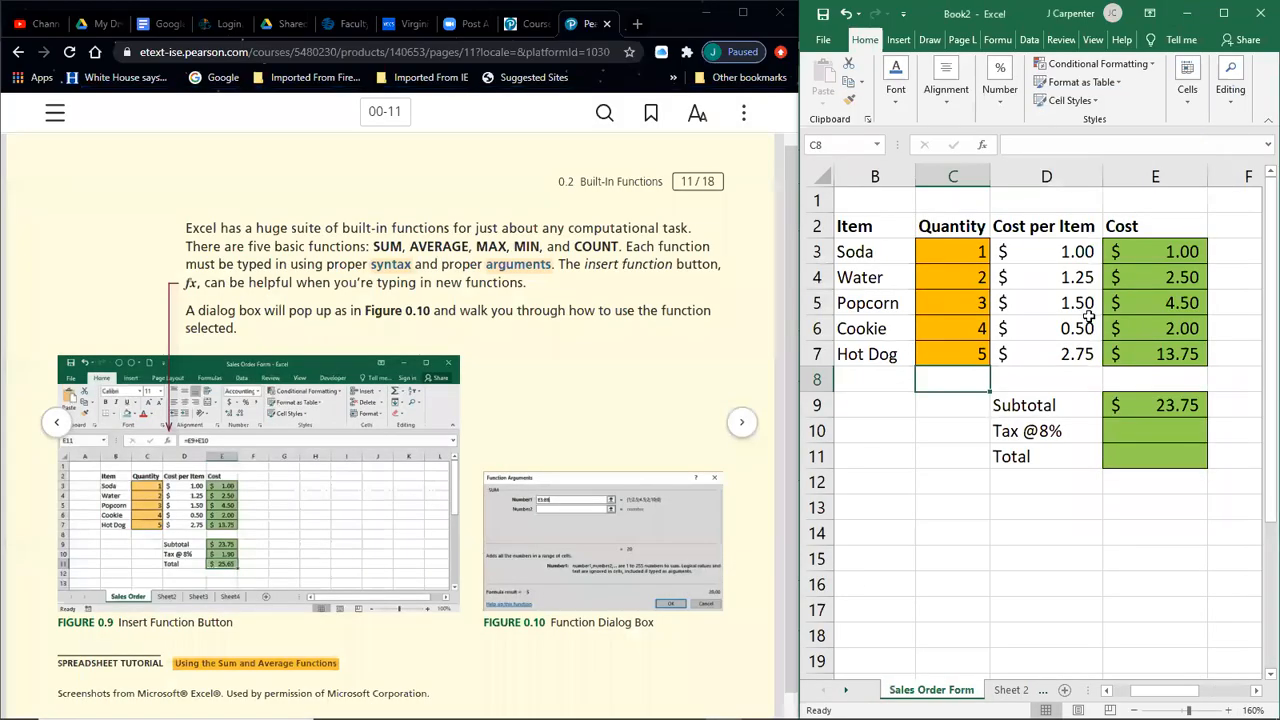
click(1118, 436)
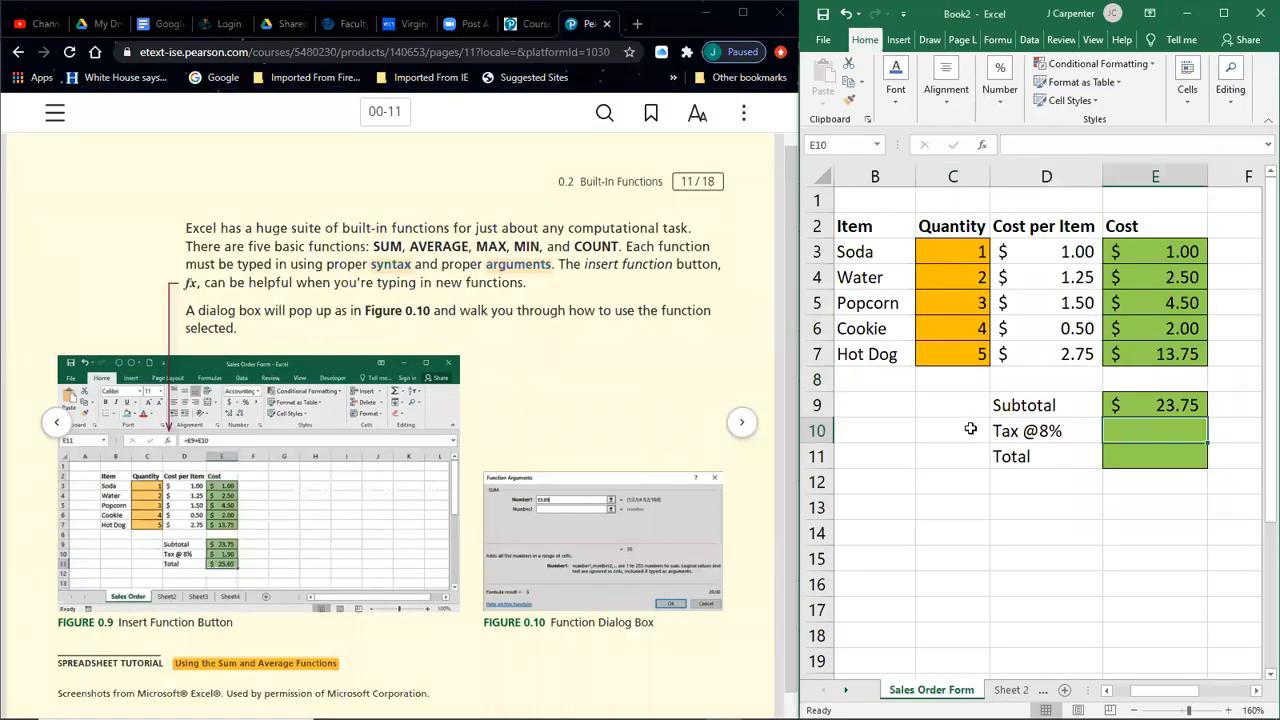
click(1024, 430)
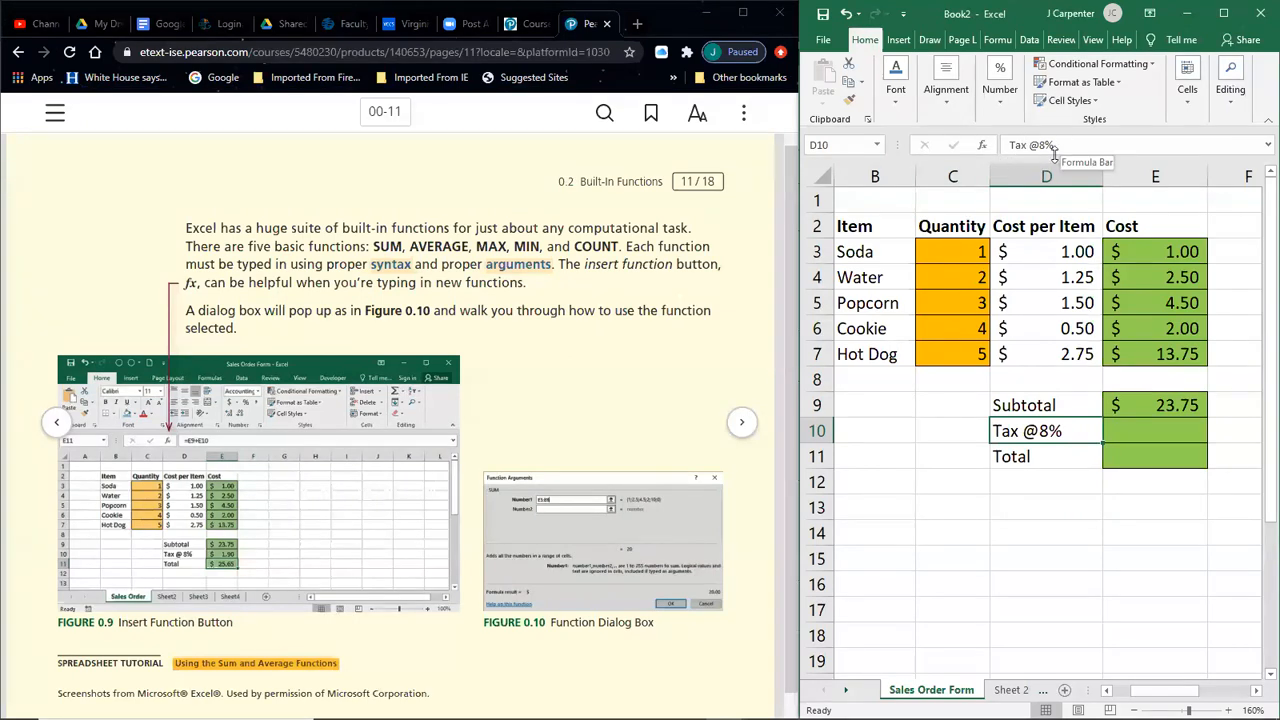
- Try to compute the tax in E10 by multiplying the label cell by the subtotal with =D10*E9
click(1135, 430)
text(=)
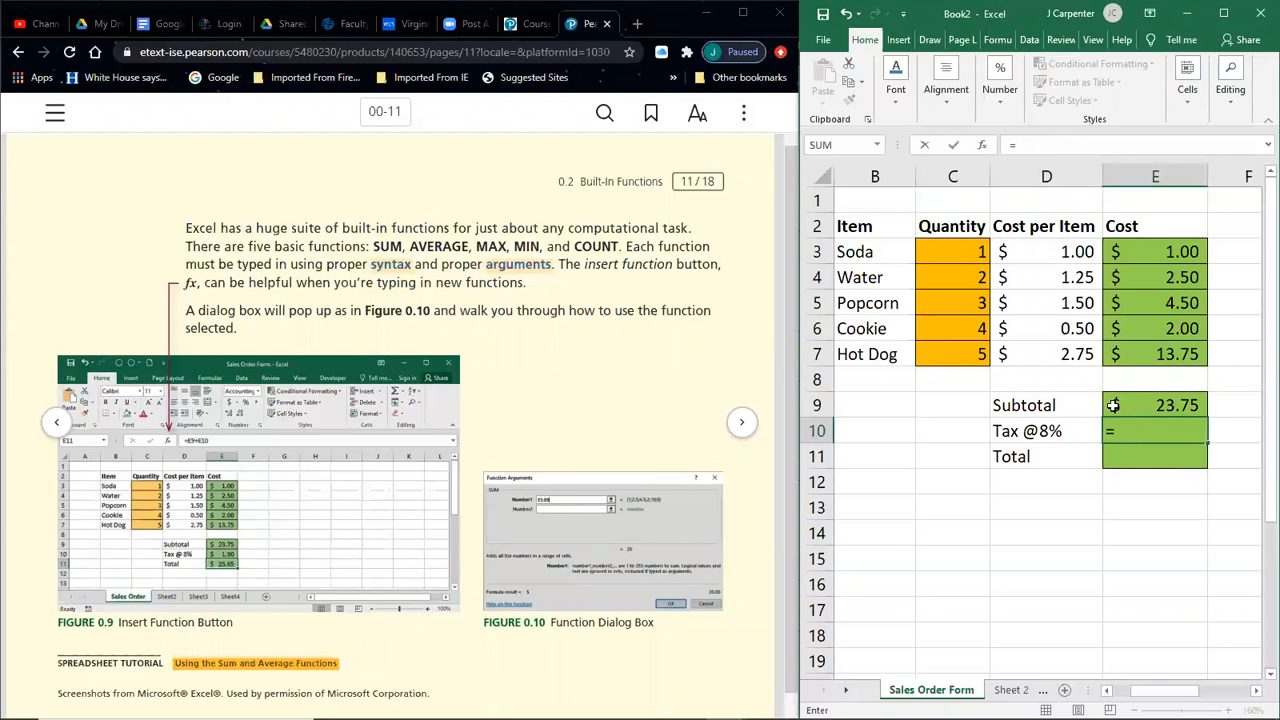
click(1025, 430)
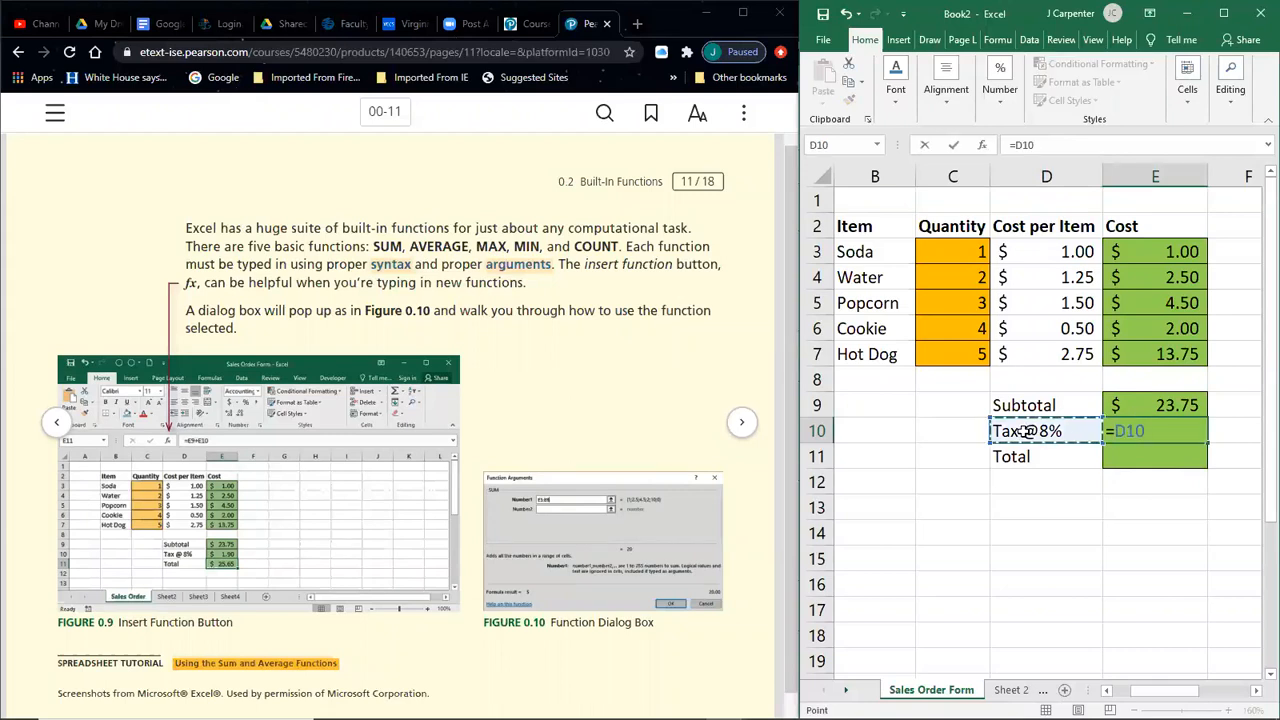
text(*)
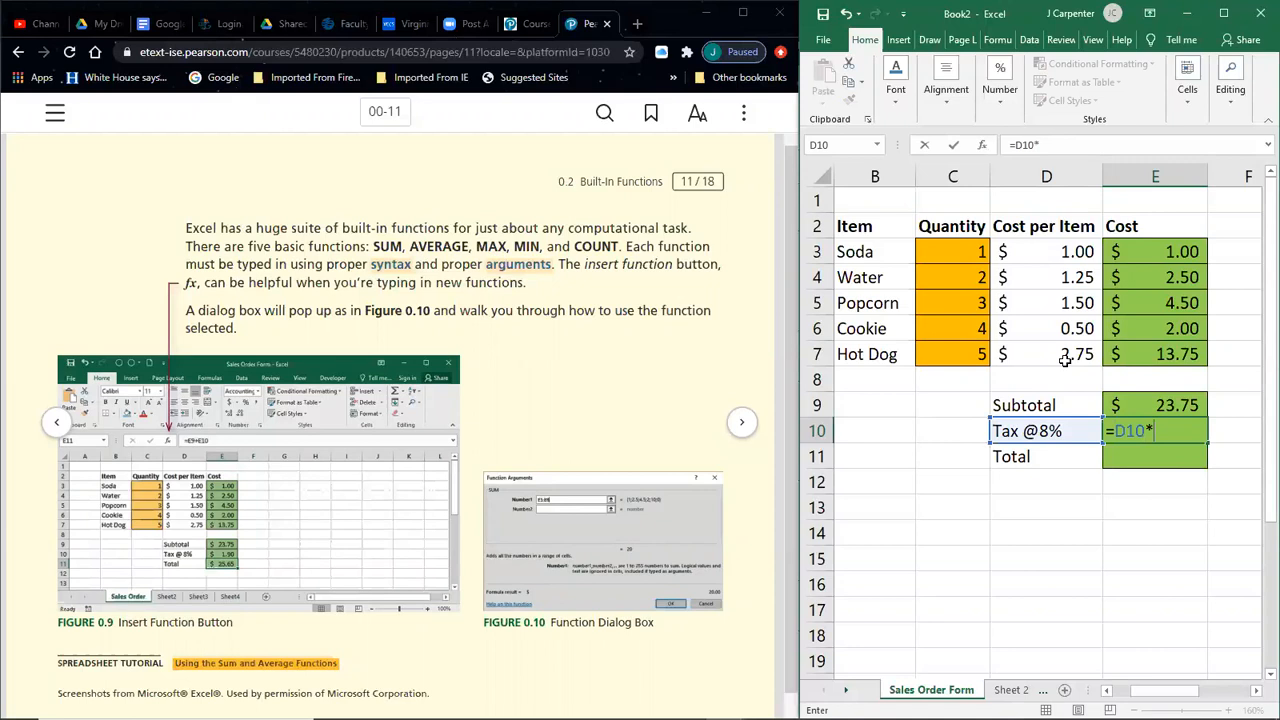
click(1180, 402)
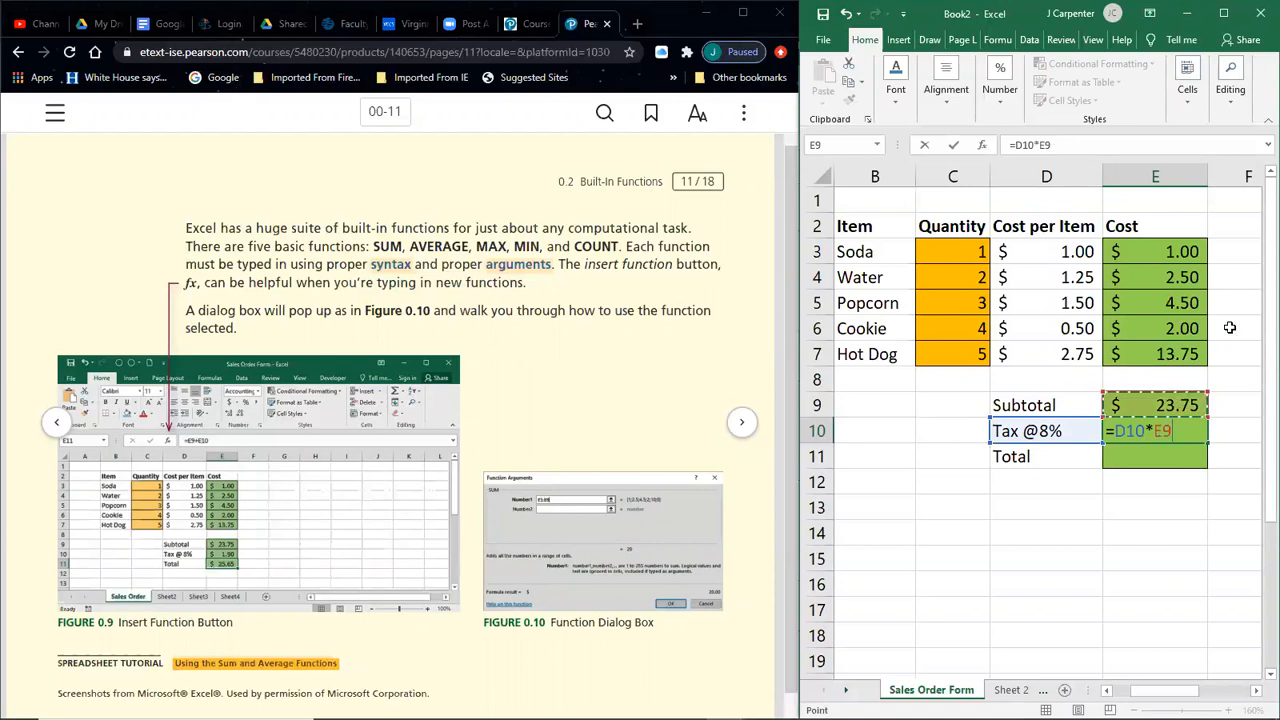
key(Return)
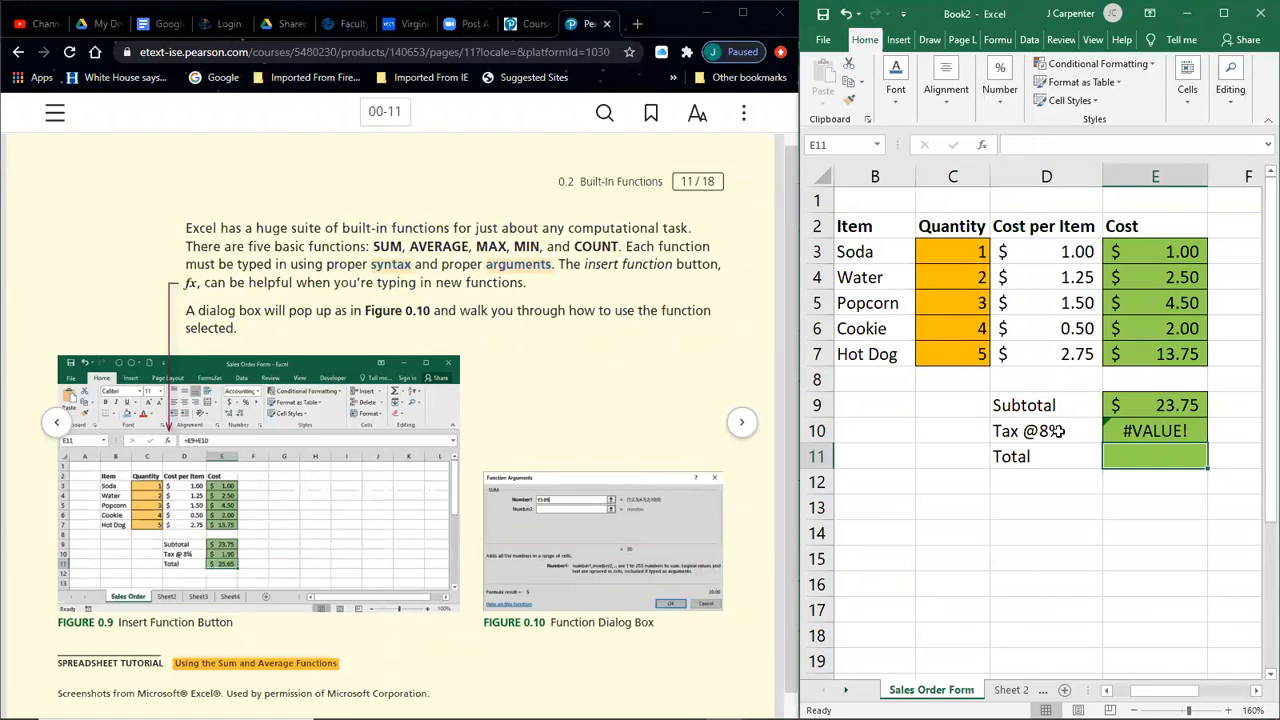
- Replace the tax formula in E10 with =8%*E9
click(1150, 435)
double_click(1150, 435)
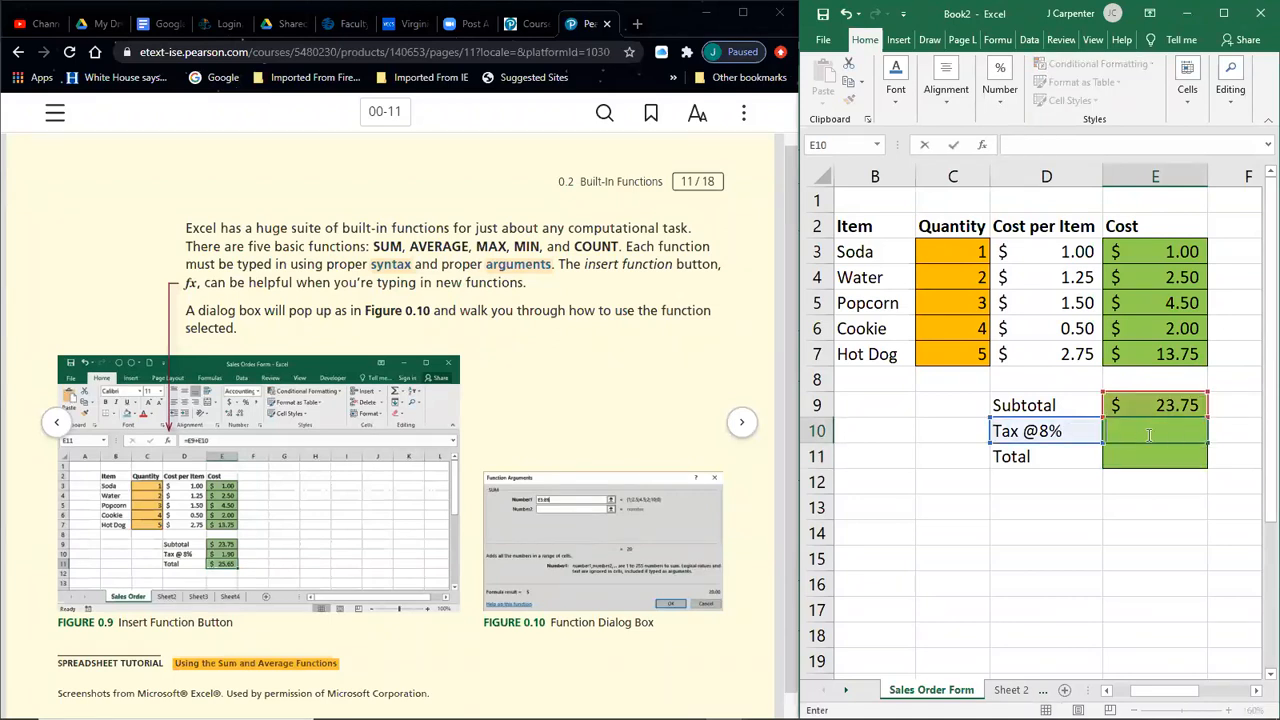
text(=)
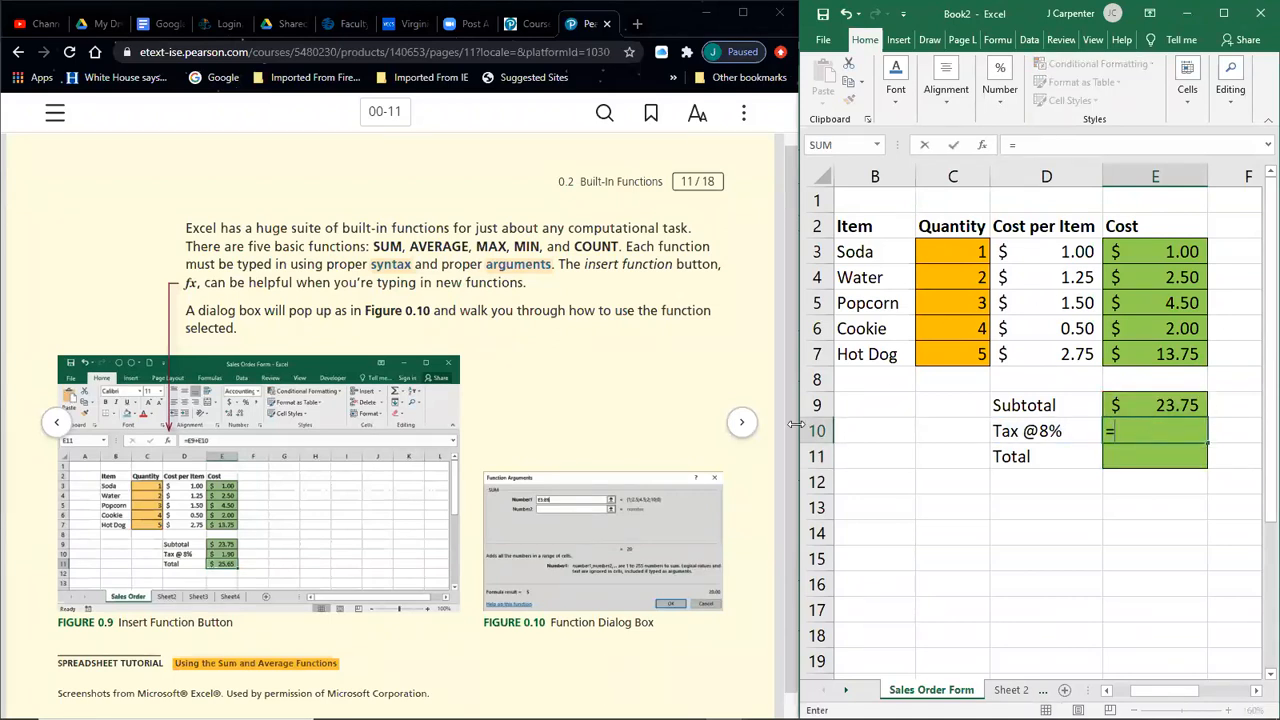
text(8%)
text(*)
click(1153, 402)
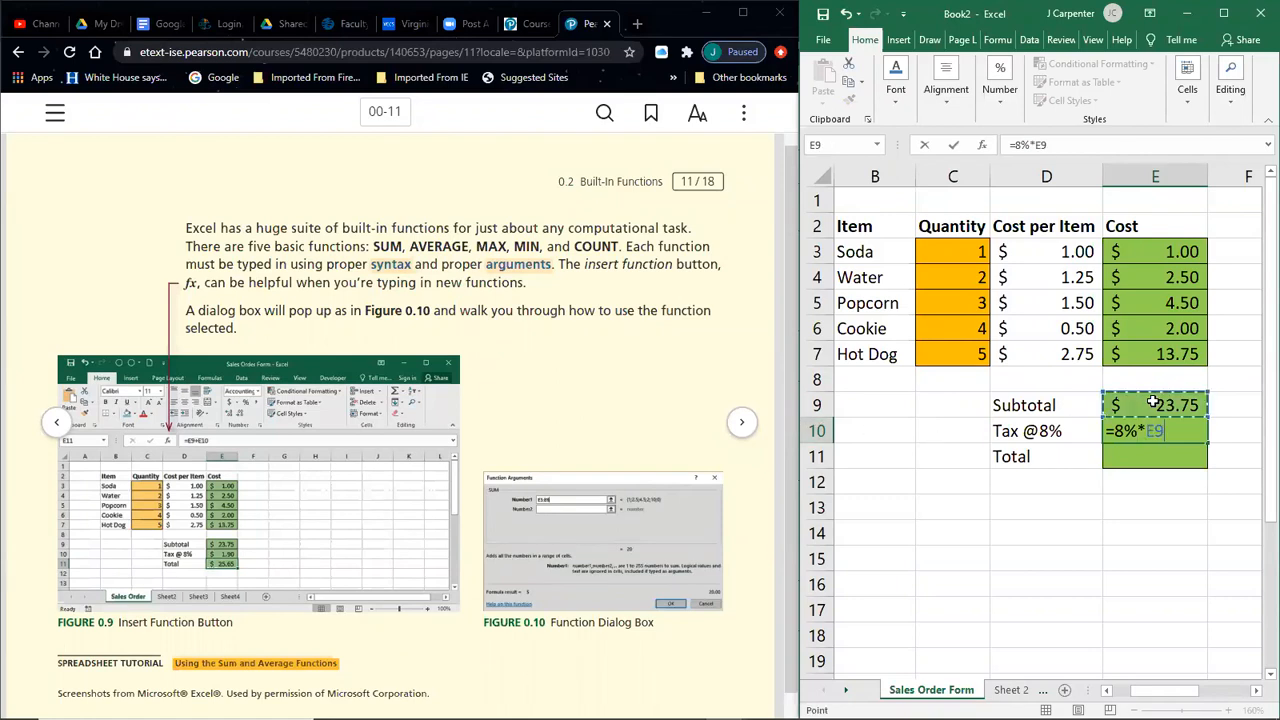
key(Return)
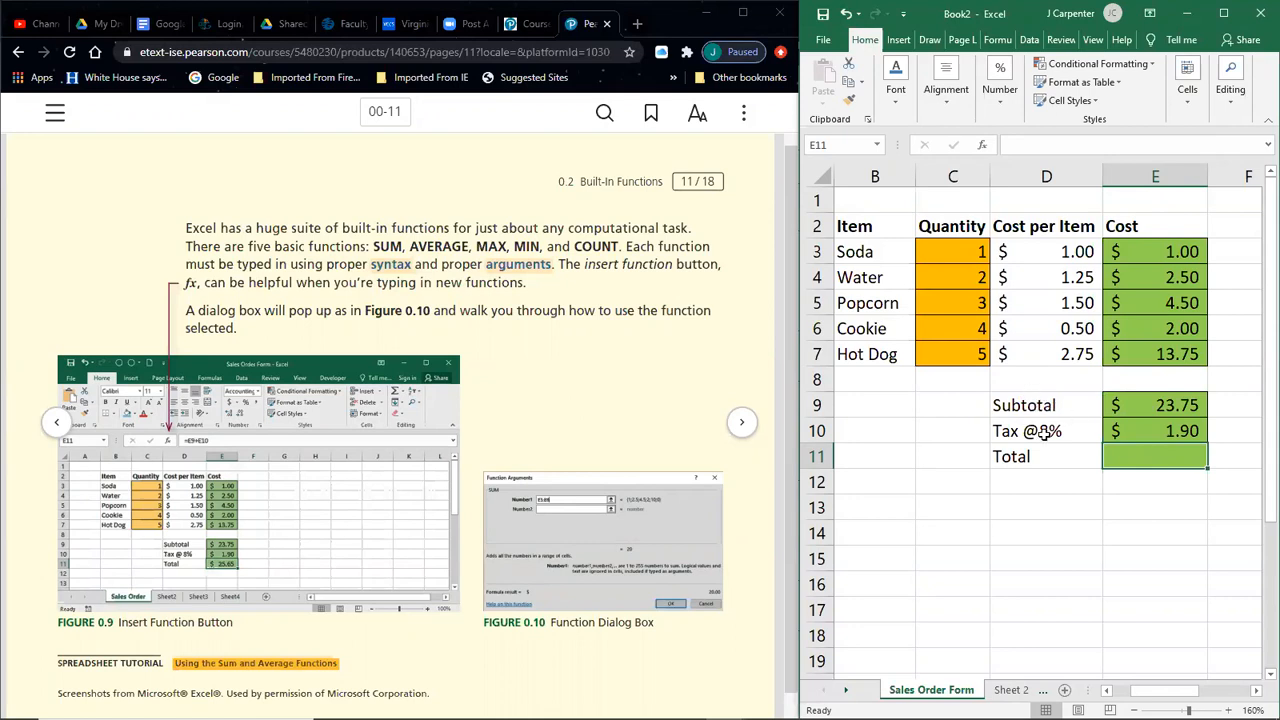
- Calculate the Total in E11 with the formula =E9+E10, and inspect its cell references
text(=)
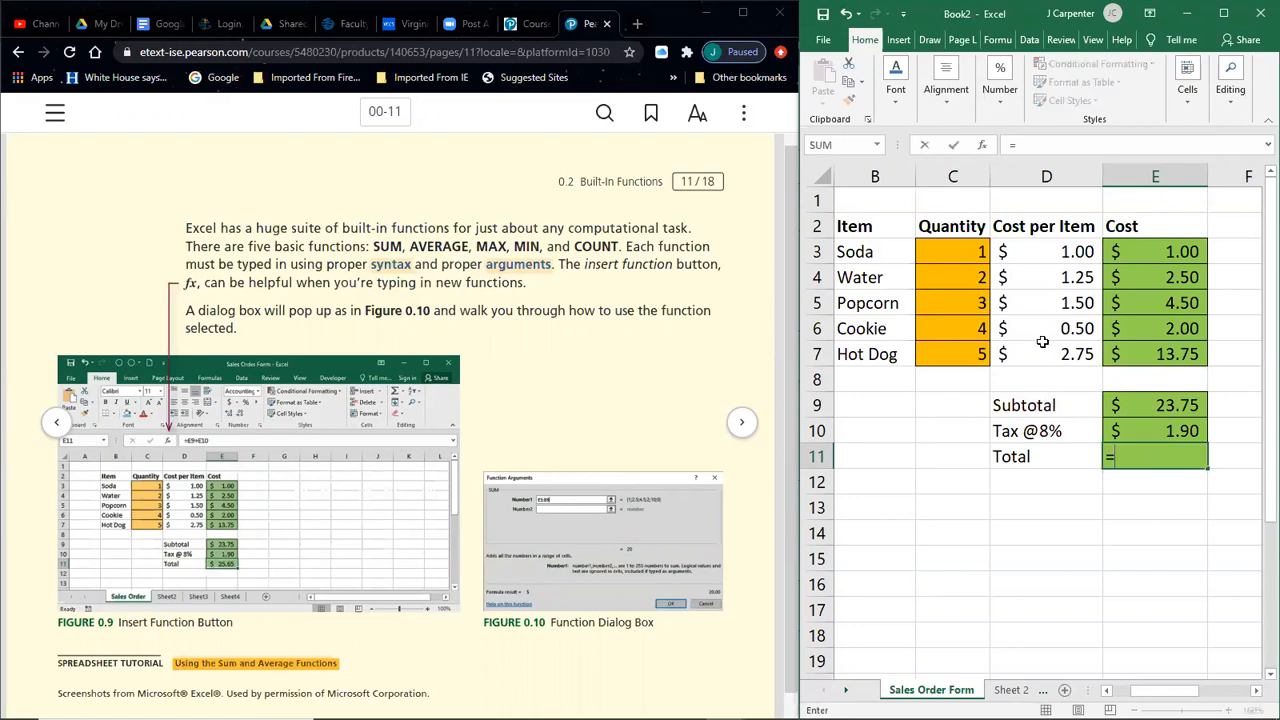
click(1186, 406)
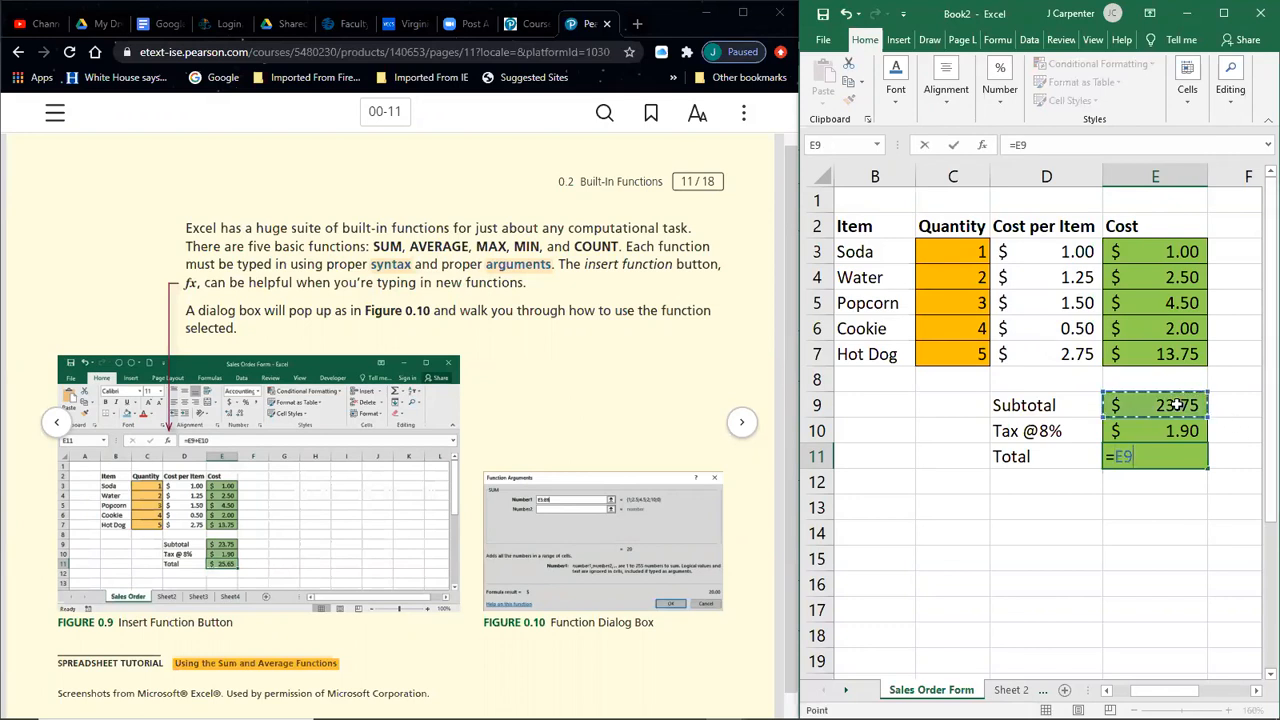
text(+)
click(1168, 434)
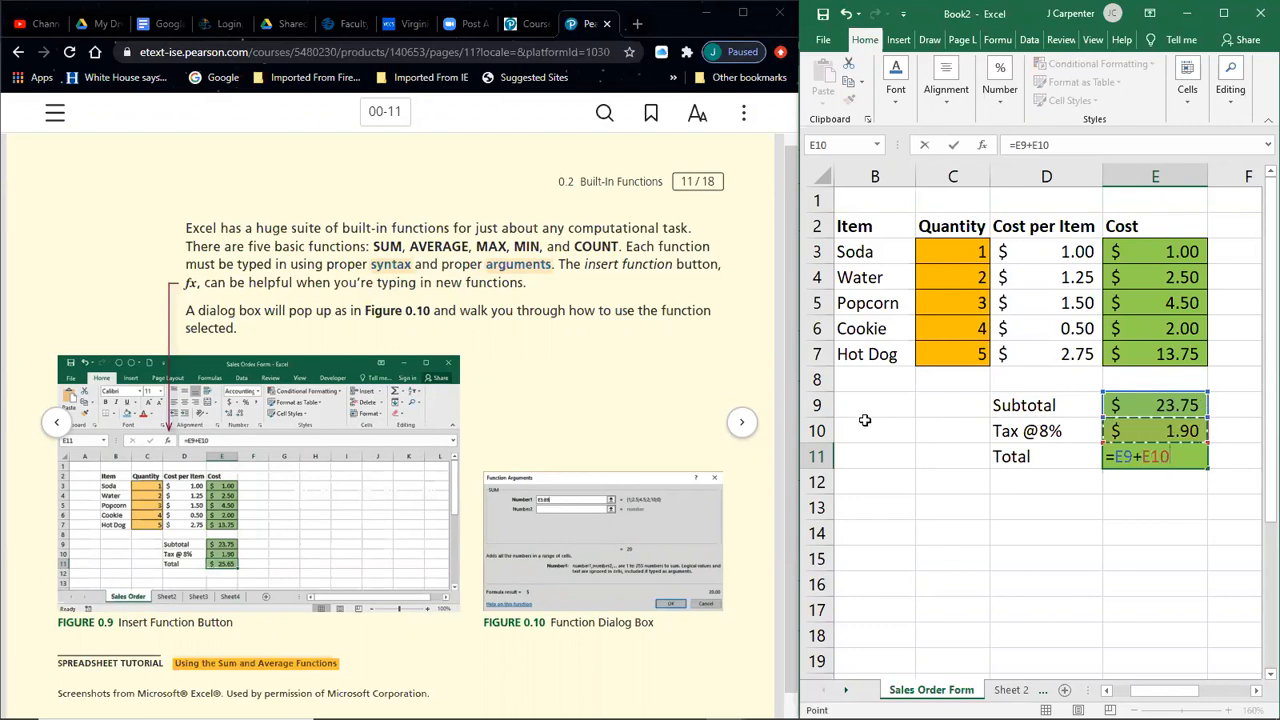
key(Return)
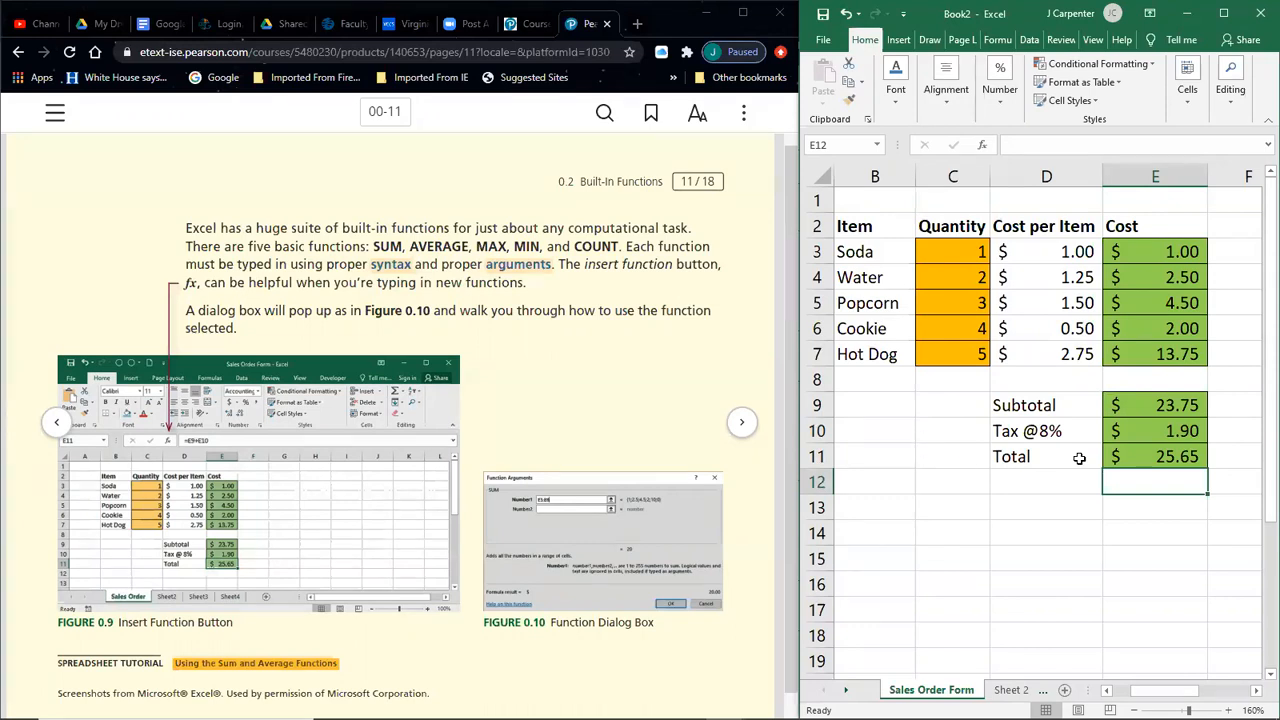
click(1157, 456)
double_click(1142, 456)
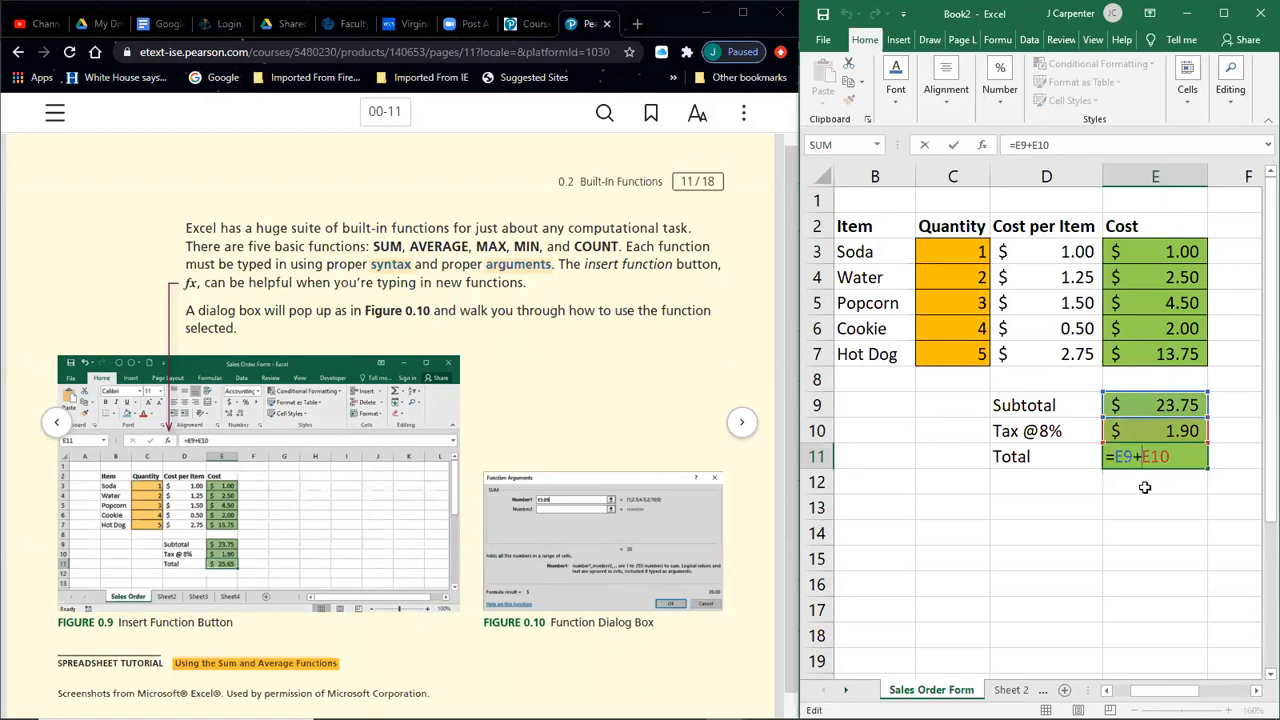
key(Return)
- Replace the Total formula in E11 with a SUM over the subtotal and tax cells, E9:E10
click(1160, 456)
double_click(1162, 456)
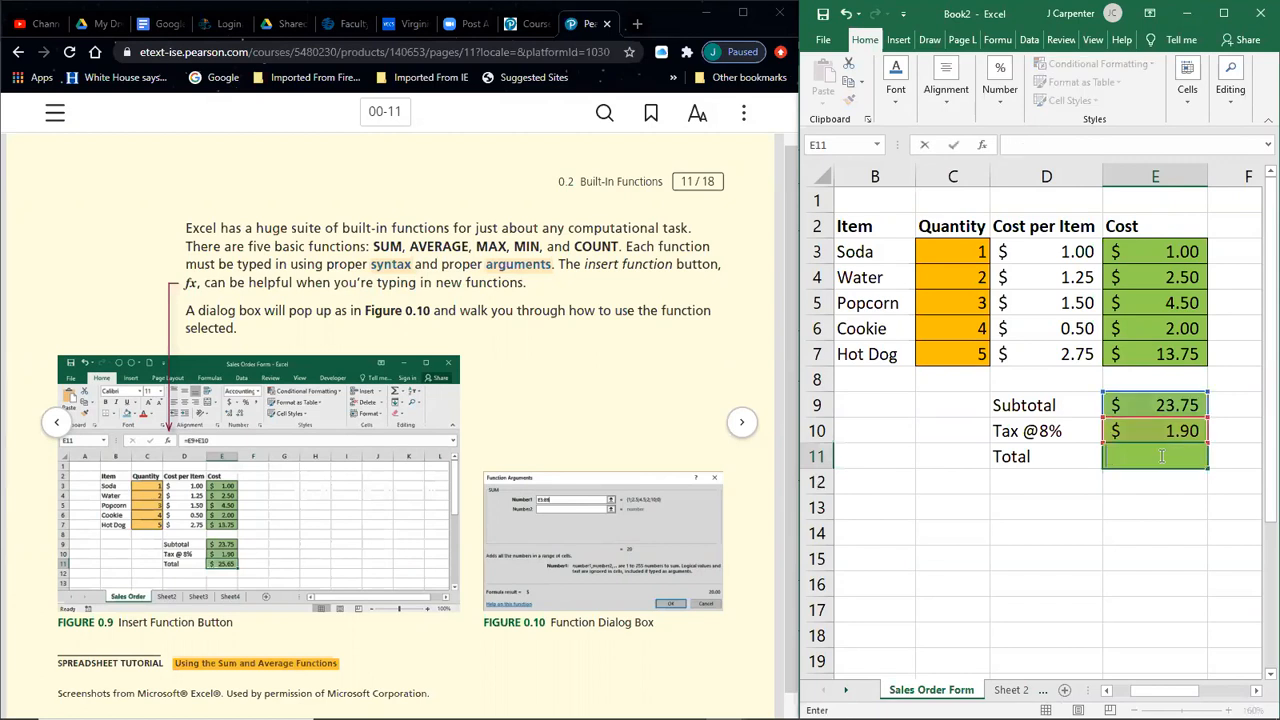
text(=sum)
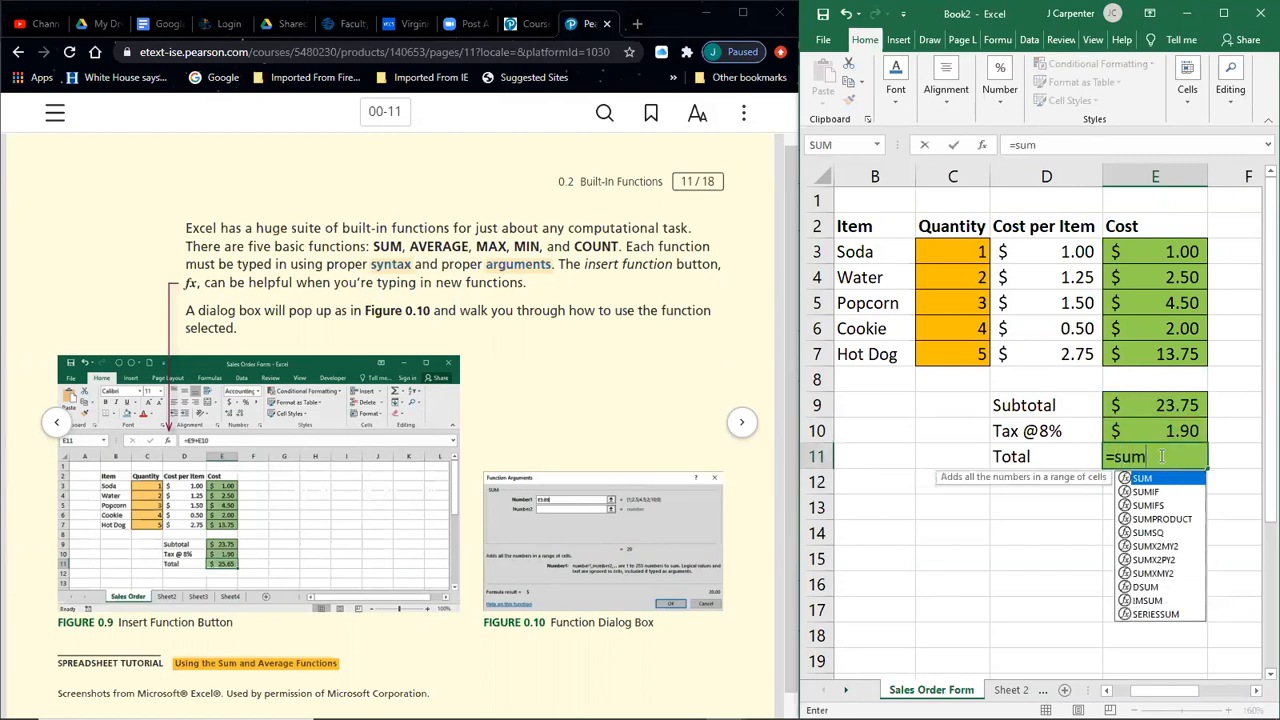
text(()
click(1165, 405)
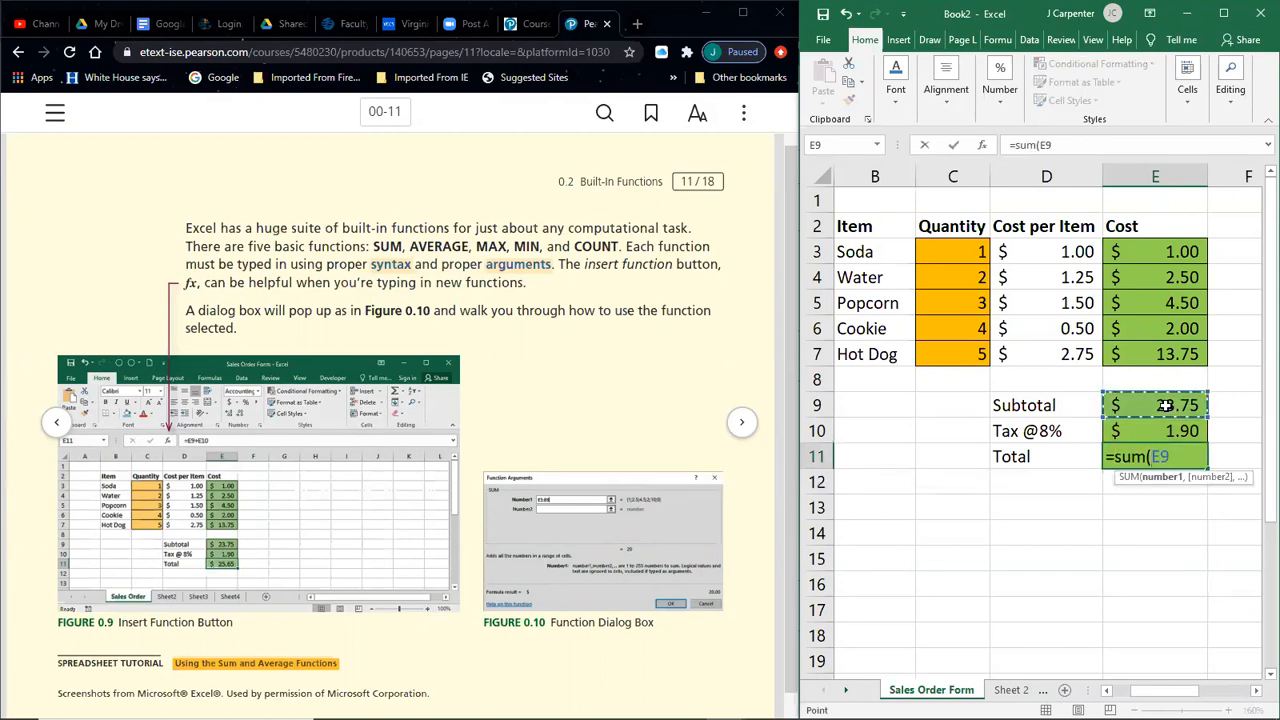
drag(1165, 405, 1166, 431)
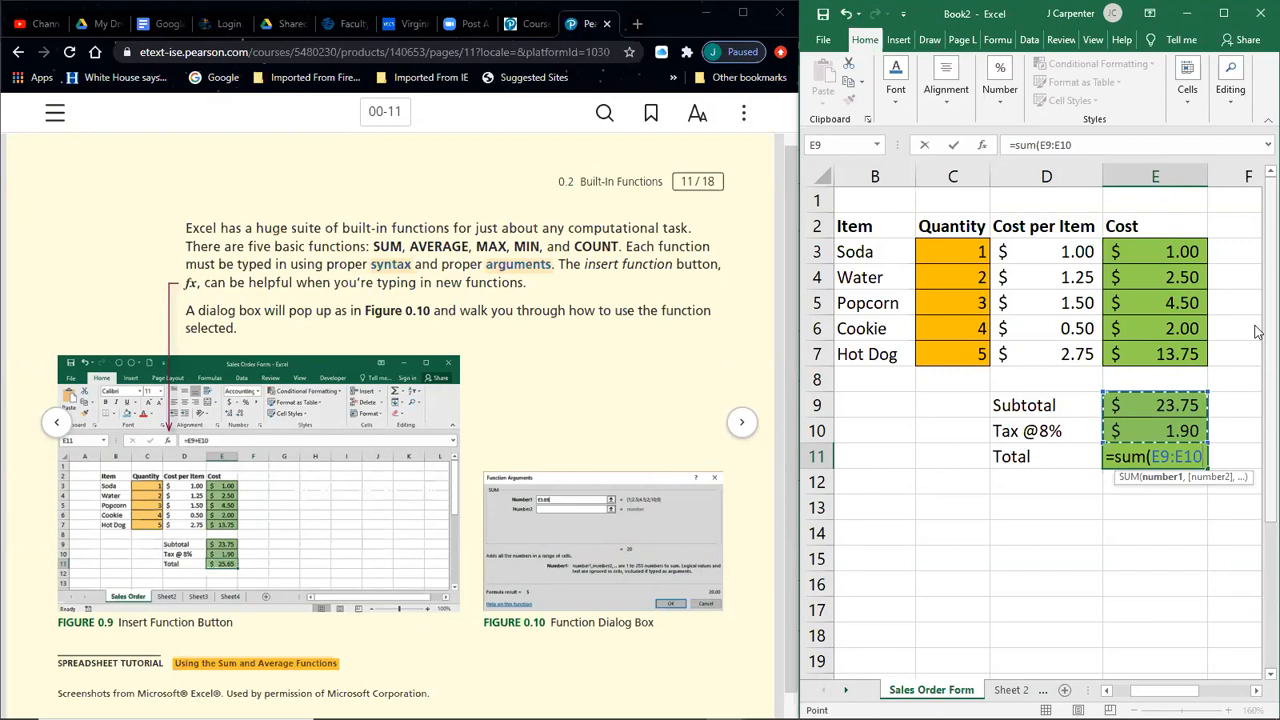
key(Return)
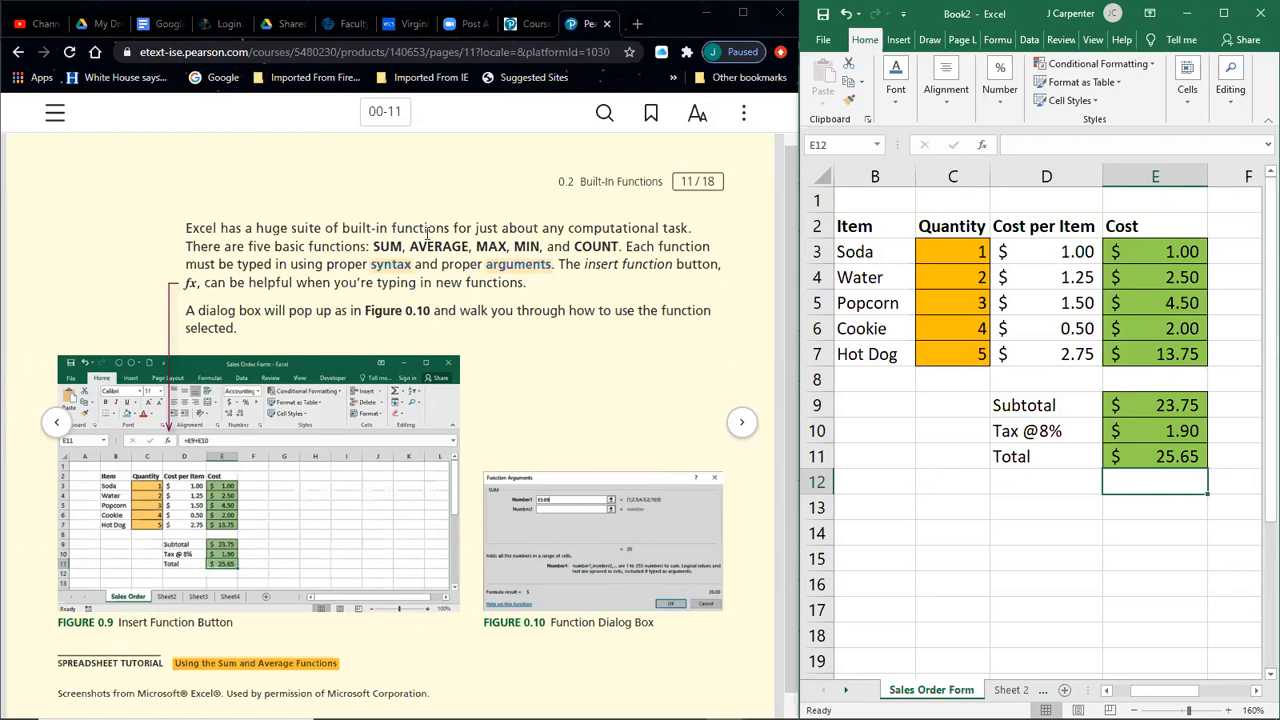
- Try the AVERAGE function on the quantities C3:C7 in cell C14, and clear that cell
click(932, 524)
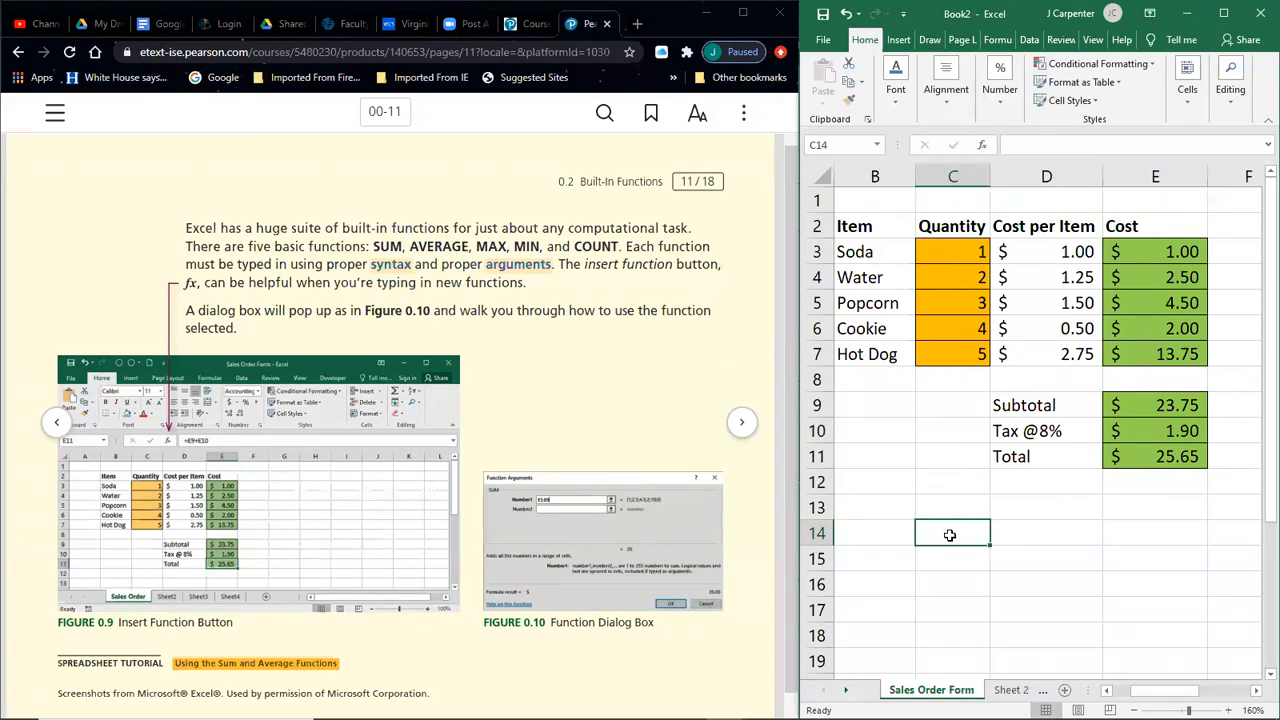
text(=)
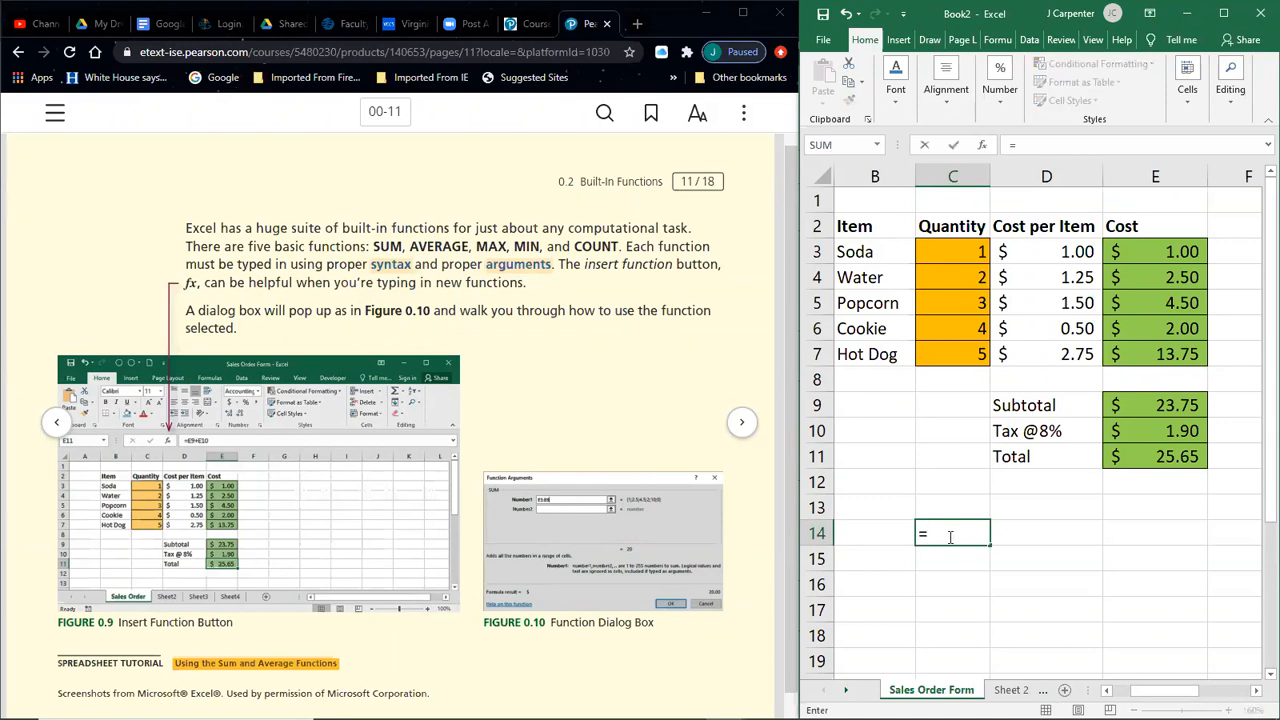
text(average()
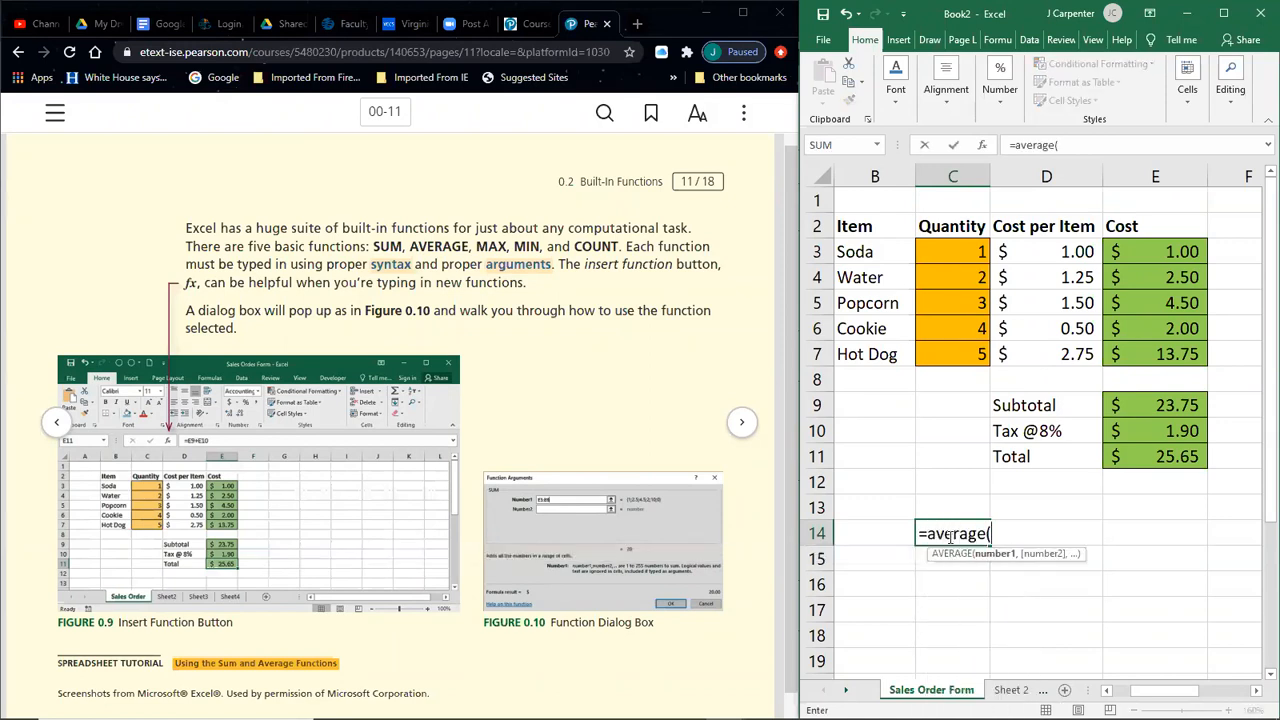
drag(962, 255, 972, 356)
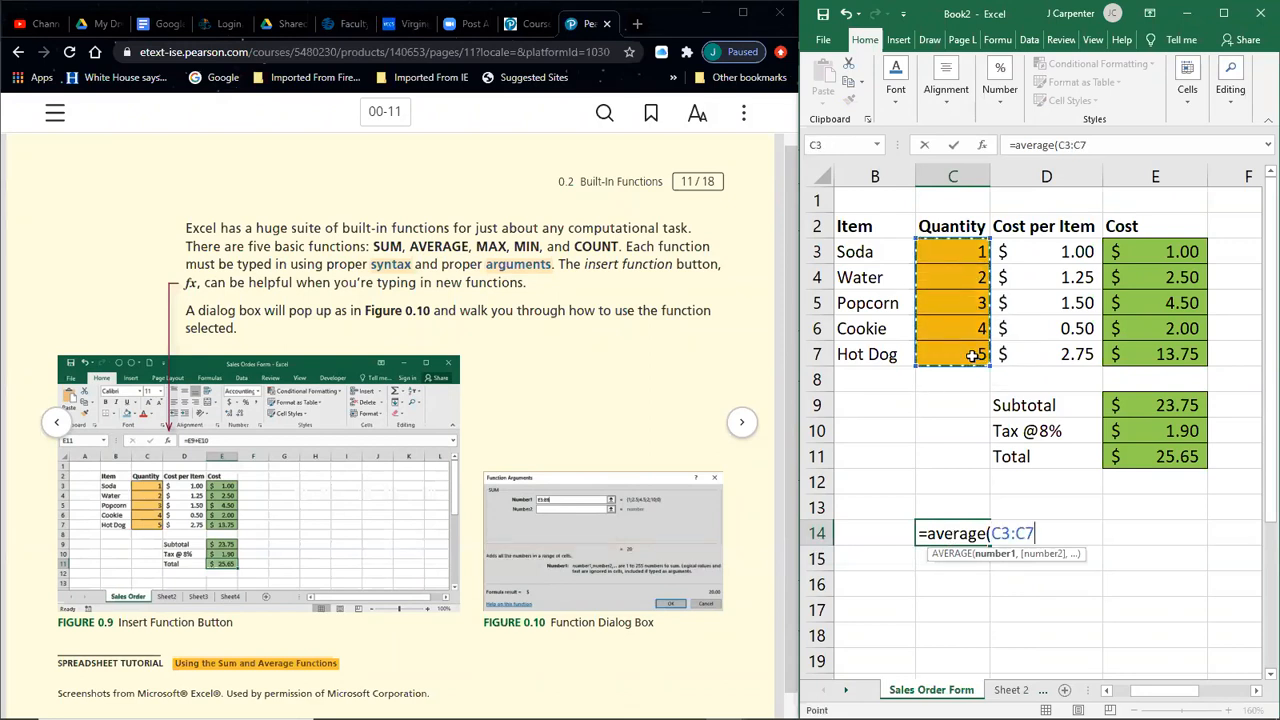
key(Return)
click(973, 538)
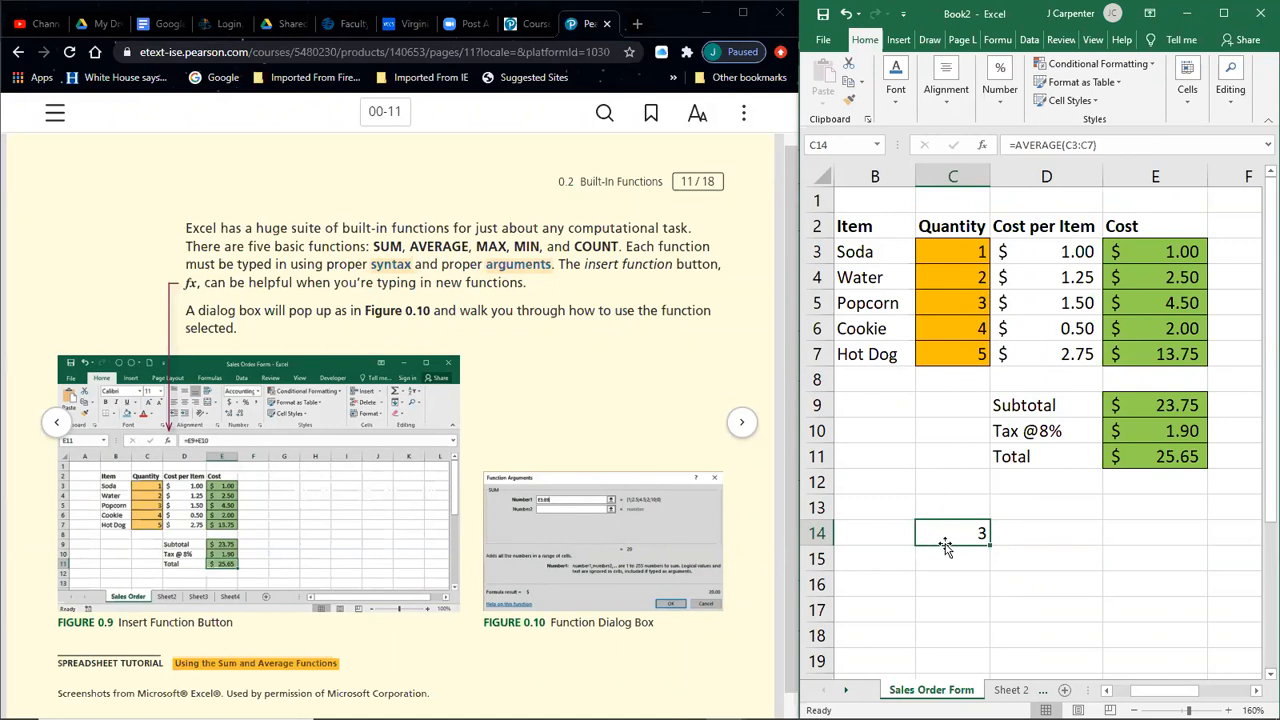
key(BackSpace)
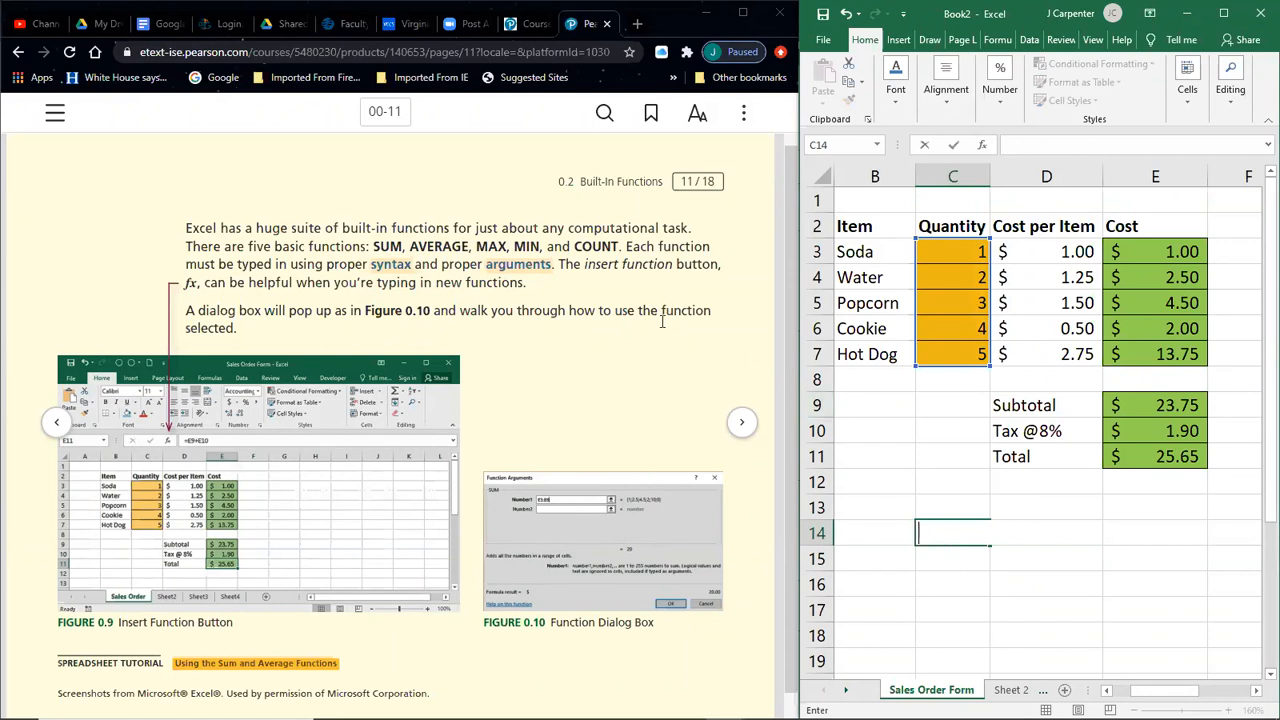
- Look ahead in the textbook to page 13 on charts, and return to page 12 on naming cells
click(733, 432)
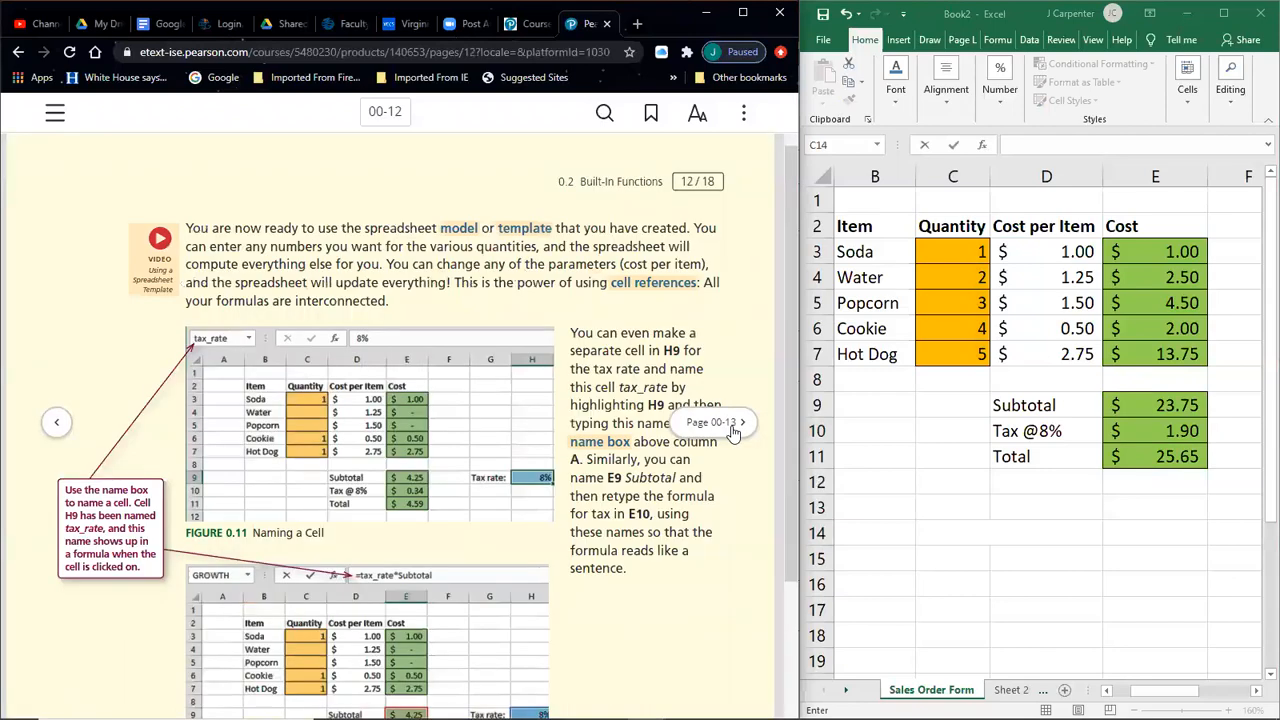
click(733, 432)
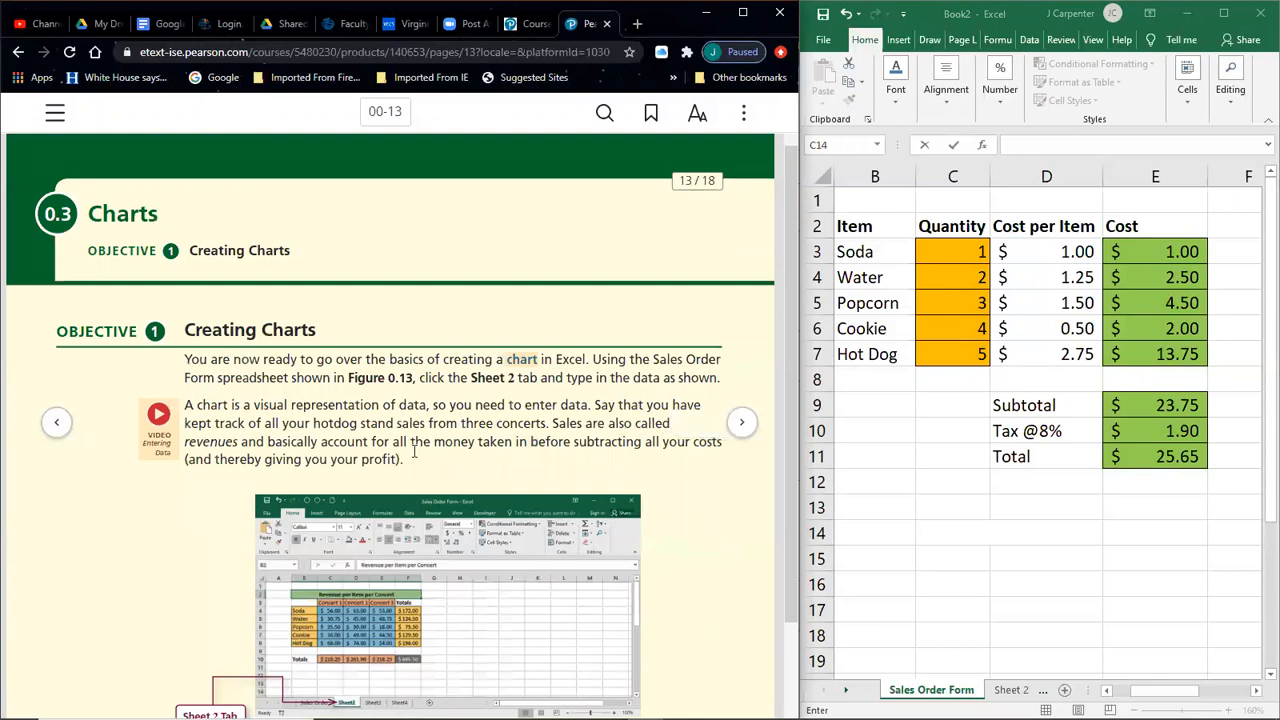
click(51, 424)
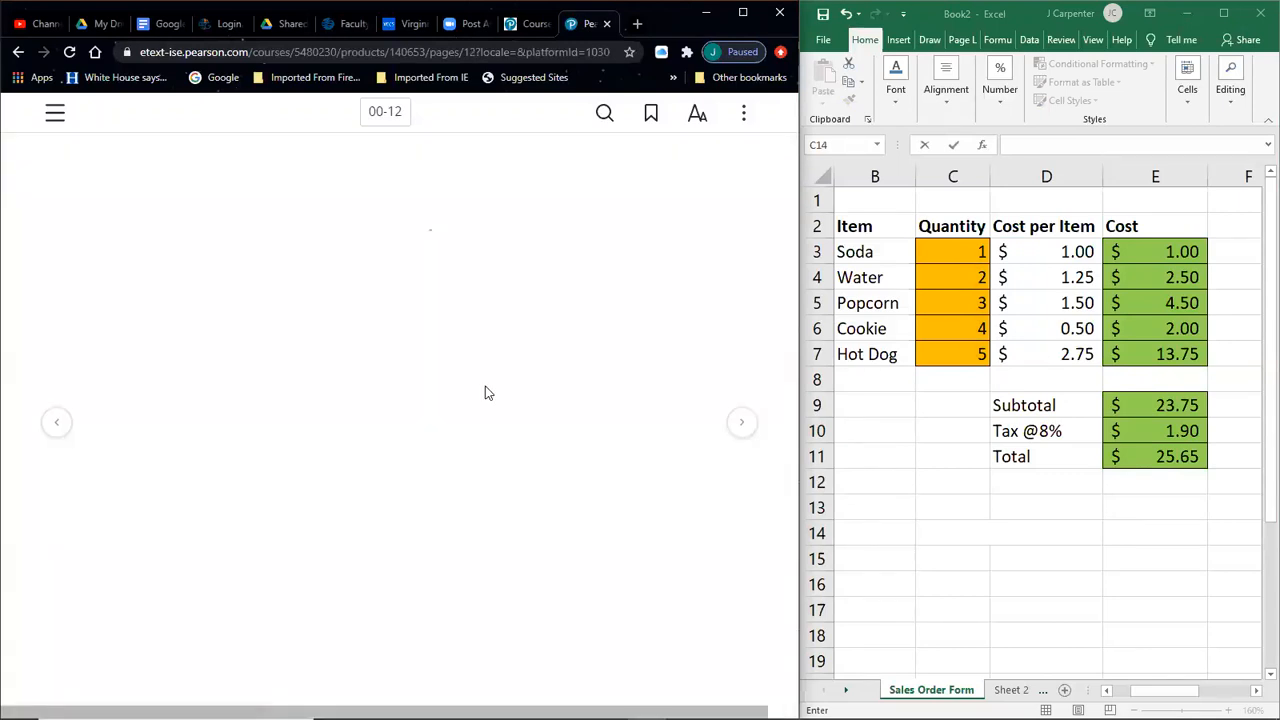
scroll(486, 391, down, 2)
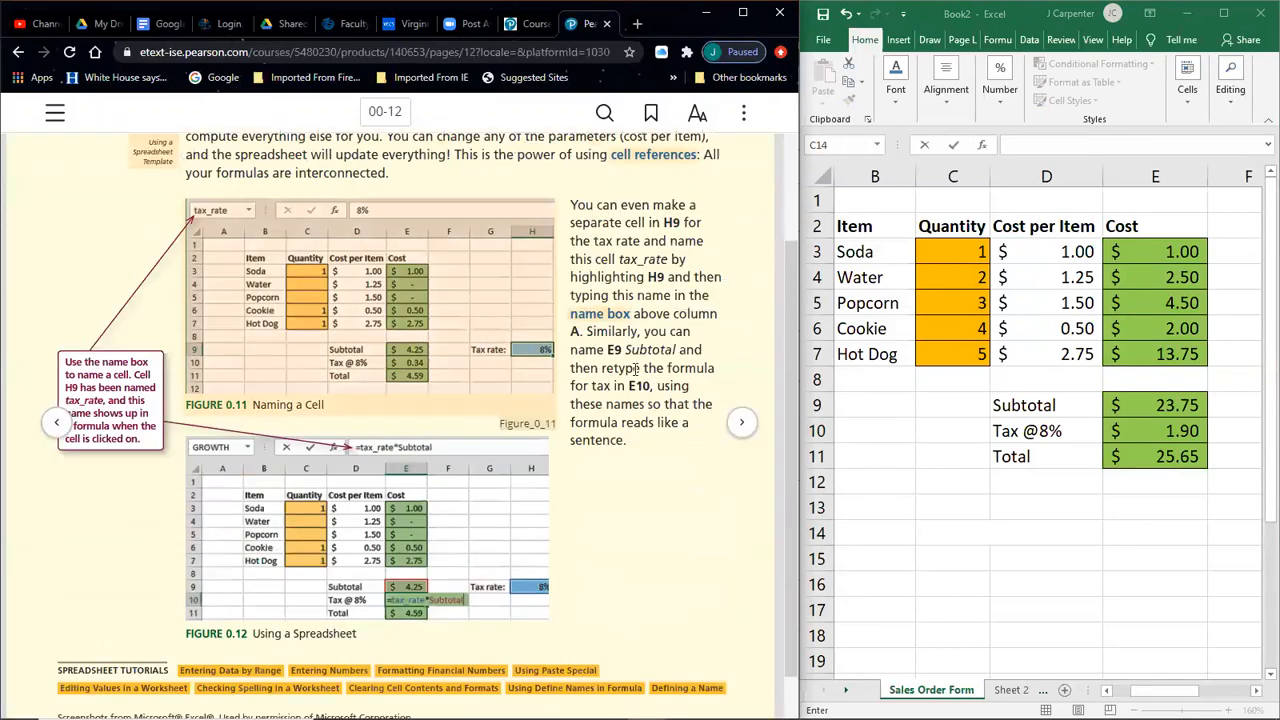
- Change the tax label in D10 of the order sheet to "Sales Tax"
click(1042, 427)
click(1040, 427)
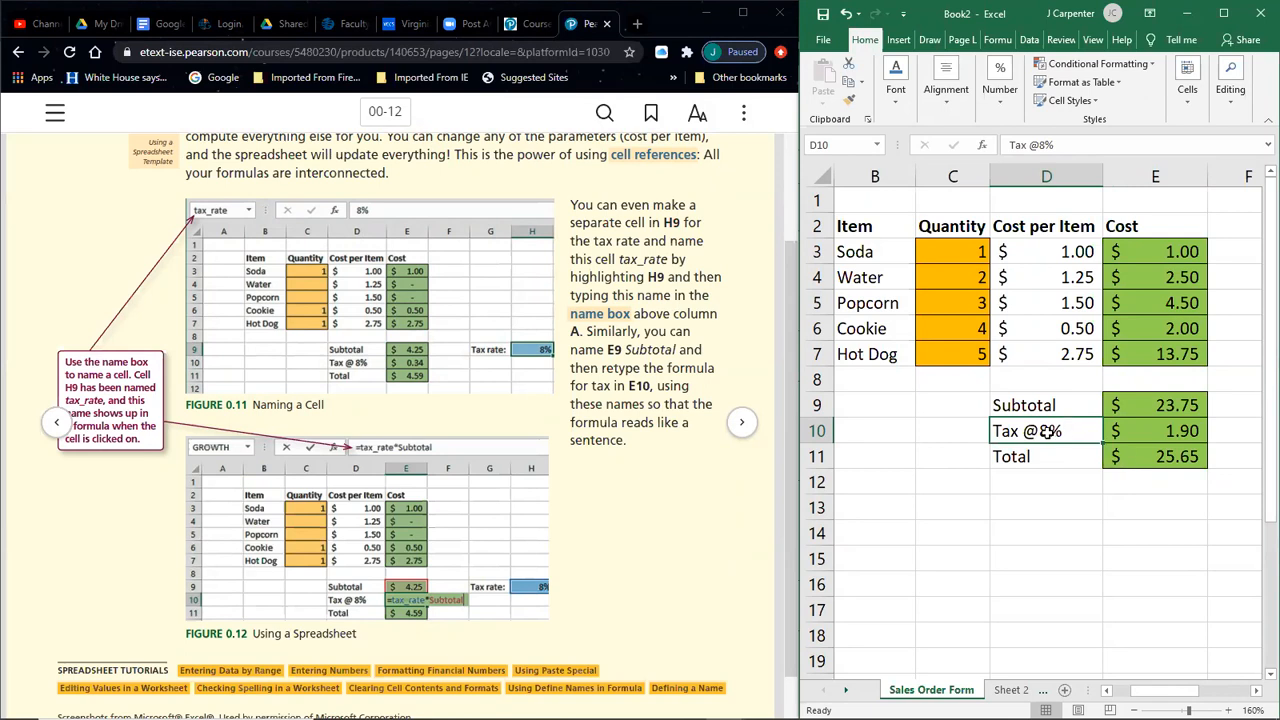
text(Sae)
key(BackSpace)
text(les Tax)
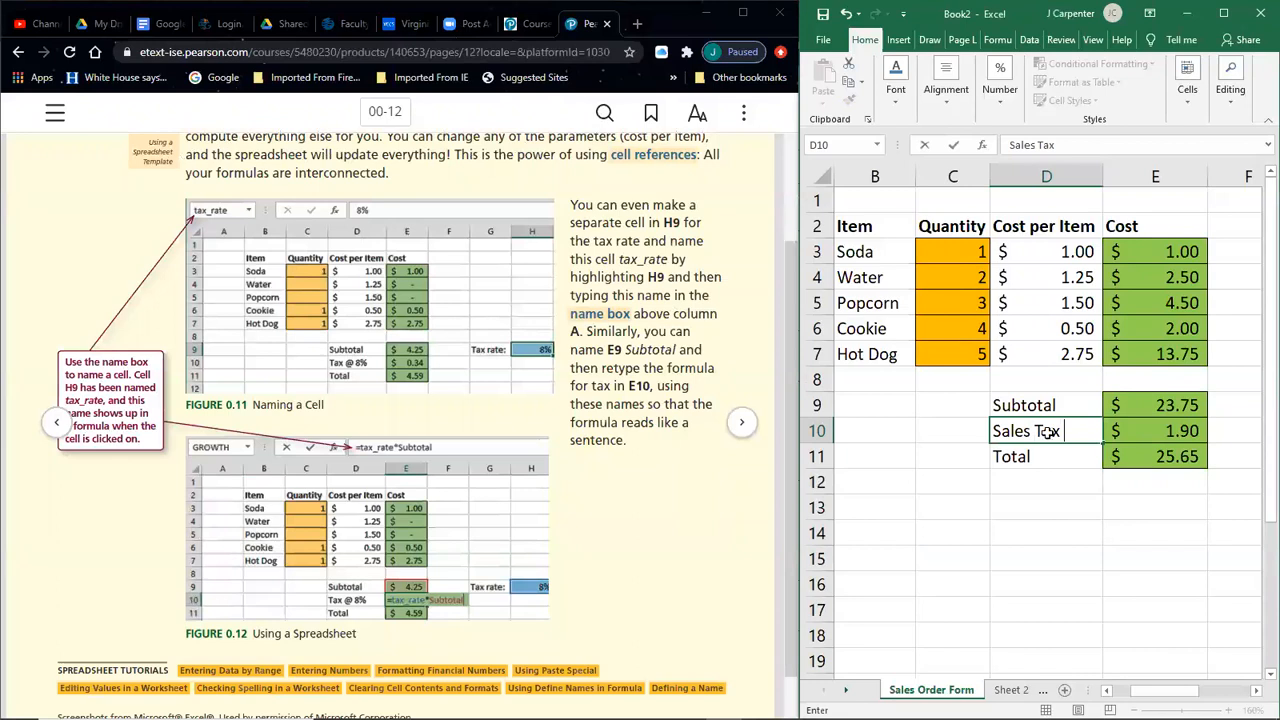
key(Return)
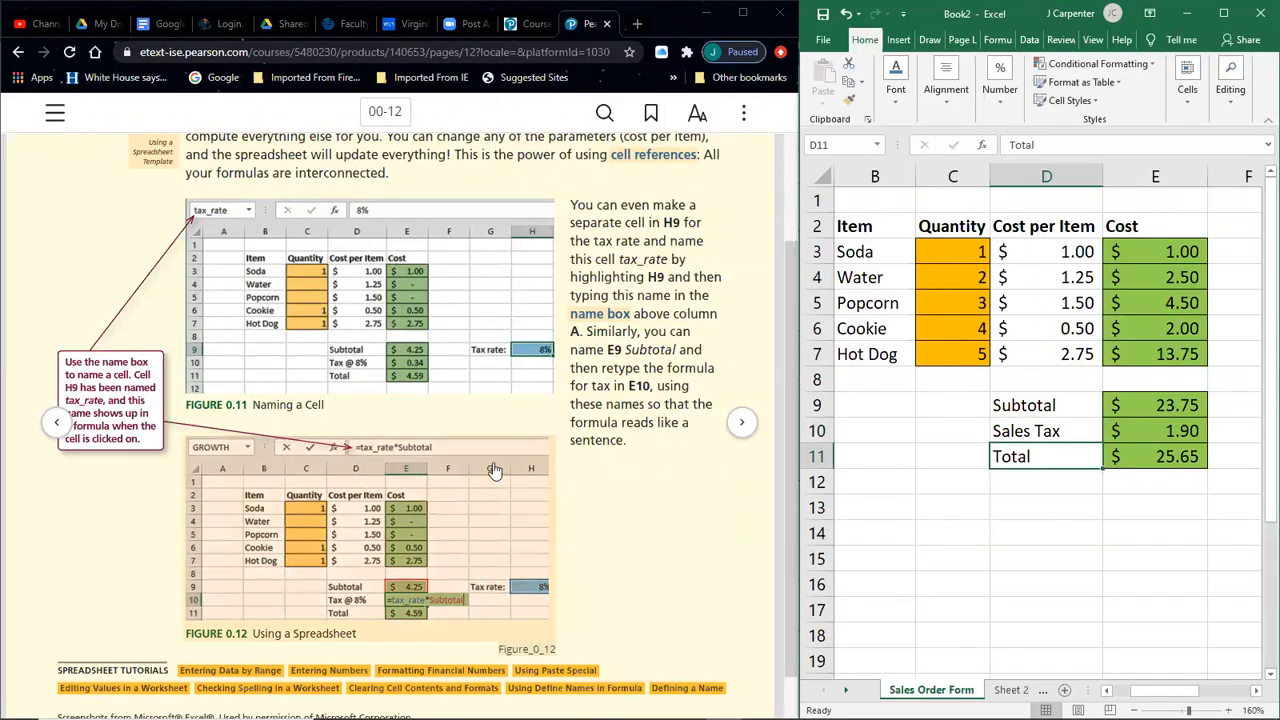
- Enlarge the workbook window and enter the label "Tax Rates" in G9 with the rate 8% in H9
click(1224, 28)
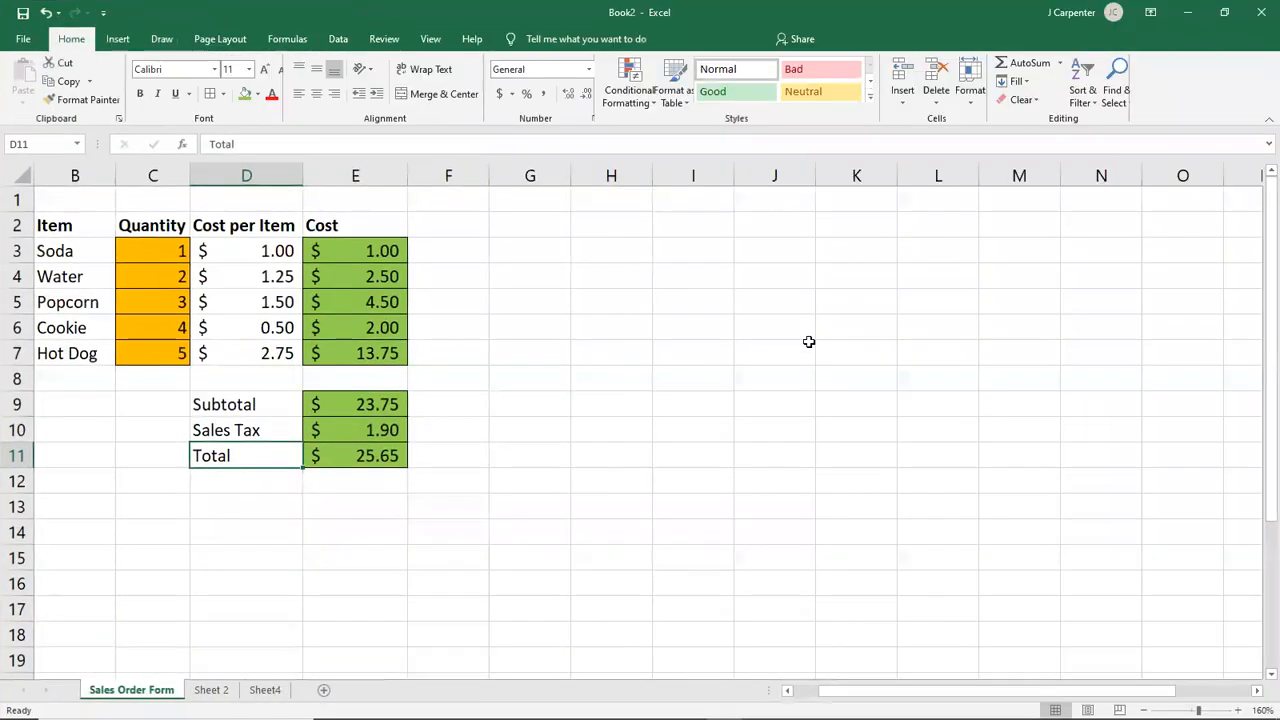
click(538, 410)
text(Tax Rate)
key(Tab)
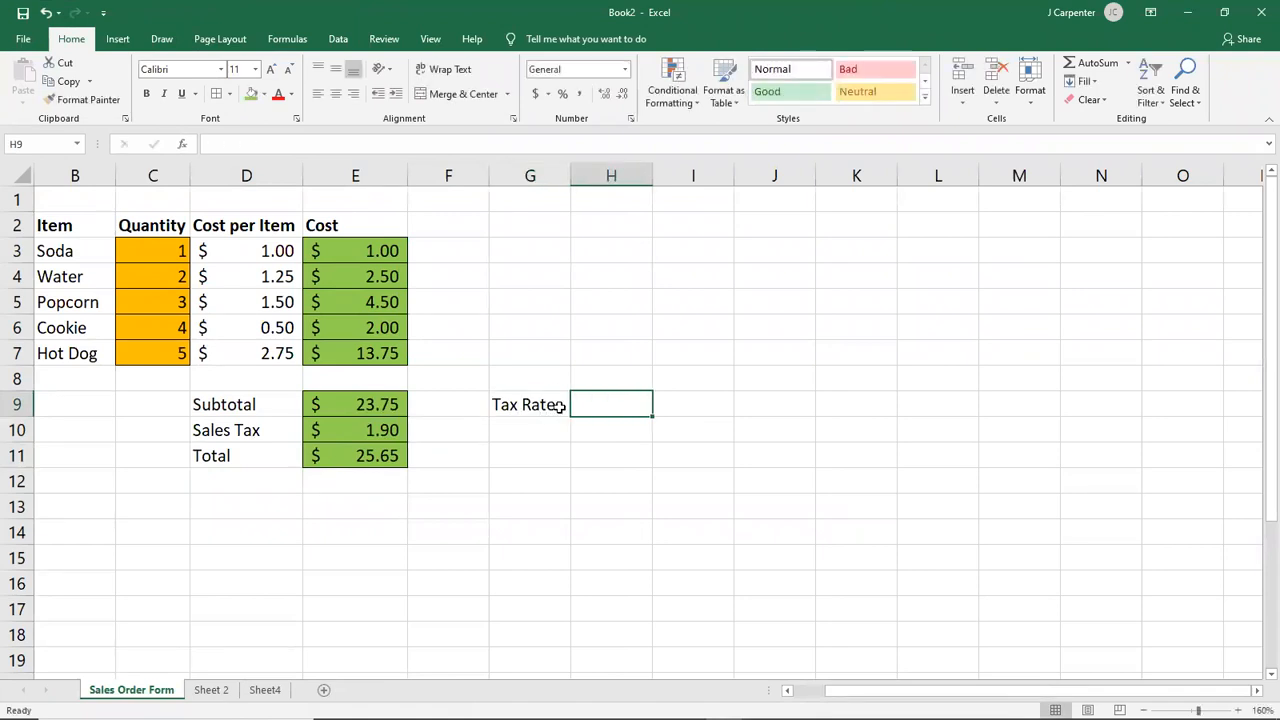
text(8%)
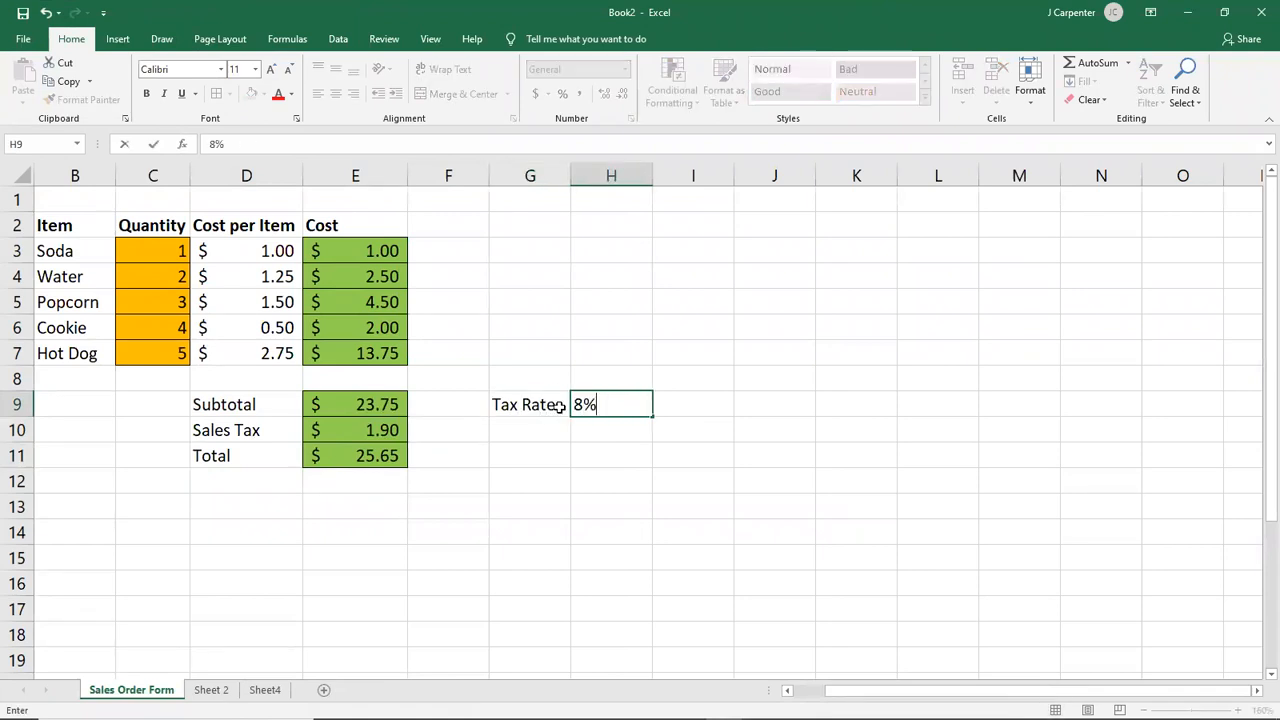
key(Return)
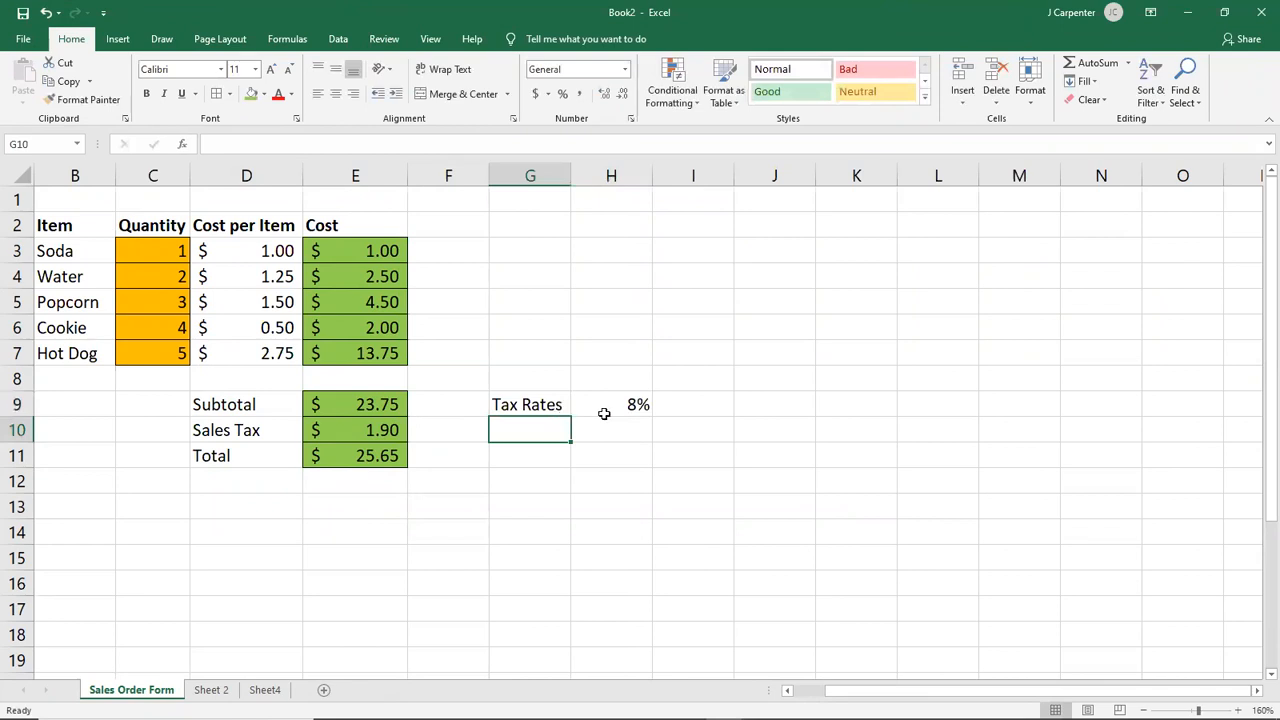
- Set the tax rate in H9 to 5%, try 0%, and return it to 5%
click(606, 410)
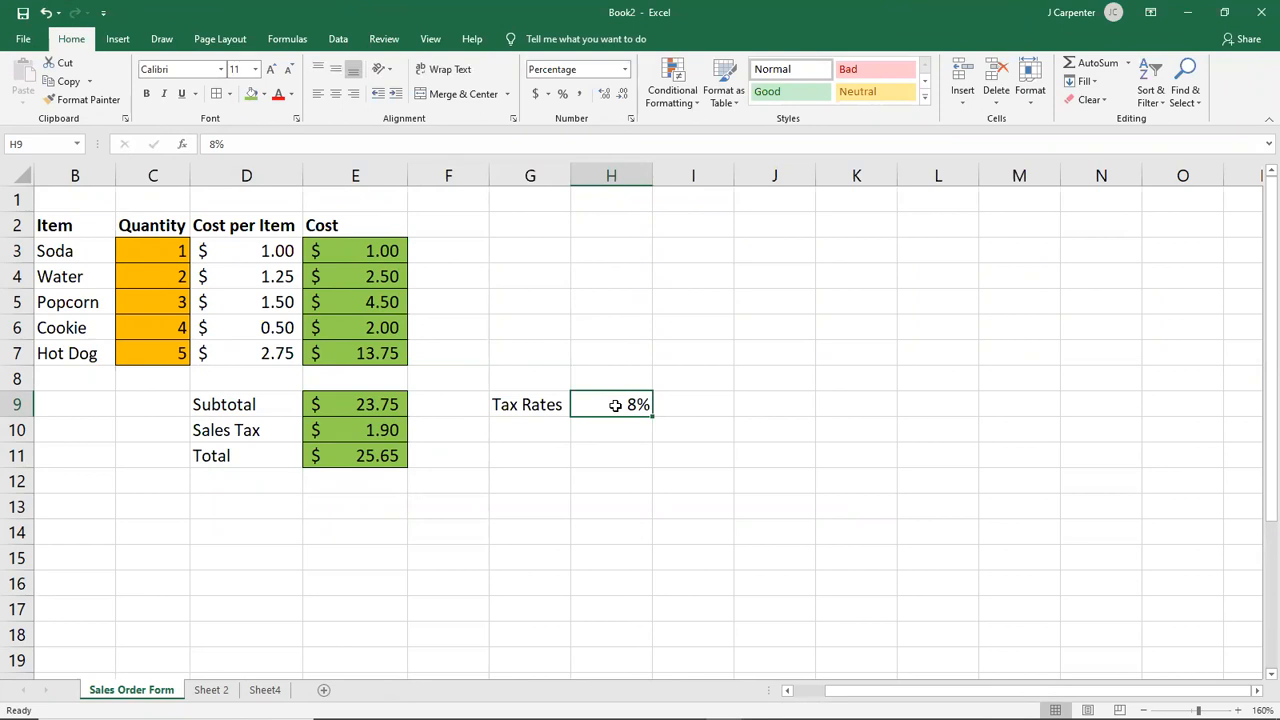
text(5)
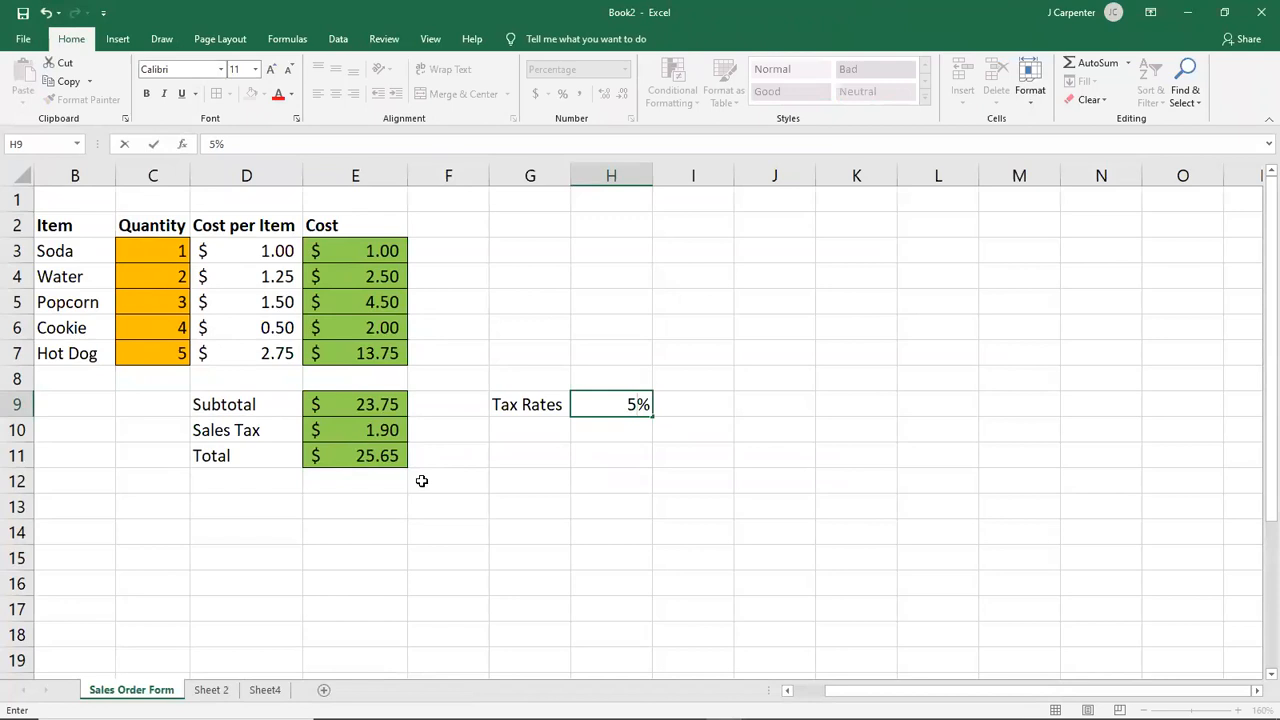
key(Return)
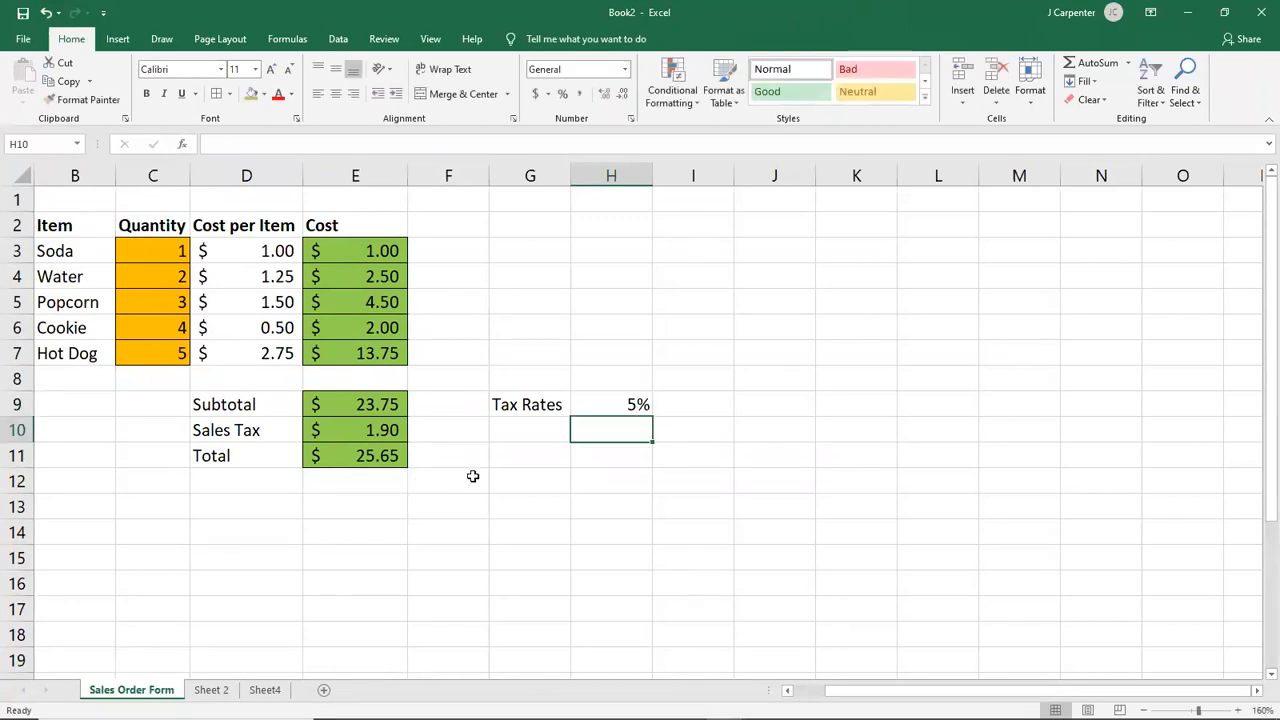
click(586, 402)
text(0)
key(Return)
click(586, 402)
text(5)
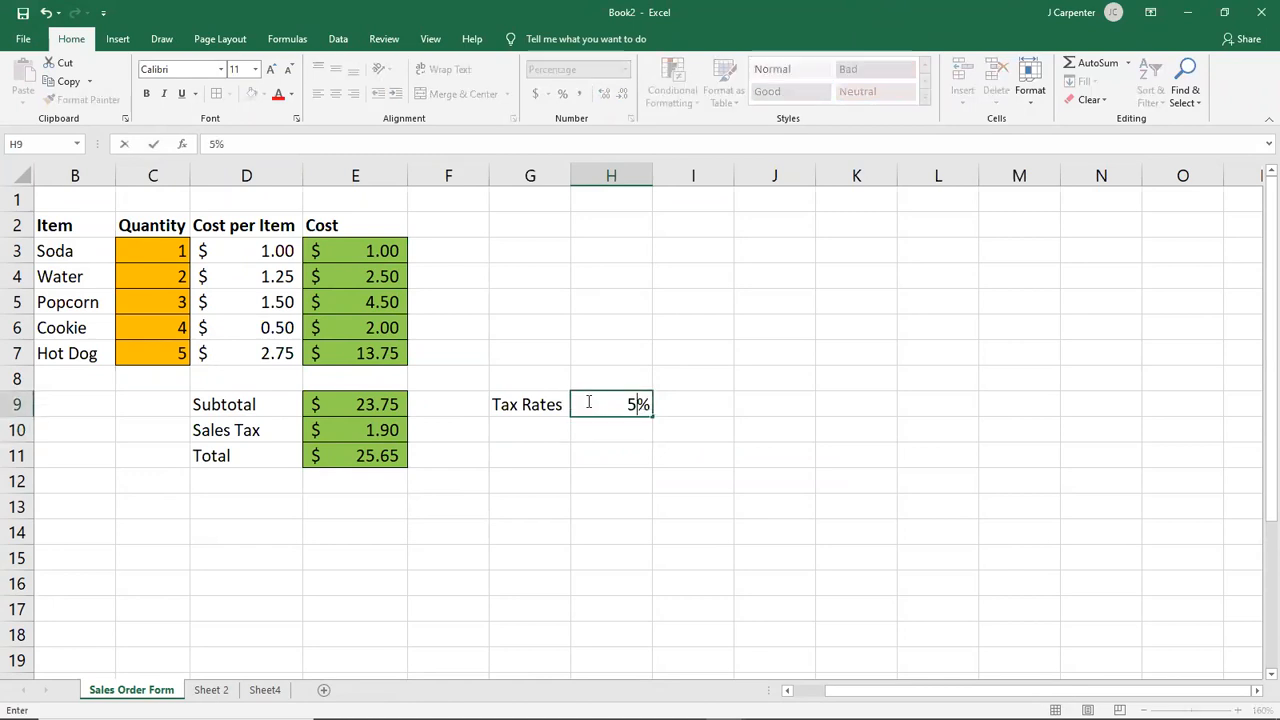
key(Return)
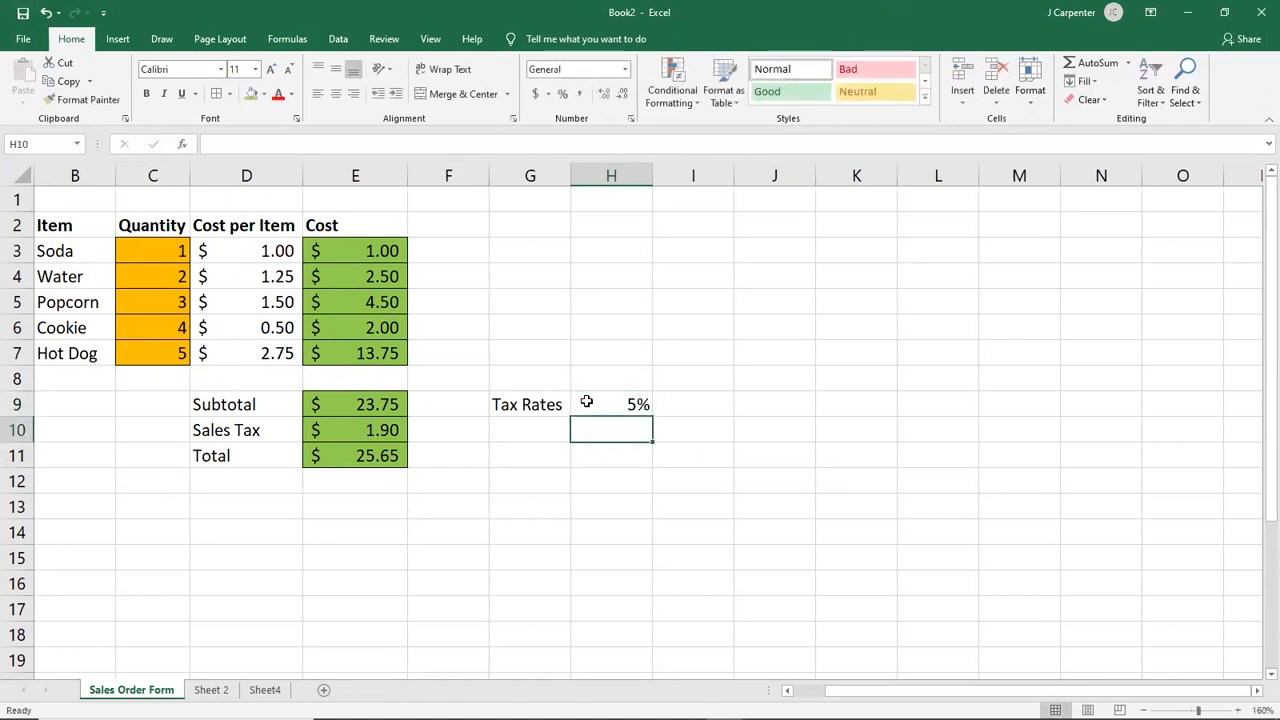
- Replace the fixed 8% in the Sales Tax formula in E10 with a reference to H9, giving =H9*E9
click(397, 430)
double_click(364, 430)
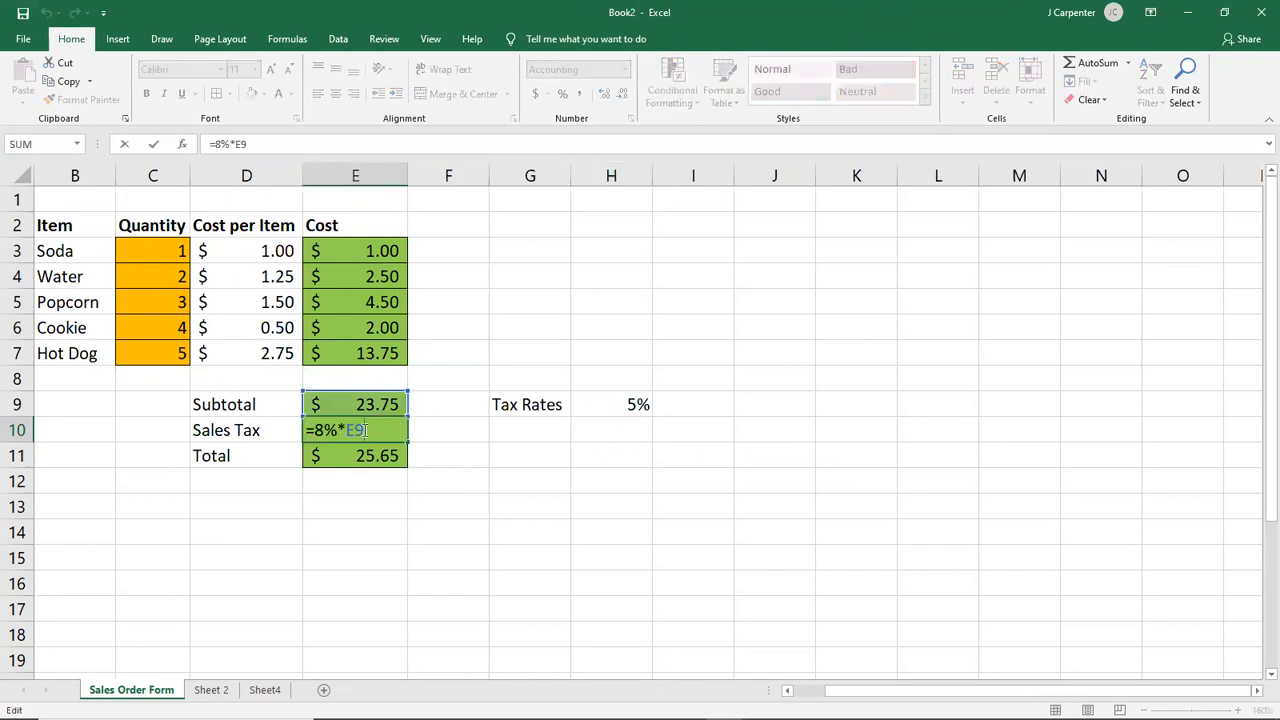
drag(338, 430, 317, 430)
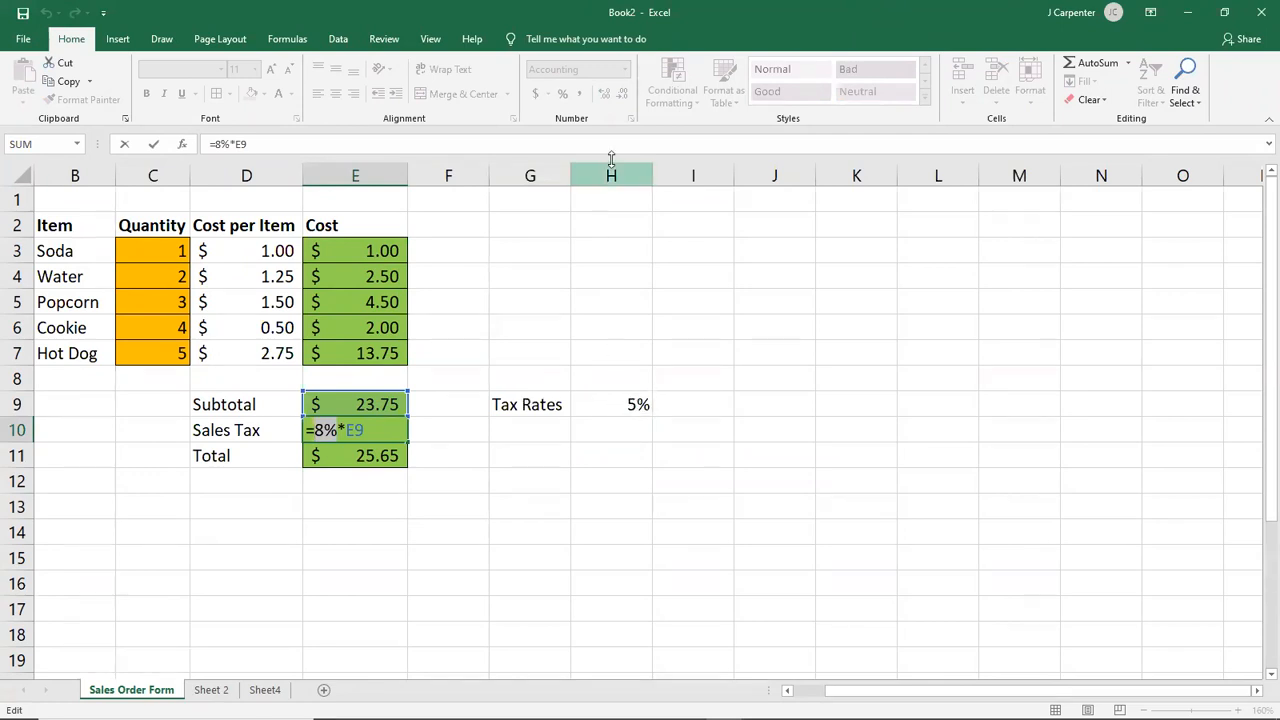
click(610, 403)
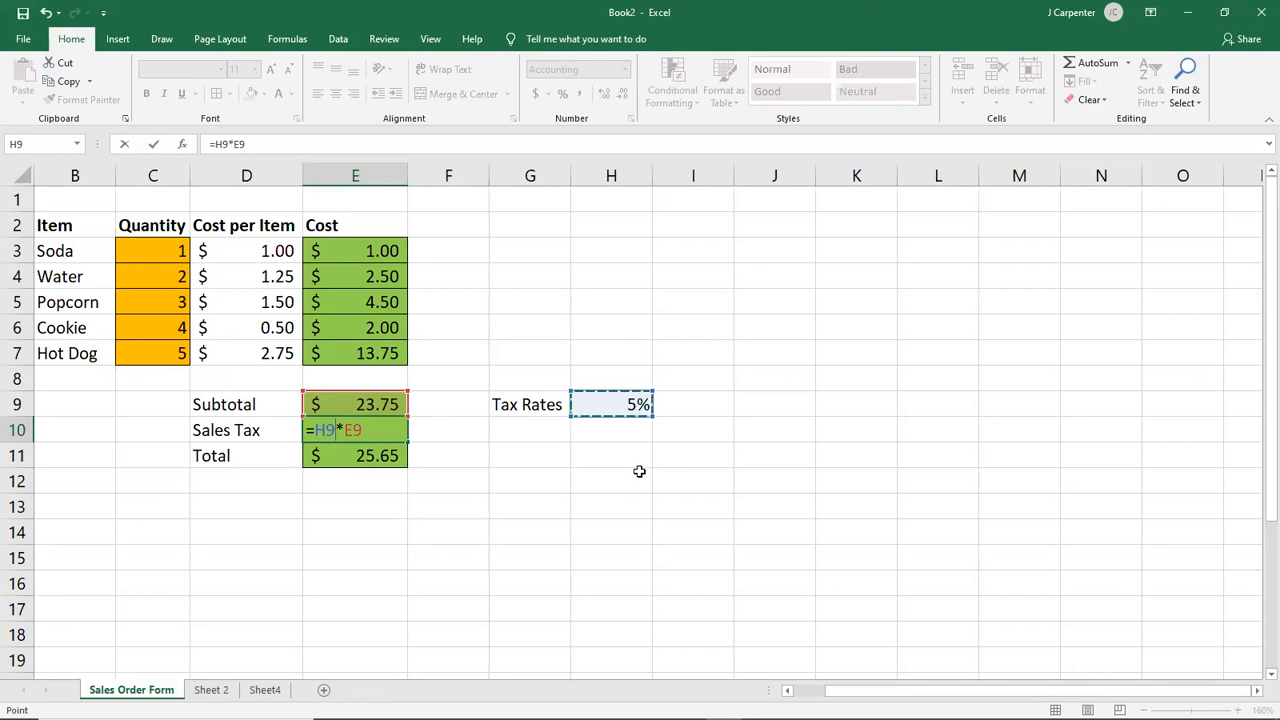
key(Return)
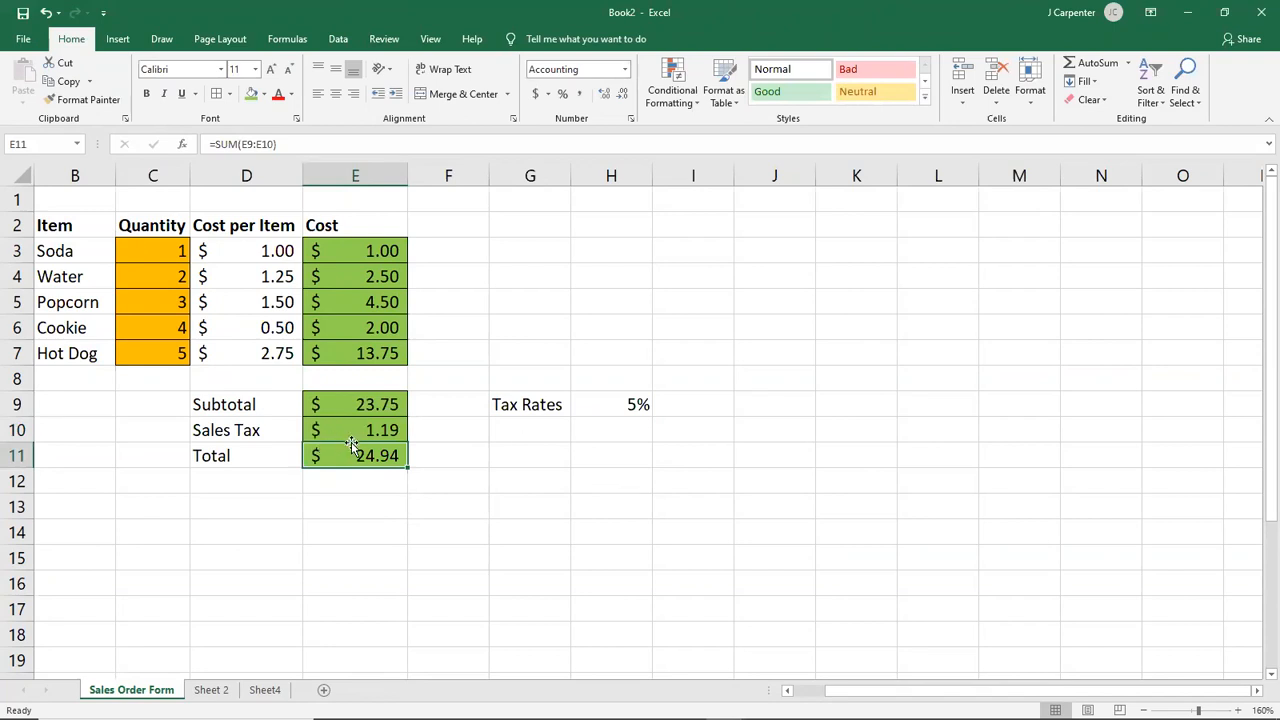
- Test the Sales Tax formula by setting the tax rate in H9 to 12% and then 50%
click(610, 407)
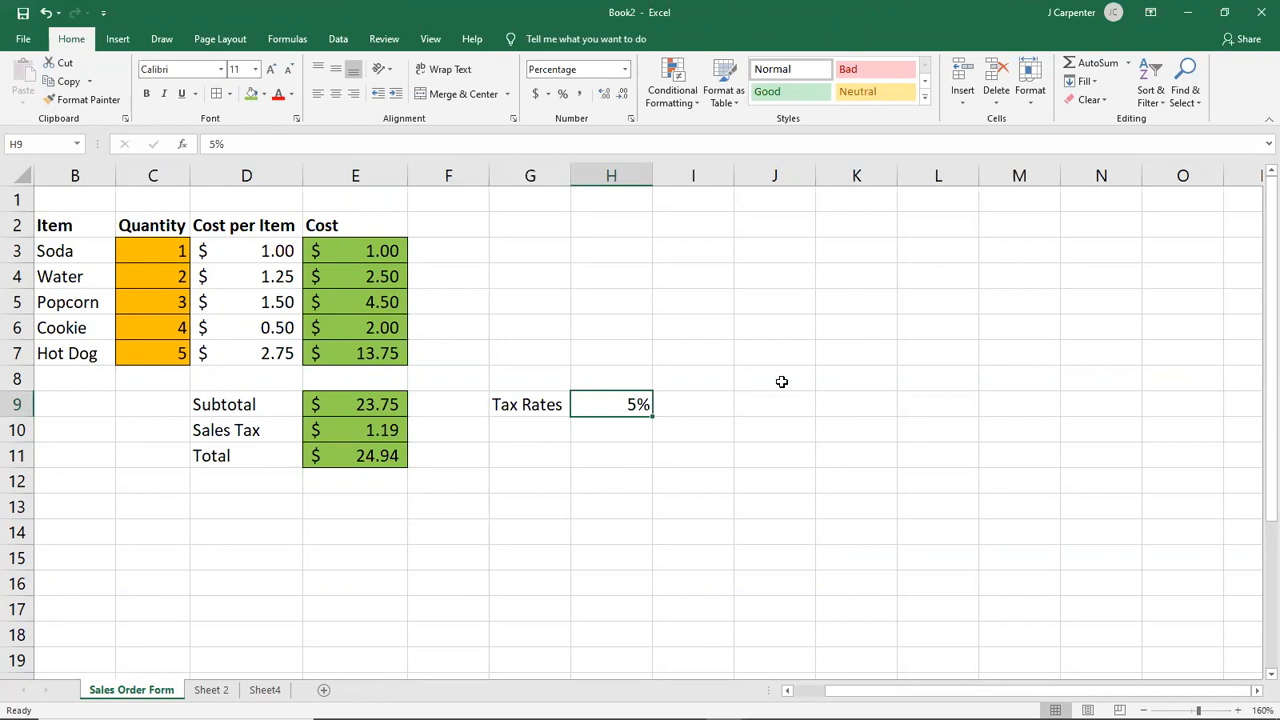
text(12)
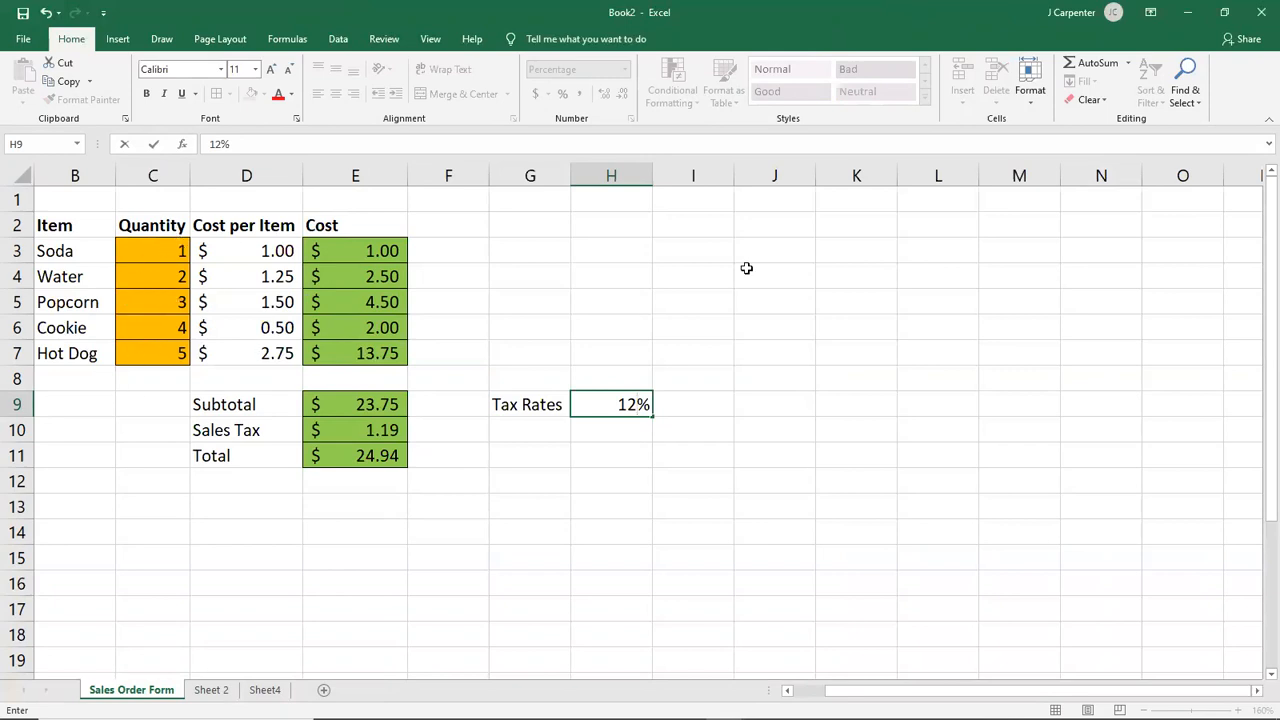
key(Return)
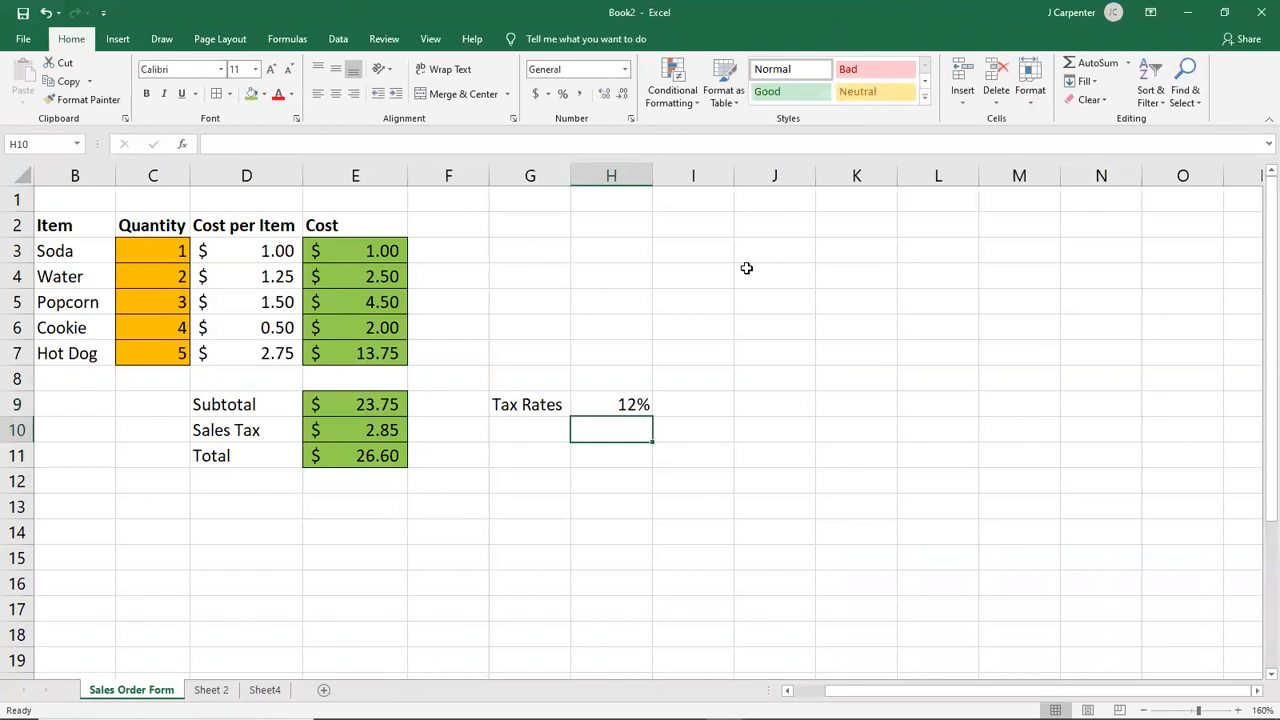
click(590, 397)
text(50)
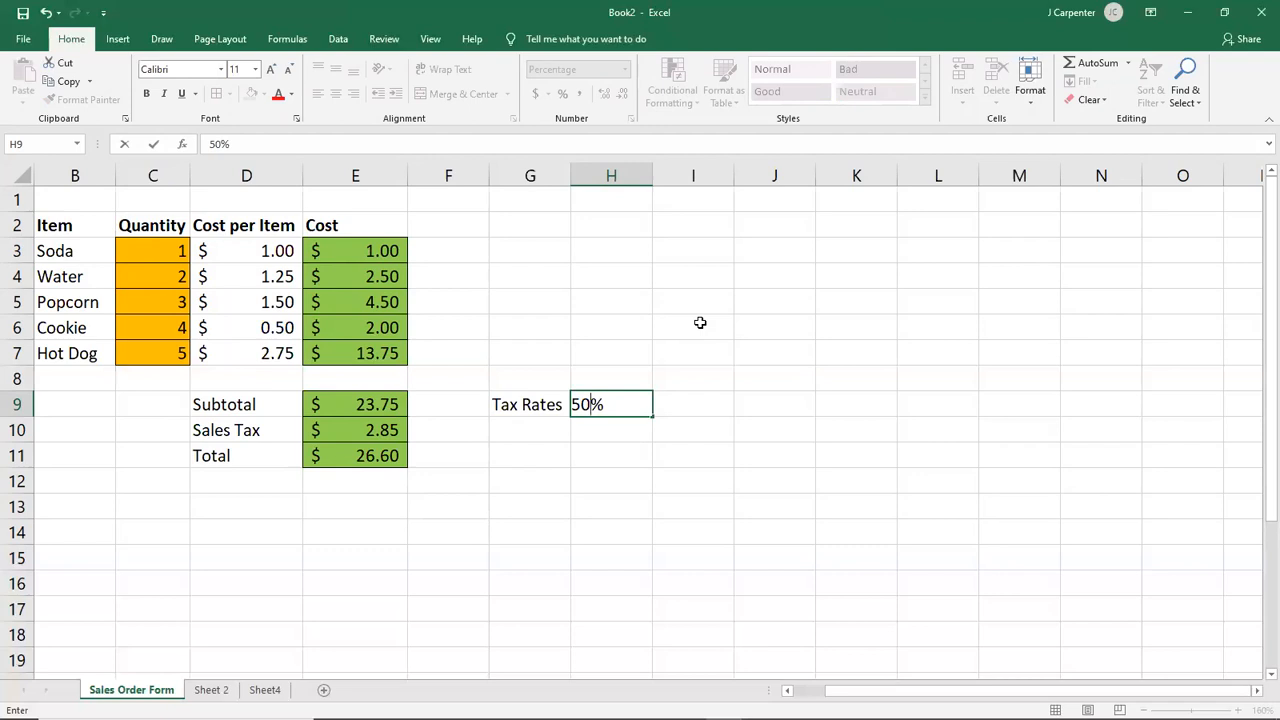
key(Return)
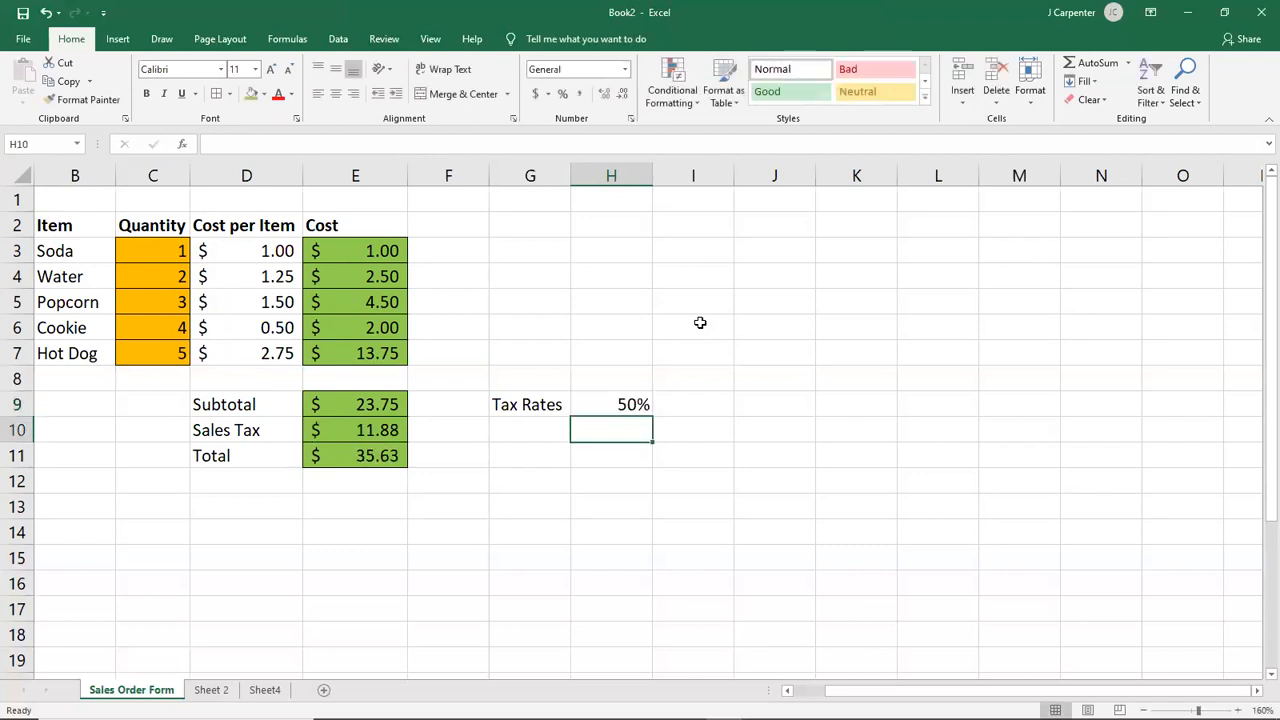
- Check the Subtotal and Sales Tax formulas in E9 and E10, and set the tax rate in H9 to 0%
click(352, 432)
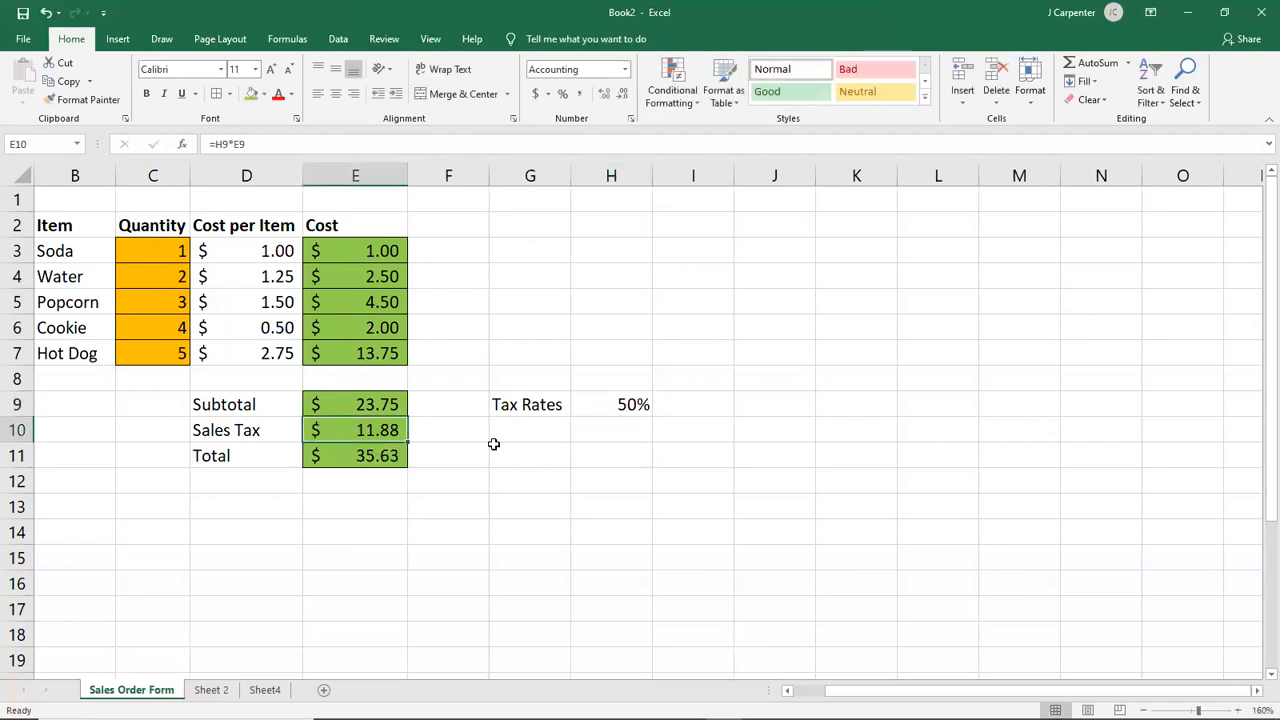
click(367, 402)
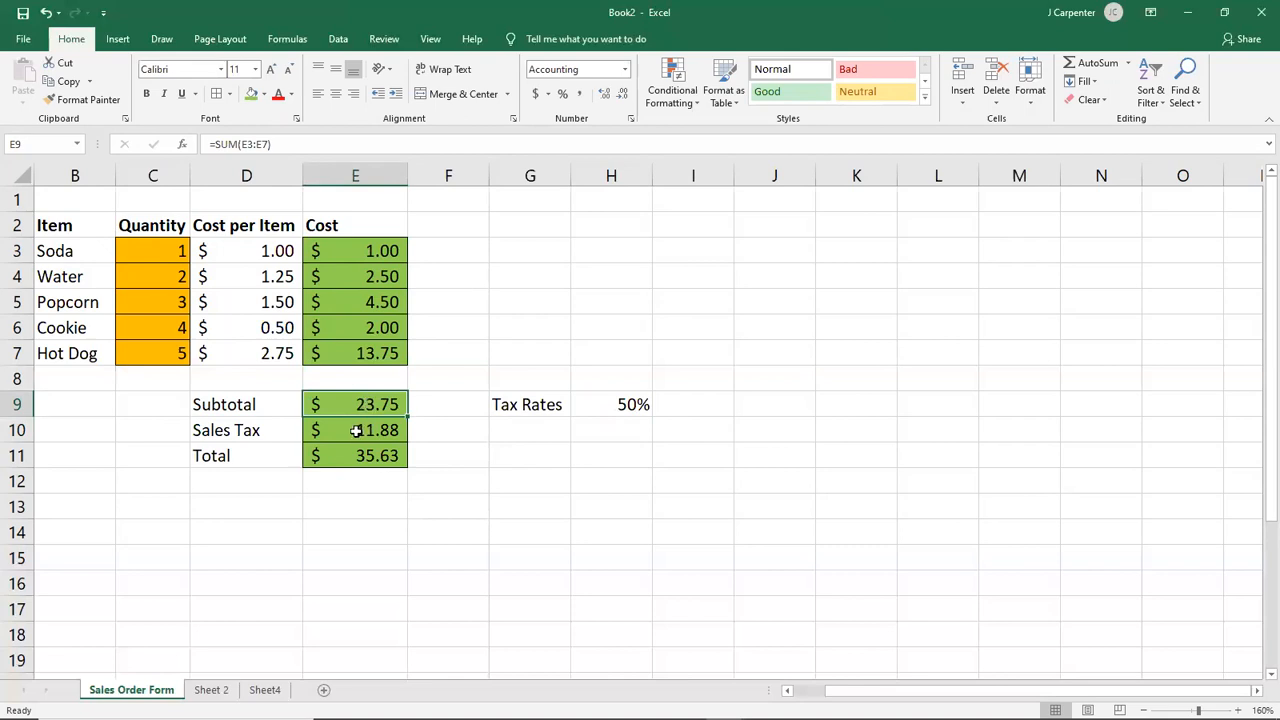
click(356, 430)
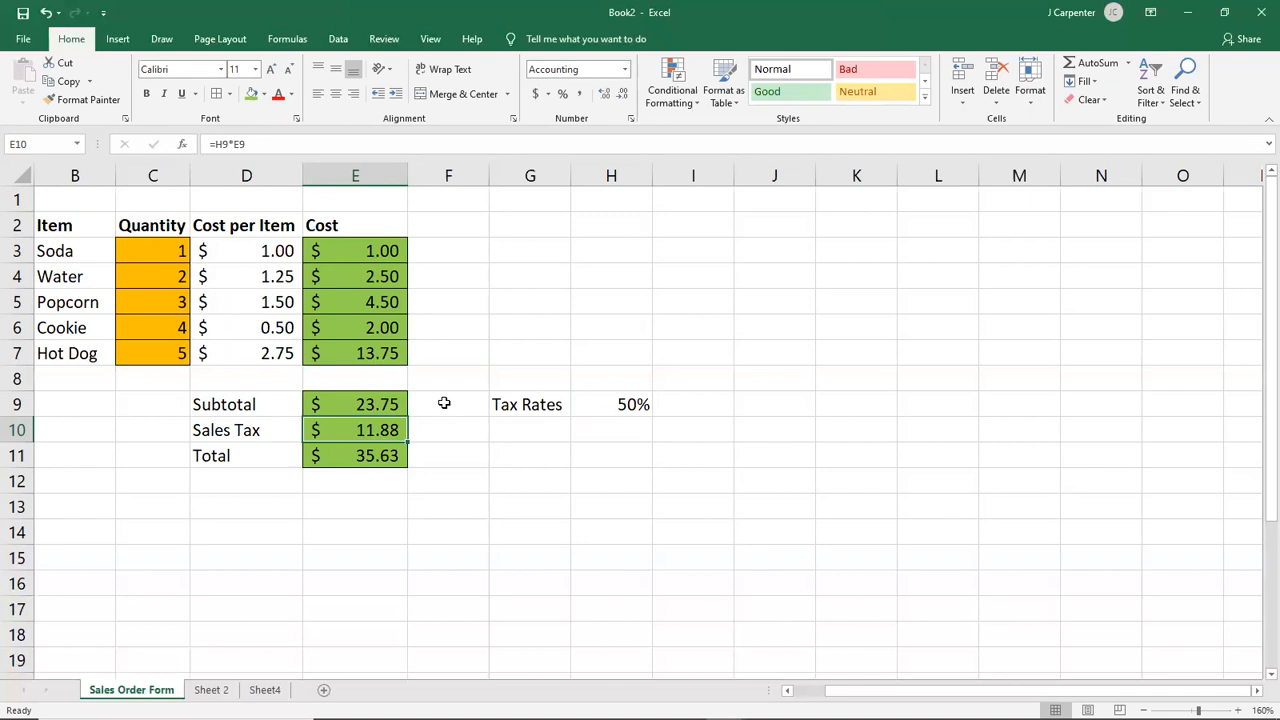
click(603, 403)
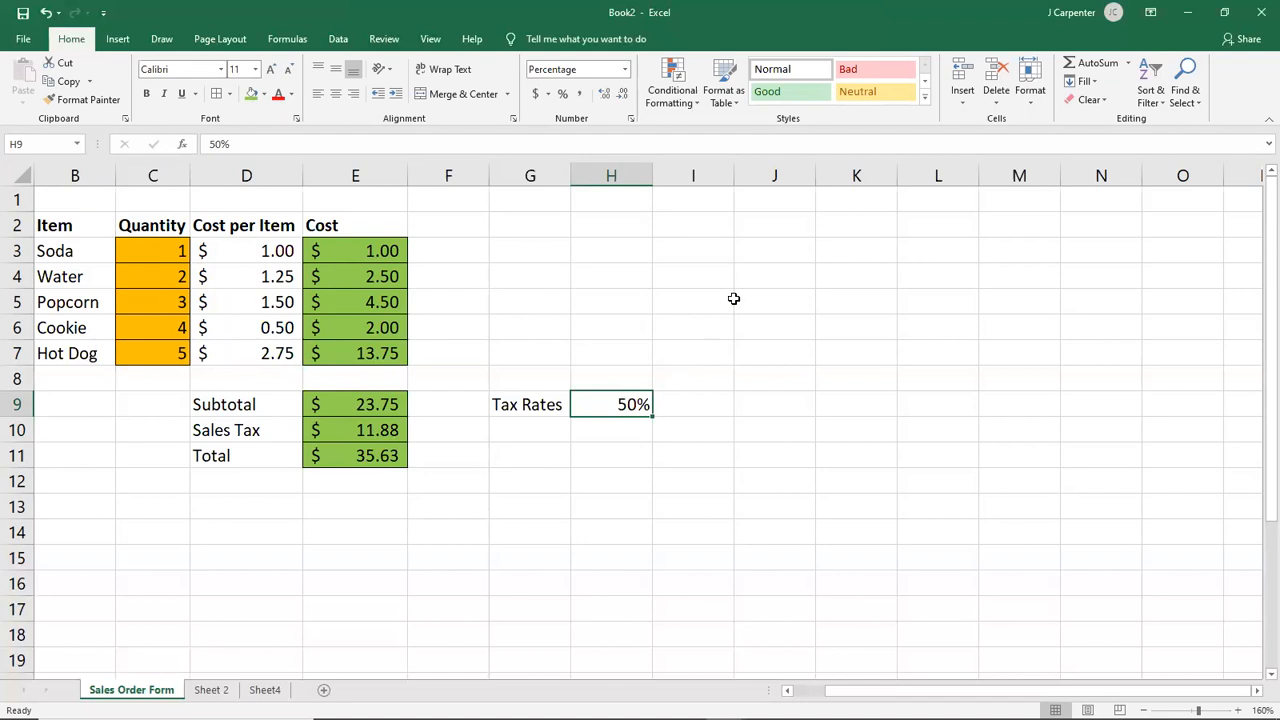
text(0)
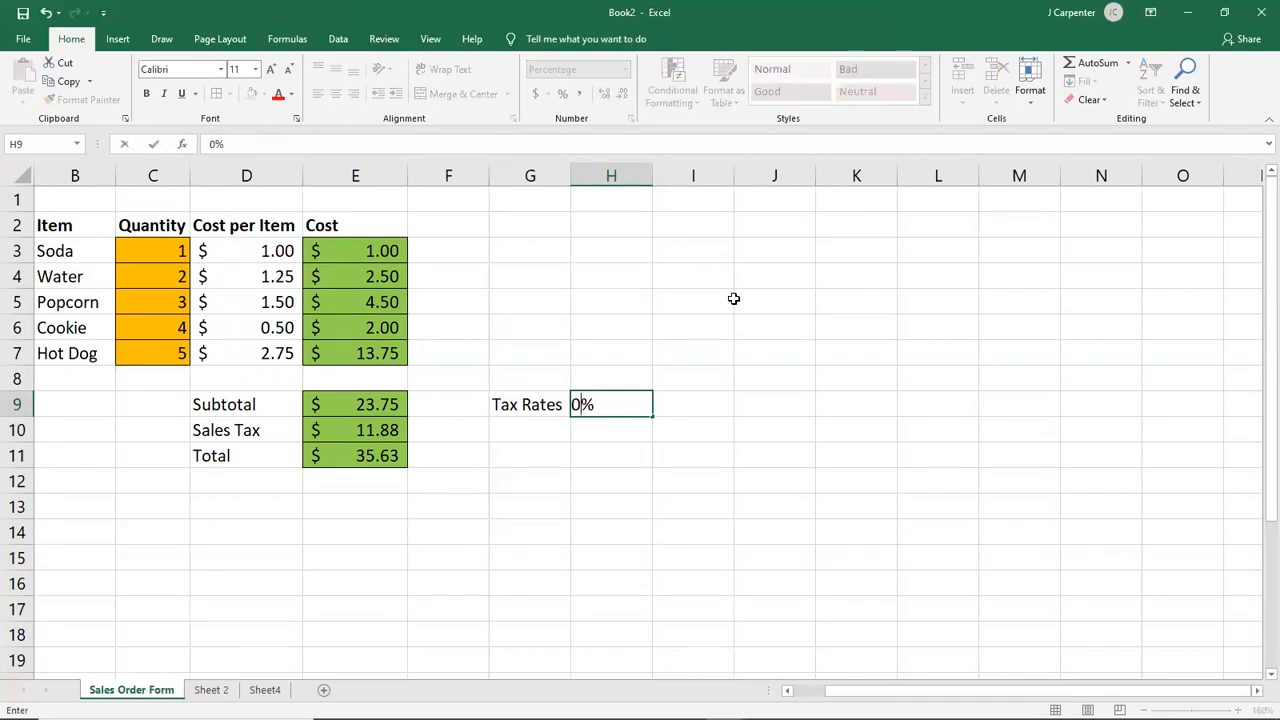
key(Return)
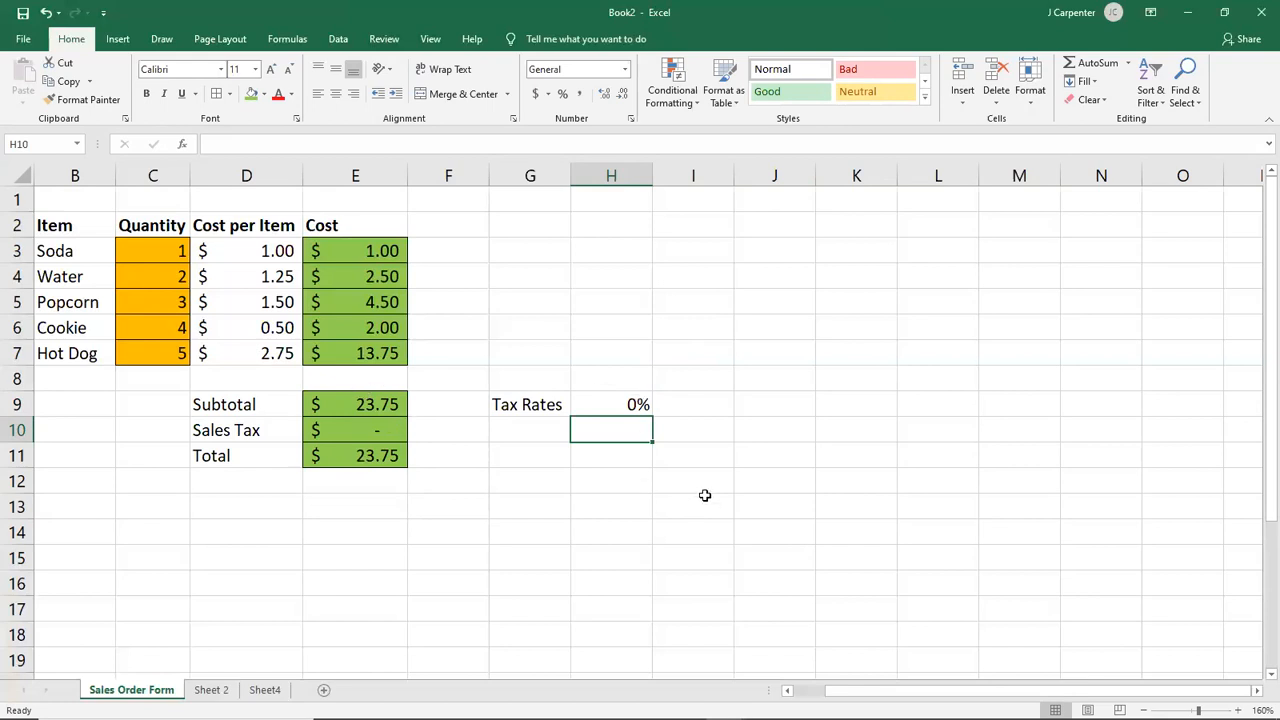
- Inspect the H9 reference inside the Sales Tax formula in E10 and leave the formula as it is
click(377, 427)
double_click(377, 427)
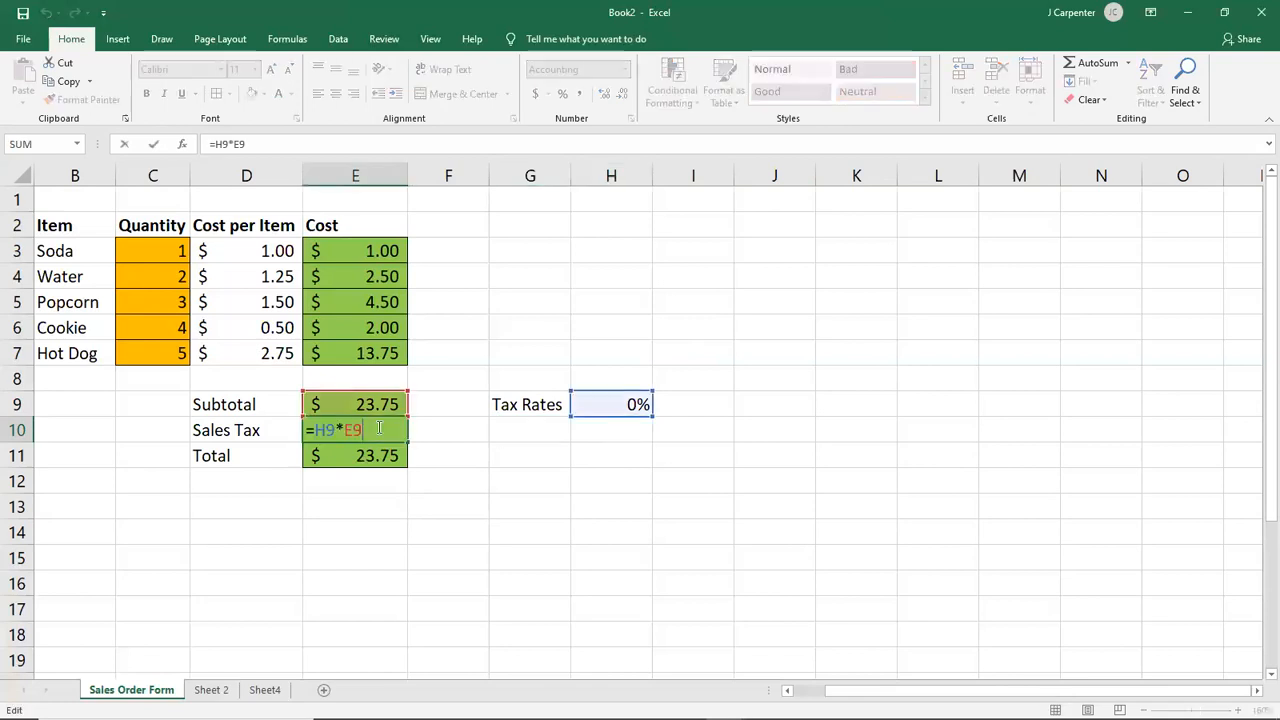
double_click(324, 430)
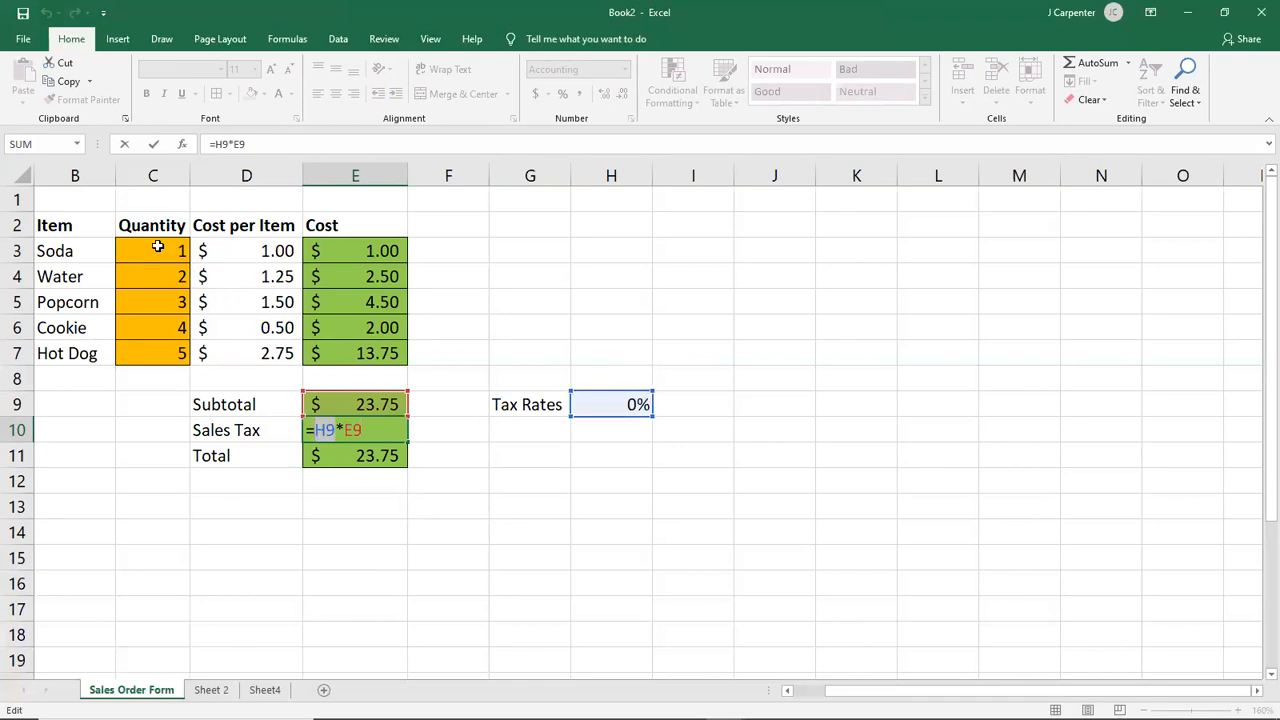
key(Return)
- Change the order quantities to 30 for Popcorn, 22 for Water and 800 for Soda
click(150, 304)
text(30)
key(Return)
click(160, 278)
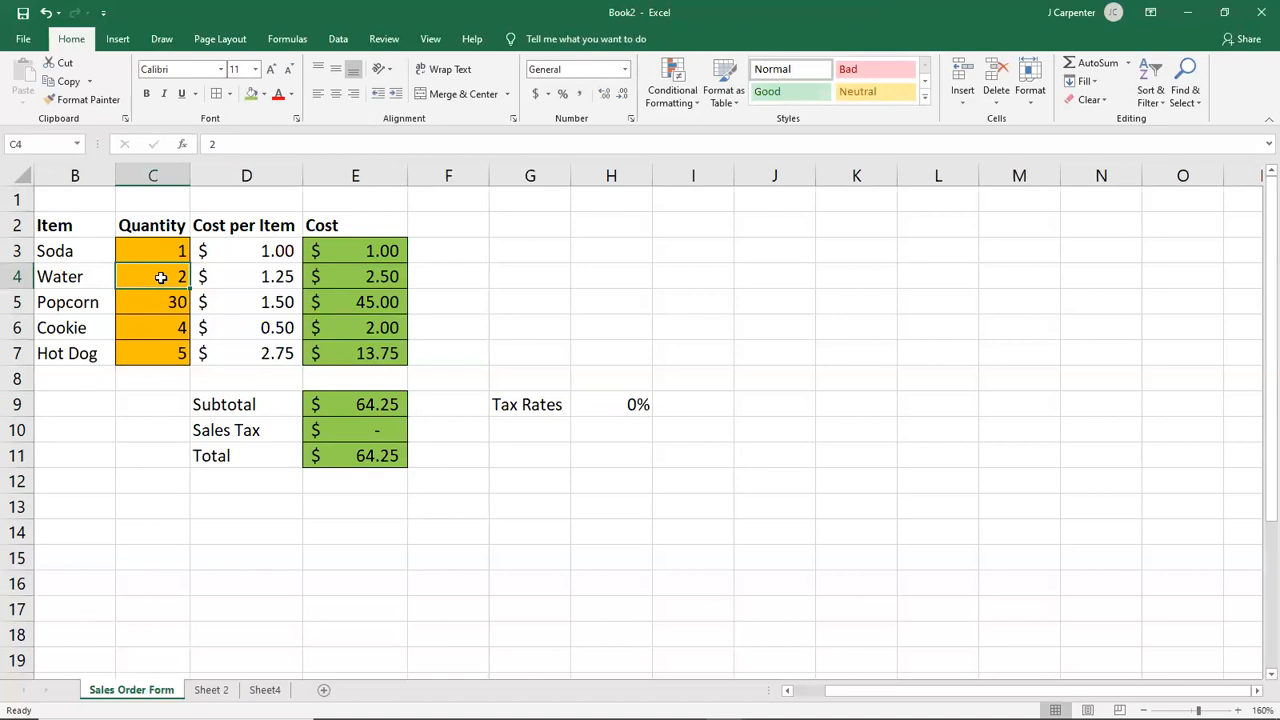
text(22)
click(166, 252)
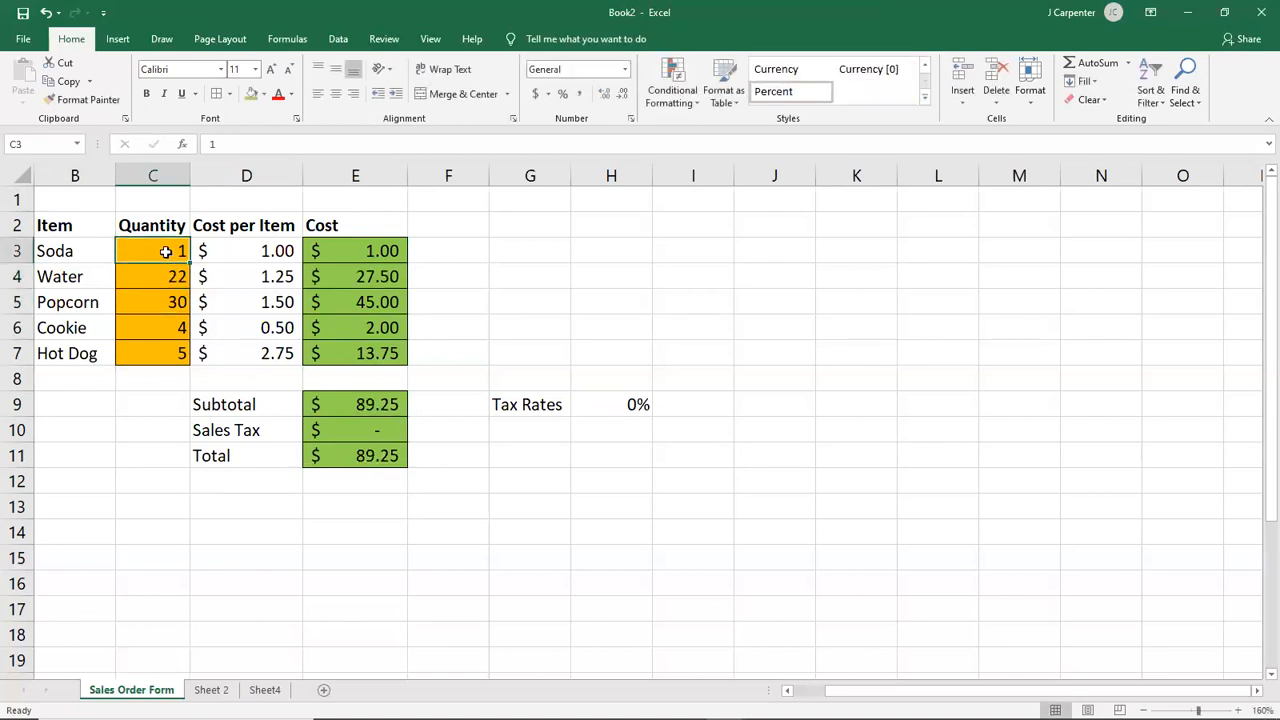
text(800)
key(Return)
- Set the Hot Dog cost per item to 1.00 and its quantity to 1001
click(160, 352)
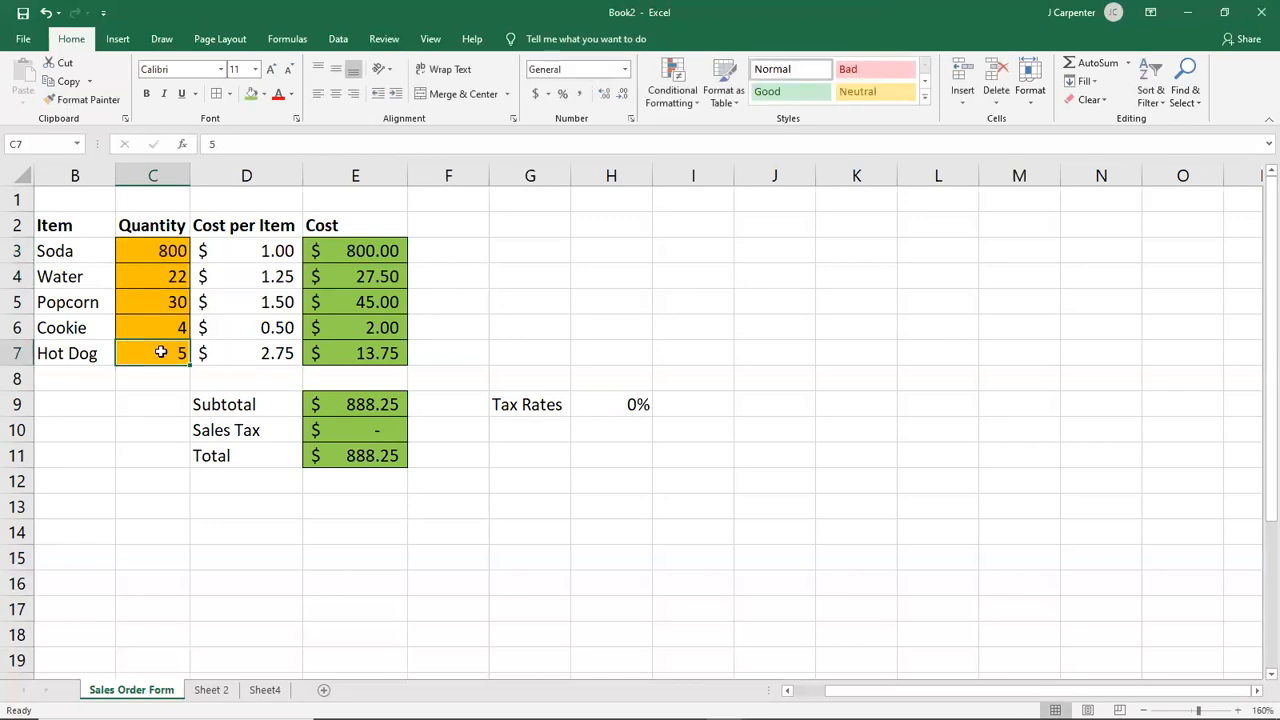
click(257, 358)
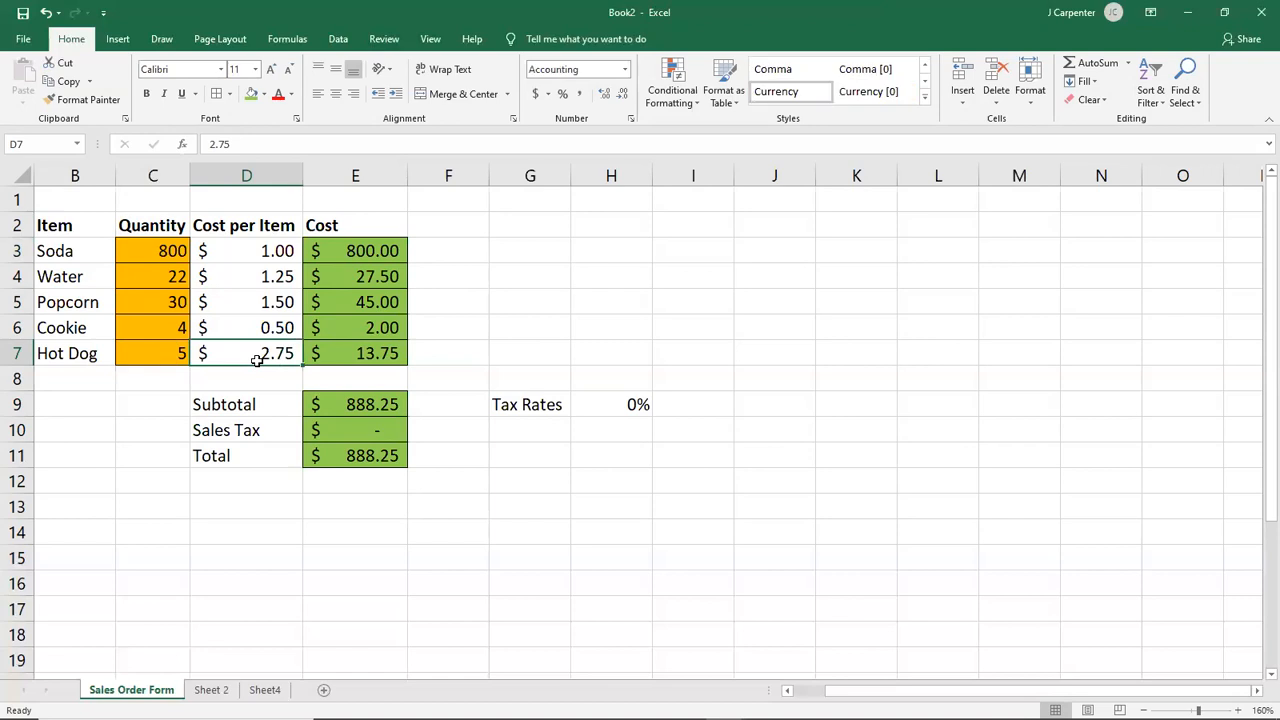
text(1)
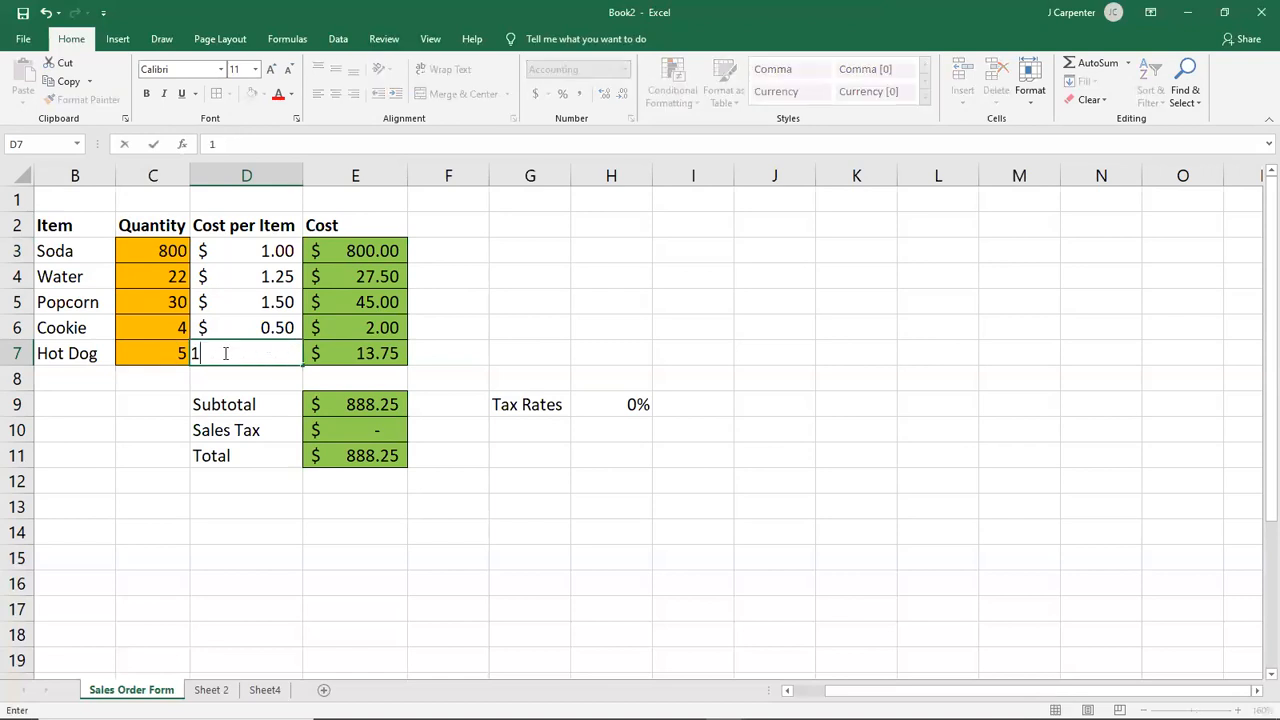
key(Return)
click(158, 350)
text(1001)
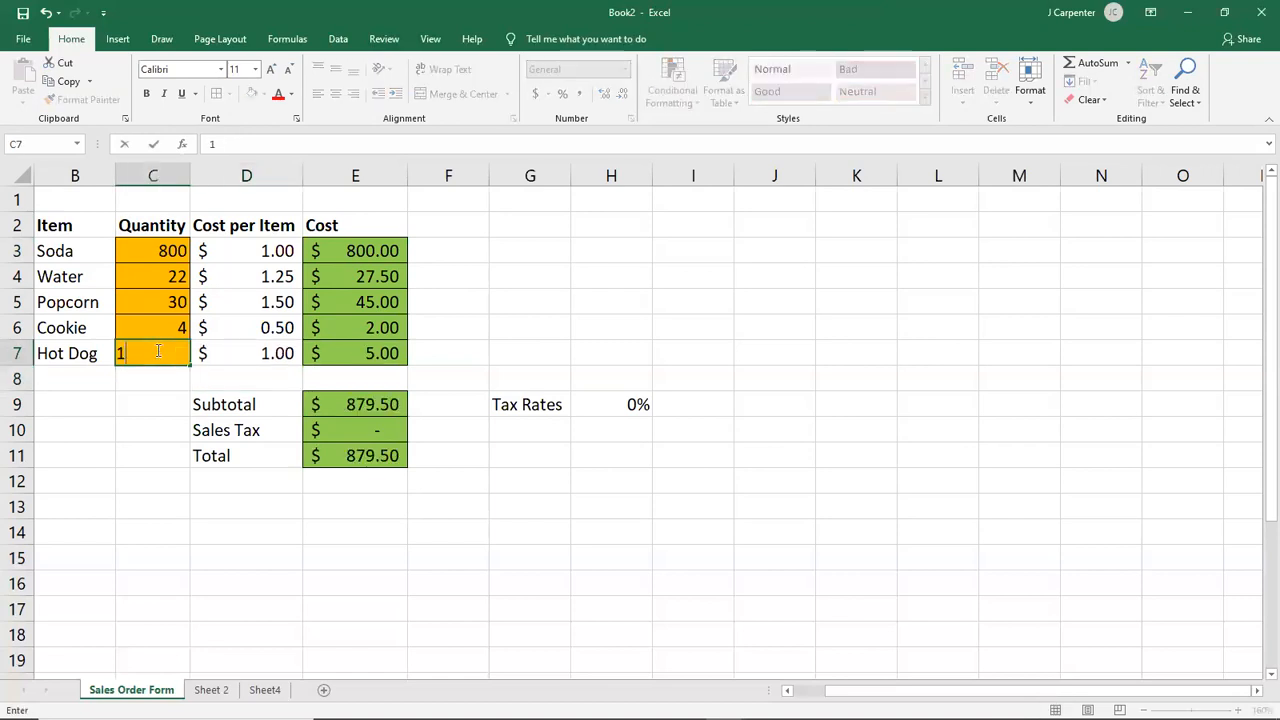
key(Return)
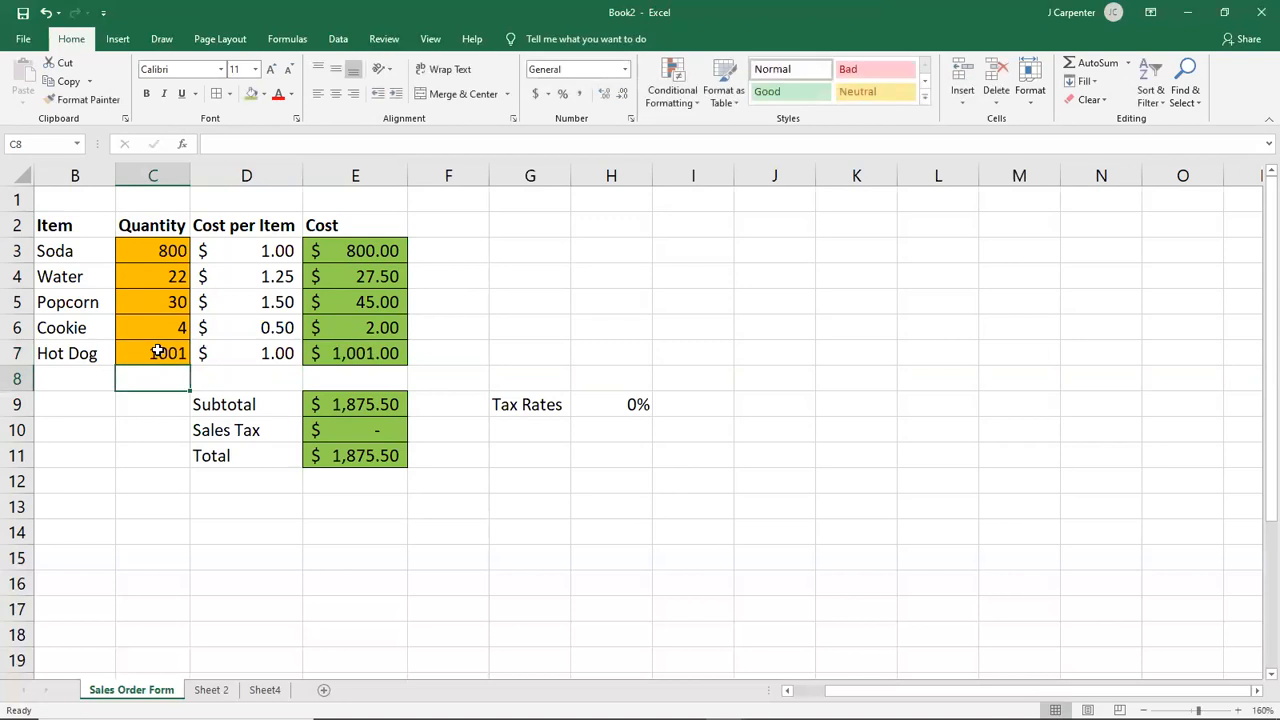
- Set the tax rate in H9 to 9%
click(622, 404)
text(9)
key(Return)
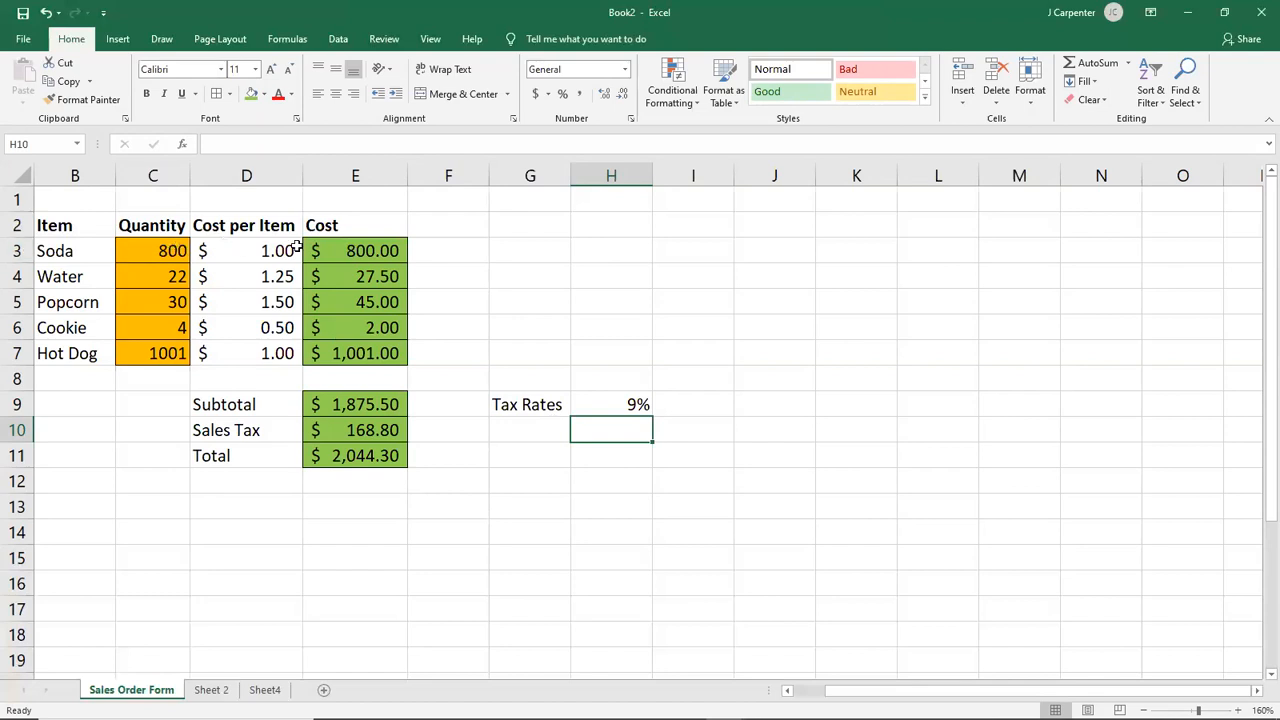
- Inspect the quantity and cost-per-item references in the Cost formulas for Water, Popcorn and Cookie, leaving the formulas as they are
click(320, 250)
double_click(349, 279)
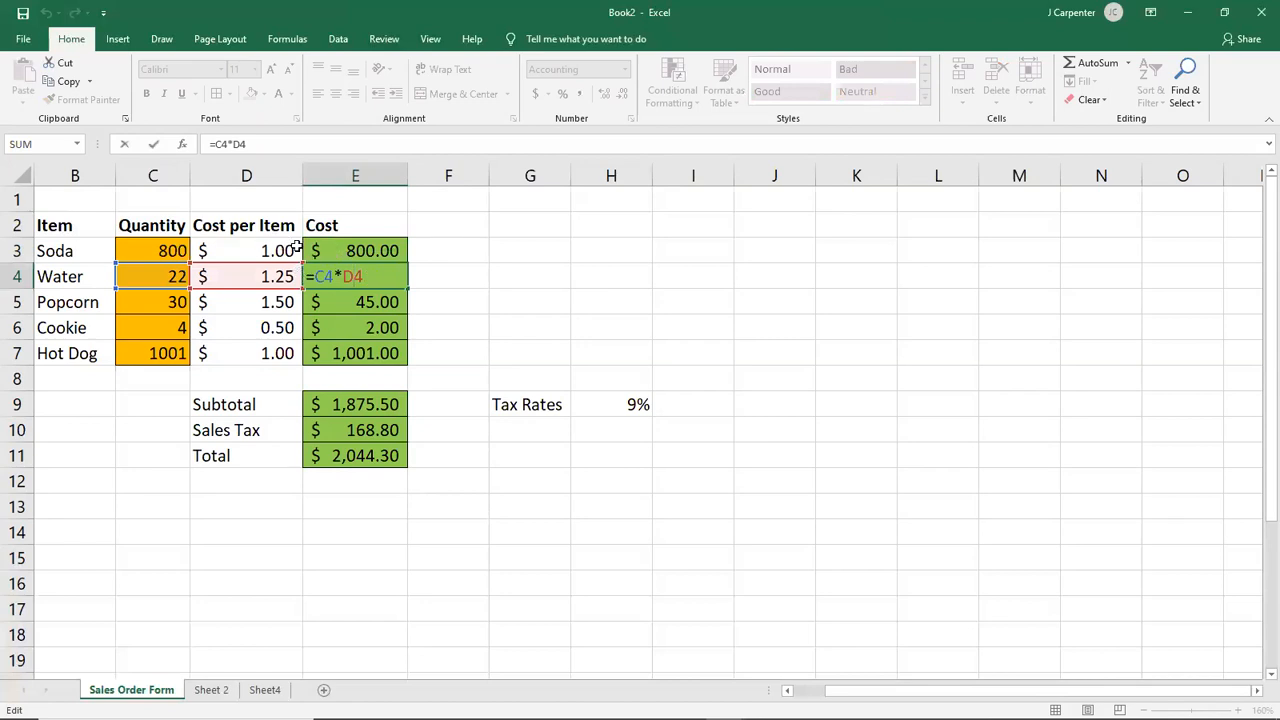
click(349, 302)
double_click(349, 302)
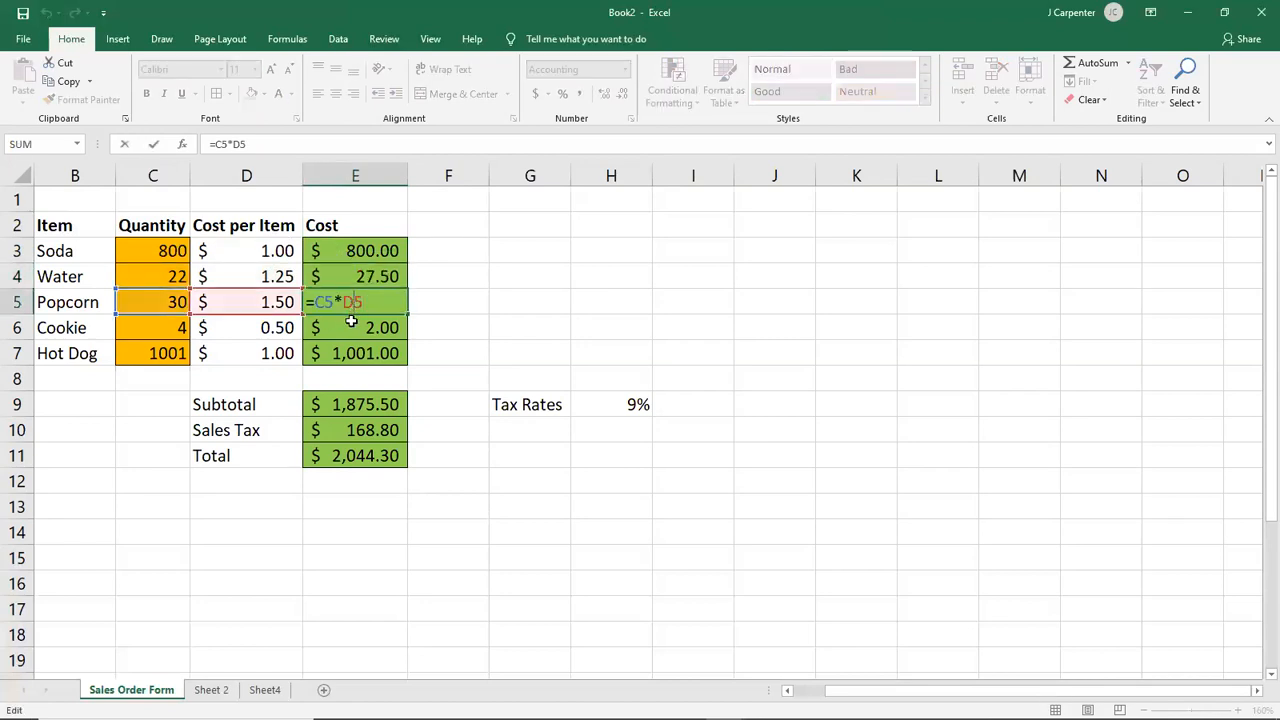
double_click(349, 326)
key(Return)
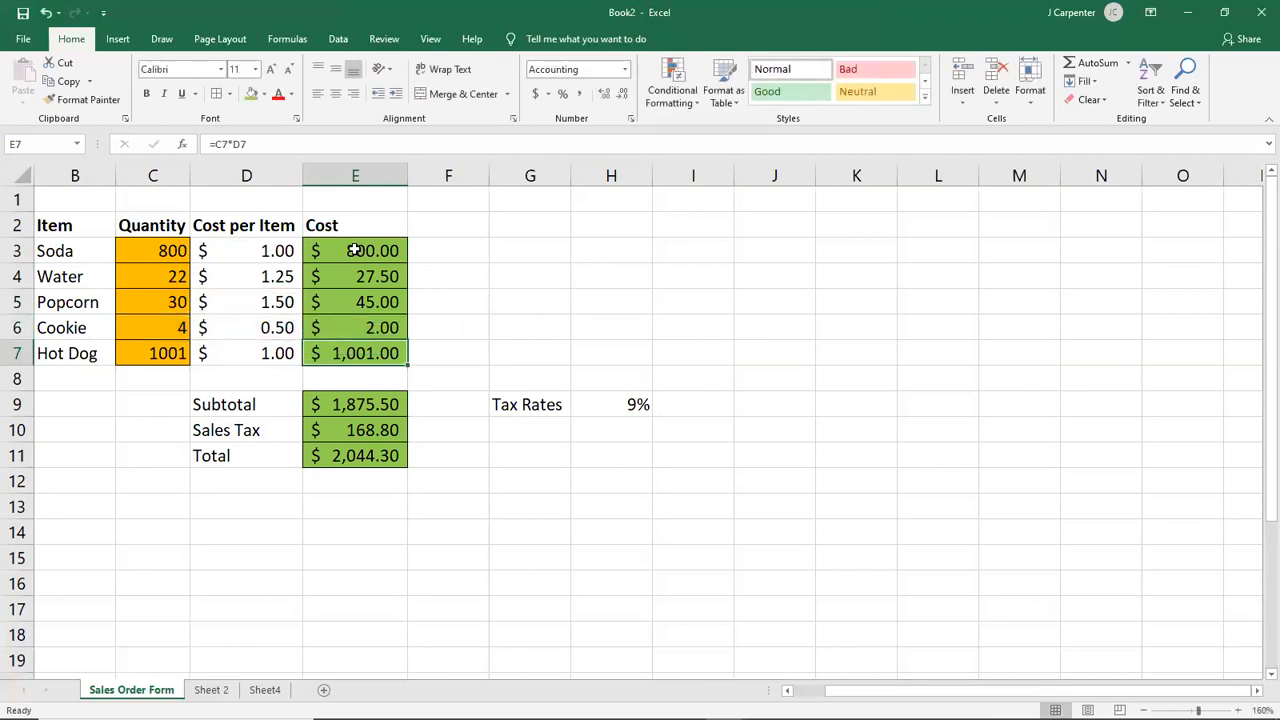
click(618, 404)
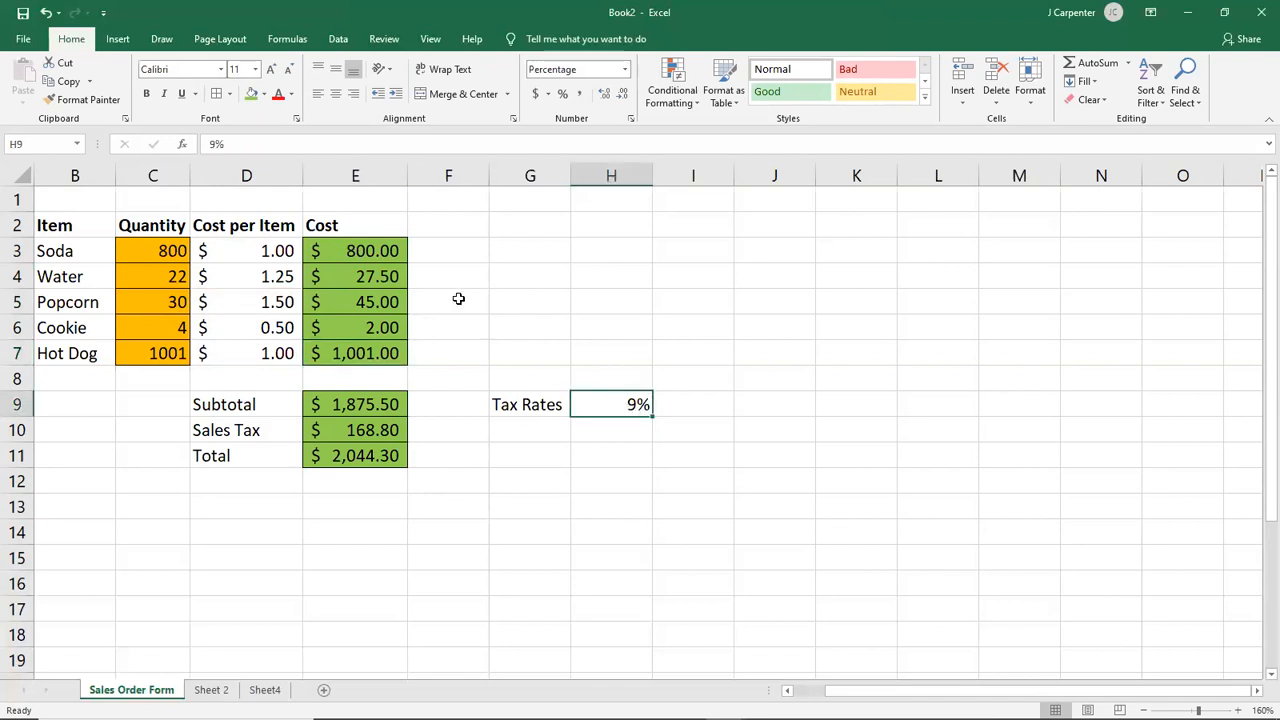
click(608, 430)
click(620, 461)
click(614, 483)
click(613, 508)
click(612, 532)
click(606, 557)
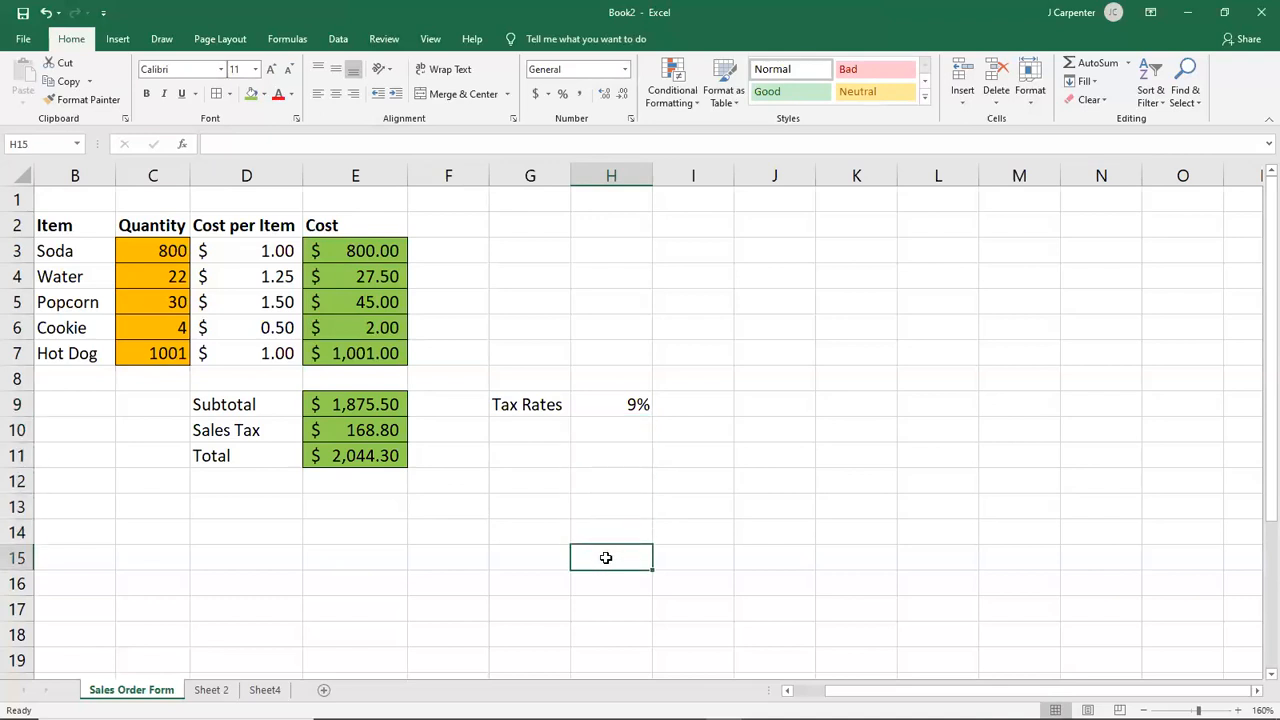
click(614, 404)
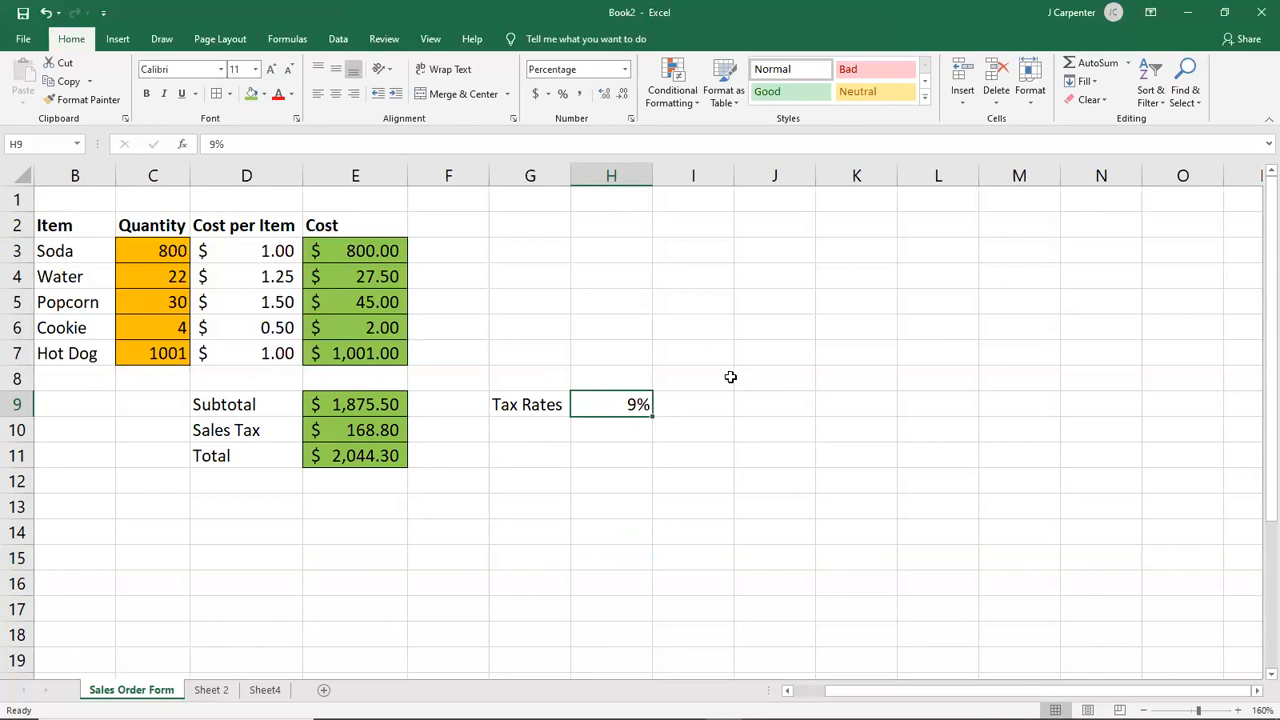
- Switch to the class notes in Word and review them from the formula notes back up to the MTH 154 heading and announcements
click(1190, 18)
click(686, 704)
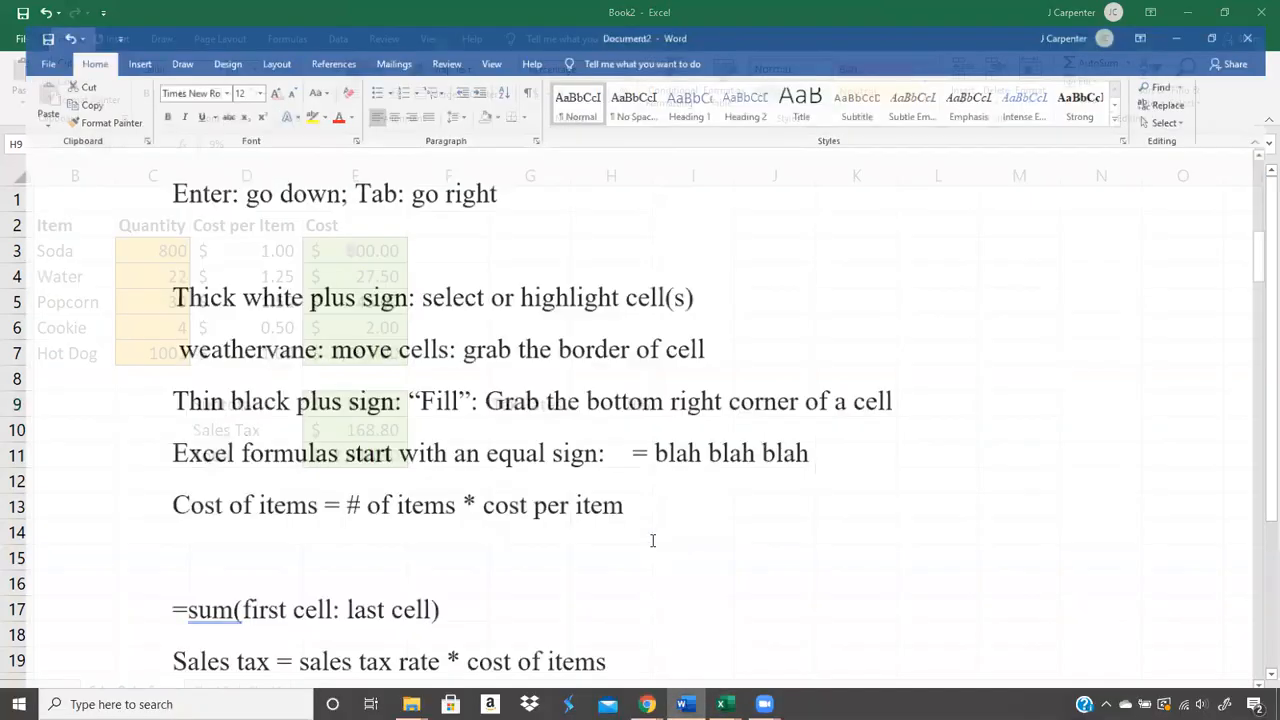
scroll(618, 428, up, 1)
scroll(618, 428, down, 2)
scroll(618, 428, down, 3)
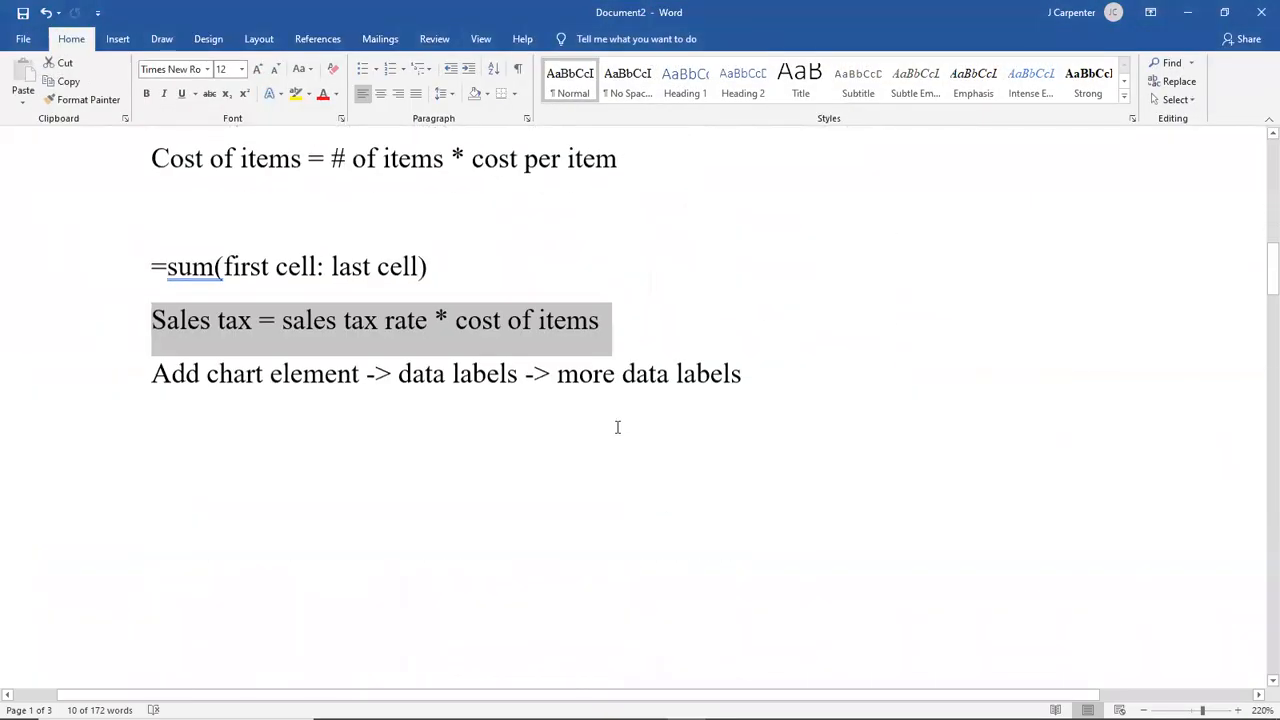
scroll(618, 428, up, 10)
scroll(620, 423, up, 1)
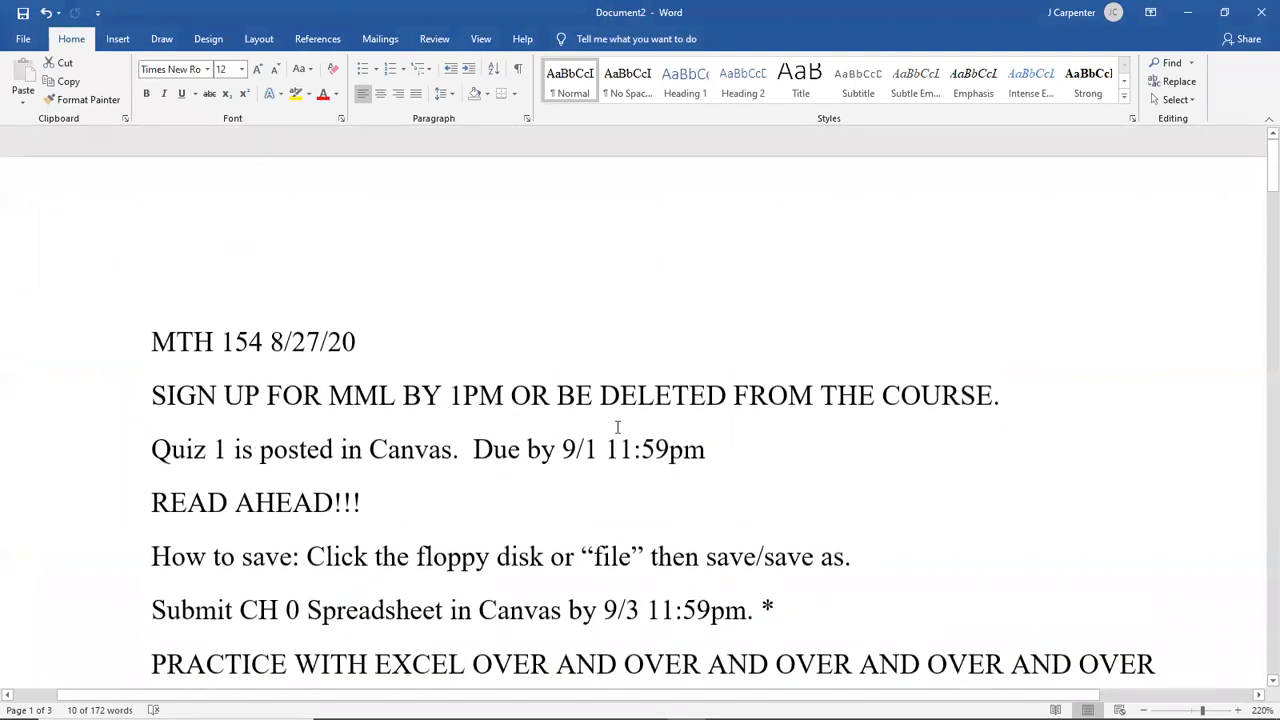
scroll(620, 428, down, 2)
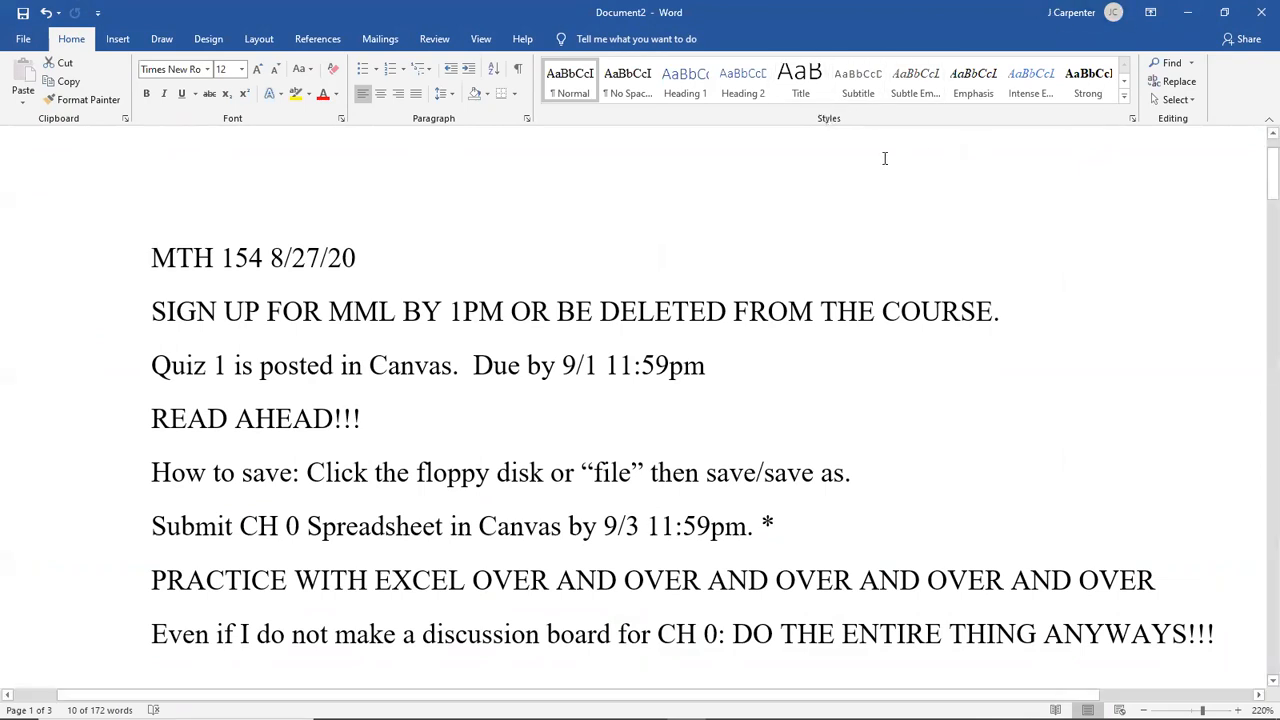
- Highlight the note line "Submit CH 0 Spreadsheet in Canvas by 9/3 11:59pm. *"
click(799, 215)
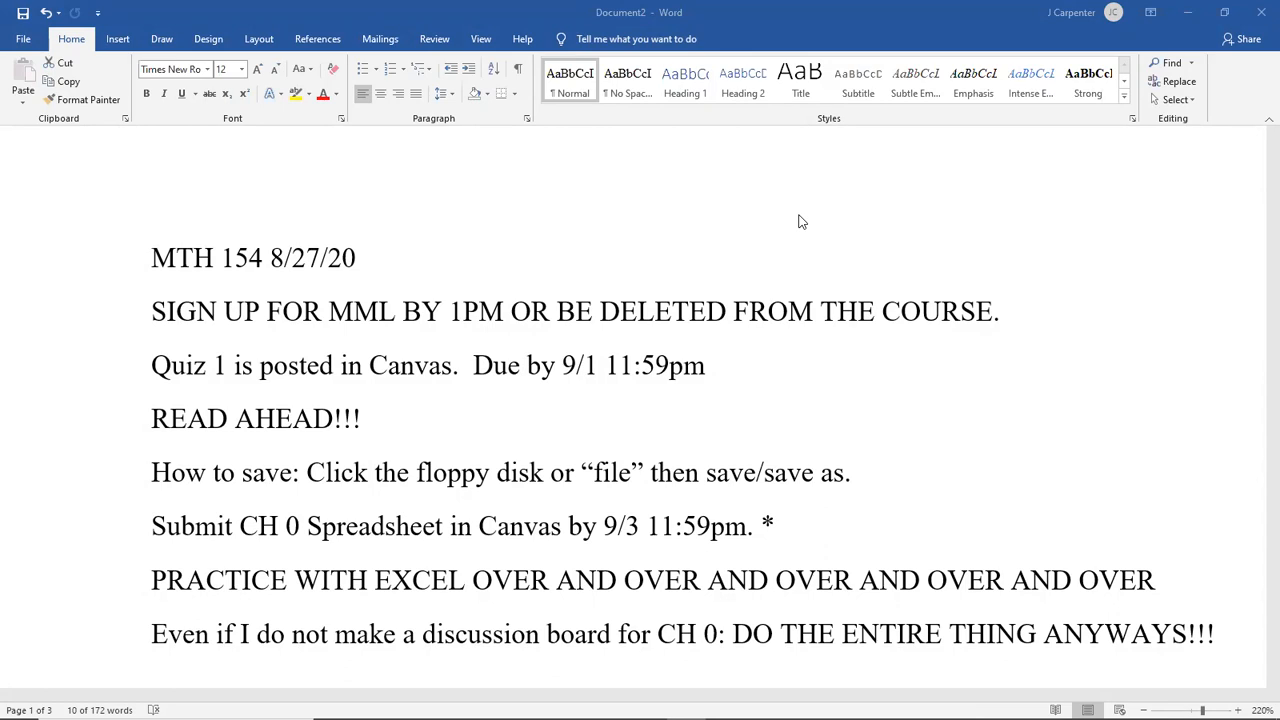
click(778, 525)
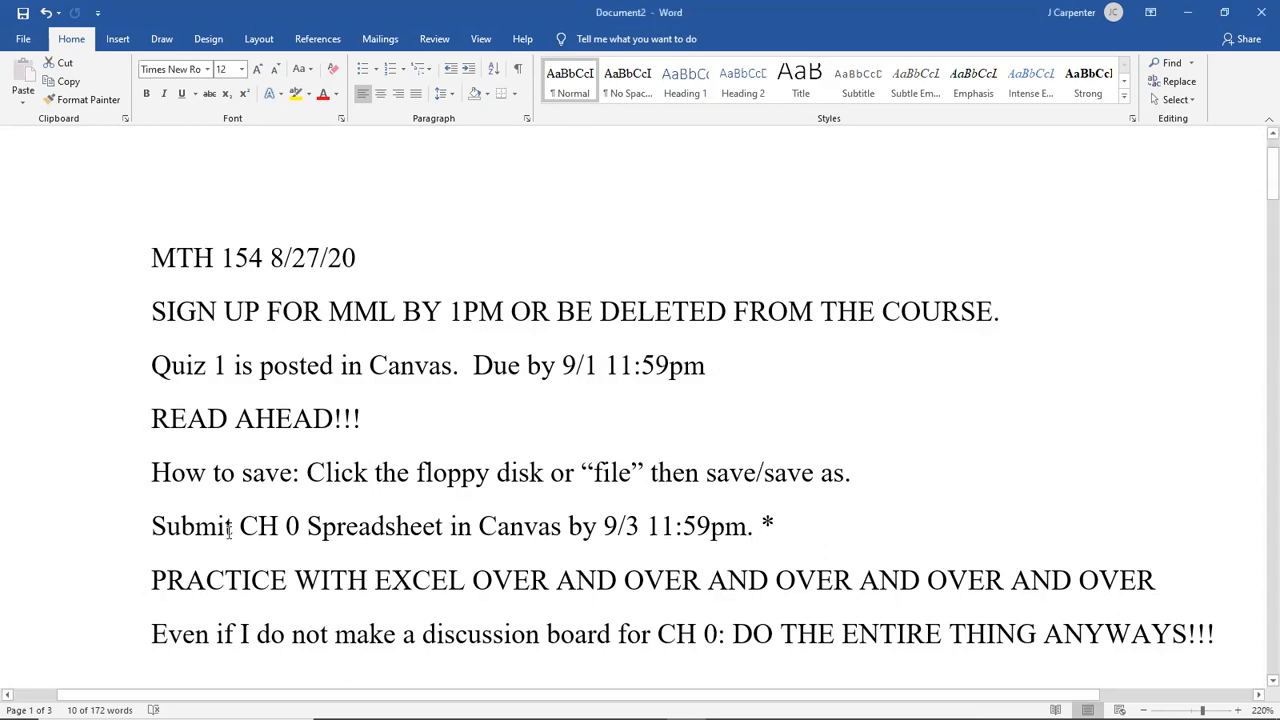
drag(151, 526, 797, 527)
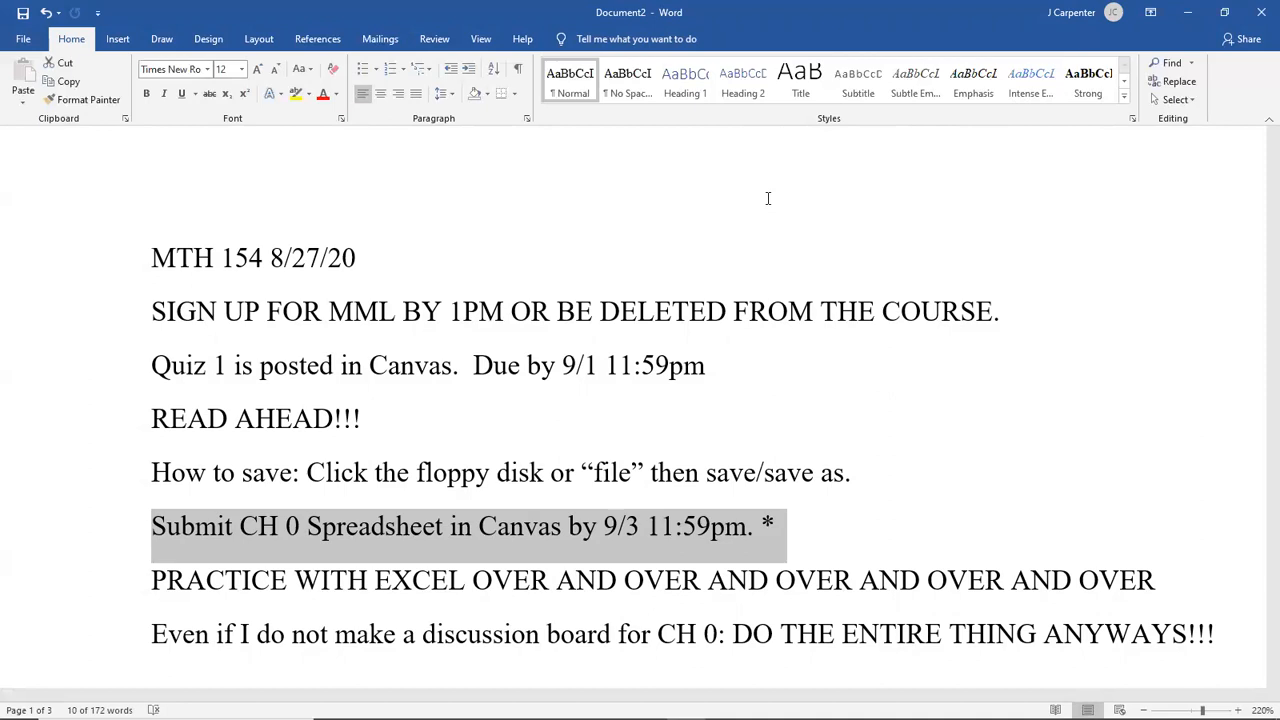
- Switch to Chrome, show the Pearson courses page and highlight the course ID of MTH 154 TR 11:00-12:15 Fall 2020
key(alt+Tab)
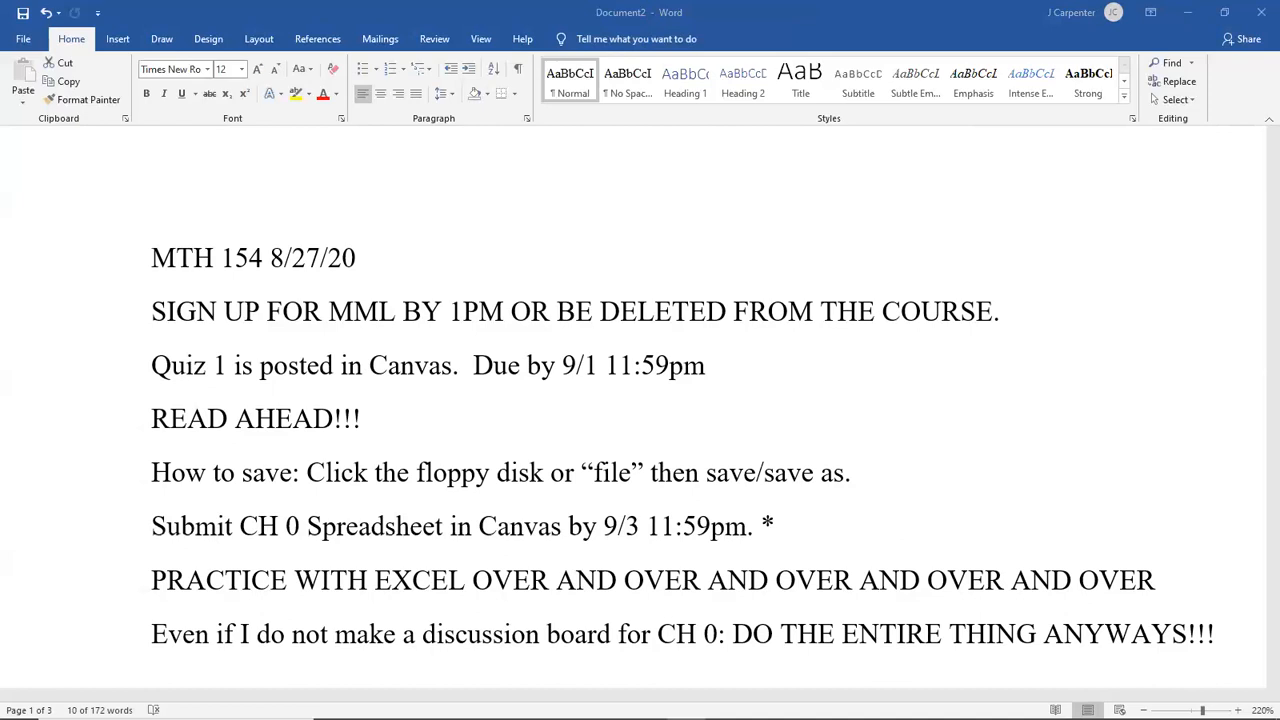
mouse_move(648, 704)
click(586, 612)
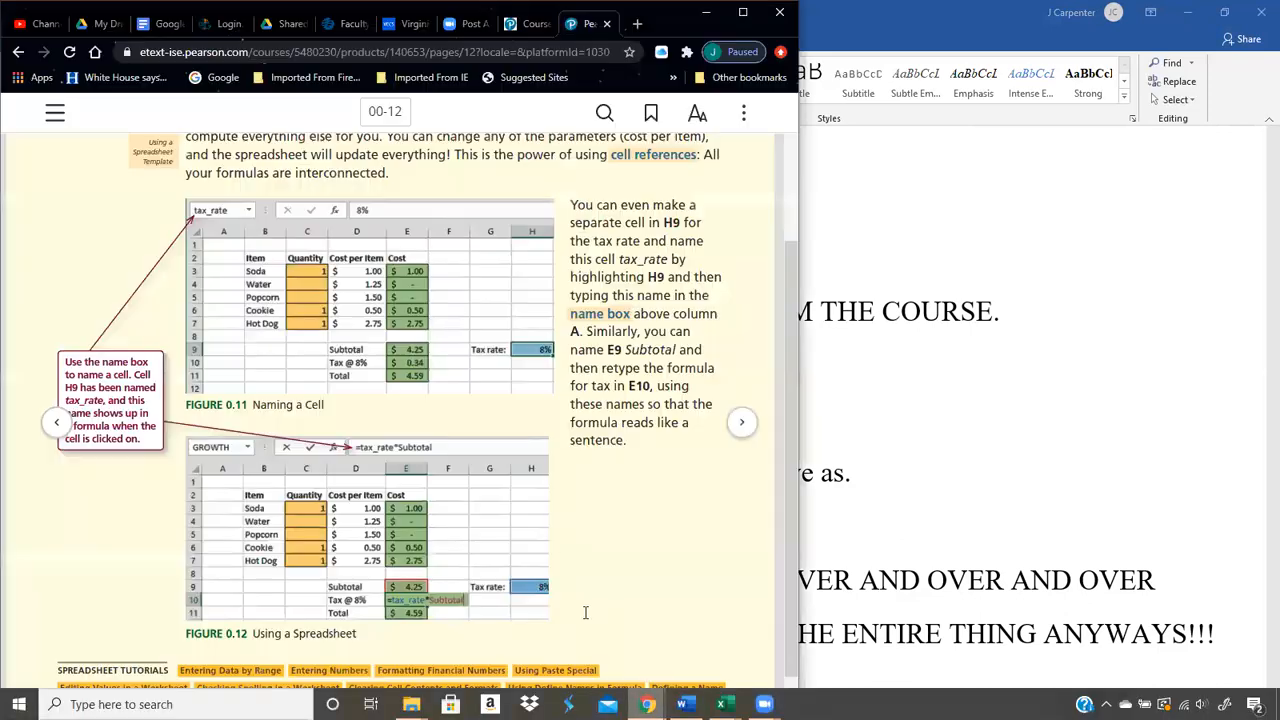
click(528, 24)
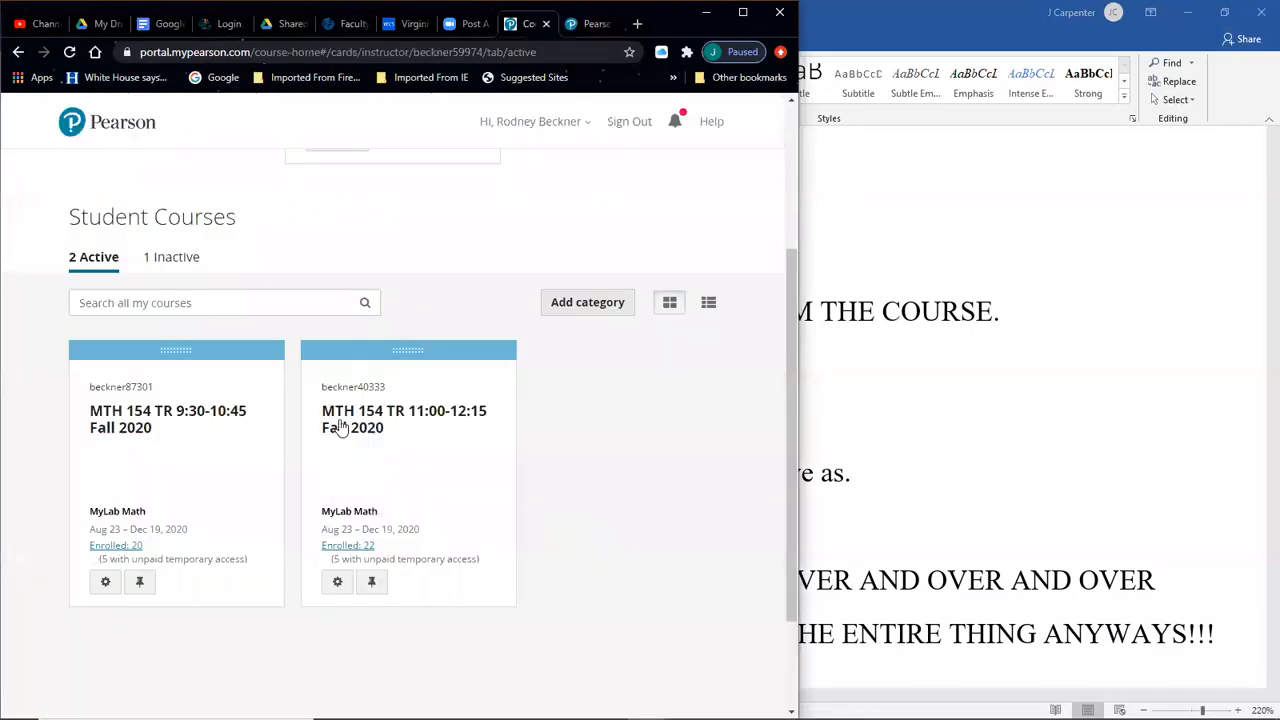
drag(389, 394, 320, 389)
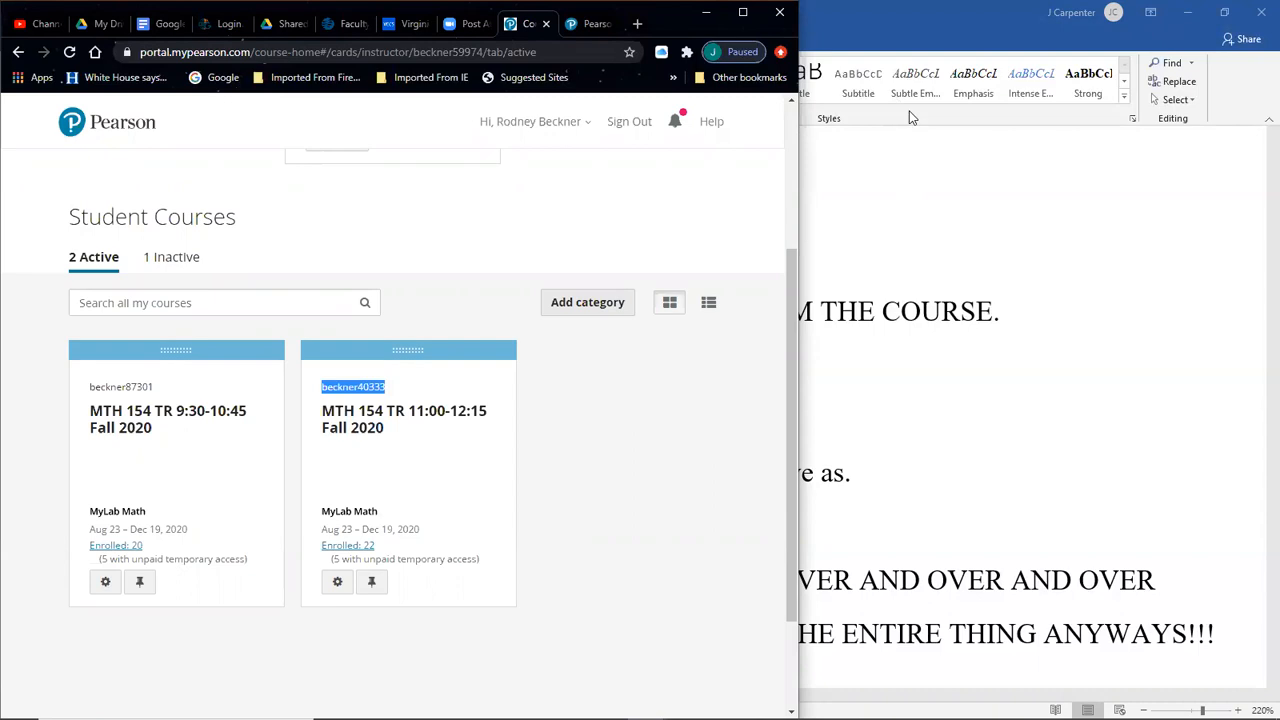
click(874, 170)
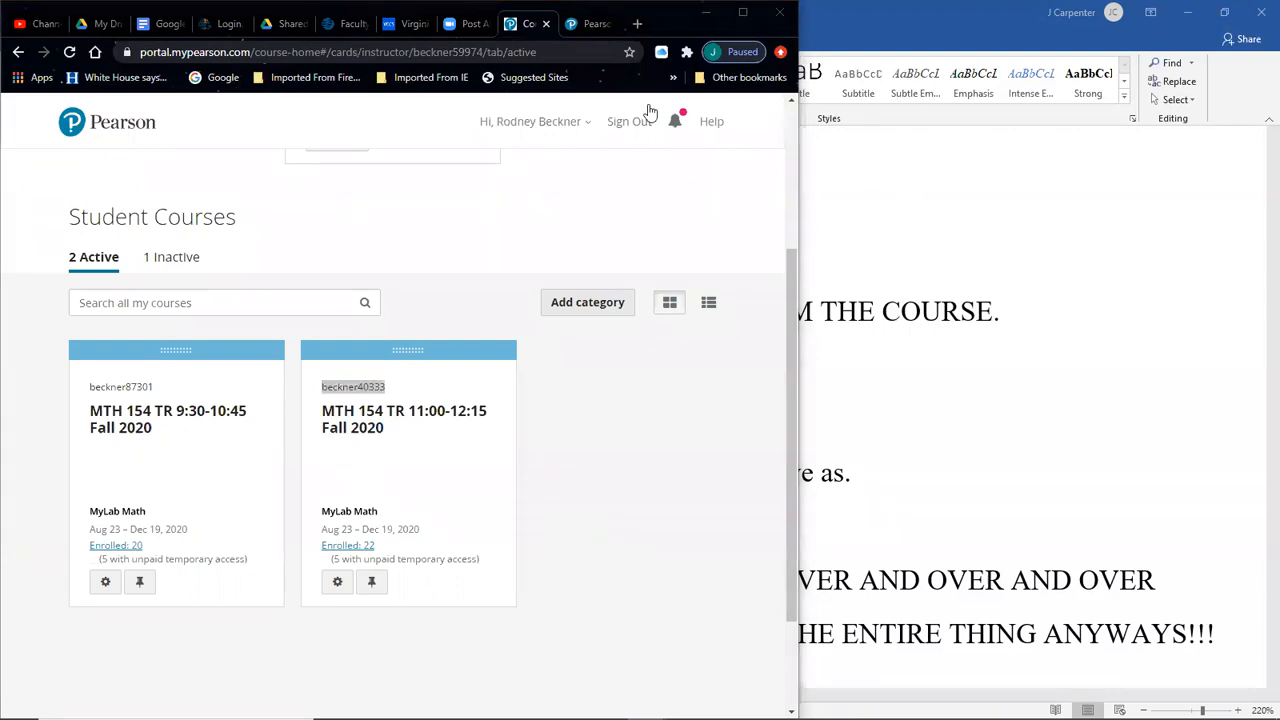